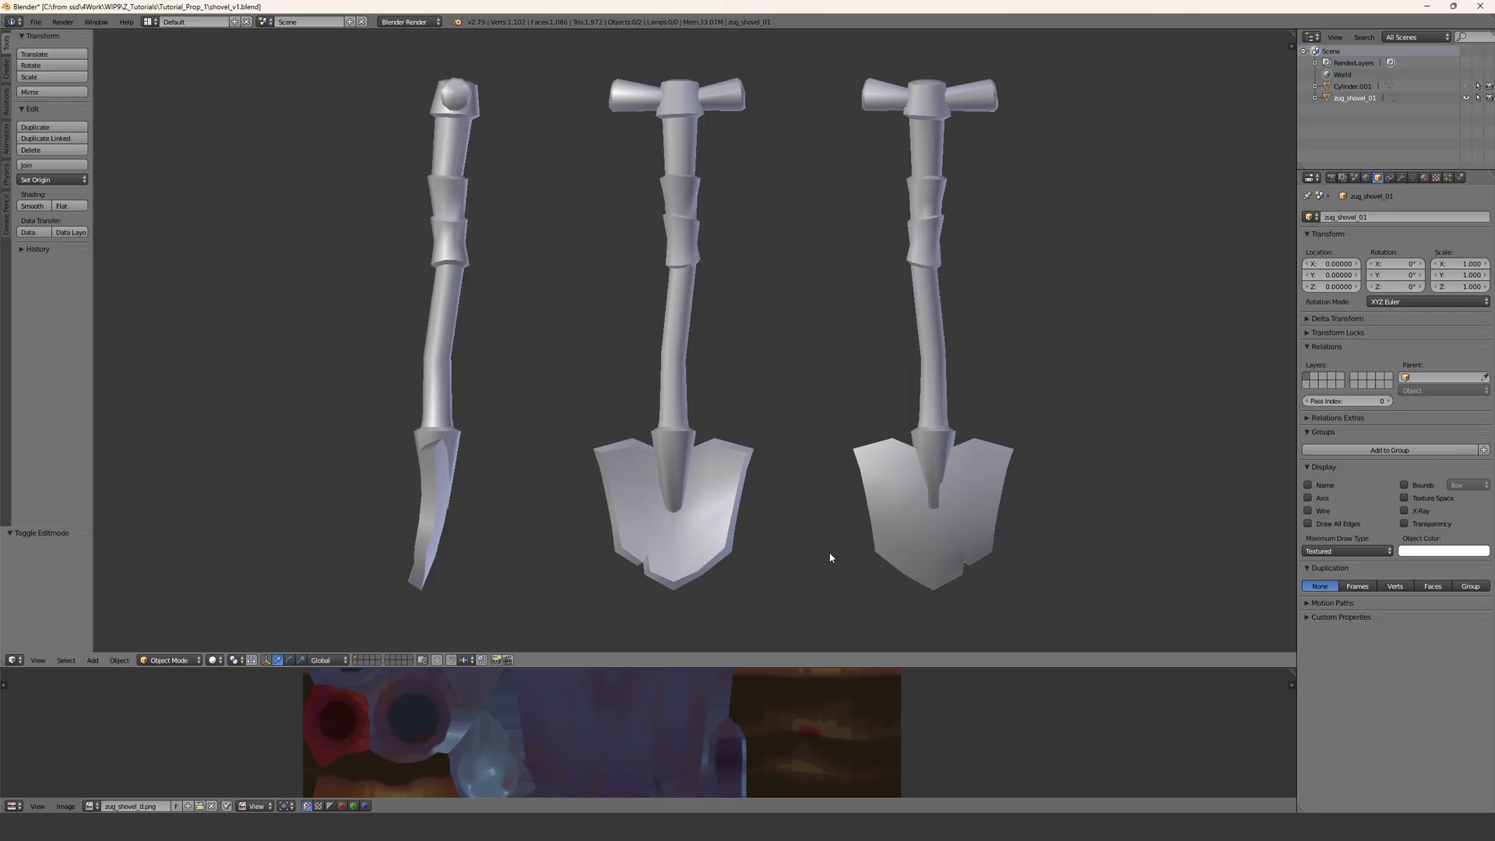
- Examine the three shovel views in solid shading and as an edit-mode mesh, checking the wireframe and seams
middle_click_drag(830, 558, 783, 560, "shift")
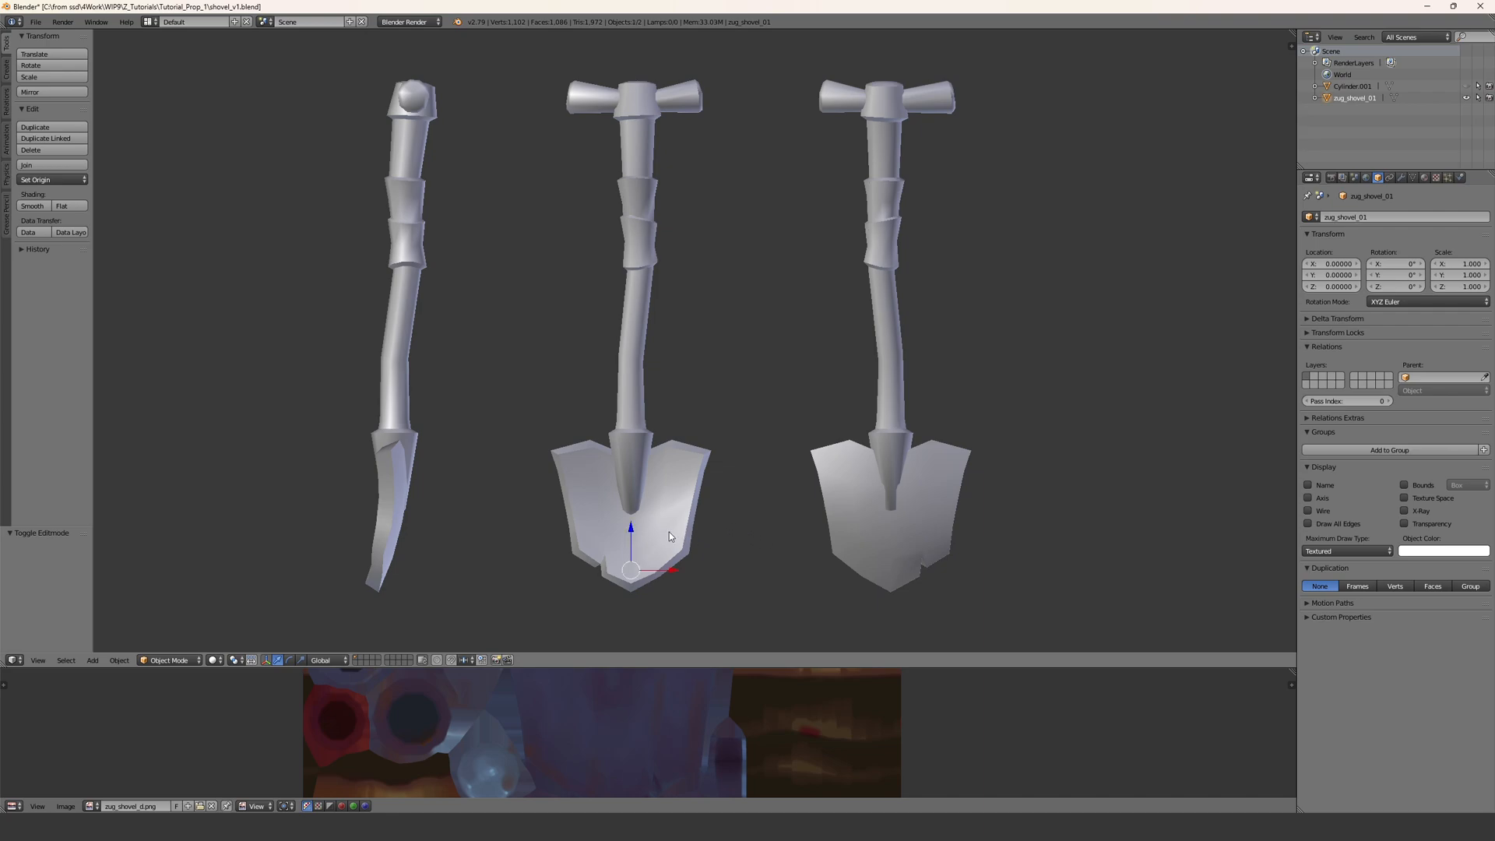
key("Tab")
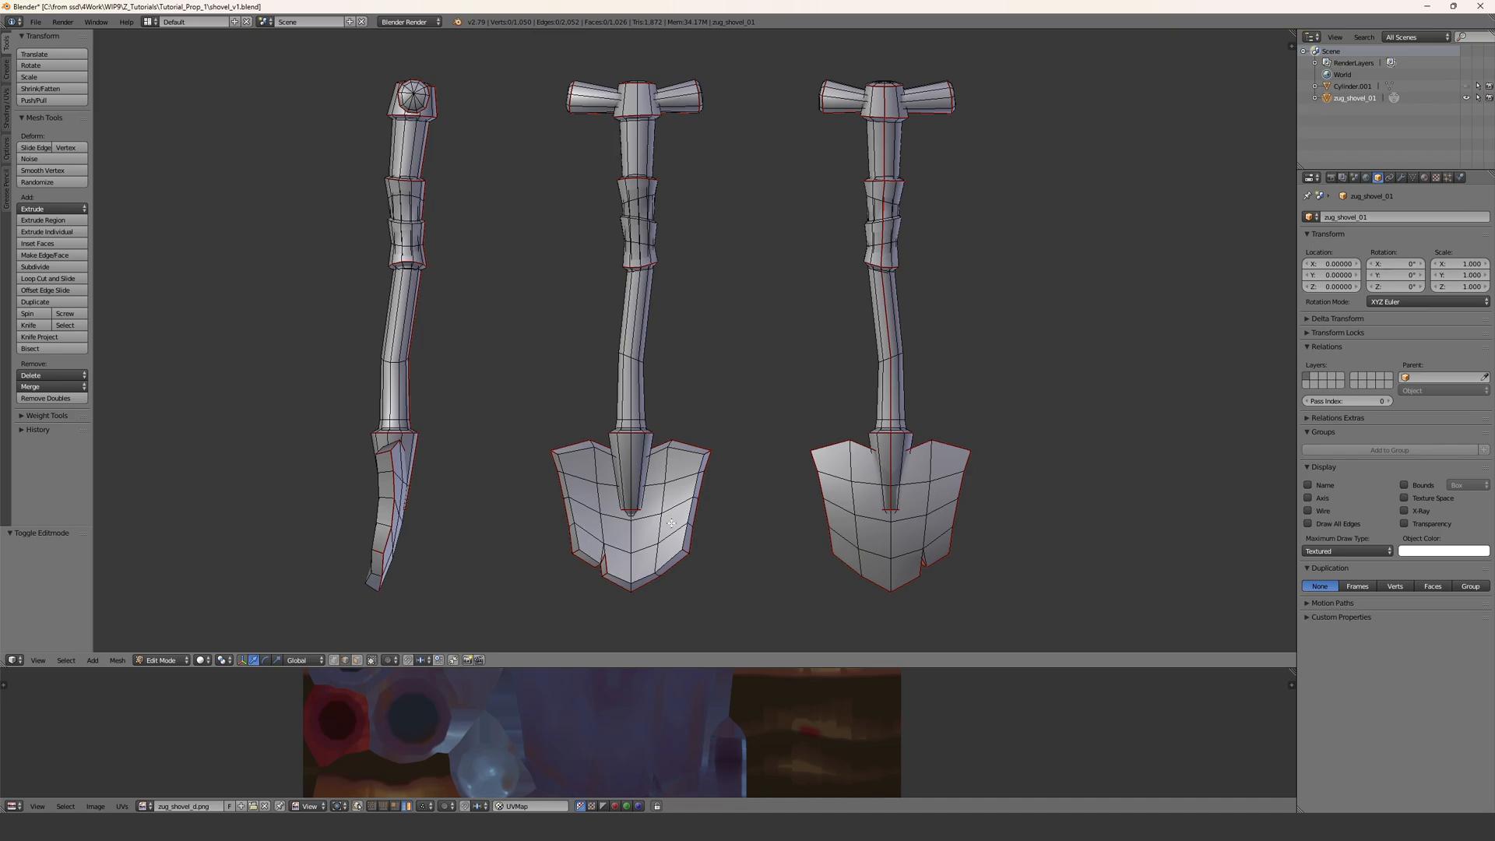
key("a")
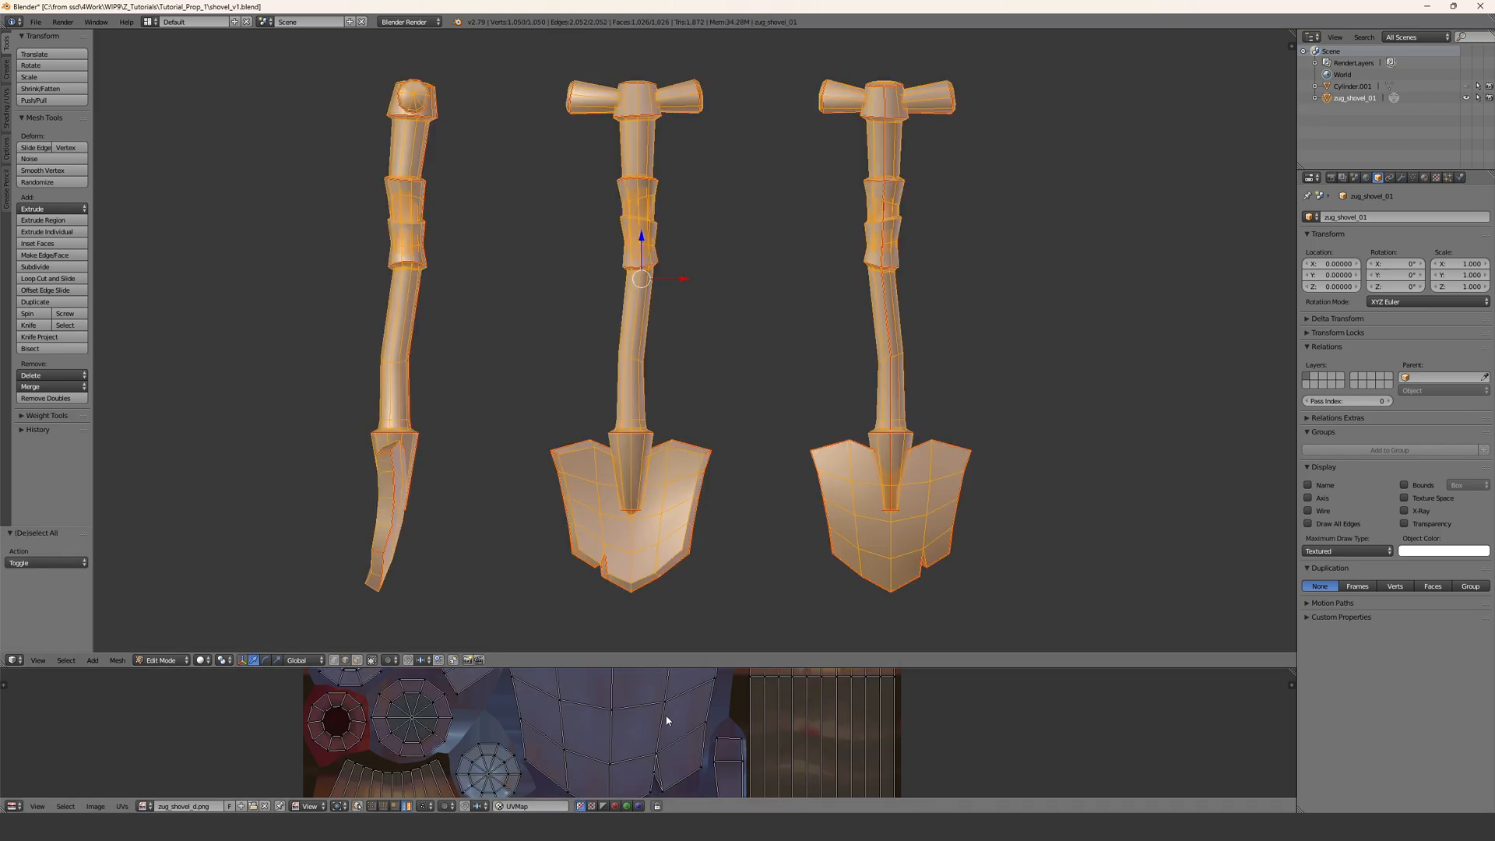
scroll(653, 544, "down", 1)
mouse_move(653, 544)
middle_mouse_down("shift")
mouse_move(629, 539)
mouse_move(690, 518)
mouse_move(671, 524)
mouse_move(777, 519)
mouse_move(679, 531)
middle_mouse_up("shift")
key("Tab")
key("Tab")
key("a")
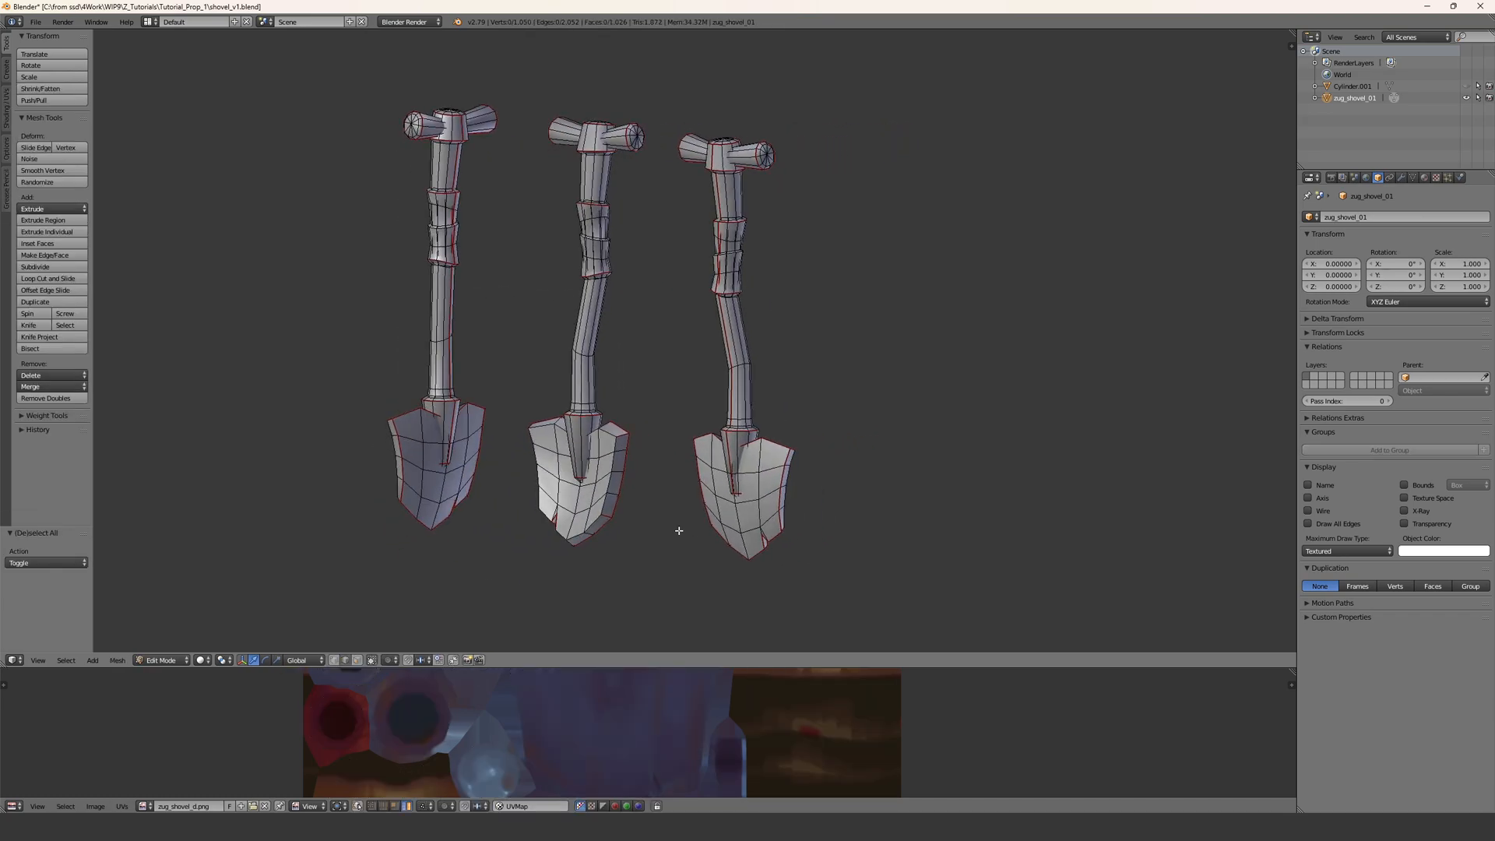
- Inspect the shovel's full UV layout over the zug_shovel_d texture in an enlarged view, with the UVs selected and deselected
key("ctrl+space")
scroll(760, 616, "up", 1)
scroll(760, 616, "down", 1)
key("a")
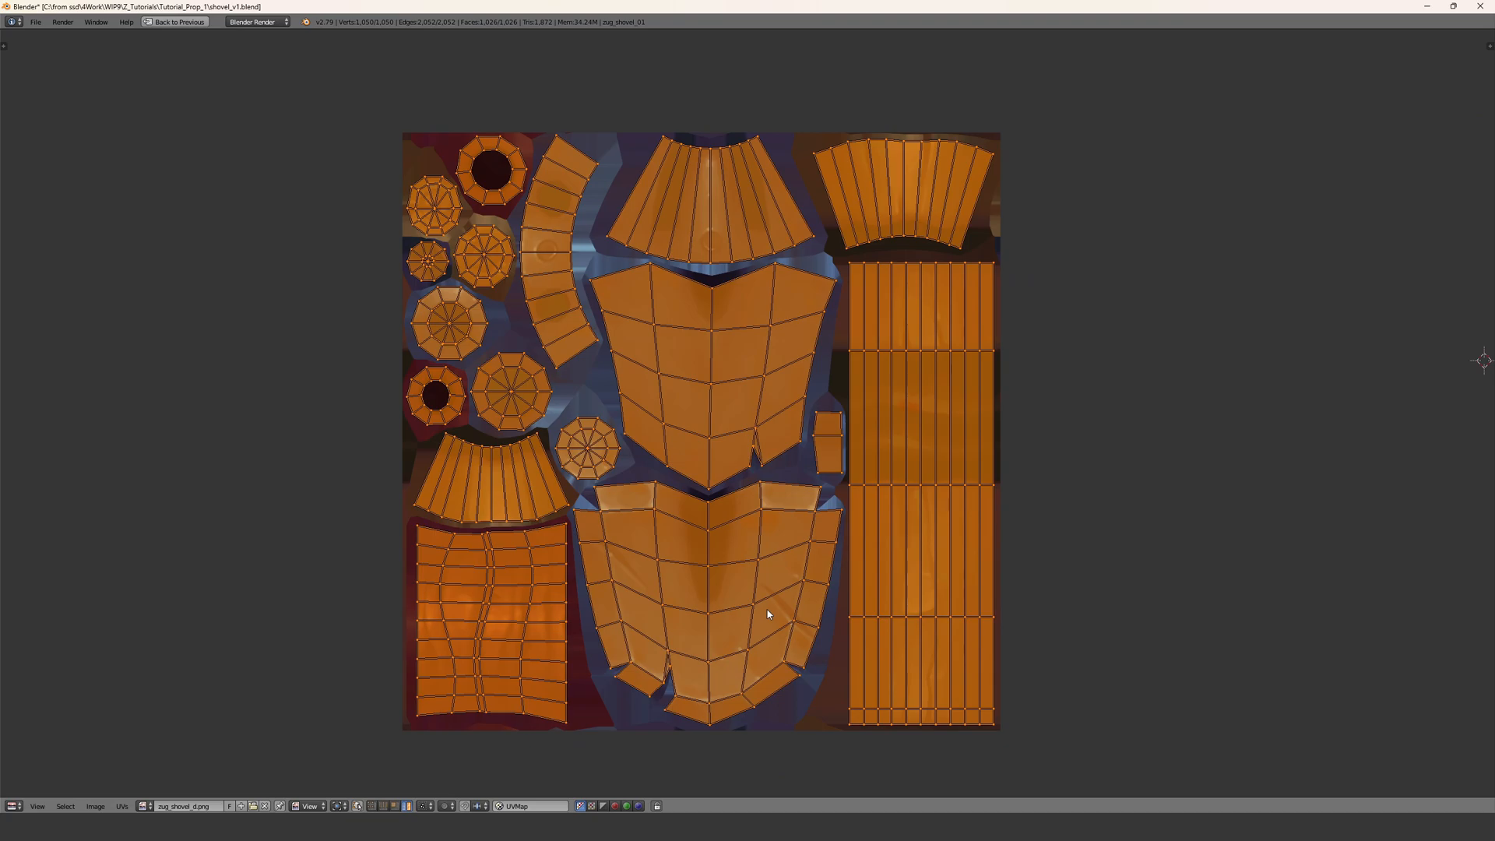
key("a")
left_click(976, 557)
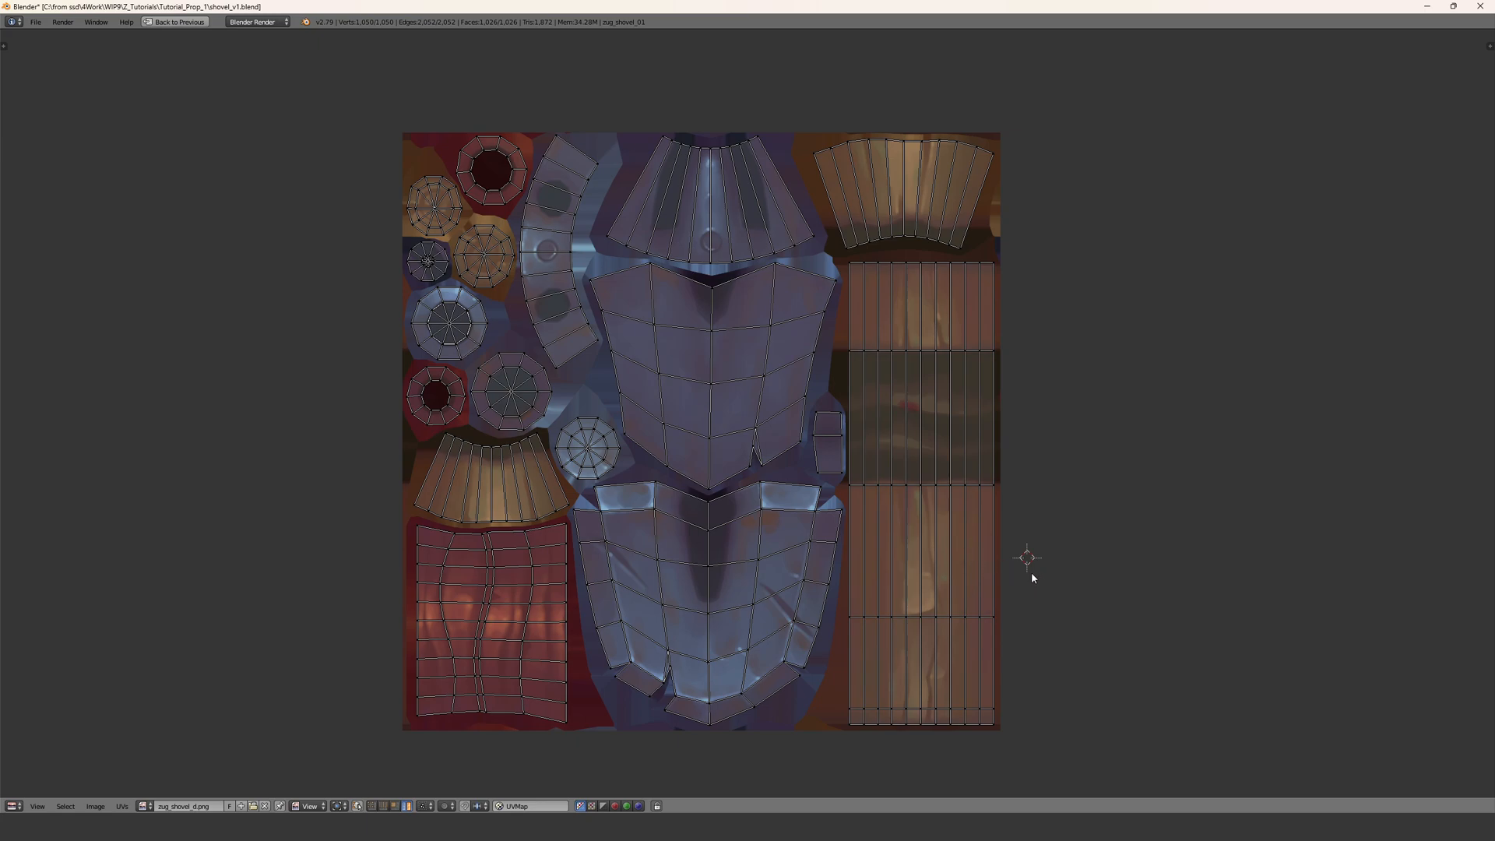
key("ctrl+Up")
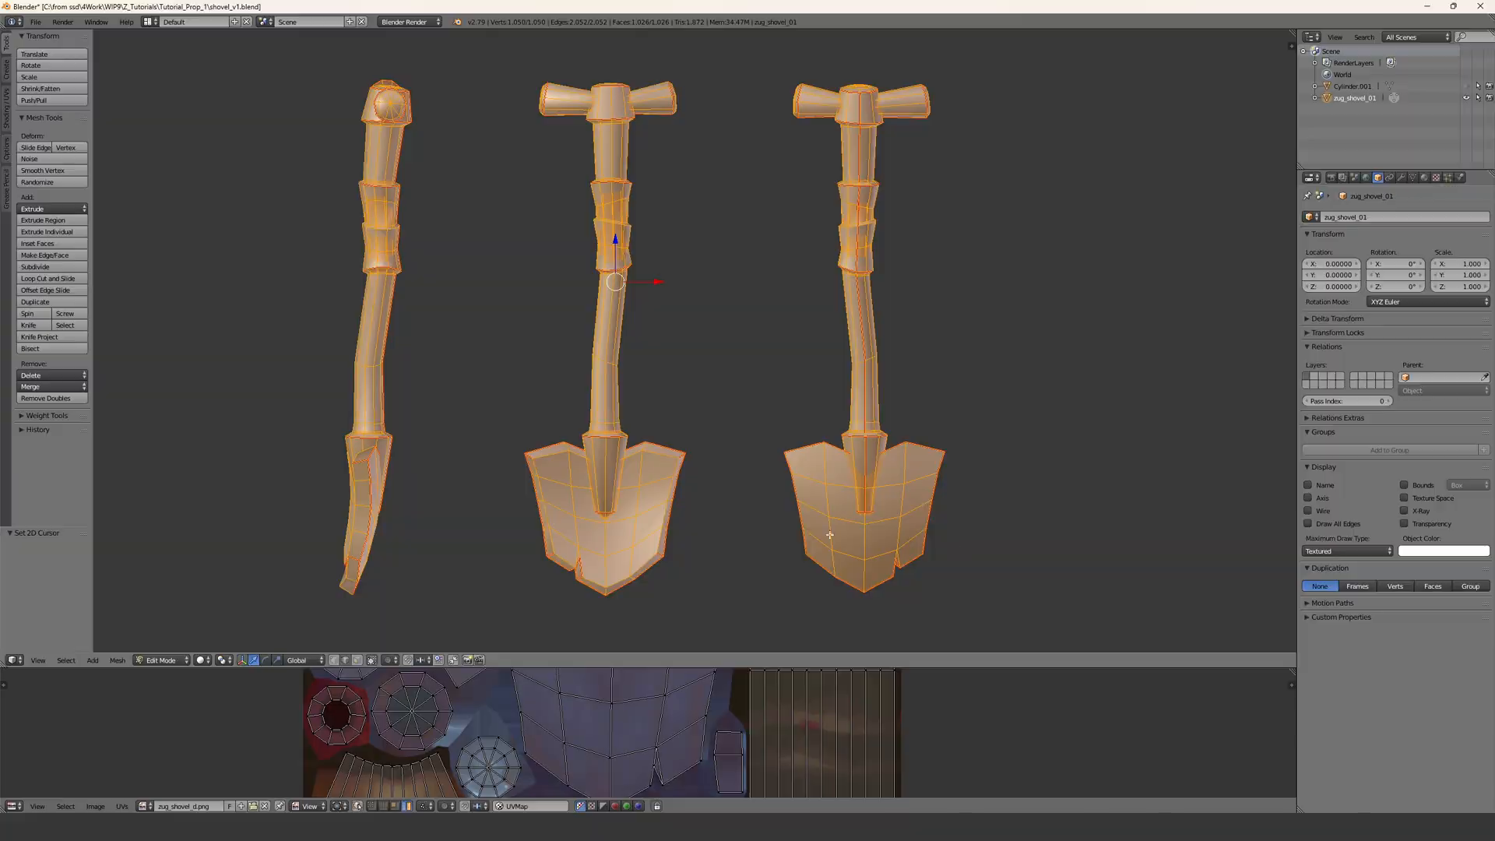
- Switch to 3D-Coat and fill the blade, its socket and the handle's metal cap with dark blue on the base color layer
key("alt+Tab")
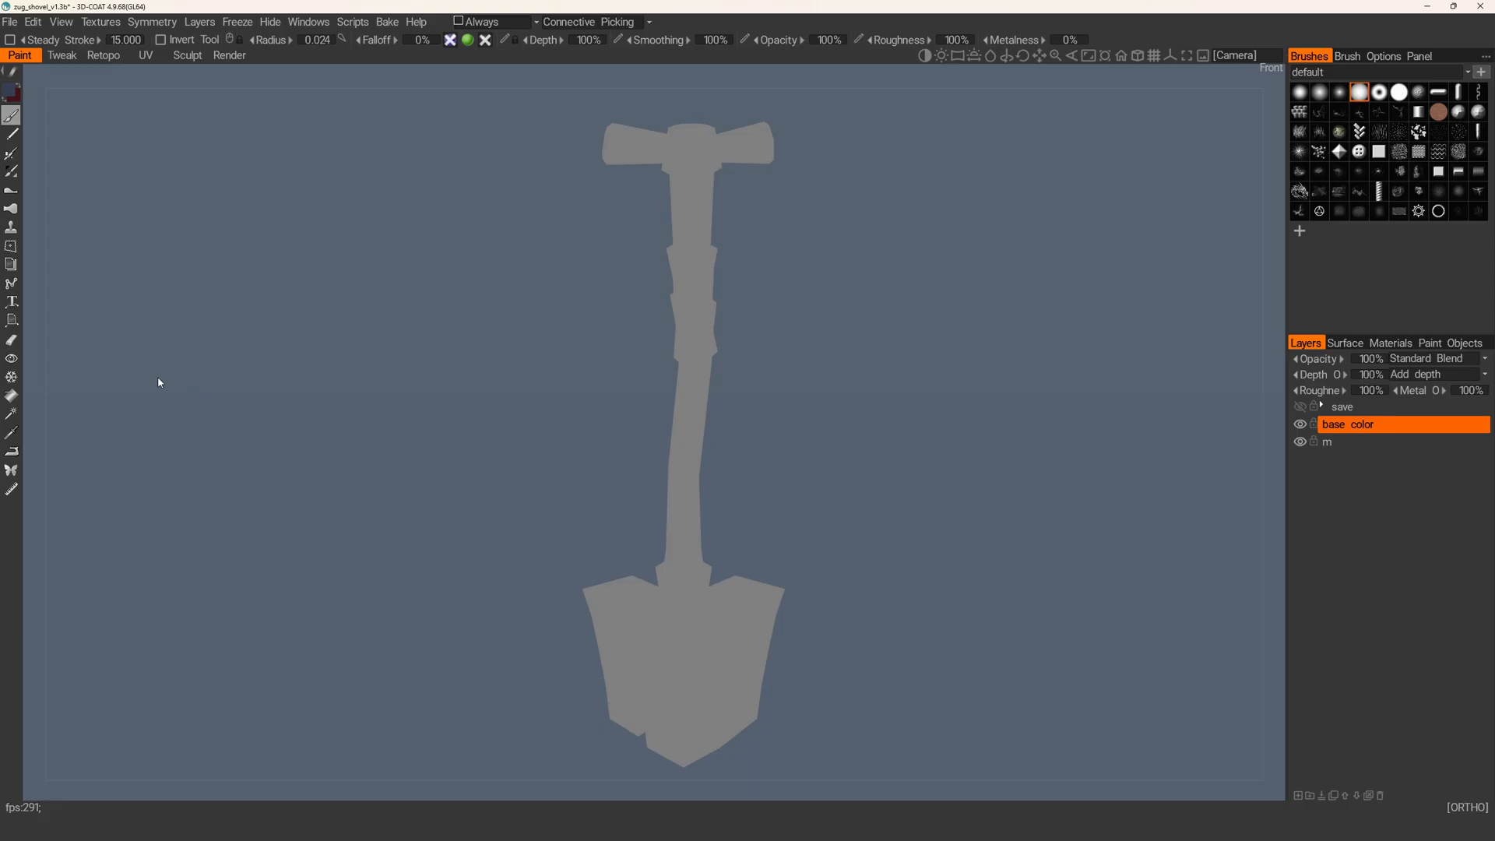
left_click(10, 396)
left_click(686, 581)
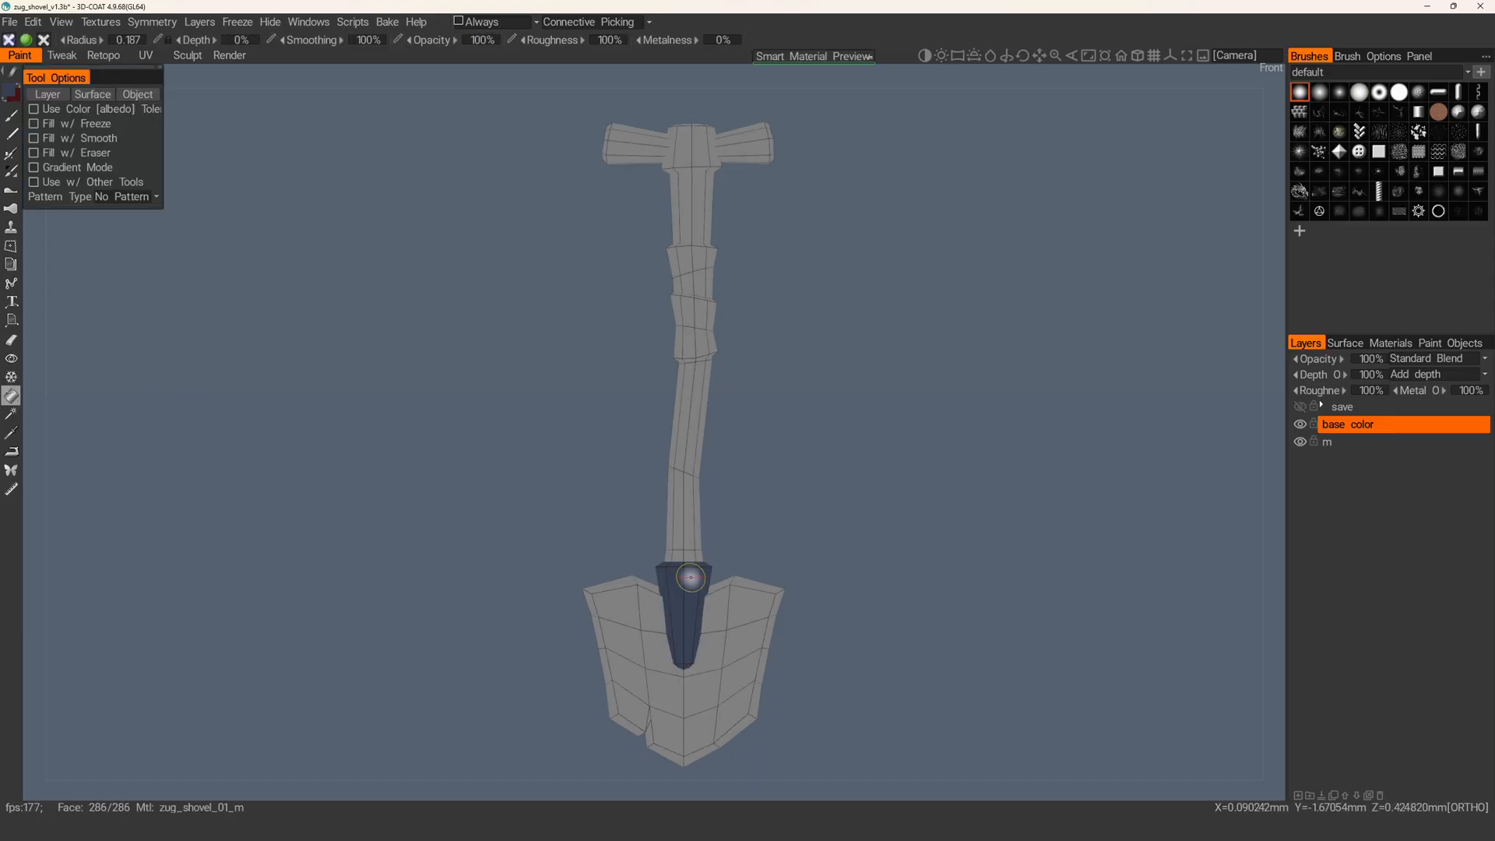
left_click(638, 604)
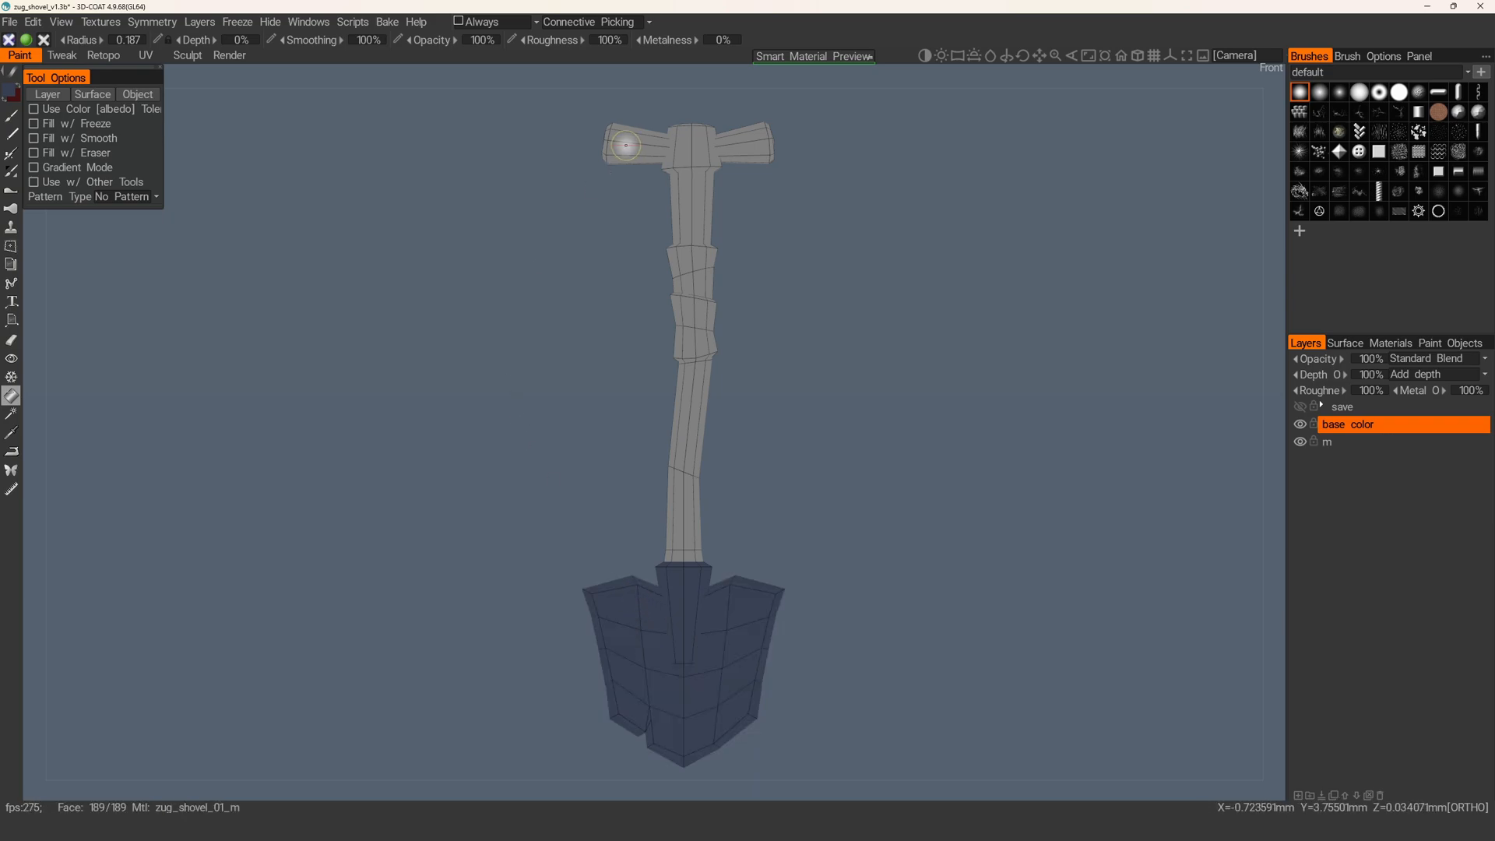
left_click(686, 152)
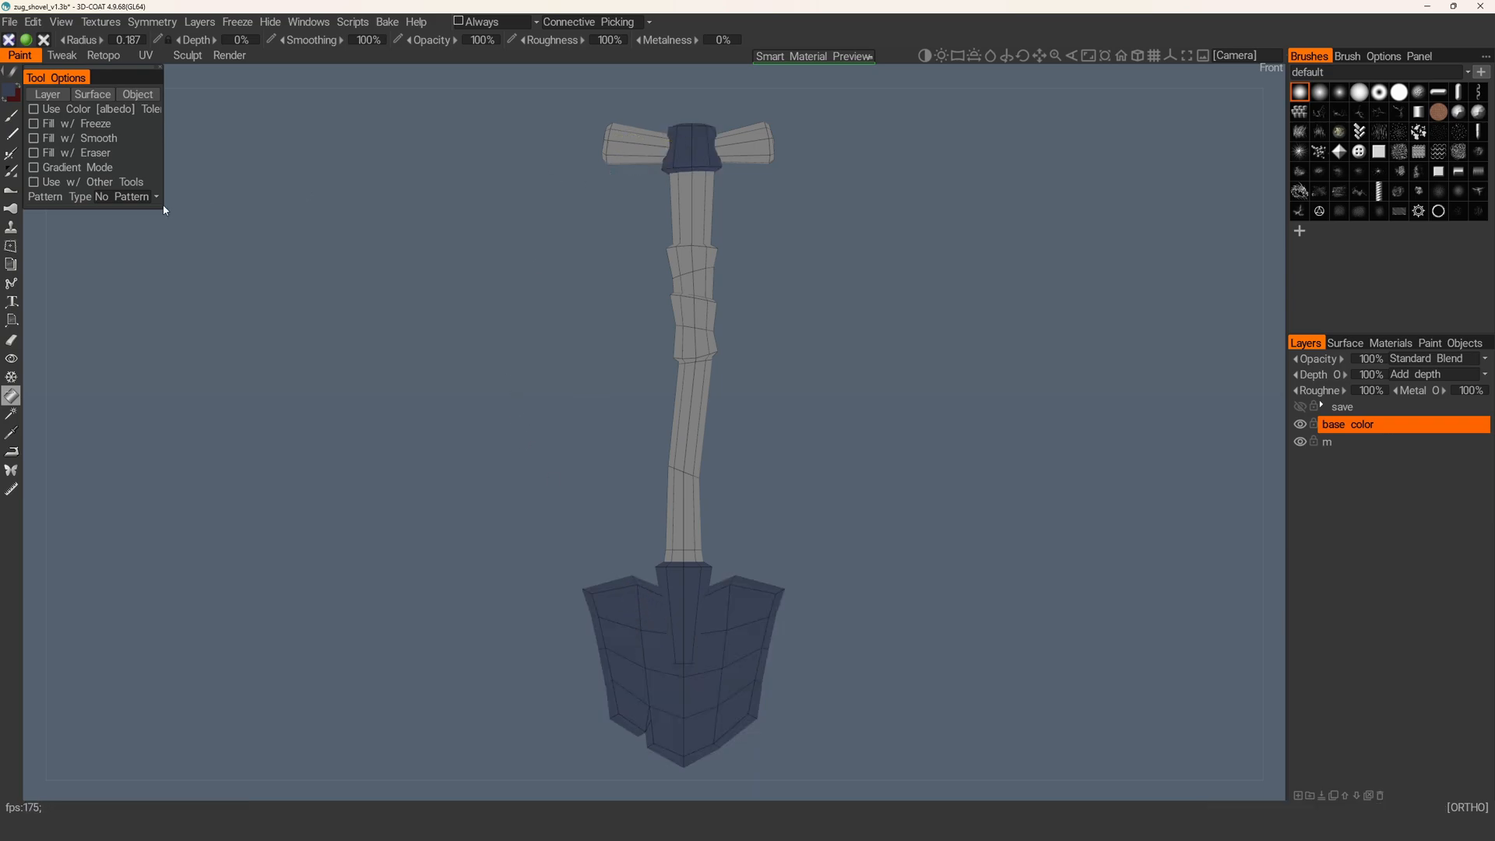
- Fill the shaft and both crossbar grips with the palette's brown Wood base color
left_click(17, 100)
left_click(647, 372)
left_click(598, 567)
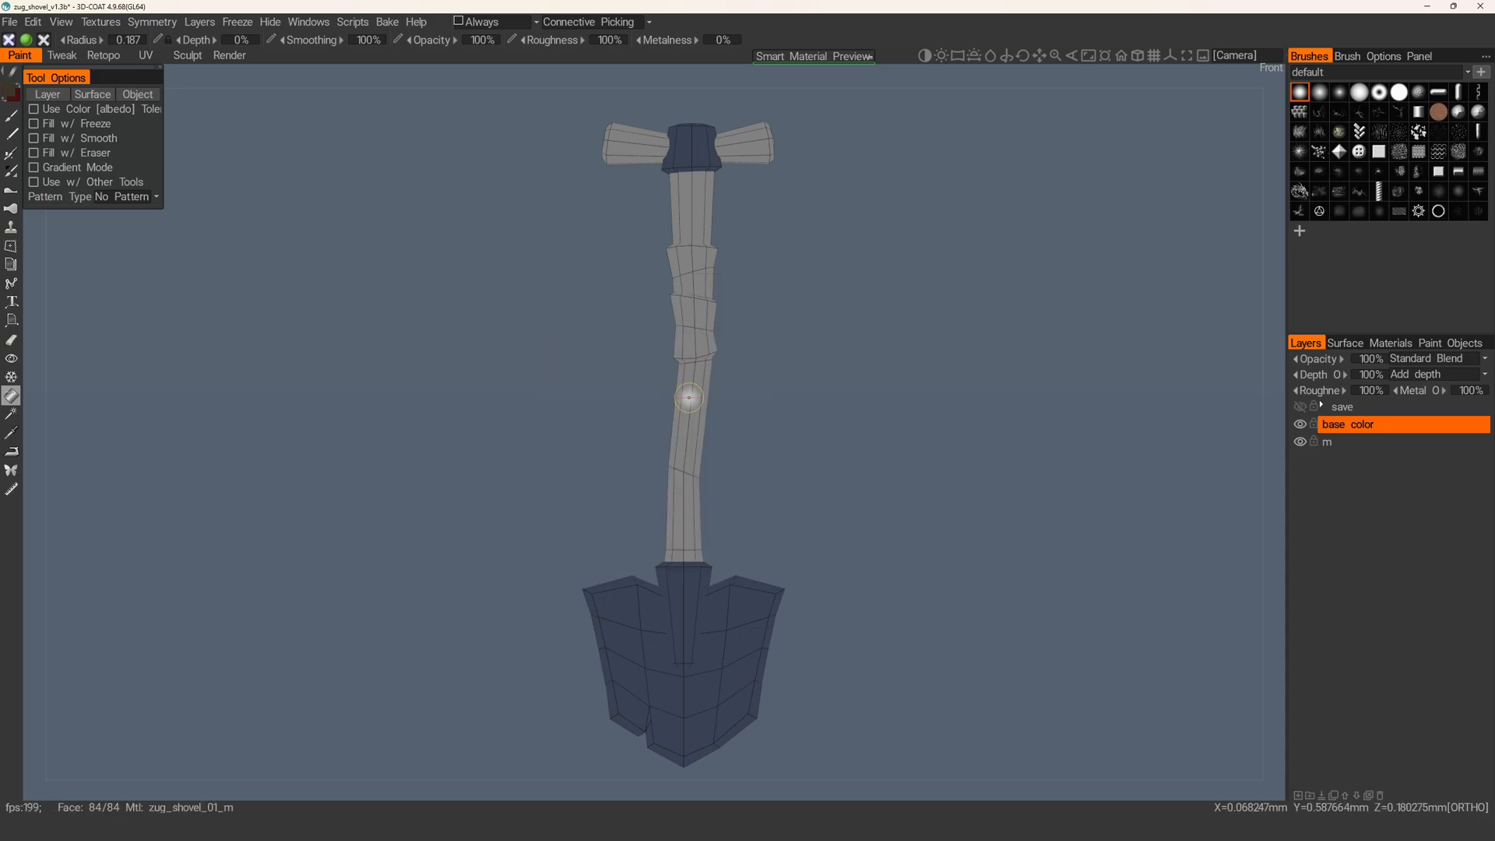
left_click(685, 393)
left_click(663, 144)
left_click(740, 144)
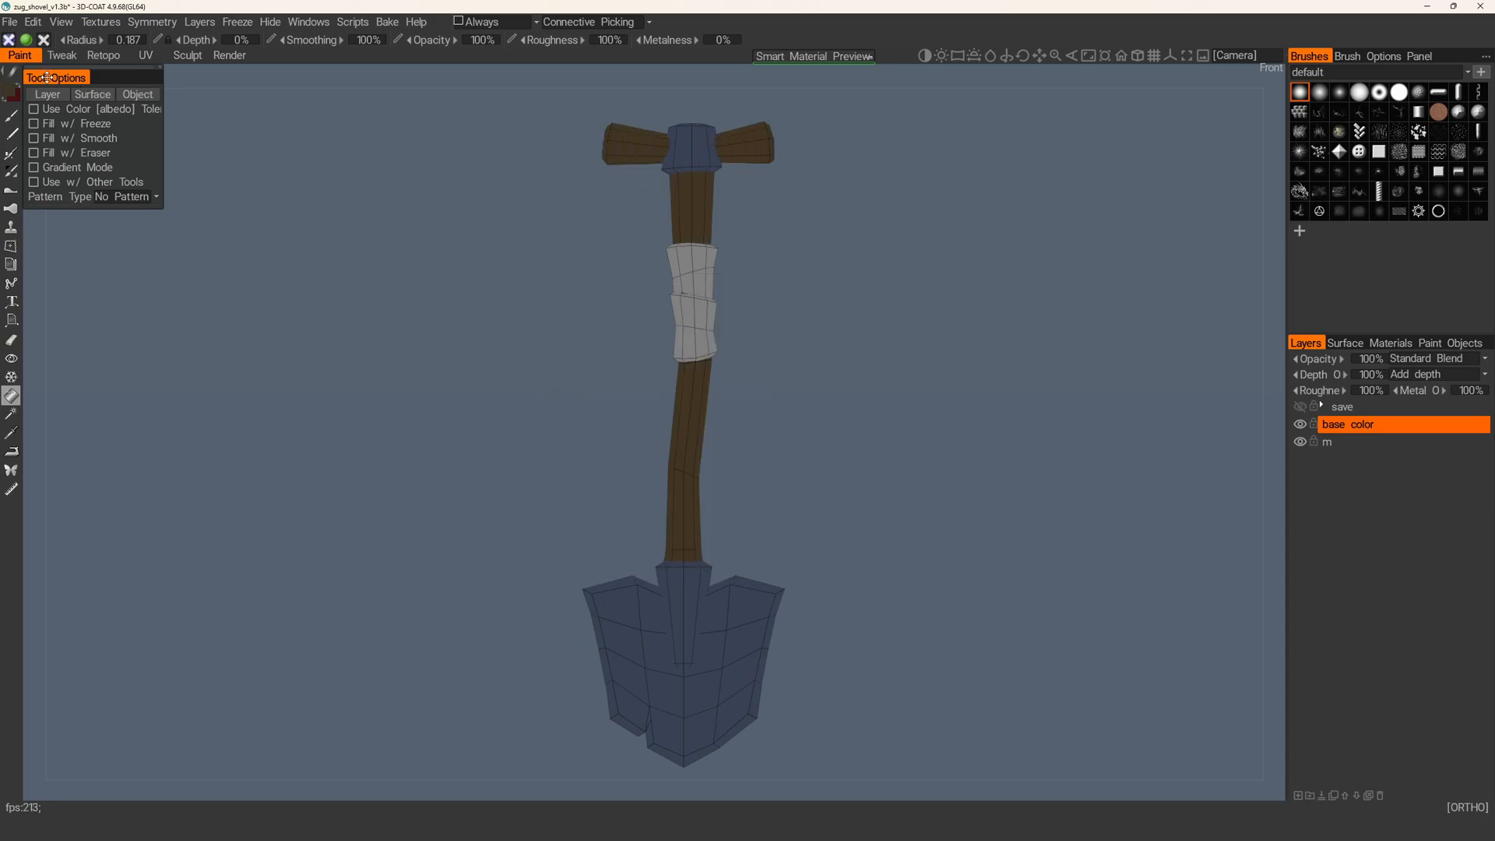
- Fill the handle wrap with the dark red Fabric base color (hue 356, saturation 71%, lightness 27%) and return to the brush
left_click(14, 99)
left_click(710, 385)
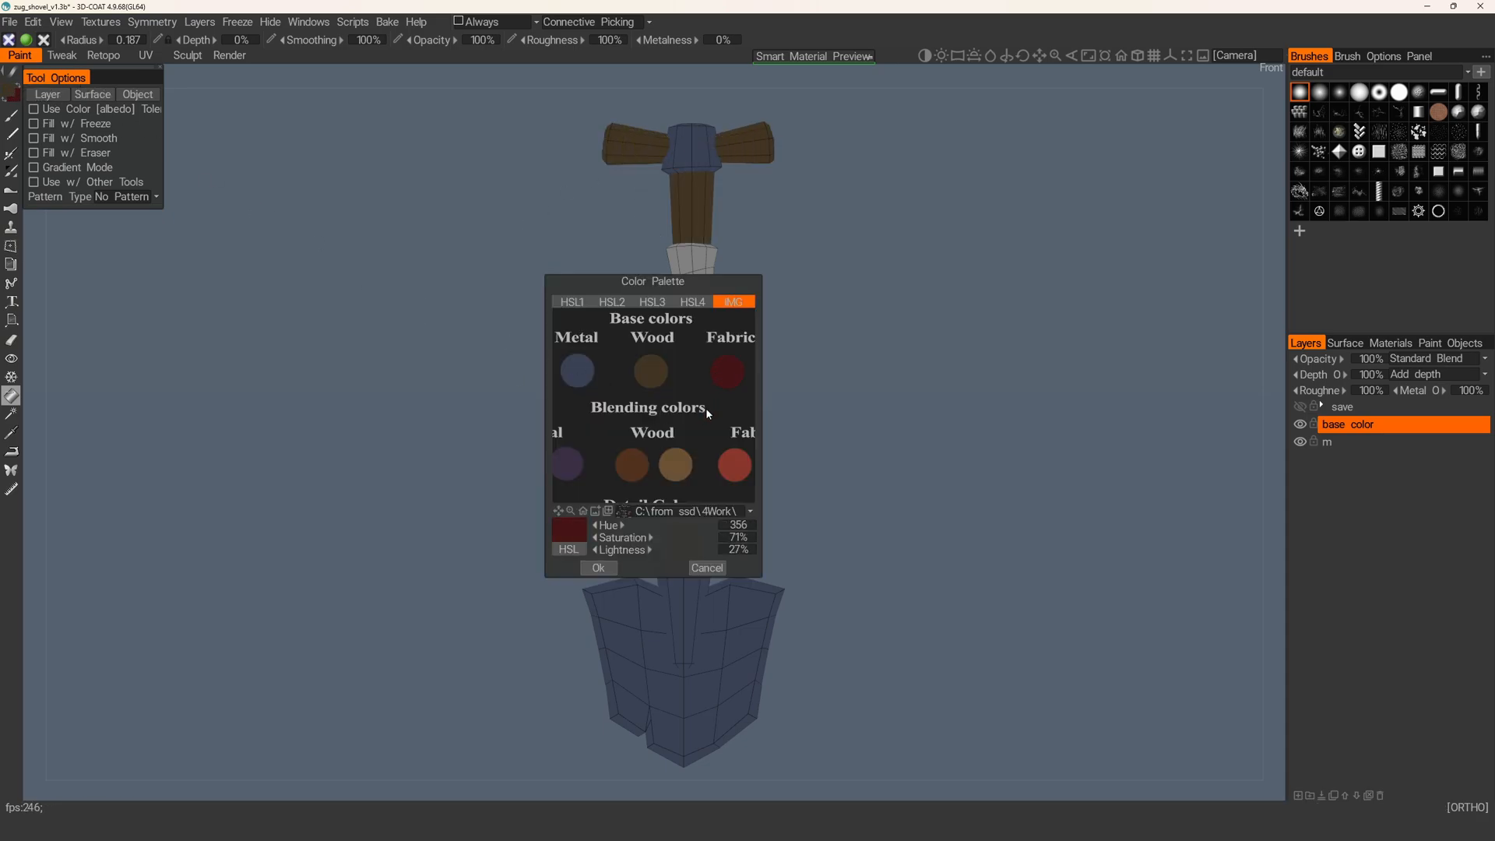
left_click(603, 566)
left_click(687, 320)
key("c")
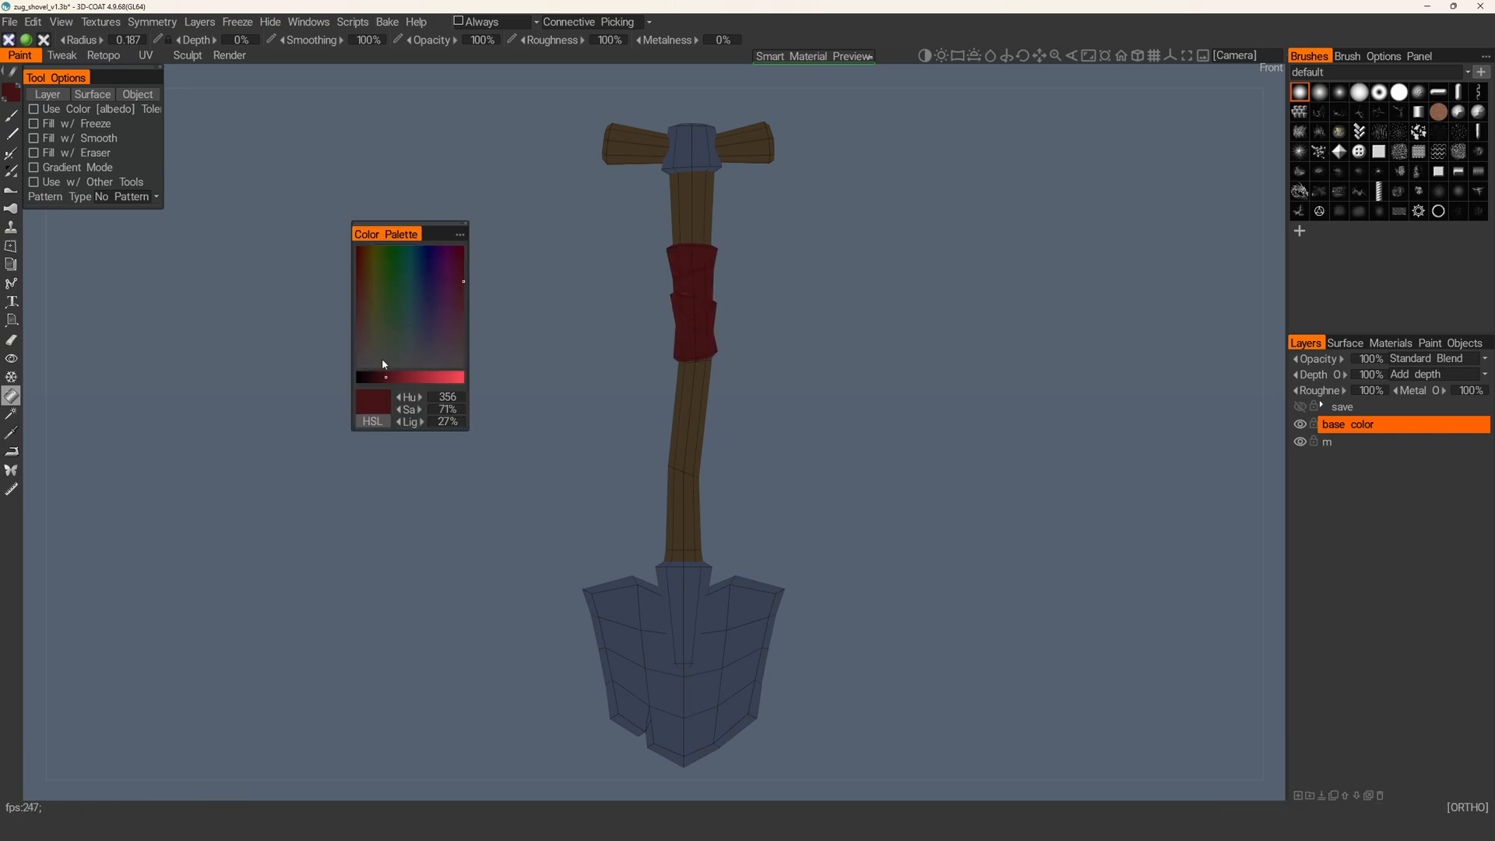
key("b")
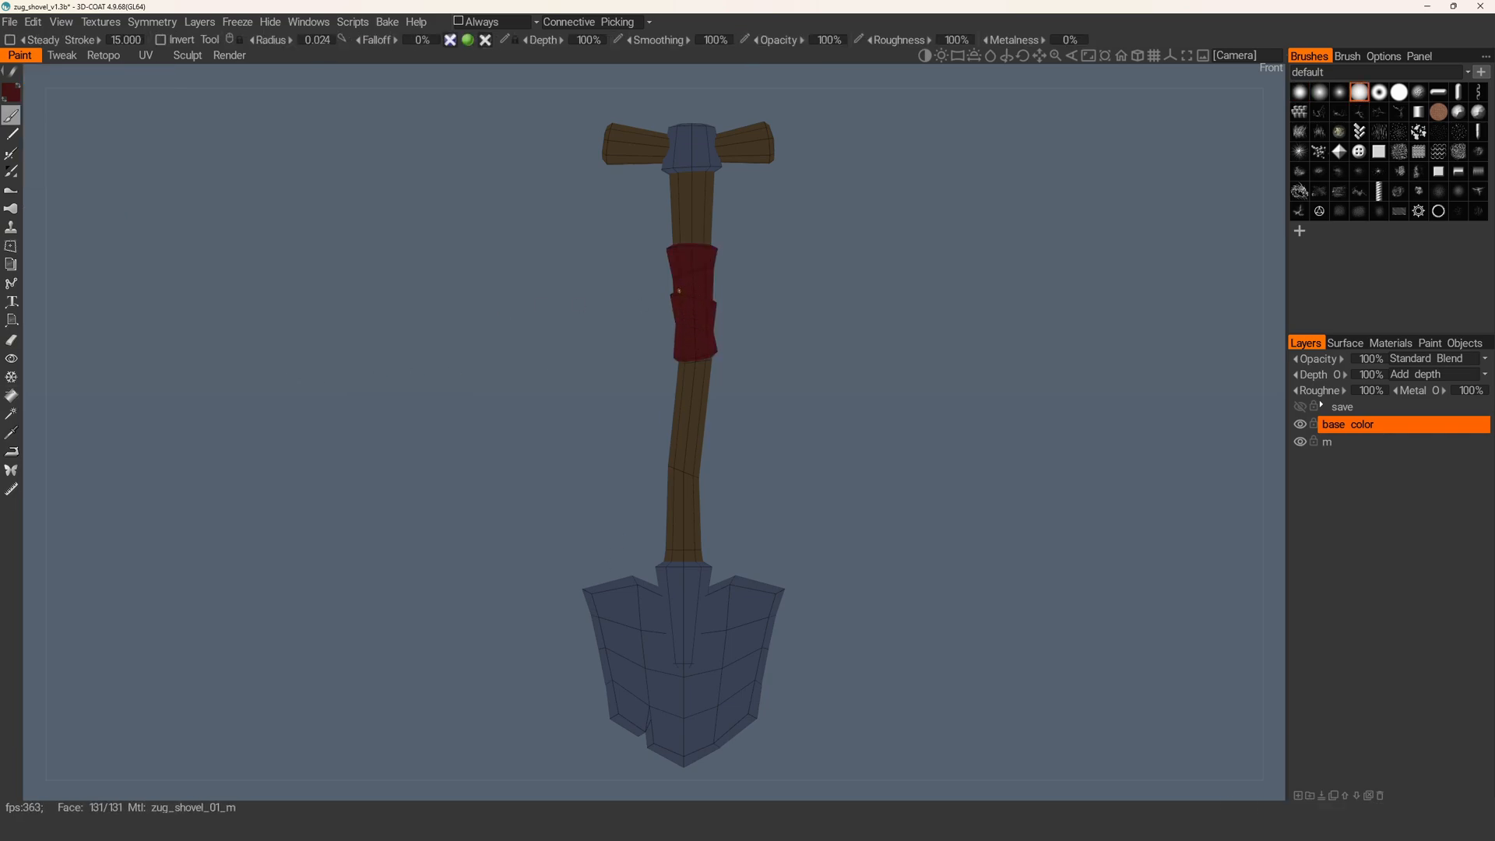
left_click_drag(1114, 401, 993, 418, "alt")
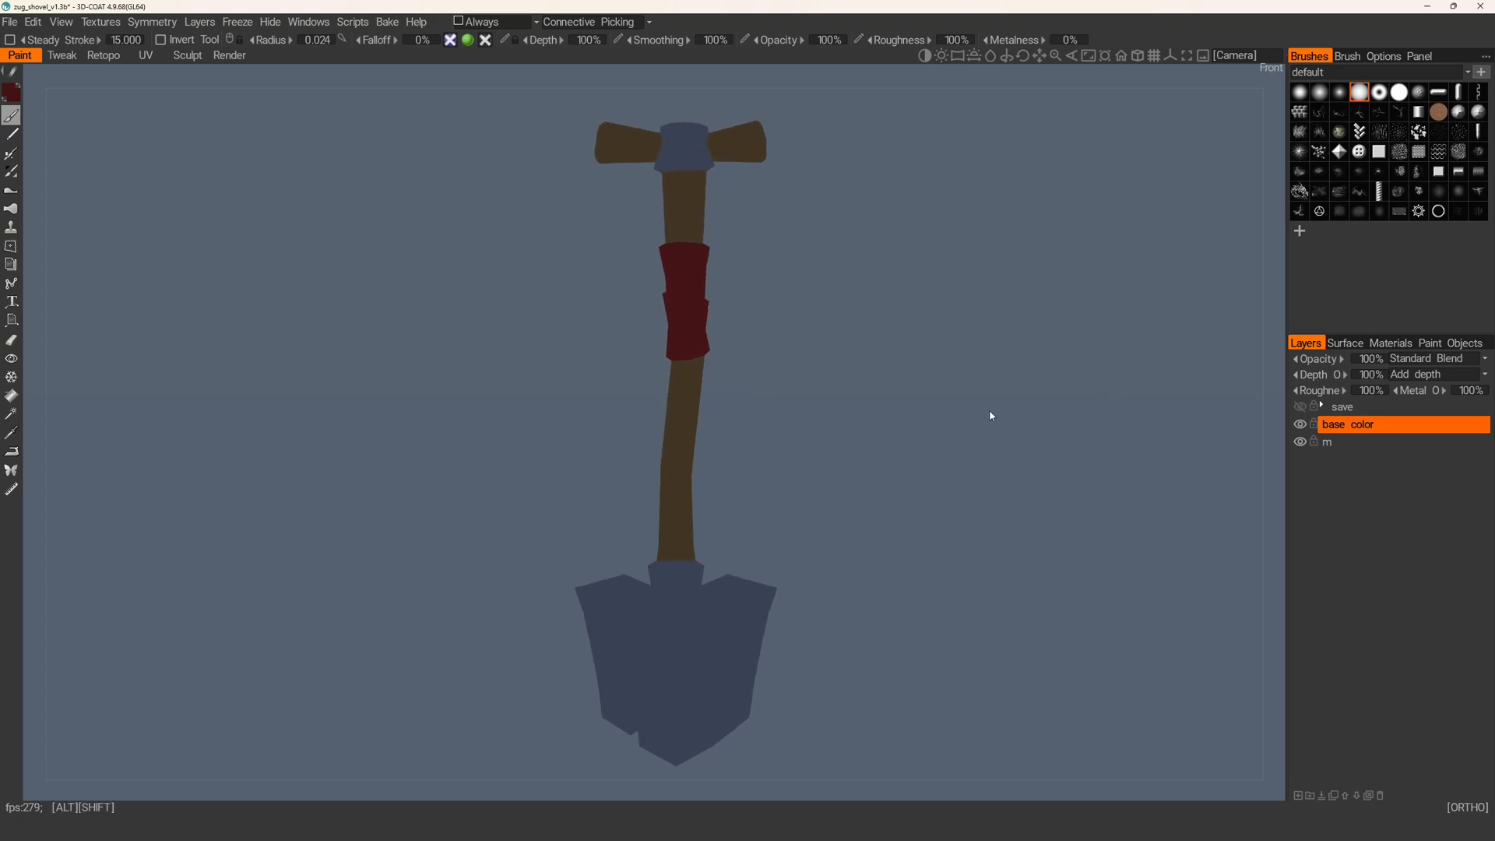
- Calculate ambient occlusion into a new layer with Sphere+Hemisphere light sources and a light count of 4096
left_click(100, 21)
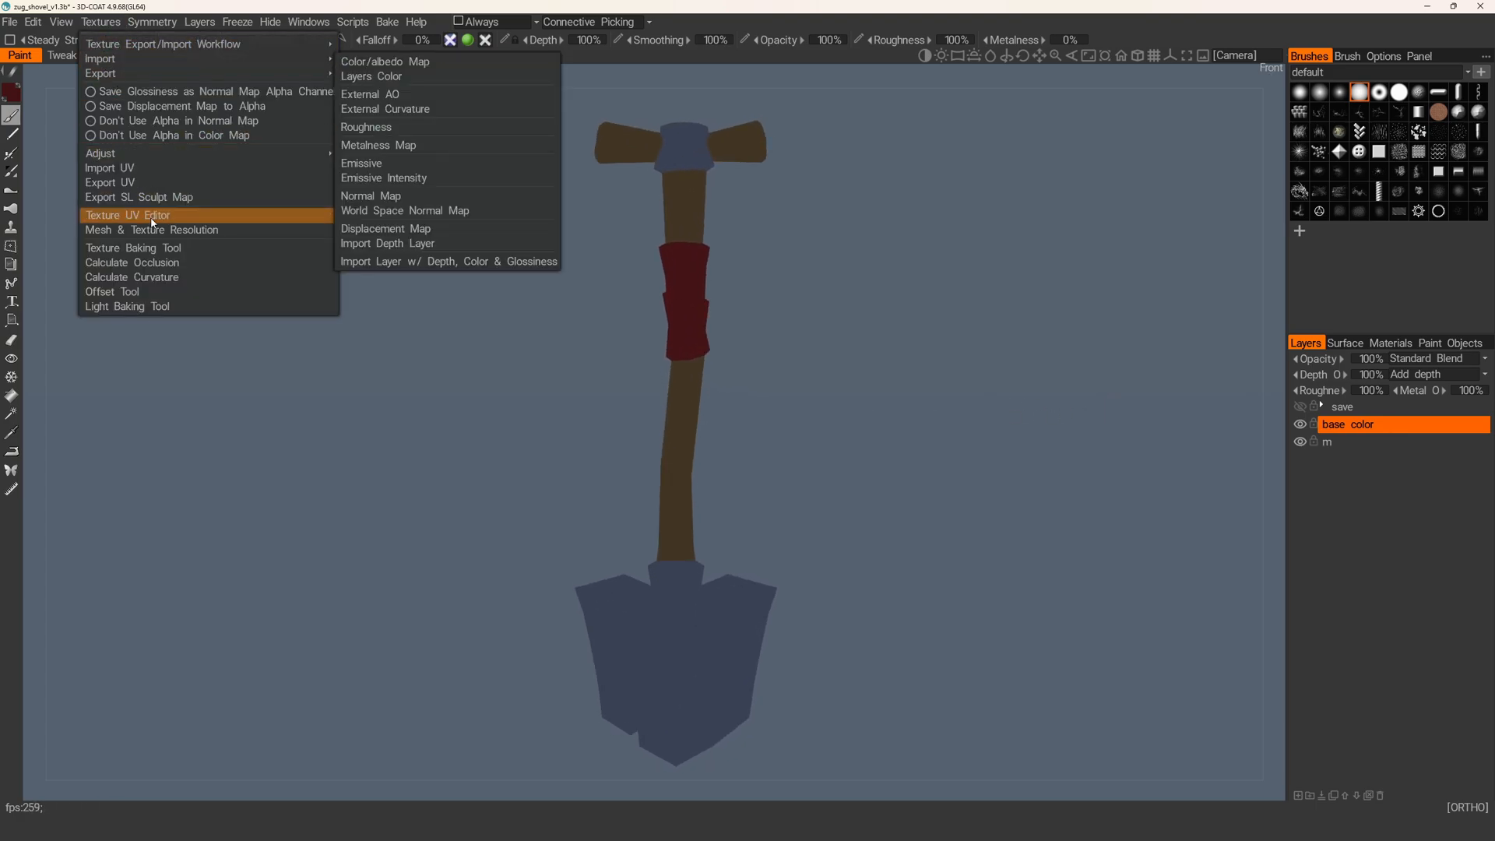
left_click(132, 264)
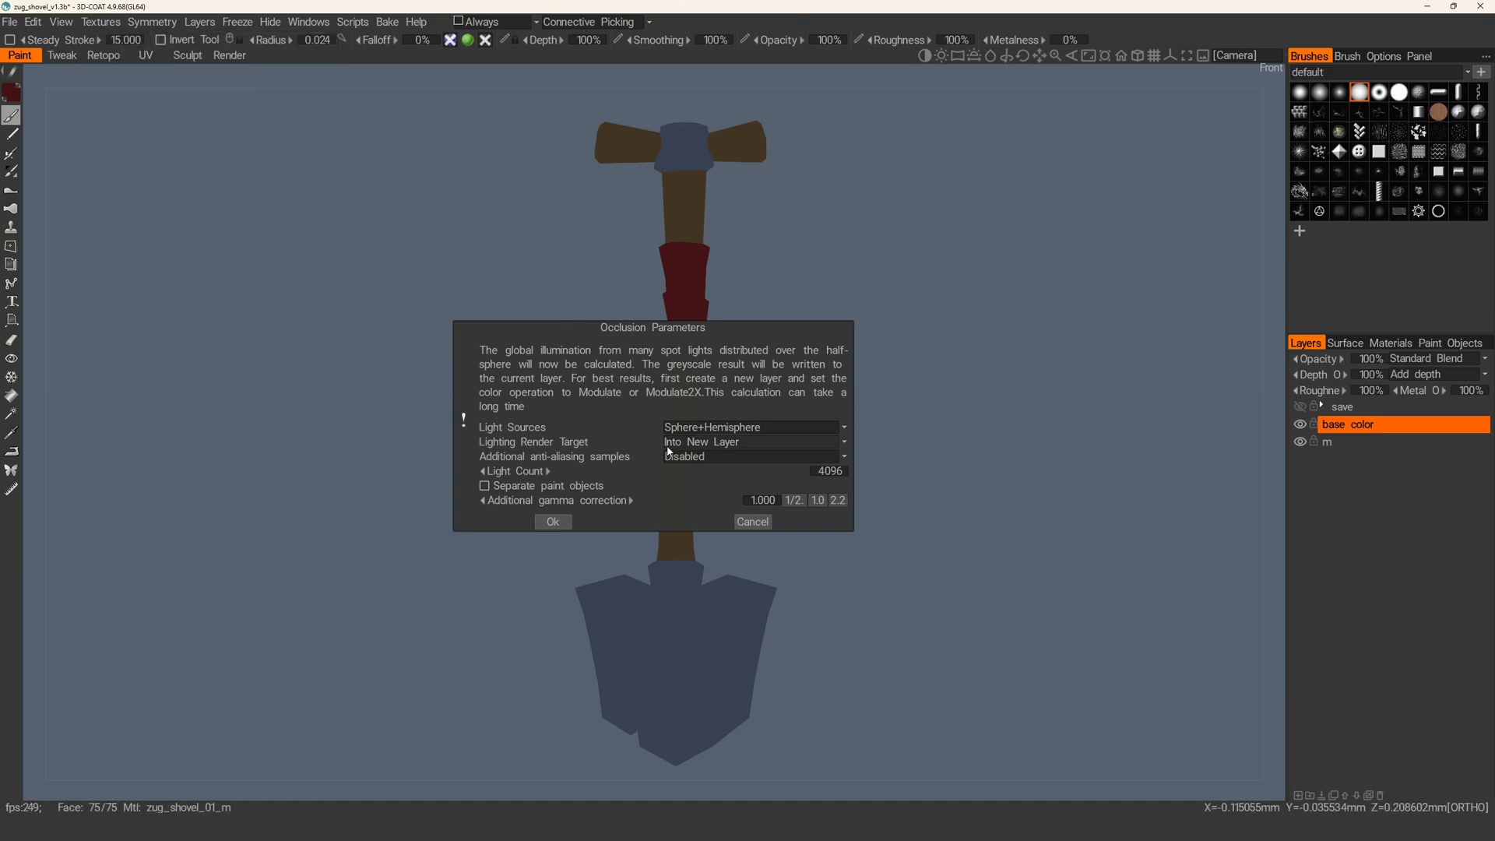
left_click(552, 522)
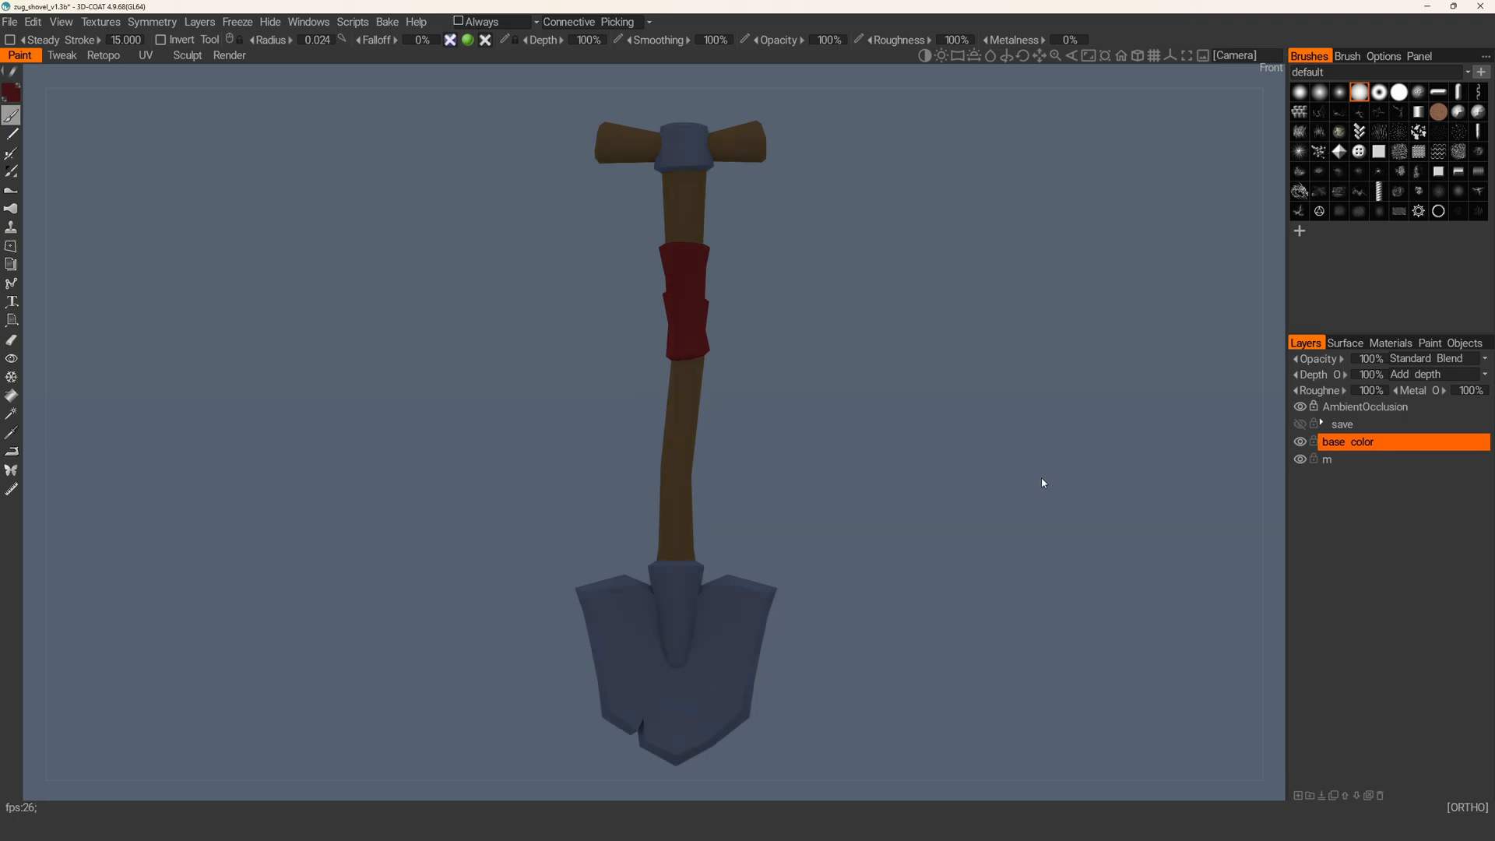
- Set the AmbientOcclusion layer to Multiply at 50% opacity and hide it
left_click(1377, 407)
left_click(1370, 358)
key("Return")
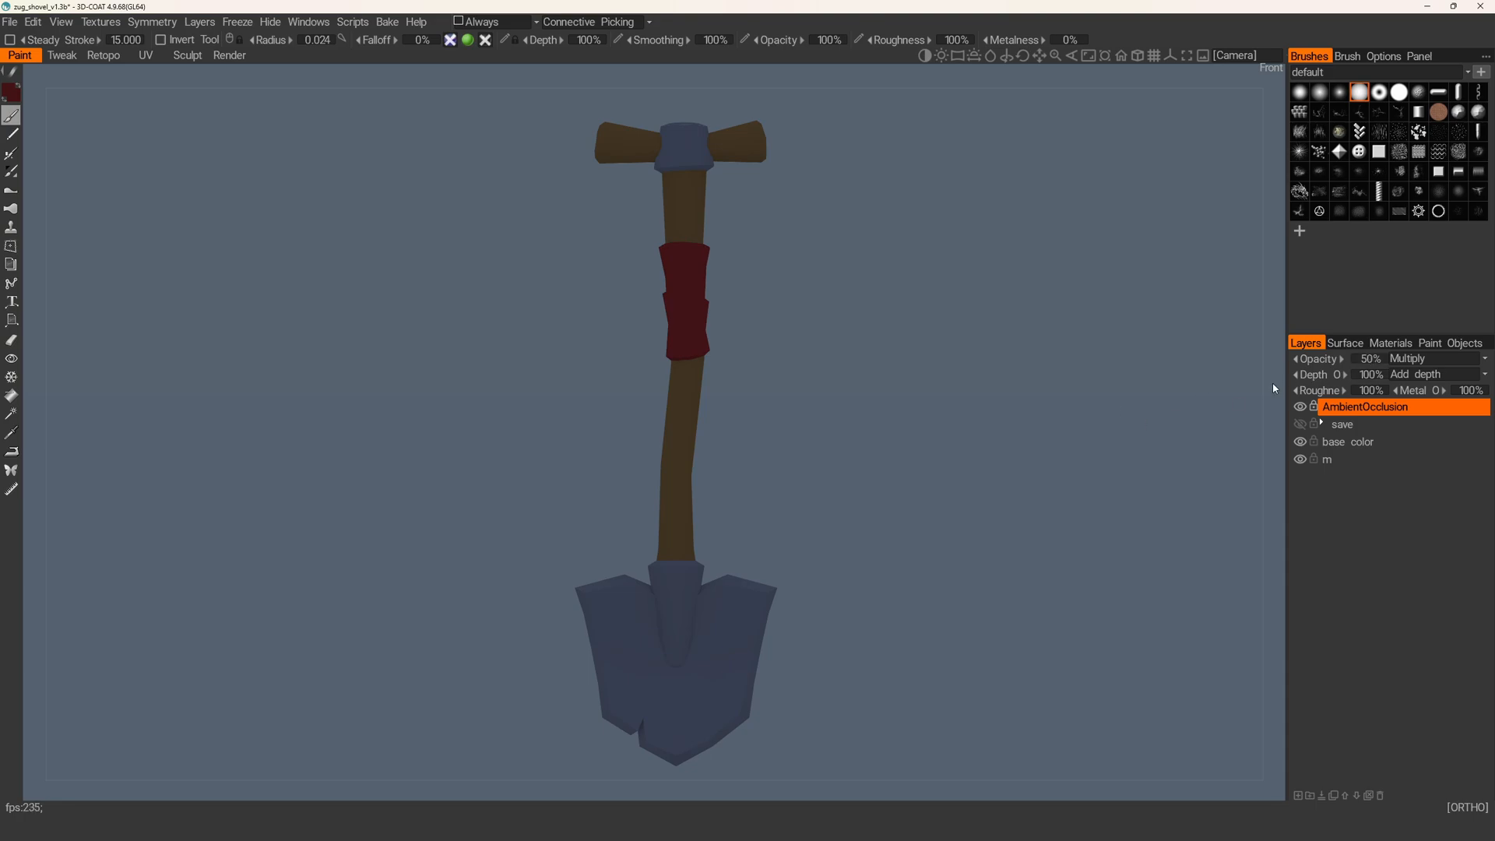
left_click(1300, 407)
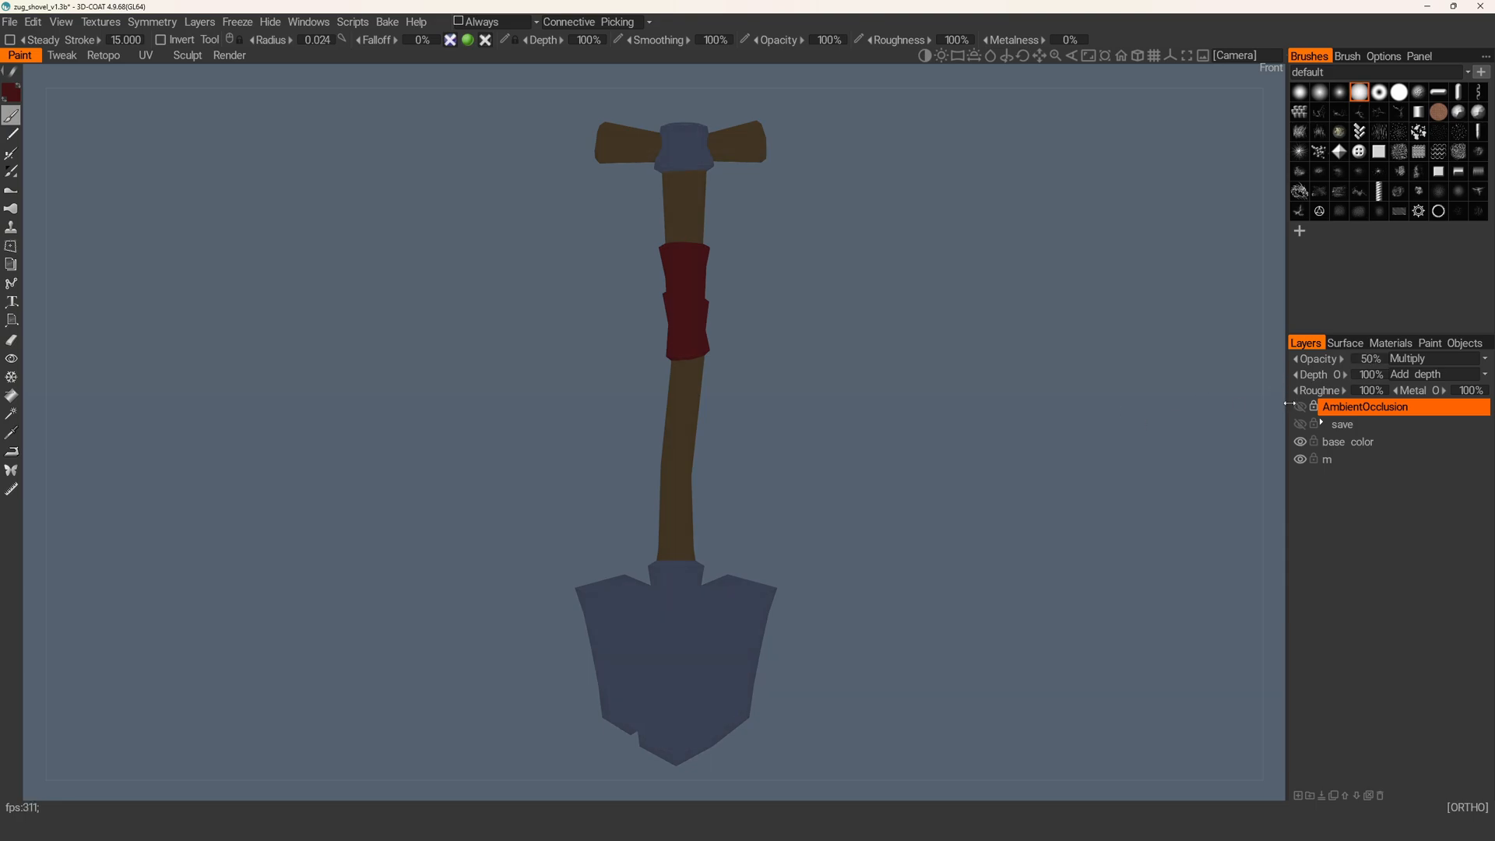
- Create a layer above base color and name it "color blending 1"
left_click(1363, 451)
key("ctrl+shift+n")
double_click(1337, 442)
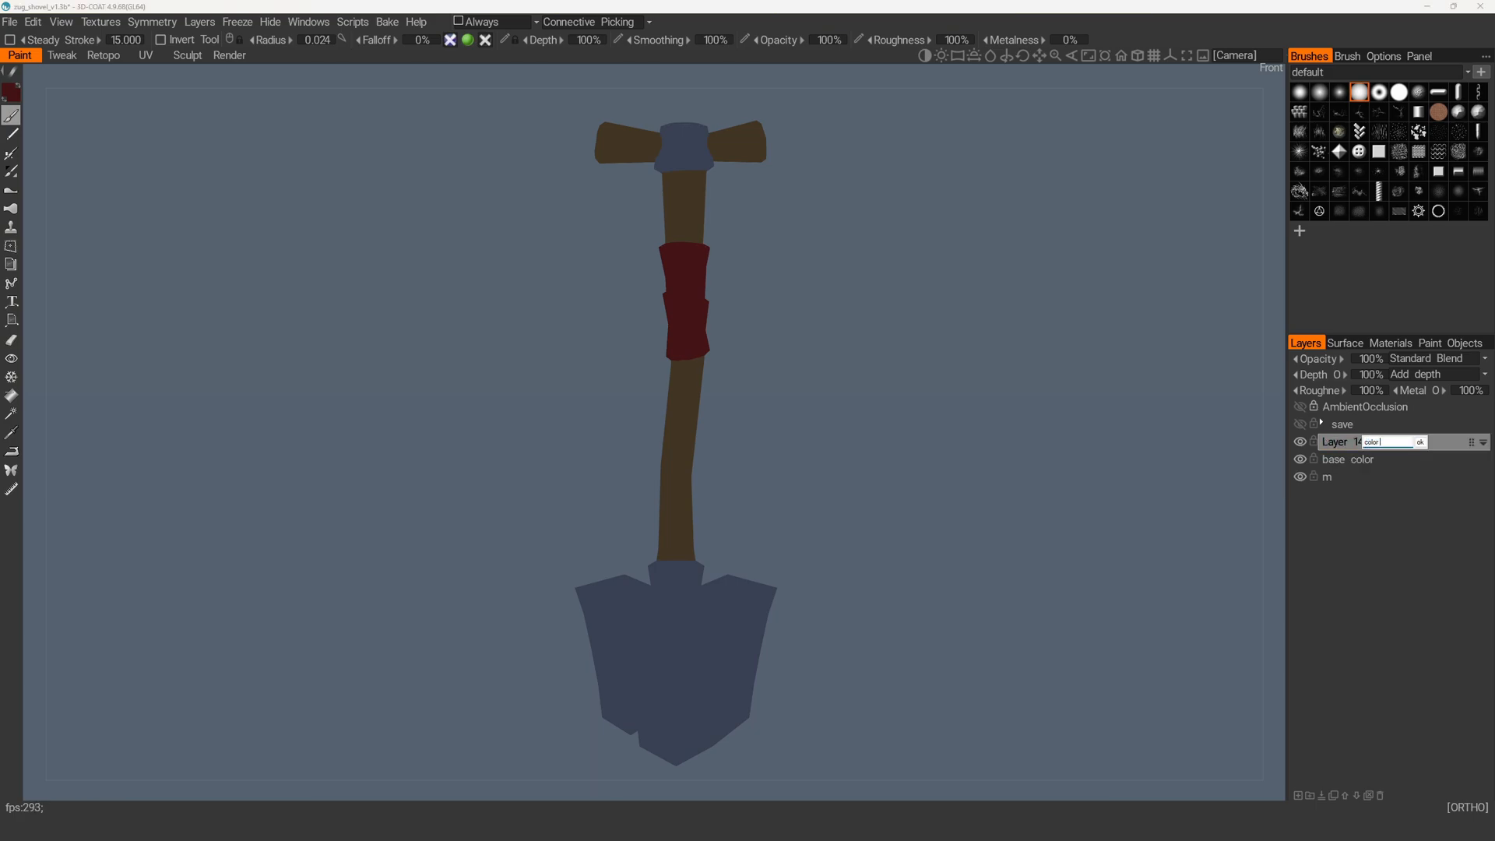
key("Return")
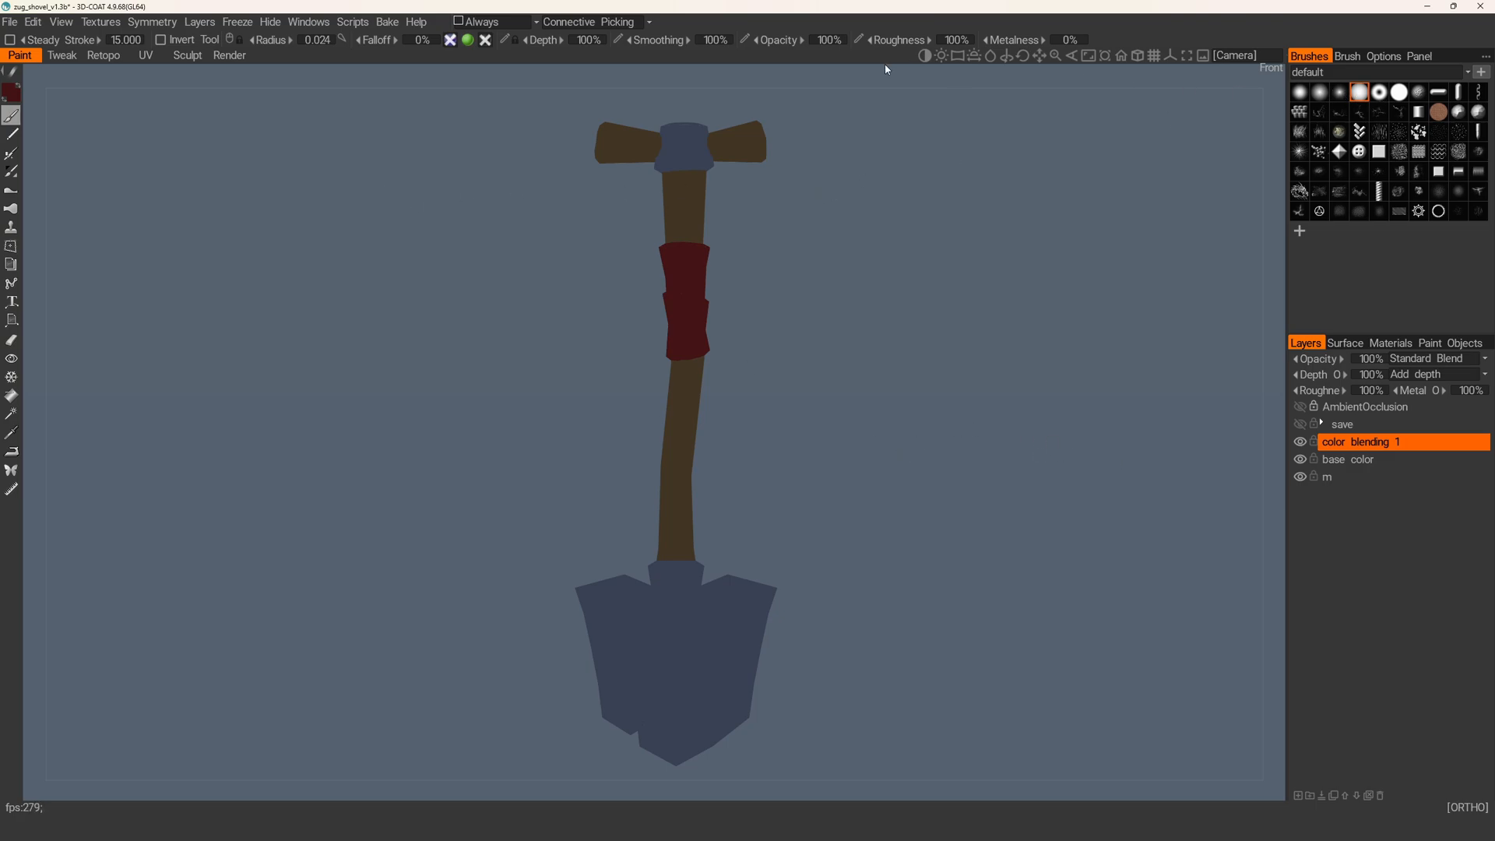
- Set the brush opacity to 85% and its radius to about 0.16, and show the wireframe on the shovel blade
left_click(829, 40)
type("85")
key("Return")
middle_click_drag(681, 423, 691, 387)
key("c")
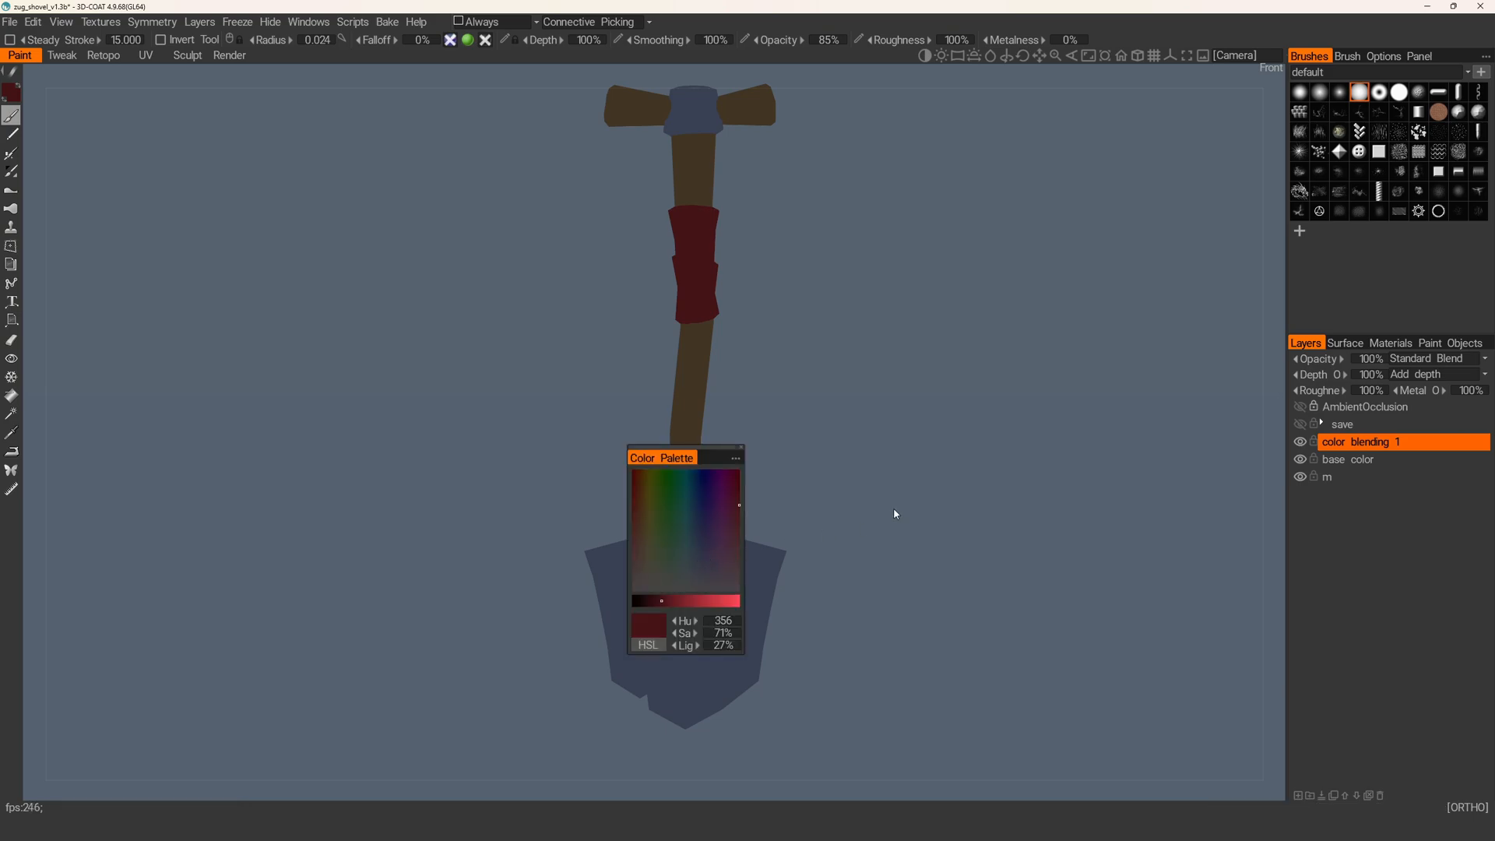
scroll(695, 556, "up", 8)
scroll(703, 583, "down", 2)
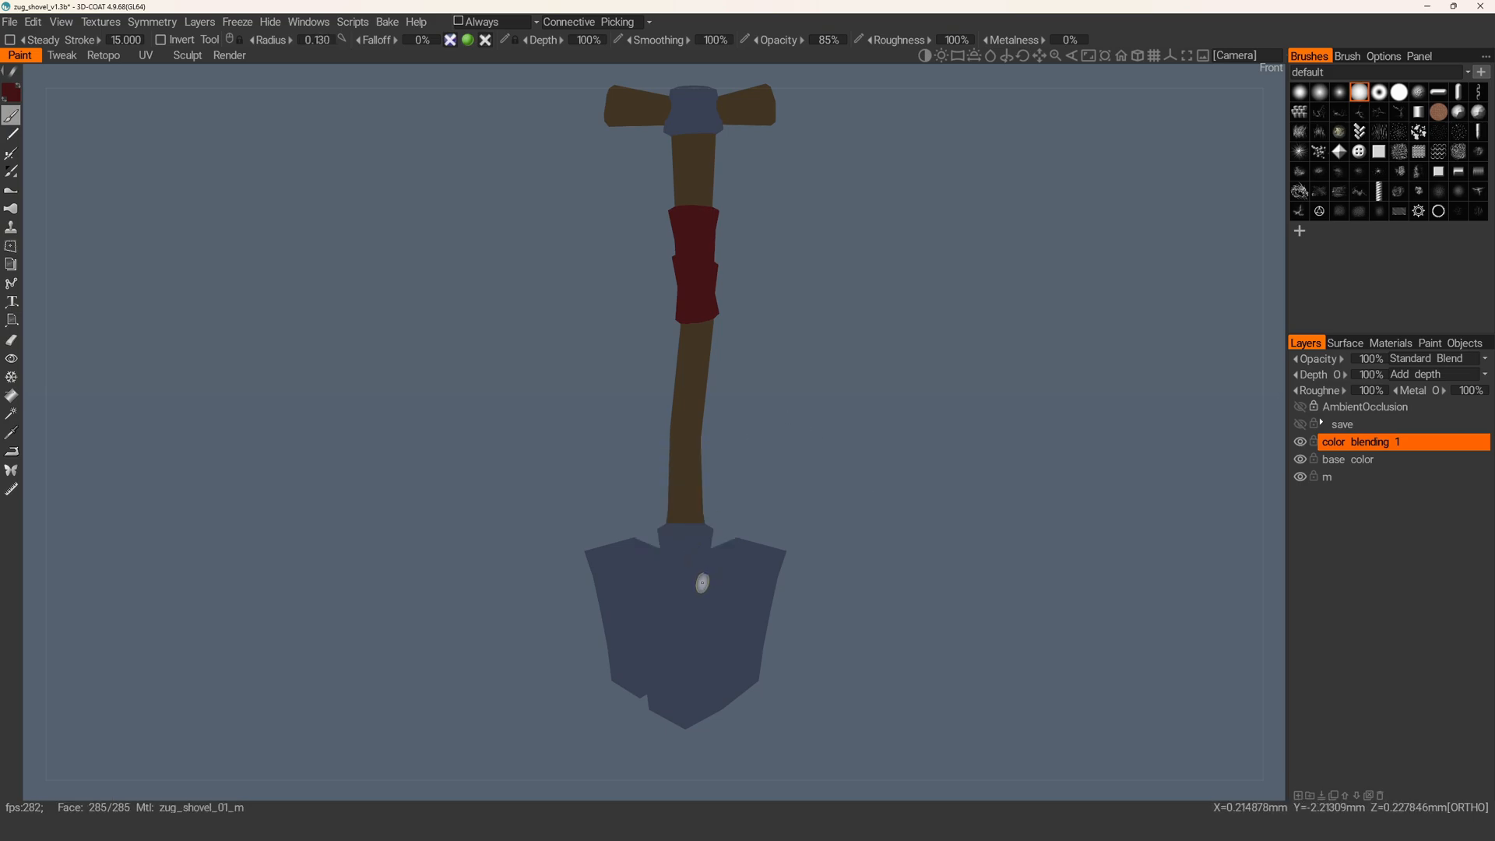
scroll(702, 582, "up", 1)
middle_click_drag(702, 583, 697, 550, "alt")
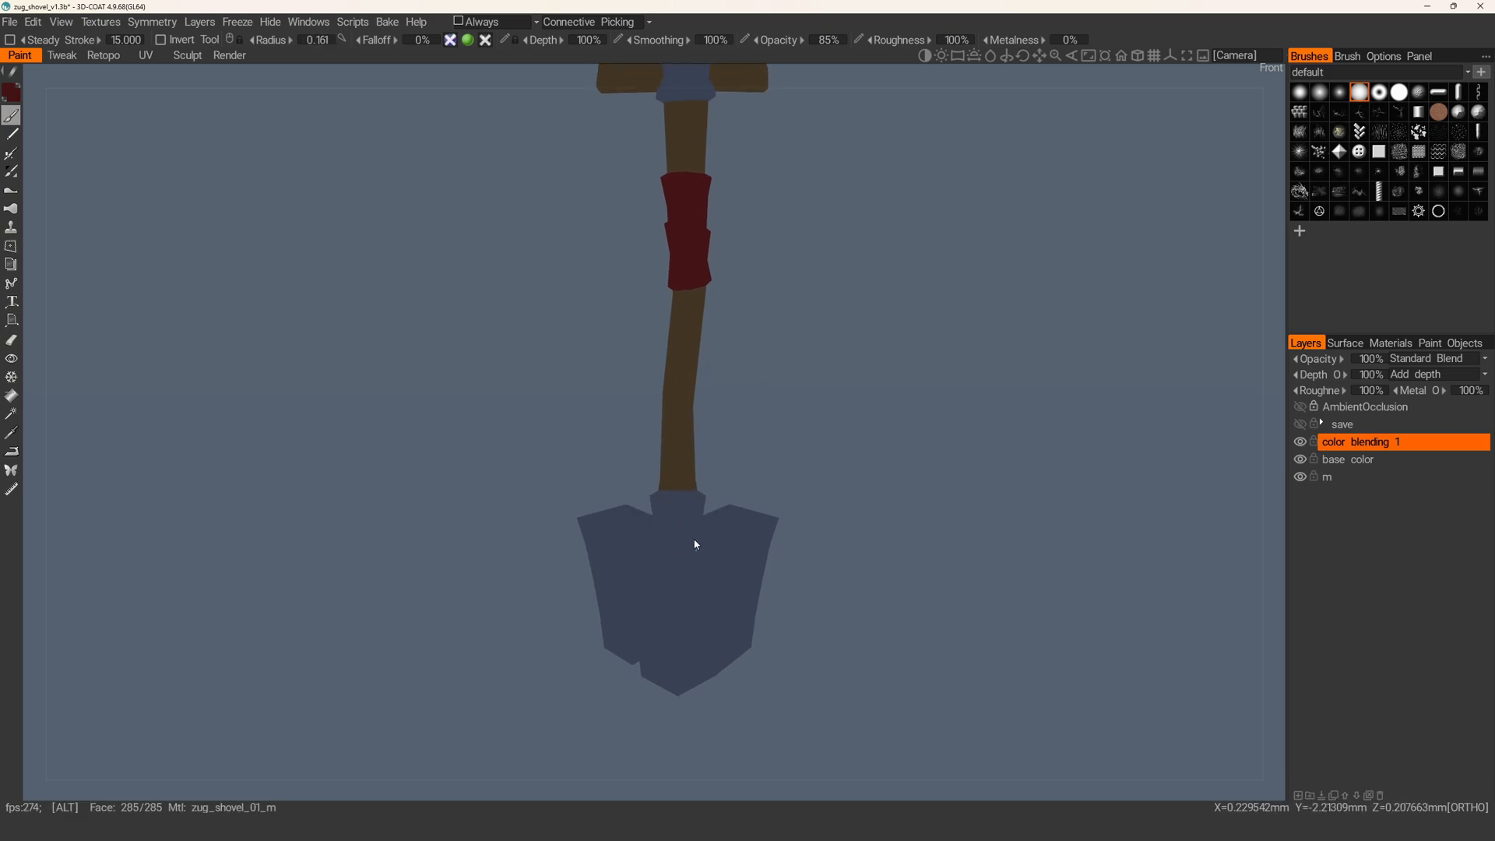
right_click_drag(696, 549, 688, 596, "alt")
key("w")
left_click_drag(688, 596, 634, 541, "alt")
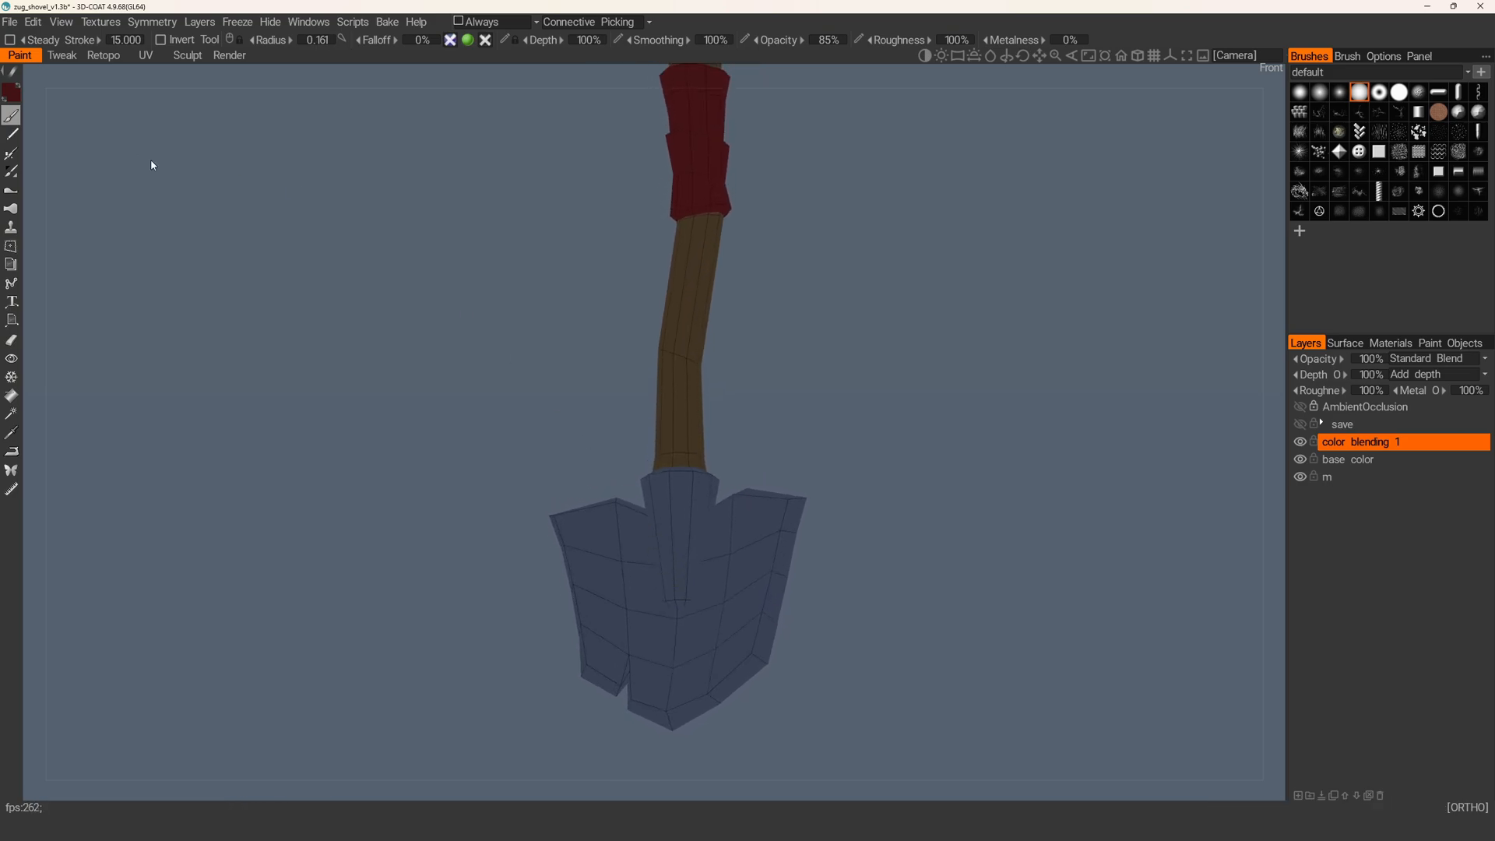
- Set the two Metal blending colors as paint colors: light blue (hue 214, saturation 40%, lightness 60%) and dark purple
left_click(5, 90)
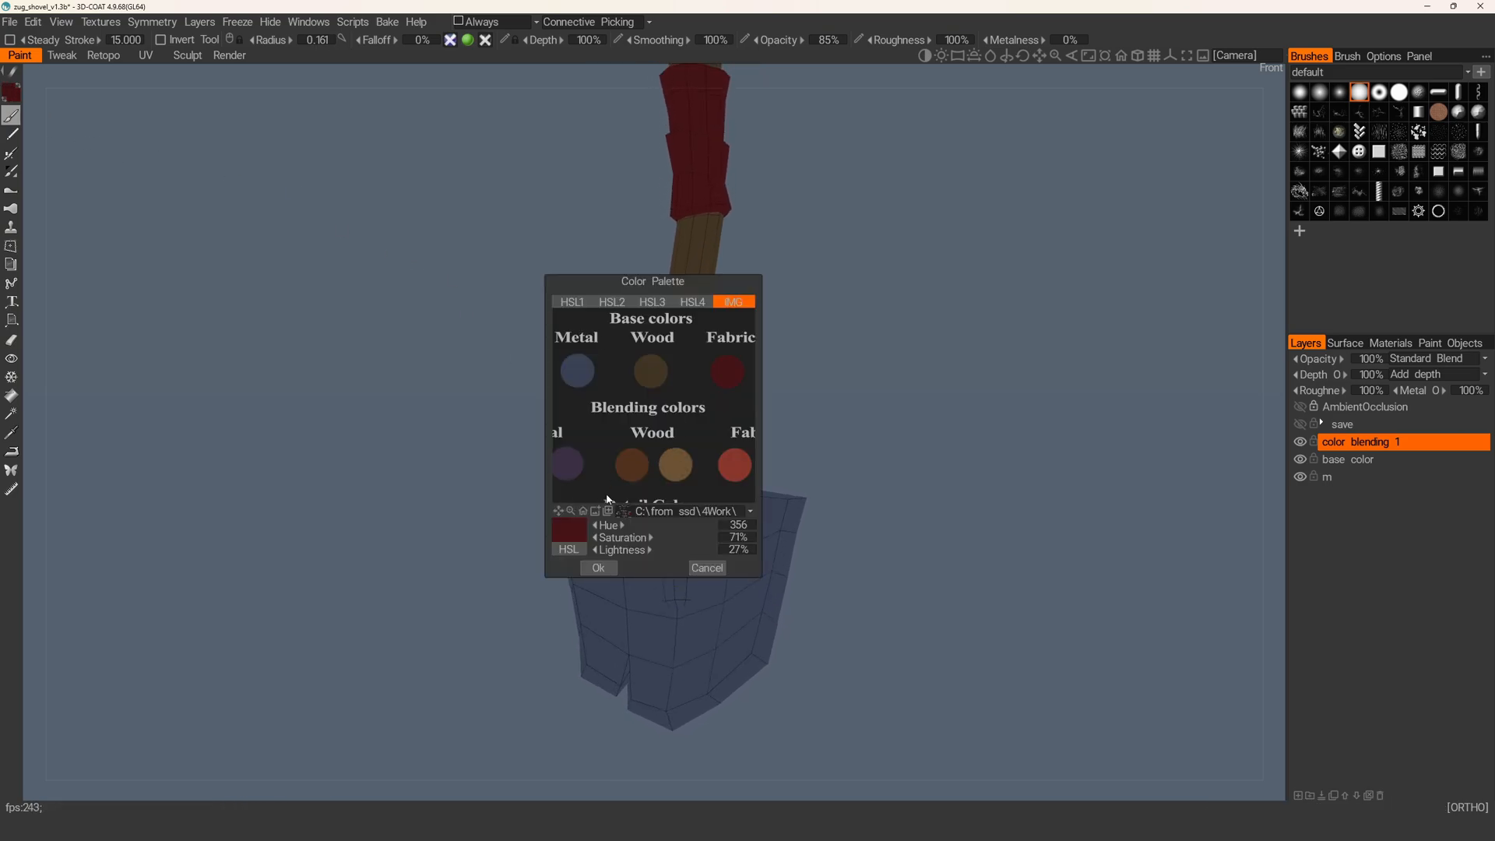
left_click_drag(555, 510, 546, 509)
left_click(573, 440)
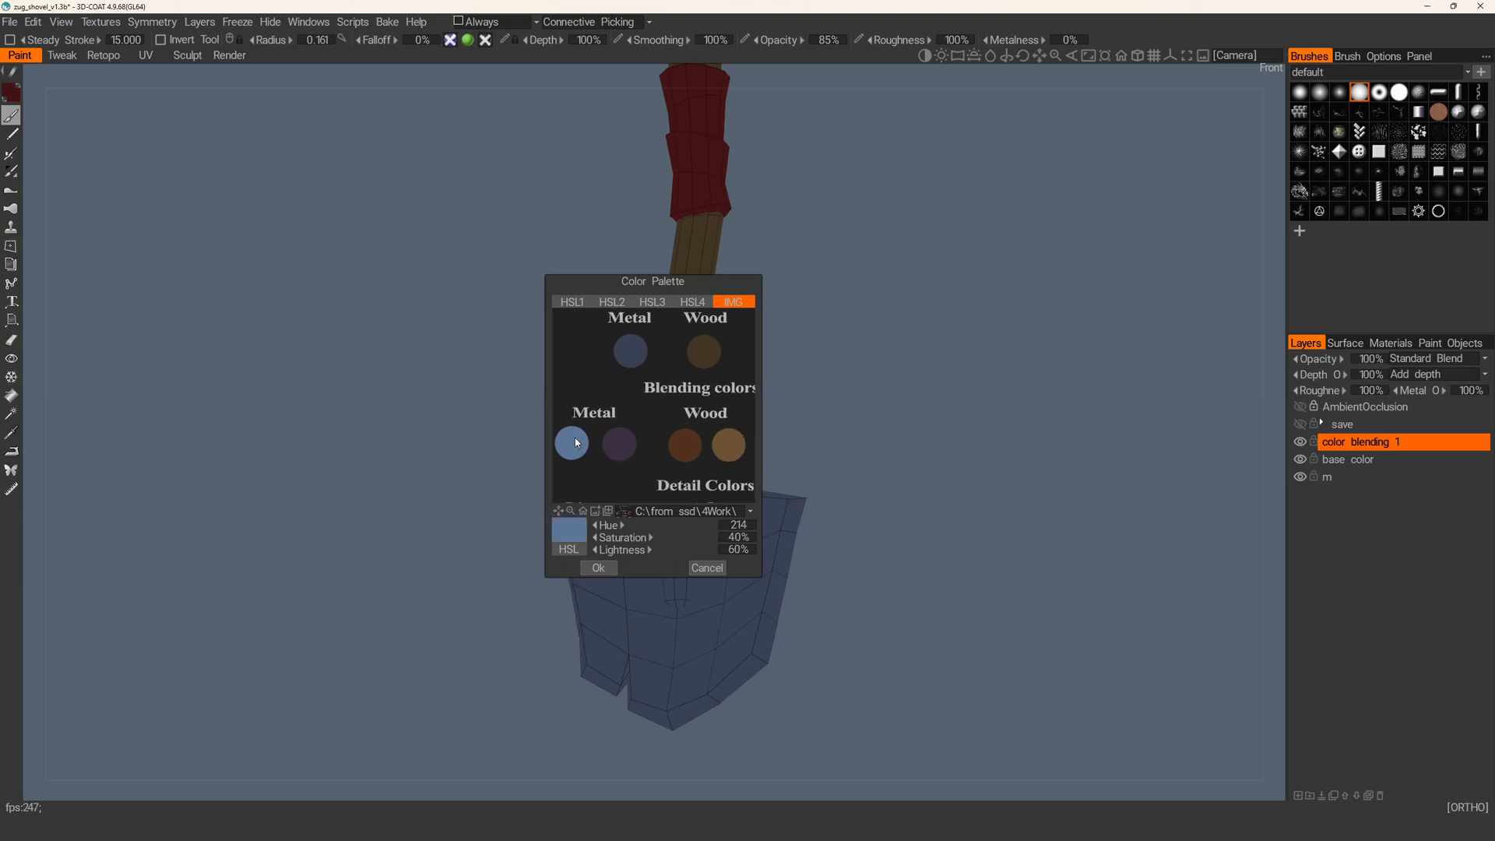
left_click(598, 568)
left_click(8, 92)
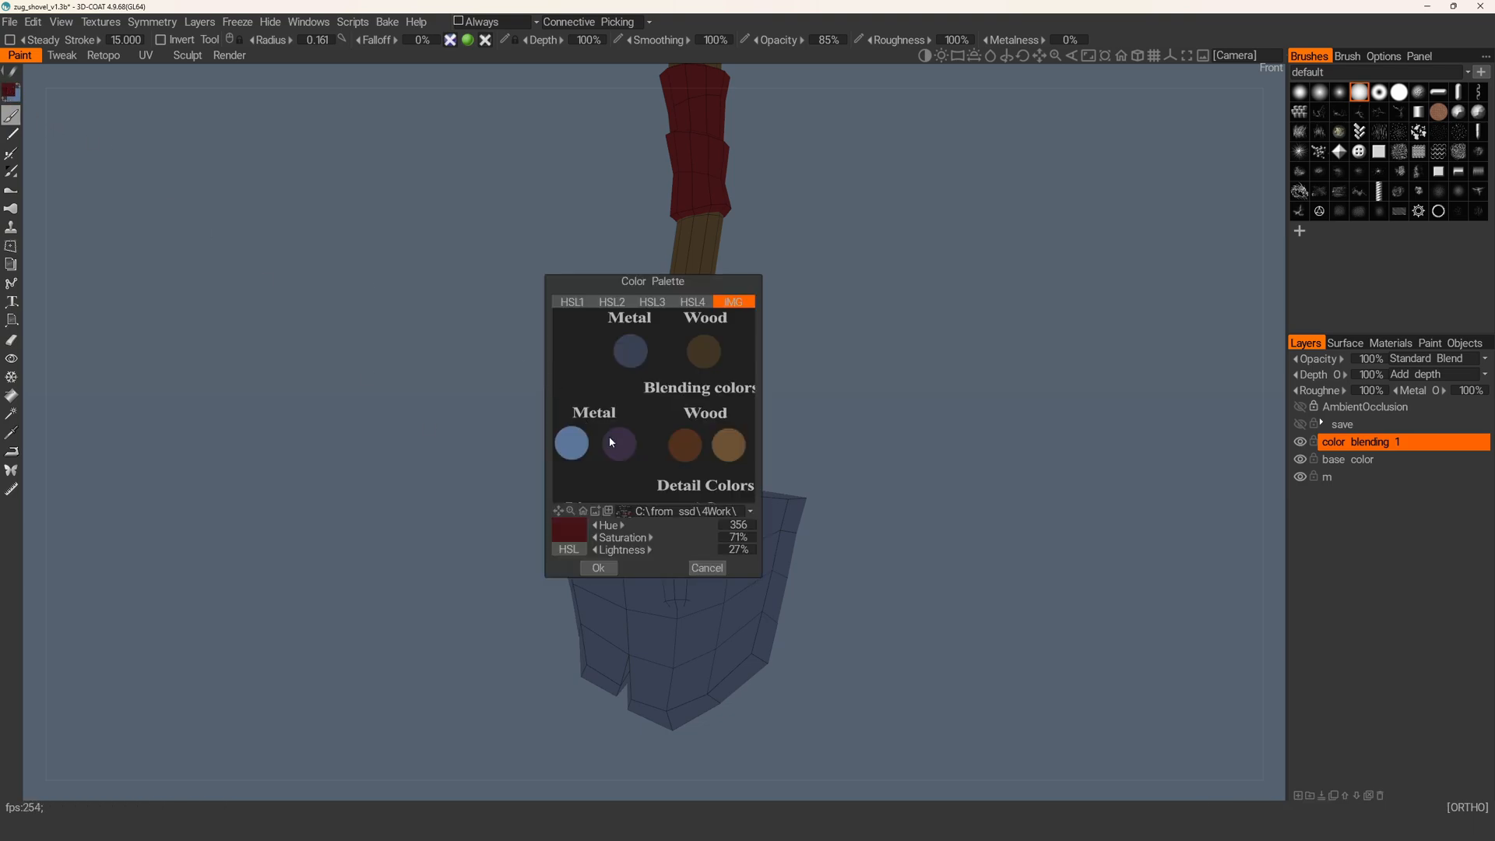
left_click(598, 569)
- Paint soft light blue highlights across the lower half of the blade's front face
mouse_move(590, 581)
left_mouse_down("alt")
mouse_move(594, 600)
mouse_move(594, 571)
left_mouse_up("alt")
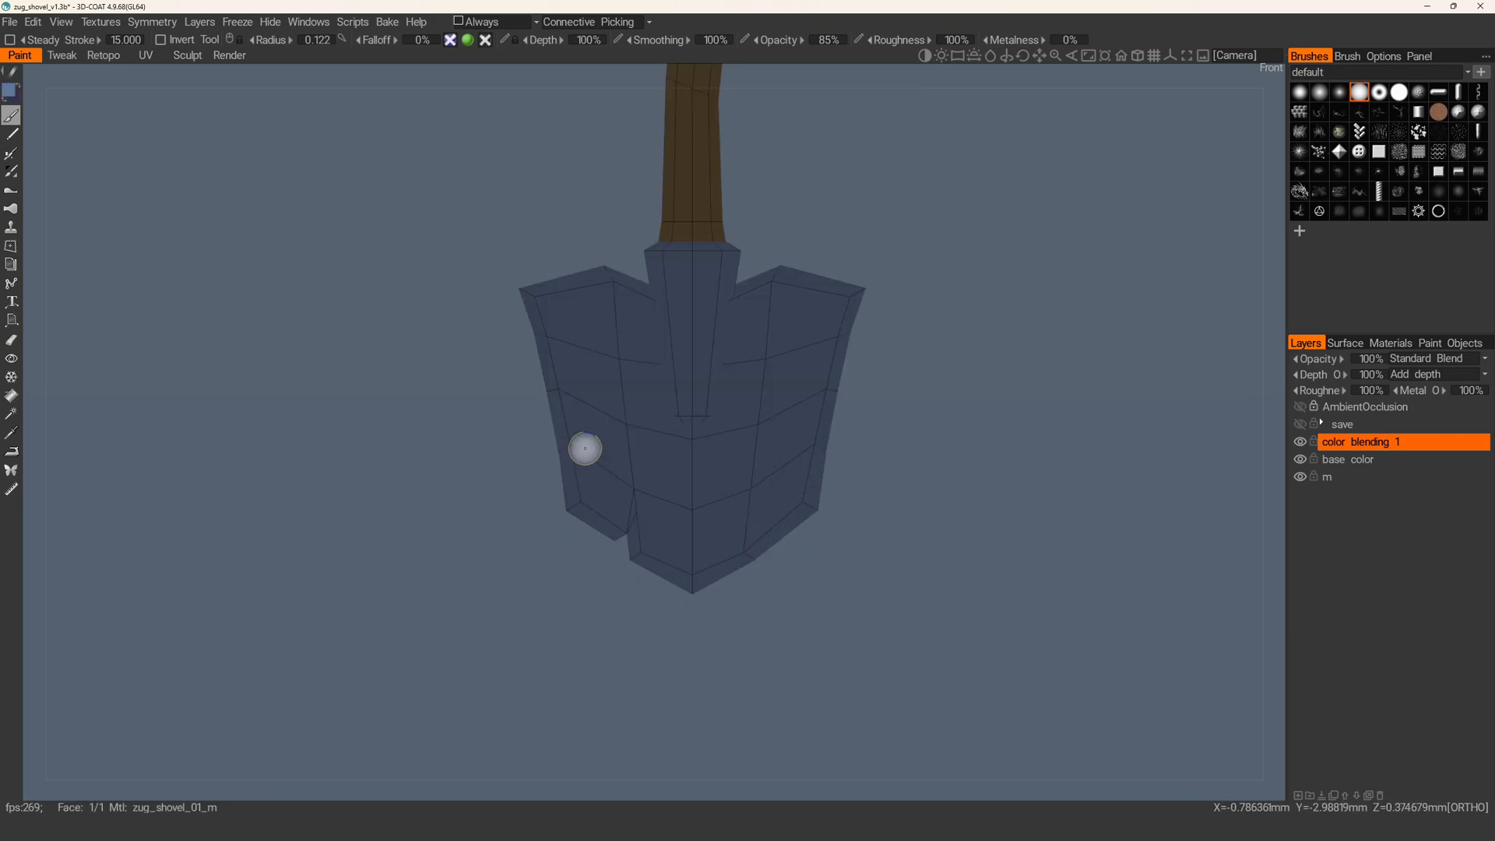
left_click_drag(584, 447, 594, 489)
right_click_drag(596, 477, 589, 478)
mouse_move(589, 472)
left_mouse_down()
mouse_move(610, 503)
mouse_move(596, 447)
left_mouse_up()
right_click_drag(647, 520, 650, 484)
mouse_move(648, 484)
left_mouse_down()
mouse_move(659, 554)
mouse_move(679, 490)
mouse_move(782, 447)
mouse_move(771, 483)
left_mouse_up()
right_click_drag(767, 494, 751, 475)
mouse_move(705, 519)
left_mouse_down()
mouse_move(706, 457)
mouse_move(717, 531)
mouse_move(735, 490)
mouse_move(764, 502)
left_mouse_up()
- Swap to dark purple and shade one upper corner of the blade, including its side edge
key("x")
mouse_move(589, 317)
left_mouse_down()
mouse_move(569, 331)
mouse_move(584, 394)
left_mouse_up()
right_click_drag(605, 323, 582, 312)
left_click_drag(559, 316, 635, 351, "alt")
right_click_drag(550, 338, 562, 321)
left_click_drag(554, 316, 554, 369)
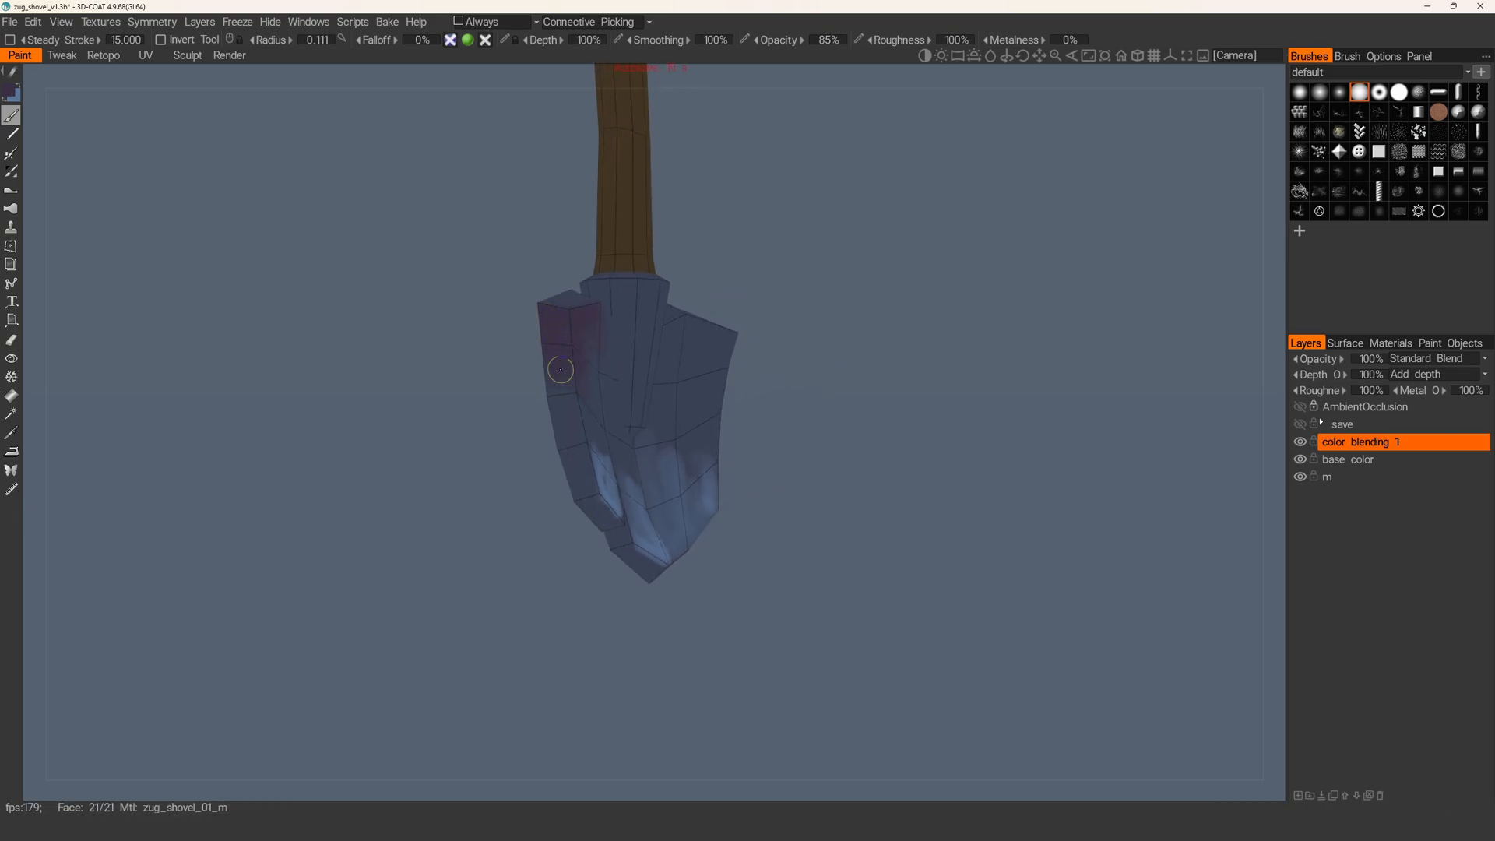
- Shade the blade's bottom rim and side edges in dark purple and brush light blue onto one top edge
mouse_move(584, 508)
left_mouse_down("alt")
mouse_move(571, 438)
mouse_move(628, 504)
mouse_move(688, 534)
mouse_move(689, 553)
mouse_move(756, 512)
left_mouse_up("alt")
left_click_drag(760, 510, 728, 501, "alt")
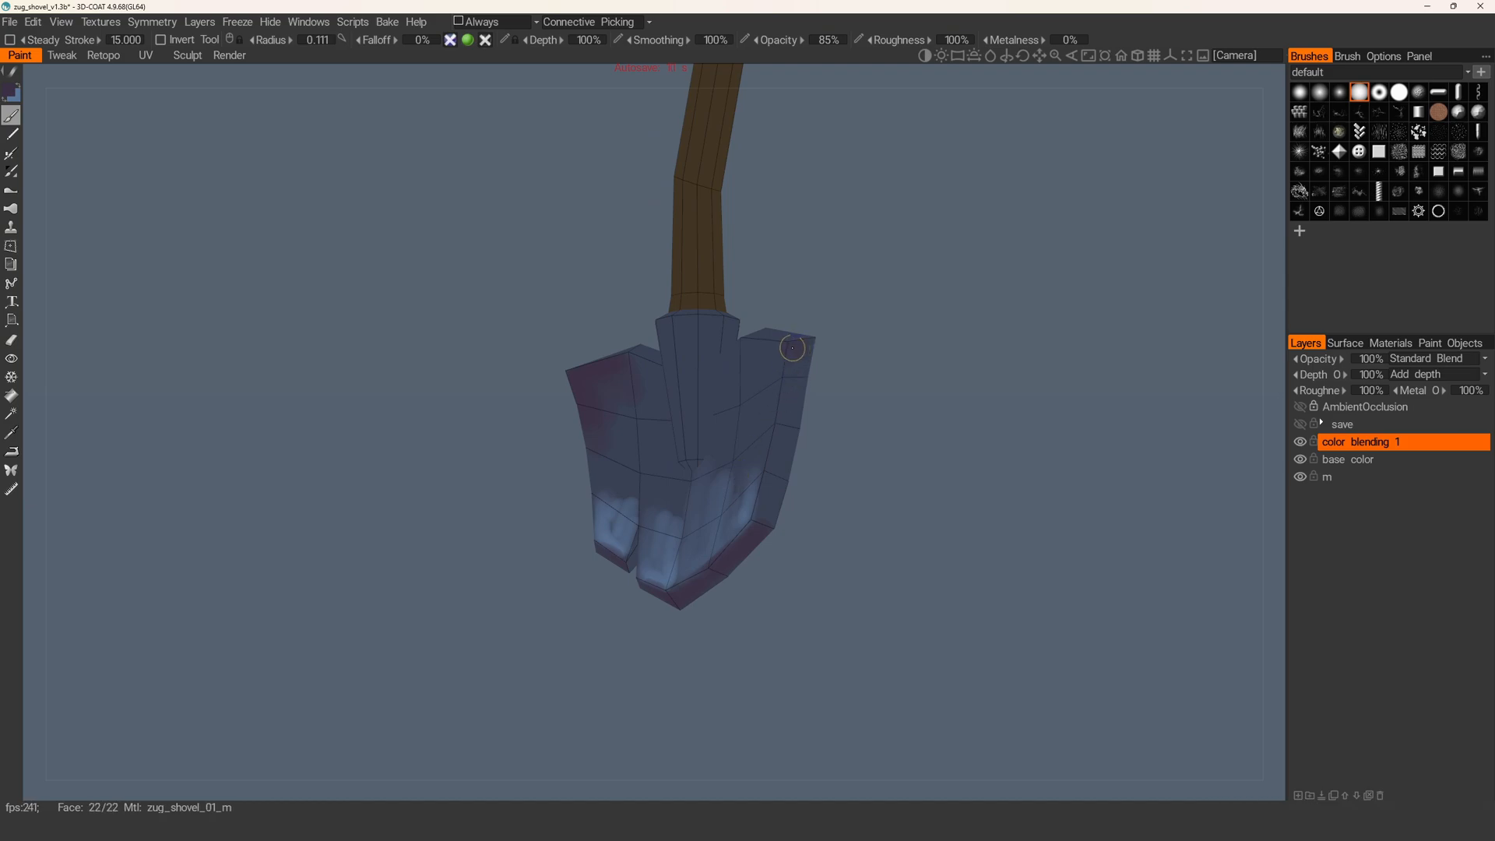
mouse_move(793, 360)
left_mouse_down("alt")
mouse_move(729, 367)
mouse_move(712, 344)
left_mouse_up("alt")
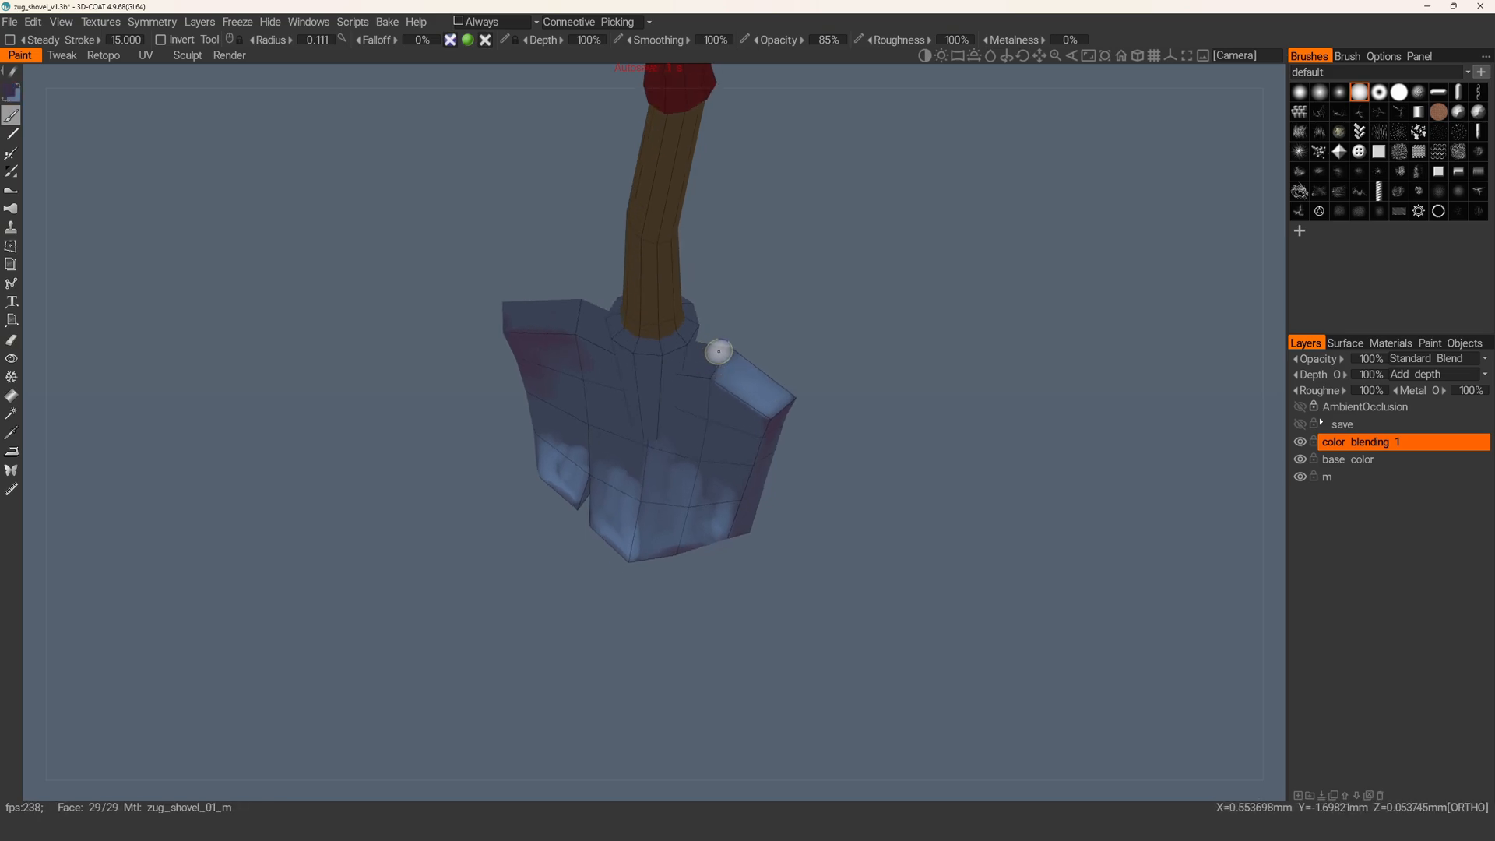
- Paint the blade's other top edge light blue and darken the inner corners beside the socket with purple
mouse_move(600, 320)
left_mouse_down("alt")
mouse_move(724, 314)
mouse_move(597, 343)
left_mouse_up("alt")
key("x")
mouse_move(591, 343)
left_mouse_down()
mouse_move(515, 380)
mouse_move(559, 367)
mouse_move(526, 390)
left_mouse_up()
mouse_move(526, 391)
middle_mouse_down()
mouse_move(628, 424)
mouse_move(620, 404)
middle_mouse_up()
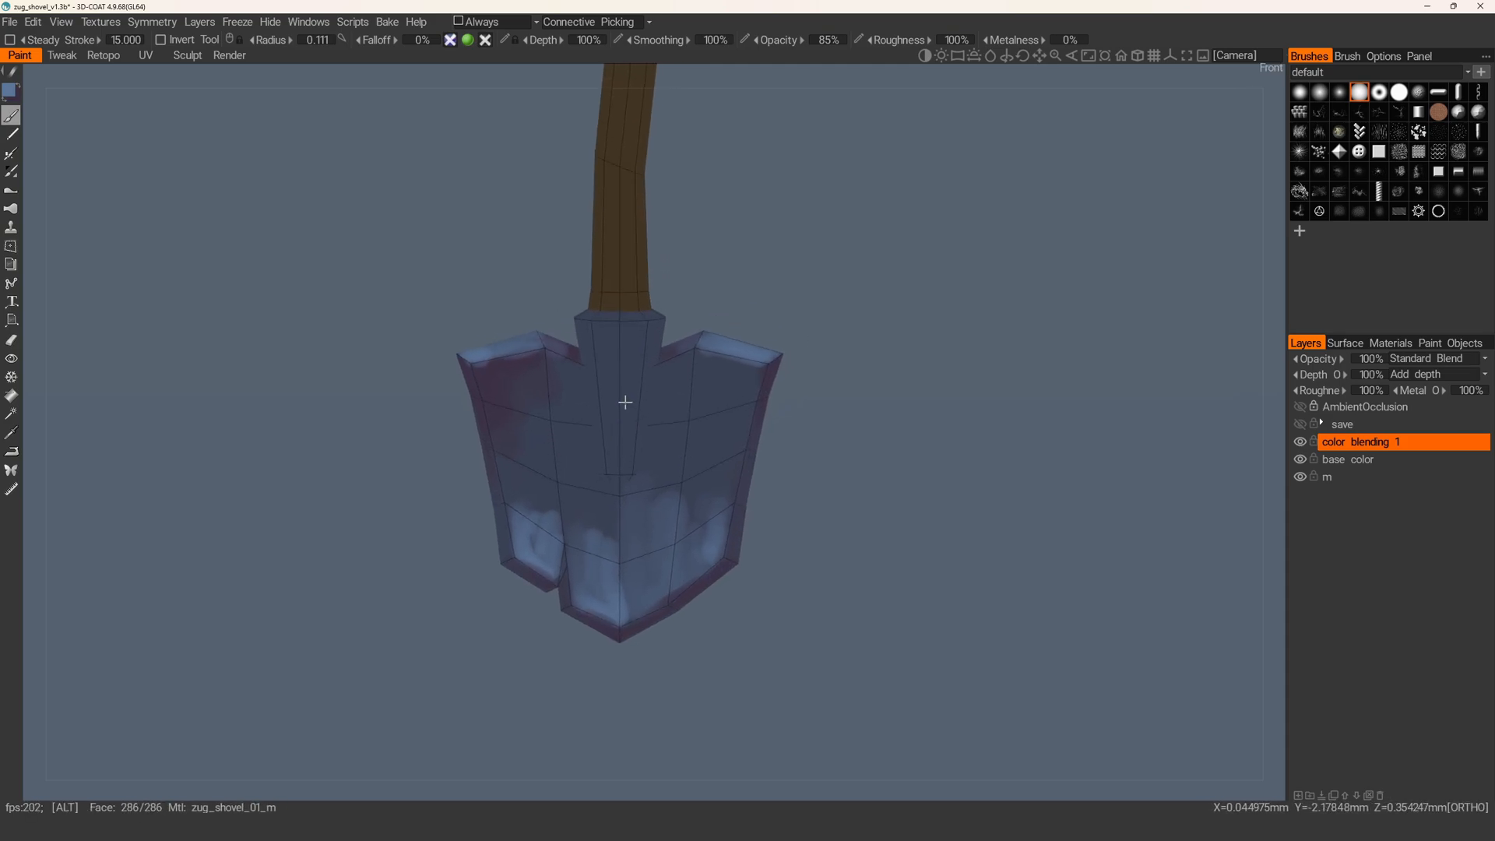
- Reduce the brush radius to about 0.078 and highlight the socket's upper rim in light blue
key("bracketleft")
mouse_move(596, 308)
left_mouse_down()
mouse_move(628, 317)
mouse_move(593, 309)
mouse_move(642, 311)
mouse_move(660, 289)
left_mouse_up()
key("bracketleft")
middle_click_drag(593, 310, 857, 294)
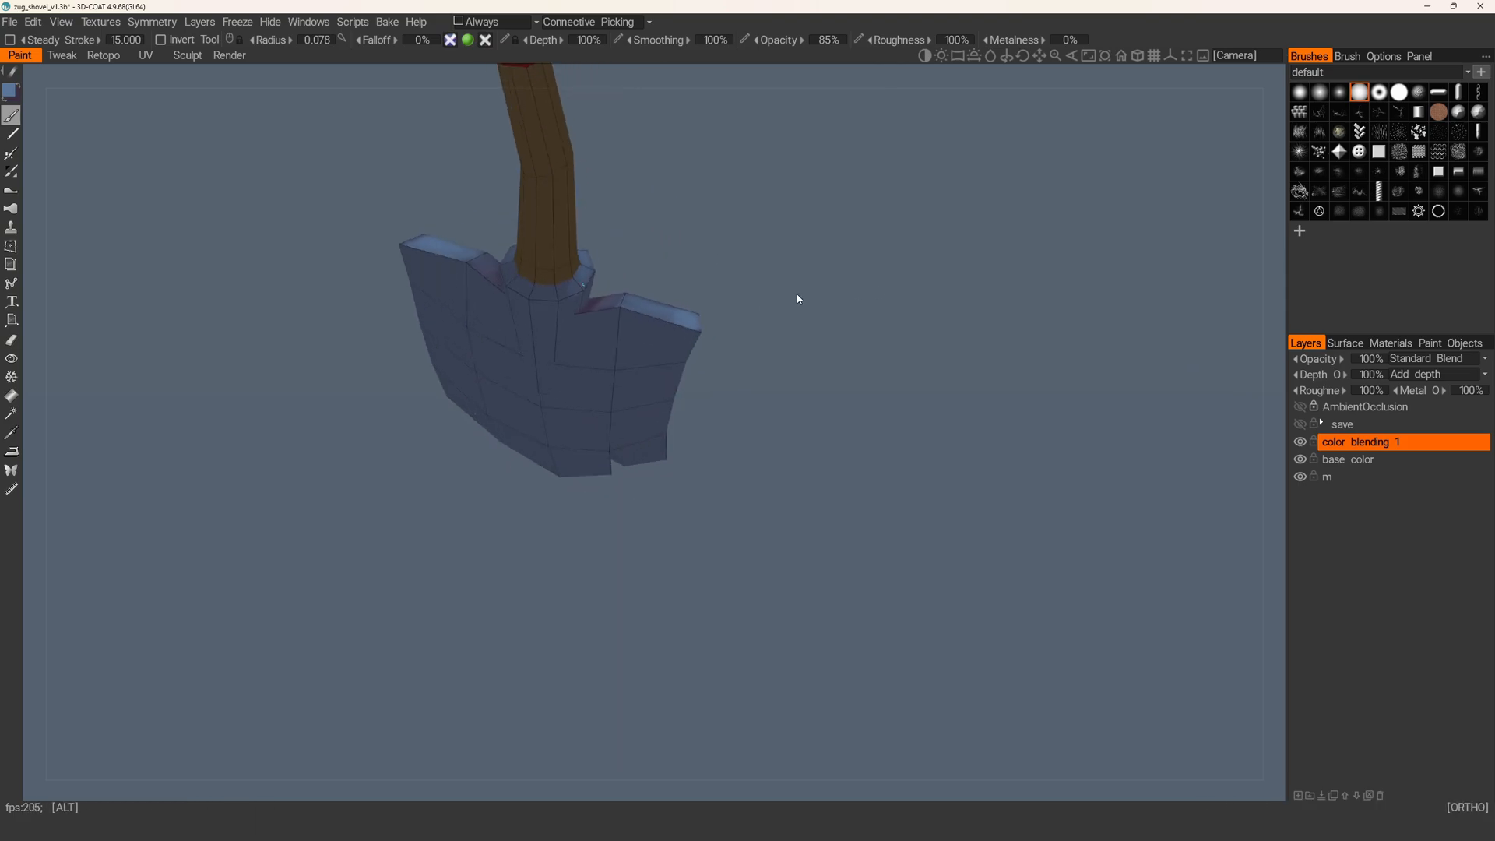
mouse_move(571, 292)
middle_mouse_down()
mouse_move(357, 271)
mouse_move(657, 304)
mouse_move(594, 327)
mouse_move(597, 387)
middle_mouse_up()
- Paint a light blue highlight down the socket's front ridge and surround its tip with dark purple, using a larger brush
key("bracketright")
key("bracketright")
key("bracketright")
key("bracketright")
key("bracketright")
mouse_move(606, 451)
left_mouse_down()
mouse_move(583, 438)
mouse_move(605, 434)
mouse_move(569, 364)
mouse_move(594, 361)
mouse_move(602, 302)
mouse_move(597, 441)
mouse_move(585, 319)
mouse_move(585, 395)
left_mouse_up()
key("bracketleft")
key("bracketleft")
key("bracketleft")
mouse_move(584, 396)
right_mouse_down("alt")
mouse_move(619, 387)
mouse_move(645, 472)
right_mouse_up("alt")
left_click_drag(645, 472, 644, 424, "alt")
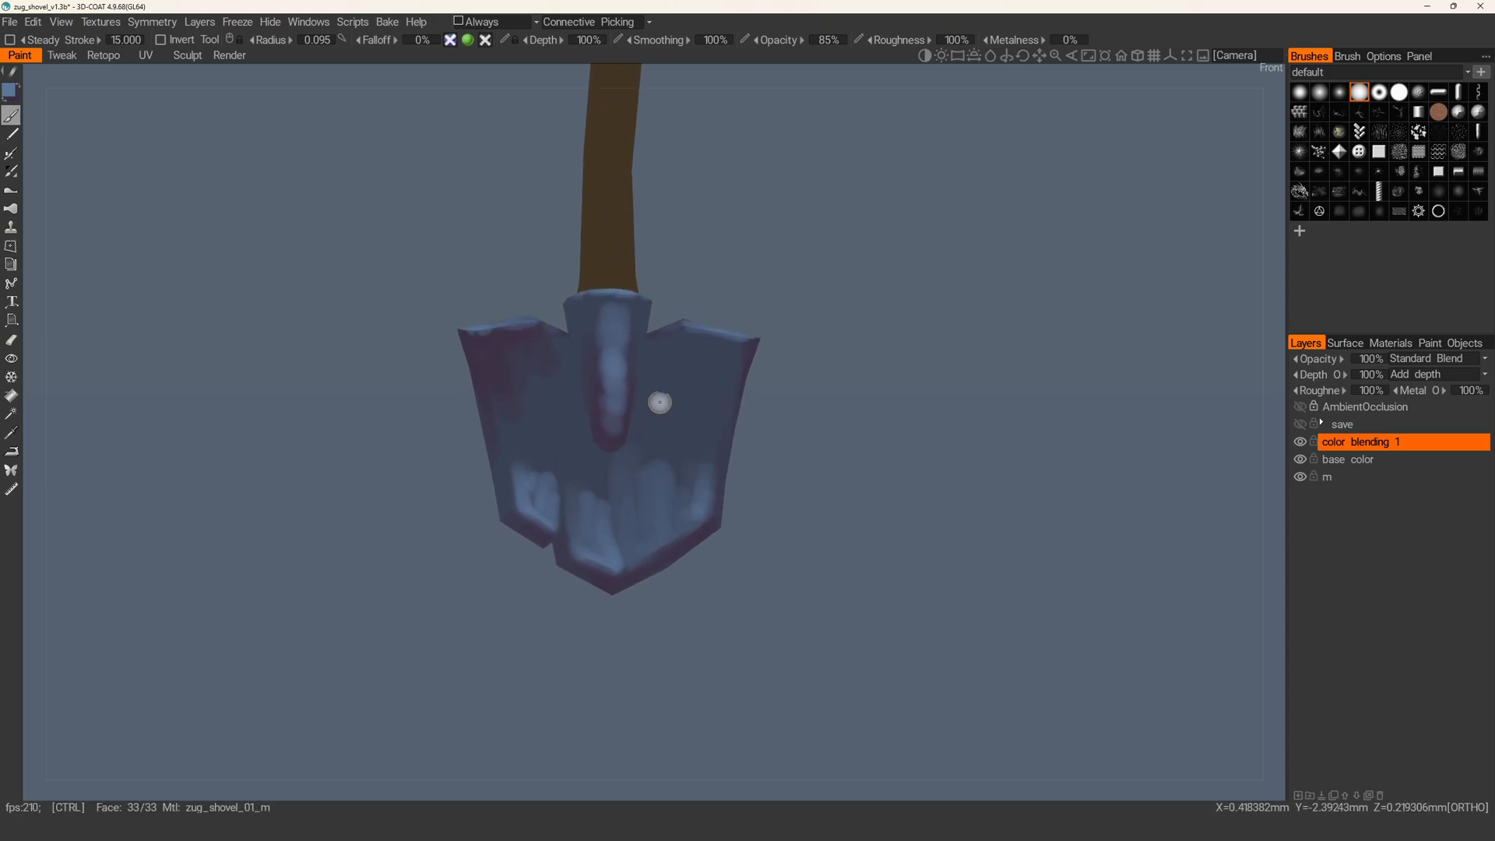
- Shade the blade face around the socket and beneath both top edges in dark purple with a brush radius of about 0.095
left_click_drag(638, 491, 624, 367, "alt")
key("w")
mouse_move(636, 462)
left_mouse_down()
mouse_move(622, 411)
mouse_move(649, 498)
left_mouse_up()
left_click_drag(722, 368, 717, 365, "alt")
mouse_move(716, 365)
left_mouse_down()
mouse_move(704, 367)
mouse_move(703, 466)
left_mouse_up()
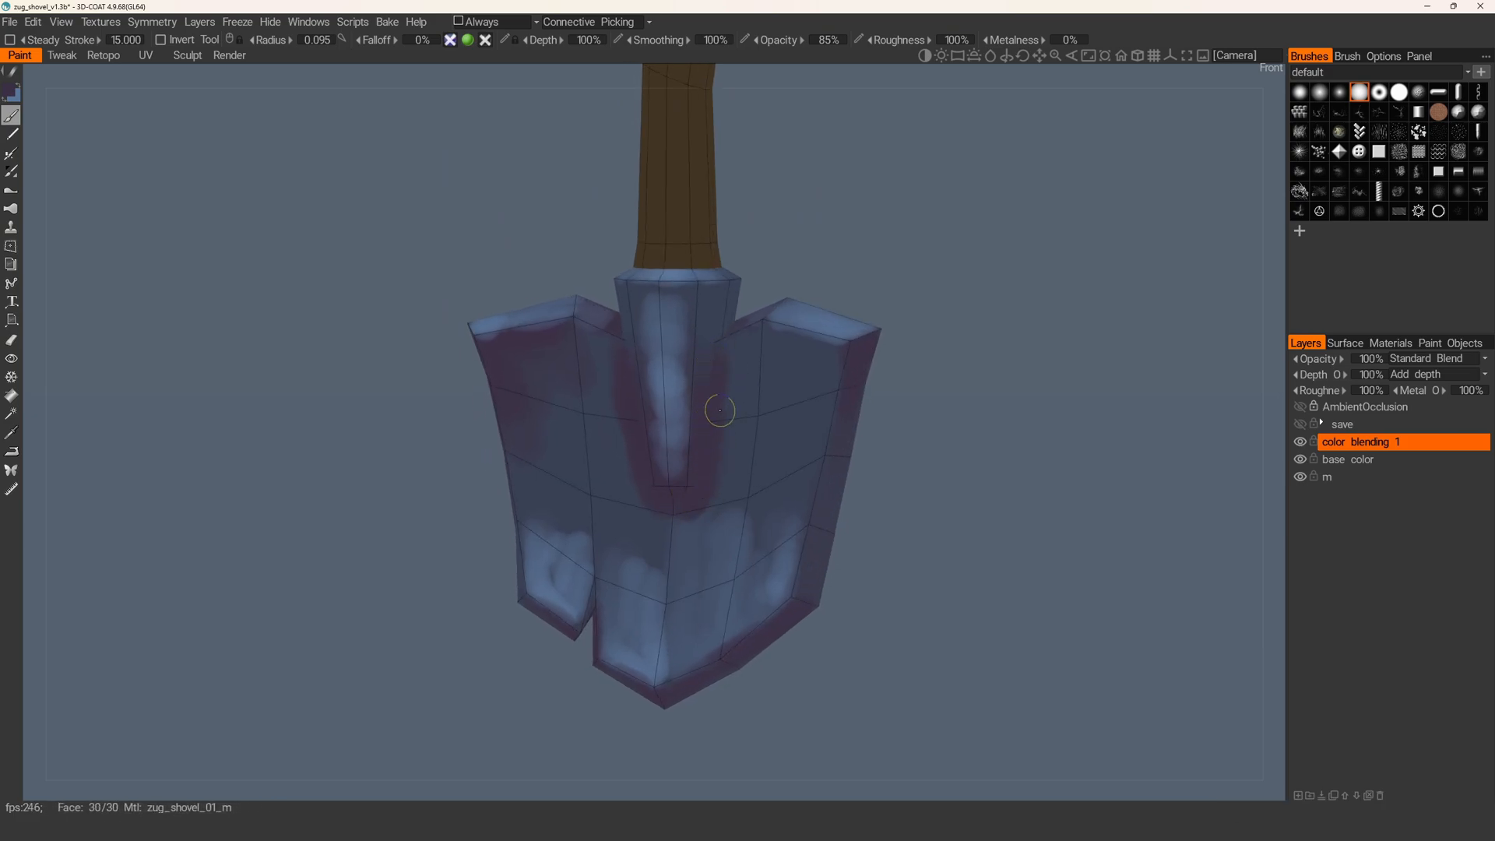
left_click_drag(748, 341, 843, 352, "alt")
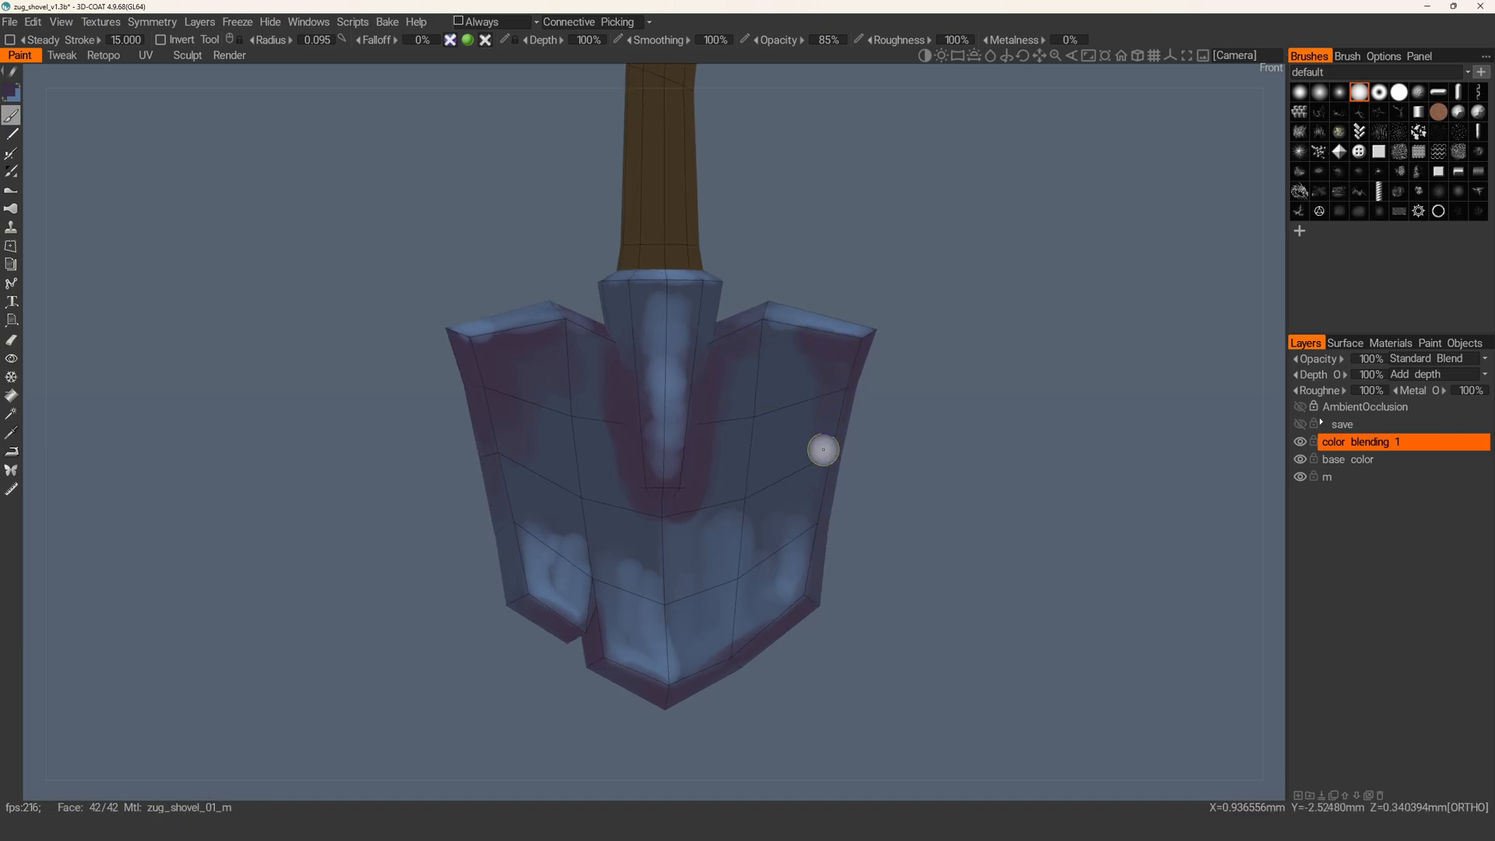
left_click_drag(836, 390, 801, 407, "alt")
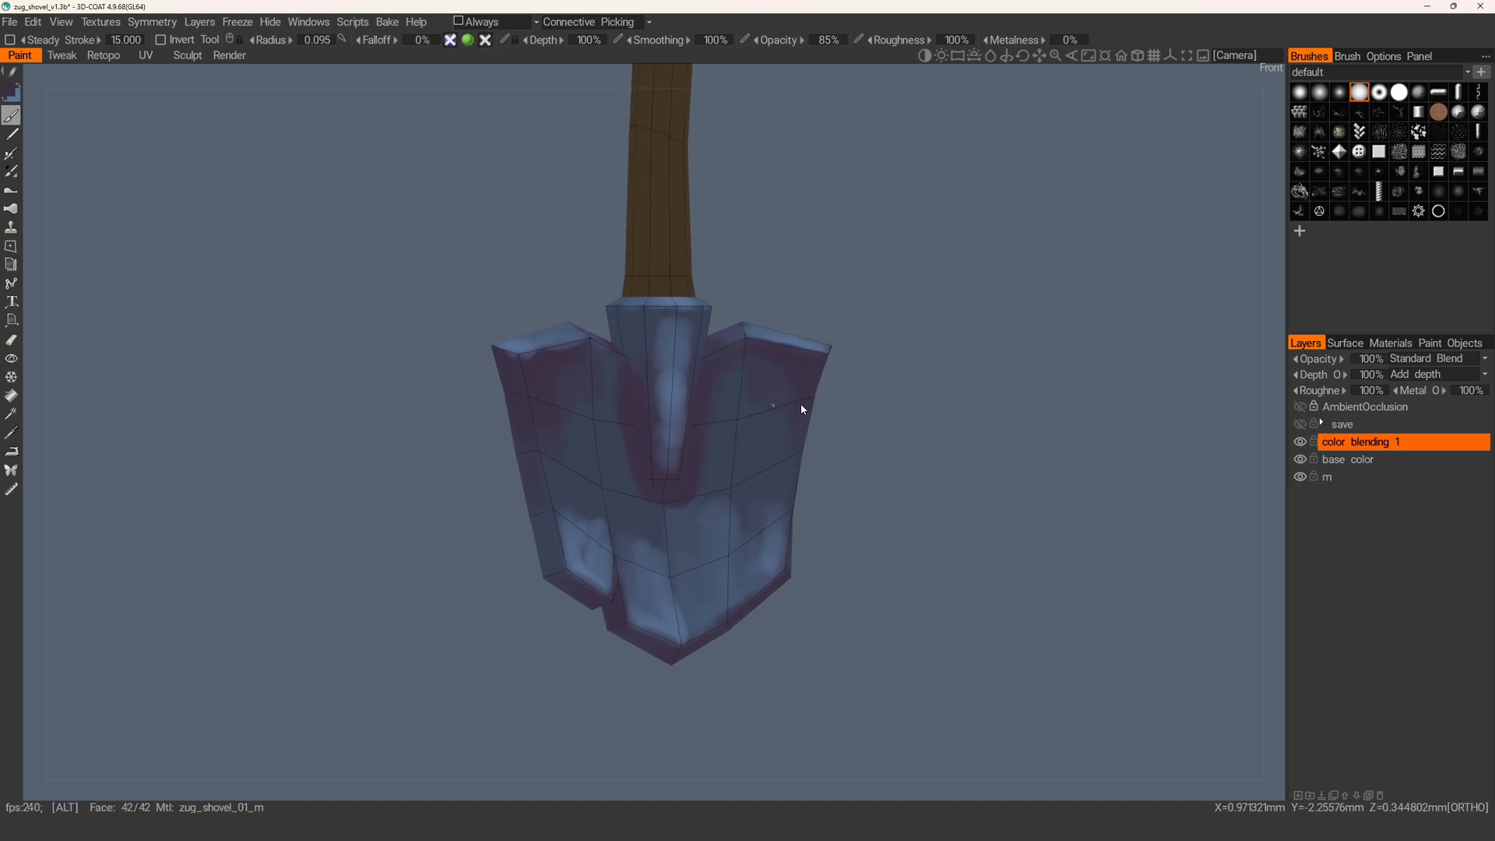
- Increase the brush radius to about 0.142 and shade the socket and blade in dark purple on the shovel's back
mouse_move(680, 394)
left_mouse_down("alt")
mouse_move(555, 432)
mouse_move(701, 424)
mouse_move(390, 424)
mouse_move(717, 457)
mouse_move(740, 437)
mouse_move(731, 424)
mouse_move(705, 434)
left_mouse_up("alt")
mouse_move(704, 433)
right_mouse_down()
mouse_move(727, 441)
mouse_move(710, 434)
right_mouse_up()
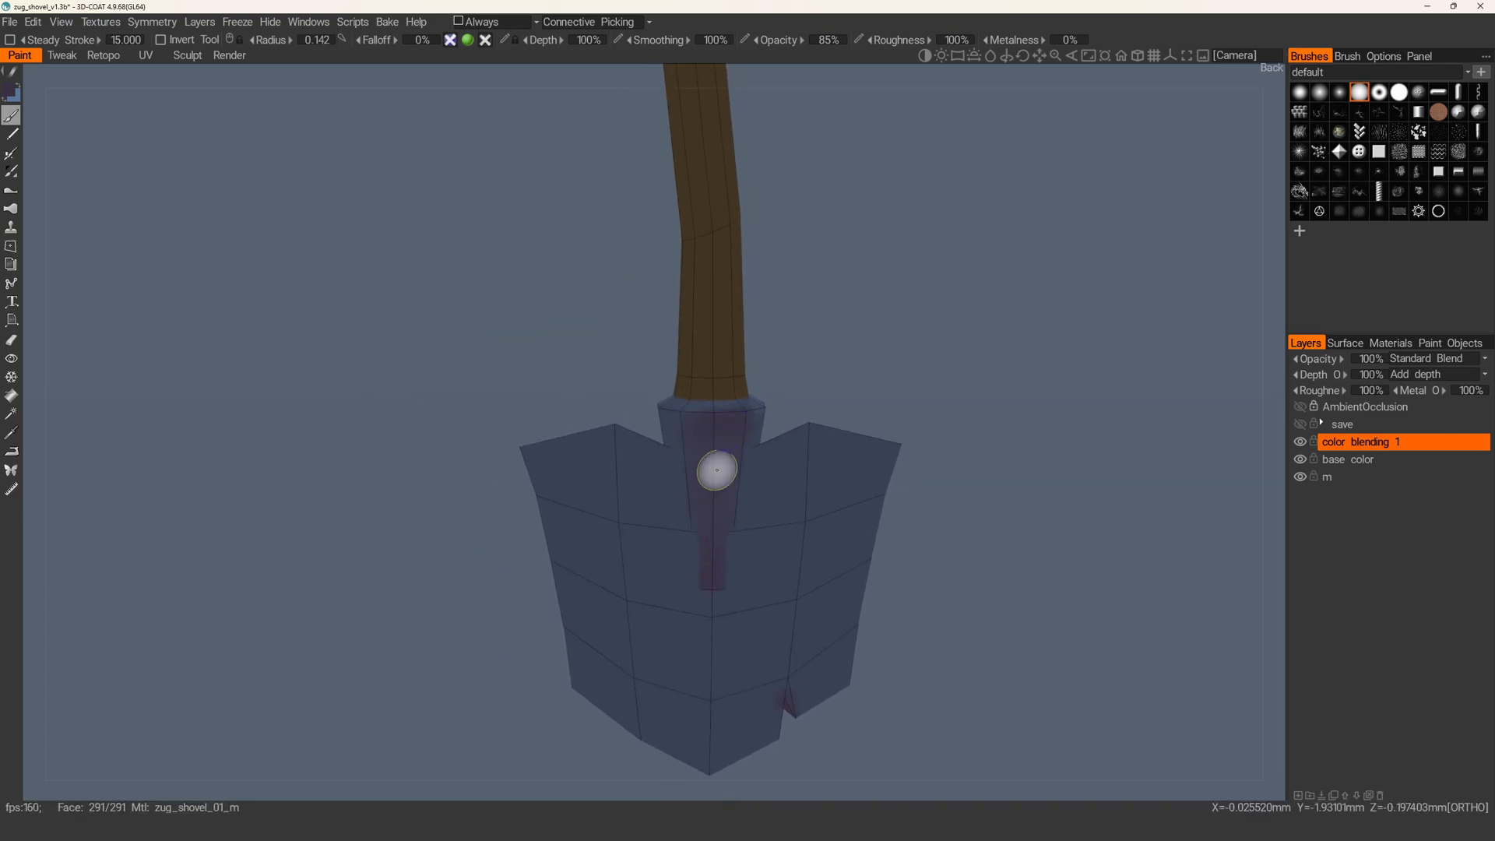
mouse_move(693, 434)
left_mouse_down()
mouse_move(664, 493)
mouse_move(628, 453)
left_mouse_up()
mouse_move(578, 496)
left_mouse_down()
mouse_move(660, 540)
mouse_move(624, 621)
mouse_move(681, 646)
mouse_move(732, 462)
left_mouse_up()
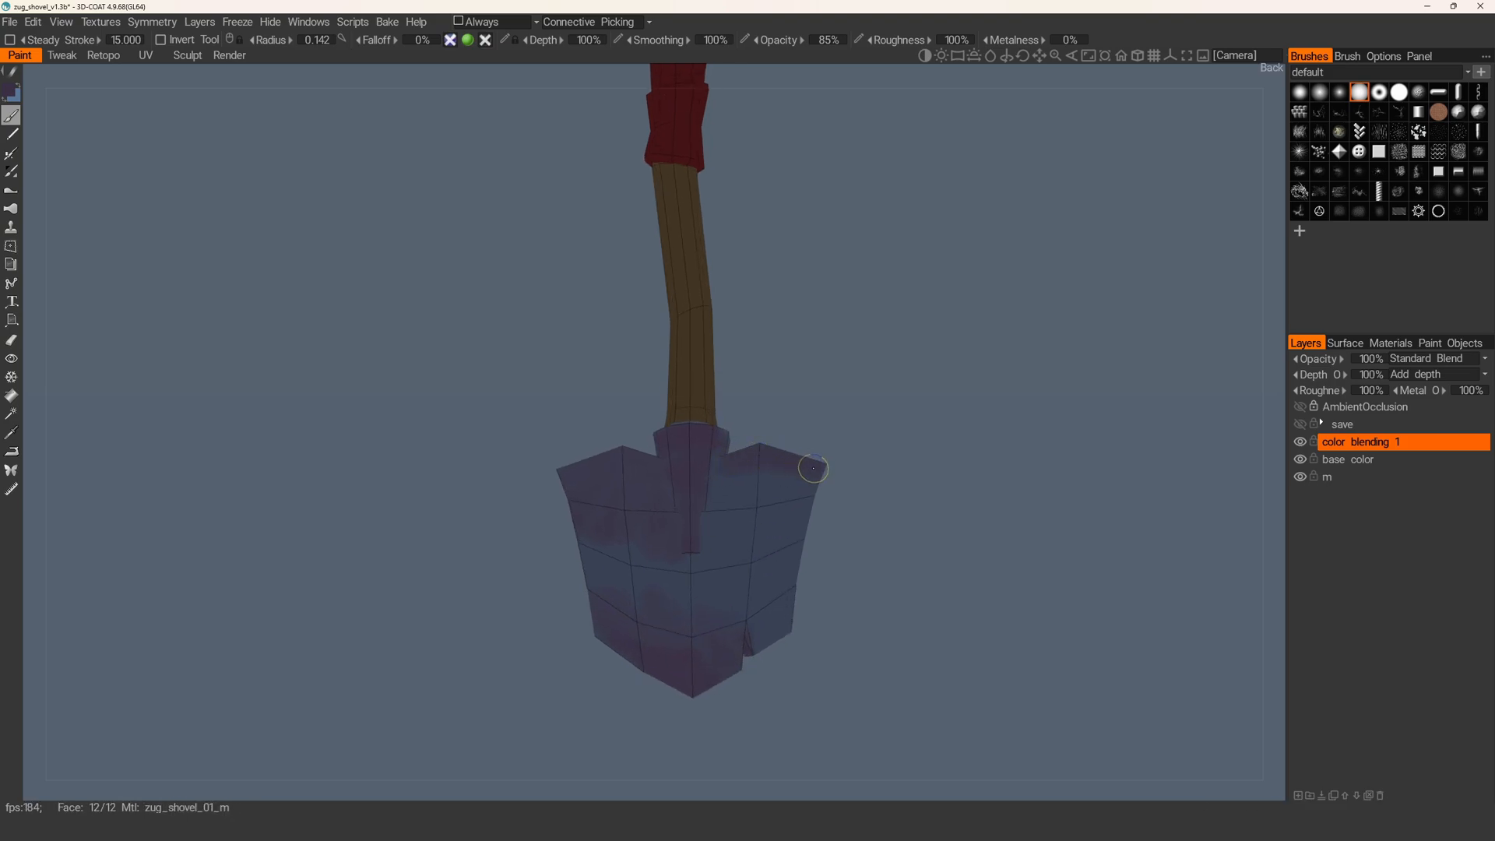
mouse_move(779, 512)
left_mouse_down("alt")
mouse_move(740, 464)
mouse_move(665, 558)
mouse_move(641, 651)
mouse_move(831, 577)
mouse_move(777, 559)
left_mouse_up("alt")
key("[")
- Blend the highlights beside the notch on the blade's front, using sampled colors and a brush radius of about 0.11
left_click_drag(608, 521, 624, 551, "alt")
mouse_move(766, 537)
left_mouse_down("alt")
mouse_move(589, 562)
mouse_move(554, 517)
mouse_move(729, 537)
mouse_move(778, 504)
mouse_move(868, 607)
mouse_move(621, 540)
mouse_move(630, 553)
mouse_move(601, 536)
mouse_move(607, 498)
mouse_move(634, 562)
left_mouse_up("alt")
key("w")
key("v")
left_click_drag(589, 451, 609, 432)
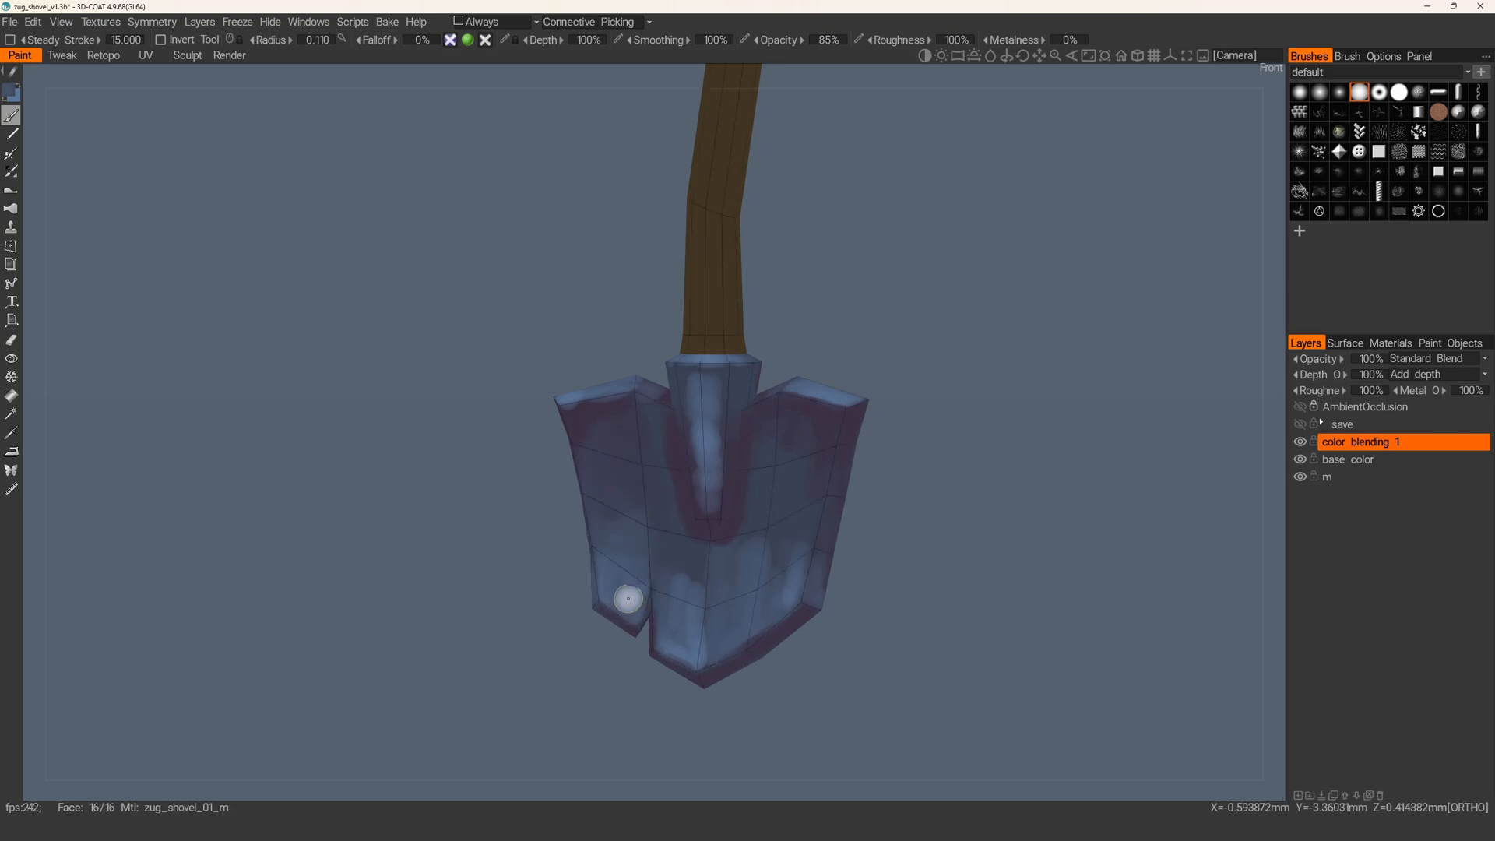
left_click_drag(624, 600, 633, 606, "alt")
key("w")
key("w")
- Smooth the light blue streaks between the notch and the blade tip with sampled in-between colors
mouse_move(624, 530)
left_mouse_down()
mouse_move(625, 572)
mouse_move(634, 545)
mouse_move(684, 610)
left_mouse_up()
left_click_drag(675, 506, 668, 515)
key("v")
mouse_move(676, 444)
left_mouse_down()
mouse_move(671, 473)
mouse_move(651, 460)
mouse_move(664, 498)
left_mouse_up()
key("KP_2")
key("v")
left_click_drag(681, 571, 674, 654)
key("v")
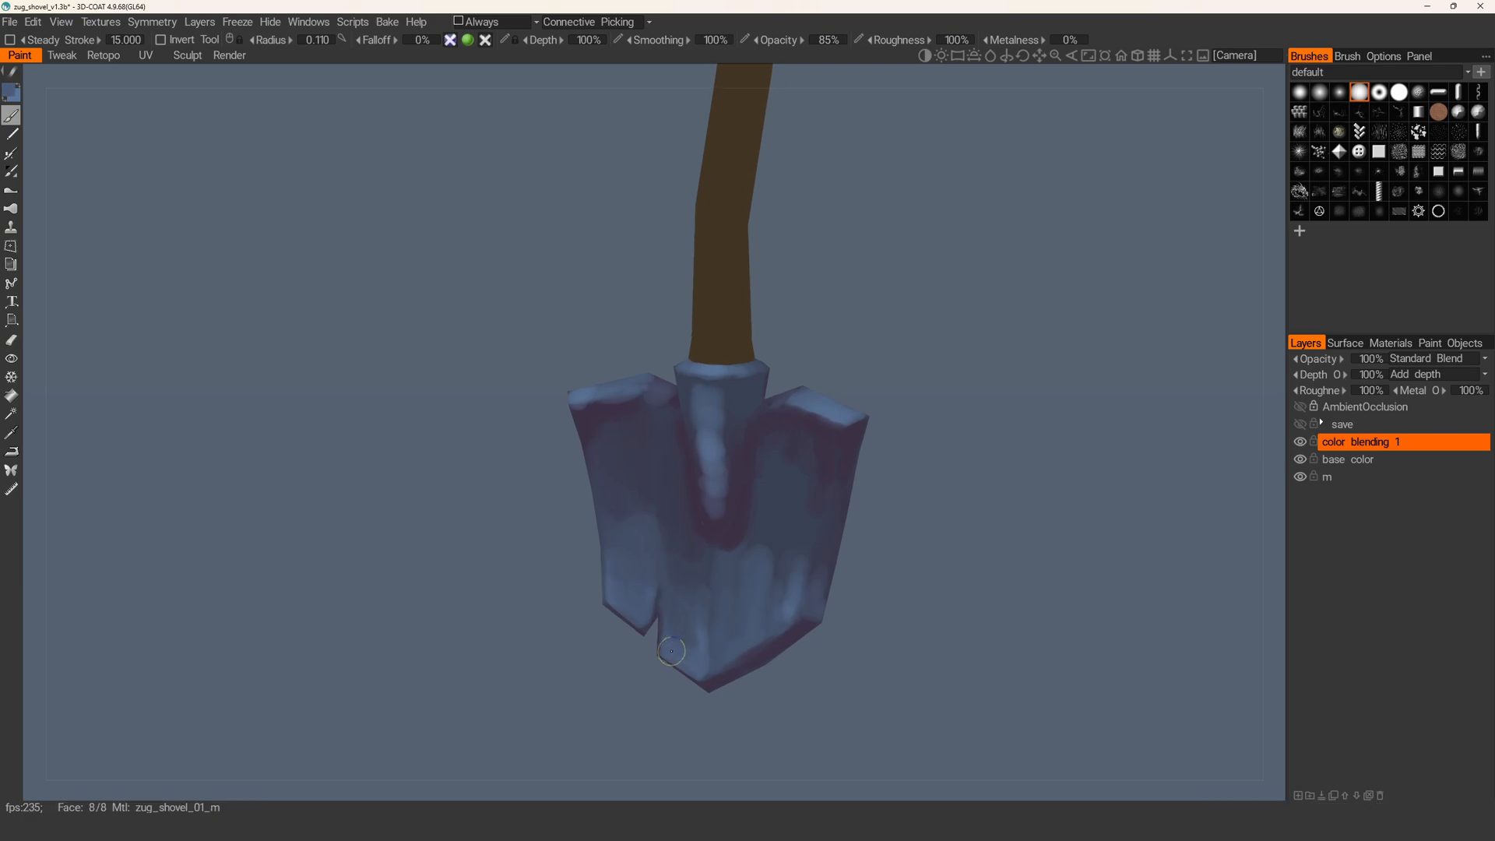
key("KP_2")
key("v")
key("v")
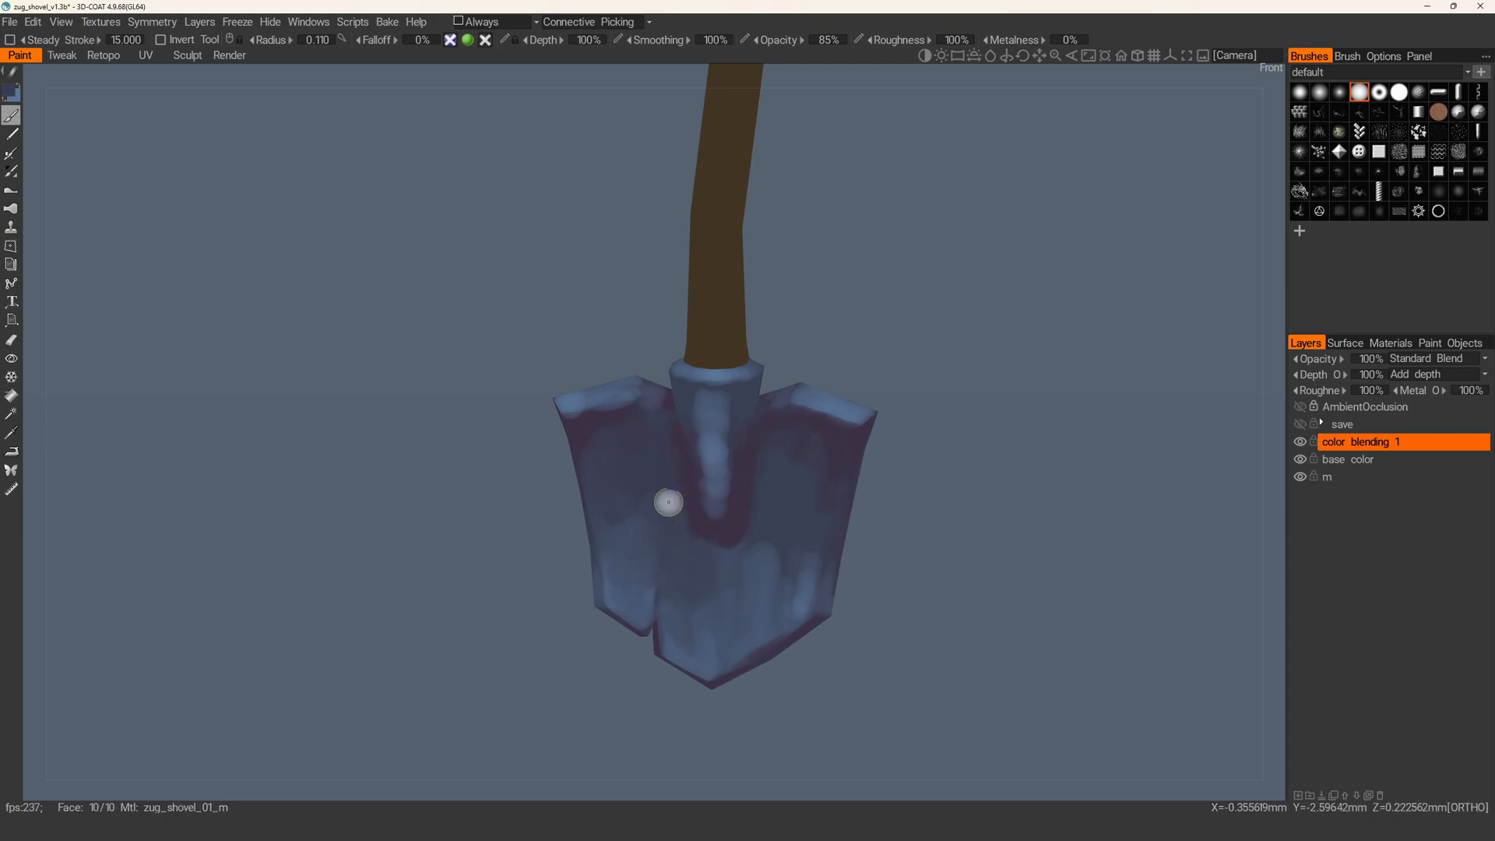
- Increase the brush radius to about 0.125 and blend the streaks on the half of the front face opposite the notch
right_click_drag(626, 567, 658, 535, "alt")
mouse_move(730, 453)
left_mouse_down()
mouse_move(761, 448)
mouse_move(753, 523)
left_mouse_up()
key("]")
mouse_move(771, 472)
left_mouse_down()
mouse_move(713, 578)
mouse_move(742, 589)
mouse_move(722, 575)
mouse_move(693, 618)
left_mouse_up()
mouse_move(693, 618)
left_mouse_down("alt")
mouse_move(727, 579)
mouse_move(691, 607)
mouse_move(711, 624)
mouse_move(699, 635)
left_mouse_up("alt")
key("w")
left_click_drag(699, 635, 734, 598)
mouse_move(750, 527)
left_mouse_down()
mouse_move(749, 567)
mouse_move(695, 616)
mouse_move(716, 604)
left_mouse_up()
key("v")
key("w")
left_click_drag(734, 488, 723, 543)
mouse_move(751, 433)
left_mouse_down()
mouse_move(738, 567)
mouse_move(658, 601)
left_mouse_up()
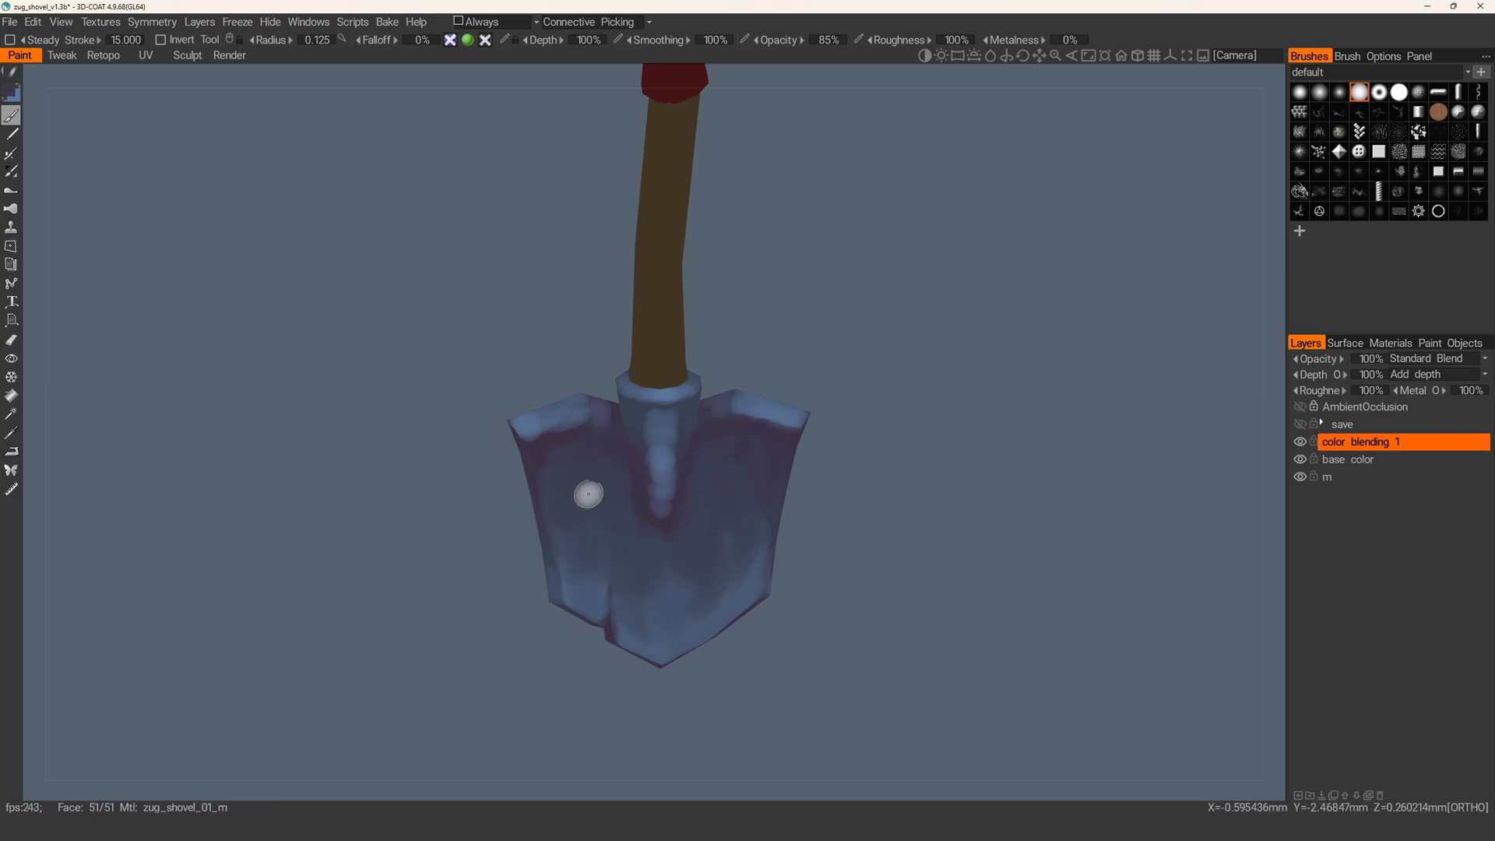
- Reduce the brush radius to about 0.081 and refine the blended tones around the notch and blade tip
left_click_drag(566, 478, 540, 460, "alt")
key("w")
right_click_drag(564, 447, 550, 434)
left_click_drag(551, 434, 545, 429, "alt")
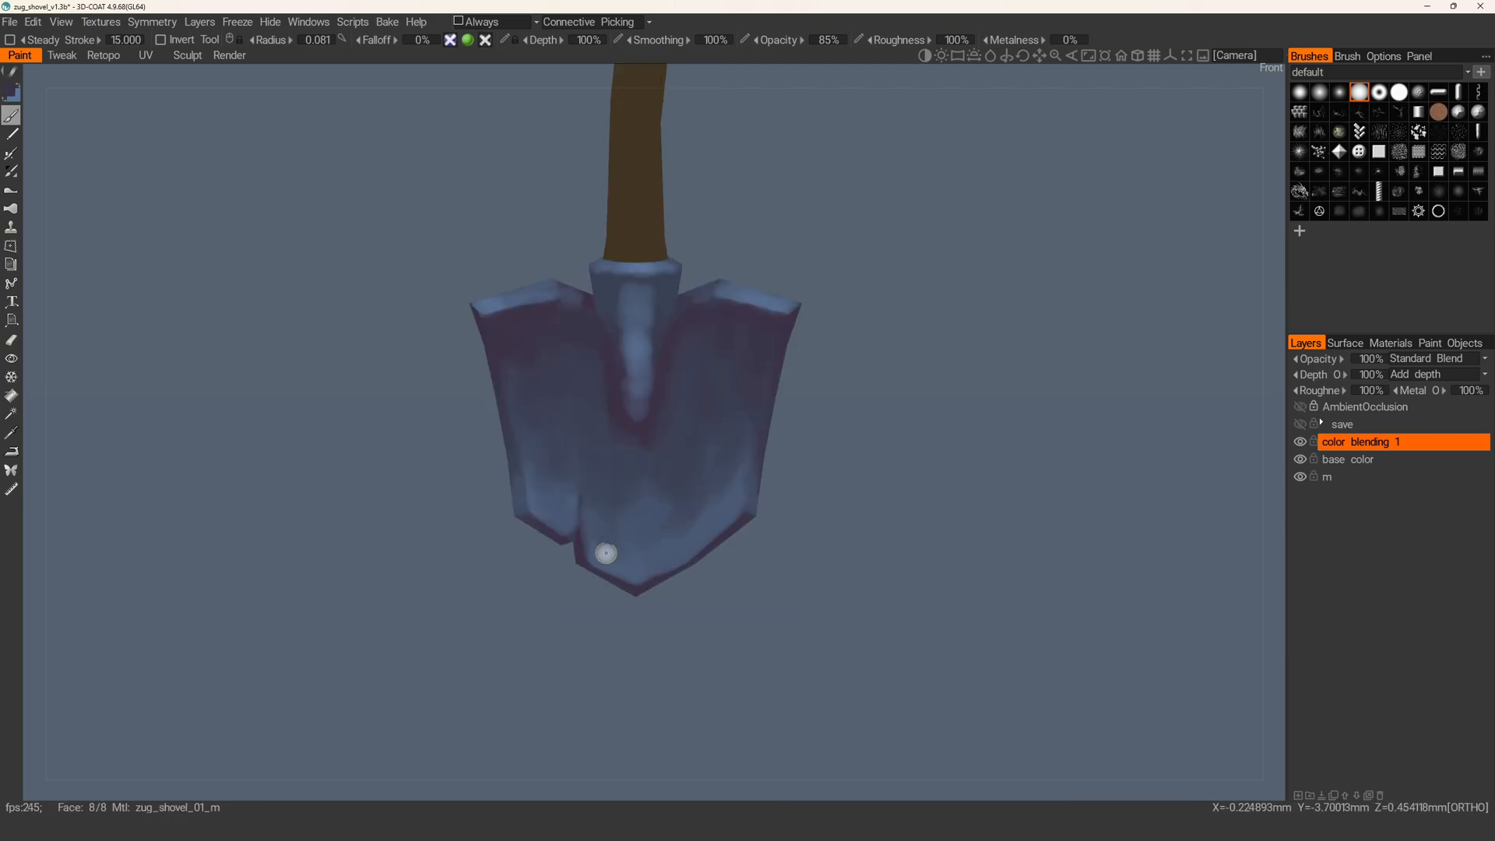
key("v")
left_click_drag(607, 534, 579, 484, "alt")
key("v")
left_click_drag(578, 484, 596, 535)
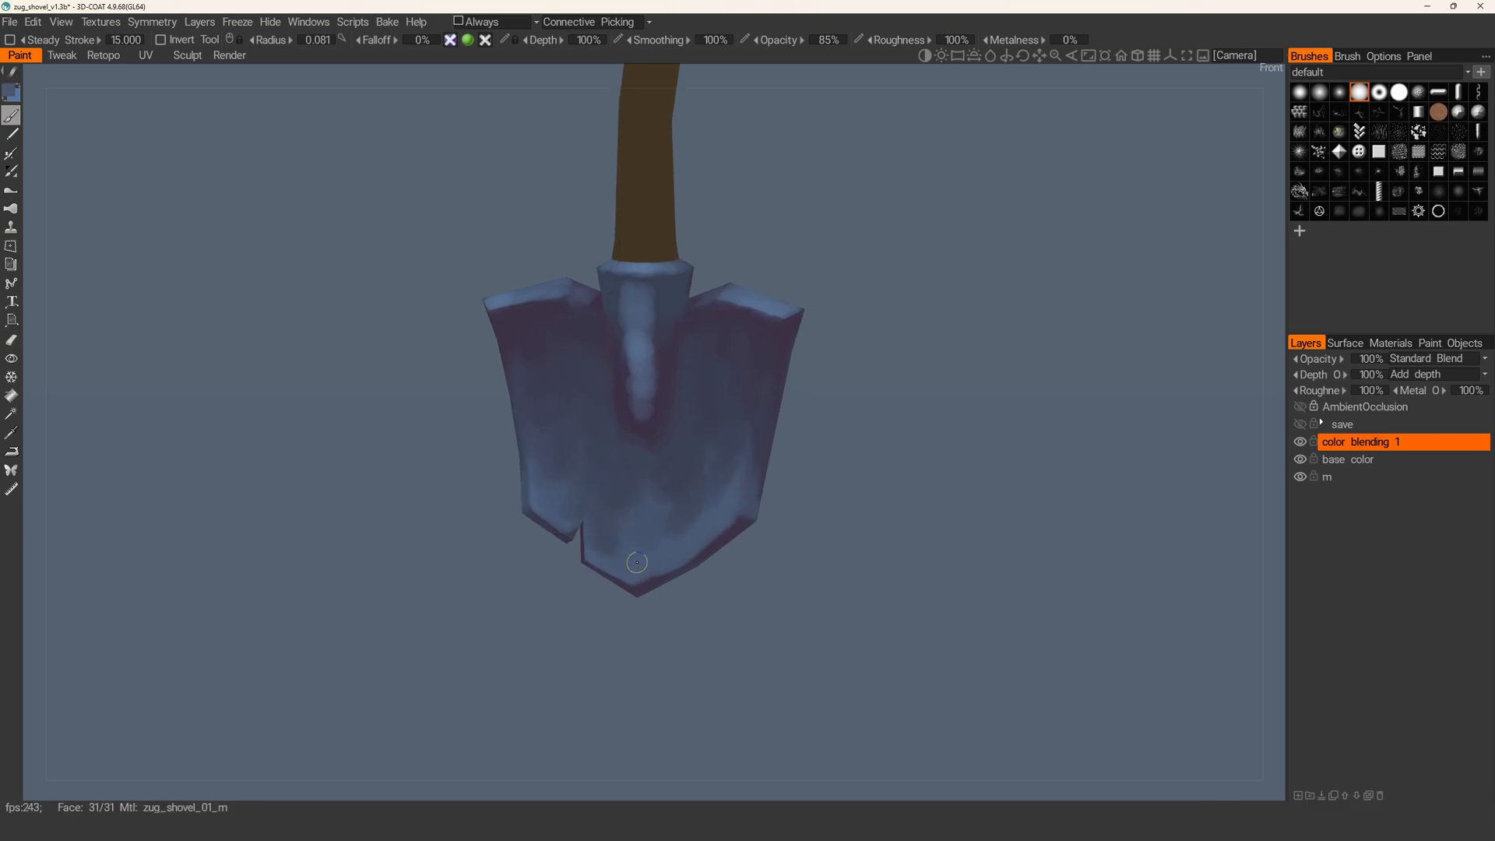
- Blend blue tones into the purple rim along the blade's lower and side edges
mouse_move(678, 557)
left_mouse_down("alt")
mouse_move(644, 501)
mouse_move(683, 563)
left_mouse_up("alt")
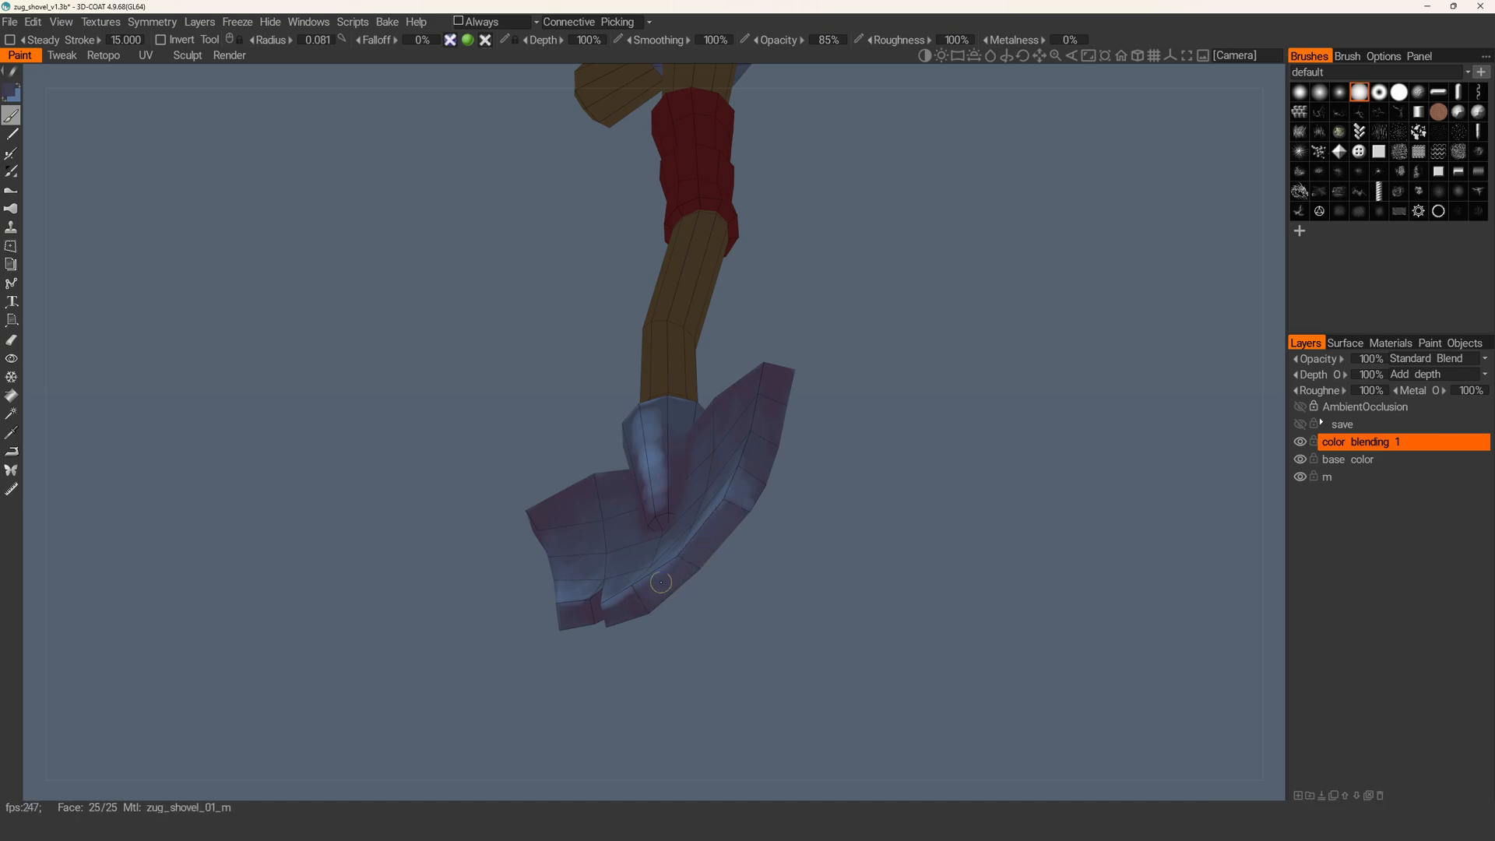
left_click_drag(648, 592, 607, 601, "alt")
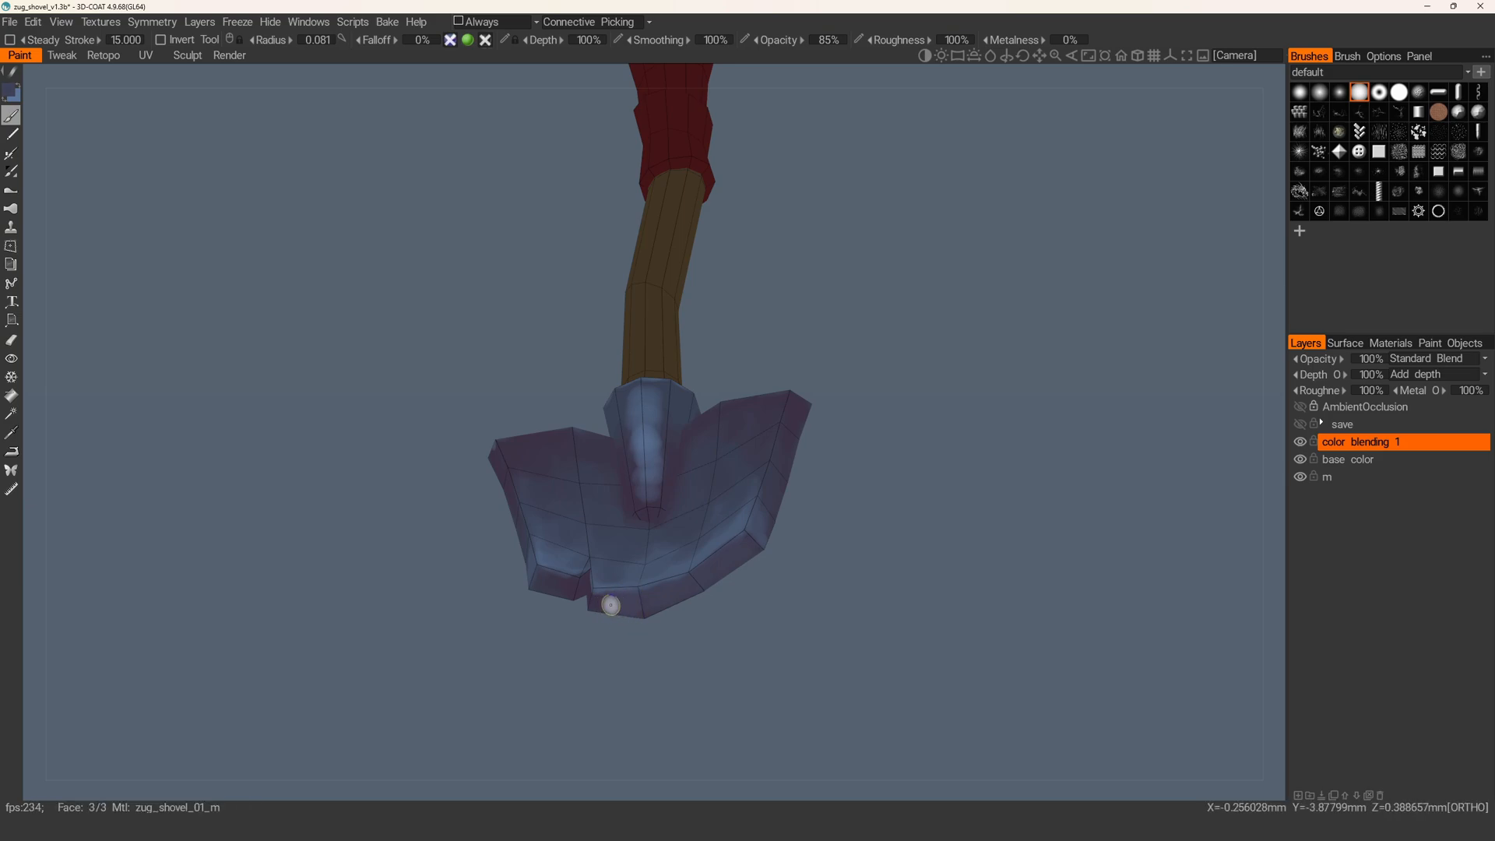
mouse_move(637, 608)
left_mouse_down("alt")
mouse_move(654, 637)
mouse_move(761, 468)
mouse_move(745, 490)
mouse_move(754, 477)
left_mouse_up("alt")
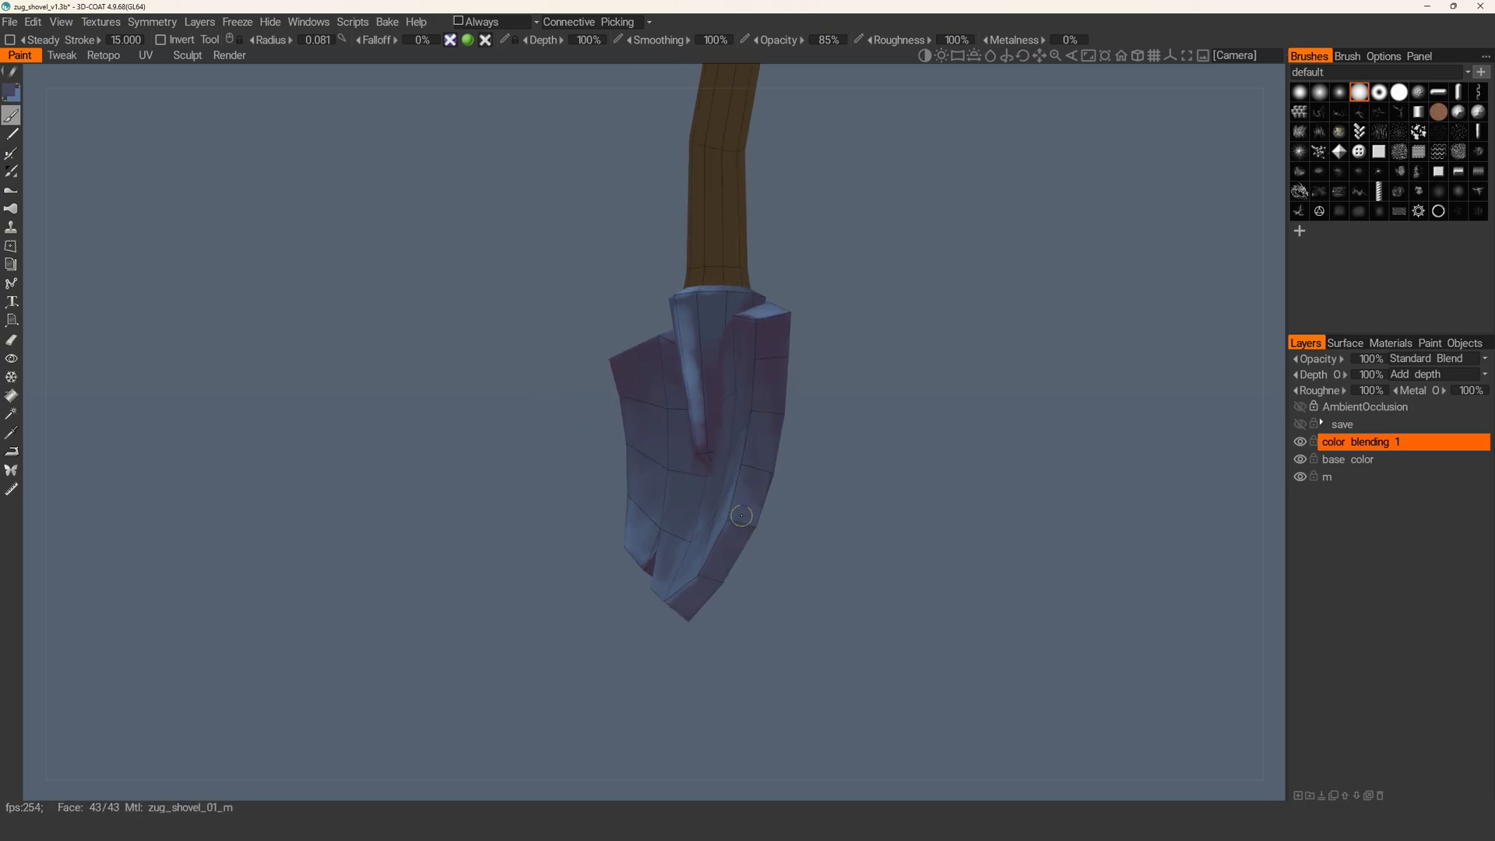
mouse_move(765, 489)
left_mouse_down("alt")
mouse_move(874, 445)
mouse_move(559, 566)
left_mouse_up("alt")
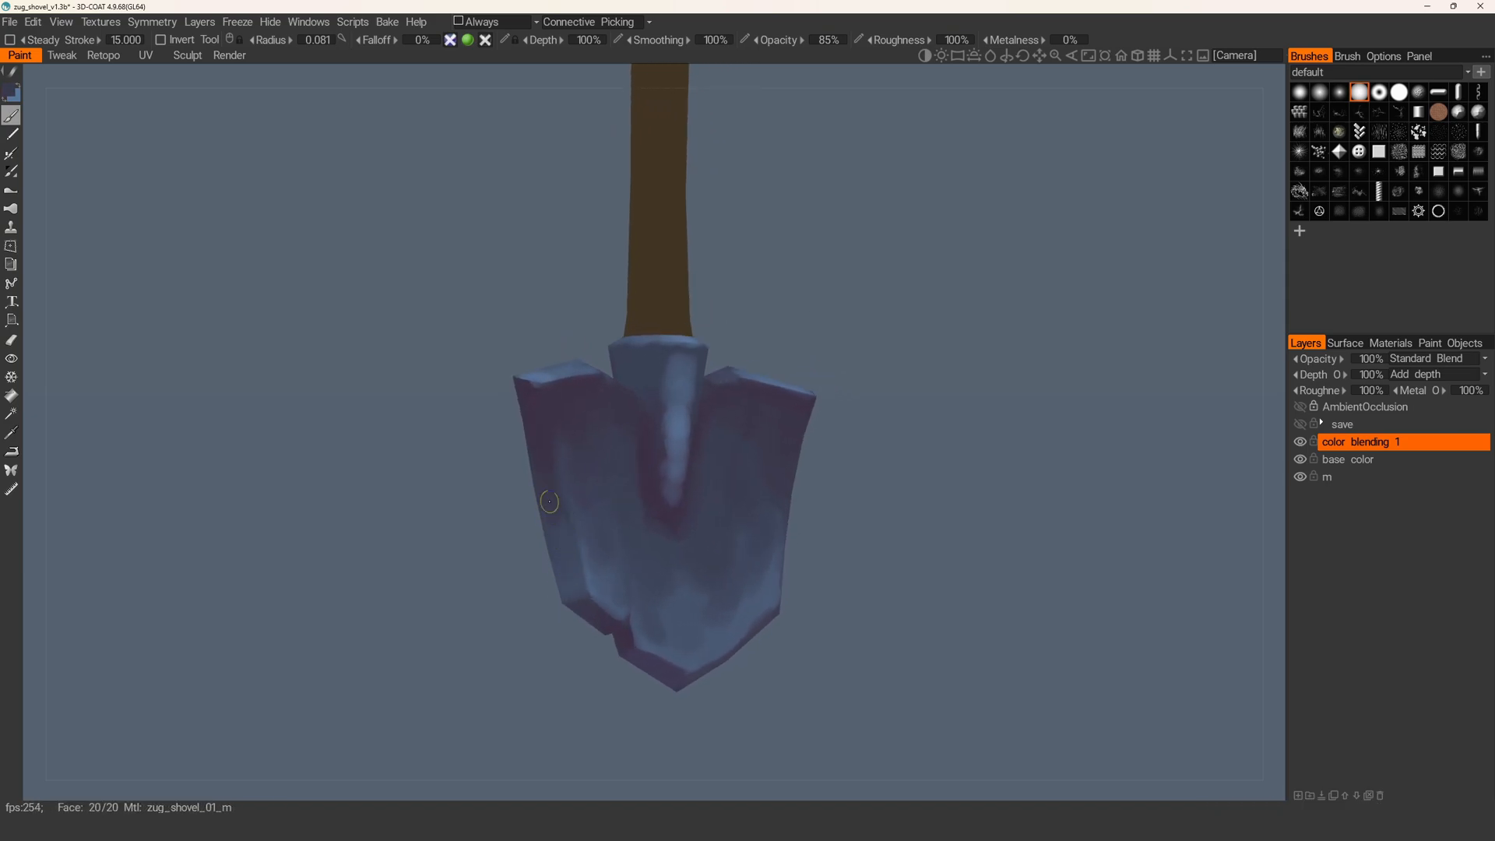
- Blend the purple and blue tones along the blade's notch-side edge and adjoining front face with sampled colors
key("w")
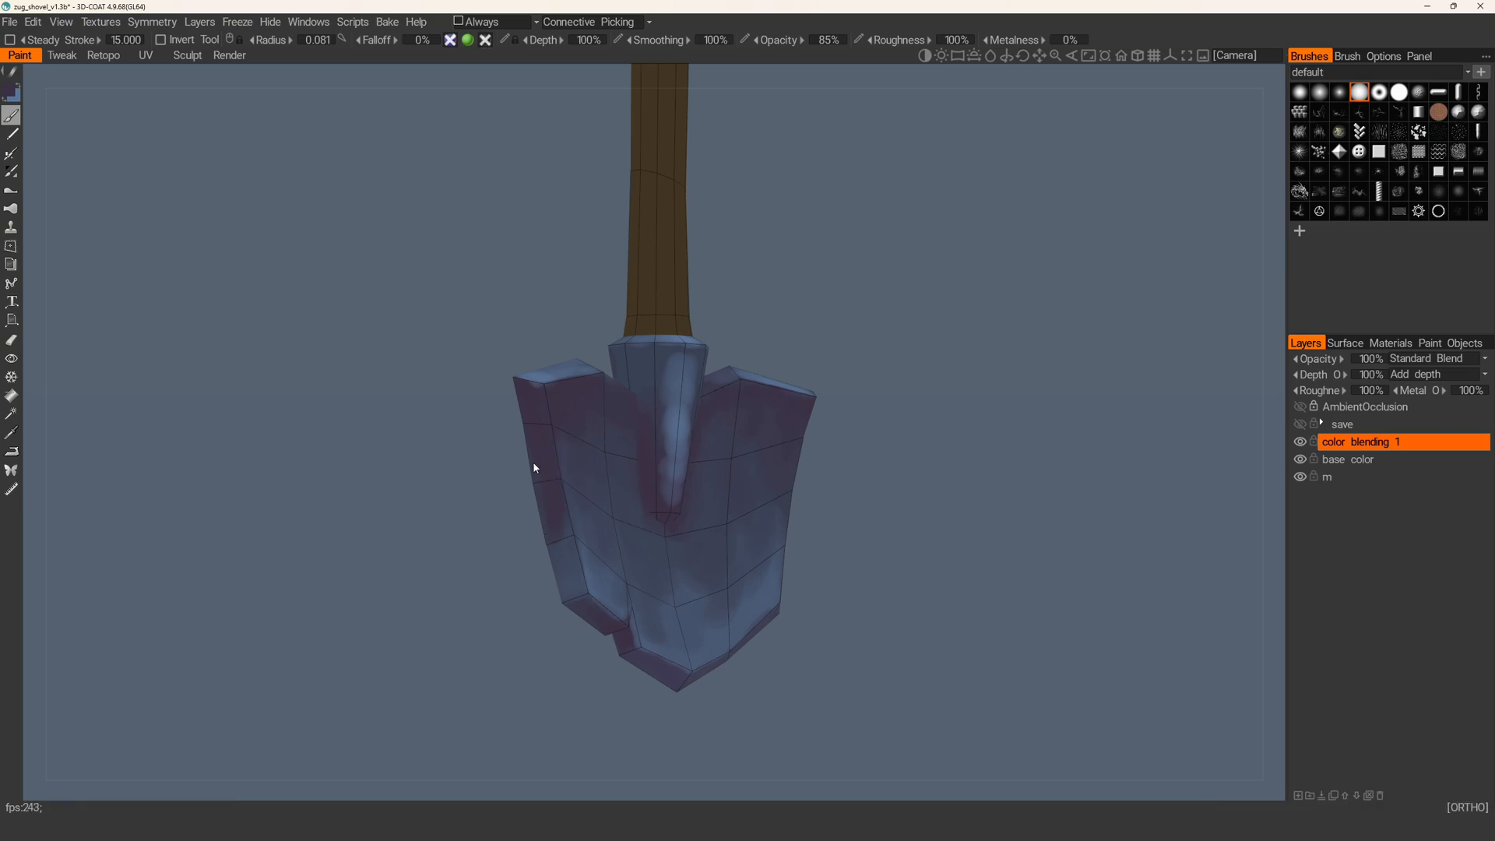
left_click_drag(533, 394, 544, 431, "alt")
key("v")
left_click_drag(561, 556, 561, 539)
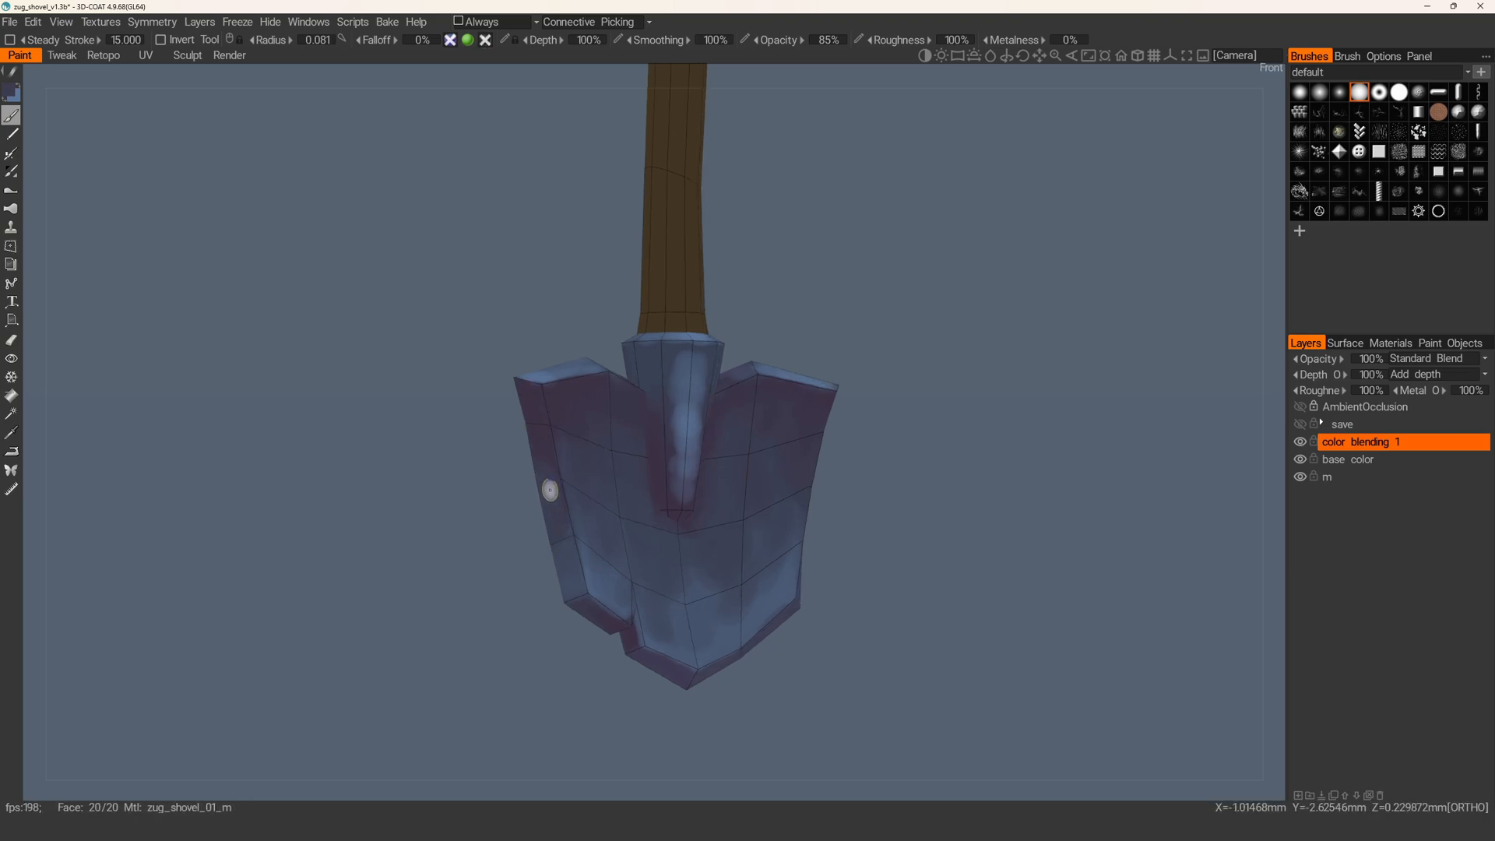
key("w")
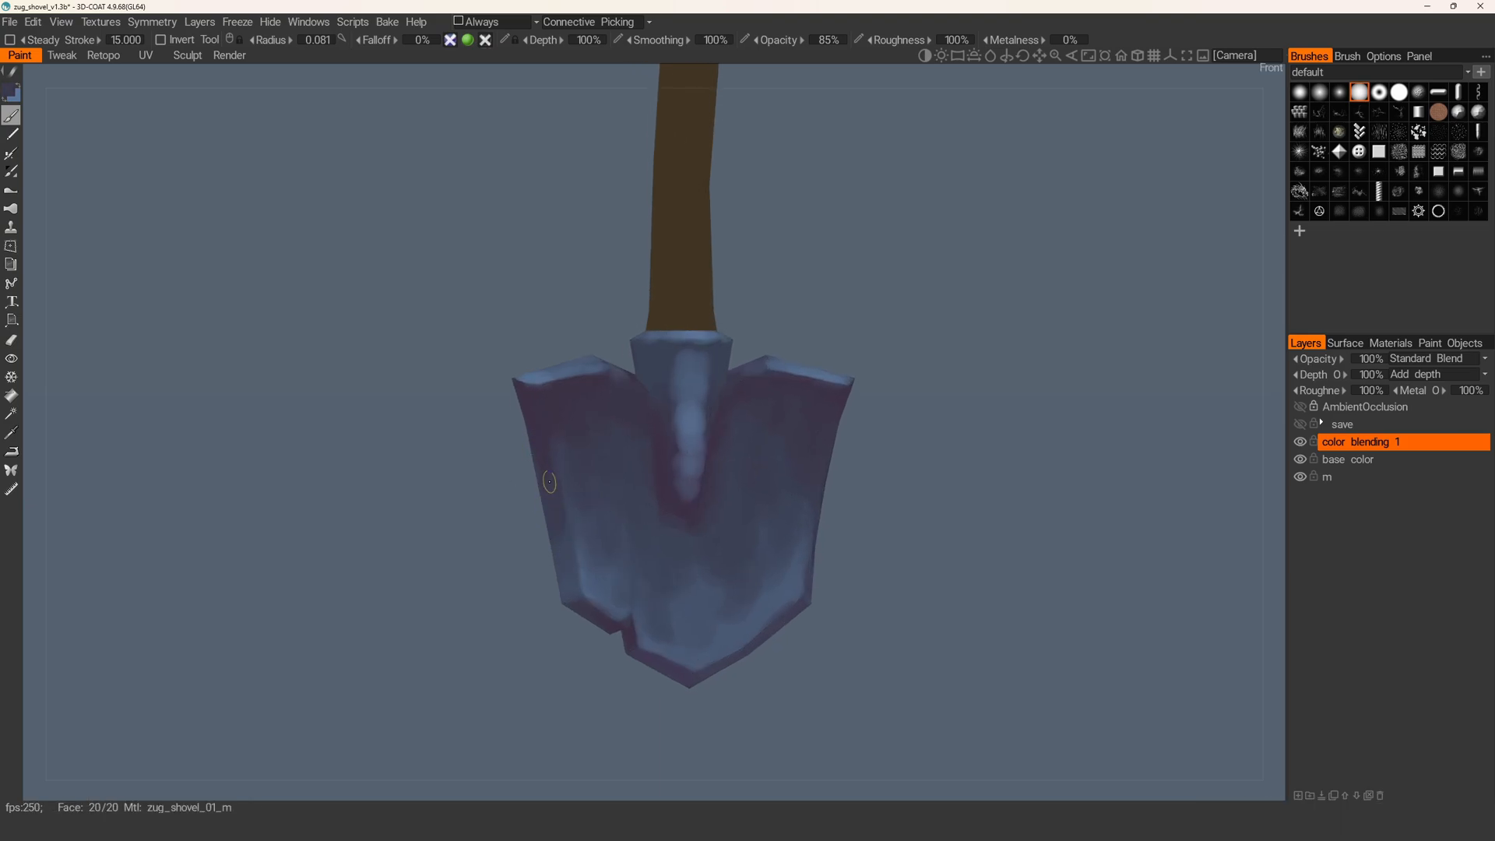
key("w")
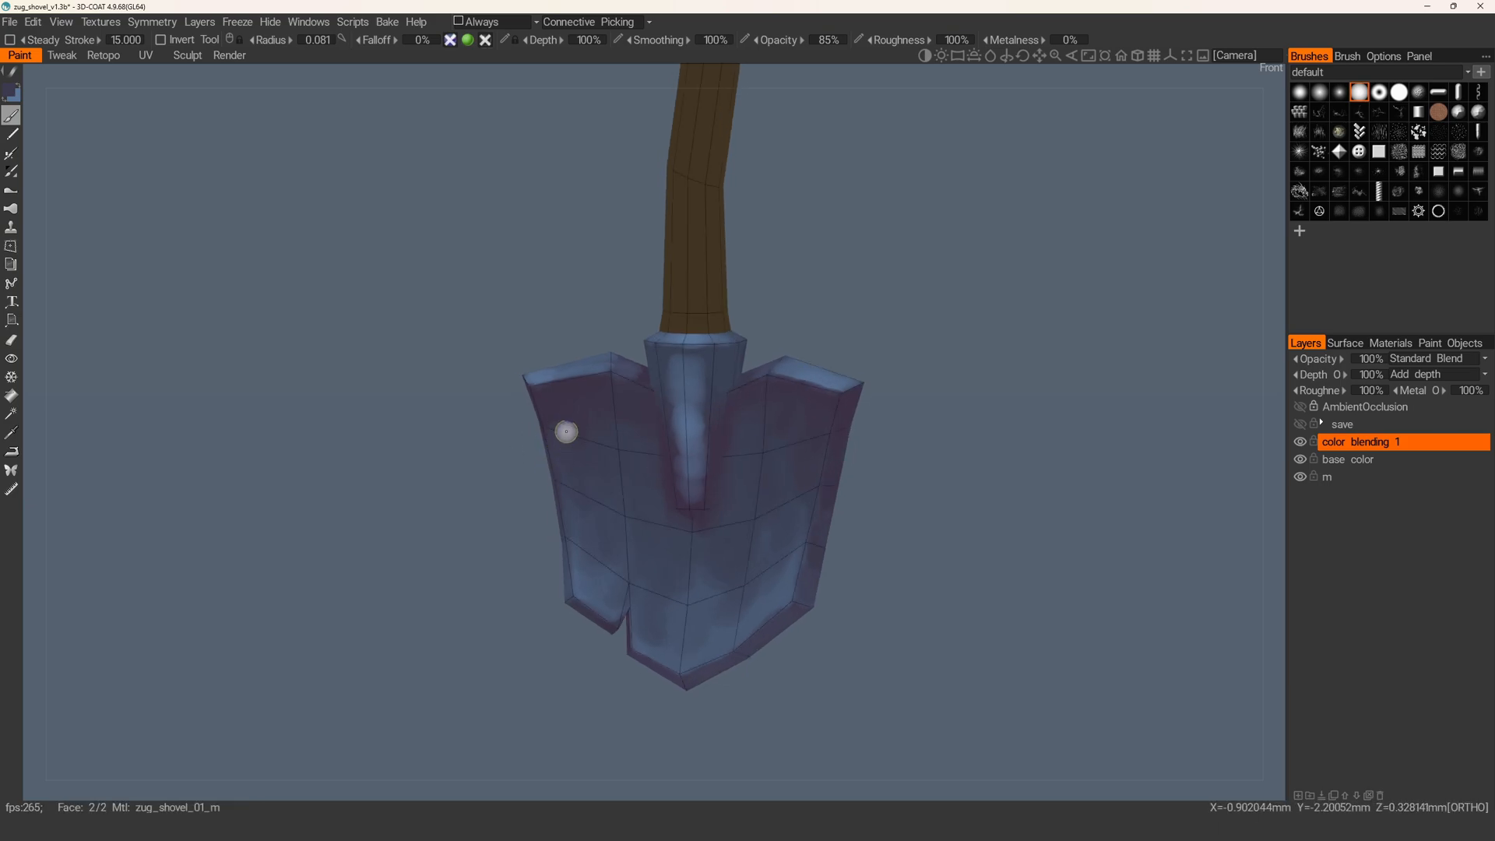
key("w")
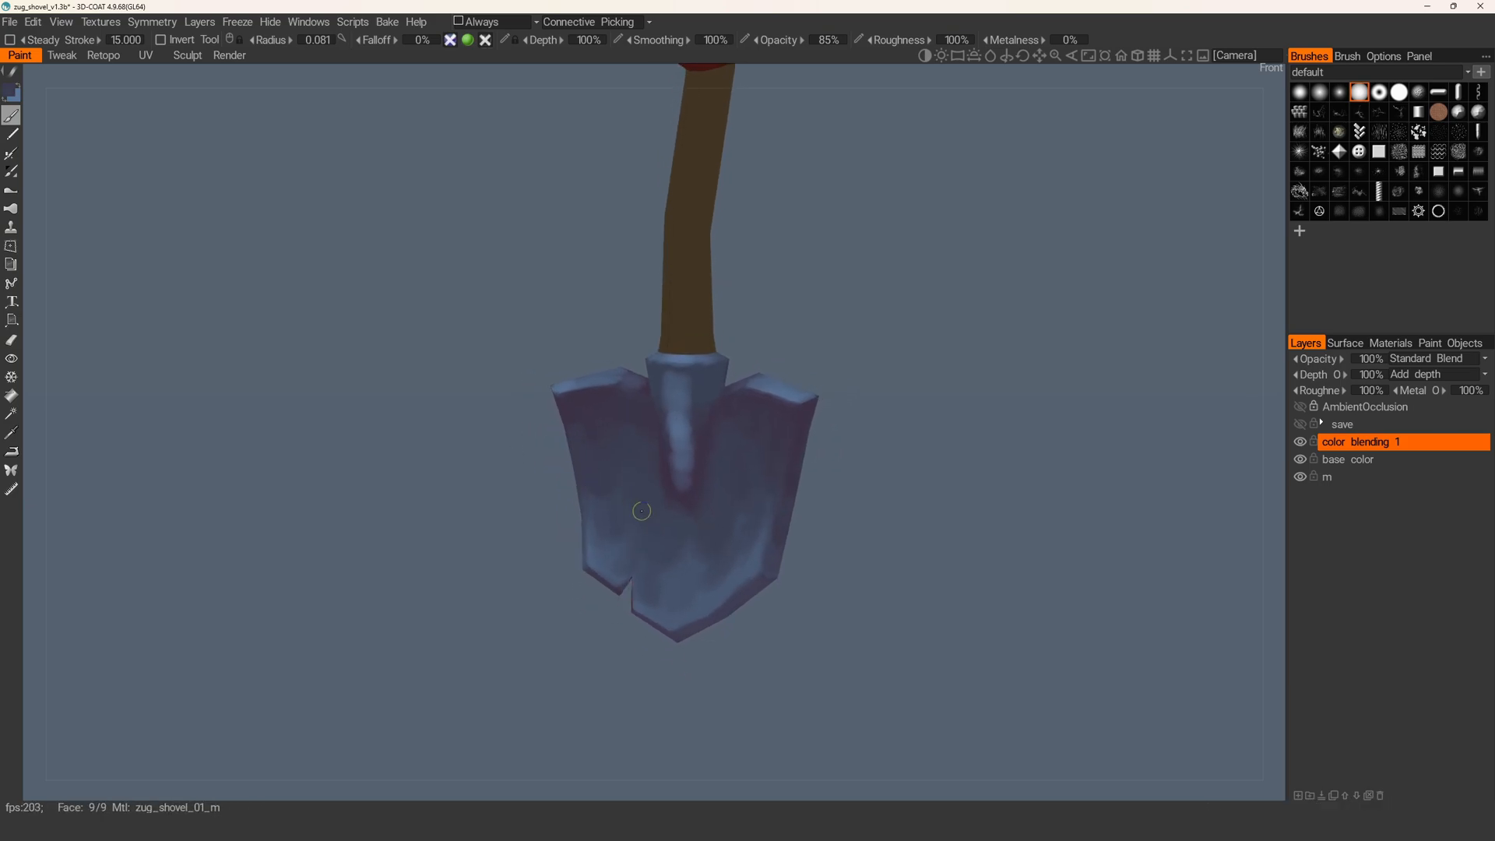
- Dab soft darker and lighter patches across the lower half of the blade's front face for metal variation
right_click_drag(624, 527, 669, 559, "alt")
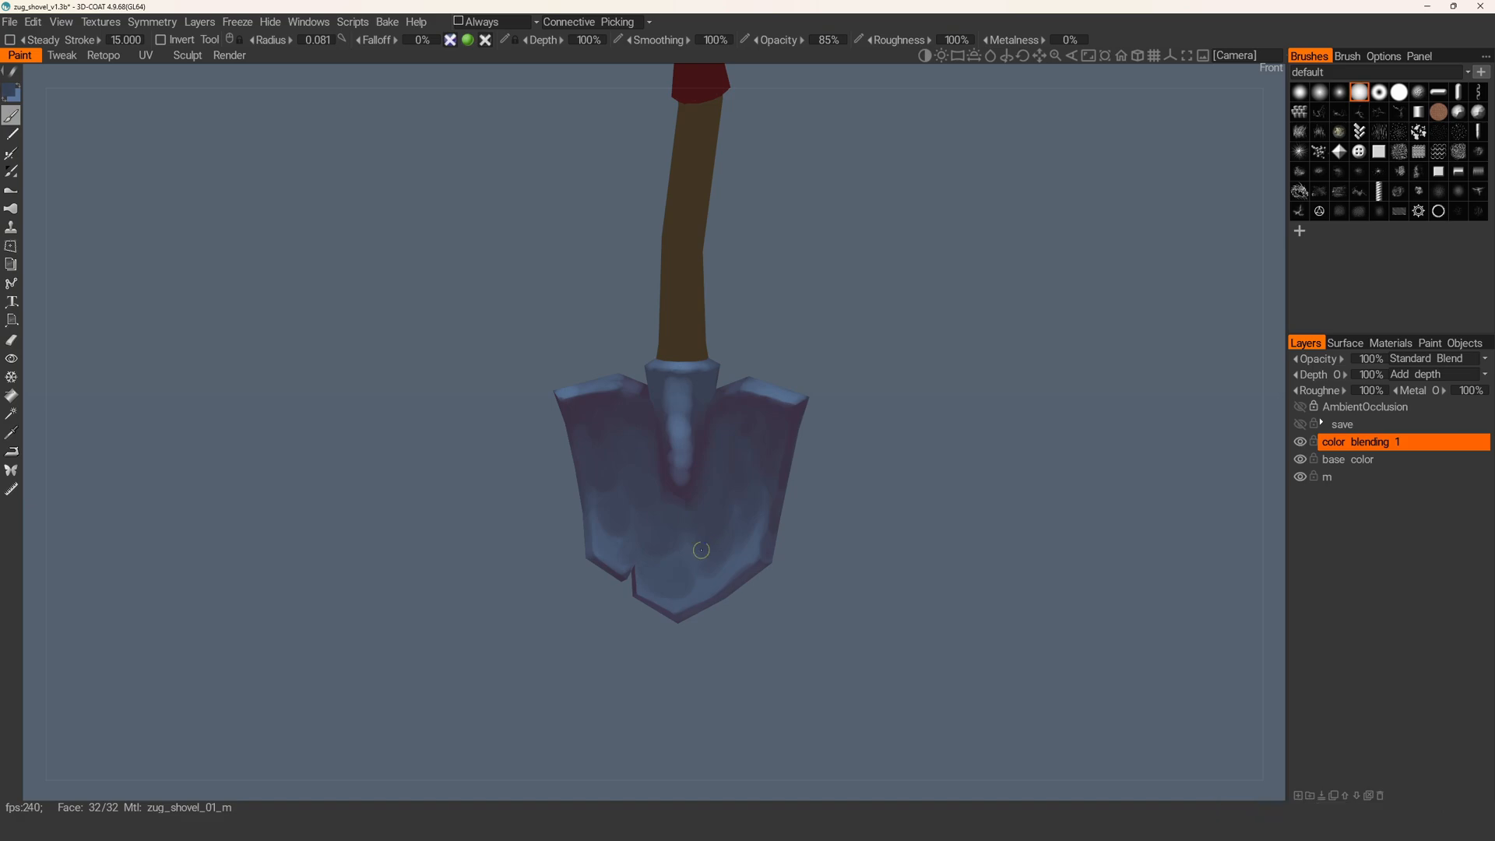
mouse_move(711, 524)
right_mouse_down("alt")
mouse_move(594, 344)
mouse_move(718, 523)
right_mouse_up("alt")
middle_click_drag(718, 522, 698, 578, "alt")
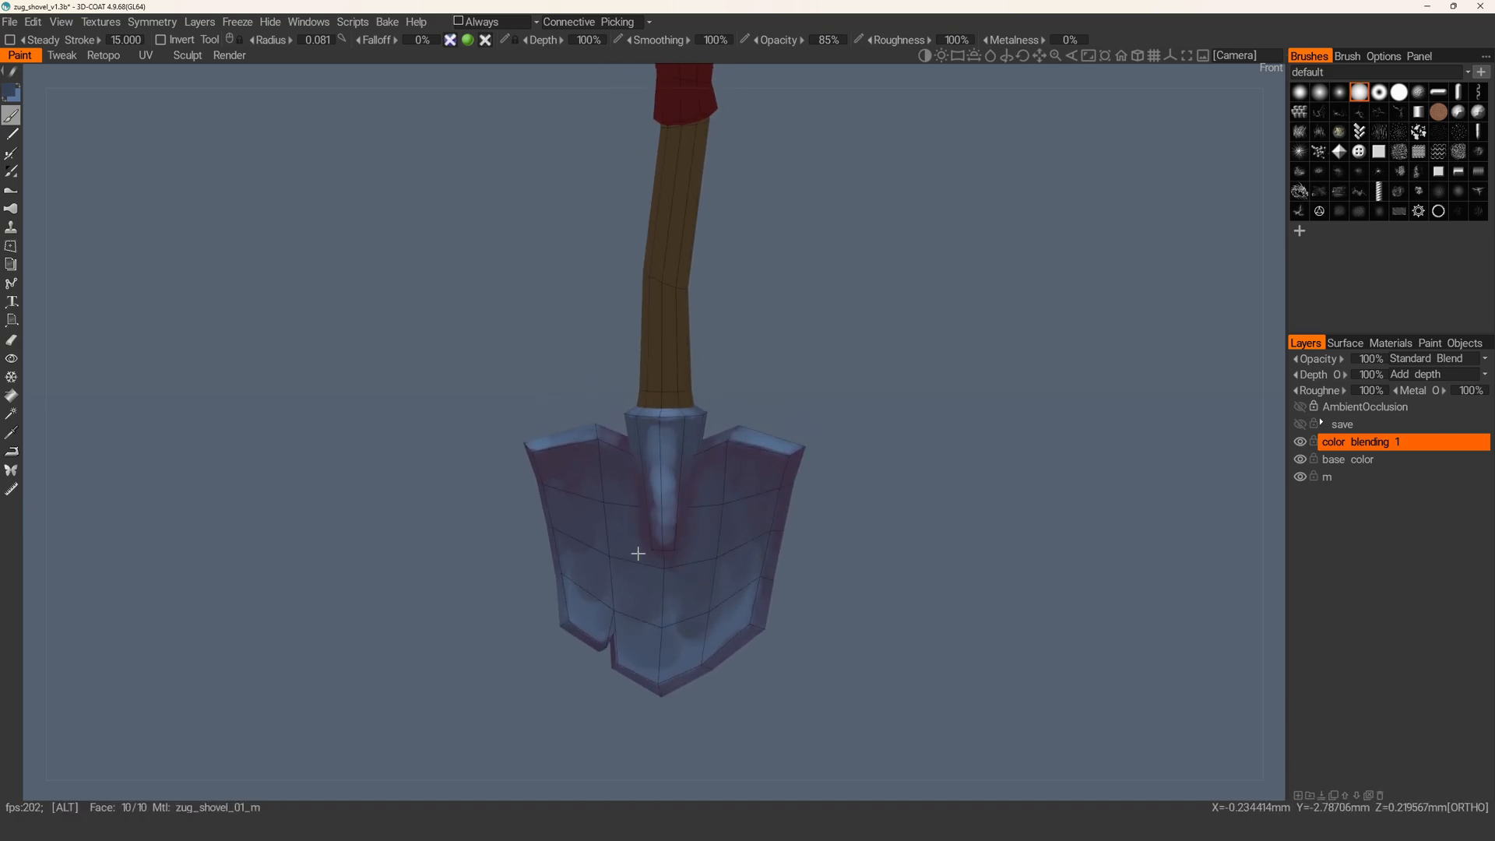
key("v")
right_click_drag(631, 461, 641, 475, "alt")
middle_click_drag(641, 475, 657, 491, "alt")
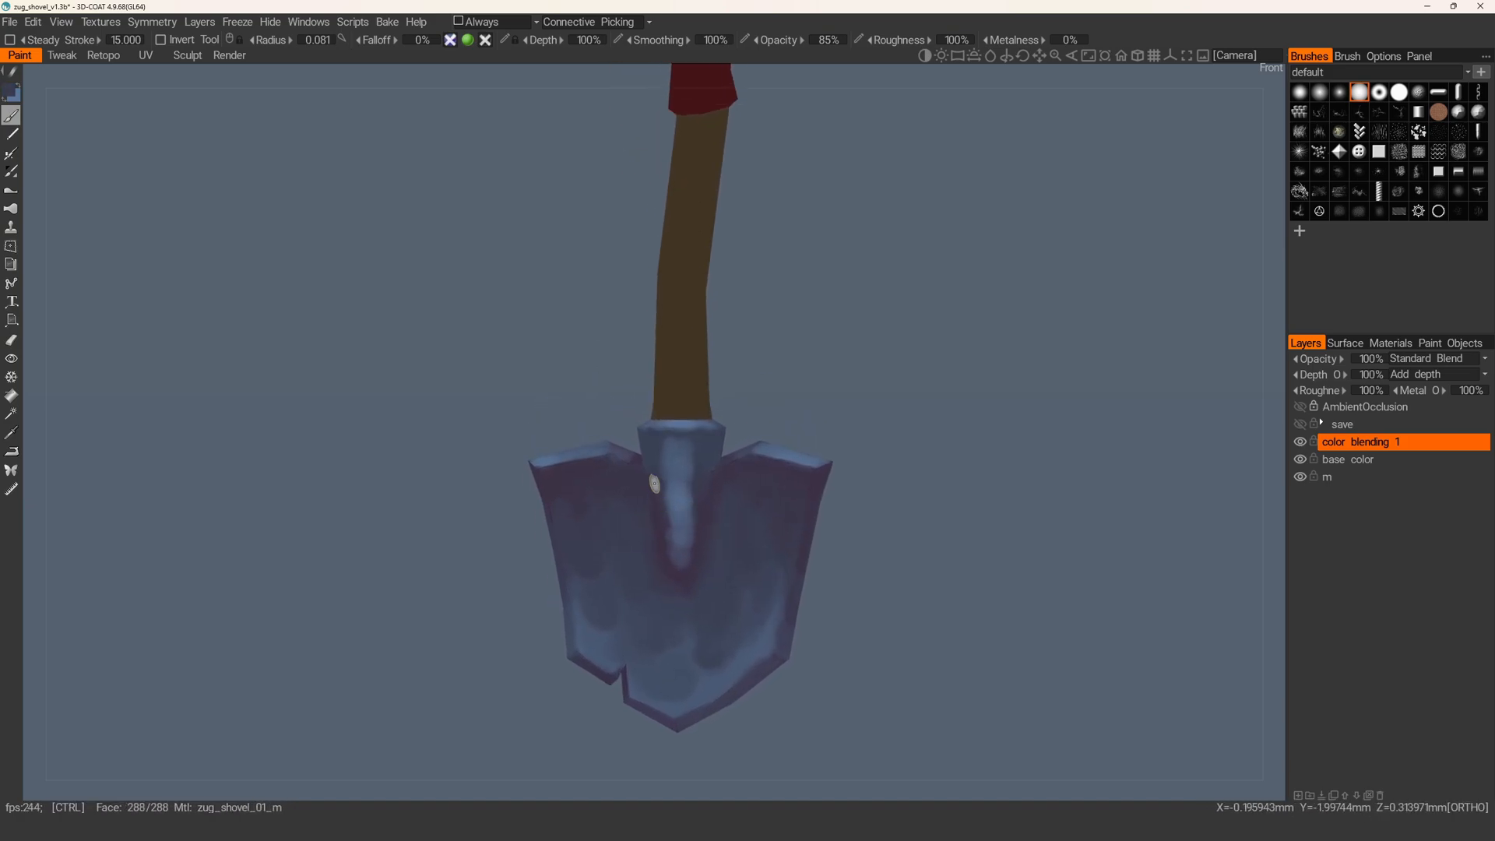
- Reduce the brush radius to about 0.063 and brighten the corners of the notch-side top edge in light blue
left_click_drag(708, 547, 685, 527, "alt")
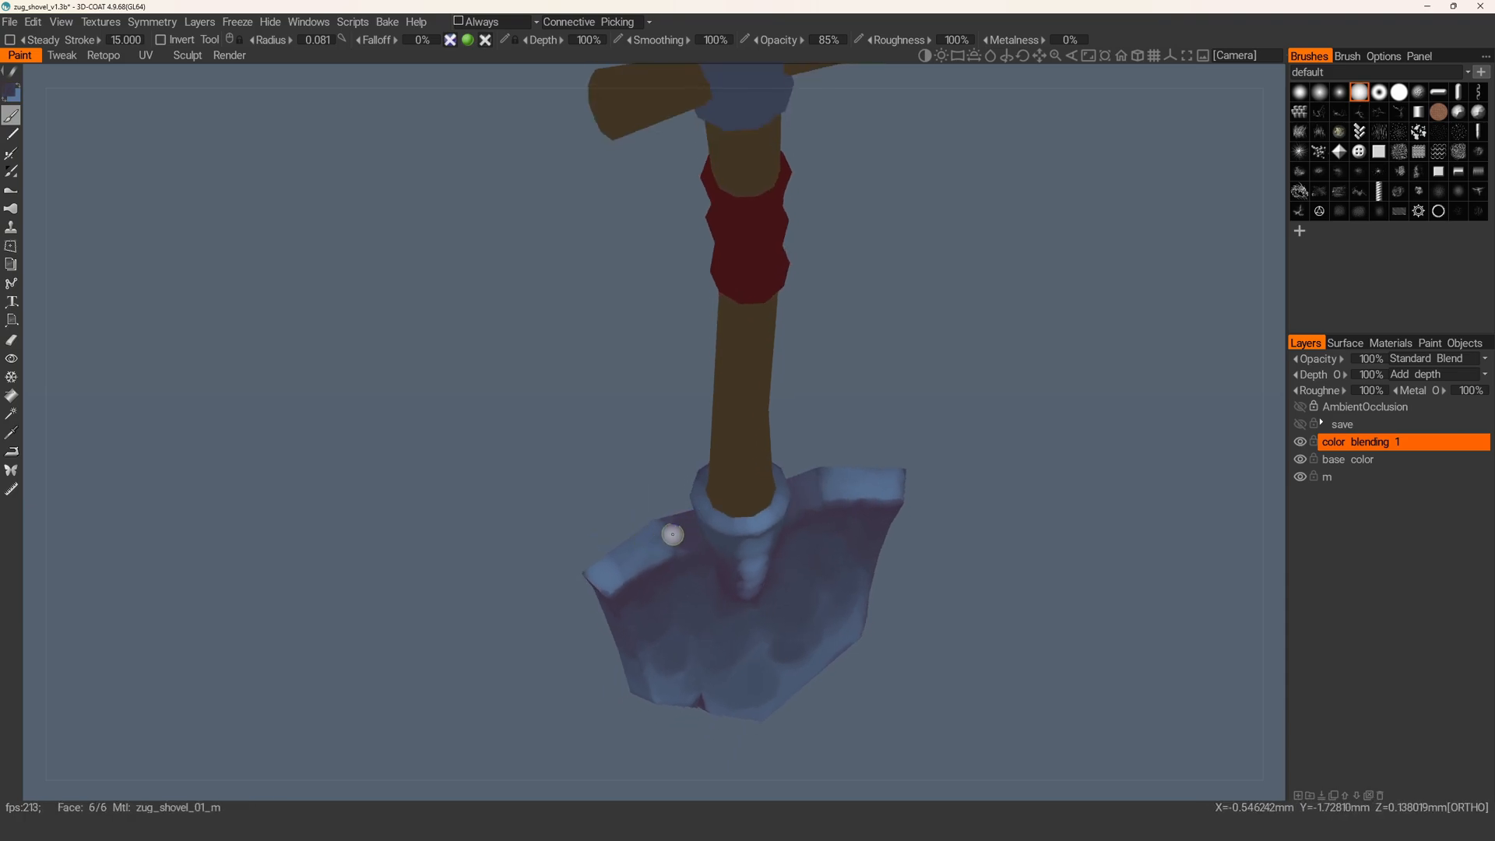
left_click_drag(717, 646, 650, 542, "alt")
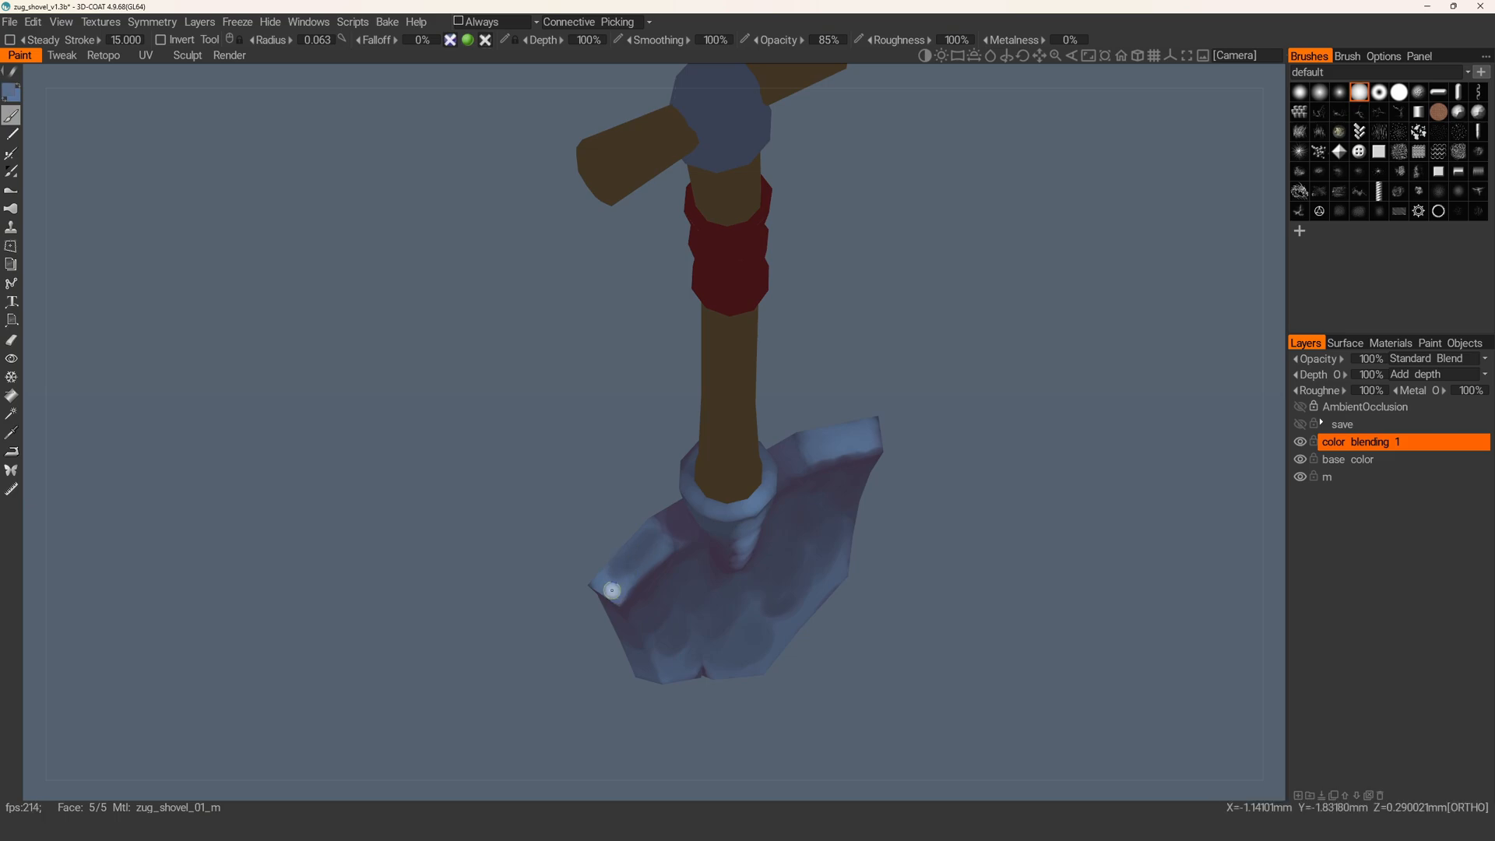
key("KP_7")
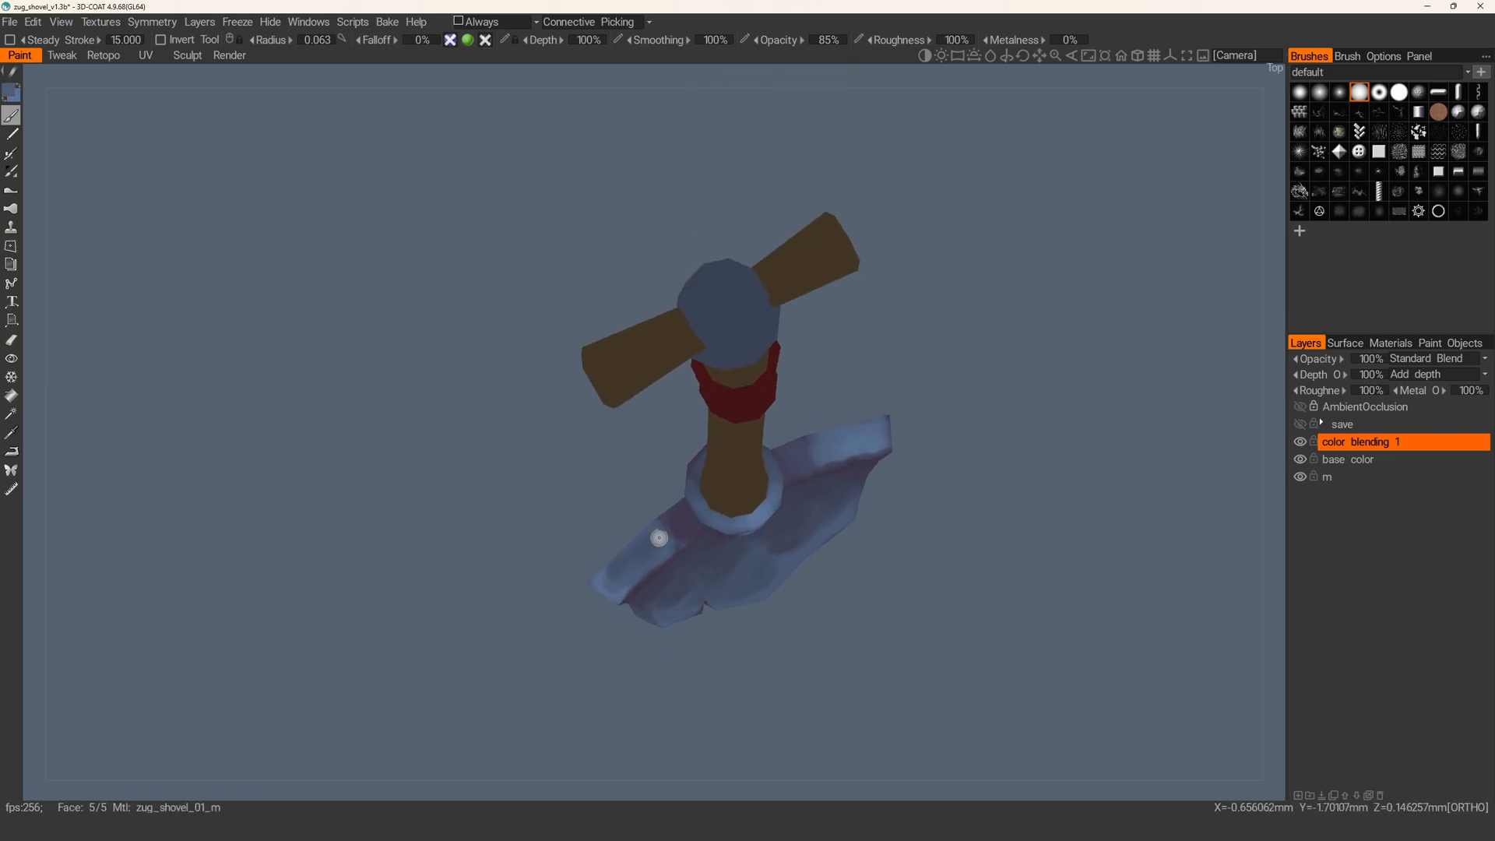
mouse_move(616, 580)
left_mouse_down("alt")
mouse_move(640, 557)
mouse_move(609, 526)
mouse_move(685, 544)
mouse_move(622, 607)
left_mouse_up("alt")
key("w")
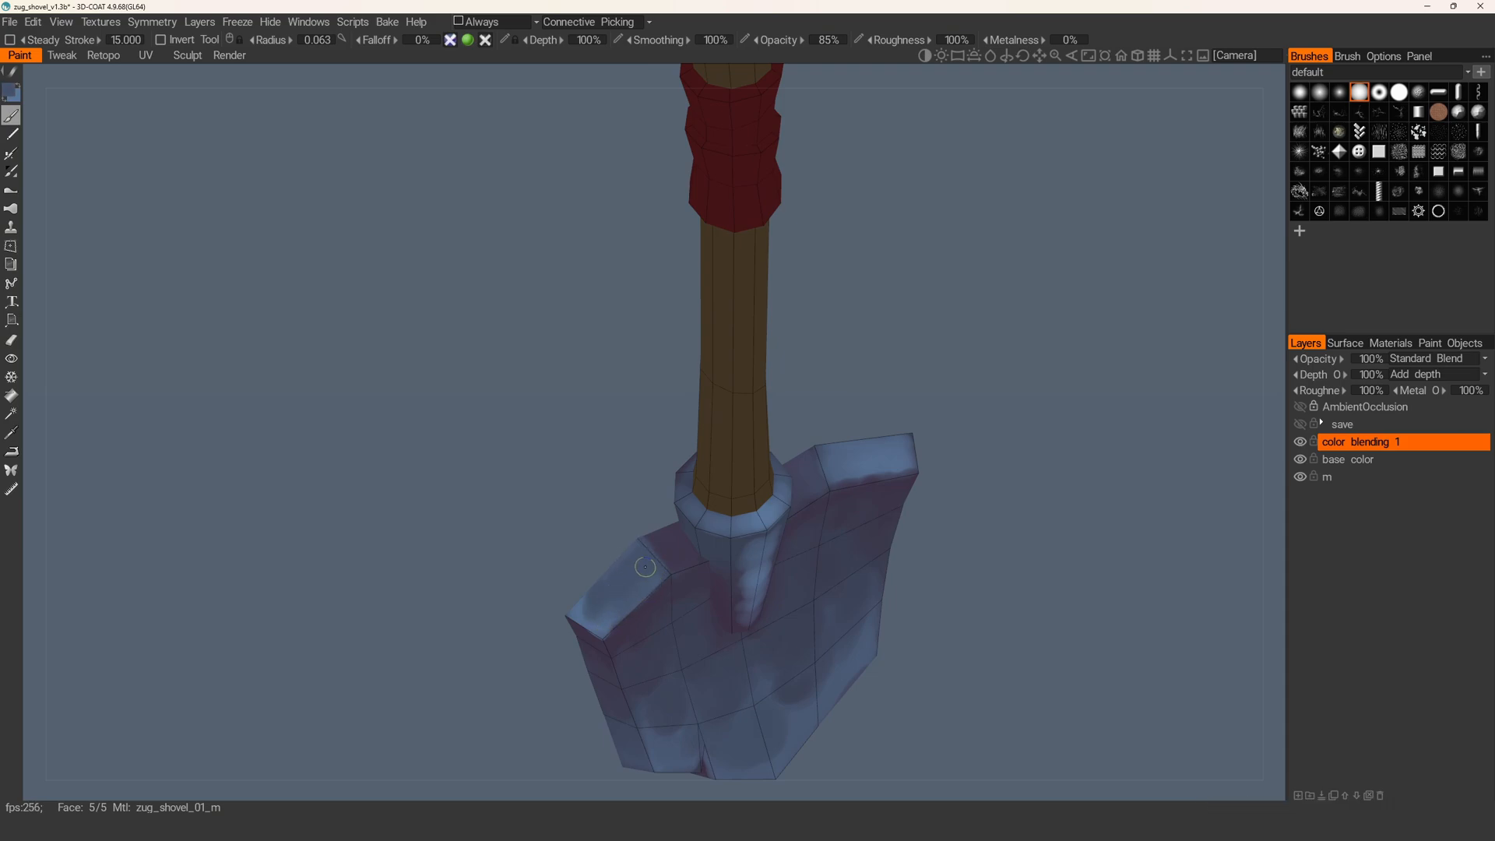
- Brighten the borders of the opposite top edge in light blue and save the project
left_click_drag(615, 583, 647, 462, "alt")
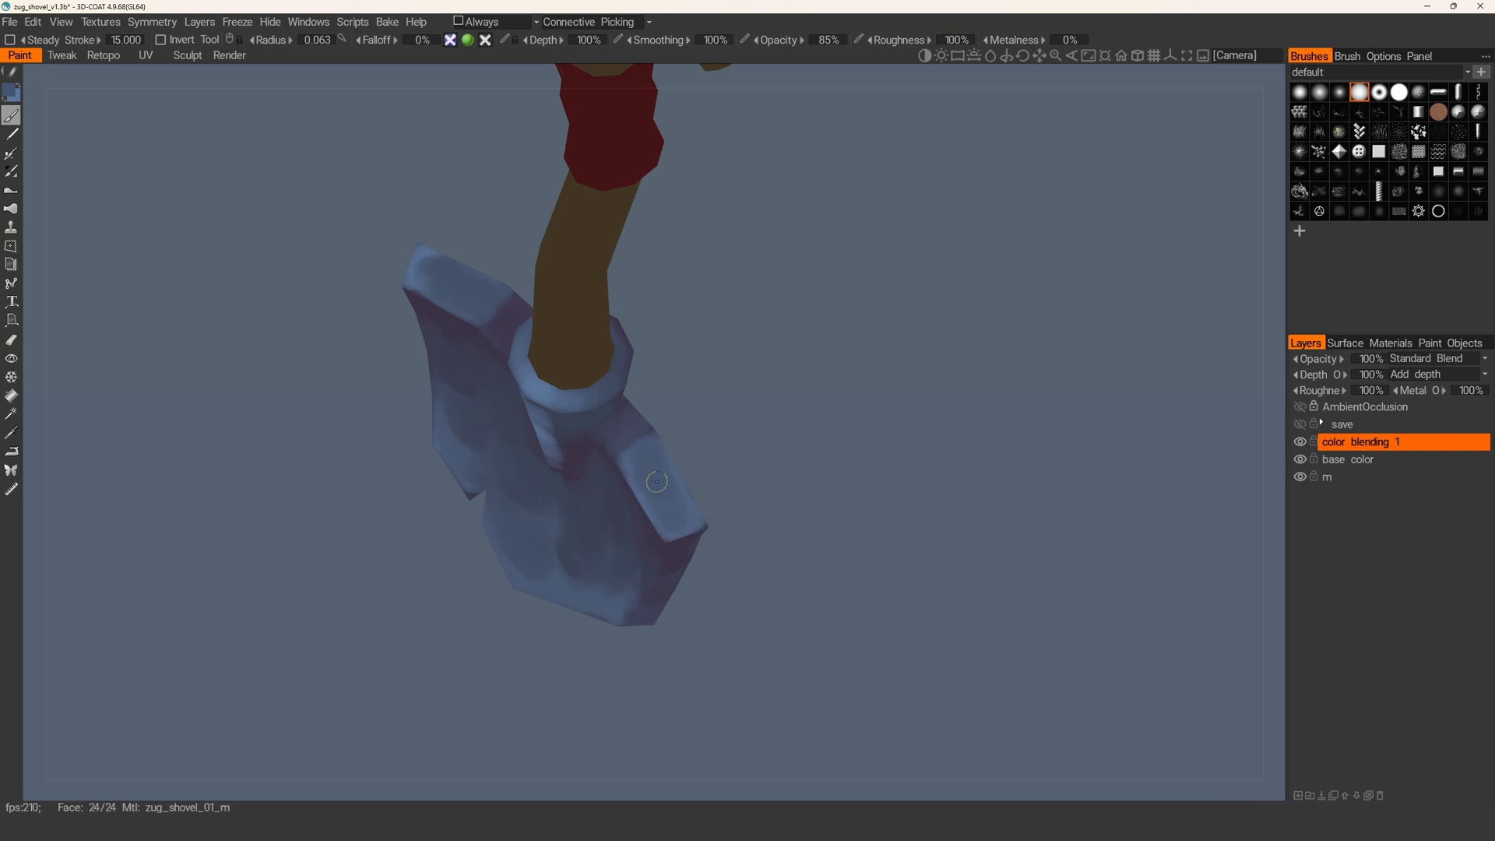
left_click_drag(647, 464, 754, 480, "alt")
key("ctrl+s")
- Set the brush radius to about 0.074 and shade the socket's front sides below its rim in dark purple
right_click_drag(754, 480, 744, 594, "alt")
key("w")
left_click_drag(744, 594, 648, 385, "alt")
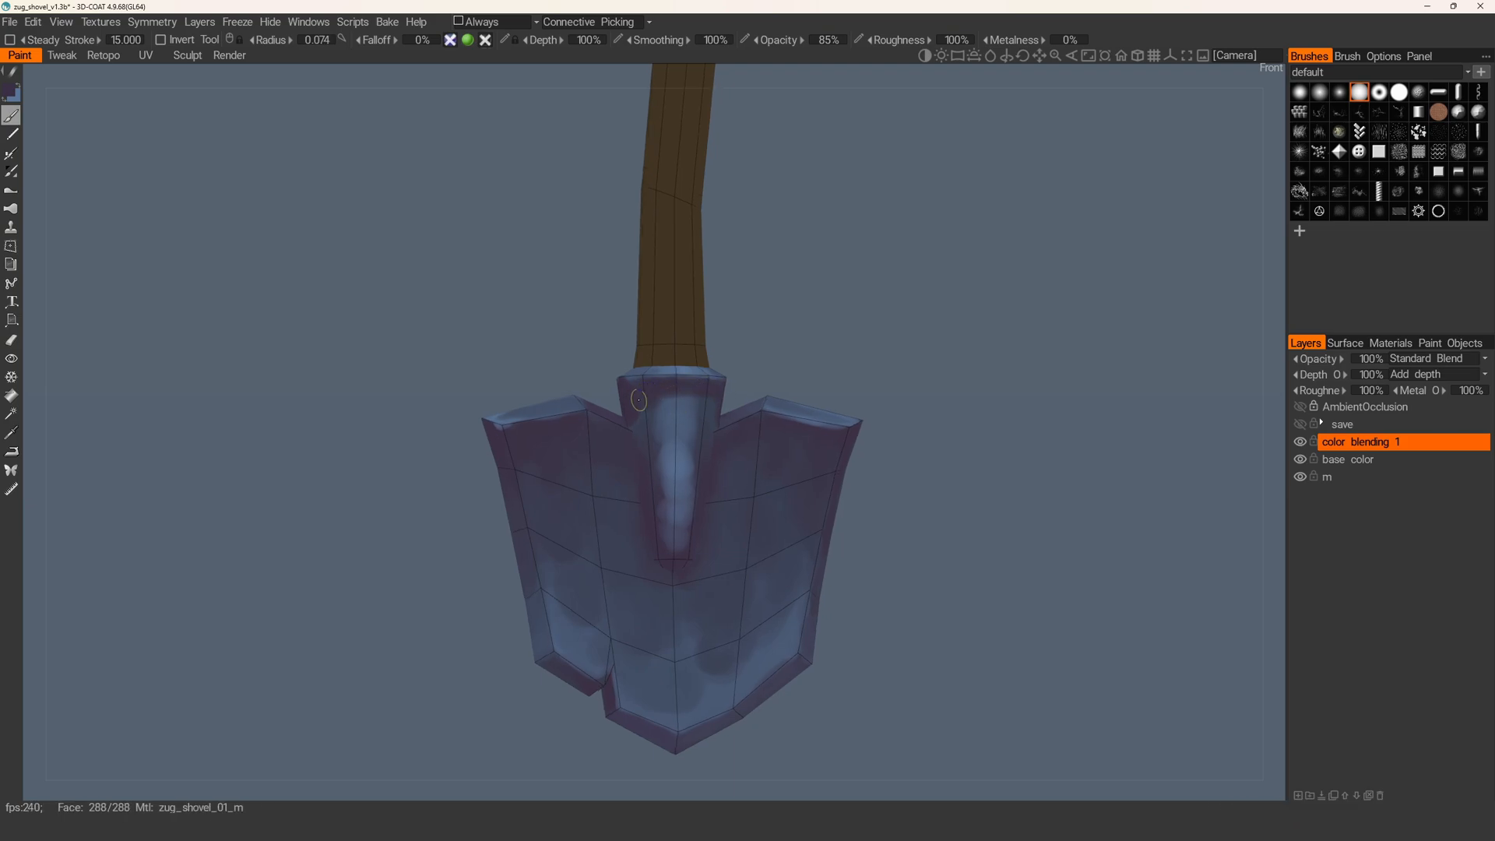
mouse_move(684, 404)
left_mouse_down("alt")
mouse_move(649, 399)
mouse_move(703, 392)
mouse_move(670, 434)
mouse_move(658, 409)
left_mouse_up("alt")
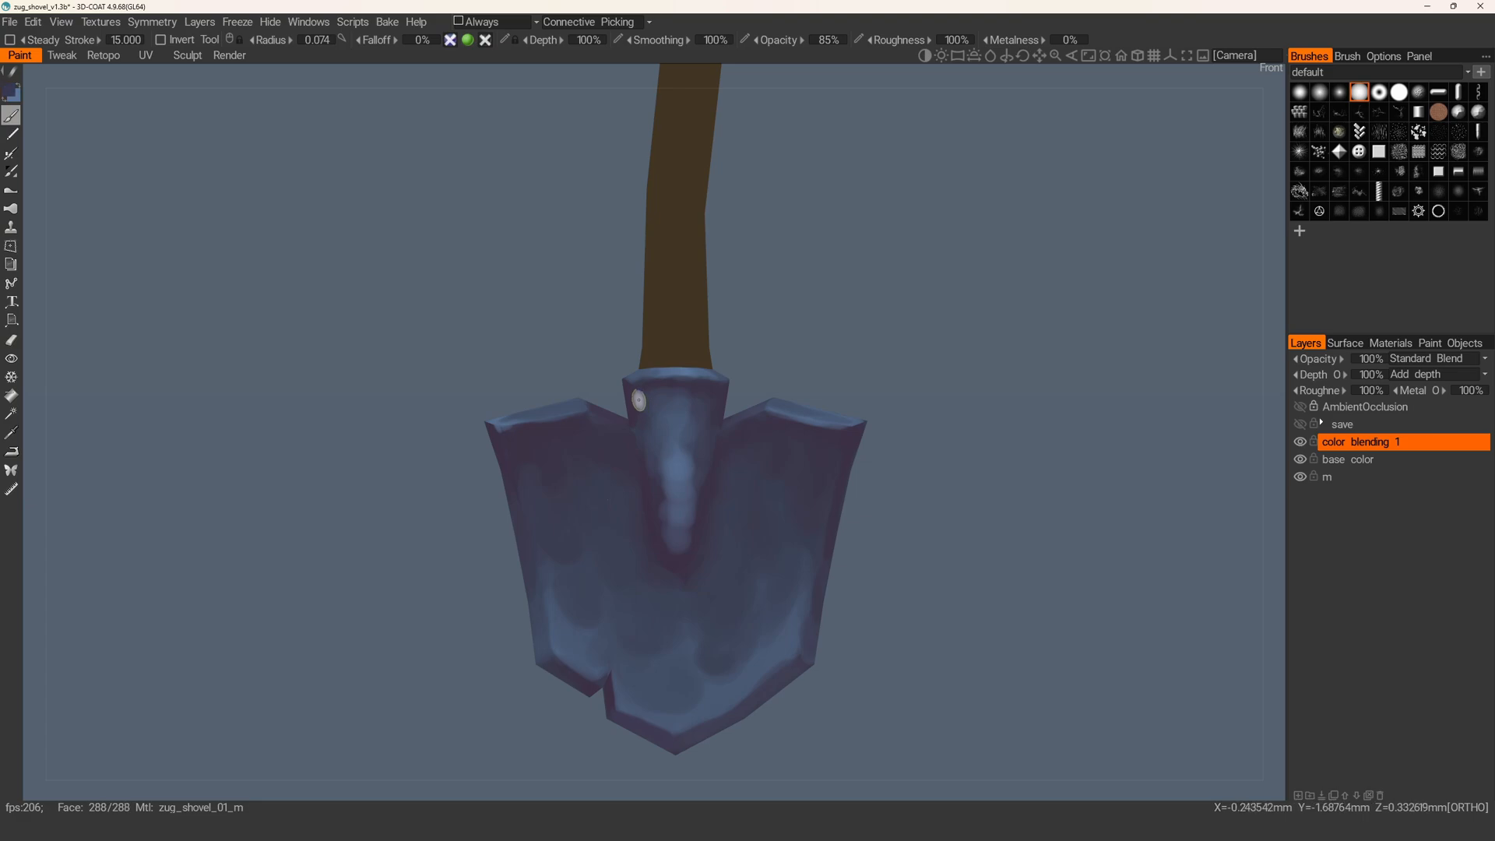
- Smooth the light blue highlight down the socket's front and blend it into the dark purple sides
mouse_move(652, 462)
left_mouse_down("alt")
mouse_move(664, 438)
mouse_move(666, 541)
left_mouse_up("alt")
mouse_move(666, 541)
left_mouse_down("alt")
mouse_move(654, 538)
mouse_move(678, 544)
left_mouse_up("alt")
left_click_drag(702, 480, 691, 494, "alt")
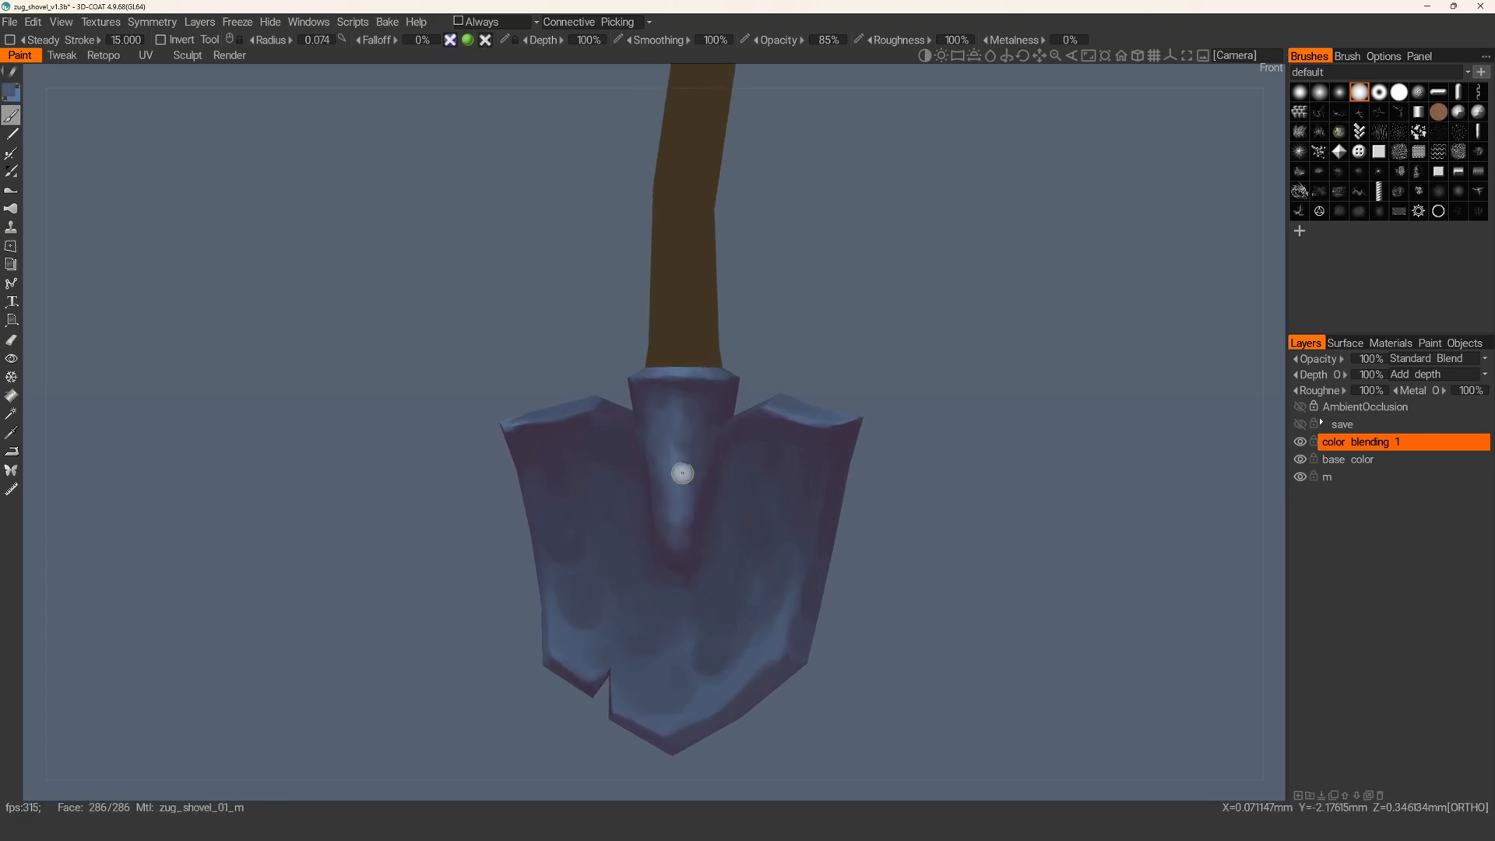
left_click_drag(690, 433, 705, 429, "alt")
mouse_move(696, 508)
left_mouse_down("alt")
mouse_move(704, 535)
mouse_move(670, 551)
mouse_move(661, 537)
left_mouse_up("alt")
left_click_drag(632, 449, 637, 403, "alt")
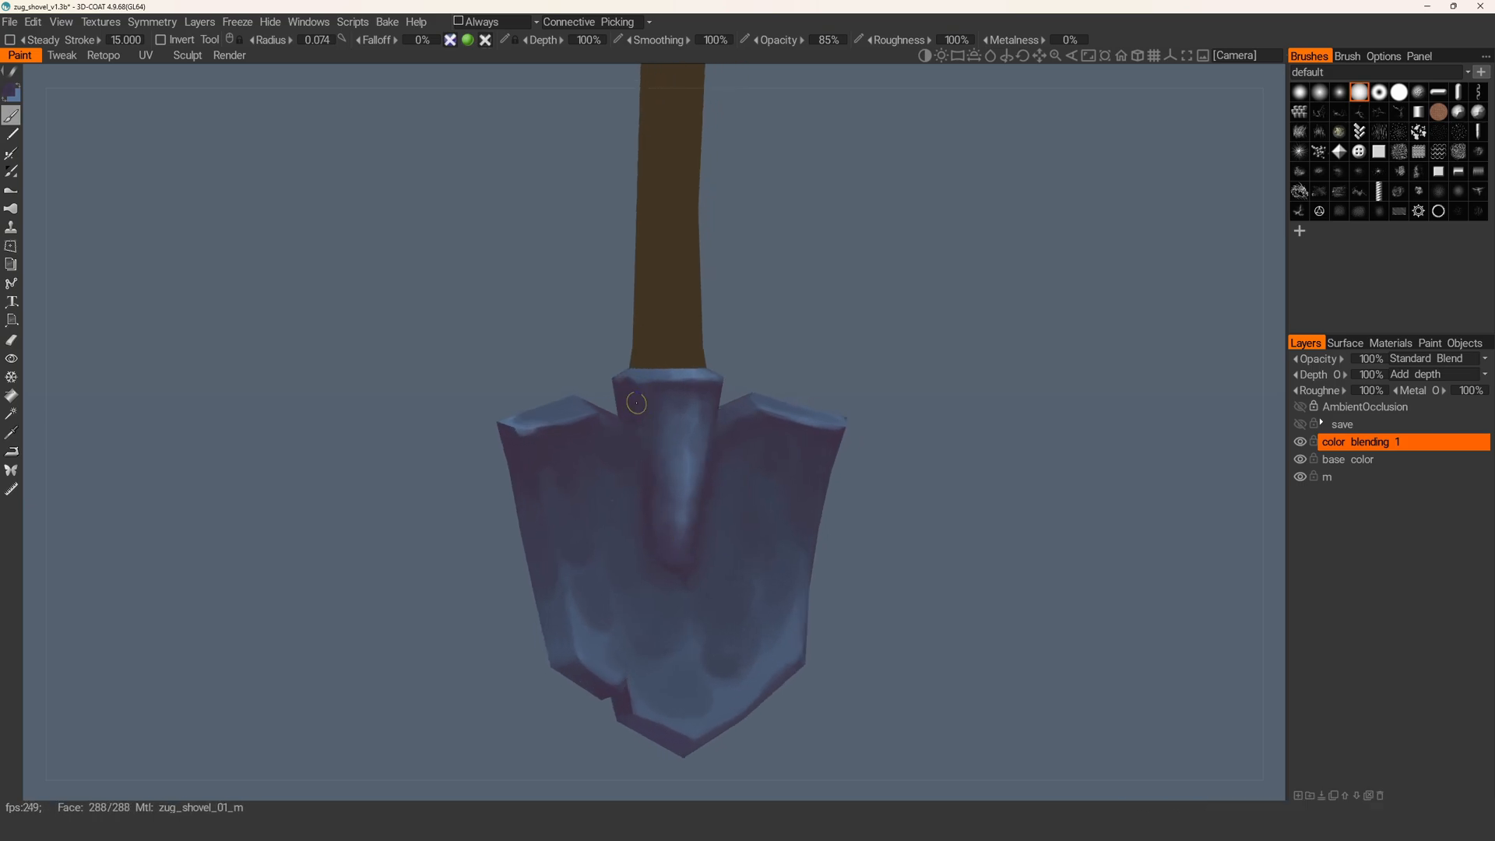
mouse_move(640, 461)
left_mouse_down("alt")
mouse_move(662, 421)
mouse_move(647, 413)
mouse_move(683, 390)
mouse_move(705, 418)
mouse_move(705, 543)
left_mouse_up("alt")
- Reduce the brush radius to about 0.056 and break up the socket's highlight with soft lighter and darker blue patches
right_click_drag(683, 537, 686, 461, "alt")
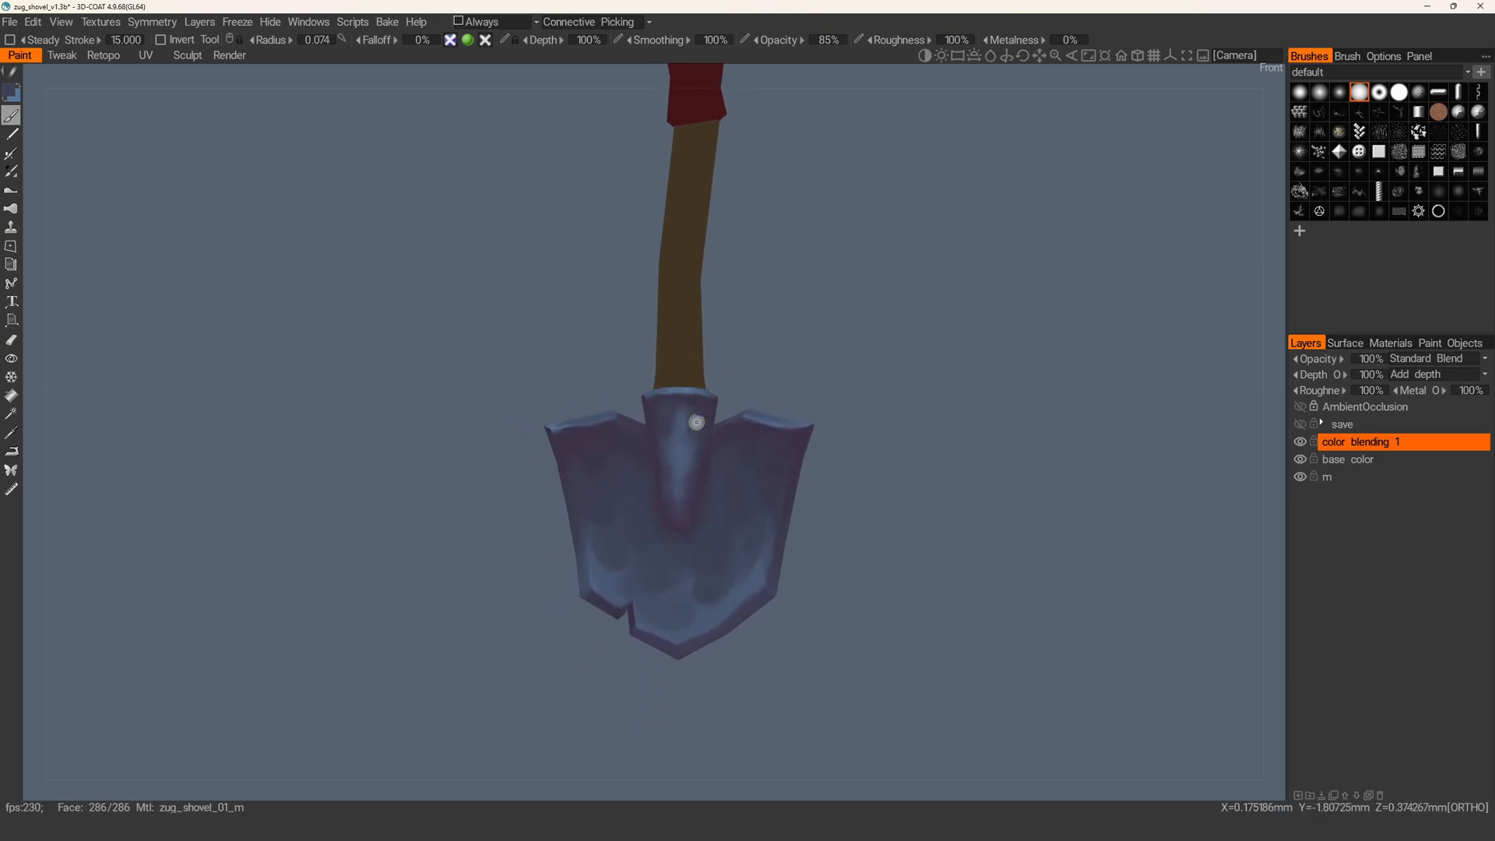
right_click_drag(670, 515, 683, 427, "alt")
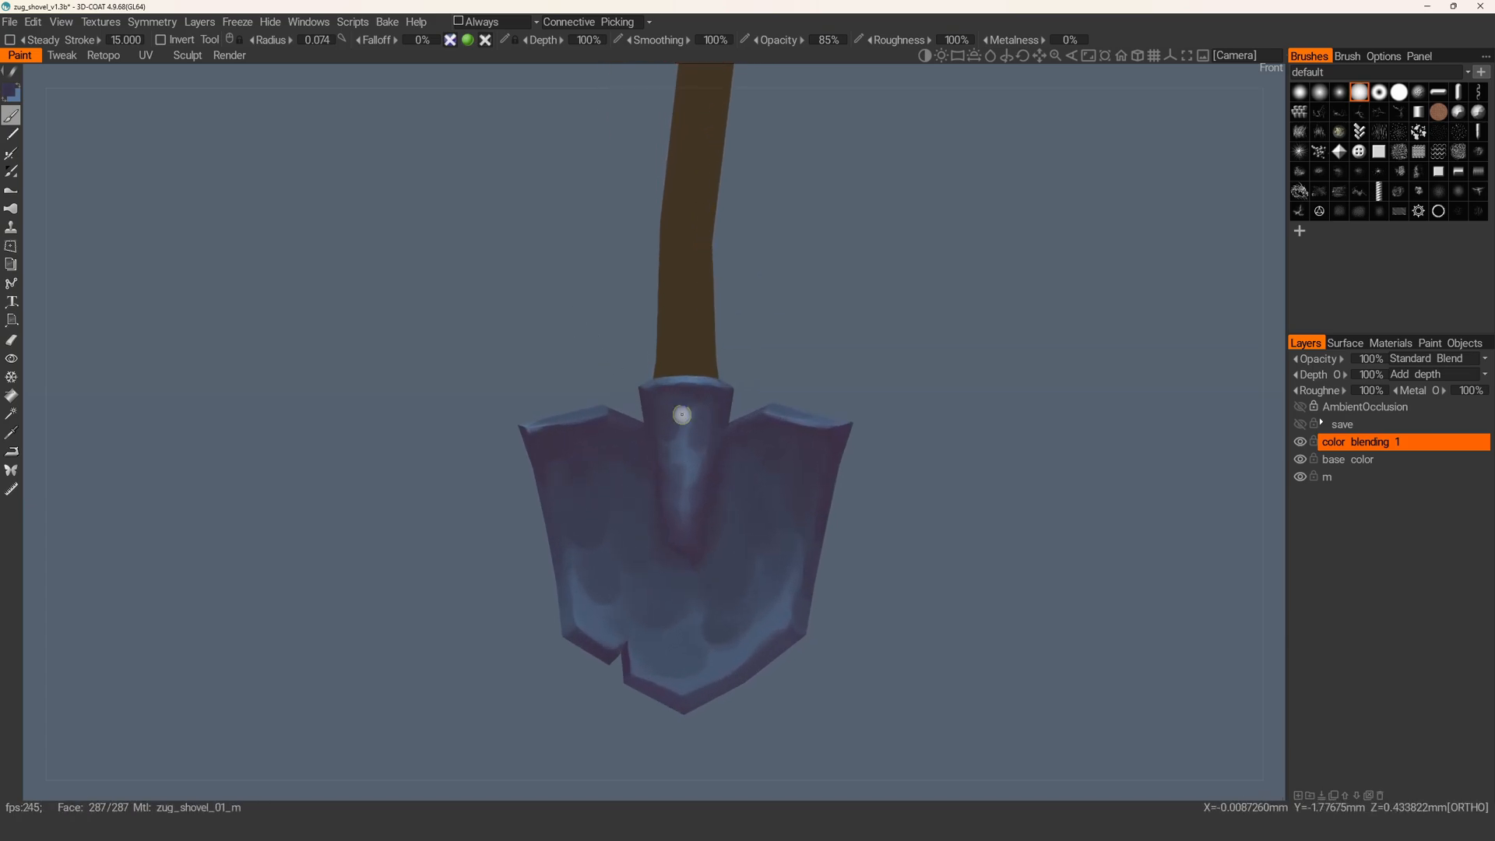
left_click_drag(682, 427, 692, 471, "alt")
right_click_drag(692, 470, 706, 570, "alt")
key("bracketleft")
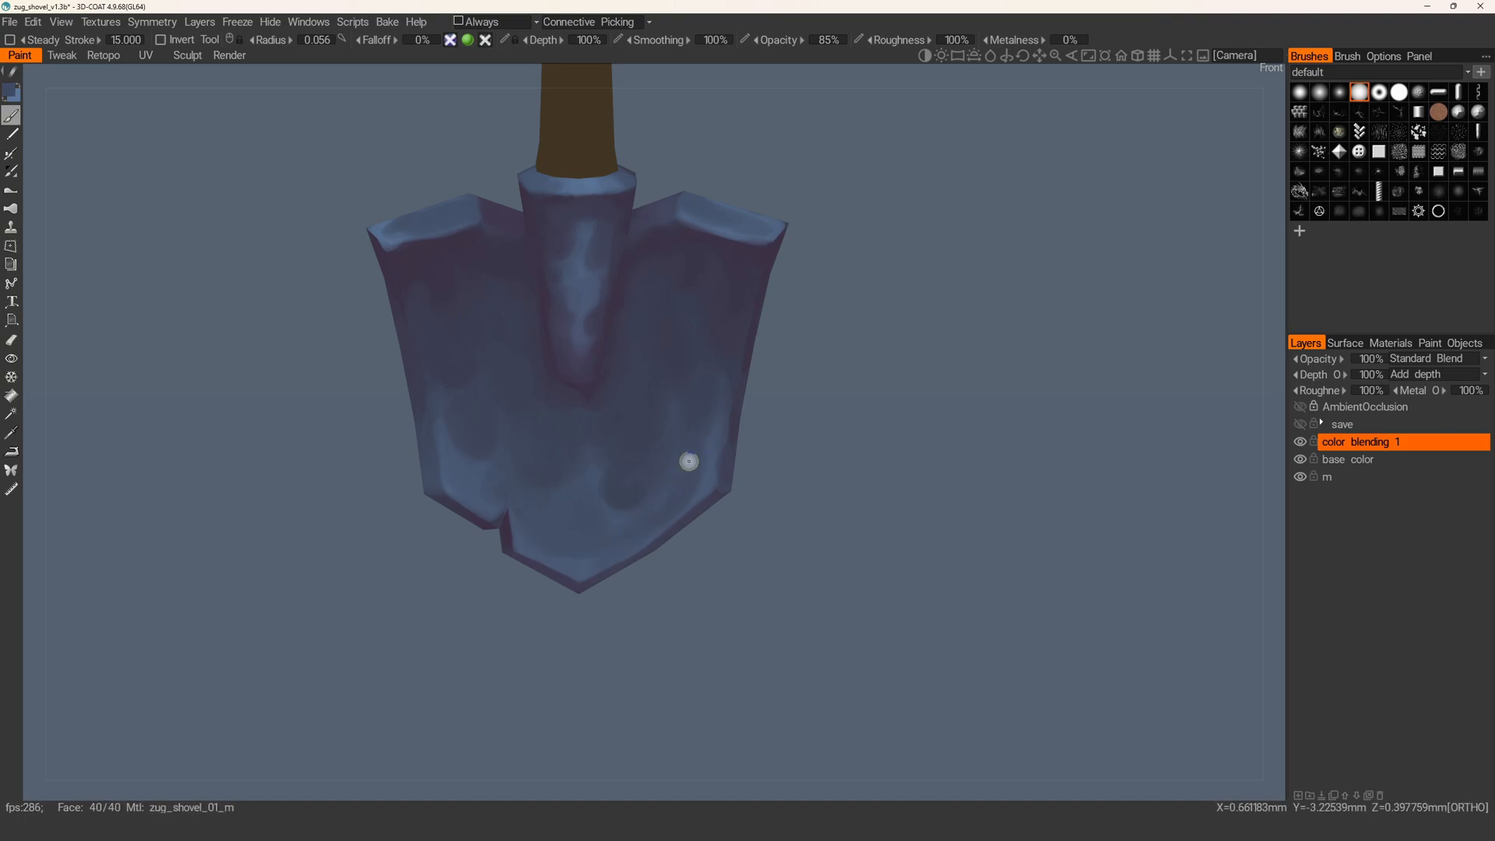
mouse_move(718, 387)
right_mouse_down("alt")
mouse_move(581, 310)
mouse_move(693, 395)
right_mouse_up("alt")
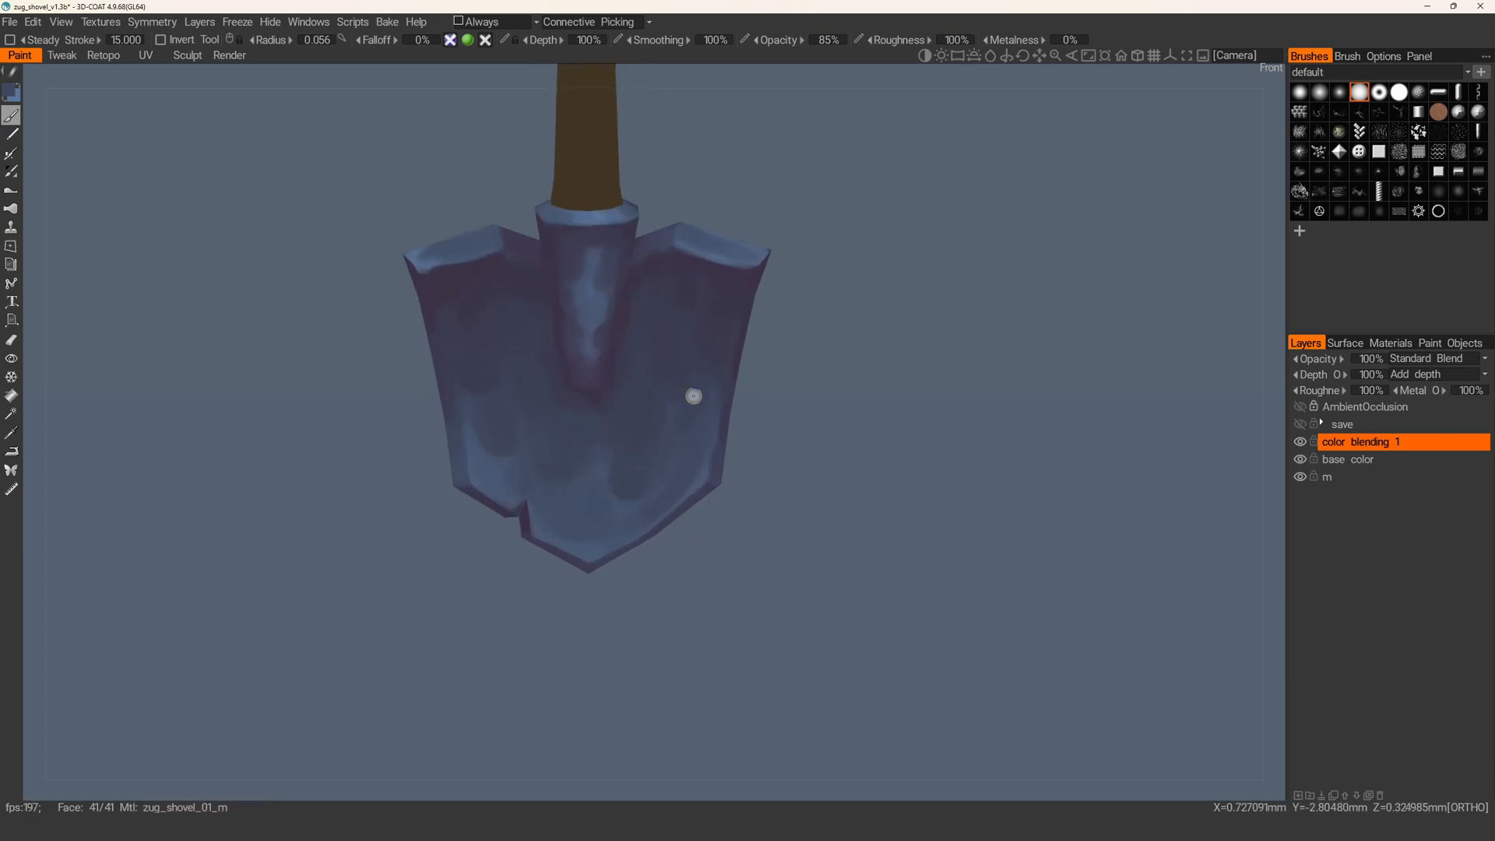
mouse_move(714, 341)
right_mouse_down("alt")
mouse_move(667, 437)
mouse_move(646, 427)
right_mouse_up("alt")
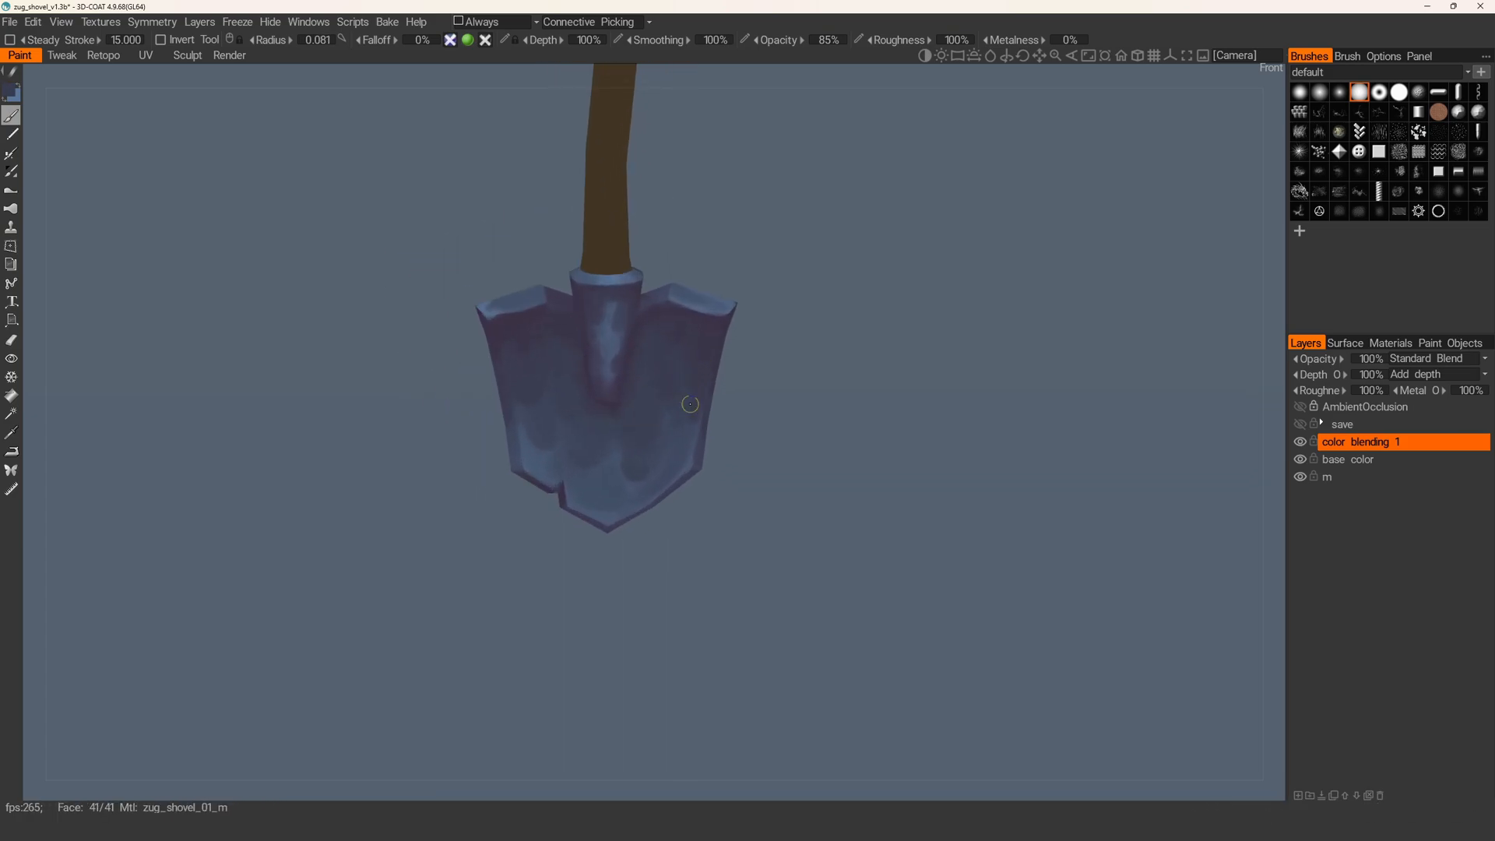
- Set the brush radius to about 0.030 and refine the light and dark borders around the notch at the blade's tip
mouse_move(661, 379)
right_mouse_down("alt")
mouse_move(582, 335)
mouse_move(681, 506)
right_mouse_up("alt")
mouse_move(637, 592)
right_mouse_down("alt")
mouse_move(610, 410)
mouse_move(683, 584)
right_mouse_up("alt")
mouse_move(657, 587)
left_mouse_down("alt")
mouse_move(675, 495)
mouse_move(661, 621)
left_mouse_up("alt")
right_click_drag(661, 621, 751, 482, "alt")
left_click_drag(751, 483, 631, 470, "alt")
key("v")
key("bracketleft")
key("bracketleft")
key("bracketleft")
key("bracketleft")
key("bracketleft")
key("bracketleft")
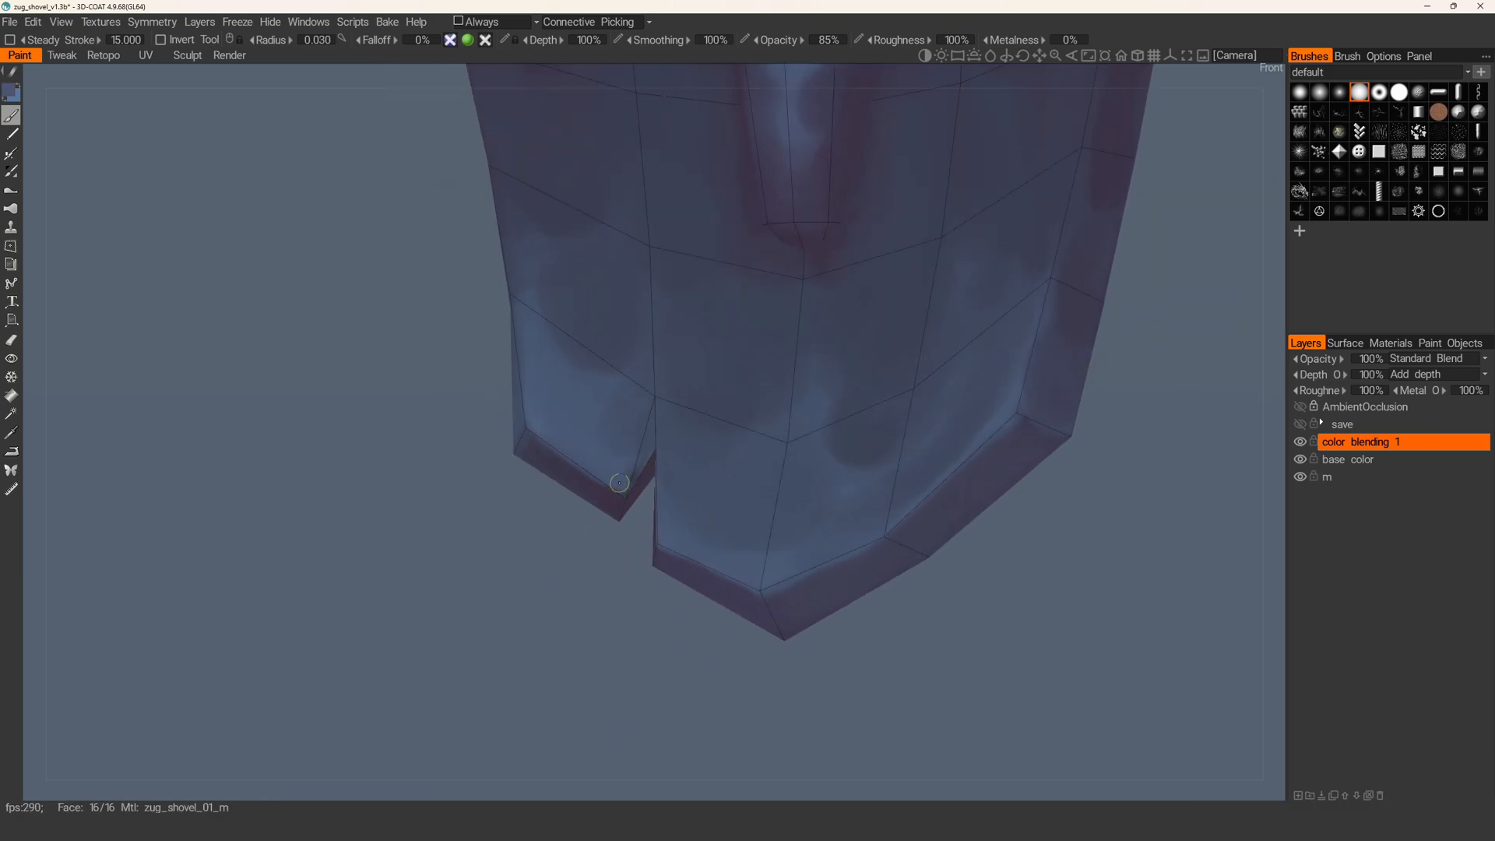
mouse_move(637, 431)
left_mouse_down("alt")
mouse_move(722, 397)
mouse_move(624, 521)
mouse_move(614, 504)
mouse_move(580, 507)
left_mouse_up("alt")
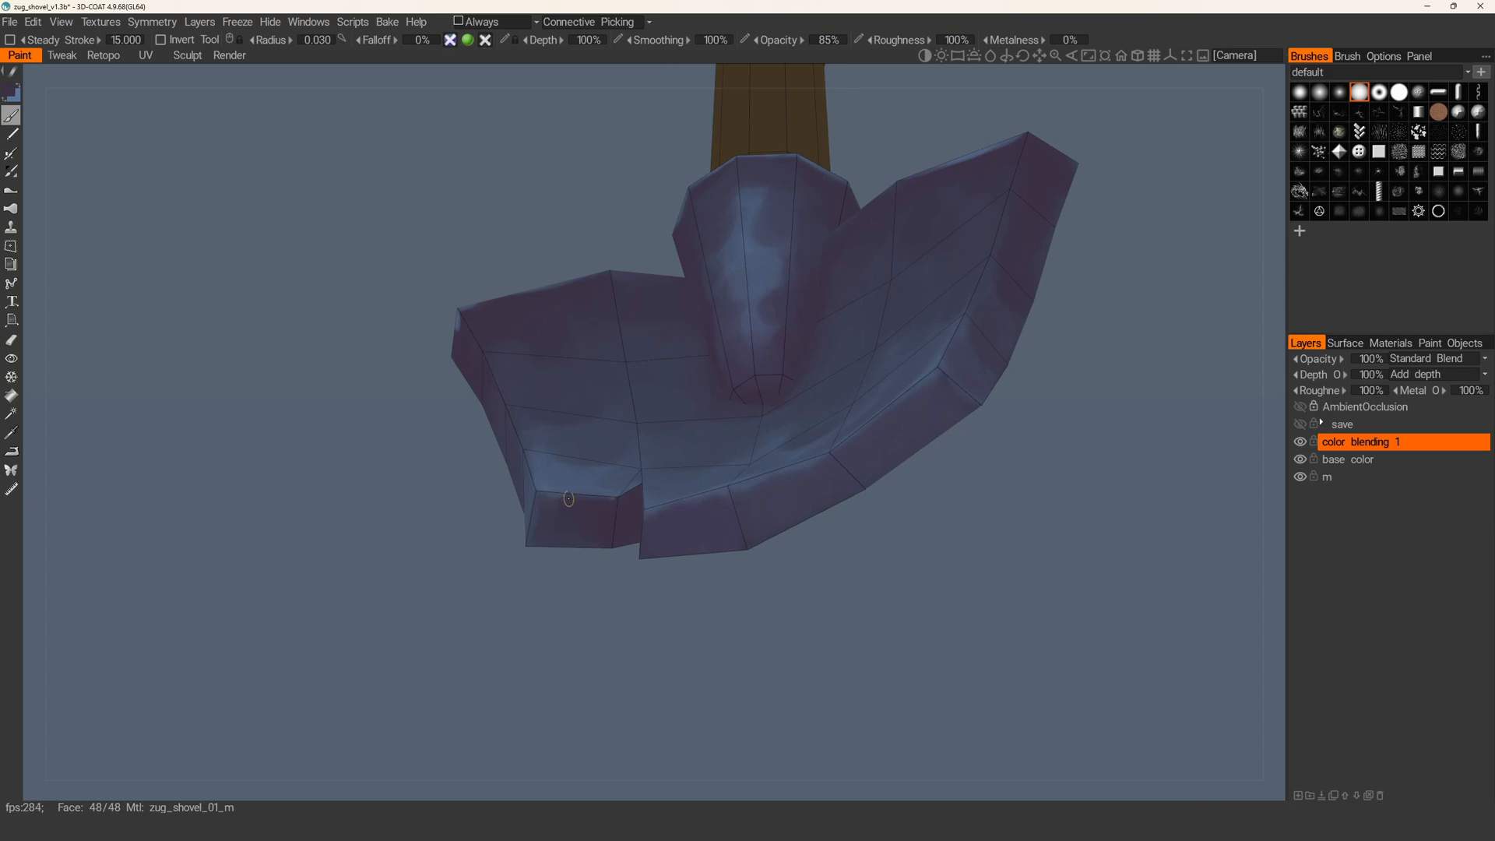
mouse_move(576, 514)
left_mouse_down("alt")
mouse_move(584, 600)
mouse_move(724, 535)
mouse_move(550, 498)
mouse_move(667, 521)
mouse_move(576, 468)
mouse_move(711, 521)
mouse_move(704, 574)
mouse_move(755, 511)
mouse_move(771, 613)
mouse_move(755, 471)
mouse_move(690, 474)
mouse_move(680, 430)
mouse_move(624, 512)
mouse_move(624, 654)
left_mouse_up("alt")
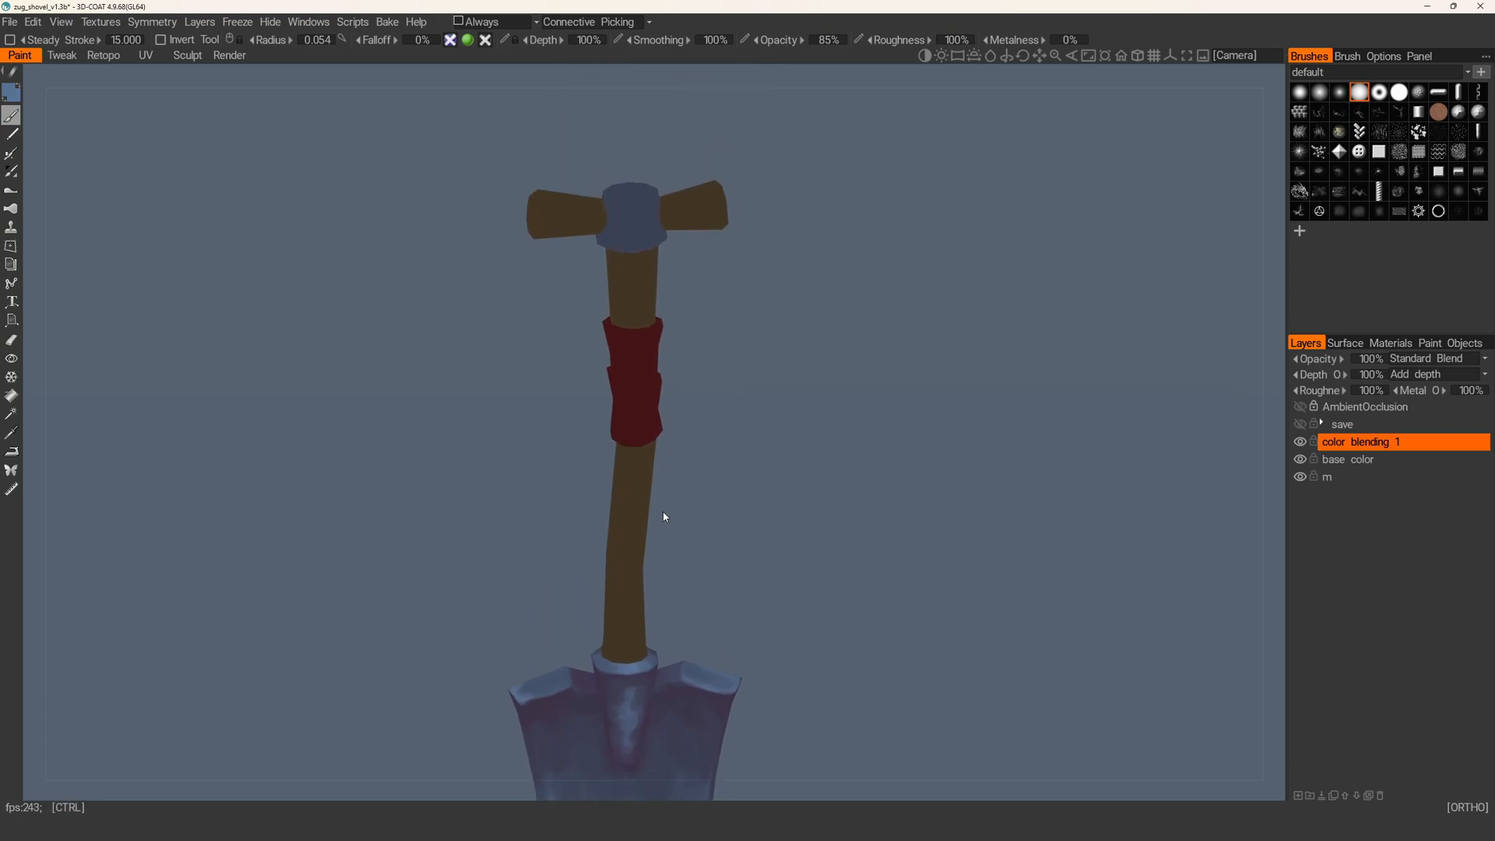
- Set the brush radius to about 0.078 and shade the handle's metal cap in dark purple around the crossbar grip and lower rim
right_click_drag(712, 575, 725, 591, "alt")
left_click_drag(726, 591, 757, 510, "alt")
left_click_drag(649, 512, 789, 484, "alt")
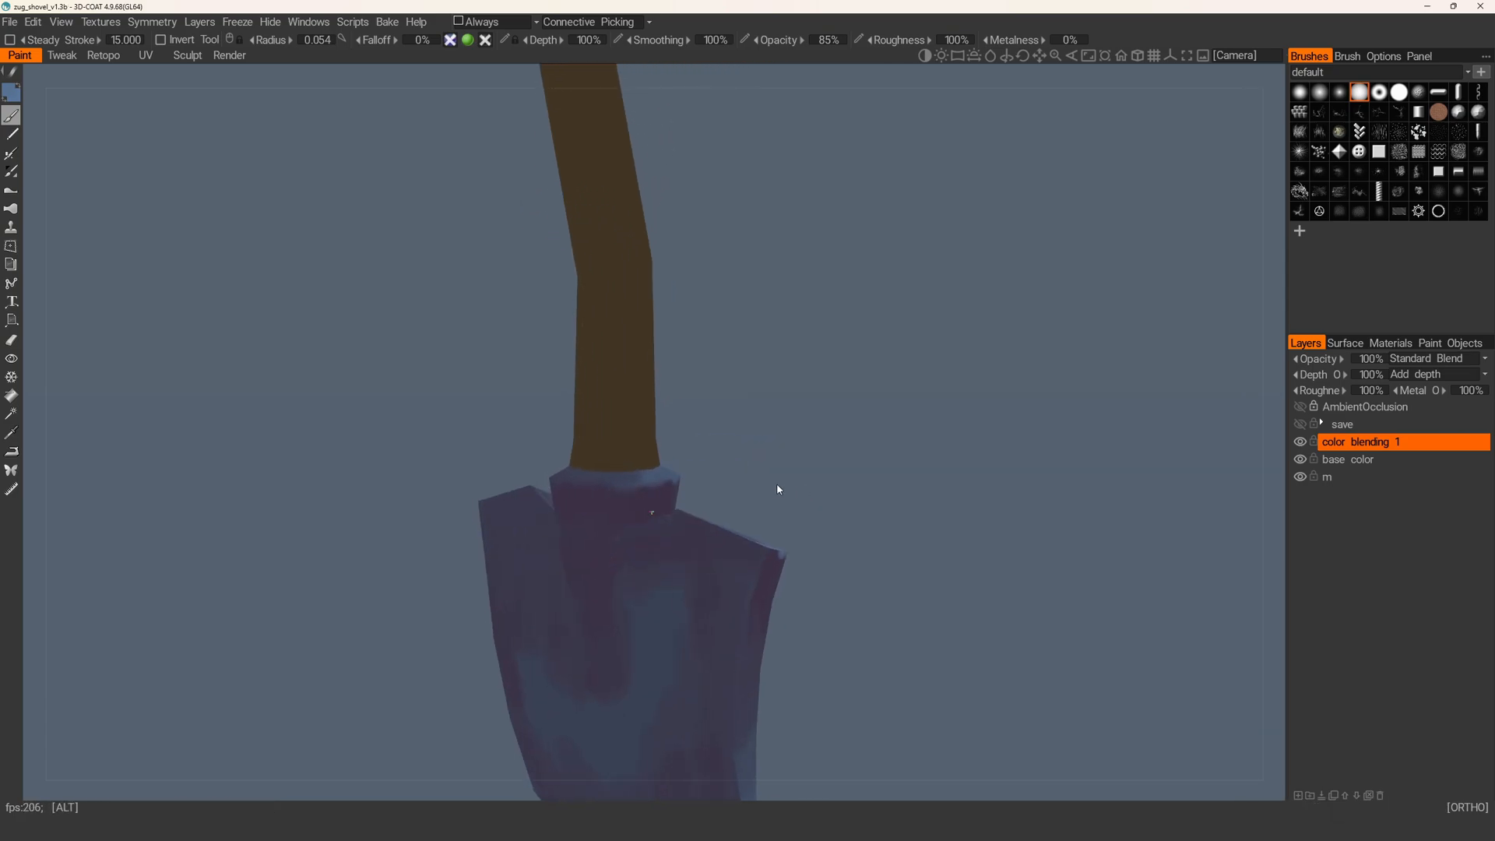
mouse_move(652, 537)
left_mouse_down("alt")
mouse_move(756, 567)
mouse_move(825, 545)
left_mouse_up("alt")
right_click_drag(826, 545, 691, 331, "alt")
middle_click_drag(691, 330, 628, 464, "alt")
left_click_drag(628, 464, 839, 409, "alt")
key("w")
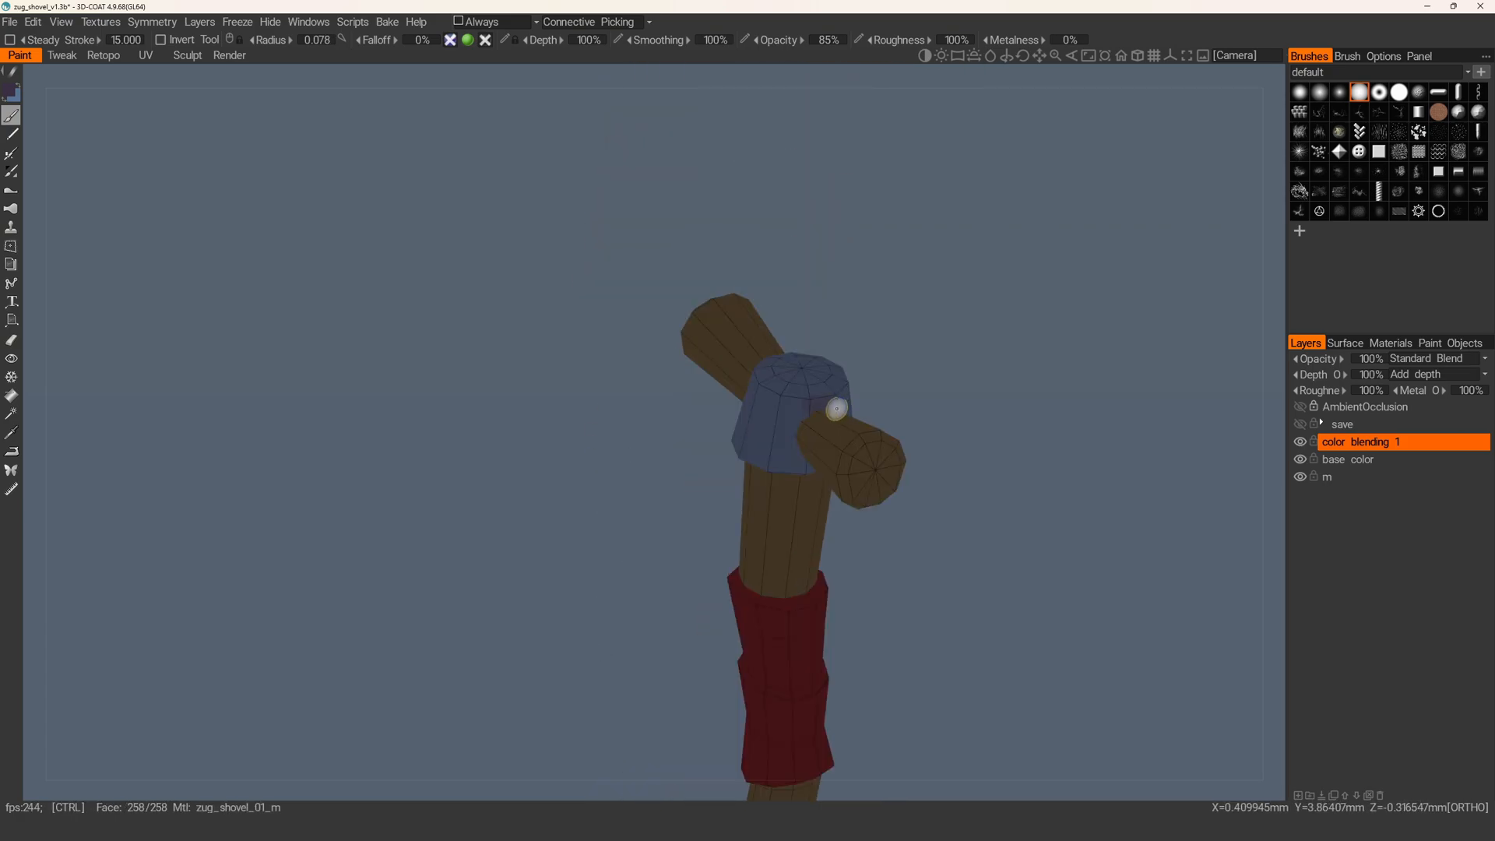
mouse_move(789, 452)
left_mouse_down("alt")
mouse_move(797, 427)
mouse_move(809, 486)
mouse_move(663, 476)
mouse_move(669, 492)
left_mouse_up("alt")
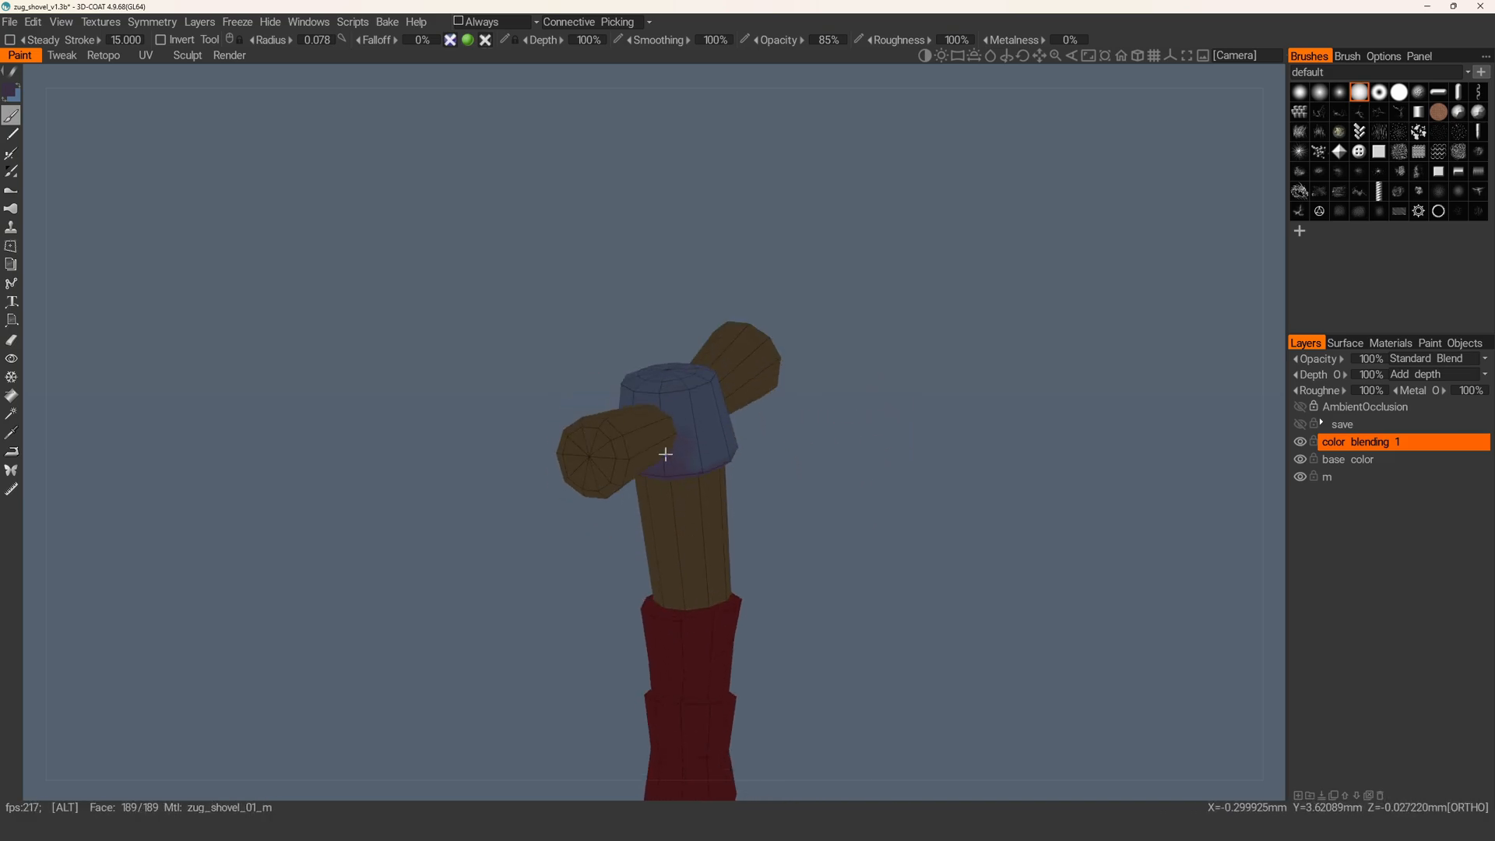
- Cover the back of the handle's metal cap in dark purple
left_click_drag(658, 403, 623, 403, "alt")
mouse_move(626, 401)
left_mouse_down()
mouse_move(618, 457)
mouse_move(645, 437)
mouse_move(628, 477)
mouse_move(588, 487)
mouse_move(558, 393)
mouse_move(538, 424)
left_mouse_up()
key("ctrl+z")
mouse_move(522, 475)
left_mouse_down()
mouse_move(537, 475)
mouse_move(557, 424)
left_mouse_up()
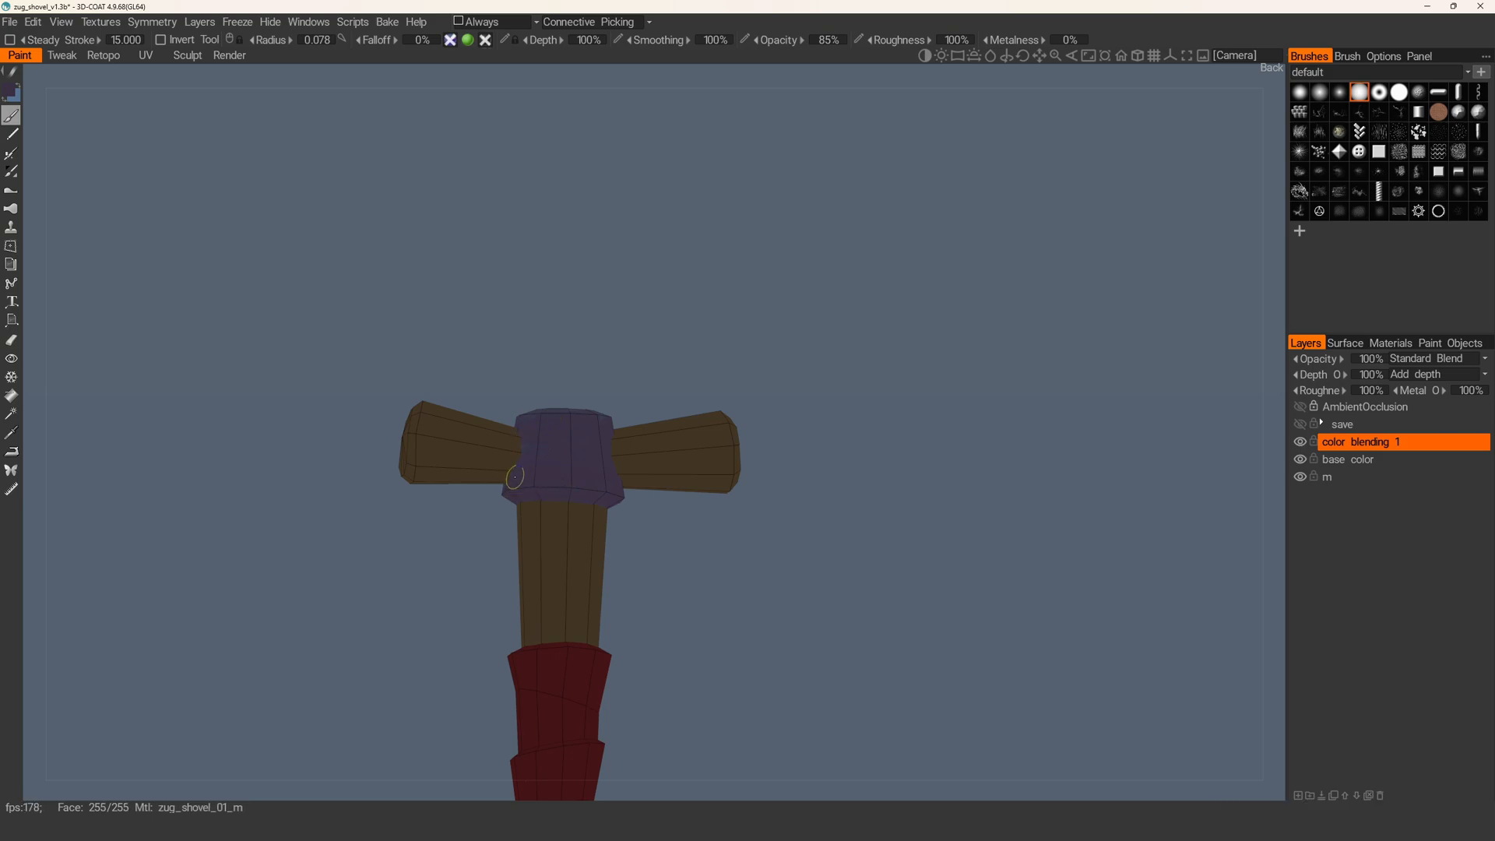
mouse_move(528, 495)
left_mouse_down("alt")
mouse_move(814, 498)
mouse_move(740, 444)
mouse_move(601, 468)
mouse_move(631, 469)
mouse_move(601, 448)
mouse_move(619, 401)
mouse_move(621, 467)
left_mouse_up("alt")
- Set the brush radius to about 0.071 and paint light blue highlights on the front of the handle's metal cap
right_click_drag(623, 398, 593, 405)
mouse_move(593, 407)
left_mouse_down()
mouse_move(641, 397)
mouse_move(594, 408)
left_mouse_up()
right_click_drag(590, 405, 600, 405)
mouse_move(594, 404)
left_mouse_down()
mouse_move(651, 390)
mouse_move(577, 376)
mouse_move(600, 369)
mouse_move(603, 335)
left_mouse_up()
key("w")
mouse_move(638, 441)
left_mouse_down()
mouse_move(634, 425)
mouse_move(695, 469)
left_mouse_up()
key("v")
key("v")
key("v")
- Blend picked light and dark blues over the metal cap's top face and rims
mouse_move(592, 413)
left_mouse_down()
mouse_move(580, 465)
mouse_move(661, 414)
mouse_move(657, 470)
mouse_move(591, 464)
mouse_move(598, 433)
mouse_move(581, 441)
mouse_move(608, 444)
left_mouse_up()
key("v")
key("v")
key("v")
key("v")
key("v")
key("v")
key("v")
key("v")
key("v")
mouse_move(607, 444)
right_mouse_down("alt")
mouse_move(581, 434)
mouse_move(574, 455)
right_mouse_up("alt")
mouse_move(574, 455)
left_mouse_down("alt")
mouse_move(651, 500)
mouse_move(622, 486)
mouse_move(650, 444)
mouse_move(620, 391)
mouse_move(615, 433)
left_mouse_up("alt")
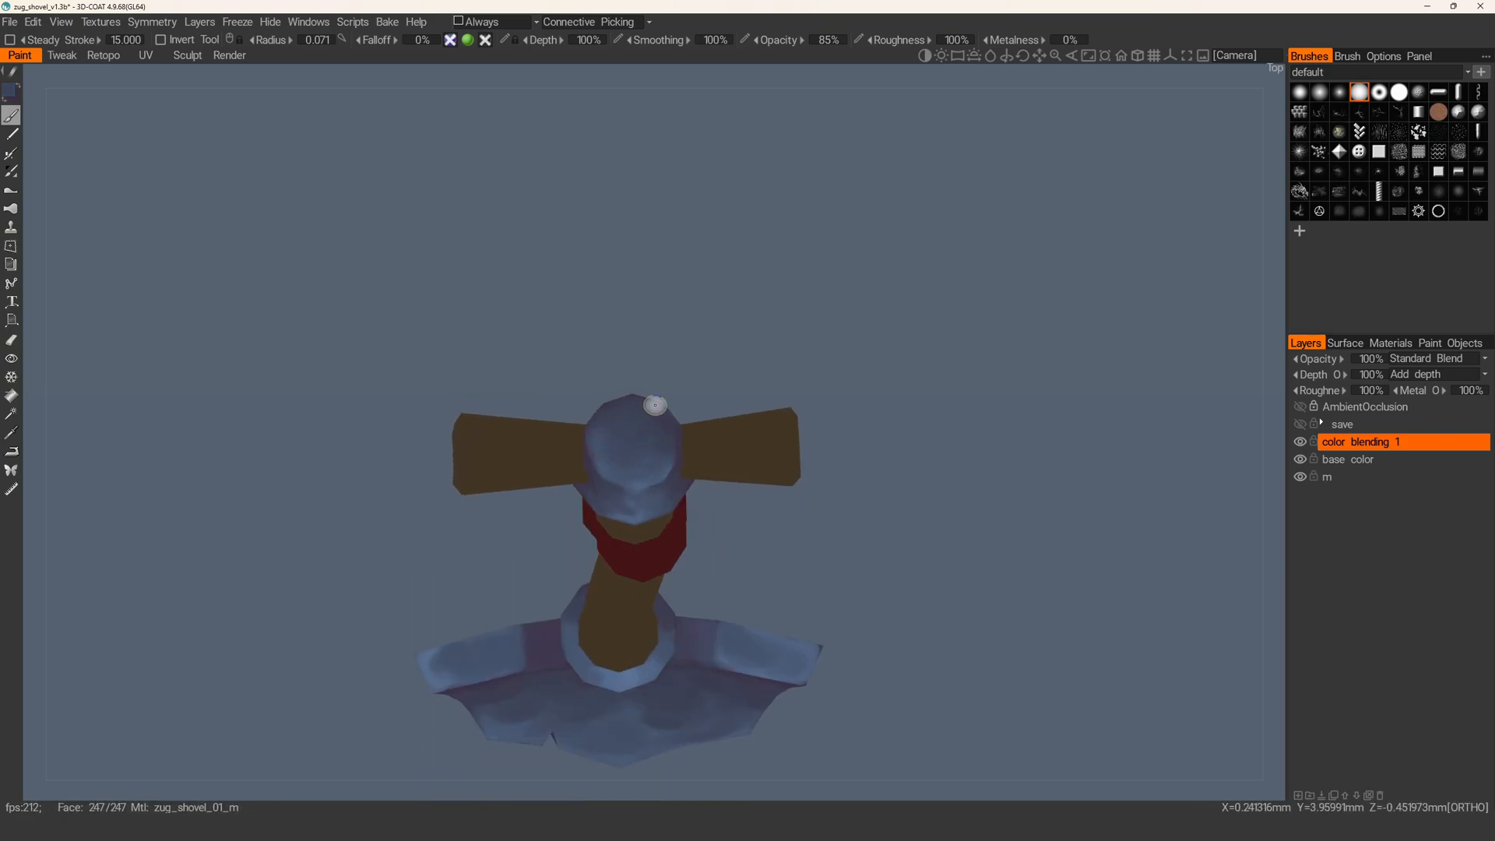
- Soften the transitions between highlight and shadow on the metal cap's front using picked blues
left_click_drag(615, 458, 667, 437, "alt")
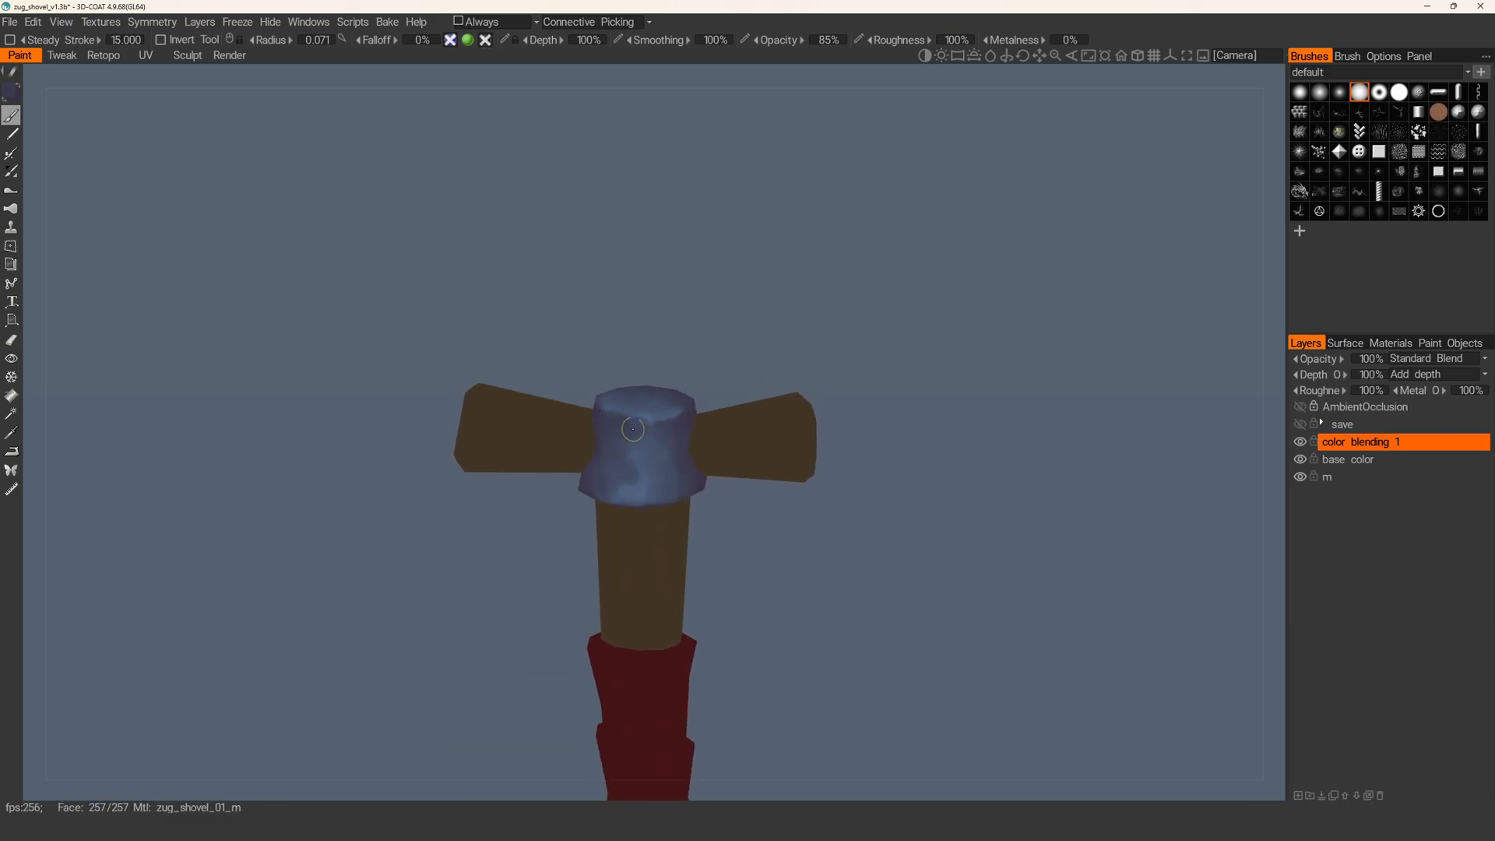
key("v")
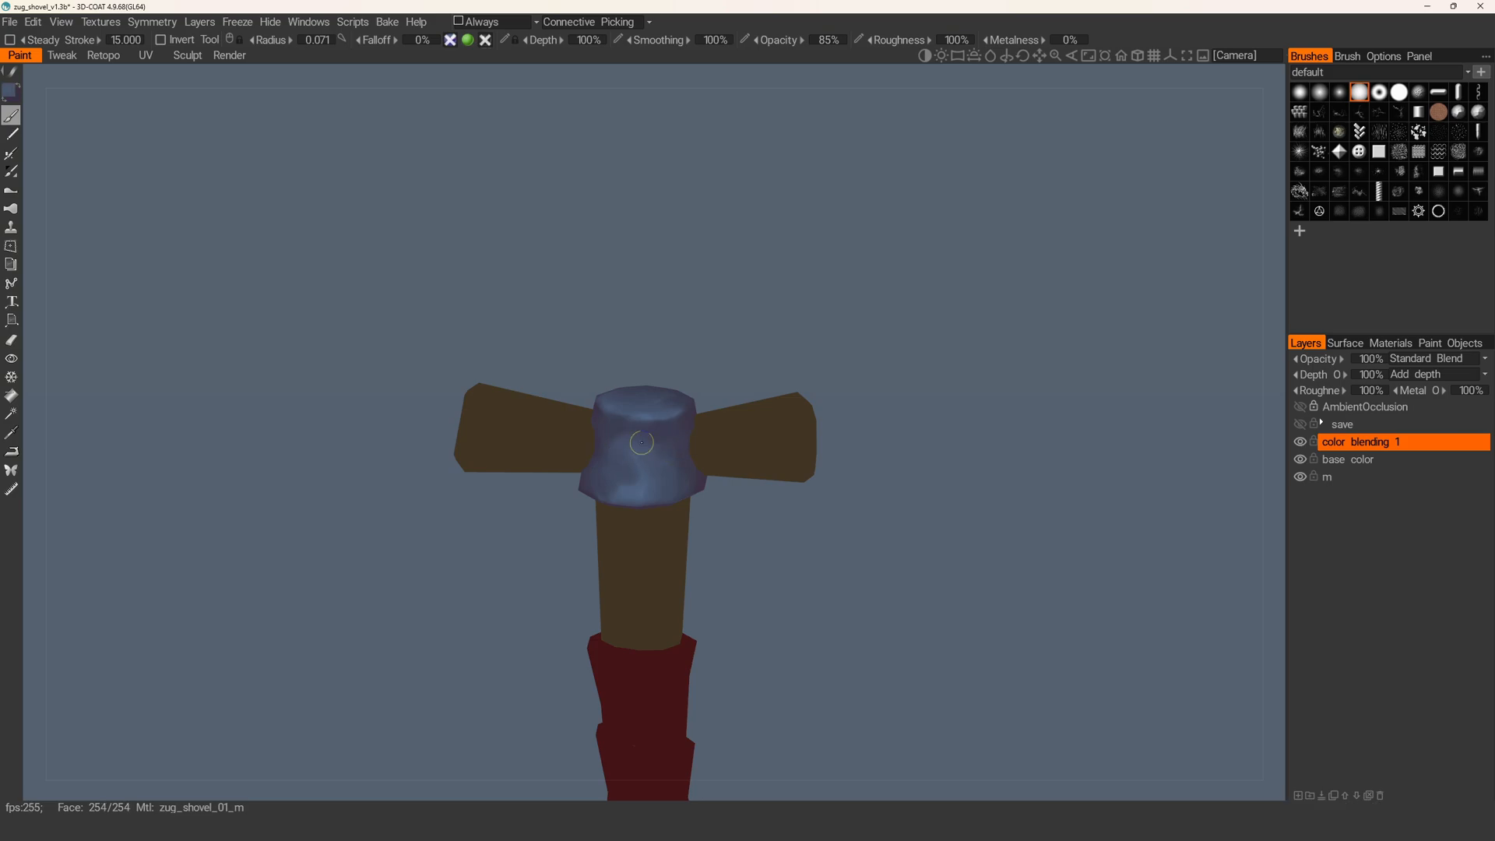
mouse_move(615, 441)
left_mouse_down("alt")
mouse_move(663, 425)
mouse_move(663, 440)
mouse_move(561, 411)
mouse_move(636, 390)
left_mouse_up("alt")
key("bracketleft")
key("bracketleft")
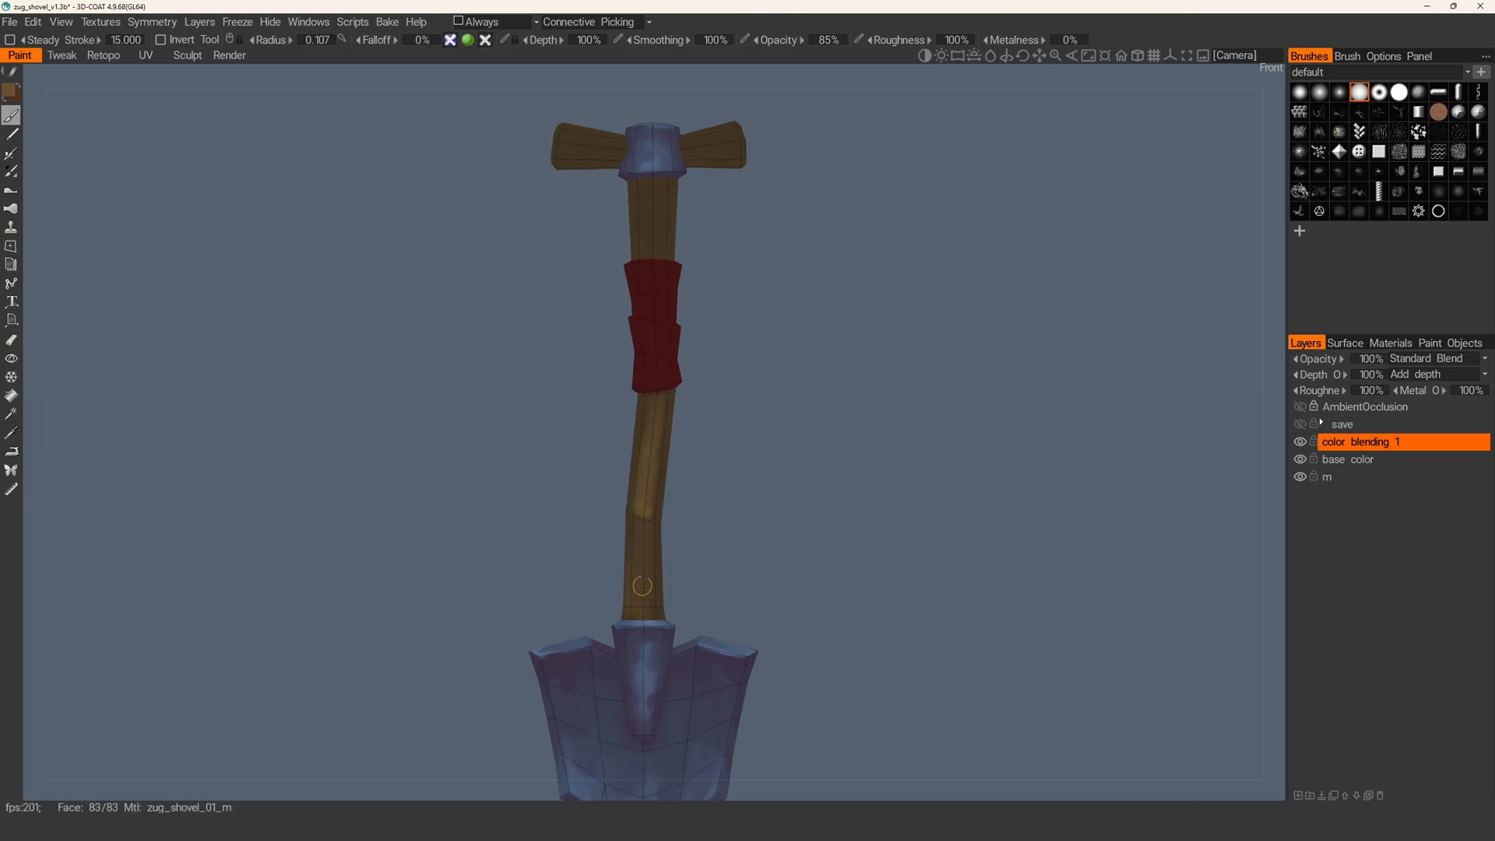
- Paint lighter brown highlights with a brush radius of about 0.107 down the wooden shaft's front, above and below the red wrap
left_click_drag(644, 603, 645, 567)
middle_click_drag(662, 348, 664, 441, "alt")
right_click_drag(664, 348, 647, 324, "alt")
left_click_drag(647, 262, 647, 329)
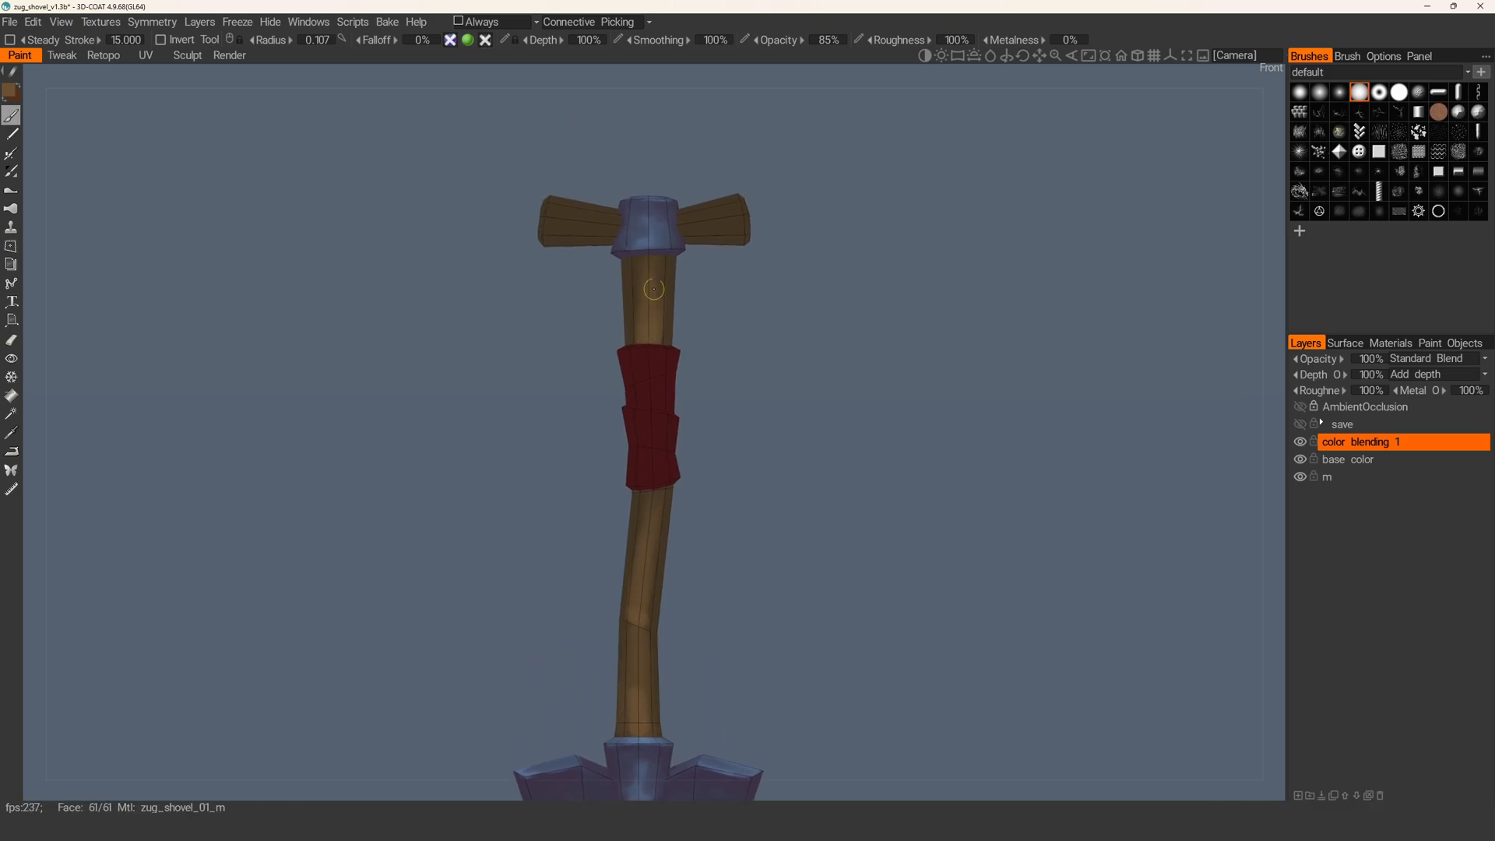
left_click_drag(659, 264, 653, 339)
mouse_move(653, 339)
right_mouse_down("alt")
mouse_move(620, 278)
mouse_move(628, 366)
right_mouse_up("alt")
left_click_drag(628, 366, 654, 373, "alt")
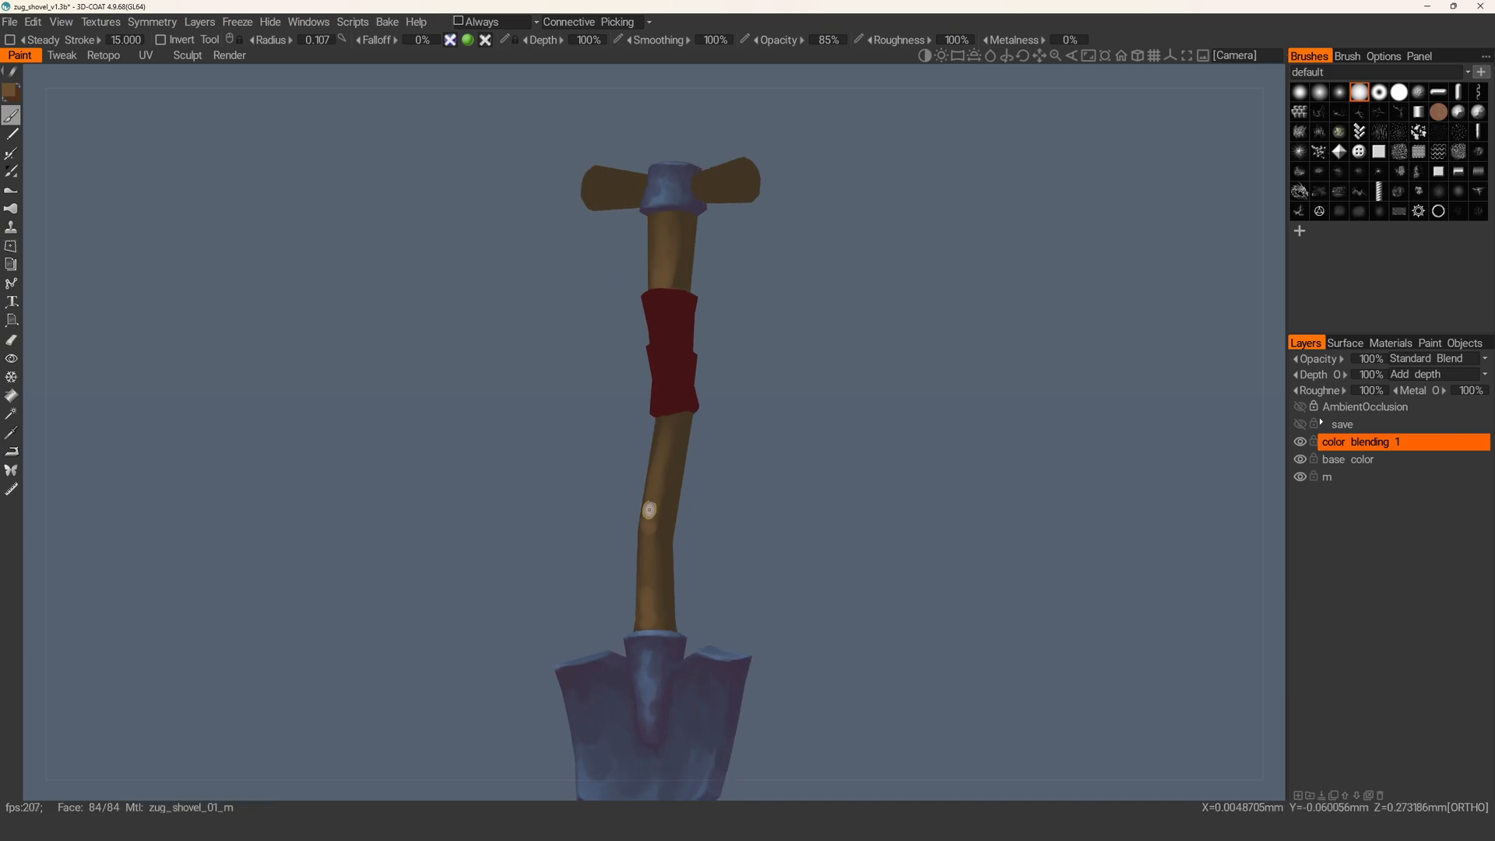
- Paint lighter brown over the tops and end edges of both wooden crossbar grips
left_click_drag(661, 607, 647, 417, "alt")
left_click_drag(641, 530, 713, 320, "alt")
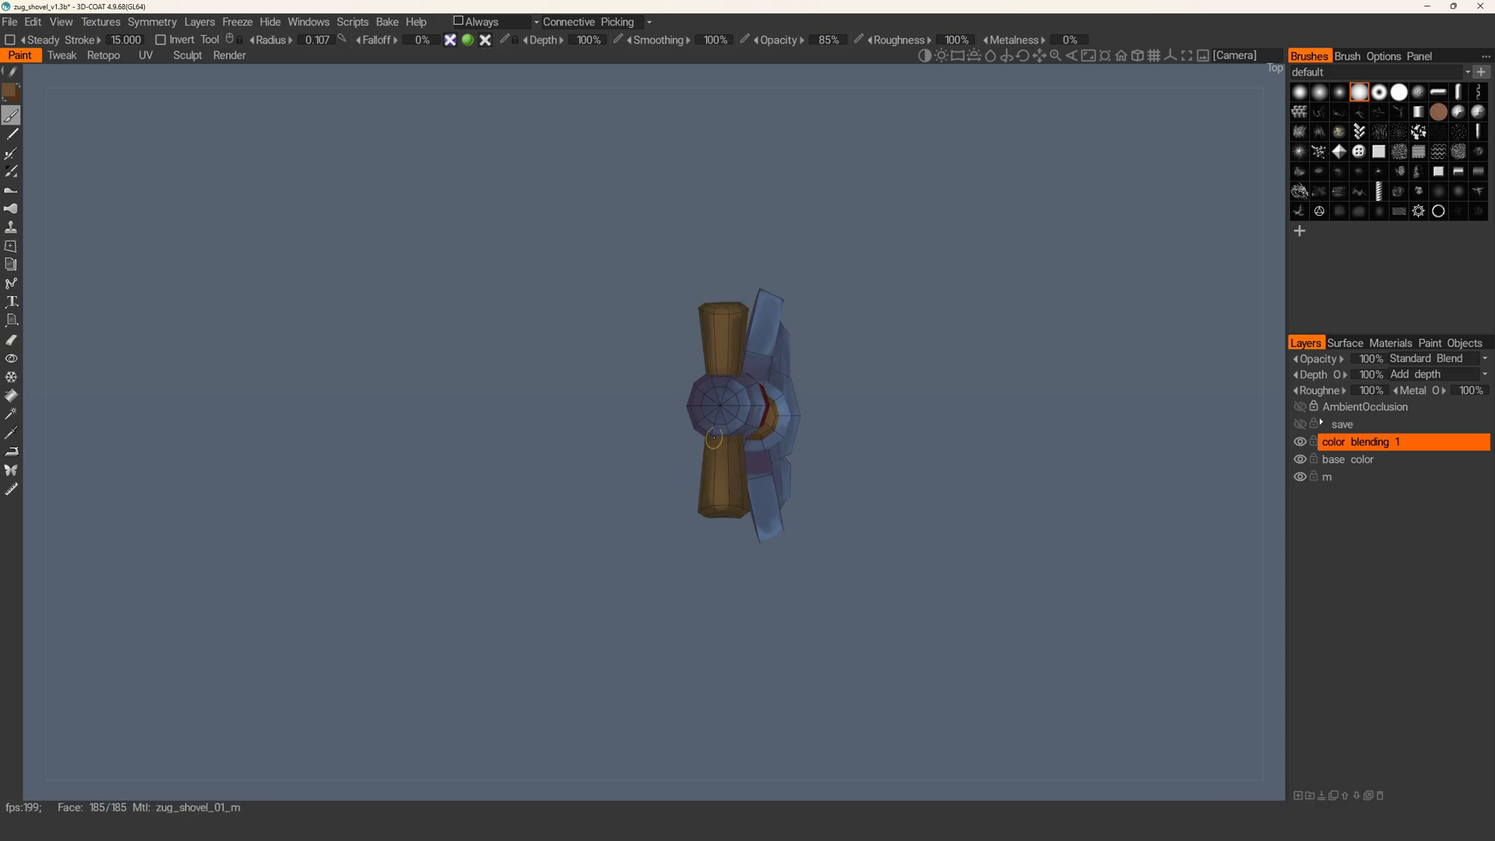
left_click_drag(723, 509, 839, 492, "alt")
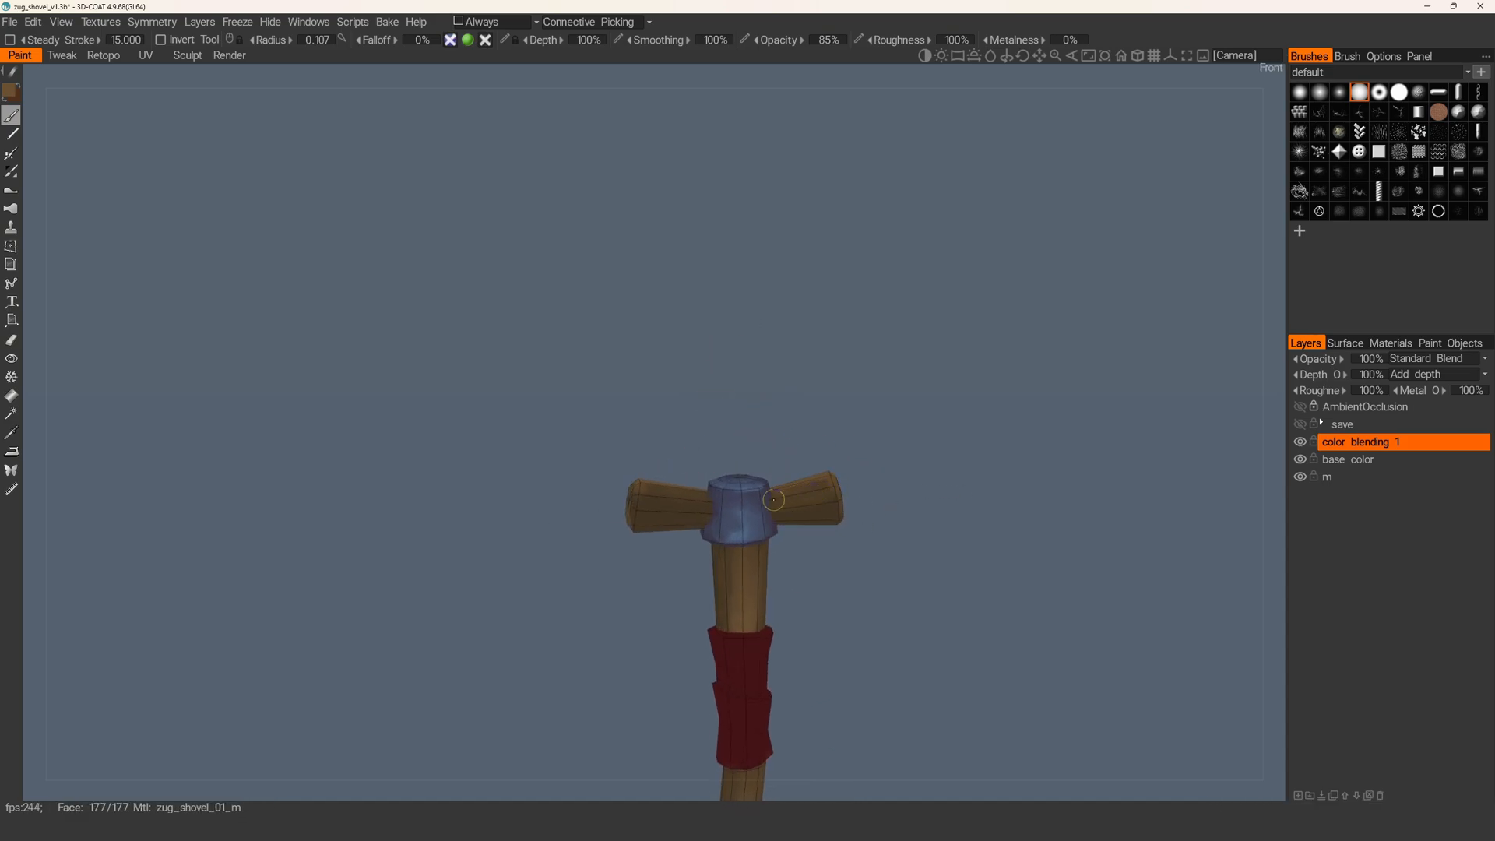
mouse_move(689, 501)
left_mouse_down("alt")
mouse_move(744, 491)
mouse_move(762, 465)
mouse_move(735, 438)
mouse_move(754, 470)
mouse_move(780, 415)
mouse_move(921, 438)
mouse_move(662, 421)
mouse_move(674, 409)
mouse_move(707, 431)
mouse_move(732, 493)
mouse_move(738, 469)
mouse_move(771, 468)
mouse_move(785, 417)
mouse_move(775, 514)
mouse_move(718, 381)
left_mouse_up("alt")
- Set the brush radius to about 0.156 and tint the back of the wooden shaft reddish brown, above and below the wrap
key("[")
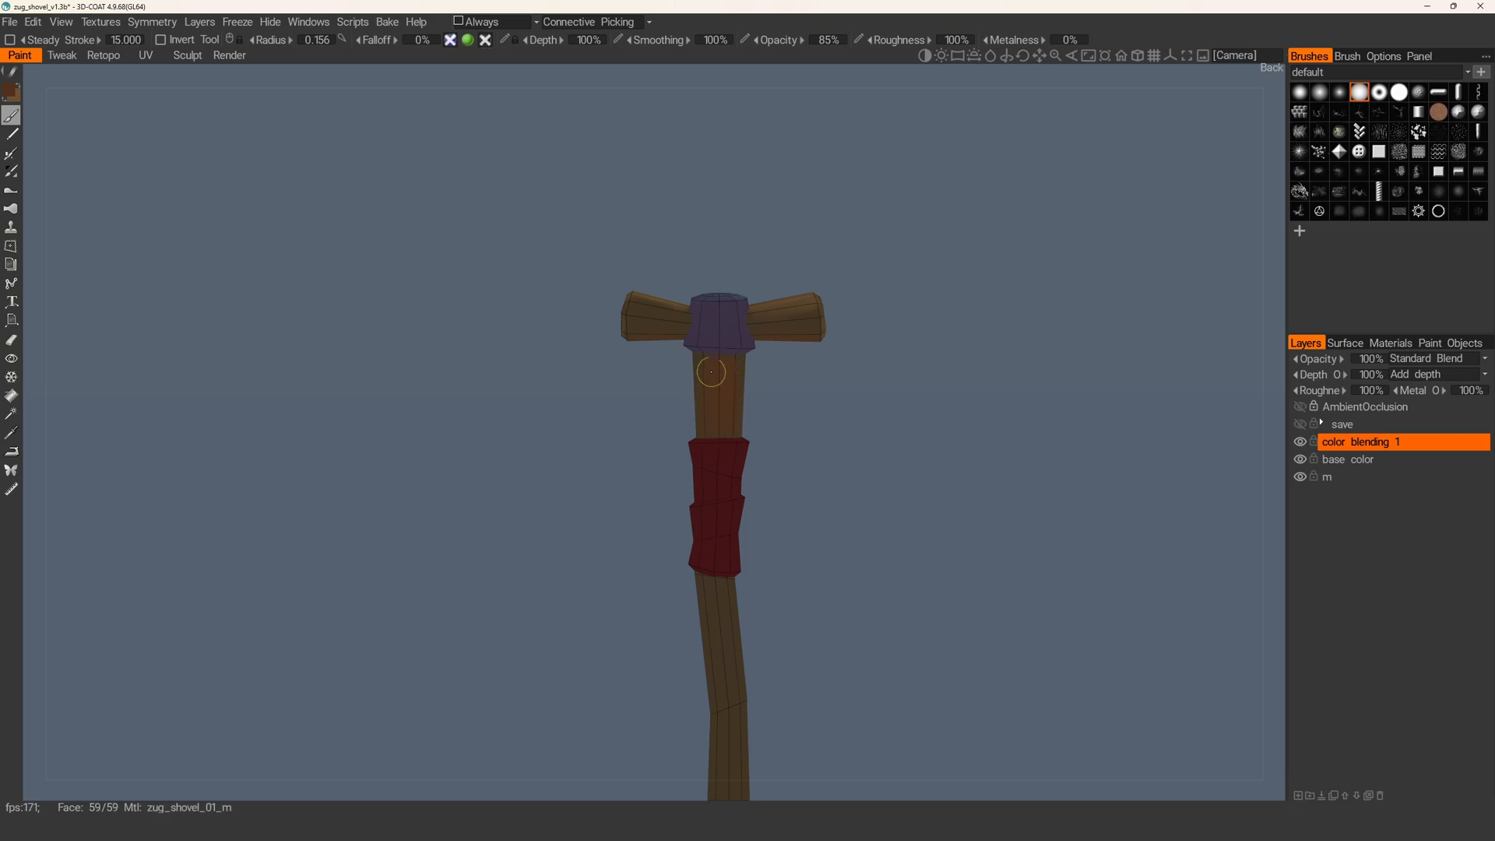
left_click_drag(710, 372, 727, 390, "alt")
middle_click_drag(738, 447, 785, 280, "alt")
left_click_drag(736, 417, 749, 496)
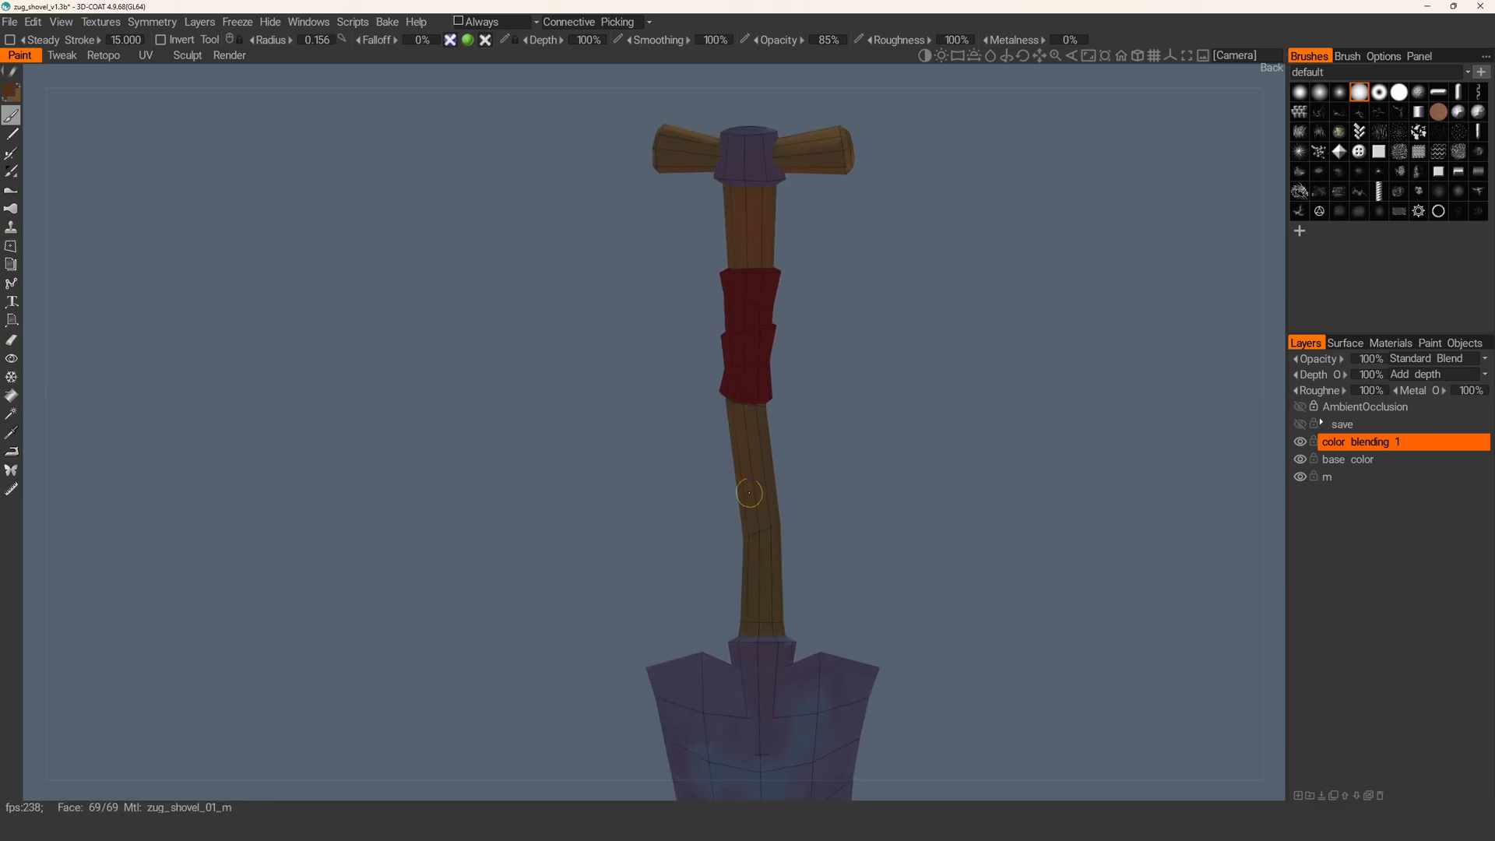
left_click_drag(768, 557, 754, 426, "alt")
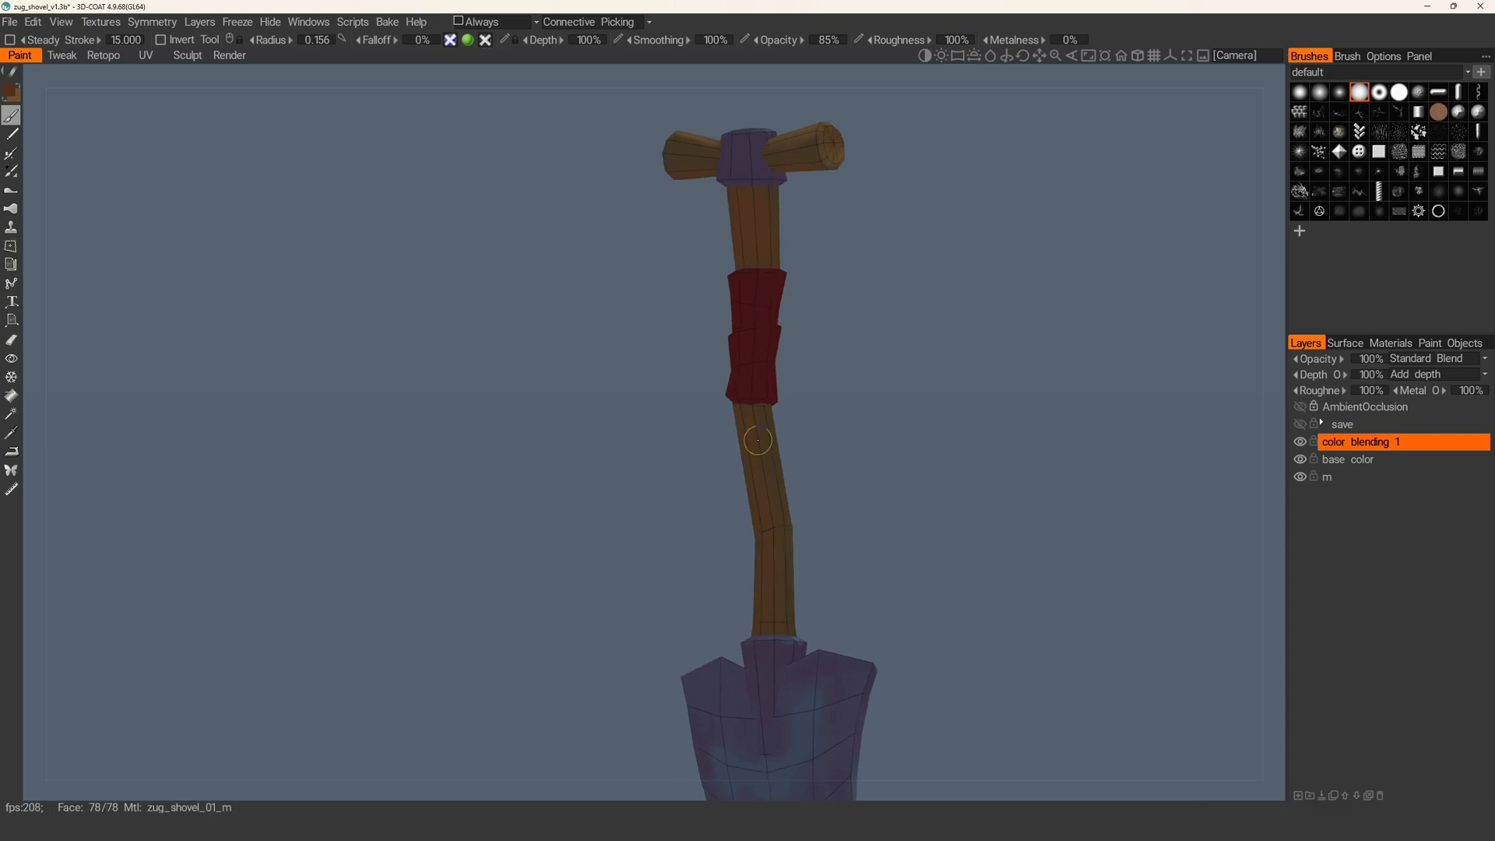
left_click_drag(779, 558, 866, 557, "alt")
mouse_move(750, 625)
left_mouse_down("alt")
mouse_move(787, 493)
mouse_move(741, 550)
mouse_move(974, 581)
mouse_move(761, 567)
mouse_move(701, 473)
mouse_move(744, 474)
mouse_move(717, 267)
mouse_move(605, 254)
mouse_move(584, 484)
mouse_move(613, 488)
mouse_move(610, 558)
mouse_move(714, 494)
mouse_move(404, 417)
mouse_move(735, 421)
left_mouse_up("alt")
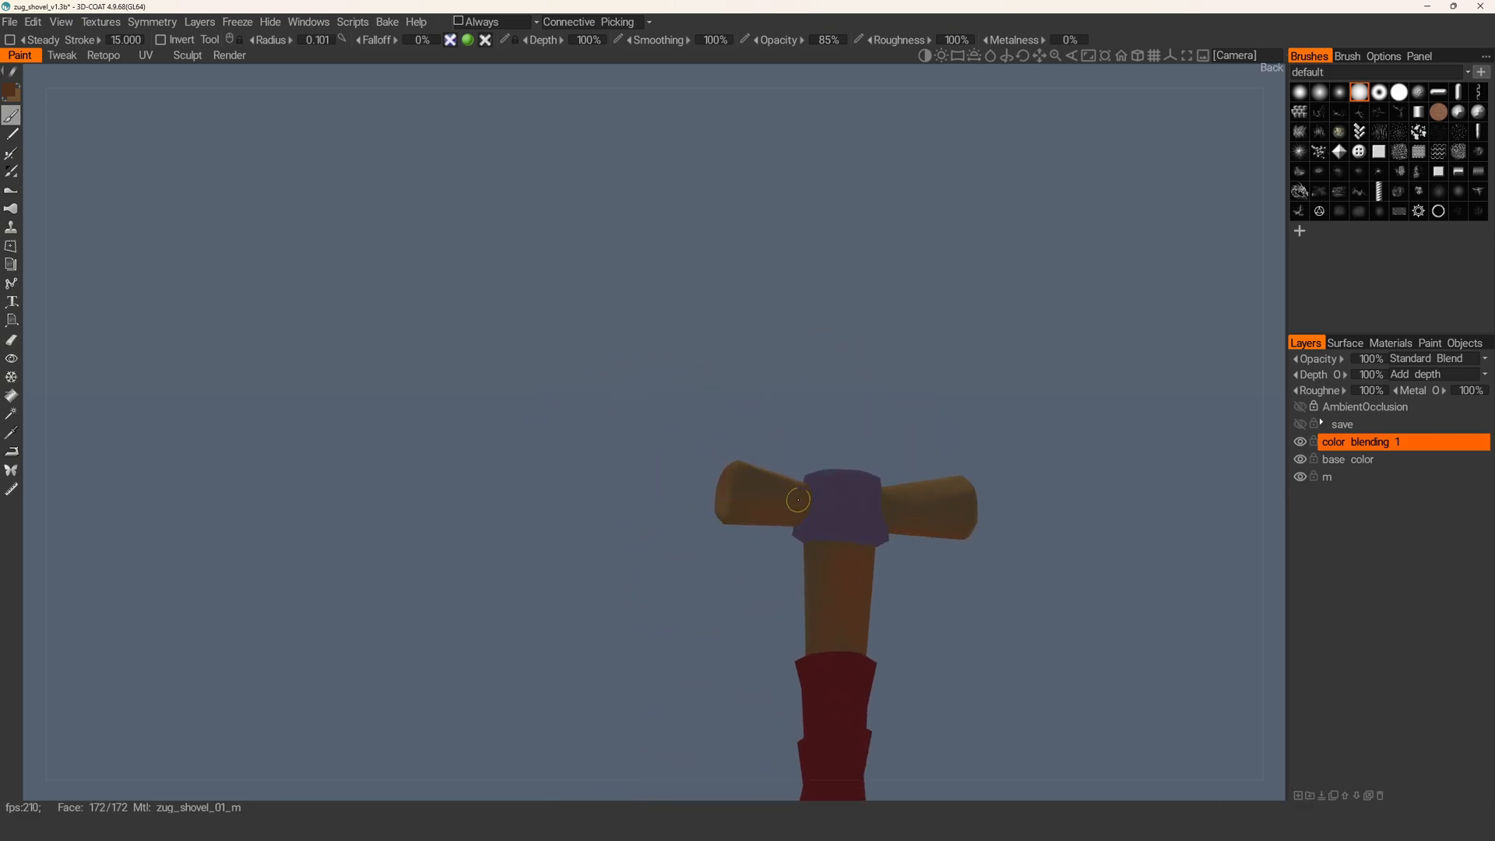
- Tint the crossbar grips reddish brown at a radius of about 0.101, and brighten the upper shaft's front at about 0.117
left_click_drag(777, 501, 898, 517, "alt")
left_click_drag(833, 569, 737, 547, "alt")
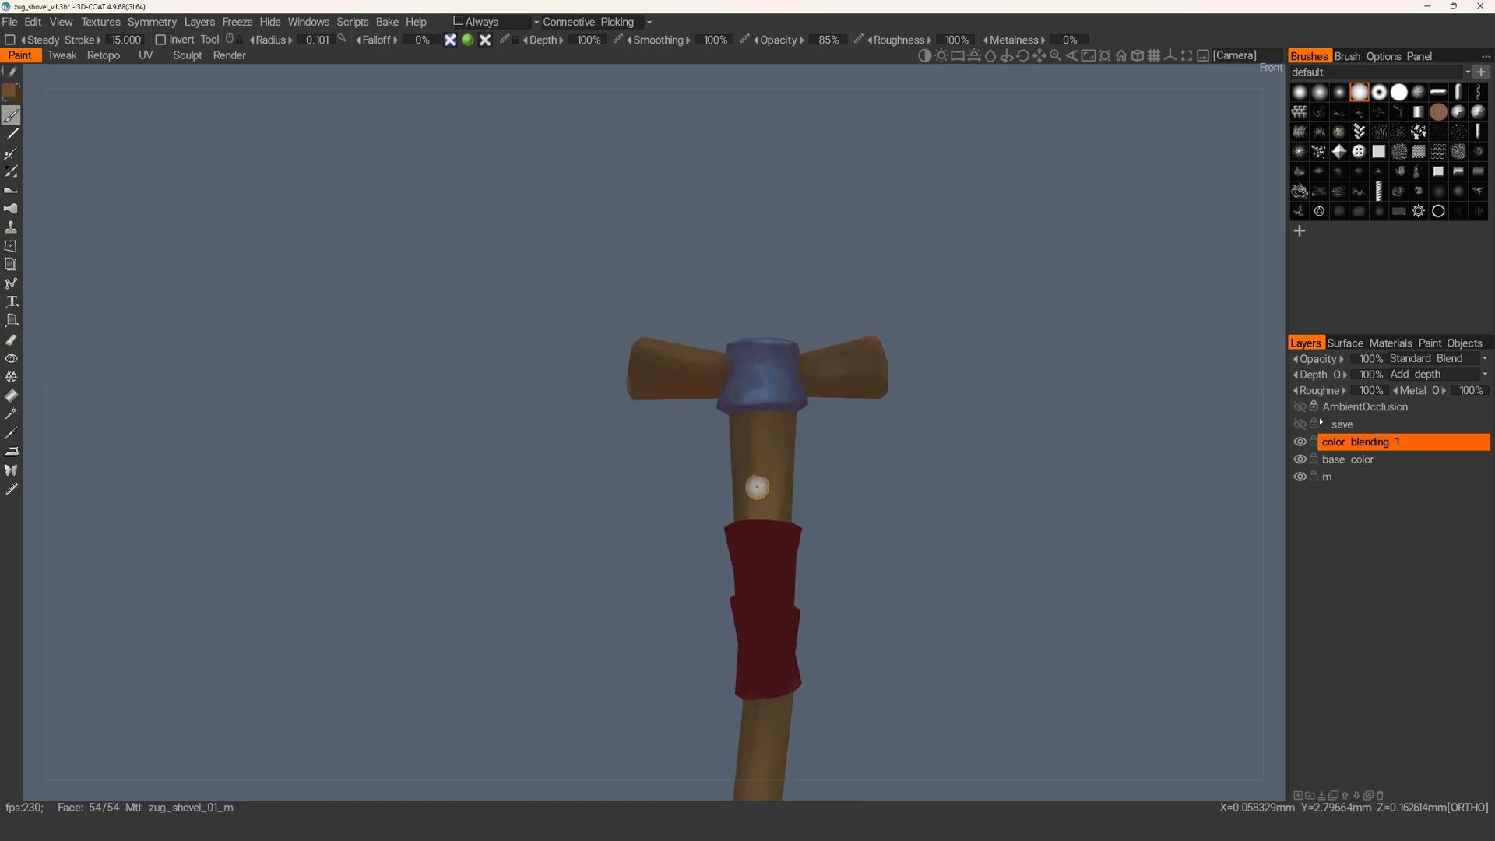
key("]")
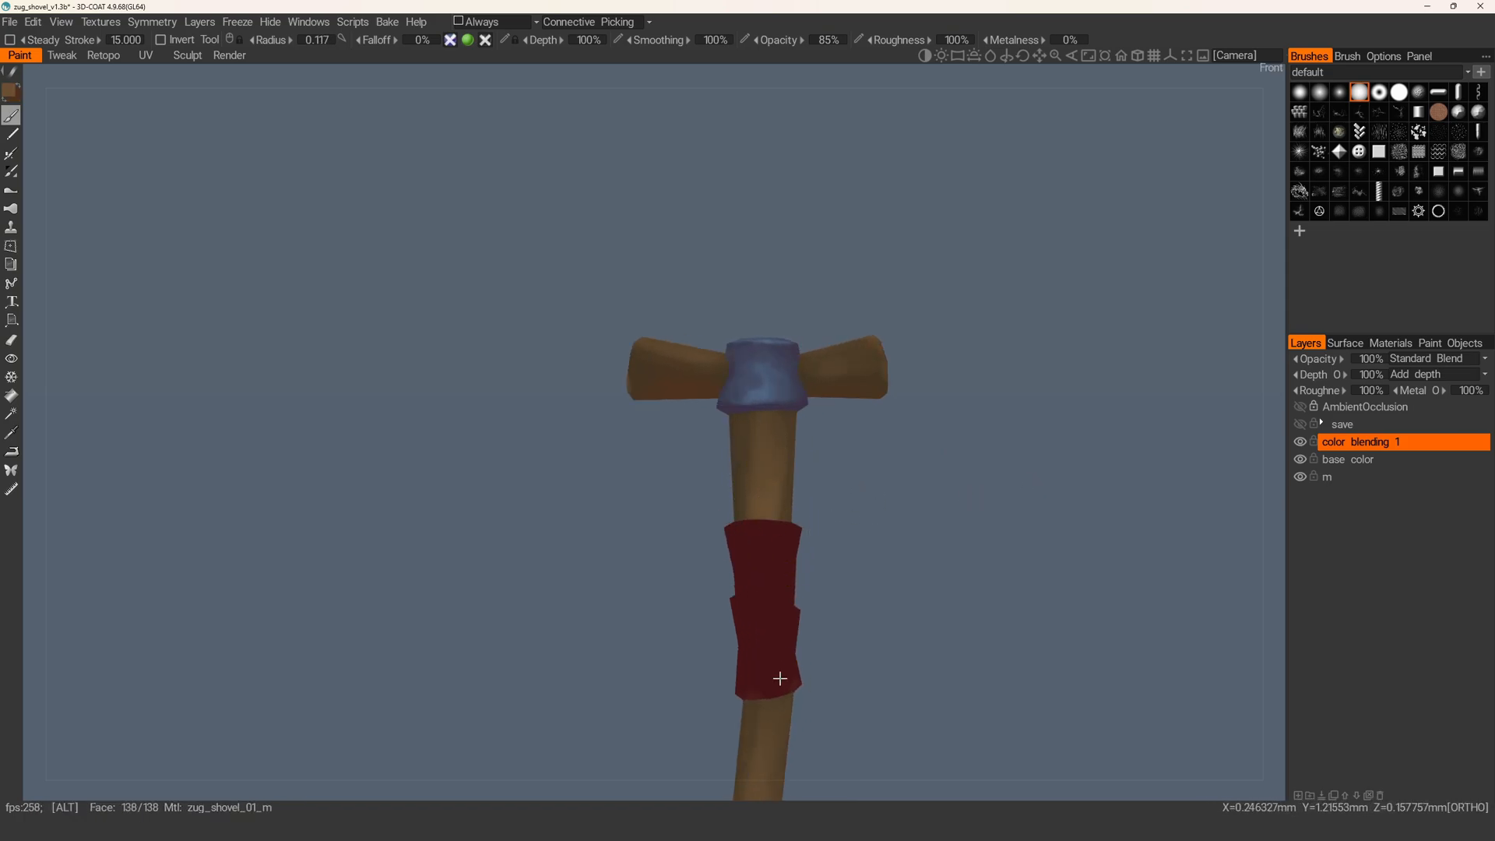
middle_click_drag(785, 674, 746, 433, "alt")
right_click_drag(745, 433, 686, 392, "alt")
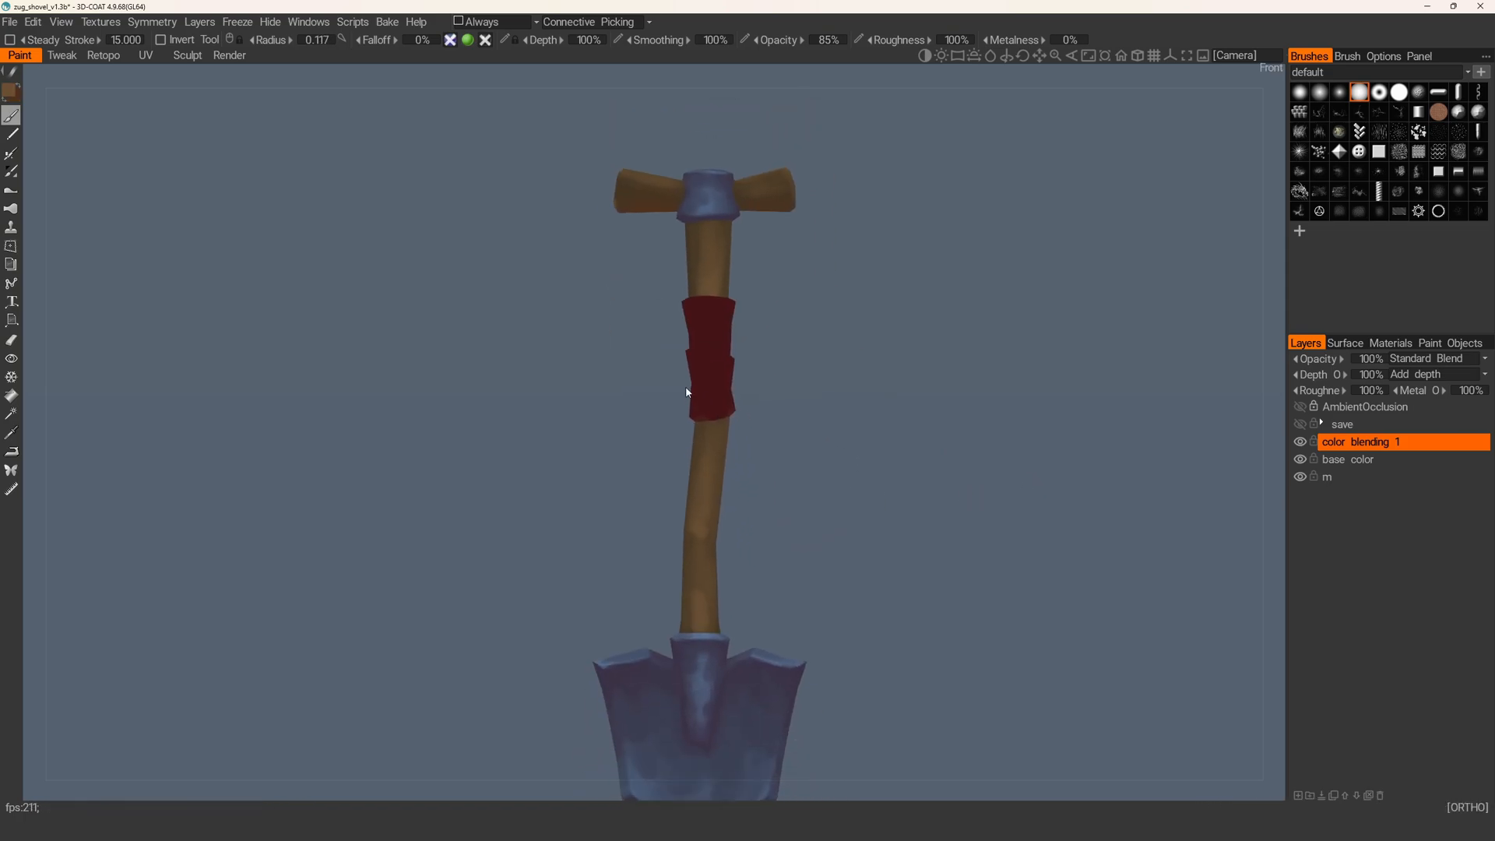
- Hide the red wrap geometry to expose the wooden shaft beneath it
left_click(11, 358)
left_click(711, 318)
right_click_drag(714, 317, 643, 368, "alt")
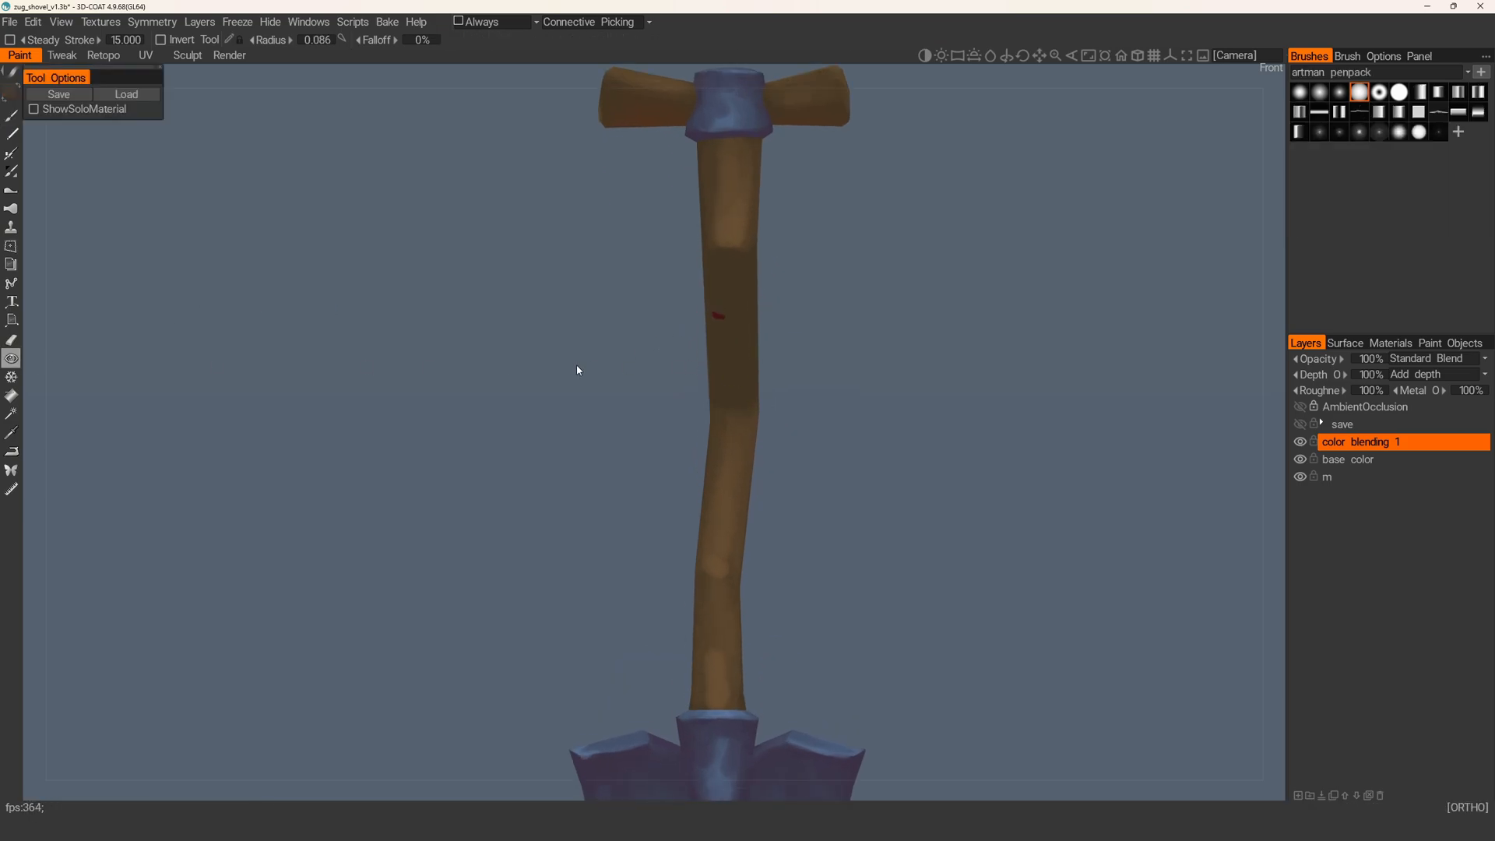
- Return to the brush and paint lighter brown over the exposed middle section of the shaft's front
key("1")
middle_click_drag(784, 312, 752, 363, "alt")
right_click_drag(753, 364, 678, 334, "alt")
key("bracketright")
key("bracketright")
left_click_drag(690, 315, 694, 453)
right_click_drag(674, 601, 694, 502, "alt")
middle_click_drag(693, 391, 652, 462, "alt")
key("bracketleft")
key("bracketleft")
- Blend picked browns across the shaft's middle and lower front with a brush radius of about 0.089
mouse_move(670, 431)
left_mouse_down("alt")
mouse_move(636, 394)
mouse_move(537, 381)
left_mouse_up("alt")
key("v")
mouse_move(674, 365)
left_mouse_down("alt")
mouse_move(661, 307)
mouse_move(685, 312)
left_mouse_up("alt")
key("v")
mouse_move(657, 313)
left_mouse_down()
mouse_move(655, 334)
mouse_move(711, 330)
mouse_move(693, 376)
mouse_move(684, 335)
mouse_move(711, 337)
mouse_move(682, 413)
mouse_move(703, 540)
mouse_move(691, 408)
left_mouse_up()
mouse_move(672, 526)
left_mouse_down("alt")
mouse_move(676, 413)
mouse_move(682, 499)
left_mouse_up("alt")
key("v")
mouse_move(675, 556)
left_mouse_down("alt")
mouse_move(674, 447)
mouse_move(684, 541)
left_mouse_up("alt")
left_click_drag(673, 477, 685, 412, "alt")
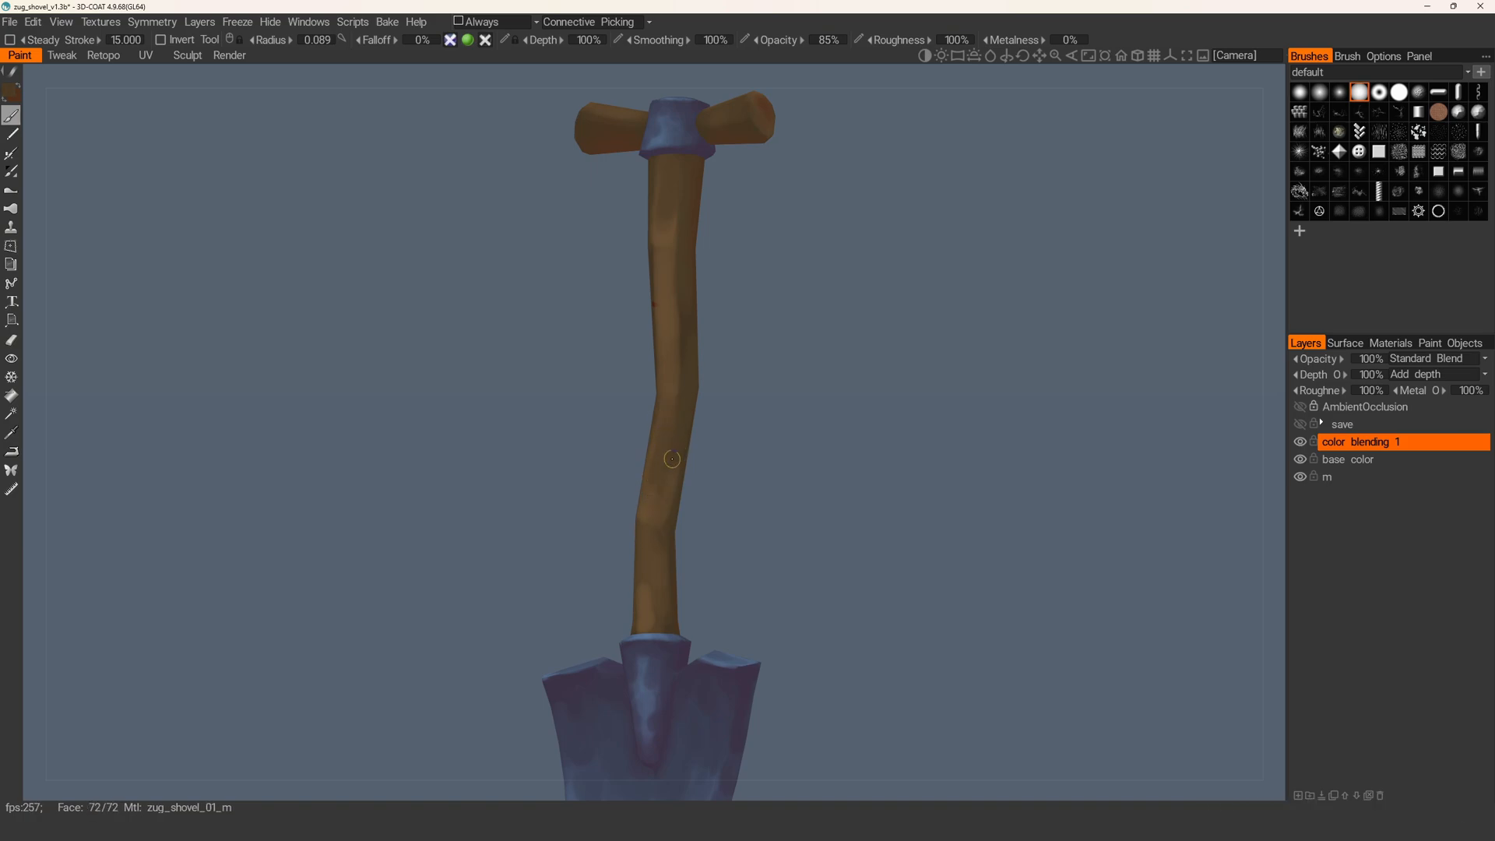
- Shade the side of the wooden shaft in reddish brown along its full length, blending it toward the front
left_click_drag(666, 490, 648, 483, "alt")
left_click_drag(672, 431, 606, 287, "alt")
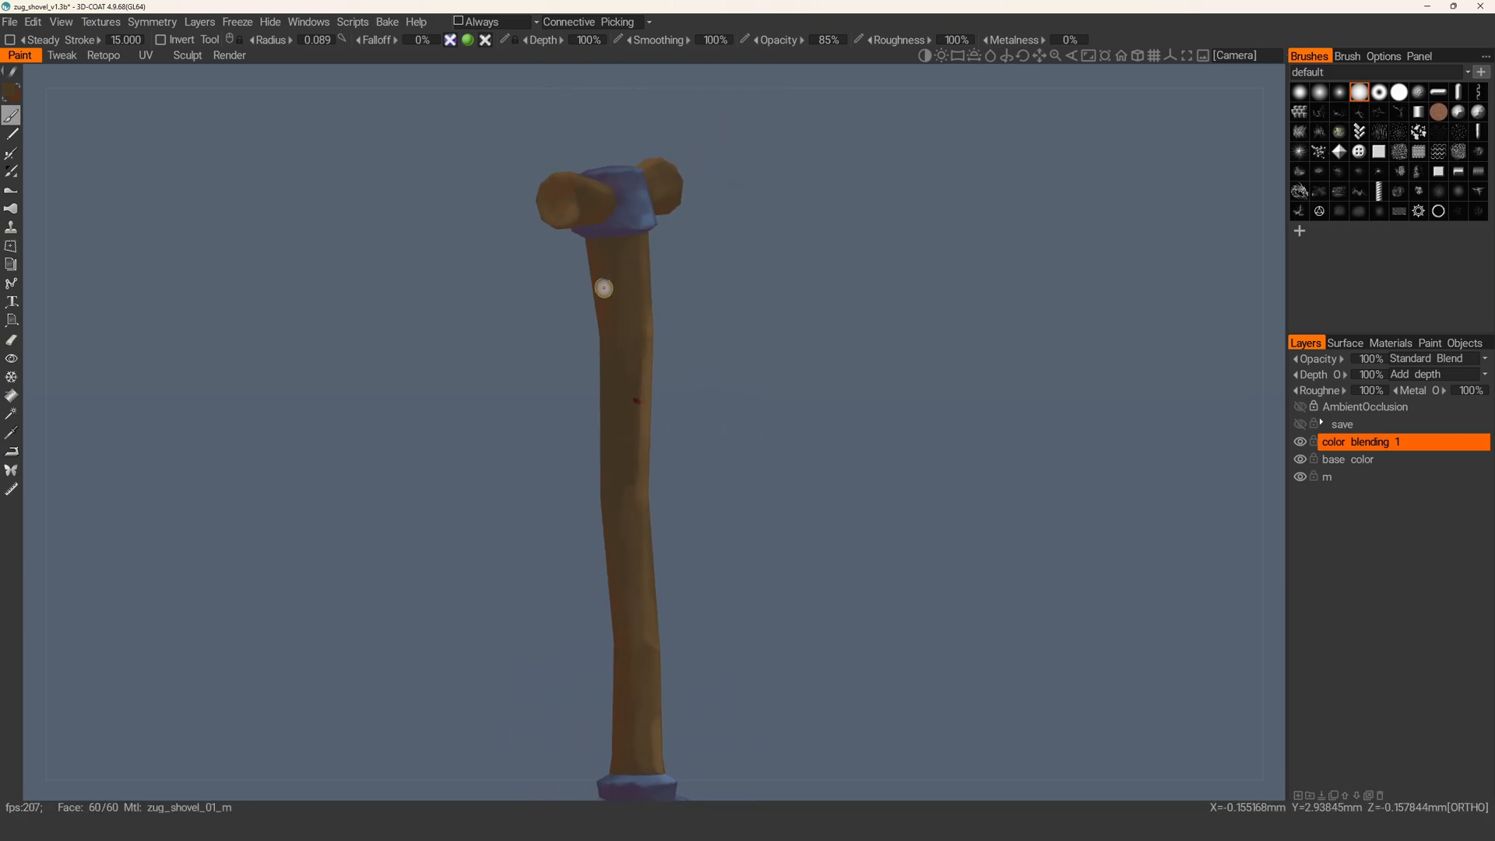
left_click_drag(607, 392, 627, 416, "alt")
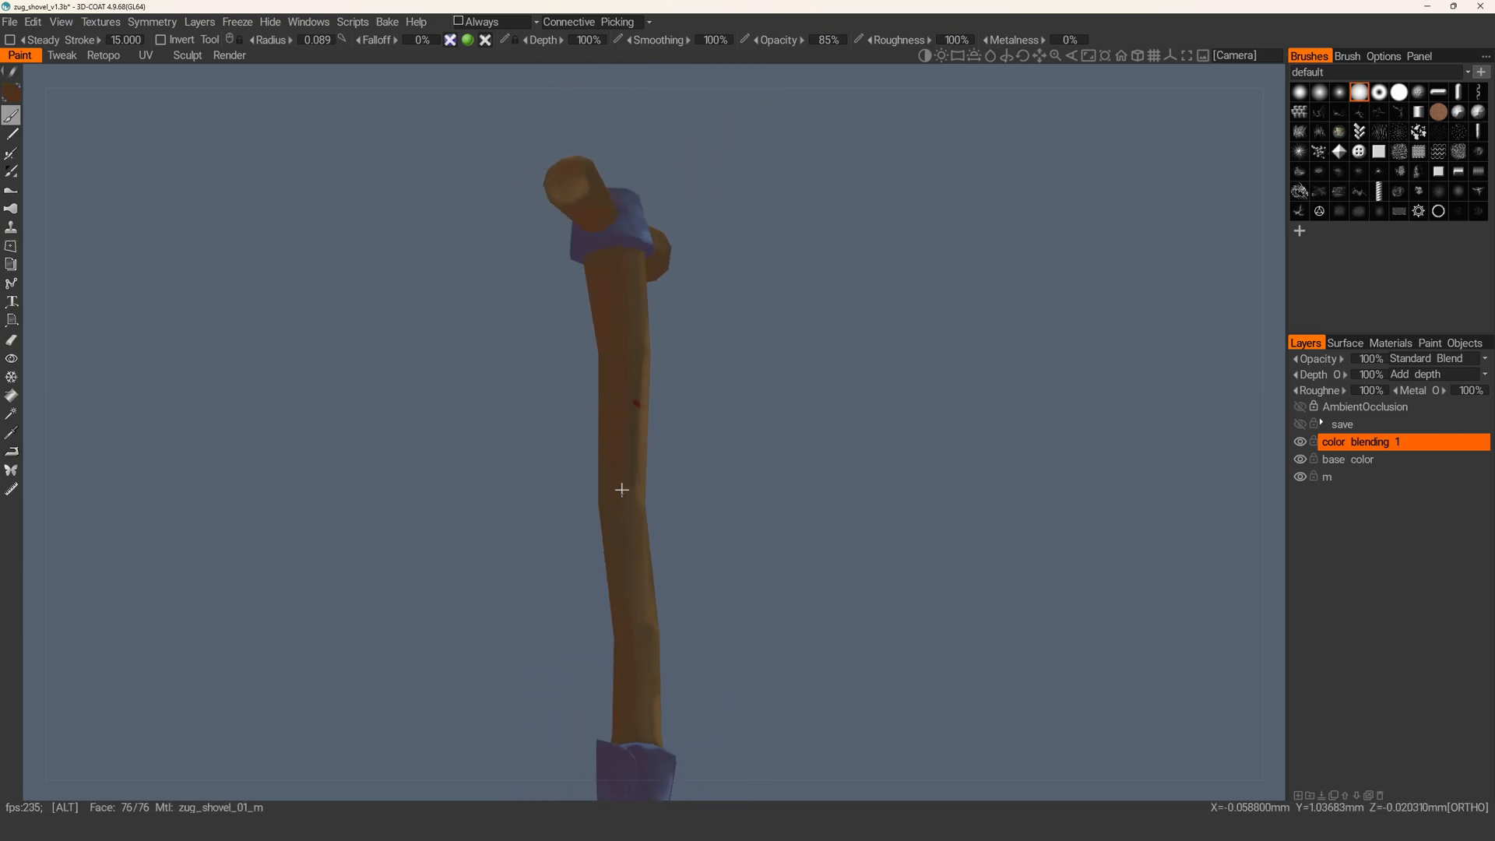
left_click_drag(623, 502, 612, 471, "alt")
middle_click_drag(614, 485, 625, 385, "alt")
left_click_drag(640, 571, 625, 532, "alt")
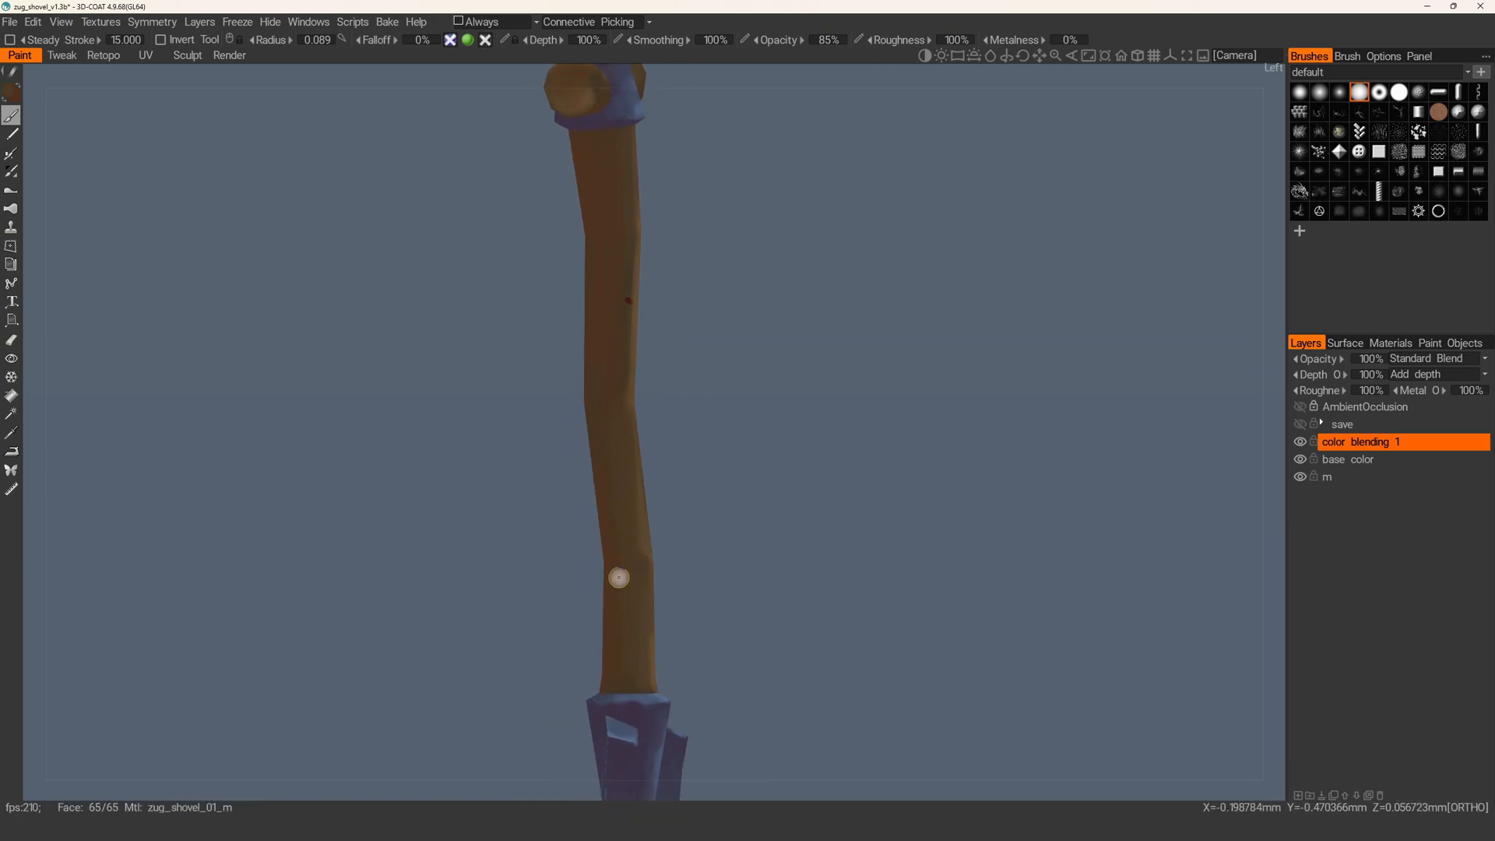
left_click_drag(631, 585, 653, 621, "alt")
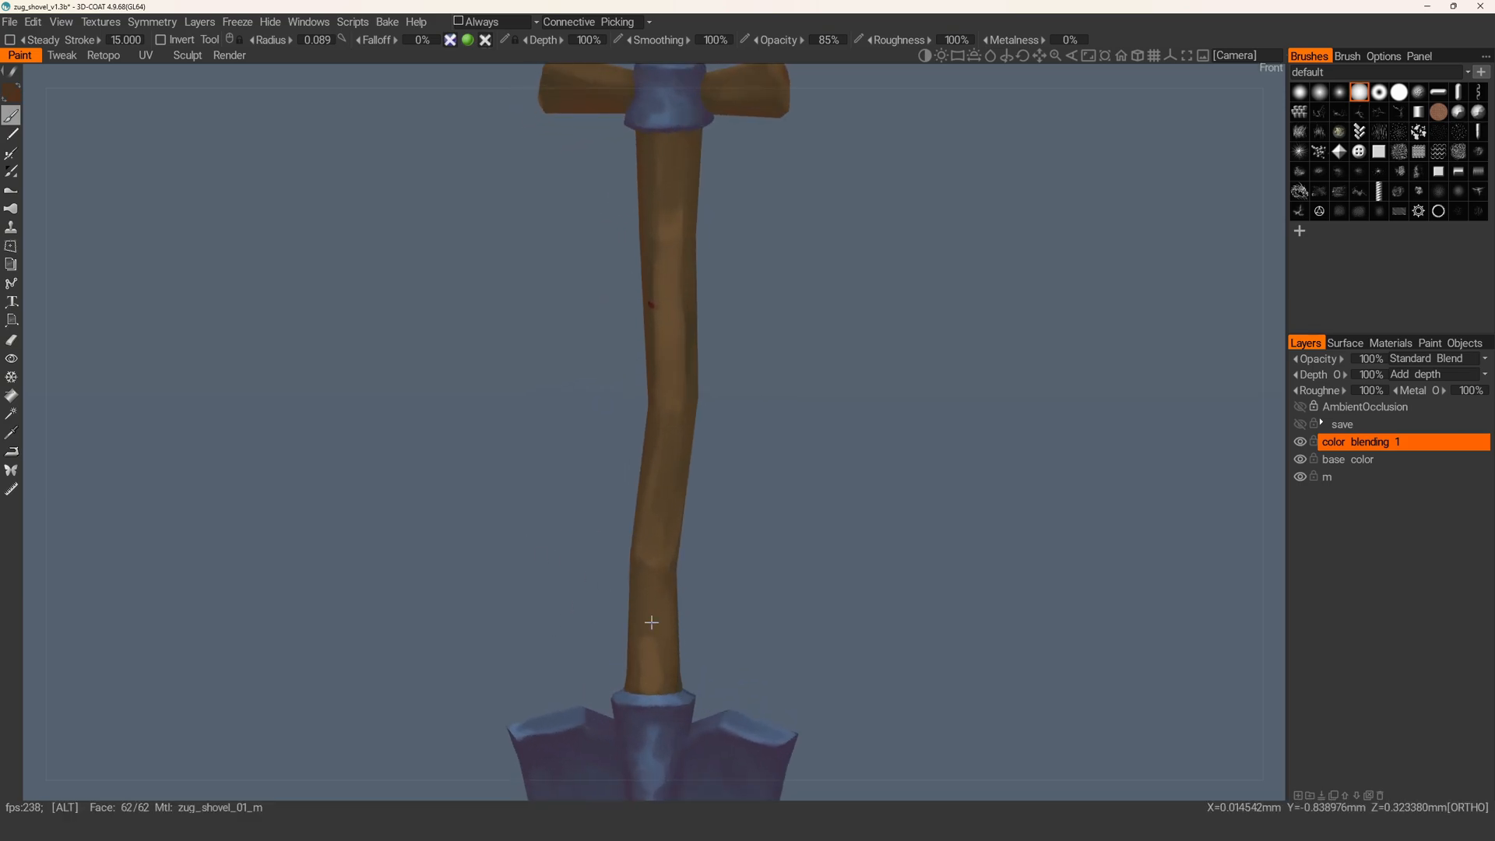
- Blend browns over the lower front of the wooden shaft and unhide the red wrap geometry
left_click_drag(642, 567, 635, 514, "alt")
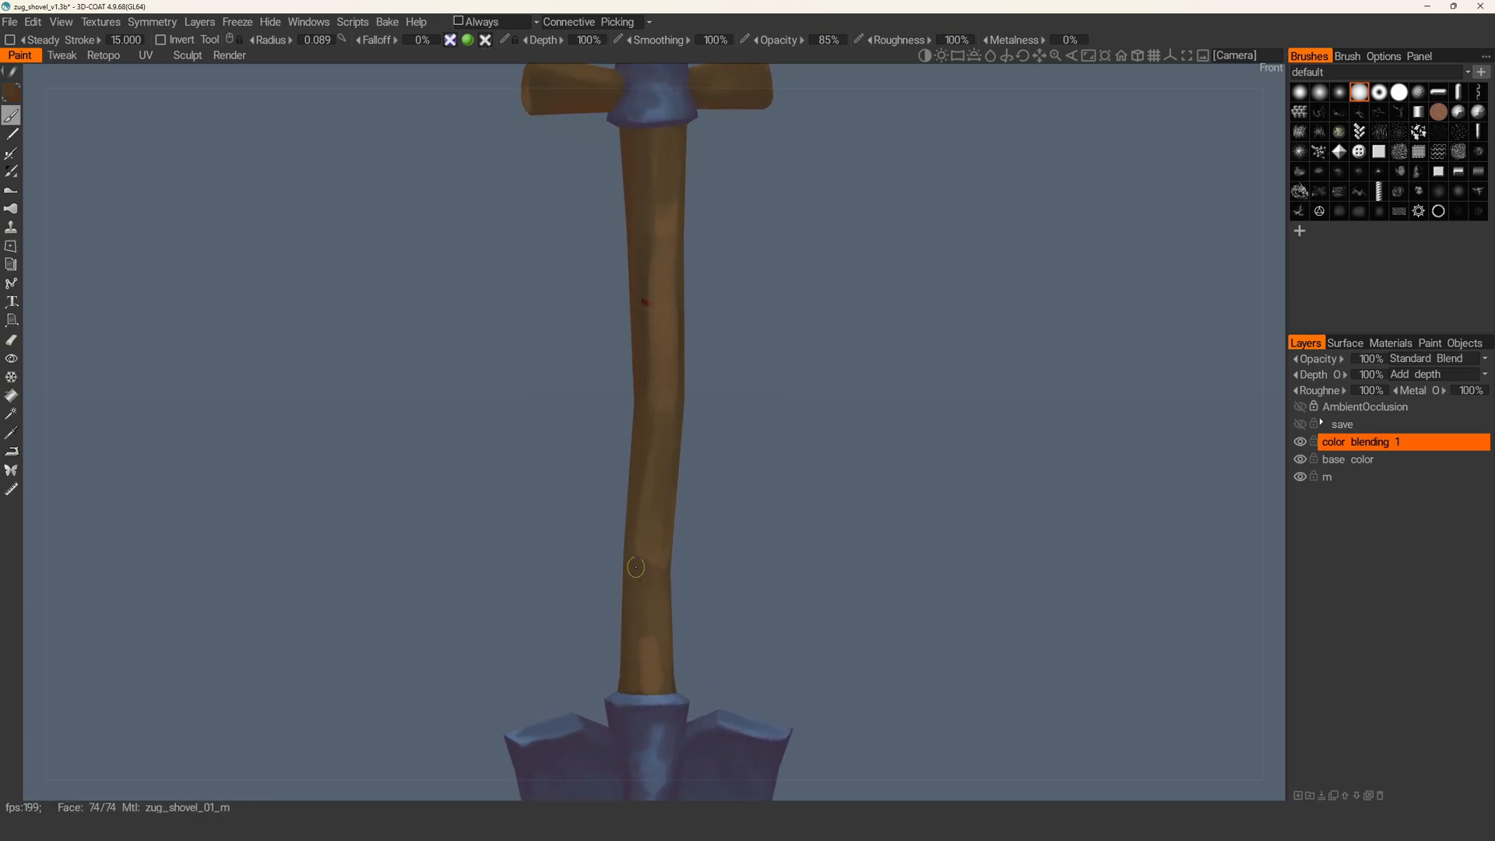
mouse_move(644, 593)
left_mouse_down("alt")
mouse_move(635, 607)
mouse_move(657, 584)
mouse_move(677, 608)
mouse_move(659, 618)
left_mouse_up("alt")
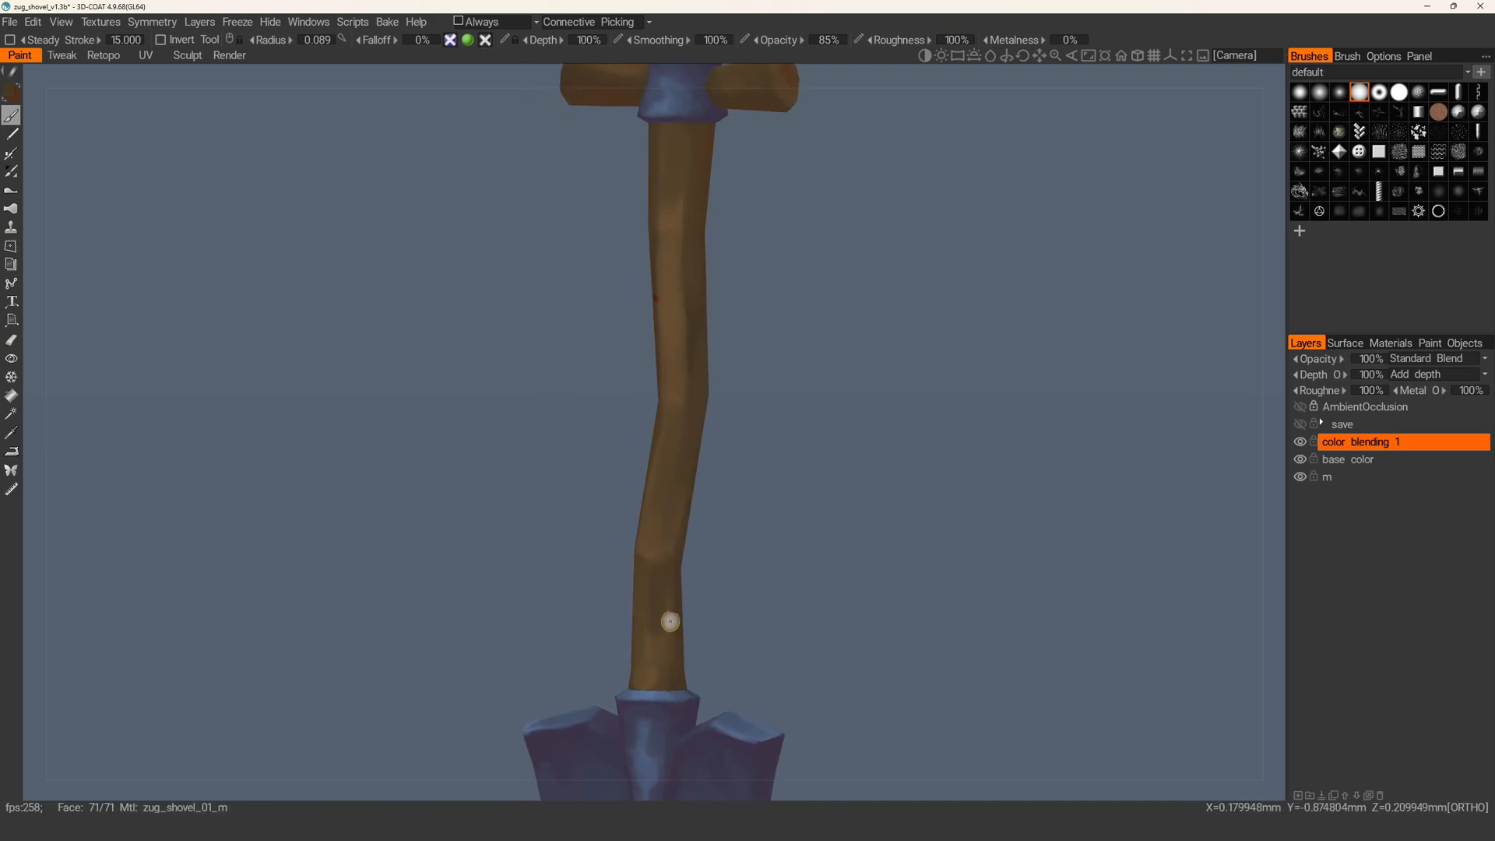
left_click_drag(662, 589, 654, 451, "alt")
scroll(629, 550, "up", 2)
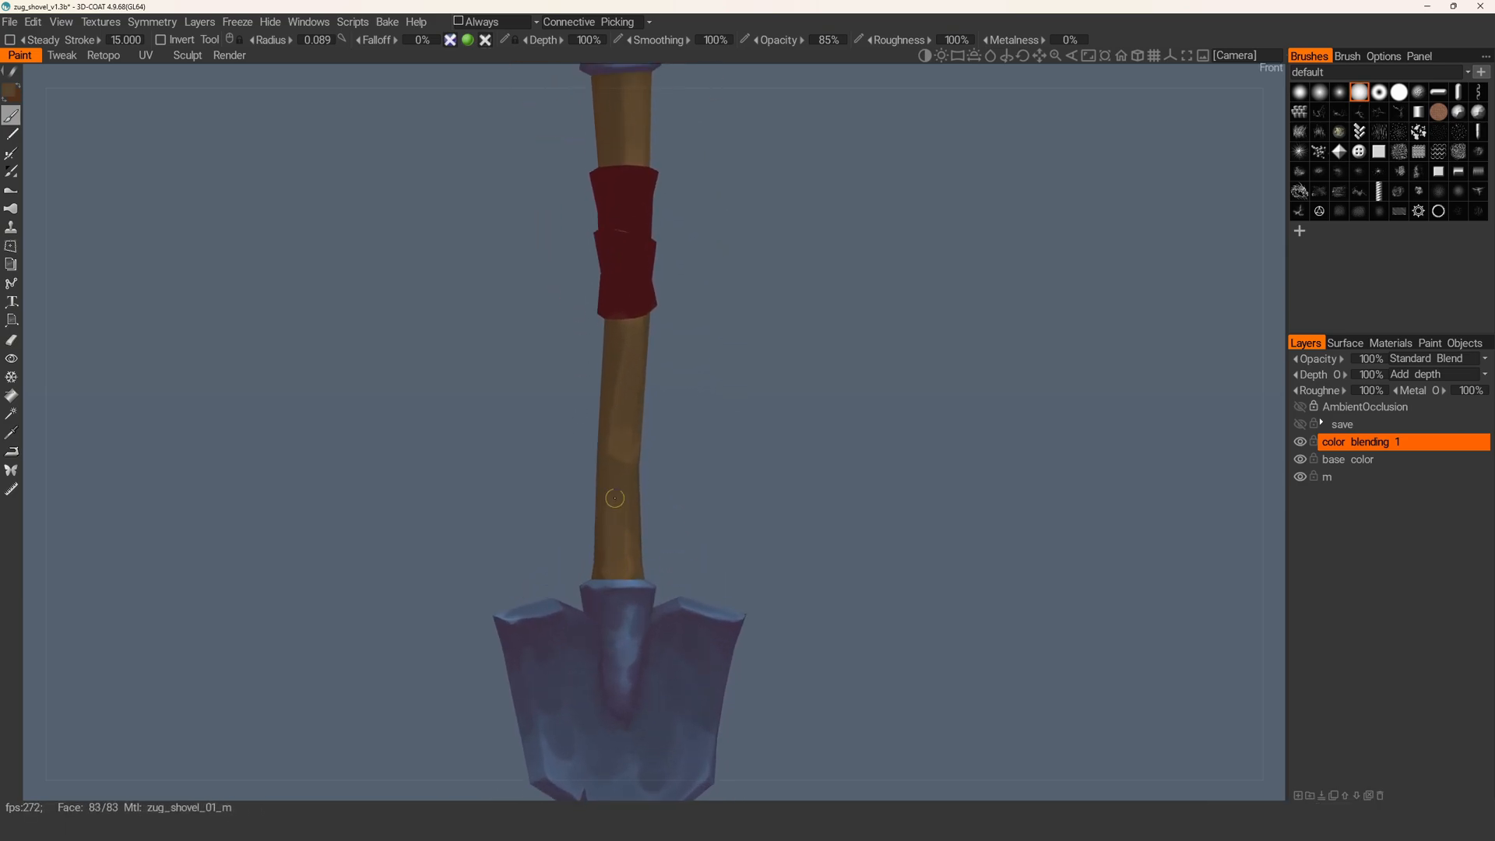
- Shade the shaft section between the red wrap and the blade in picked browns, working from the front around the side
left_click_drag(605, 565, 605, 483, "alt")
mouse_move(595, 553)
left_mouse_down("alt")
mouse_move(568, 541)
mouse_move(621, 566)
left_mouse_up("alt")
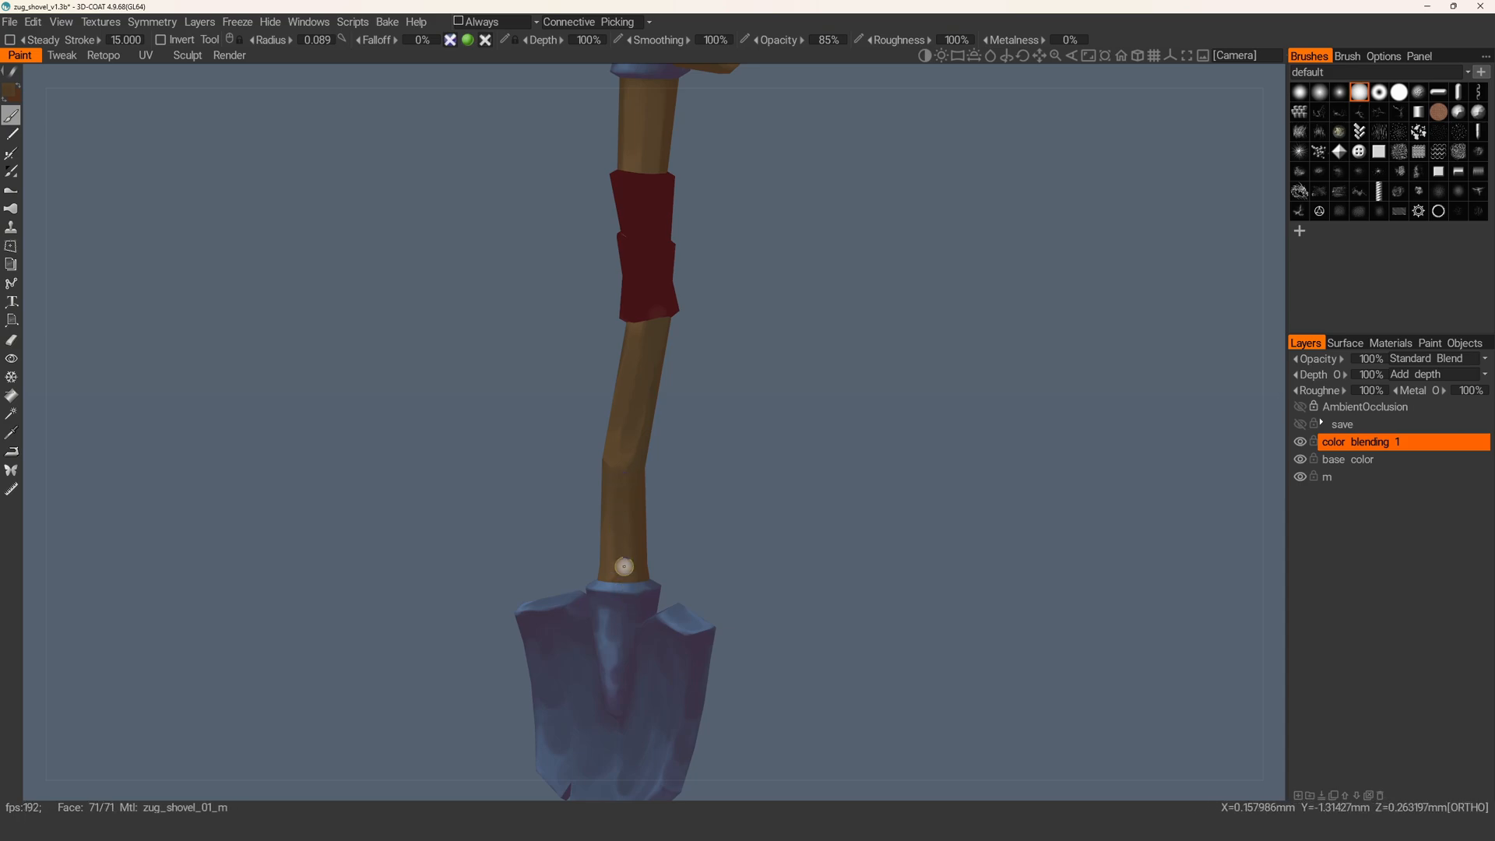
left_click_drag(623, 512, 662, 405, "alt")
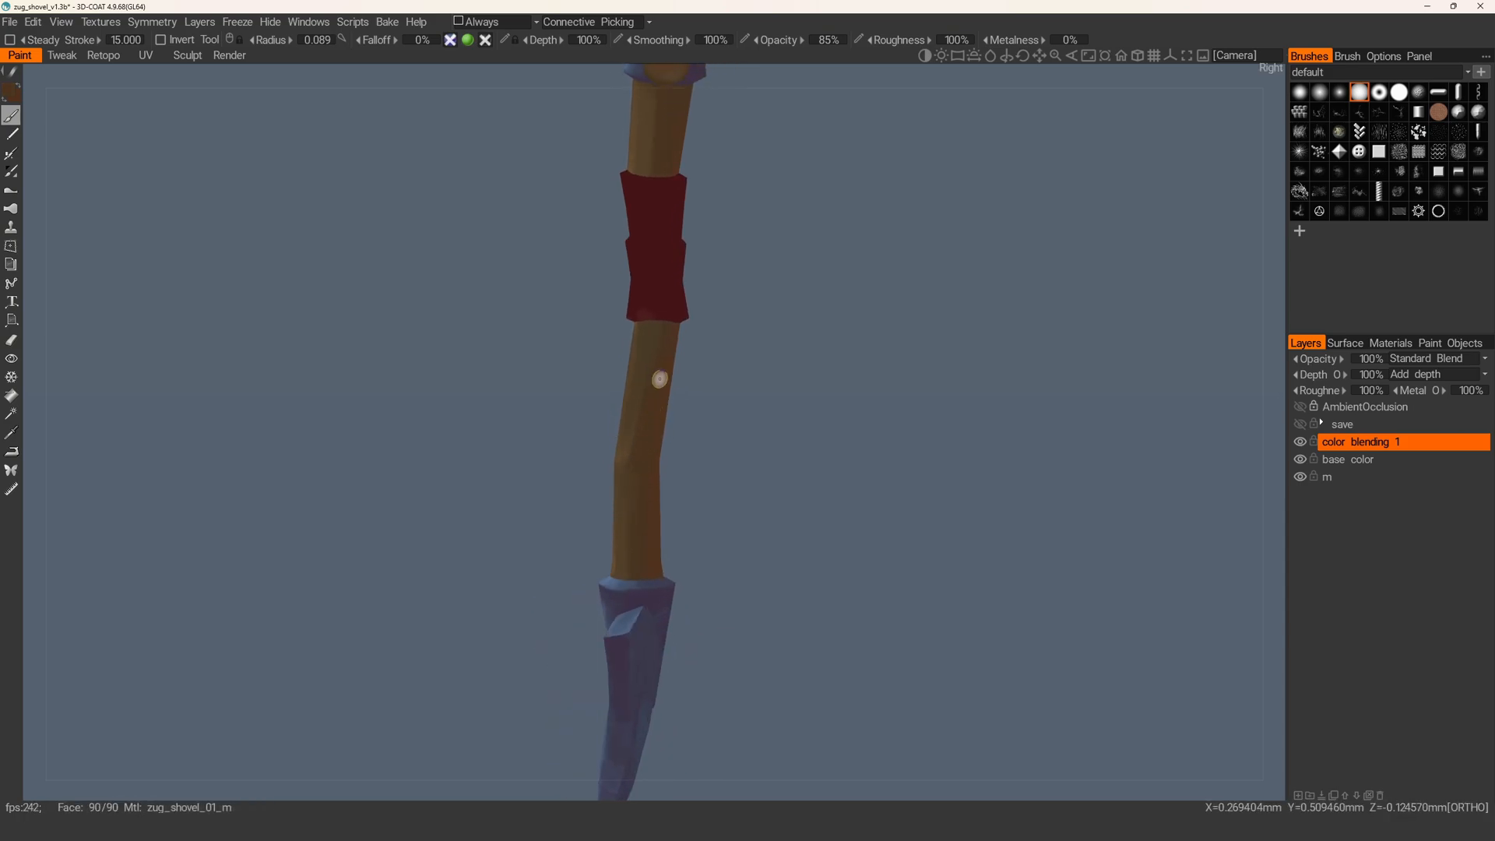
left_click_drag(629, 404, 638, 467, "alt")
left_click_drag(644, 401, 641, 443, "alt")
left_click_drag(639, 500, 666, 344, "alt")
mouse_move(693, 405)
left_mouse_down("alt")
mouse_move(702, 523)
mouse_move(828, 461)
left_mouse_up("alt")
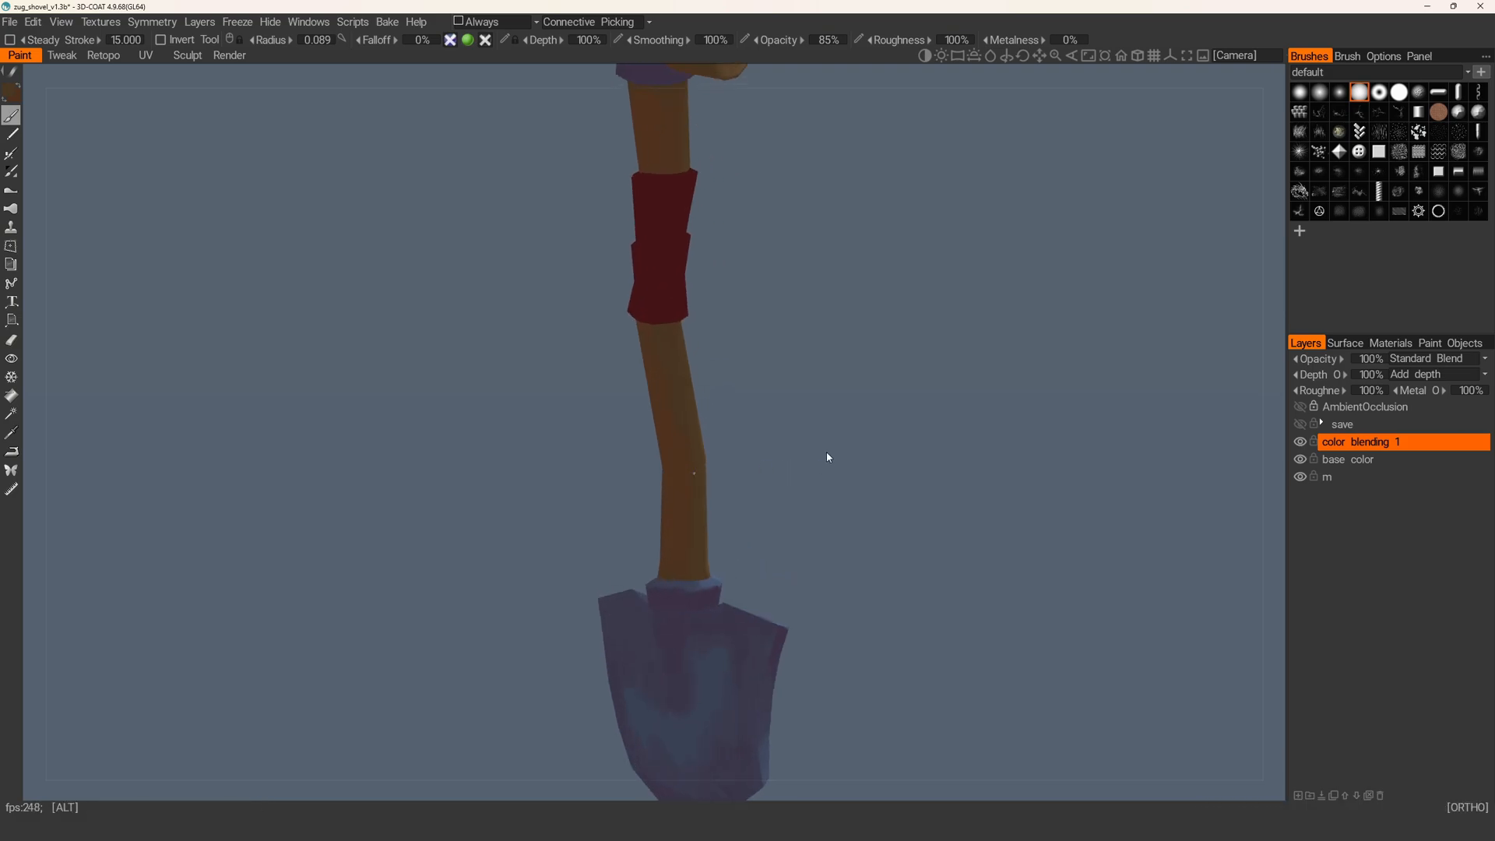
- Blend browns on the short upper shaft section between the metal collar and the red wrap
middle_click_drag(671, 276, 660, 451, "alt")
mouse_move(661, 451)
left_mouse_down("alt")
mouse_move(935, 446)
mouse_move(628, 267)
left_mouse_up("alt")
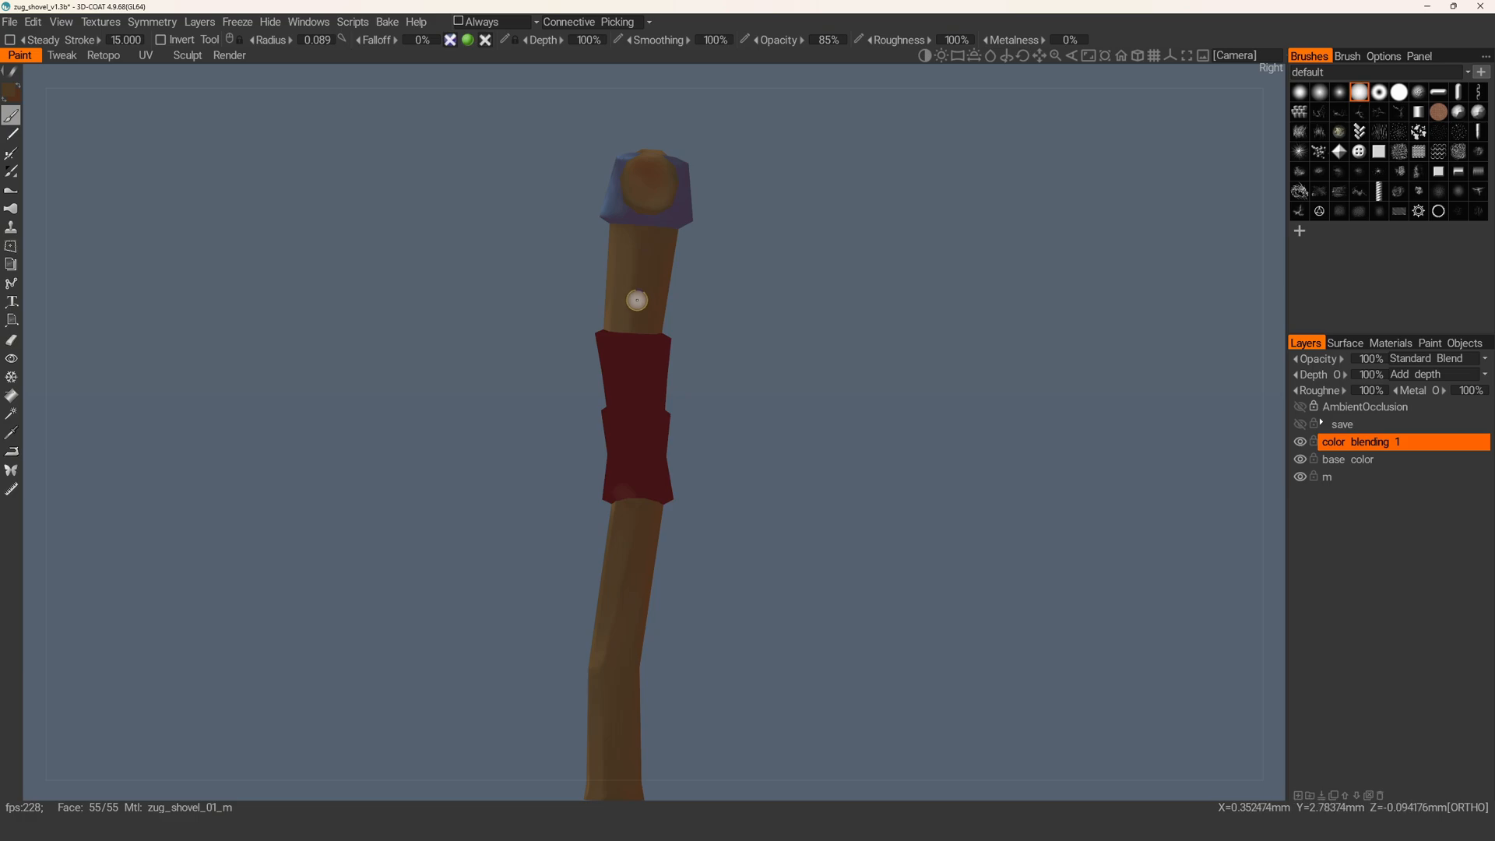
left_click_drag(671, 249, 629, 292, "alt")
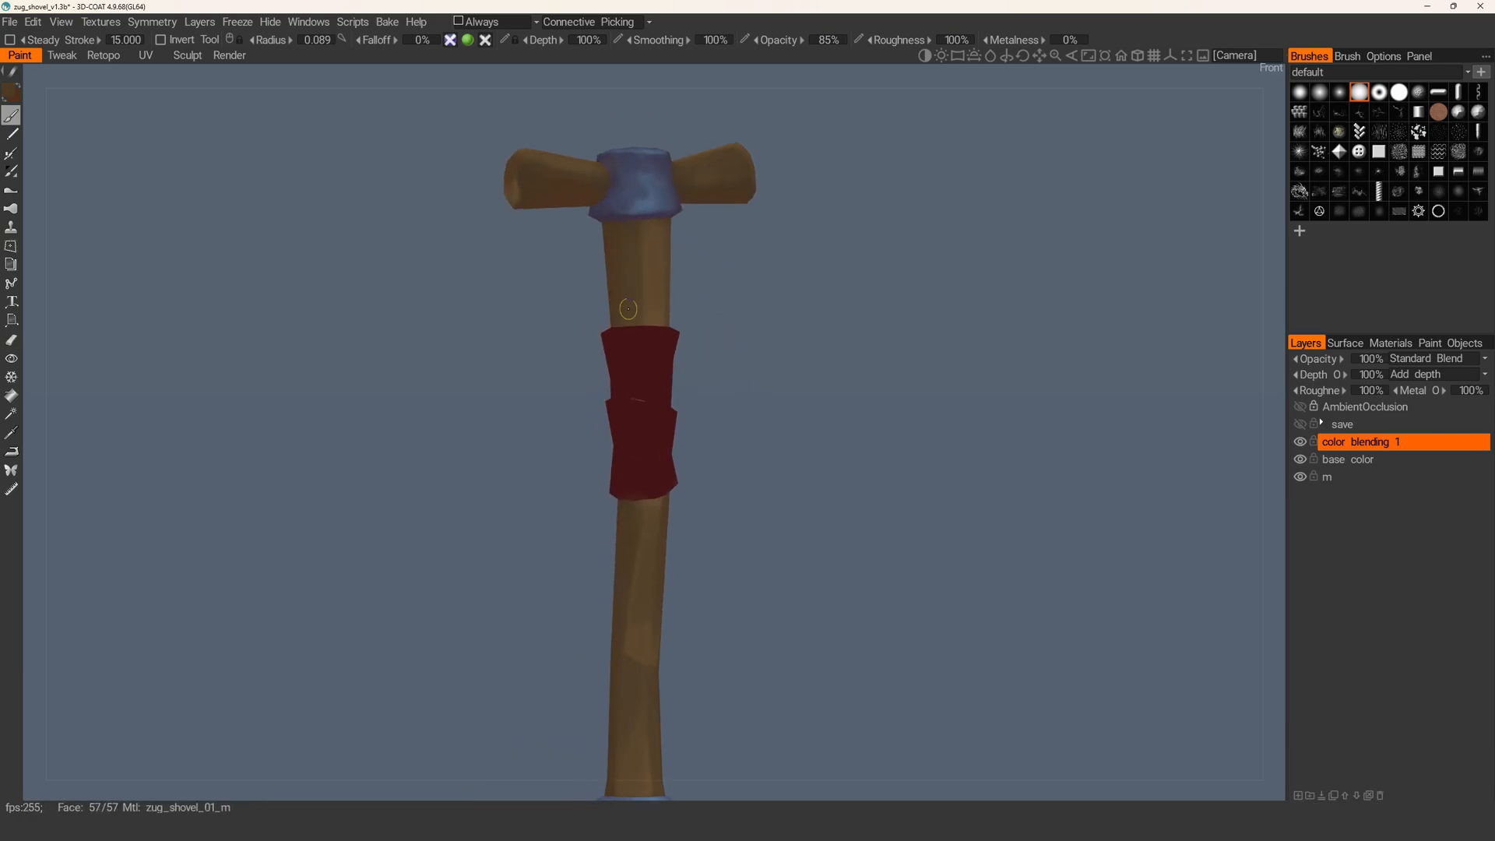
mouse_move(629, 281)
left_mouse_down("alt")
mouse_move(628, 248)
mouse_move(631, 265)
left_mouse_up("alt")
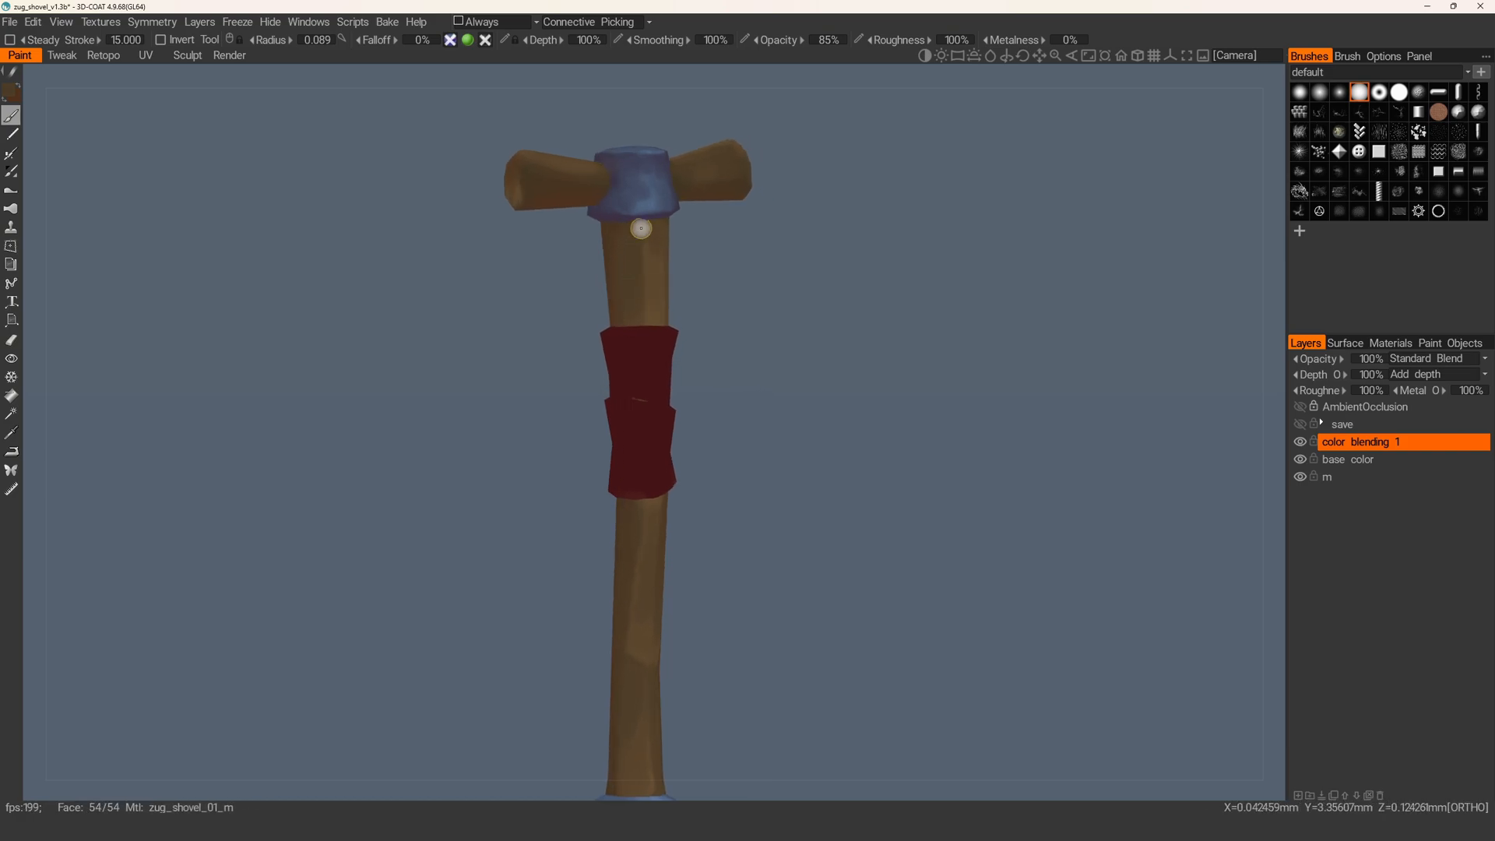
mouse_move(611, 317)
left_mouse_down("alt")
mouse_move(604, 285)
mouse_move(640, 276)
mouse_move(617, 250)
left_mouse_up("alt")
right_click_drag(641, 295, 624, 267, "alt")
- Refine the brown facets around the bend in the lower shaft with picked tones, undoing one stroke
left_click_drag(624, 267, 657, 418, "alt")
right_click_drag(659, 424, 679, 498, "alt")
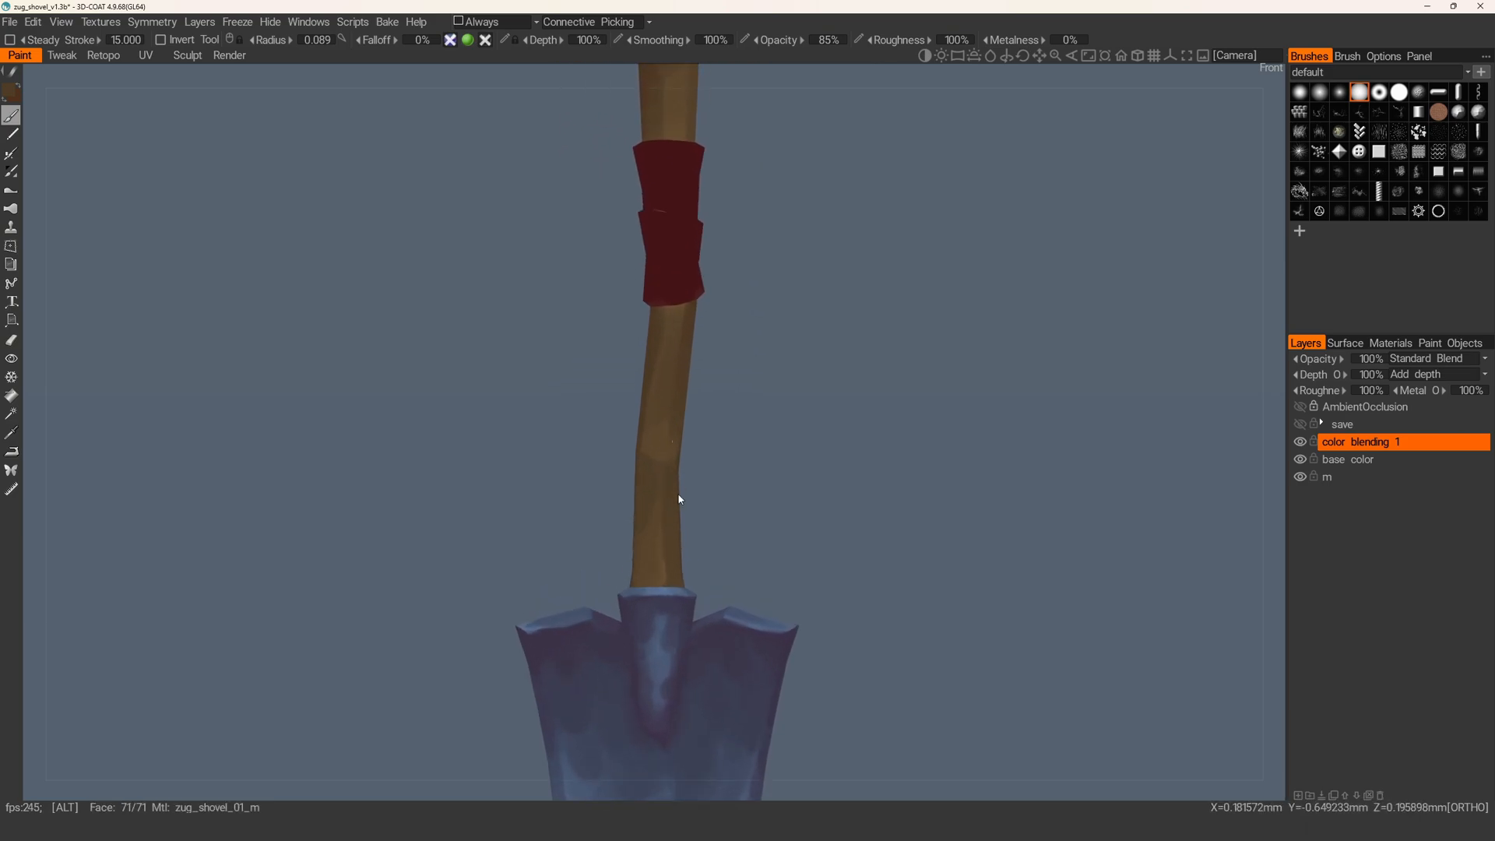
right_click_drag(668, 227, 678, 415, "alt")
mouse_move(668, 437)
left_mouse_down("alt")
mouse_move(691, 434)
mouse_move(685, 451)
mouse_move(625, 374)
left_mouse_up("alt")
key("v")
key("ctrl+z")
key("v")
left_click_drag(631, 295, 625, 464, "alt")
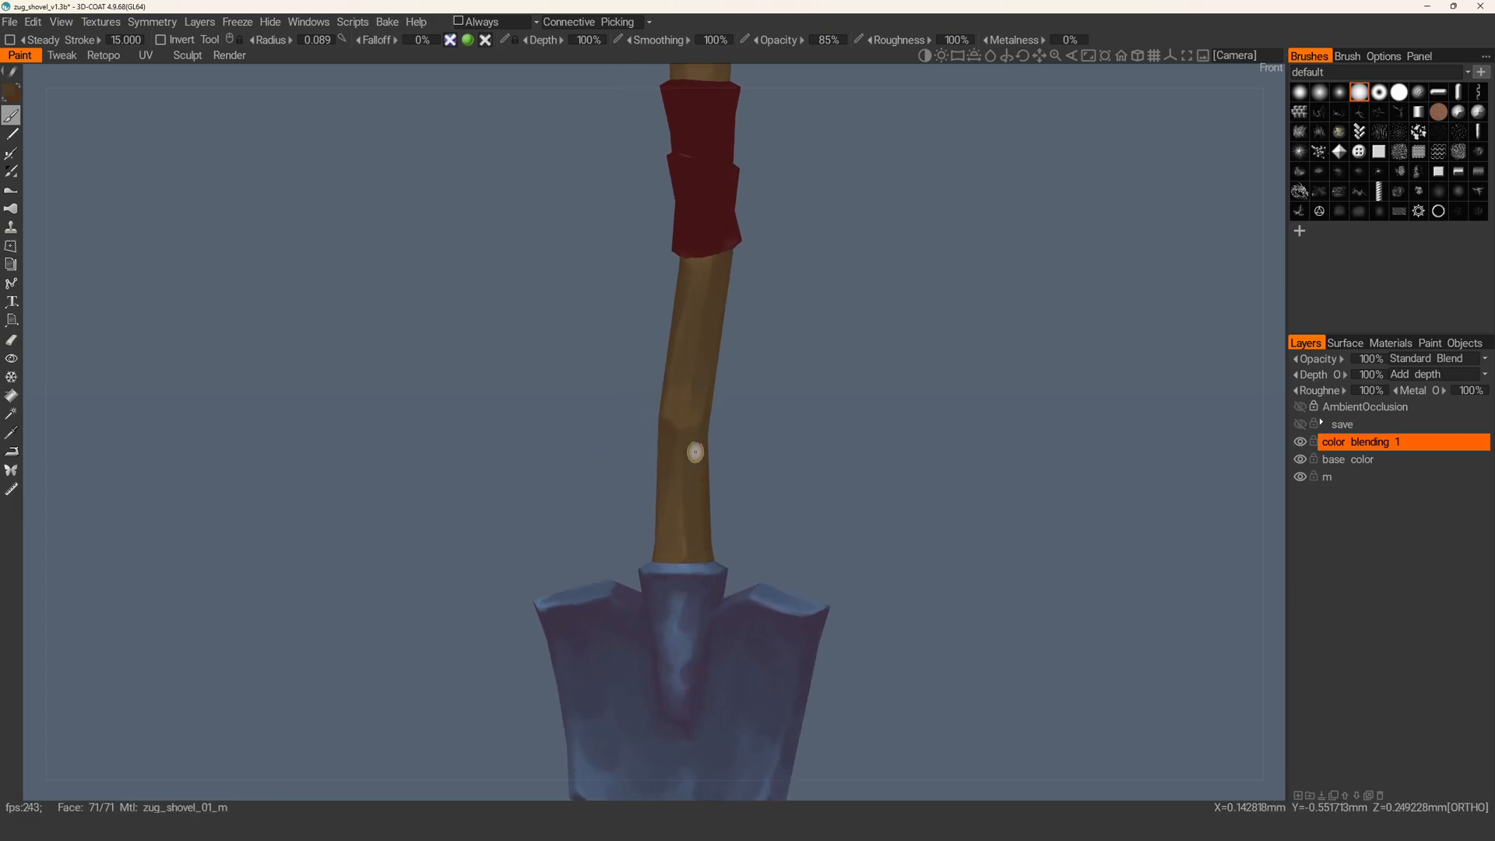
left_click_drag(679, 411, 623, 514, "alt")
- Reduce the brush radius to about 0.067 and blend picked browns over the top of the wooden crossbar handle
middle_click_drag(701, 296, 616, 638, "alt")
mouse_move(639, 514)
left_mouse_down("alt")
mouse_move(654, 481)
mouse_move(634, 506)
left_mouse_up("alt")
mouse_move(435, 422)
left_mouse_down("alt")
mouse_move(644, 400)
mouse_move(740, 456)
left_mouse_up("alt")
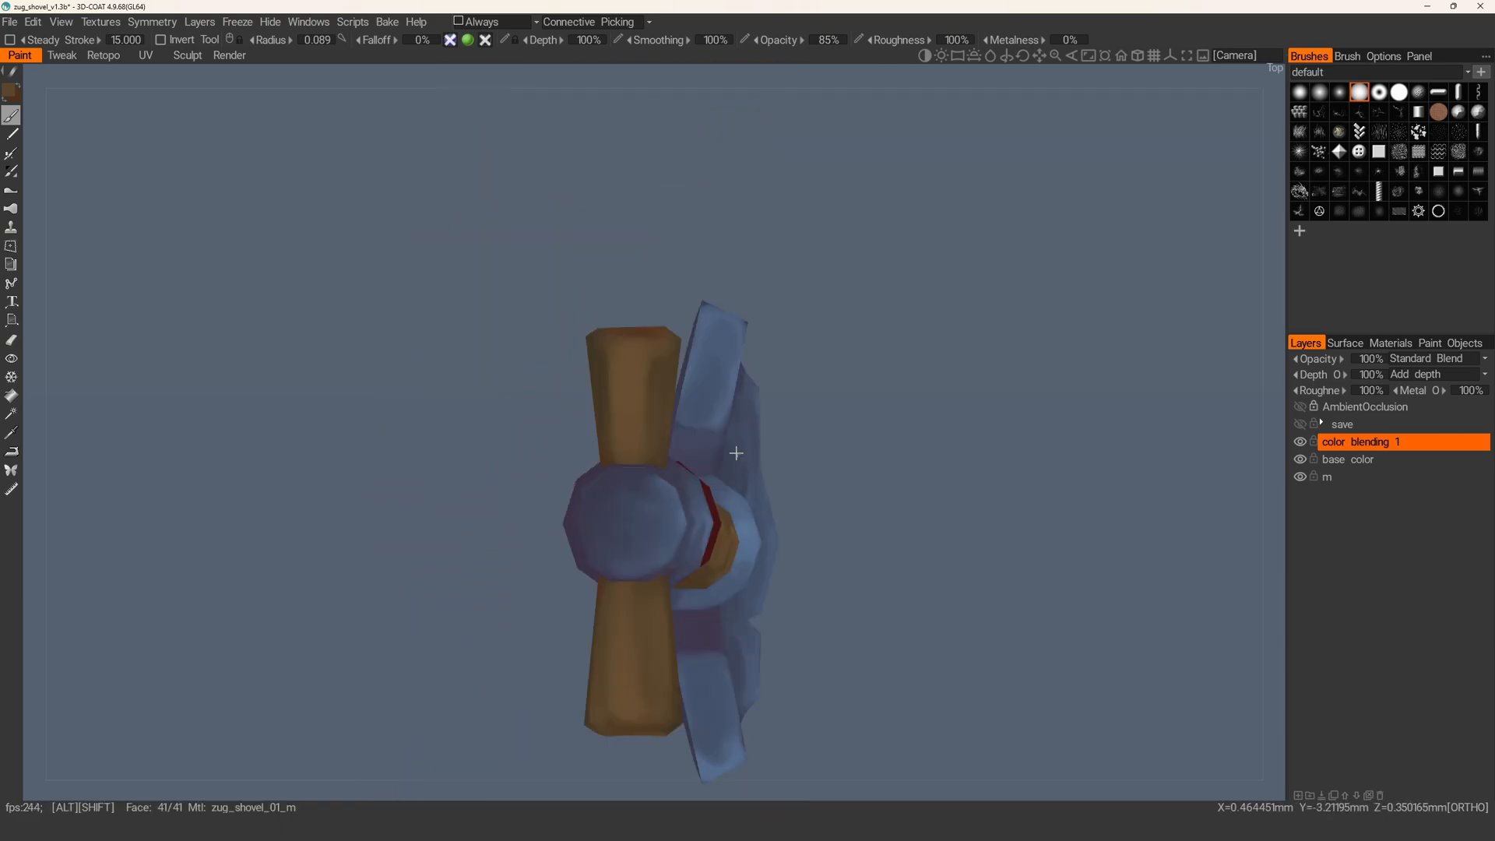
key("bracketleft")
key("bracketleft")
key("bracketleft")
key("v")
mouse_move(628, 379)
left_mouse_down()
mouse_move(649, 413)
mouse_move(628, 400)
mouse_move(624, 367)
left_mouse_up()
mouse_move(634, 452)
left_mouse_down("alt")
mouse_move(690, 399)
mouse_move(675, 395)
left_mouse_up("alt")
mouse_move(674, 396)
left_mouse_down()
mouse_move(640, 428)
mouse_move(684, 390)
left_mouse_up()
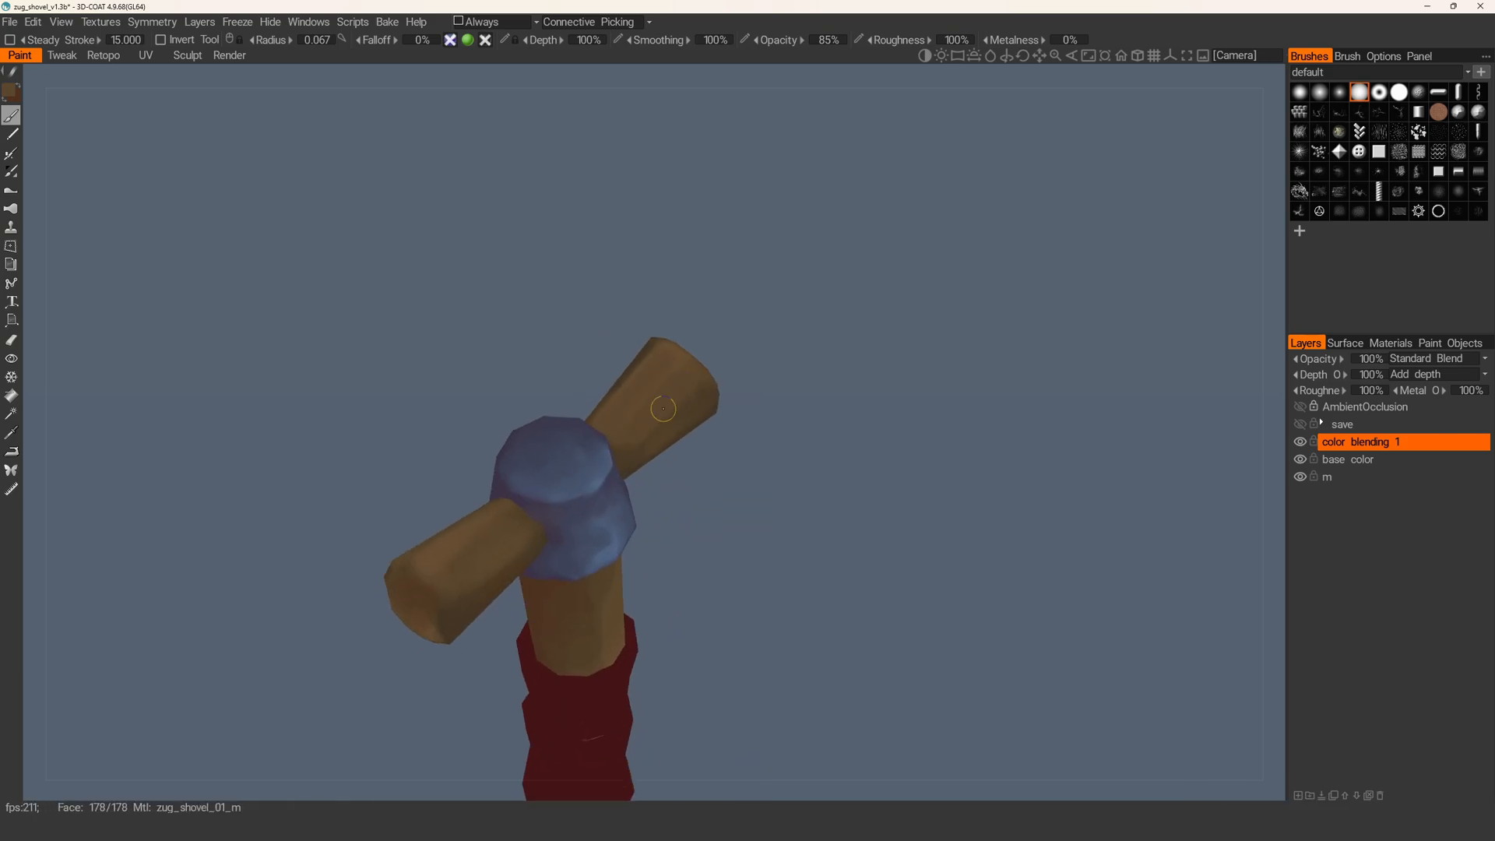
- Shade the facets of the crossbar handle's arms in browns, toggling the wireframe to check the edges
mouse_move(622, 443)
left_mouse_down("alt")
mouse_move(701, 427)
mouse_move(702, 441)
mouse_move(704, 421)
mouse_move(614, 474)
mouse_move(737, 385)
mouse_move(750, 441)
mouse_move(744, 407)
mouse_move(705, 467)
mouse_move(718, 470)
left_mouse_up("alt")
key("w")
mouse_move(737, 433)
left_mouse_down("alt")
mouse_move(716, 440)
mouse_move(724, 500)
mouse_move(758, 485)
mouse_move(774, 421)
mouse_move(790, 431)
mouse_move(782, 401)
mouse_move(832, 388)
mouse_move(828, 428)
mouse_move(838, 384)
mouse_move(756, 364)
mouse_move(807, 395)
mouse_move(835, 388)
mouse_move(778, 394)
mouse_move(811, 394)
mouse_move(908, 457)
mouse_move(745, 394)
mouse_move(781, 410)
mouse_move(787, 451)
left_mouse_up("alt")
key("w")
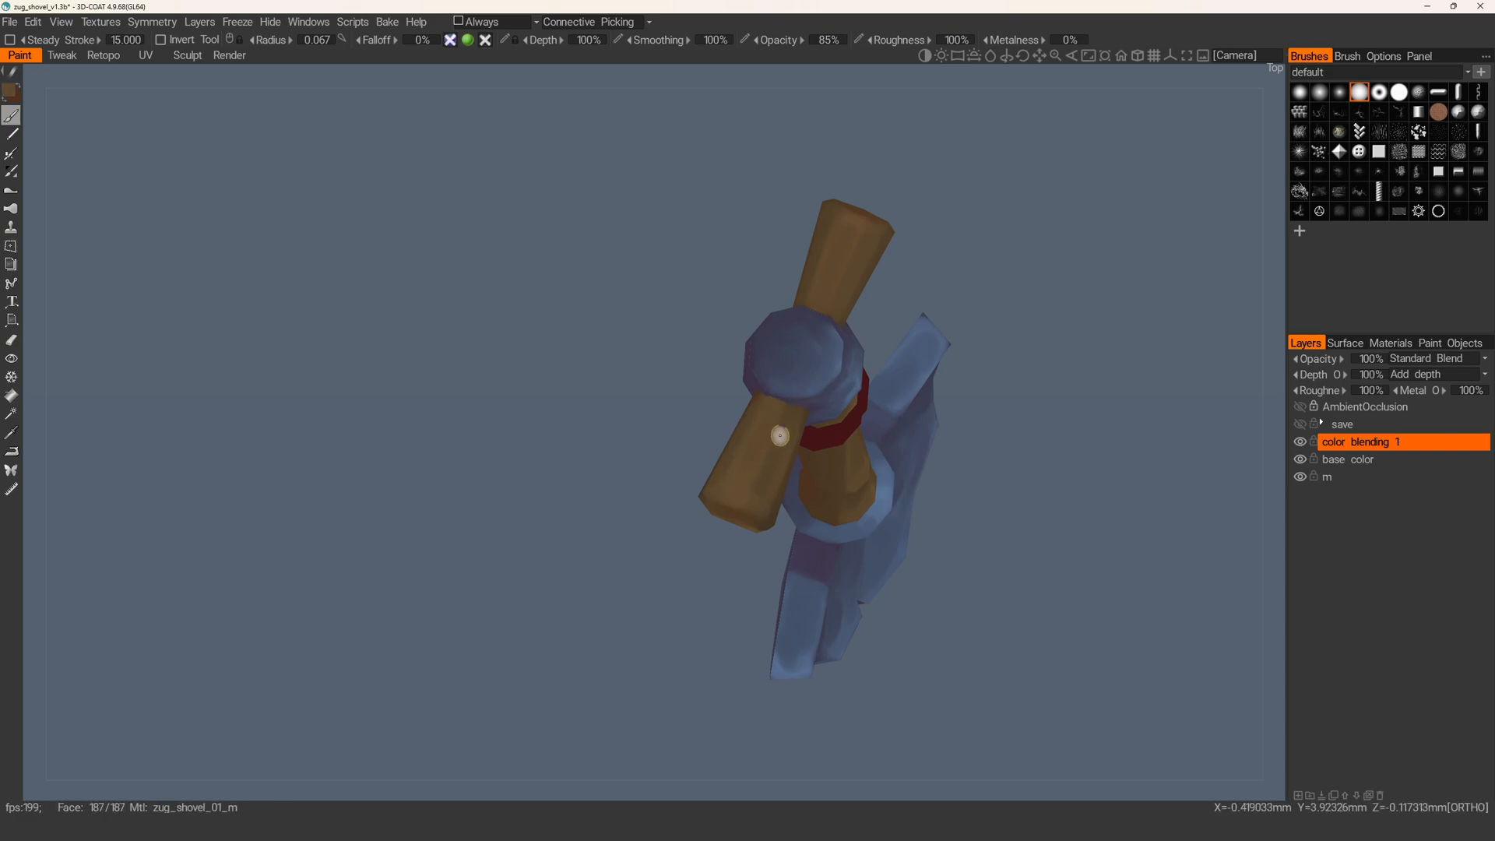
mouse_move(762, 462)
left_mouse_down("alt")
mouse_move(741, 491)
mouse_move(778, 528)
mouse_move(718, 530)
mouse_move(747, 482)
left_mouse_up("alt")
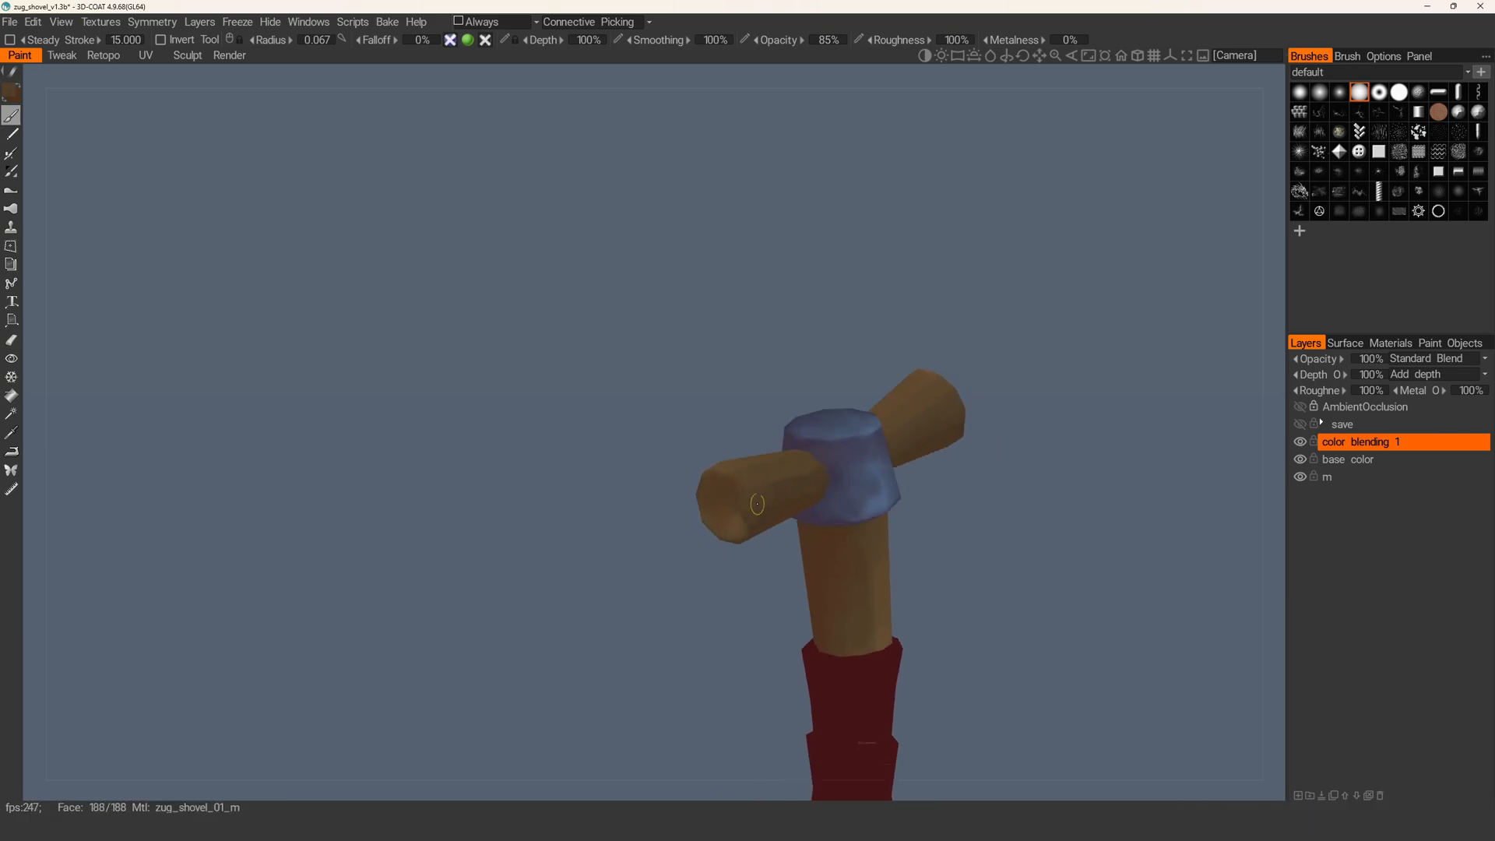
middle_click_drag(756, 508, 761, 497)
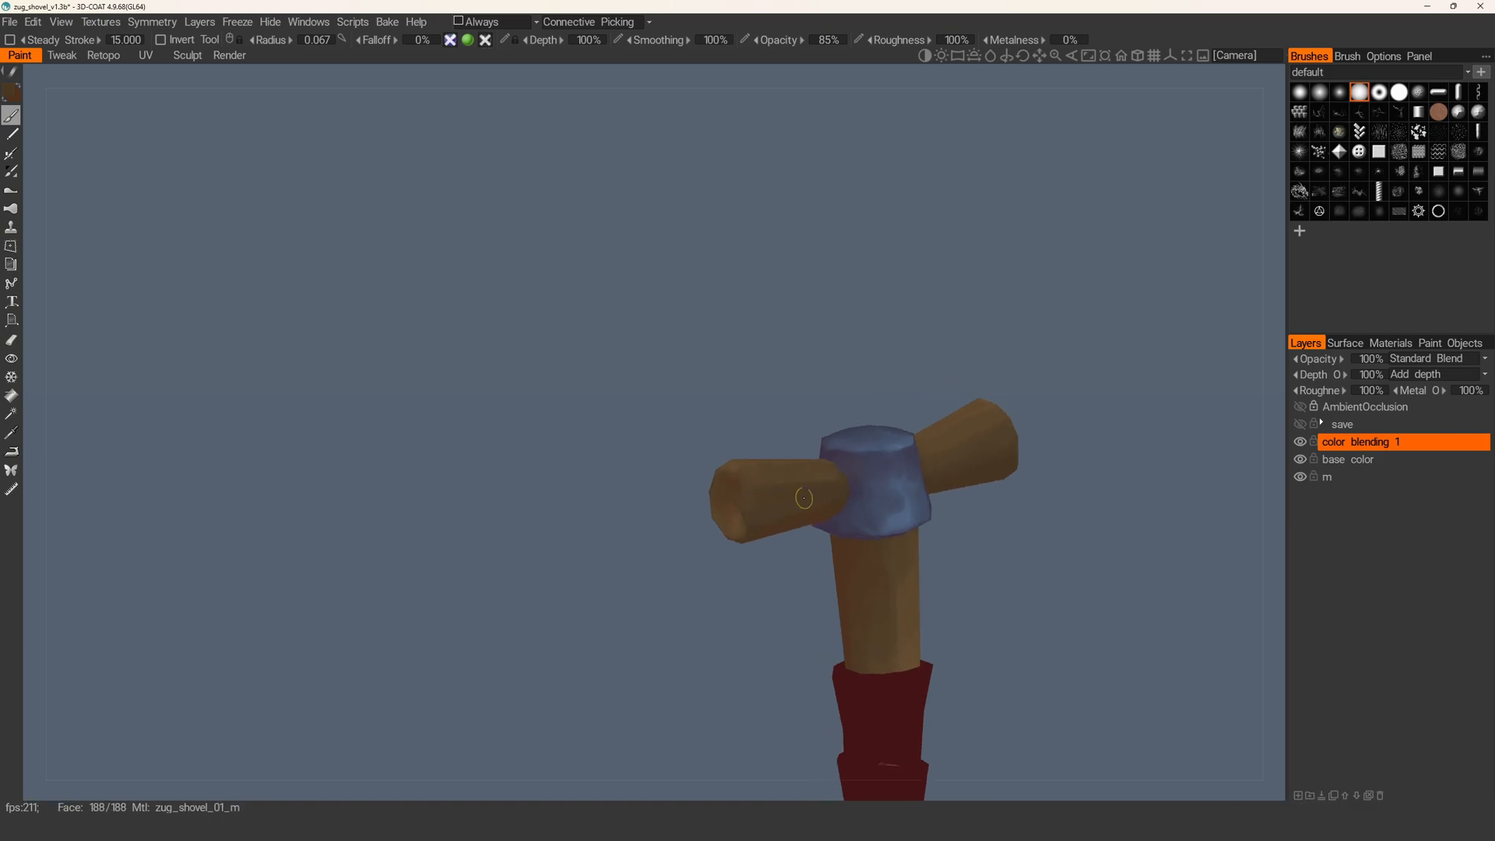
left_click_drag(823, 502, 784, 467, "alt")
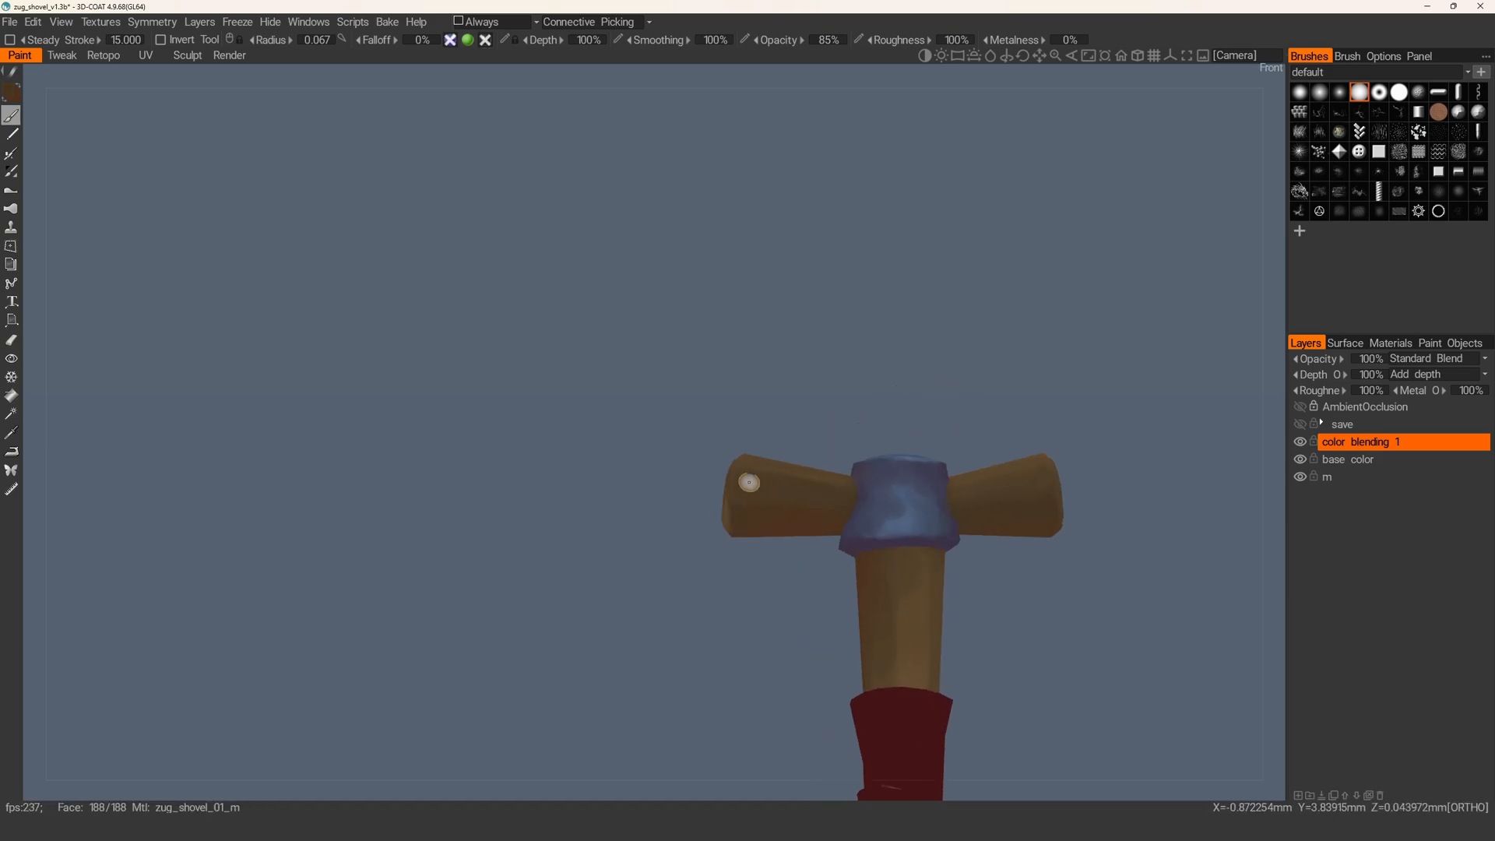
- Blend picked browns on the rounded end cap and neighbouring sides of the crossbar arm, checking against the wireframe
mouse_move(785, 541)
left_mouse_down("alt")
mouse_move(782, 501)
mouse_move(847, 490)
mouse_move(808, 444)
mouse_move(778, 539)
left_mouse_up("alt")
mouse_move(746, 473)
left_mouse_down("alt")
mouse_move(751, 454)
mouse_move(715, 440)
left_mouse_up("alt")
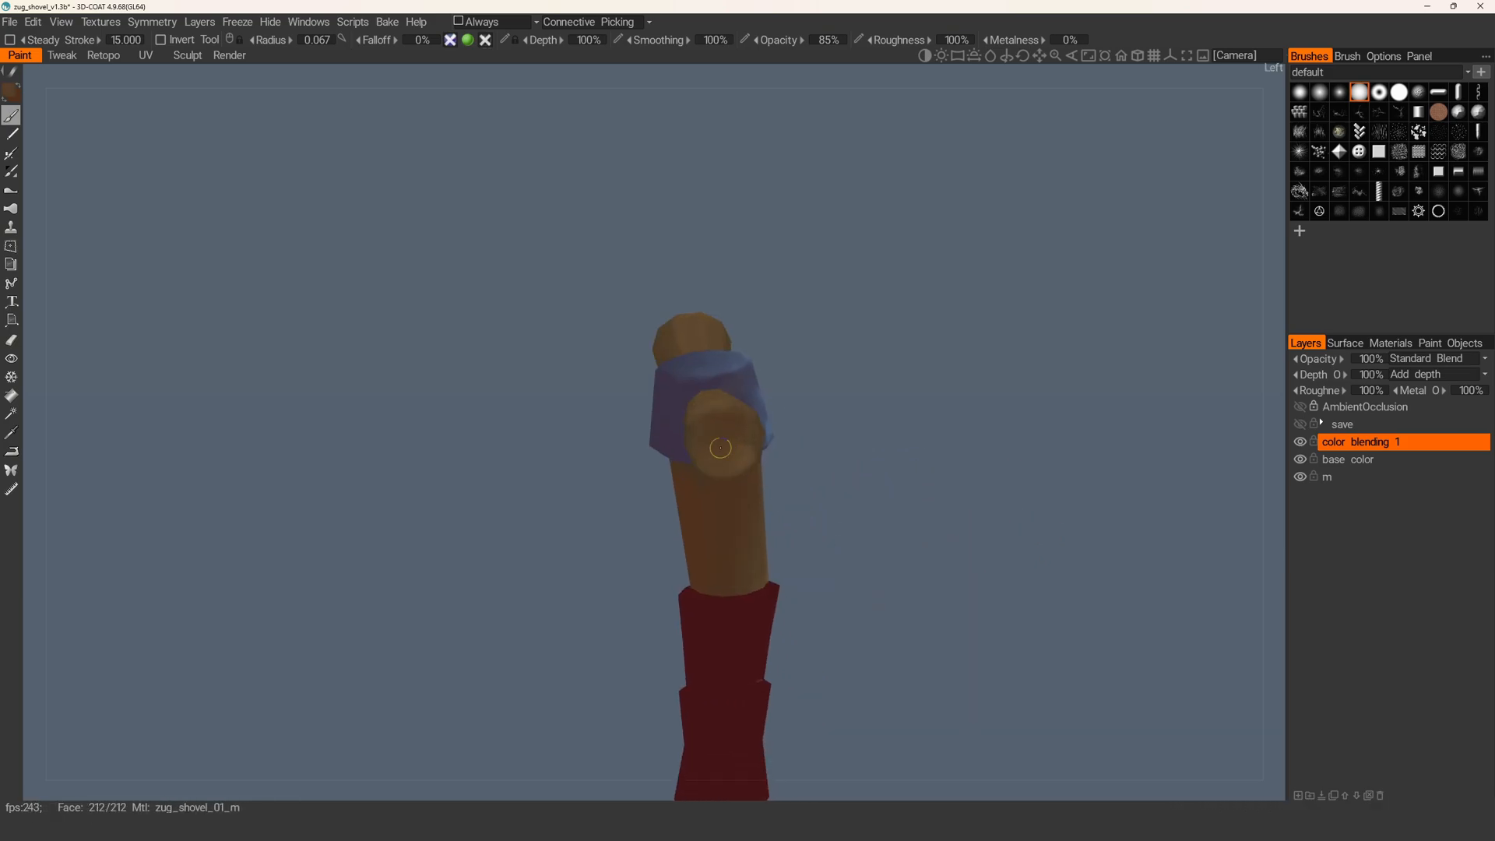
key("v")
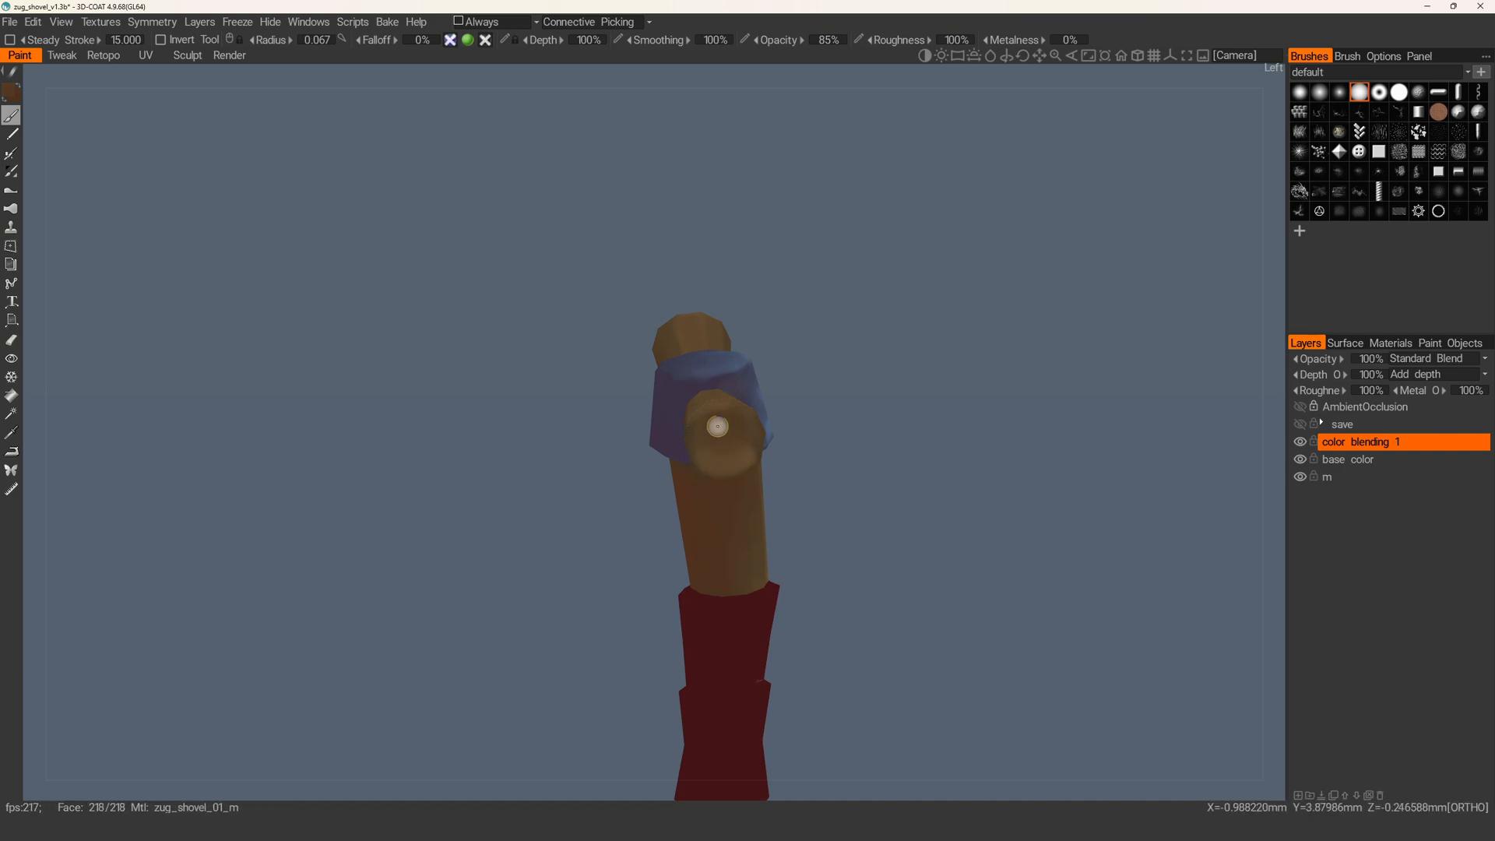
mouse_move(727, 426)
left_mouse_down("alt")
mouse_move(705, 434)
mouse_move(735, 457)
mouse_move(657, 440)
left_mouse_up("alt")
key("w")
key("w")
mouse_move(775, 439)
left_mouse_down("alt")
mouse_move(731, 464)
mouse_move(790, 451)
mouse_move(764, 431)
mouse_move(685, 442)
mouse_move(768, 447)
mouse_move(591, 452)
left_mouse_up("alt")
key("w")
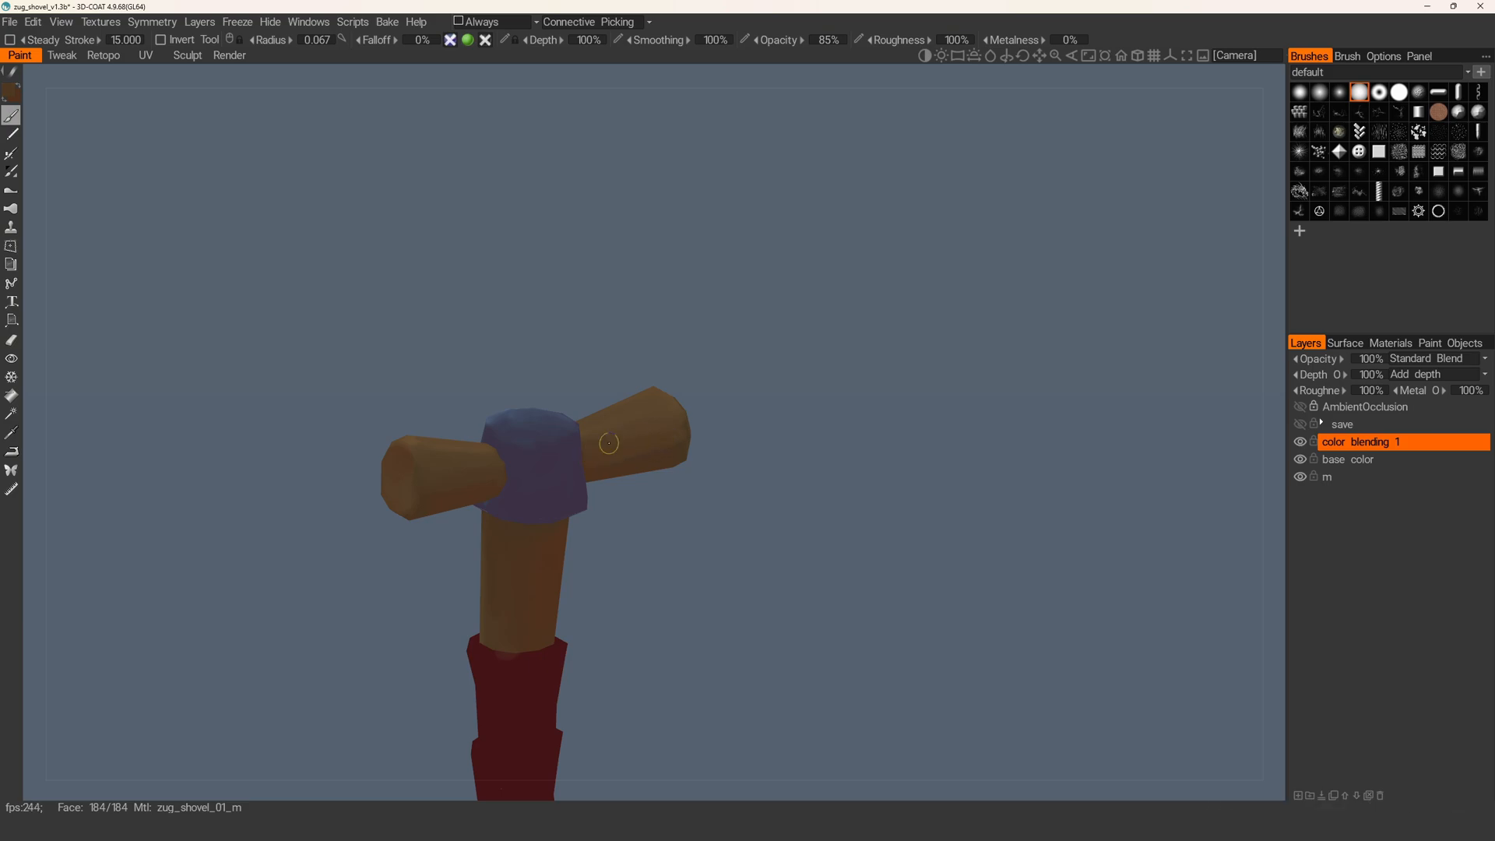
- Continue the brown shading around the back and underside of the crossbar handle
mouse_move(675, 433)
left_mouse_down("alt")
mouse_move(614, 464)
mouse_move(661, 421)
mouse_move(628, 525)
mouse_move(536, 372)
mouse_move(600, 324)
mouse_move(787, 350)
left_mouse_up("alt")
mouse_move(714, 436)
left_mouse_down("alt")
mouse_move(641, 468)
mouse_move(701, 460)
mouse_move(678, 473)
mouse_move(691, 476)
mouse_move(717, 446)
mouse_move(677, 494)
mouse_move(605, 484)
mouse_move(792, 494)
mouse_move(614, 462)
left_mouse_up("alt")
mouse_move(613, 521)
left_mouse_down("alt")
mouse_move(595, 472)
mouse_move(621, 447)
left_mouse_up("alt")
left_click_drag(593, 503, 716, 379, "alt")
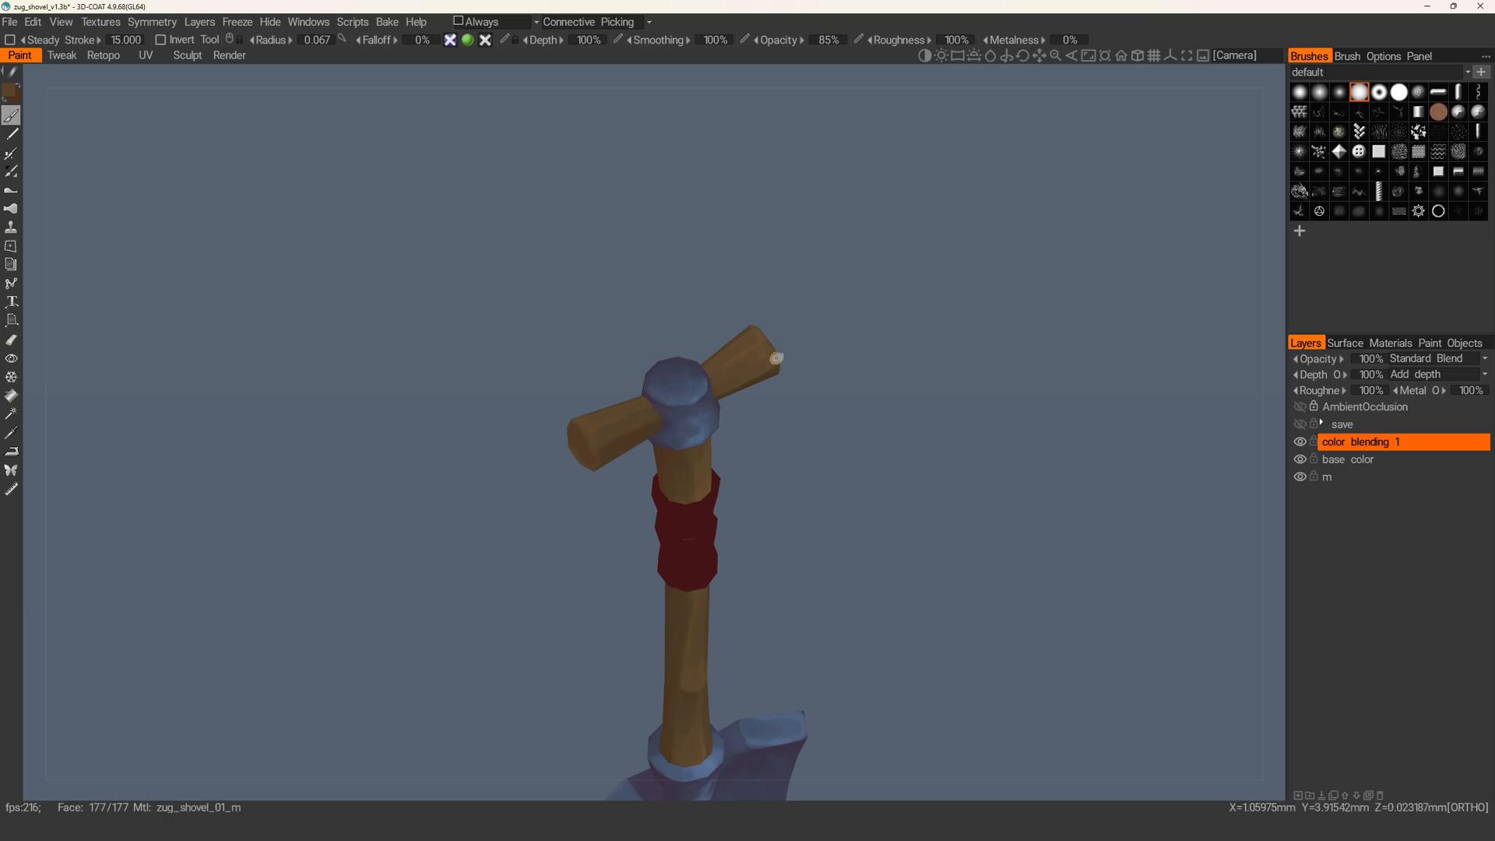
- Choose a new brown and paint it along the top and front facets of the crossbar arm
left_click(12, 98)
left_click(598, 568)
left_click_drag(614, 417, 604, 422, "alt")
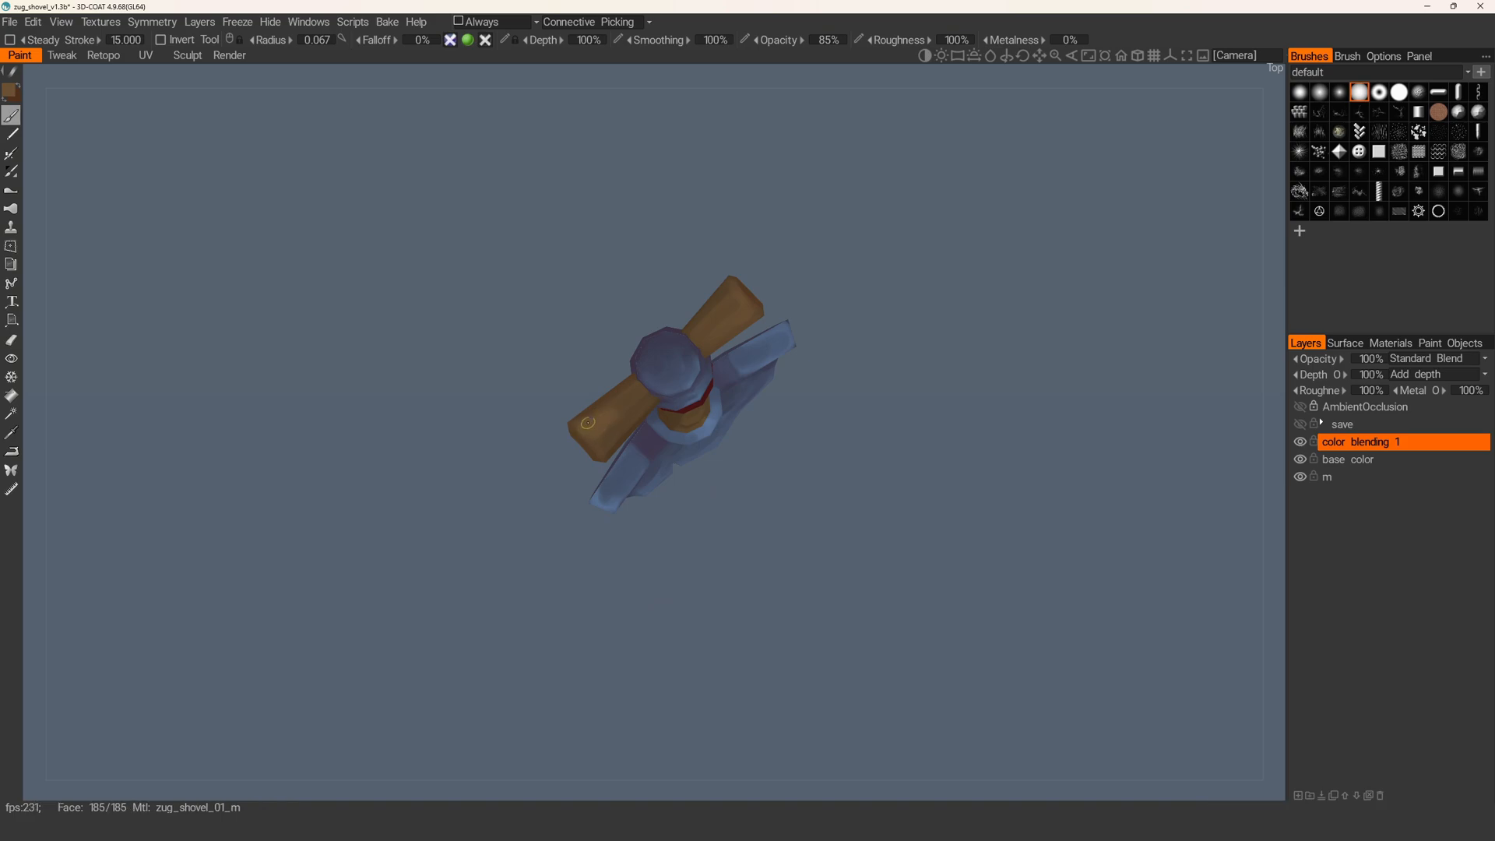
mouse_move(600, 417)
left_mouse_down("alt")
mouse_move(627, 419)
mouse_move(600, 433)
left_mouse_up("alt")
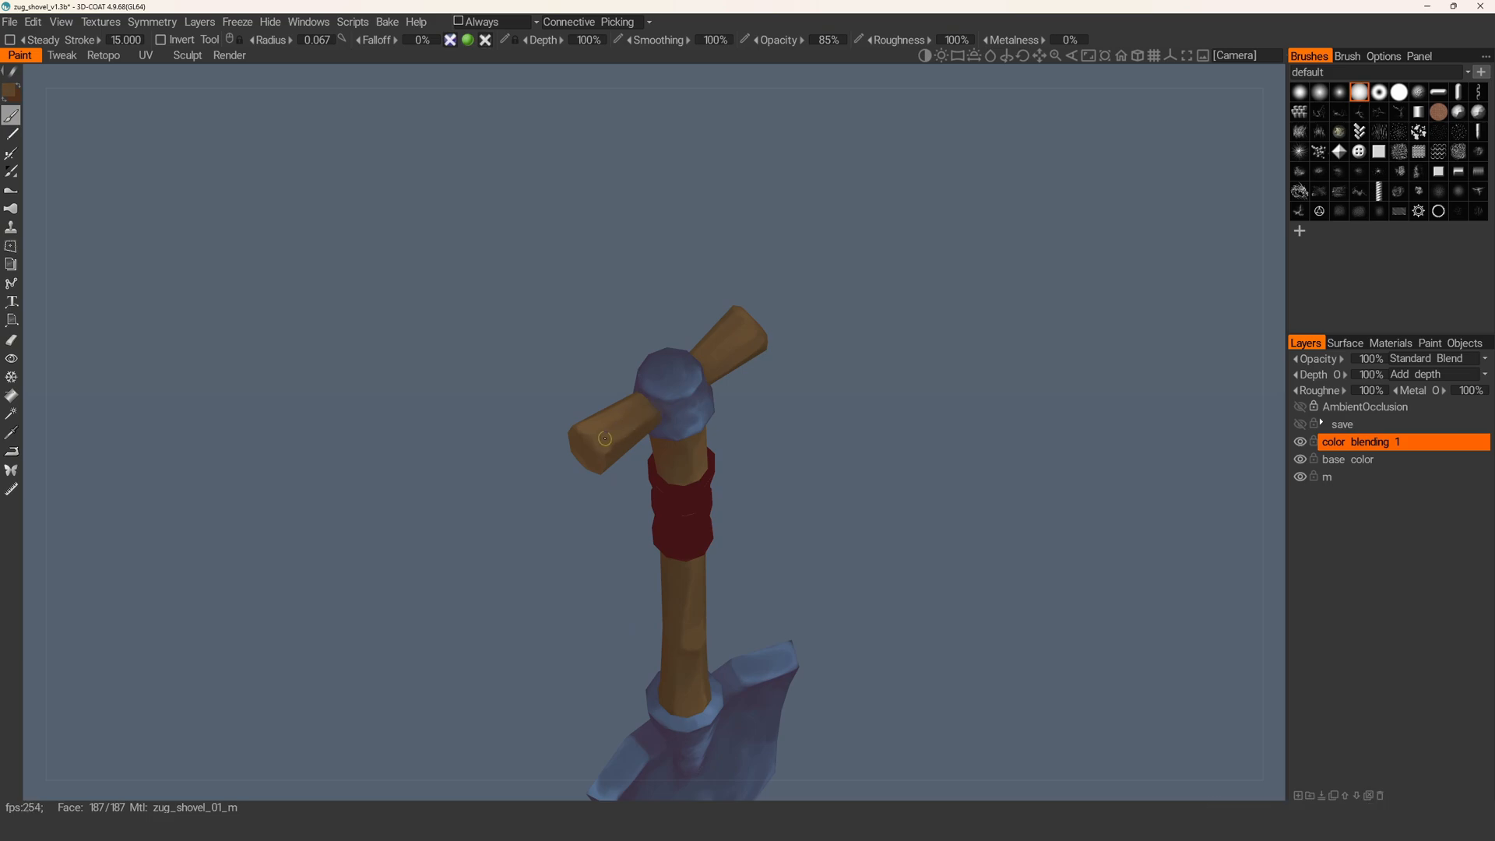
mouse_move(632, 427)
left_mouse_down("alt")
mouse_move(615, 433)
mouse_move(635, 442)
left_mouse_up("alt")
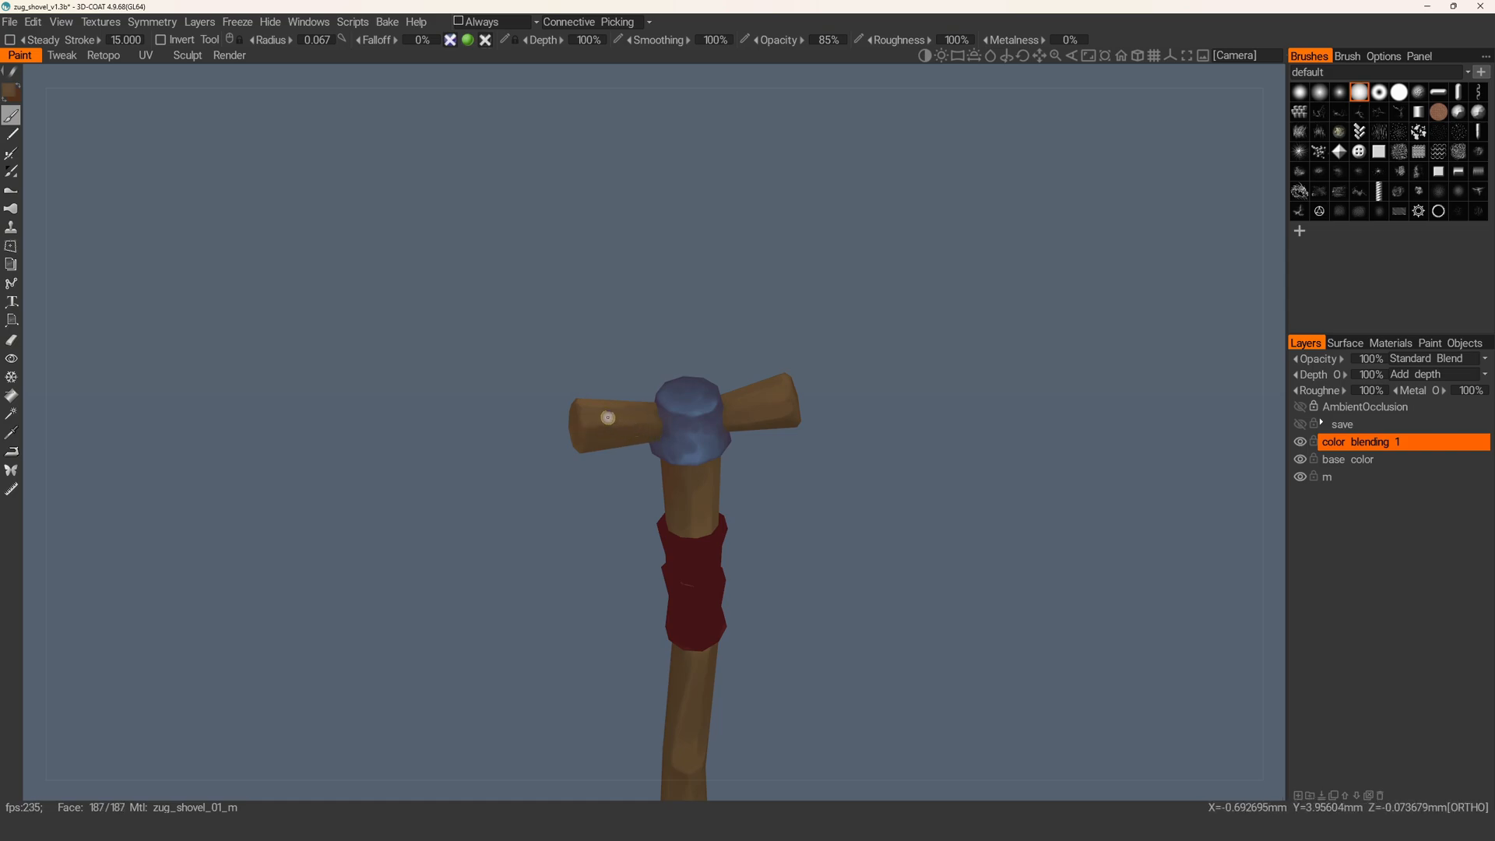
left_click_drag(656, 433, 649, 410, "alt")
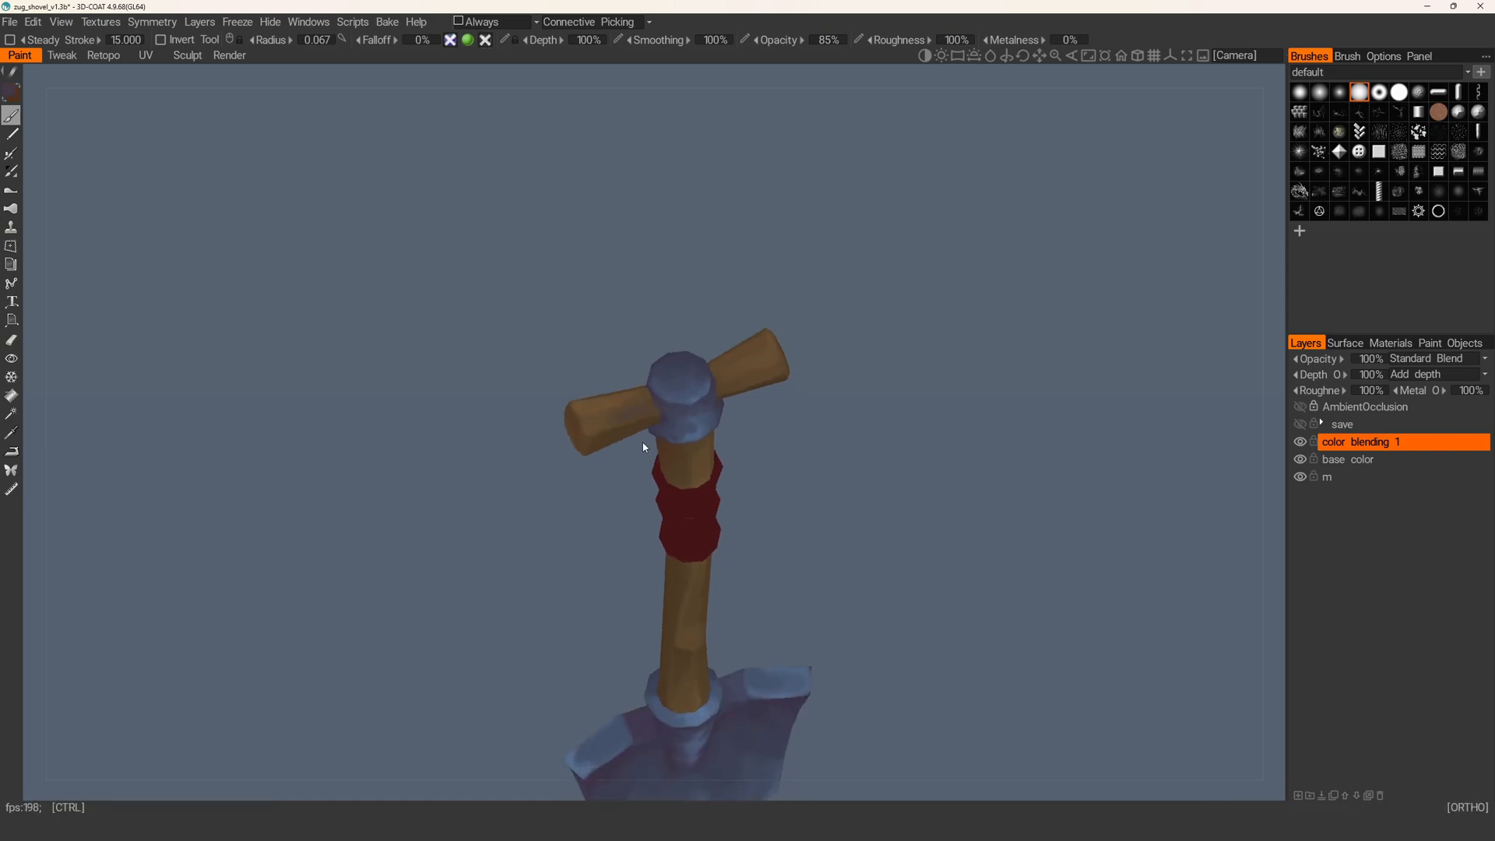
- Undo the bluish stroke on the crossbar arm, pick brown again, and blend the arm's front and underside
key("ctrl+z")
key("v")
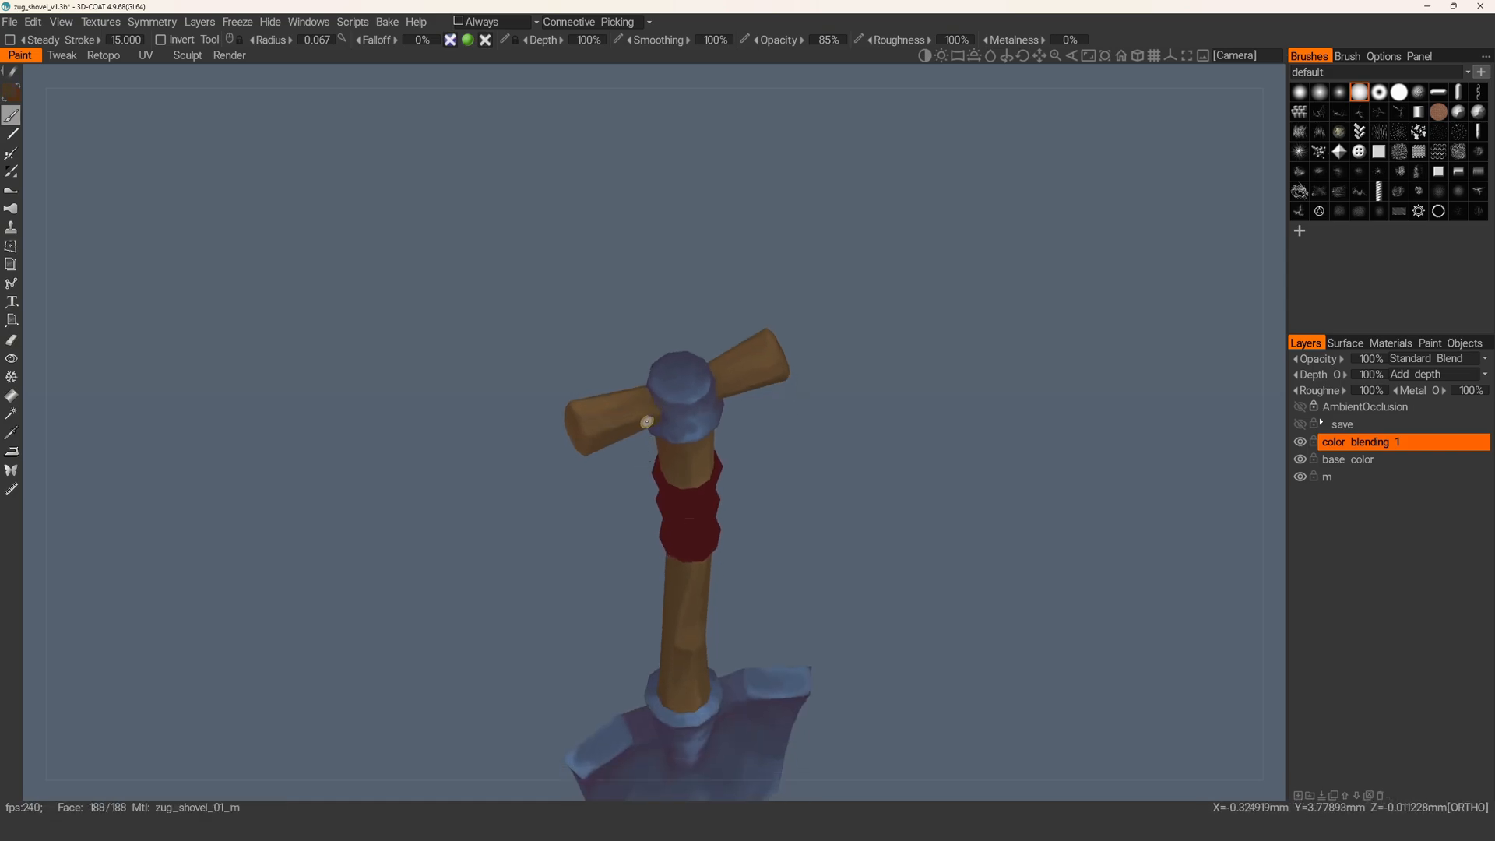
mouse_move(633, 412)
left_mouse_down("alt")
mouse_move(610, 424)
mouse_move(648, 429)
mouse_move(626, 441)
mouse_move(648, 405)
mouse_move(584, 384)
mouse_move(533, 417)
mouse_move(610, 501)
mouse_move(721, 488)
mouse_move(657, 413)
left_mouse_up("alt")
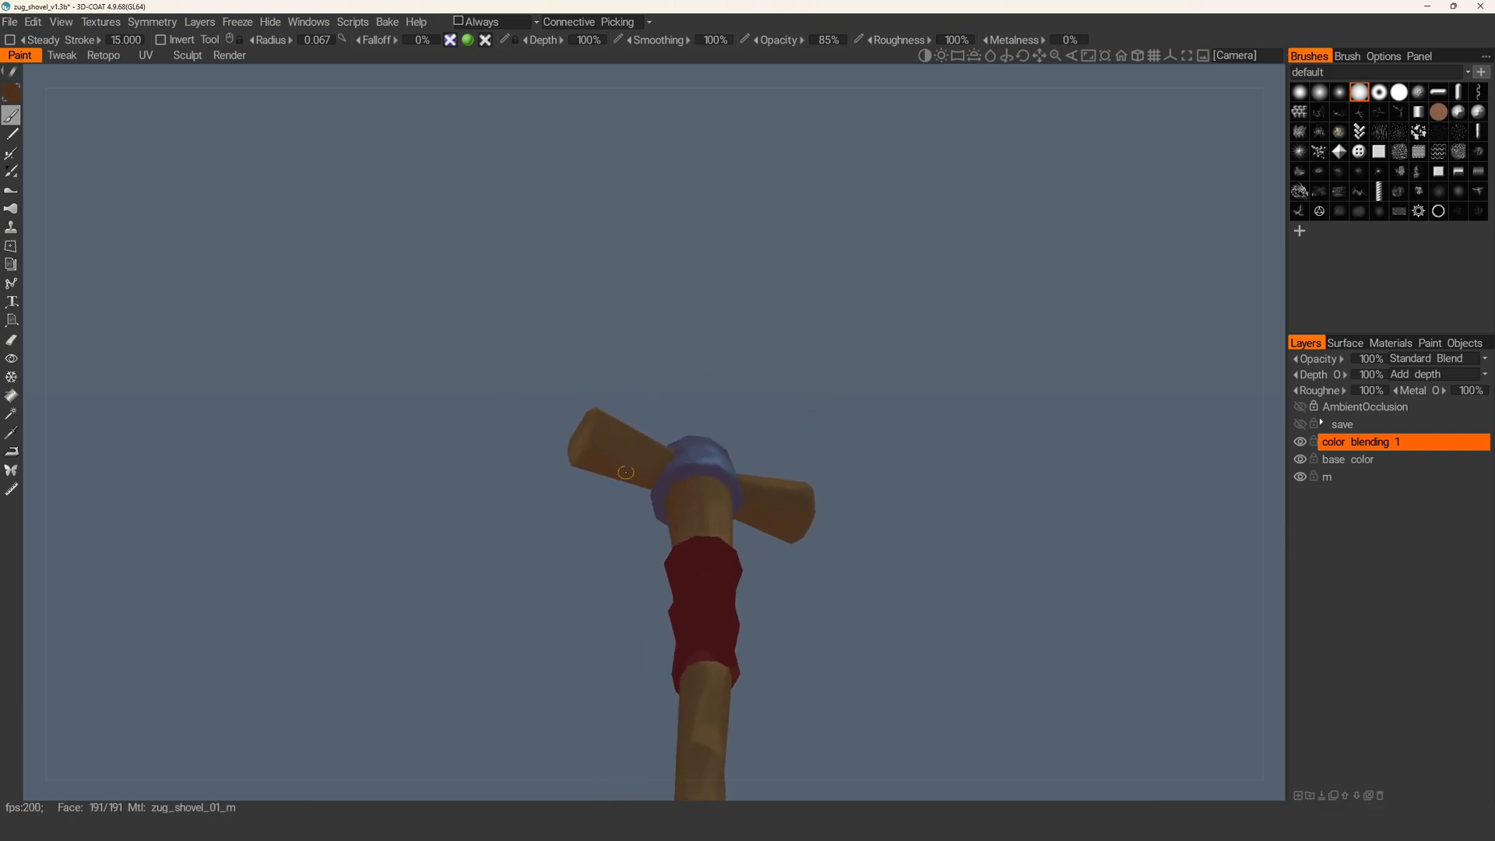
left_click_drag(611, 460, 601, 428, "alt")
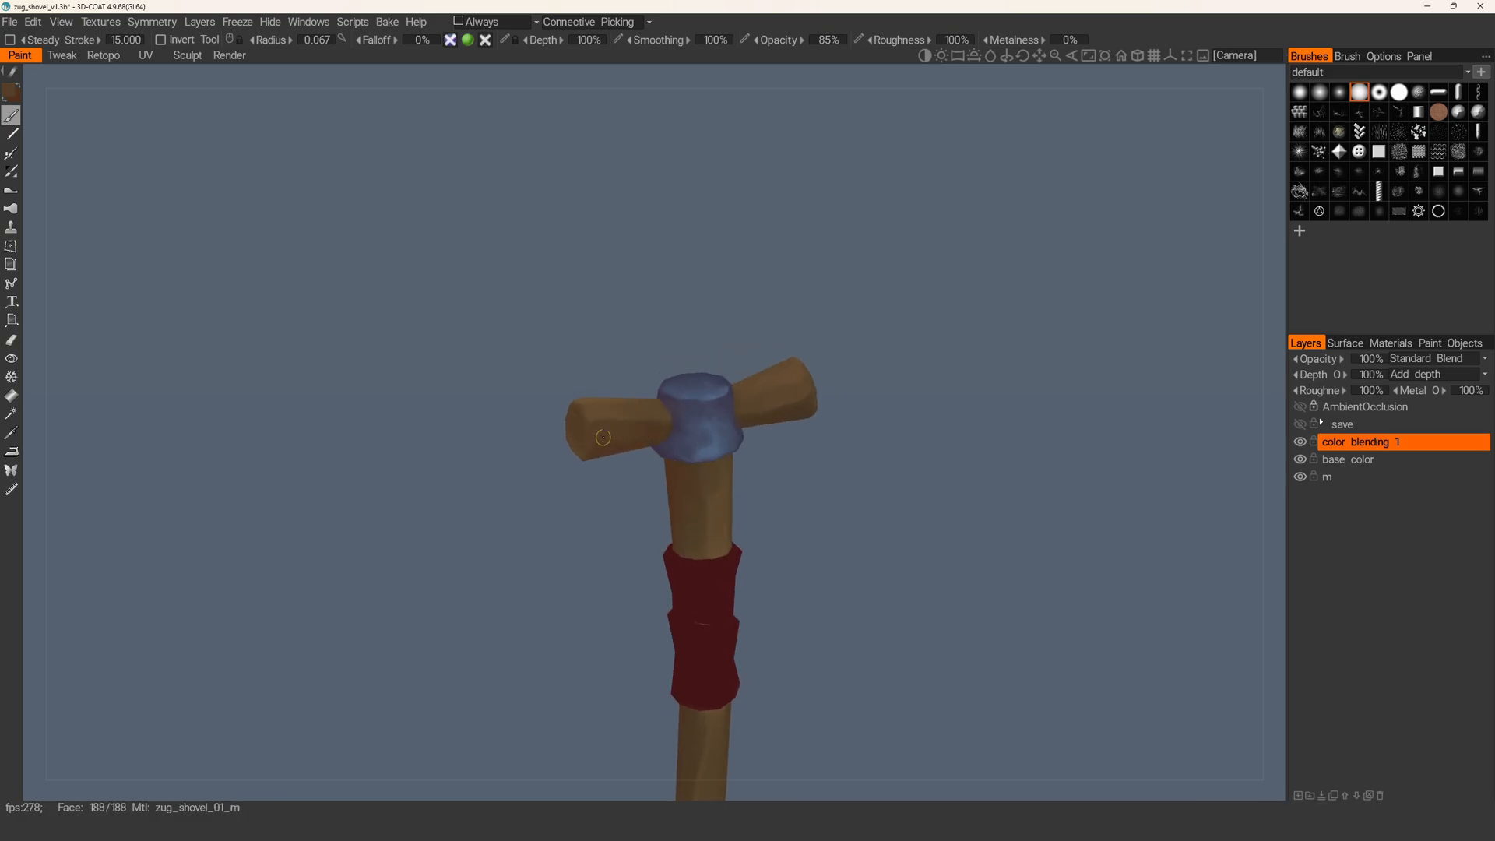
left_click_drag(648, 431, 600, 401, "alt+shift")
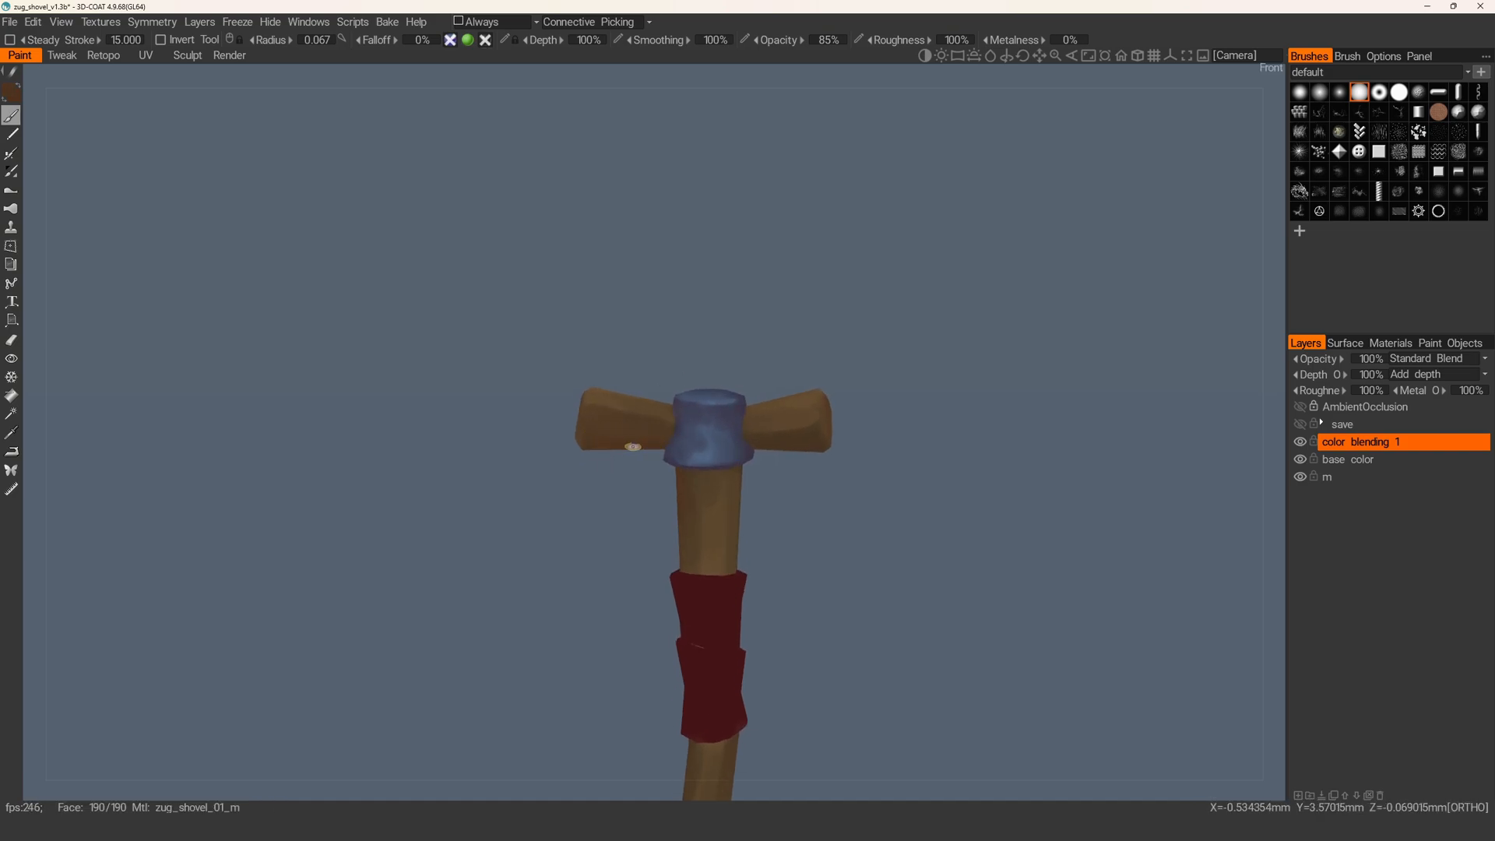
left_click_drag(633, 446, 708, 358, "alt")
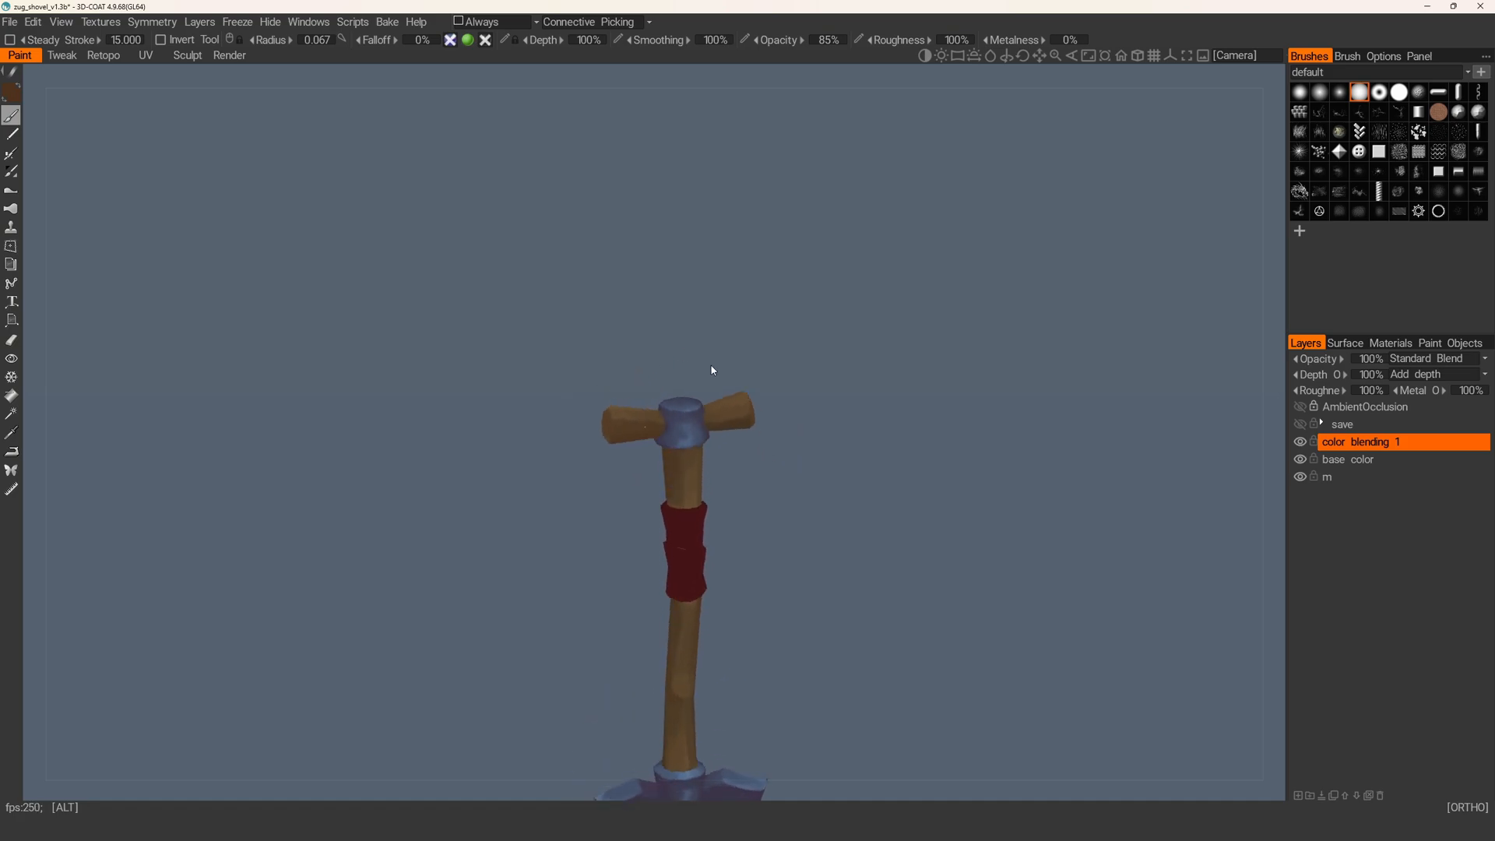
- Paint reddish brown shading on the lower front of both crossbar arms, undoing one stroke
right_click_drag(725, 424, 683, 451, "alt")
middle_click_drag(682, 452, 698, 489, "alt")
right_click_drag(698, 489, 677, 498, "alt")
mouse_move(677, 498)
left_mouse_down("alt")
mouse_move(634, 534)
mouse_move(688, 506)
mouse_move(623, 547)
mouse_move(606, 514)
mouse_move(729, 528)
left_mouse_up("alt")
key("ctrl+z")
mouse_move(927, 641)
left_mouse_down("alt")
mouse_move(846, 619)
mouse_move(826, 561)
left_mouse_up("alt")
left_click_drag(623, 507, 655, 510)
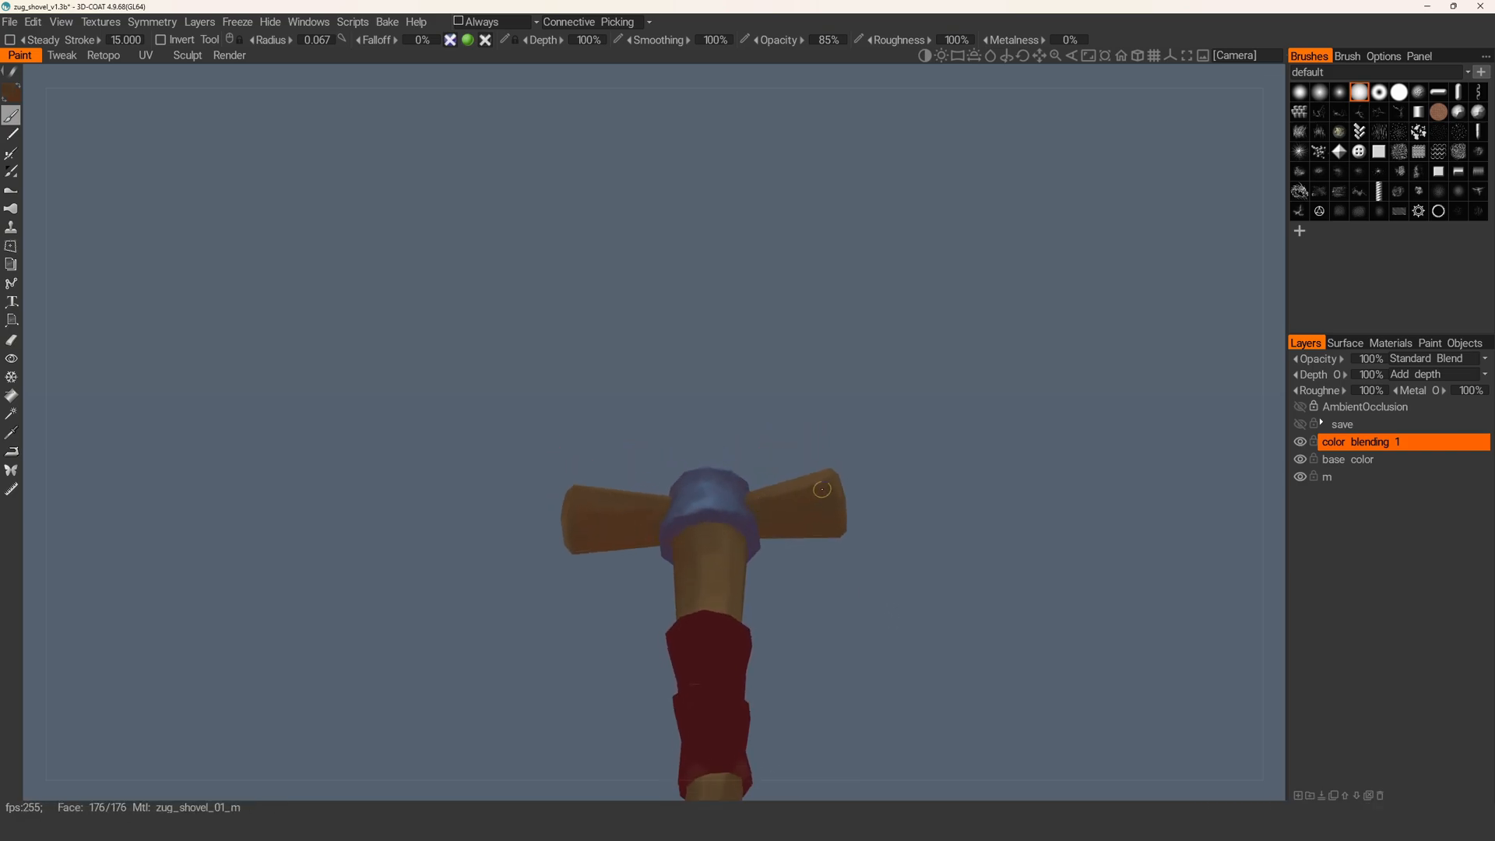
left_click_drag(810, 507, 792, 498, "alt")
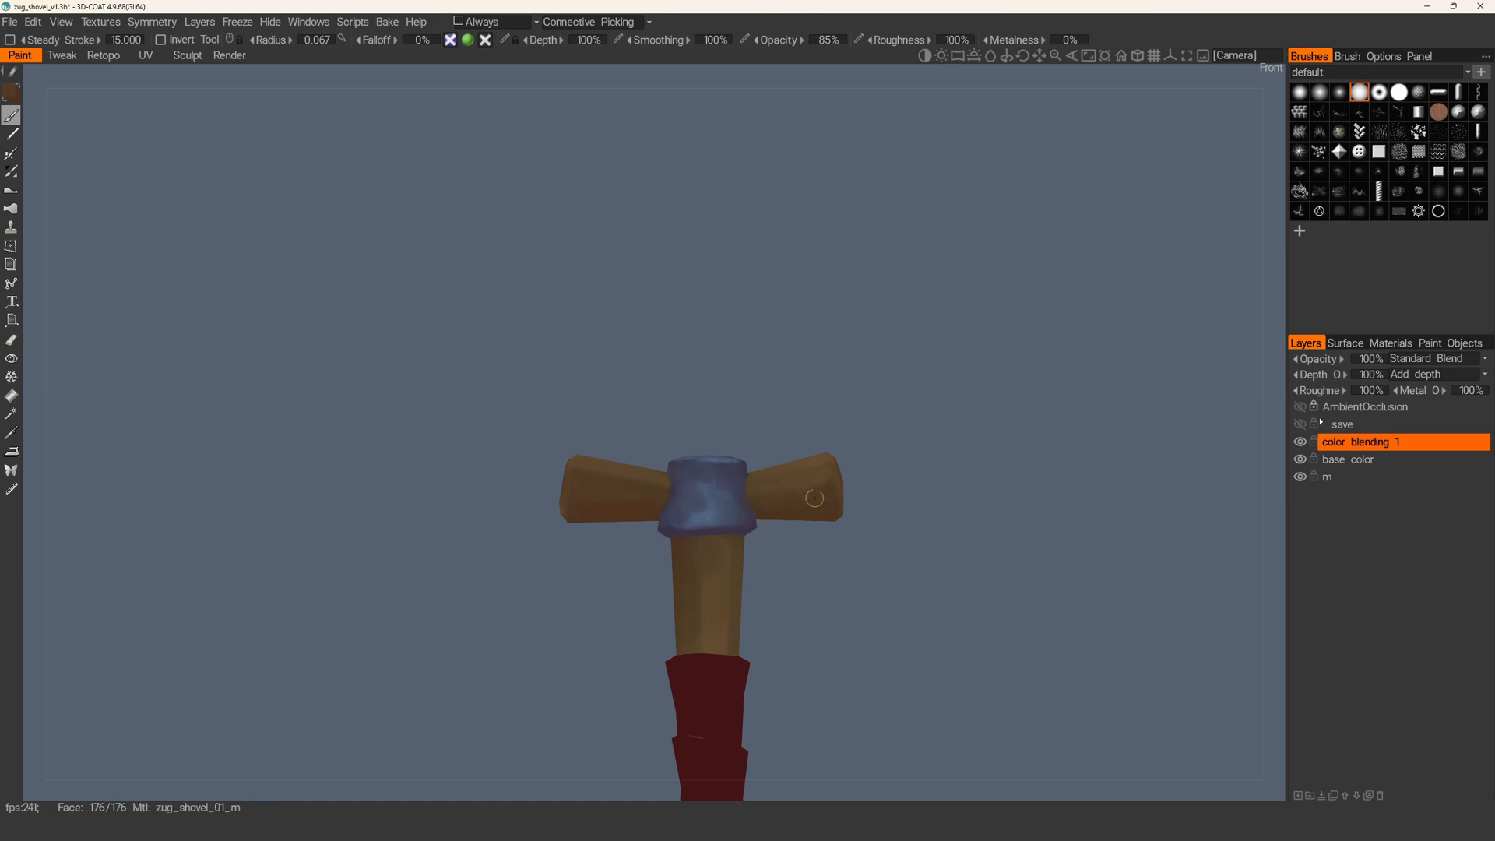
key("v")
- Shade the back of the cloth wrap in dark purplish red with a brush radius of about 0.097
middle_click_drag(704, 721, 712, 467, "alt")
mouse_move(623, 472)
left_mouse_down("alt")
mouse_move(737, 439)
mouse_move(717, 407)
left_mouse_up("alt")
key("bracketright")
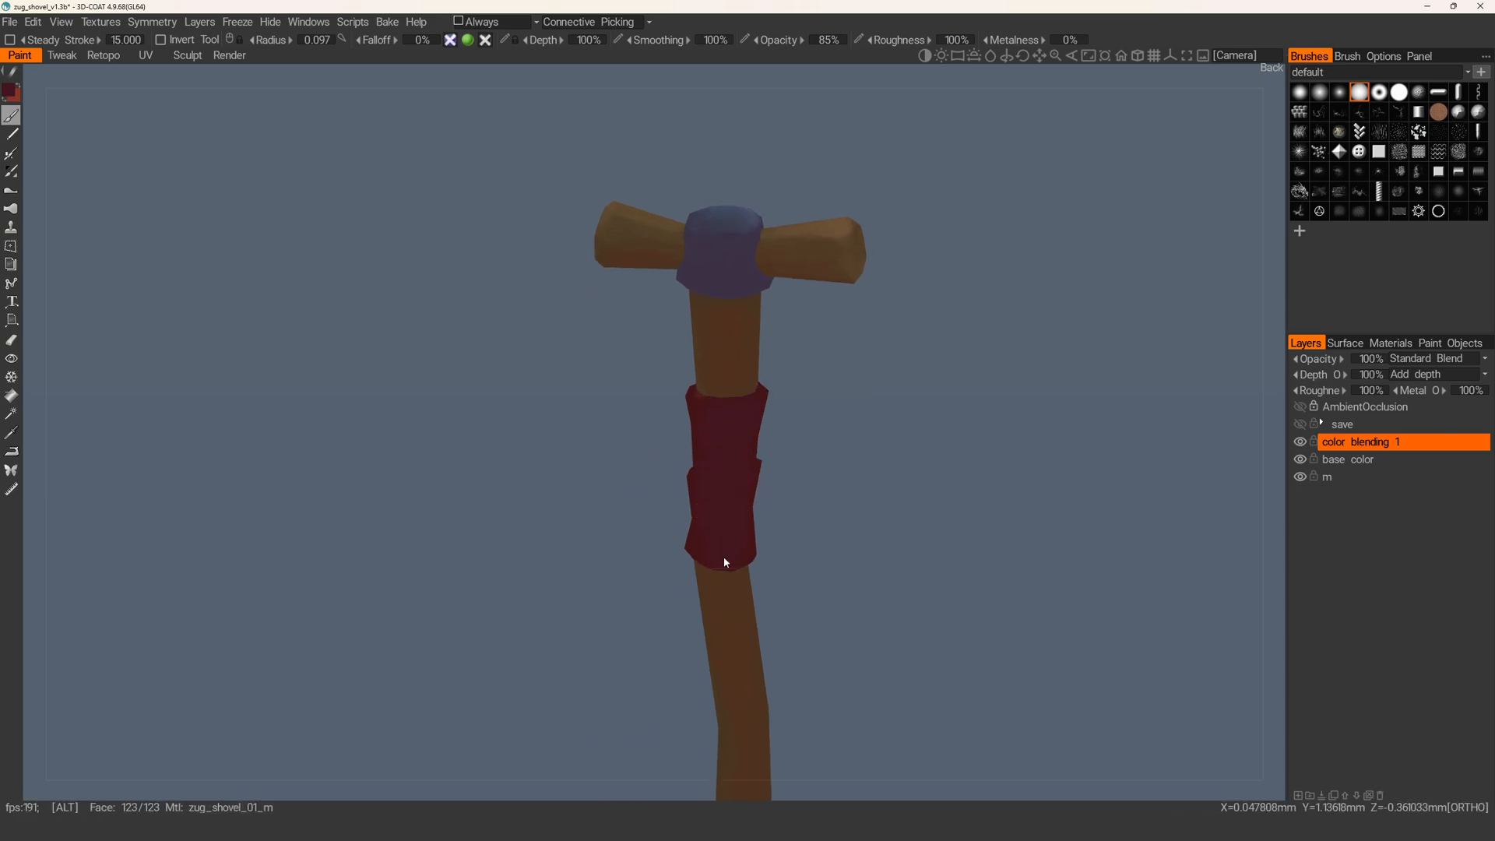
left_click_drag(721, 558, 717, 568, "alt")
- Paint brighter red over the front folds of the wrap, keeping the creases between them dark
mouse_move(726, 480)
left_mouse_down("alt")
mouse_move(895, 525)
mouse_move(739, 427)
left_mouse_up("alt")
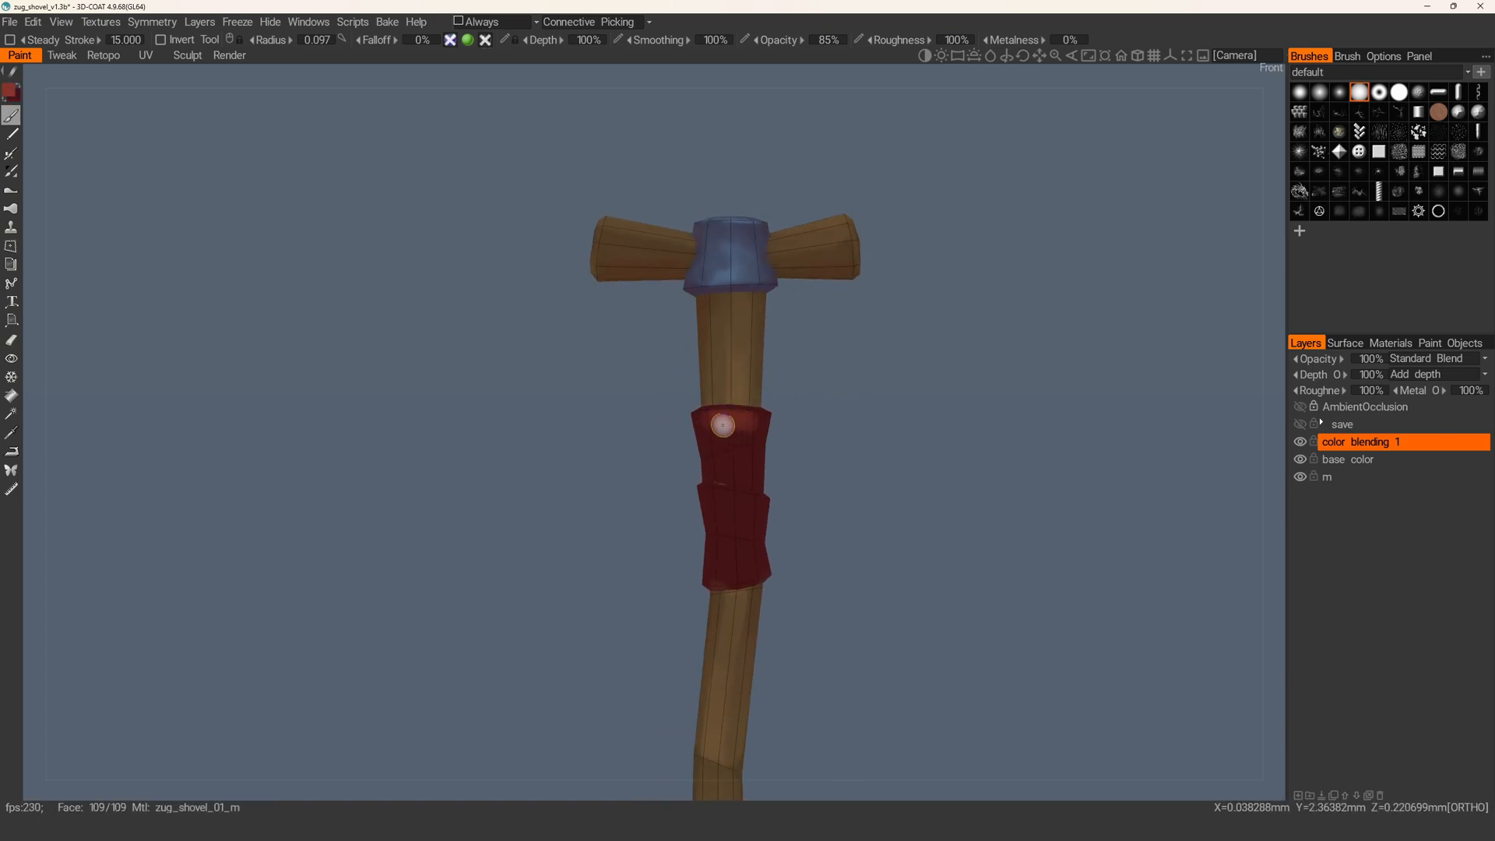
mouse_move(716, 422)
left_mouse_down("shift")
mouse_move(703, 423)
mouse_move(745, 418)
mouse_move(738, 471)
mouse_move(722, 461)
mouse_move(728, 427)
mouse_move(755, 438)
mouse_move(746, 428)
left_mouse_up("shift")
mouse_move(718, 500)
left_mouse_down()
mouse_move(751, 504)
mouse_move(751, 521)
mouse_move(713, 516)
mouse_move(760, 529)
mouse_move(745, 564)
left_mouse_up()
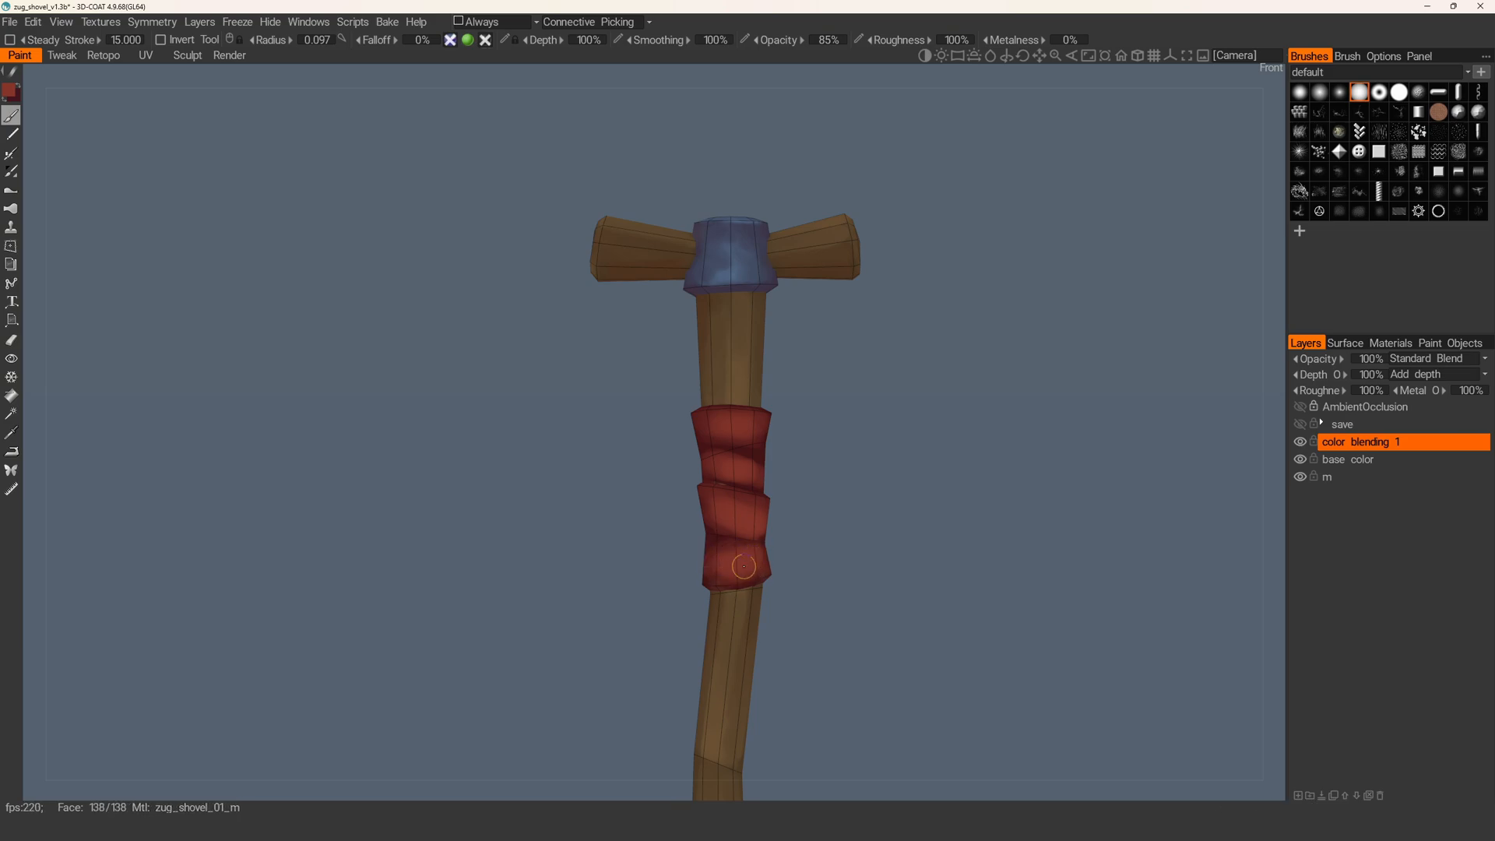
- Shade the side of the cloth wrap in dark red with a brush radius of about 0.069
right_click_drag(708, 514, 760, 450, "alt")
middle_click_drag(759, 450, 747, 524, "alt")
mouse_move(778, 424)
left_mouse_down("alt")
mouse_move(704, 467)
mouse_move(724, 433)
mouse_move(708, 447)
left_mouse_up("alt")
key("bracketleft")
key("bracketleft")
key("bracketleft")
key("w")
key("bracketright")
key("v")
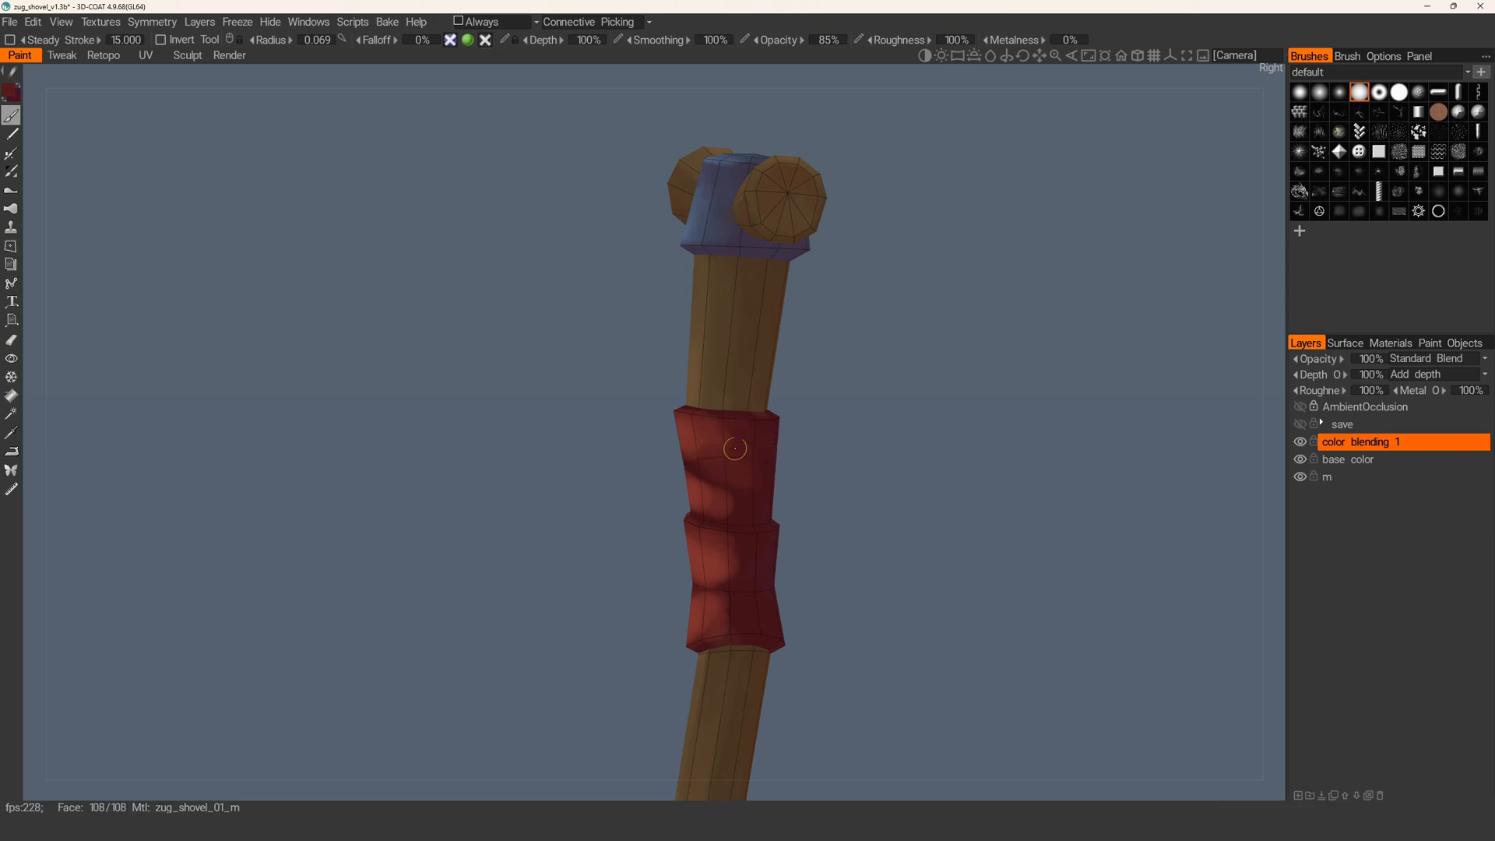
- Blend the patchy boundary between bright and dark red on the wrap's side using sampled in-between reds
mouse_move(721, 491)
left_mouse_down("alt")
mouse_move(761, 501)
mouse_move(747, 540)
mouse_move(710, 544)
mouse_move(698, 577)
mouse_move(745, 555)
mouse_move(685, 507)
mouse_move(708, 503)
mouse_move(631, 568)
mouse_move(618, 561)
mouse_move(704, 548)
mouse_move(644, 494)
mouse_move(675, 527)
mouse_move(661, 489)
mouse_move(664, 504)
mouse_move(698, 488)
mouse_move(714, 406)
mouse_move(624, 366)
mouse_move(611, 394)
mouse_move(694, 428)
mouse_move(724, 417)
mouse_move(657, 358)
mouse_move(710, 444)
mouse_move(712, 487)
mouse_move(757, 512)
mouse_move(674, 493)
mouse_move(731, 509)
mouse_move(739, 484)
mouse_move(663, 465)
mouse_move(628, 478)
mouse_move(685, 490)
mouse_move(670, 498)
left_mouse_up("alt")
key("v")
key("v")
key("v")
key("v")
key("v")
key("v")
key("w")
right_click_drag(677, 507, 654, 451, "alt")
mouse_move(738, 497)
left_mouse_down()
mouse_move(701, 489)
mouse_move(735, 510)
left_mouse_up()
key("w")
key("[")
mouse_move(726, 508)
left_mouse_down()
mouse_move(741, 524)
mouse_move(664, 524)
mouse_move(645, 544)
mouse_move(648, 508)
mouse_move(601, 514)
mouse_move(688, 494)
mouse_move(680, 479)
mouse_move(717, 444)
mouse_move(686, 450)
mouse_move(745, 491)
mouse_move(748, 472)
mouse_move(721, 460)
mouse_move(767, 432)
left_mouse_up()
- Sample further reds and smooth the folds around the wrap's side, undoing the last stroke
key("v")
key("v")
key("v")
key("v")
key("v")
left_click_drag(767, 434, 745, 471, "alt")
right_click_drag(745, 471, 778, 447, "alt")
middle_click_drag(778, 447, 640, 490, "alt")
key("w")
mouse_move(641, 491)
left_mouse_down("alt+shift")
mouse_move(654, 448)
mouse_move(659, 475)
mouse_move(711, 461)
mouse_move(788, 478)
mouse_move(724, 457)
left_mouse_up("alt+shift")
key("ctrl+z")
- Refine the wrap's folds and upper rim with sampled dark red at a brush radius of about 0.040
key("v")
key("v")
key("v")
right_click_drag(725, 458, 689, 460, "alt")
left_click_drag(689, 460, 721, 455, "alt+shift")
key("v")
mouse_move(732, 381)
left_mouse_down("alt")
mouse_move(759, 424)
mouse_move(696, 500)
mouse_move(832, 575)
mouse_move(657, 585)
mouse_move(607, 477)
mouse_move(621, 433)
mouse_move(659, 452)
mouse_move(614, 361)
left_mouse_up("alt")
key("bracketright")
key("[")
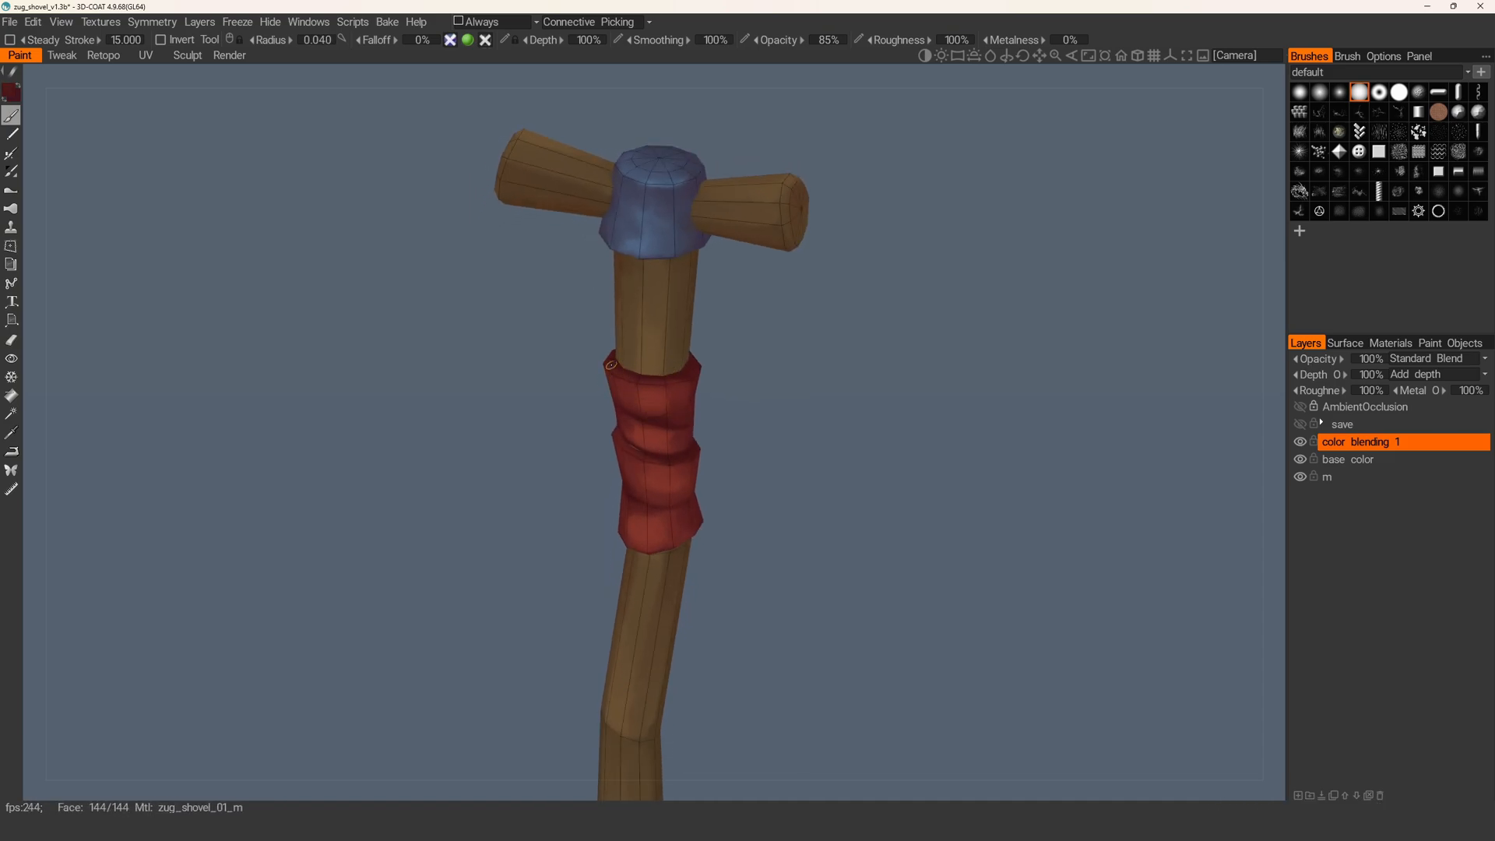
key("w")
left_click_drag(693, 369, 637, 411, "alt")
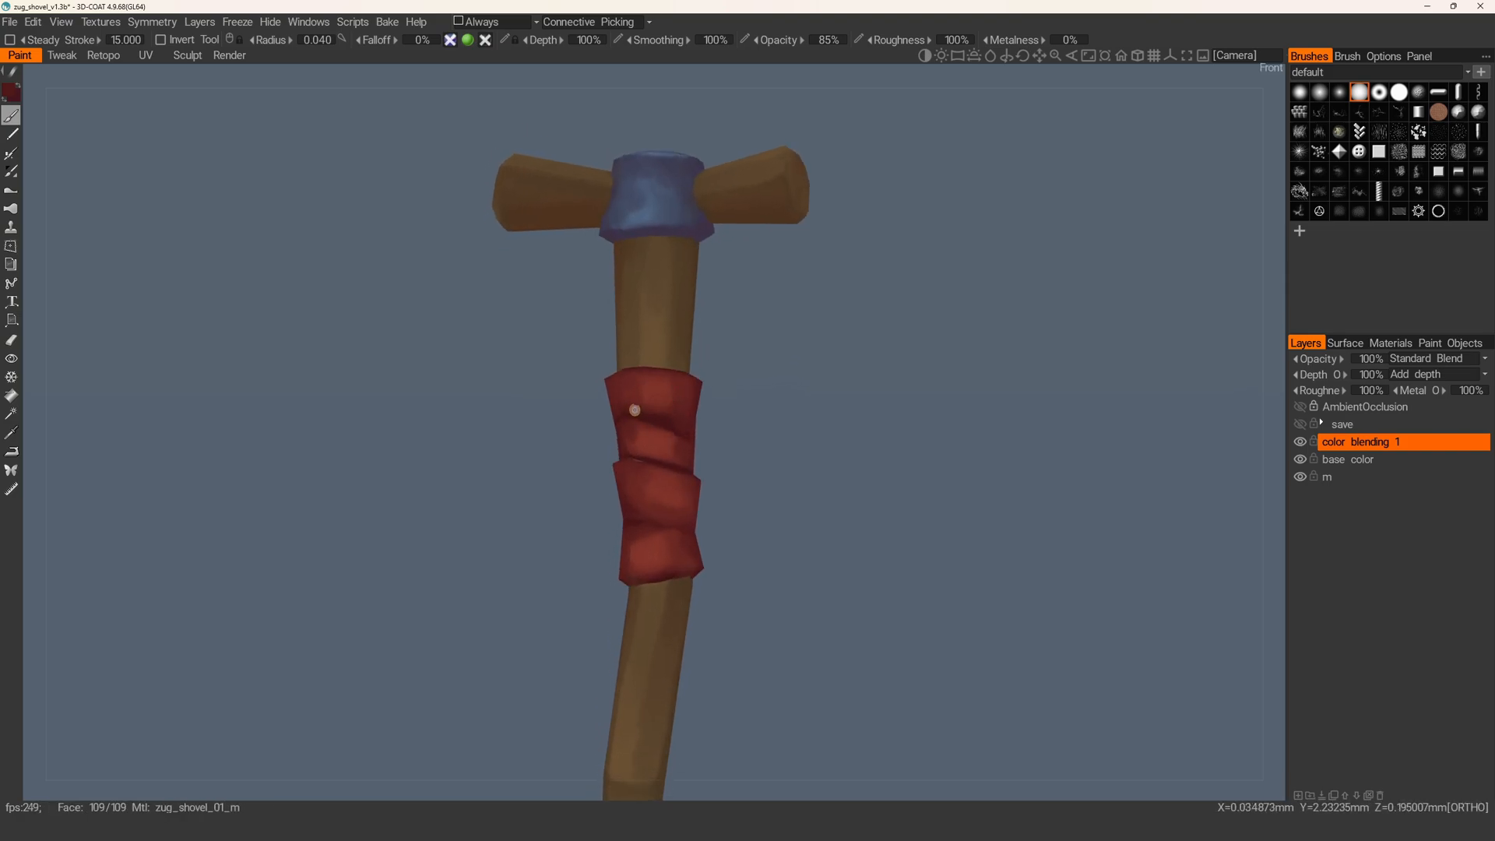
- Switch to the softer round brush and carry the dark red creases around the wrap's side at a radius of about 0.032
middle_click_drag(662, 470, 639, 390, "alt")
mouse_move(638, 445)
left_mouse_down("alt")
mouse_move(641, 470)
mouse_move(604, 427)
mouse_move(666, 436)
mouse_move(669, 422)
mouse_move(648, 430)
left_mouse_up("alt")
key("]")
left_click(1320, 92)
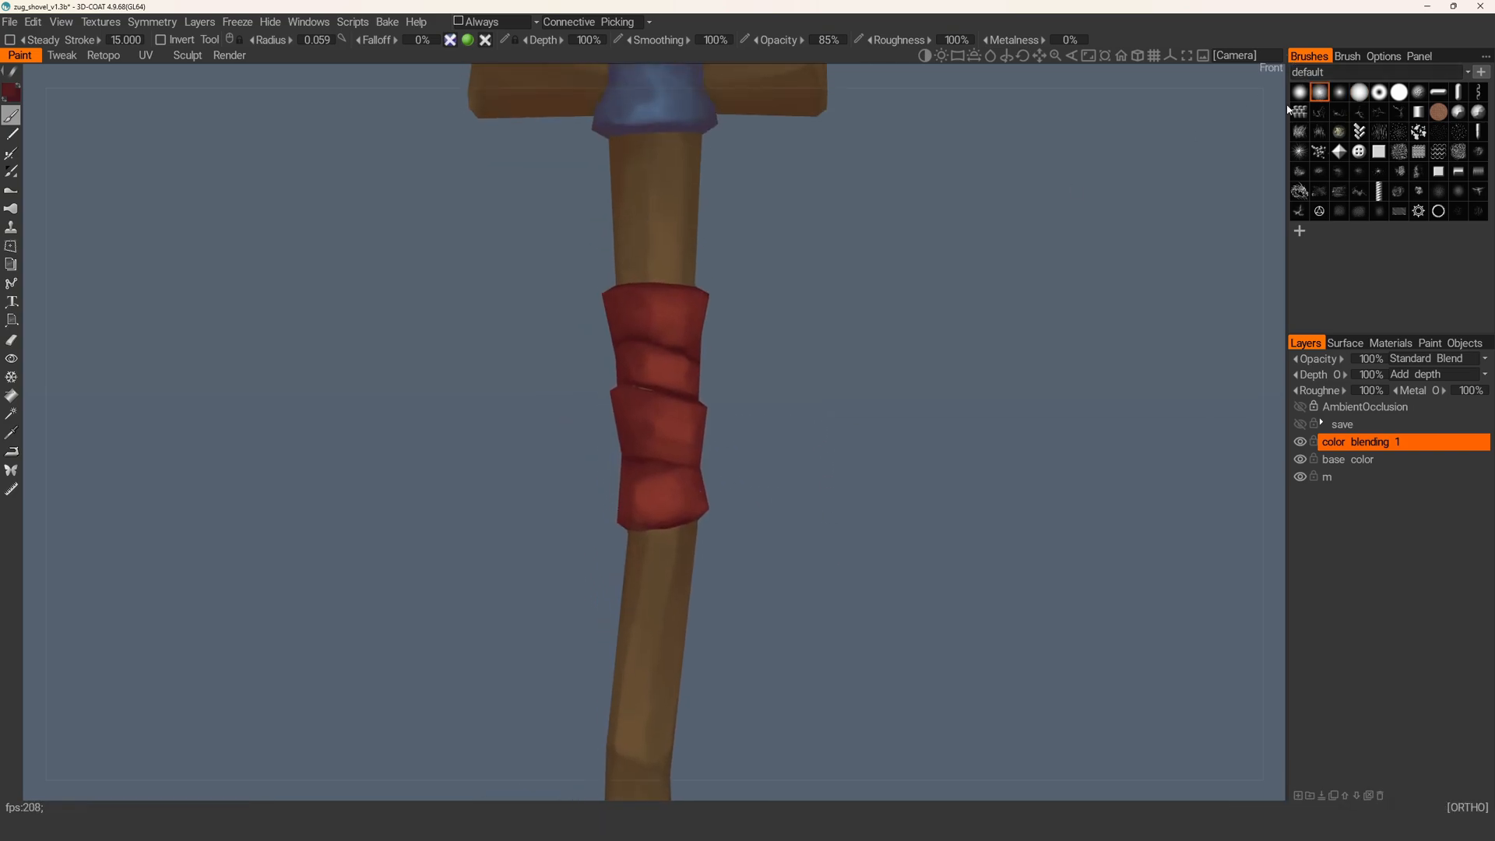
middle_click_drag(775, 302, 784, 440, "alt")
right_click_drag(679, 450, 704, 563, "alt")
mouse_move(704, 563)
left_mouse_down("alt")
mouse_move(665, 496)
mouse_move(738, 516)
mouse_move(689, 515)
left_mouse_up("alt")
key("bracketleft")
key("bracketleft")
key("bracketleft")
key("bracketleft")
key("bracketleft")
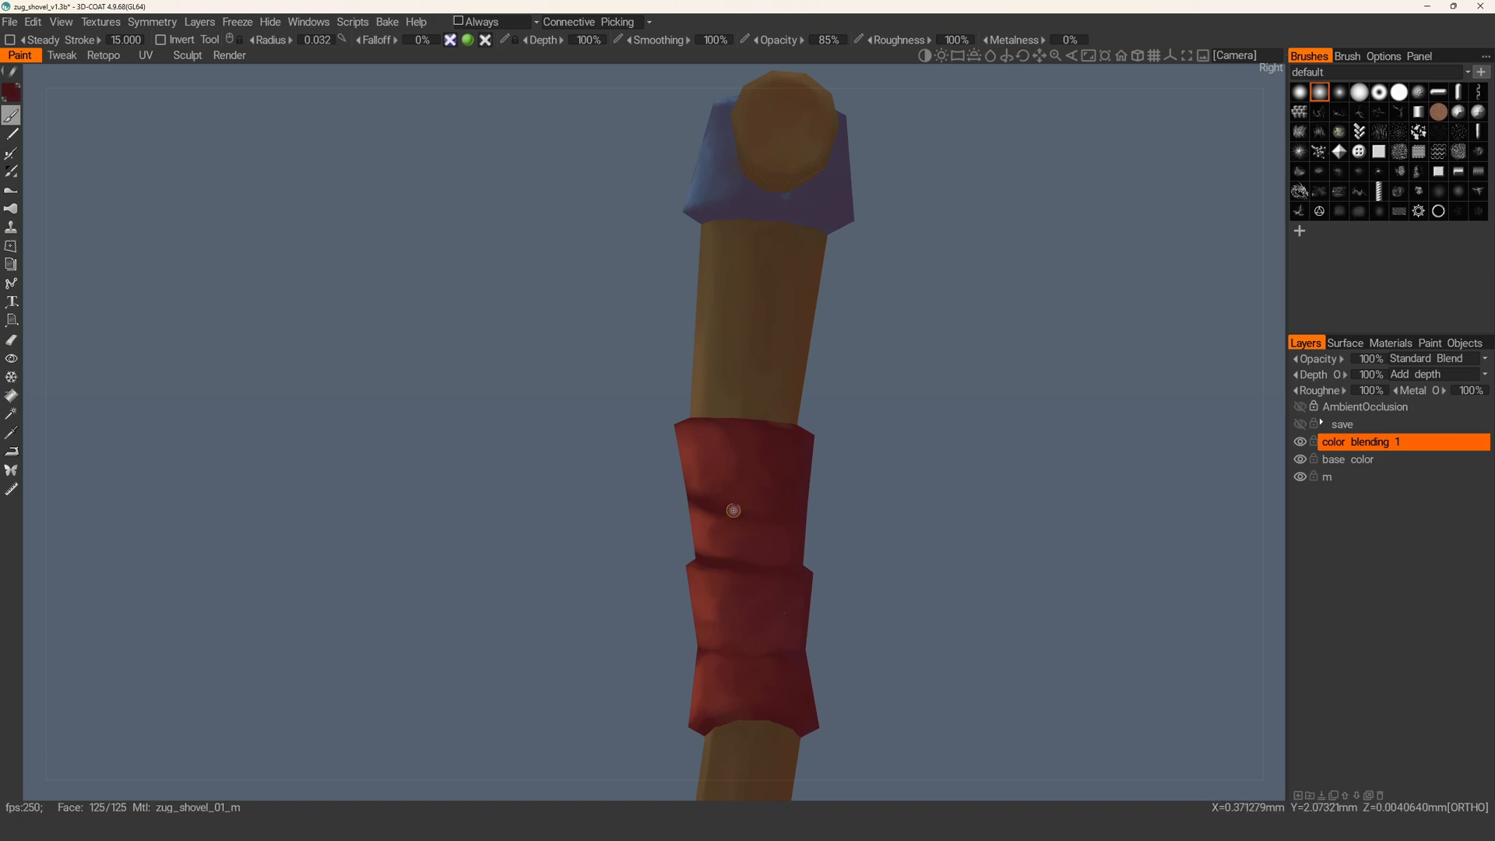
- Extend the upper dark crease across the wrap's front with a soft brush radius of about 0.073
mouse_move(810, 515)
left_mouse_down("alt")
mouse_move(654, 507)
mouse_move(627, 489)
mouse_move(601, 531)
left_mouse_up("alt")
key("bracketright")
key("bracketright")
key("bracketright")
key("bracketright")
key("bracketright")
key("bracketright")
key("bracketright")
key("bracketright")
key("bracketright")
key("bracketright")
key("bracketright")
key("bracketright")
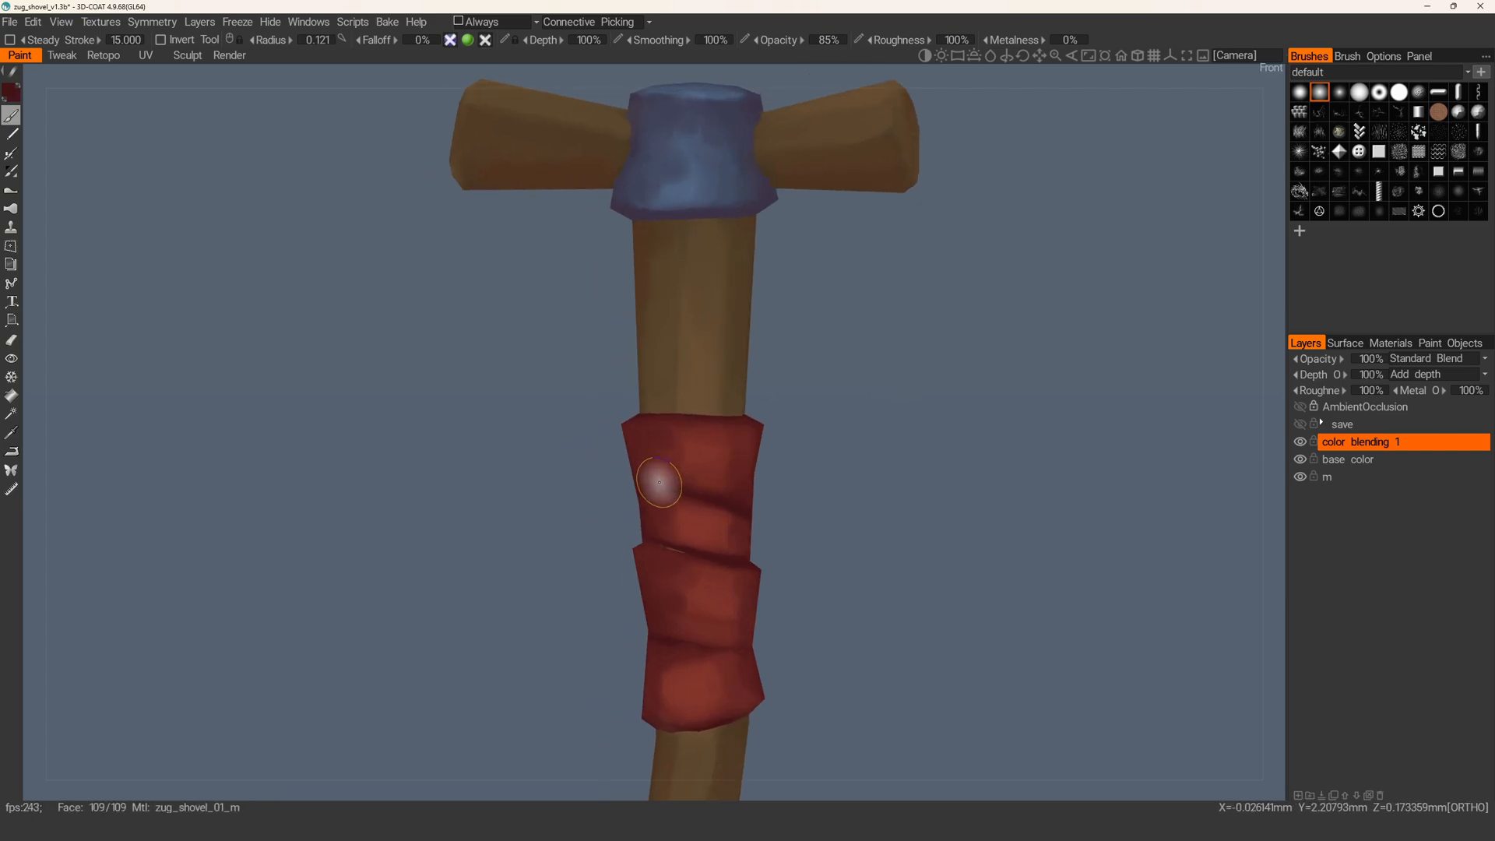
key("bracketleft")
key("bracketleft")
key("bracketleft")
key("bracketleft")
key("bracketleft")
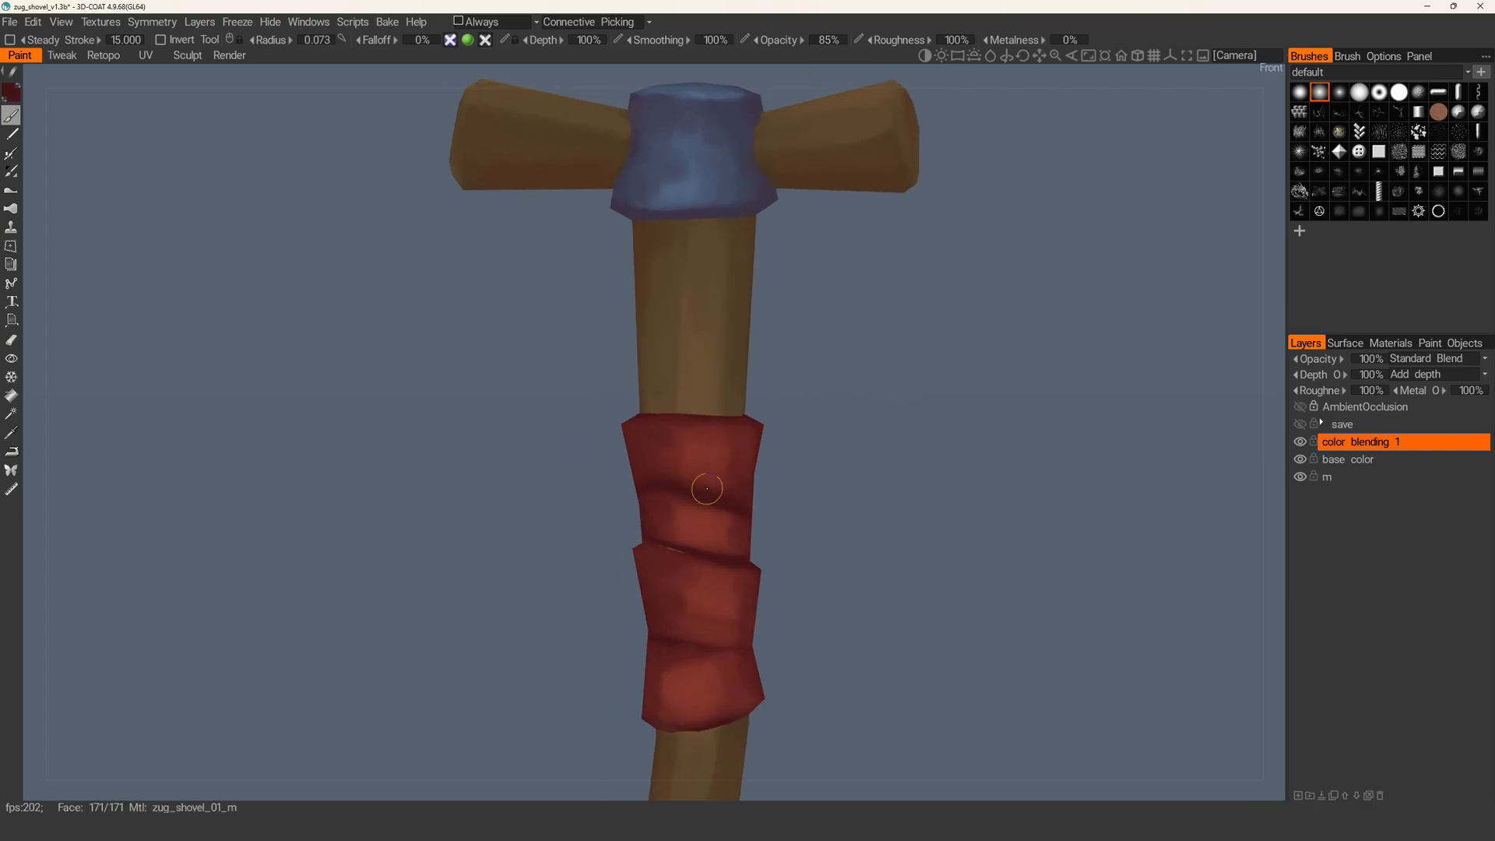
- Deepen and soften the dark red shadows beneath each front fold of the wrap, enlarging the brush radius to about 0.091
mouse_move(650, 487)
left_mouse_down("alt")
mouse_move(692, 481)
mouse_move(682, 509)
left_mouse_up("alt")
mouse_move(724, 537)
left_mouse_down("alt")
mouse_move(687, 558)
mouse_move(740, 556)
mouse_move(701, 557)
mouse_move(668, 534)
mouse_move(690, 547)
left_mouse_up("alt")
mouse_move(690, 547)
left_mouse_down("alt")
mouse_move(728, 537)
mouse_move(667, 534)
mouse_move(778, 551)
mouse_move(714, 582)
mouse_move(724, 574)
left_mouse_up("alt")
right_click_drag(662, 536, 655, 553)
mouse_move(655, 553)
left_mouse_down("alt")
mouse_move(601, 532)
mouse_move(712, 534)
mouse_move(651, 457)
mouse_move(657, 551)
mouse_move(738, 565)
left_mouse_up("alt")
left_click_drag(795, 518, 824, 452, "alt")
mouse_move(788, 561)
left_mouse_down("alt")
mouse_move(602, 554)
mouse_move(671, 577)
mouse_move(690, 524)
left_mouse_up("alt")
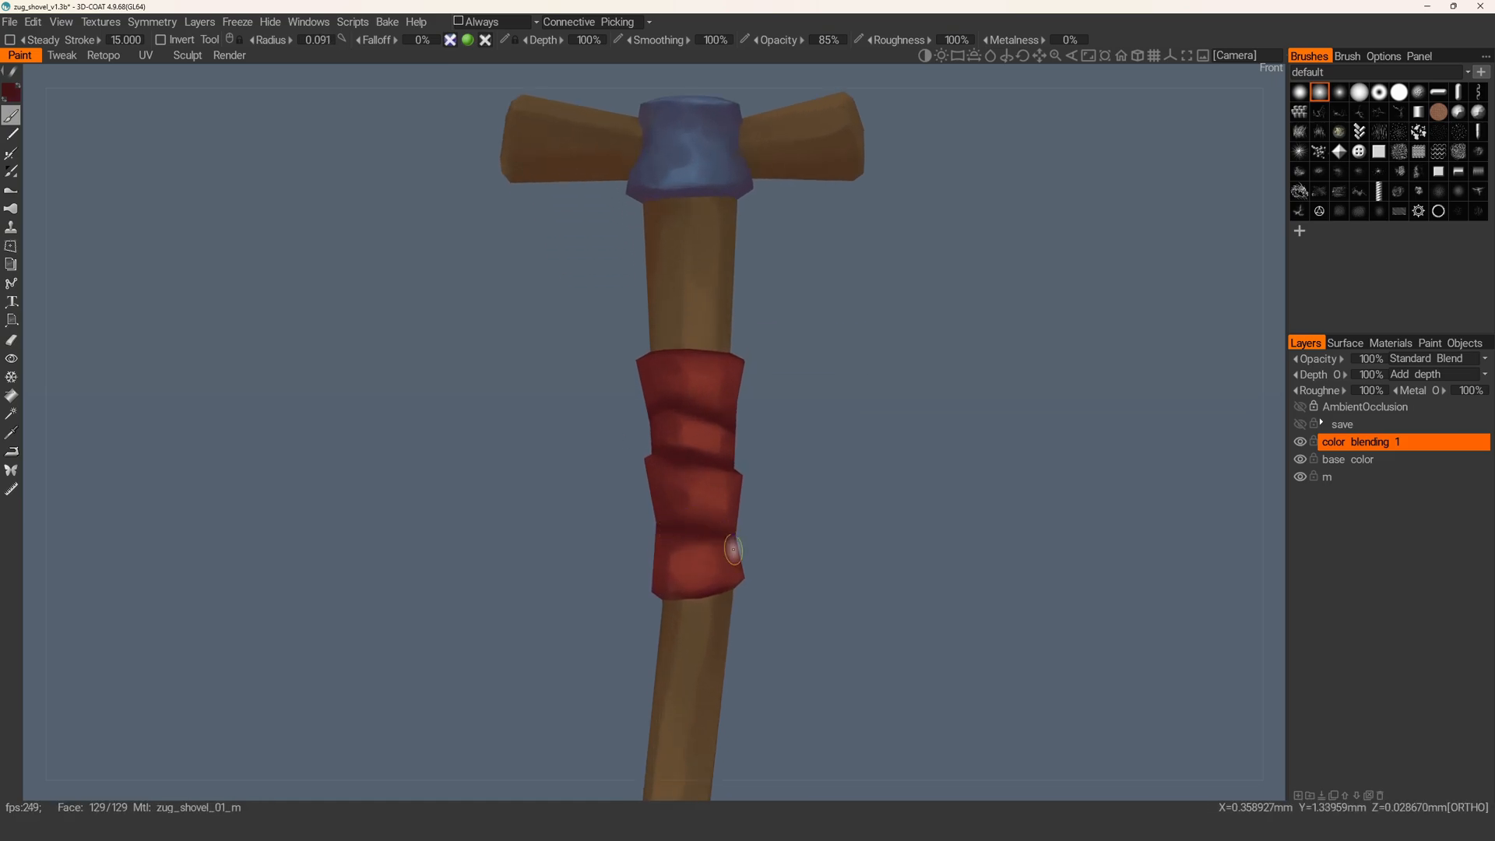
- Darken the bottom rim of the wrap above the handle with a smaller brush radius of about 0.047
left_click_drag(713, 567, 692, 552, "alt")
right_click_drag(684, 607, 667, 608)
left_click_drag(709, 595, 698, 589, "alt")
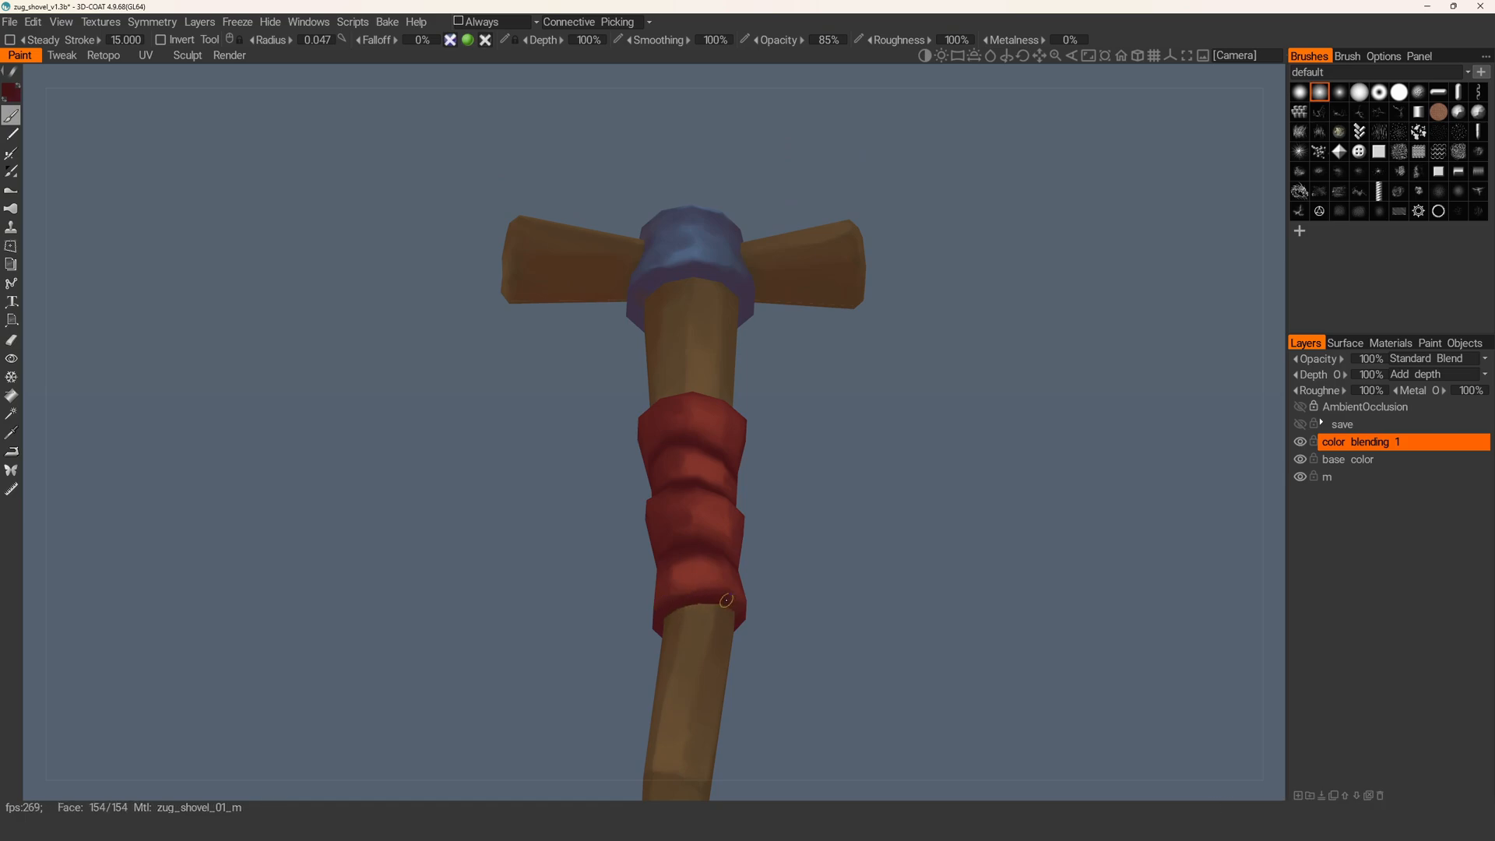
right_click_drag(675, 609, 691, 608)
left_click_drag(675, 607, 723, 595)
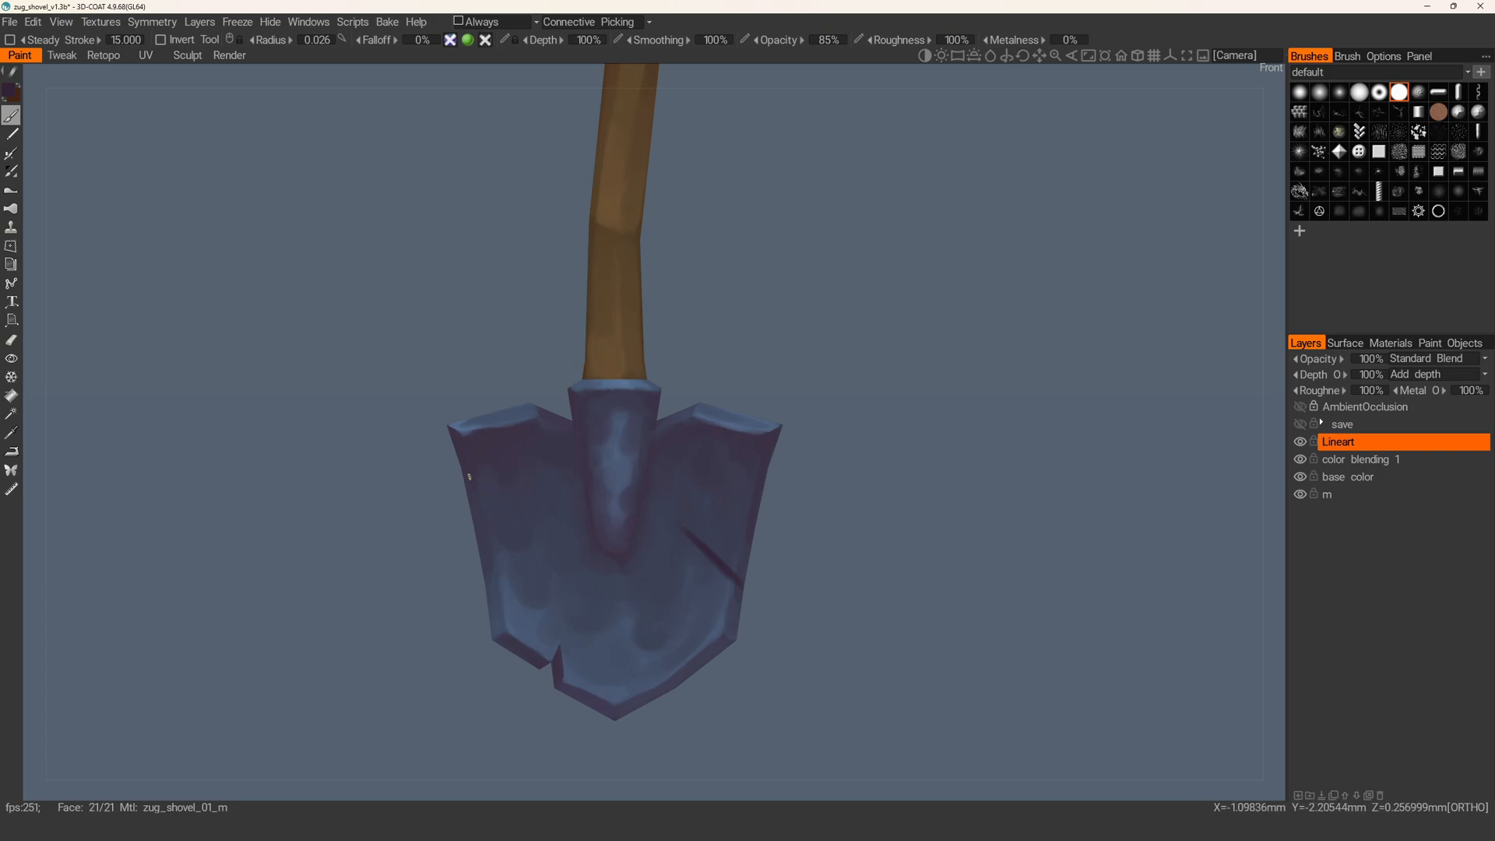
- Draw a dark purple diagonal cut into the blade's upper left side on the Lineart layer, using a hard brush of radius 0.026
left_click_drag(475, 477, 481, 495, "alt")
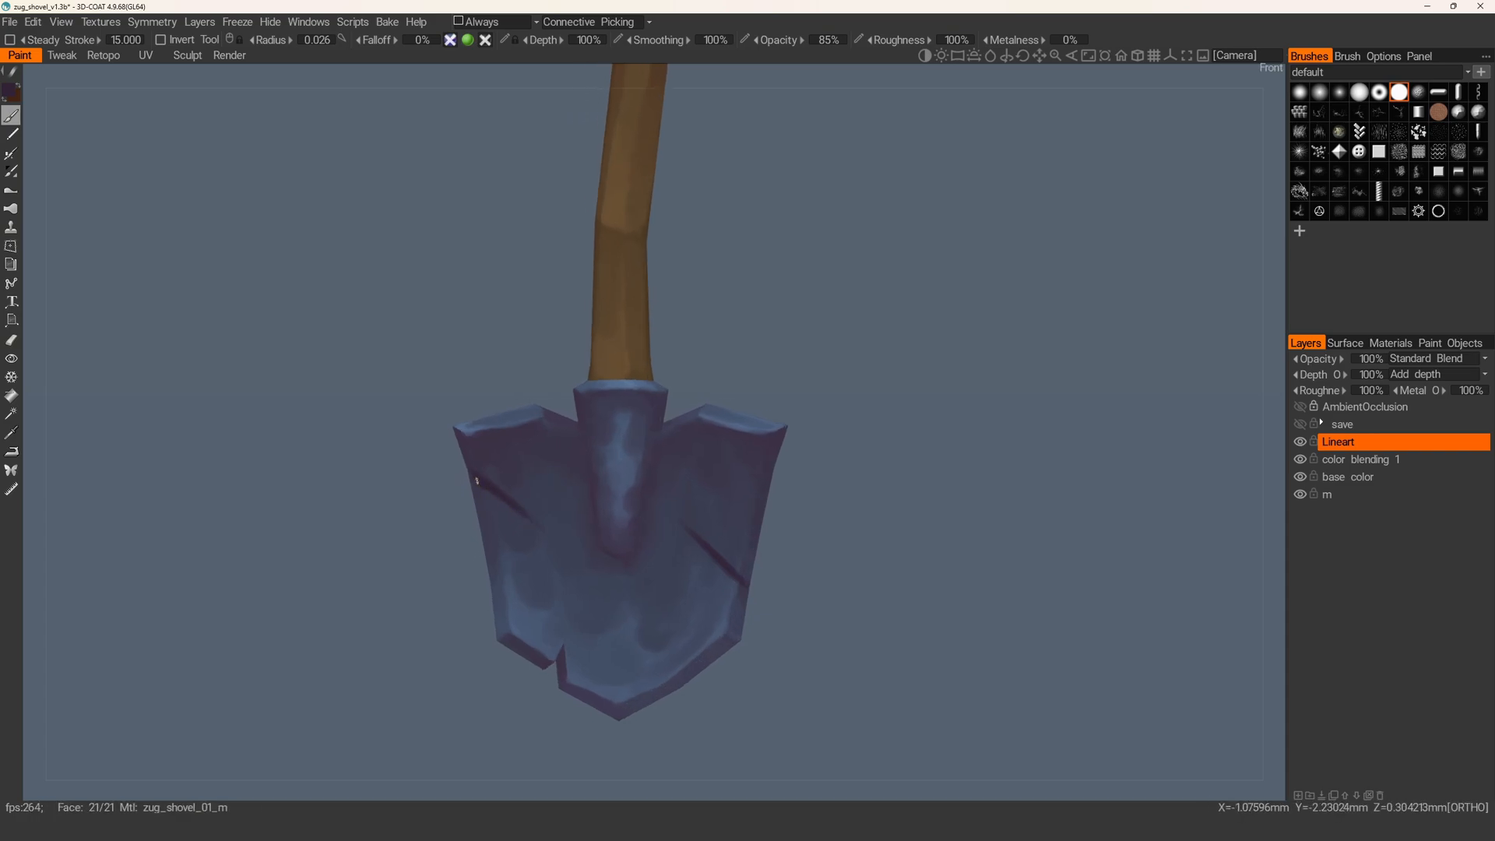
left_click_drag(592, 568, 589, 538, "alt")
scroll(626, 431, "up", 15)
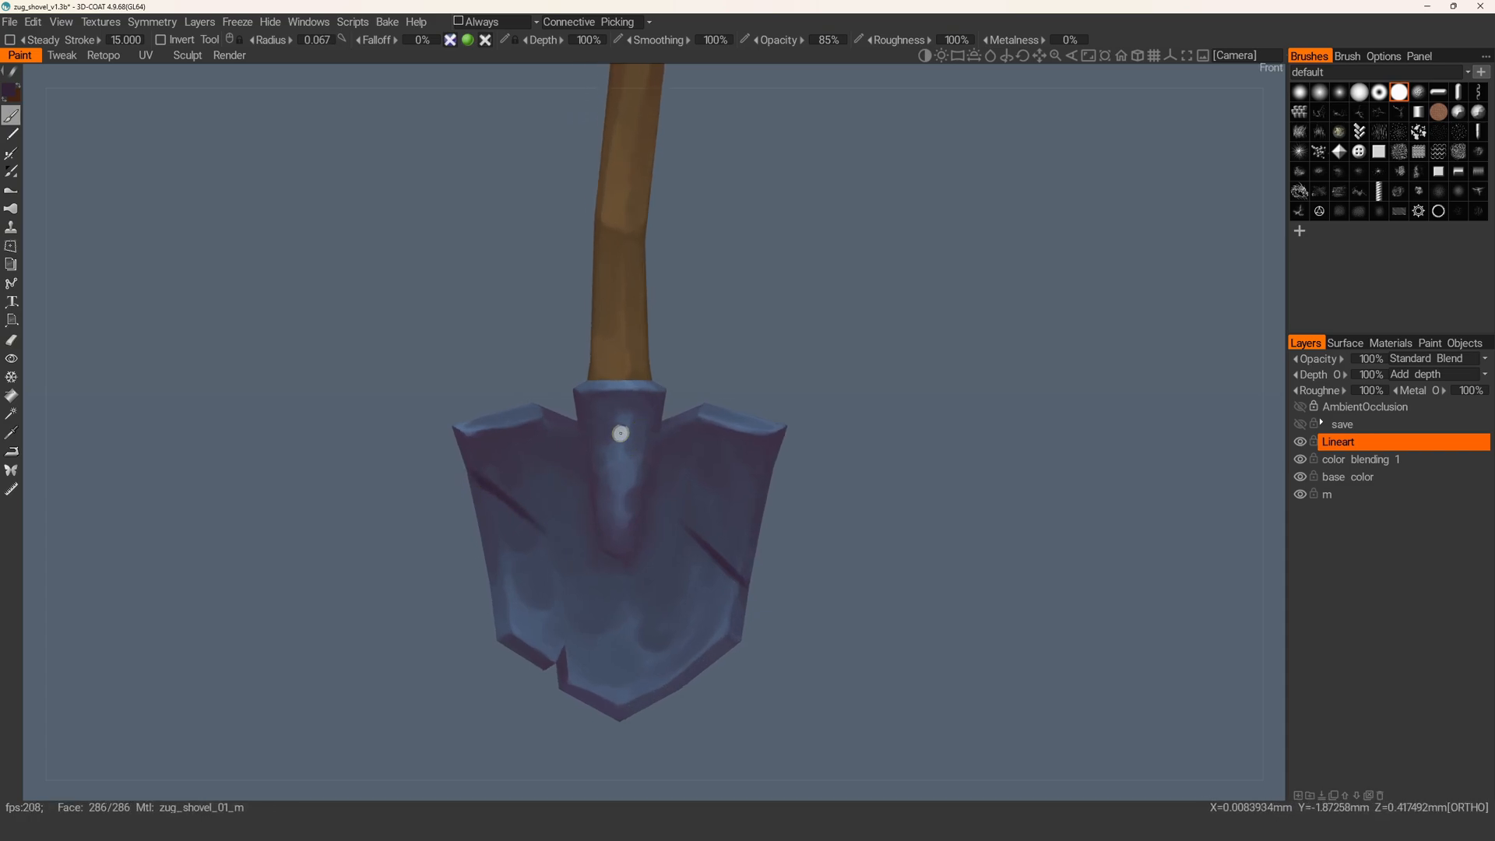
scroll(622, 427, "down", 2)
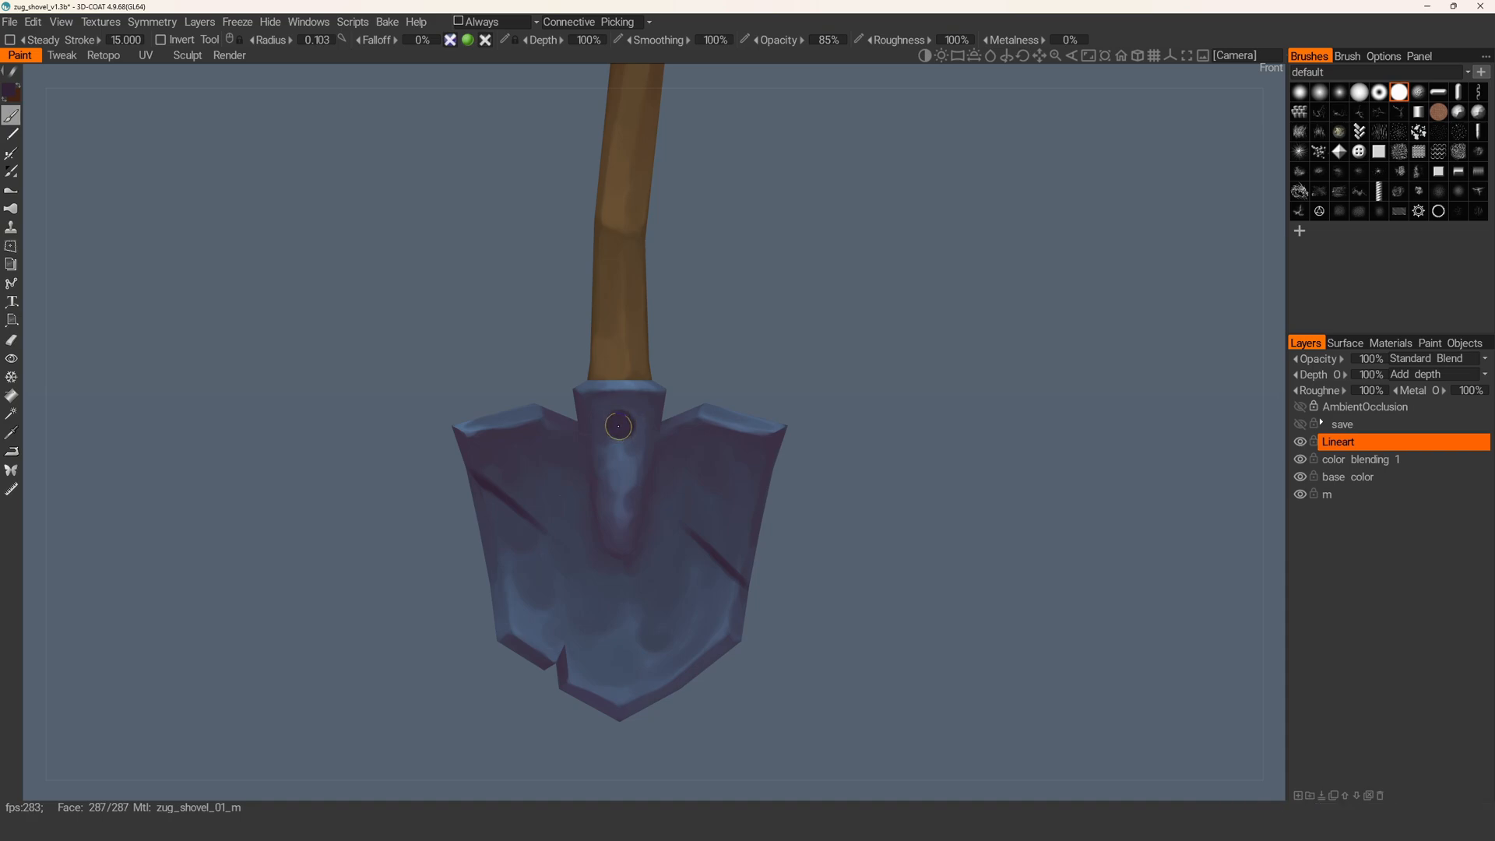
- Stamp round dark purple rivet spots on the blade socket and the crossbar collar with a brush radius of about 0.103
right_click_drag(618, 426, 628, 288, "alt")
middle_click_drag(627, 287, 657, 657, "alt")
left_click(653, 282)
middle_click_drag(615, 556, 614, 424, "alt")
middle_click_drag(614, 775, 584, 304, "alt")
mouse_move(654, 460)
right_mouse_down("alt")
mouse_move(658, 507)
mouse_move(654, 457)
mouse_move(698, 470)
right_mouse_up("alt")
- Erase along the blade's diagonal cuts to taper them, with an eraser radius of about 0.038
key("e")
mouse_move(697, 471)
left_mouse_down("alt")
mouse_move(747, 556)
mouse_move(799, 559)
mouse_move(808, 537)
mouse_move(786, 572)
mouse_move(568, 530)
mouse_move(524, 478)
mouse_move(577, 506)
left_mouse_up("alt")
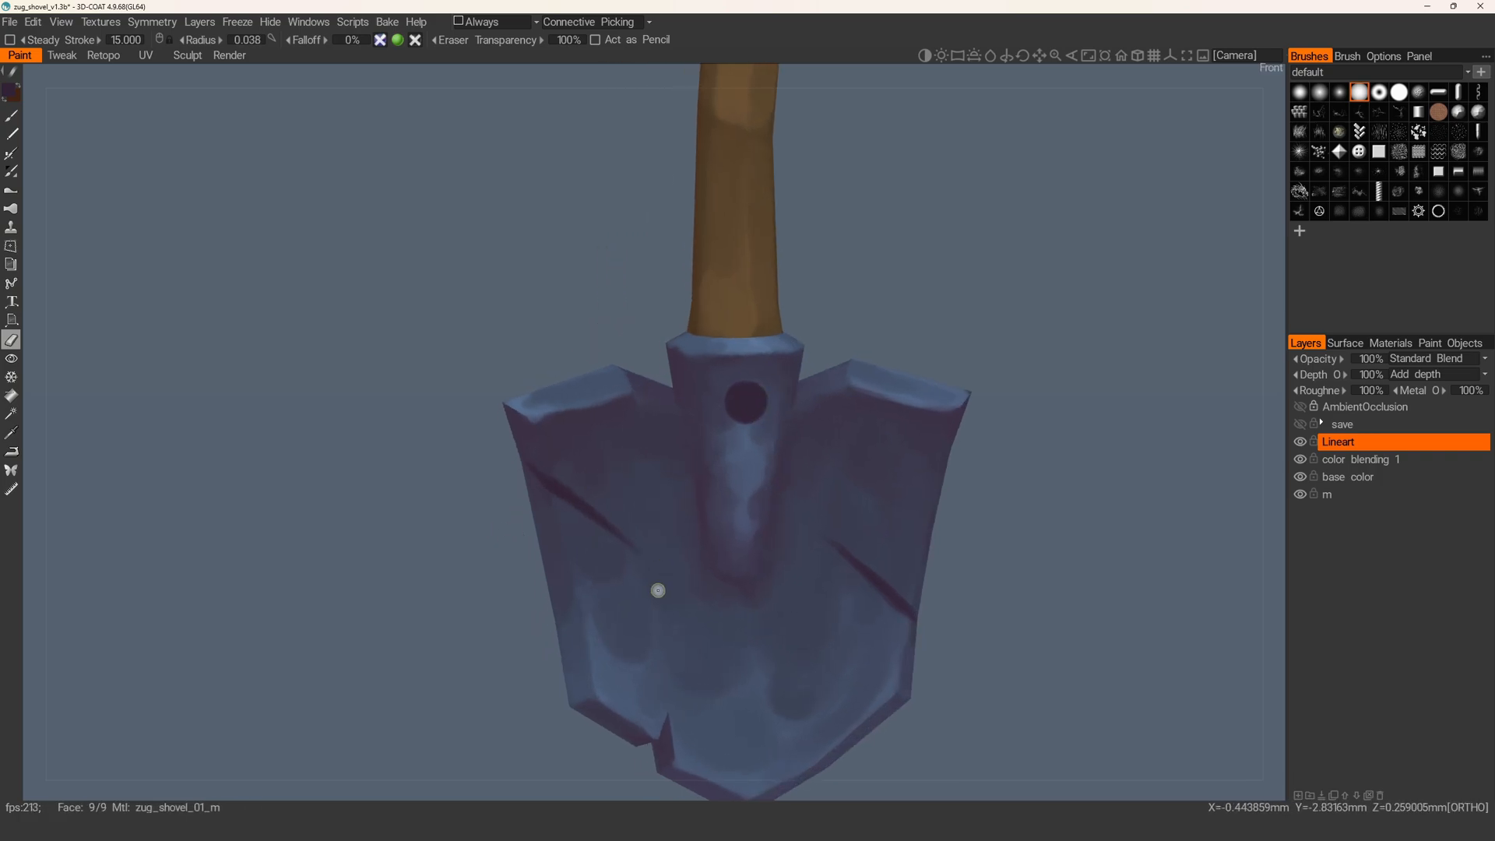
right_click_drag(629, 540, 611, 488, "alt")
left_click_drag(611, 488, 553, 498, "alt")
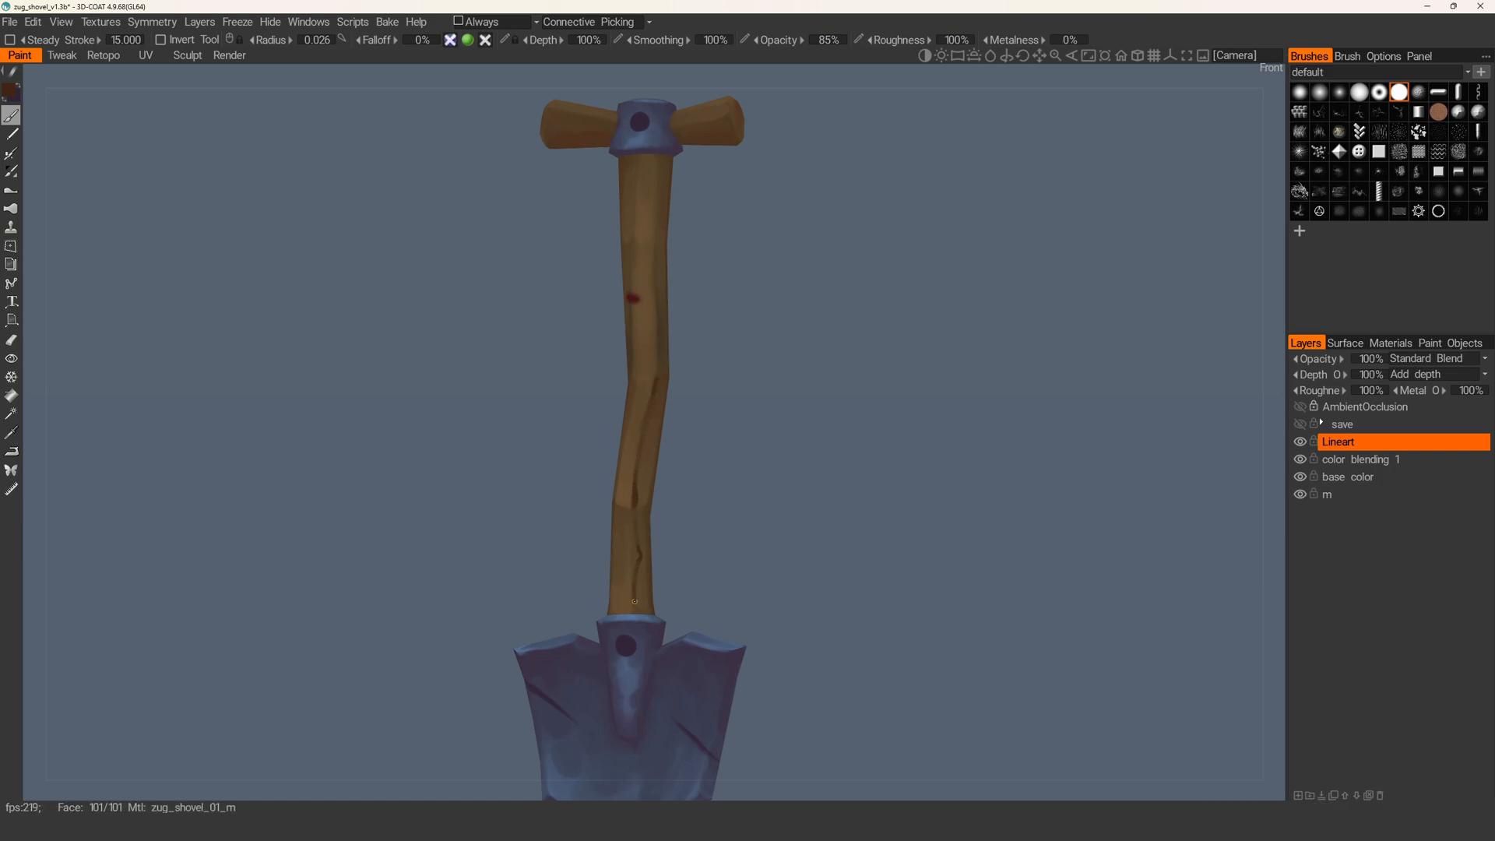
- Draw a continuous dark brown grain crack down the front of the lower handle with a brush radius of 0.026
middle_click_drag(635, 600, 637, 487, "alt")
right_click_drag(637, 487, 614, 484, "alt")
mouse_move(615, 483)
left_mouse_down("alt")
mouse_move(564, 484)
mouse_move(602, 497)
mouse_move(601, 521)
left_mouse_up("alt")
right_click_drag(607, 483, 624, 389, "alt")
middle_click_drag(624, 389, 619, 518, "alt")
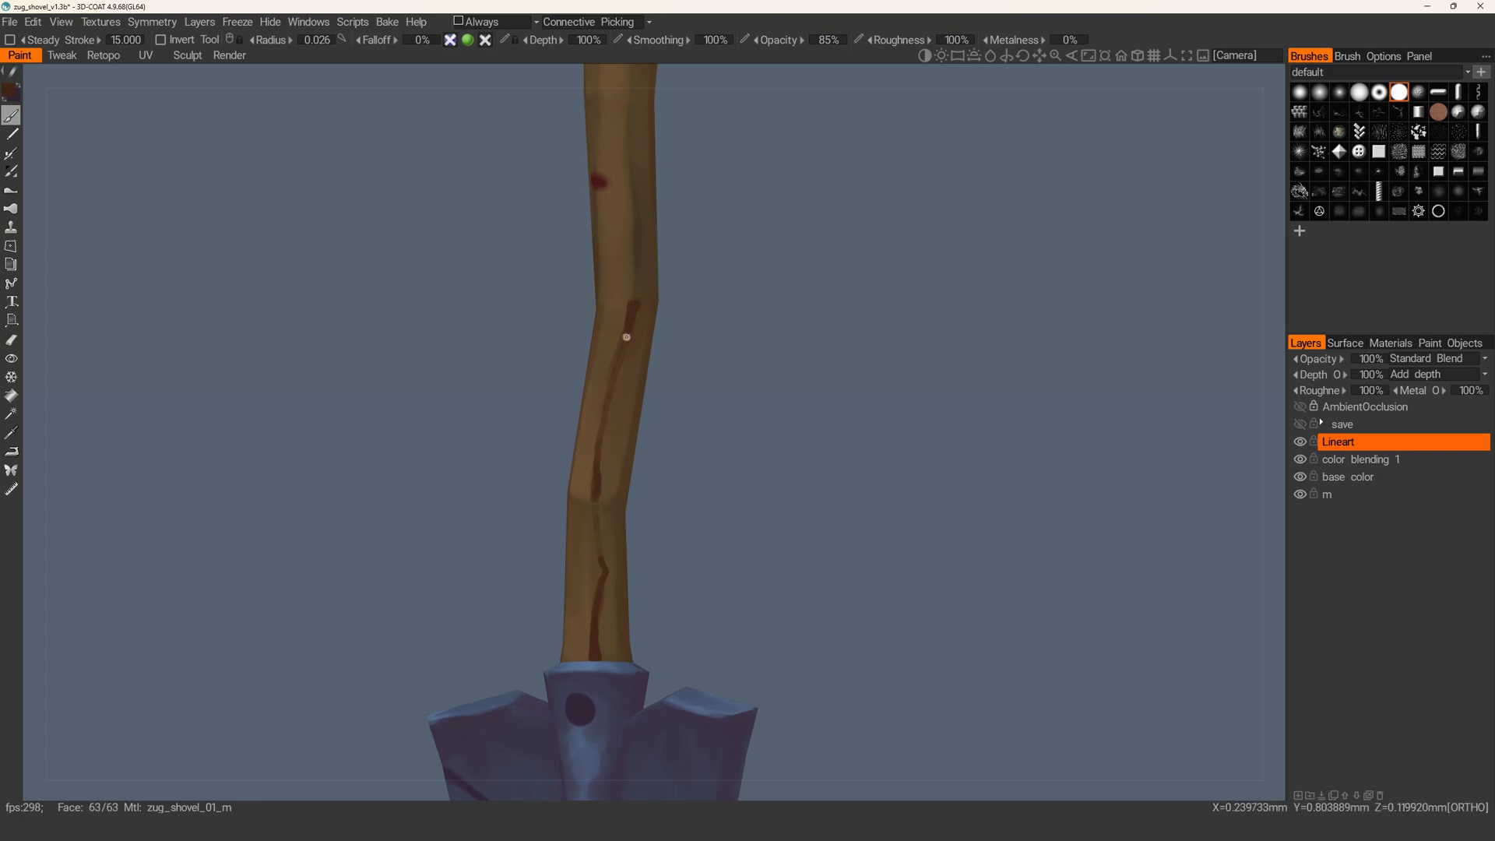
left_click_drag(625, 334, 591, 454)
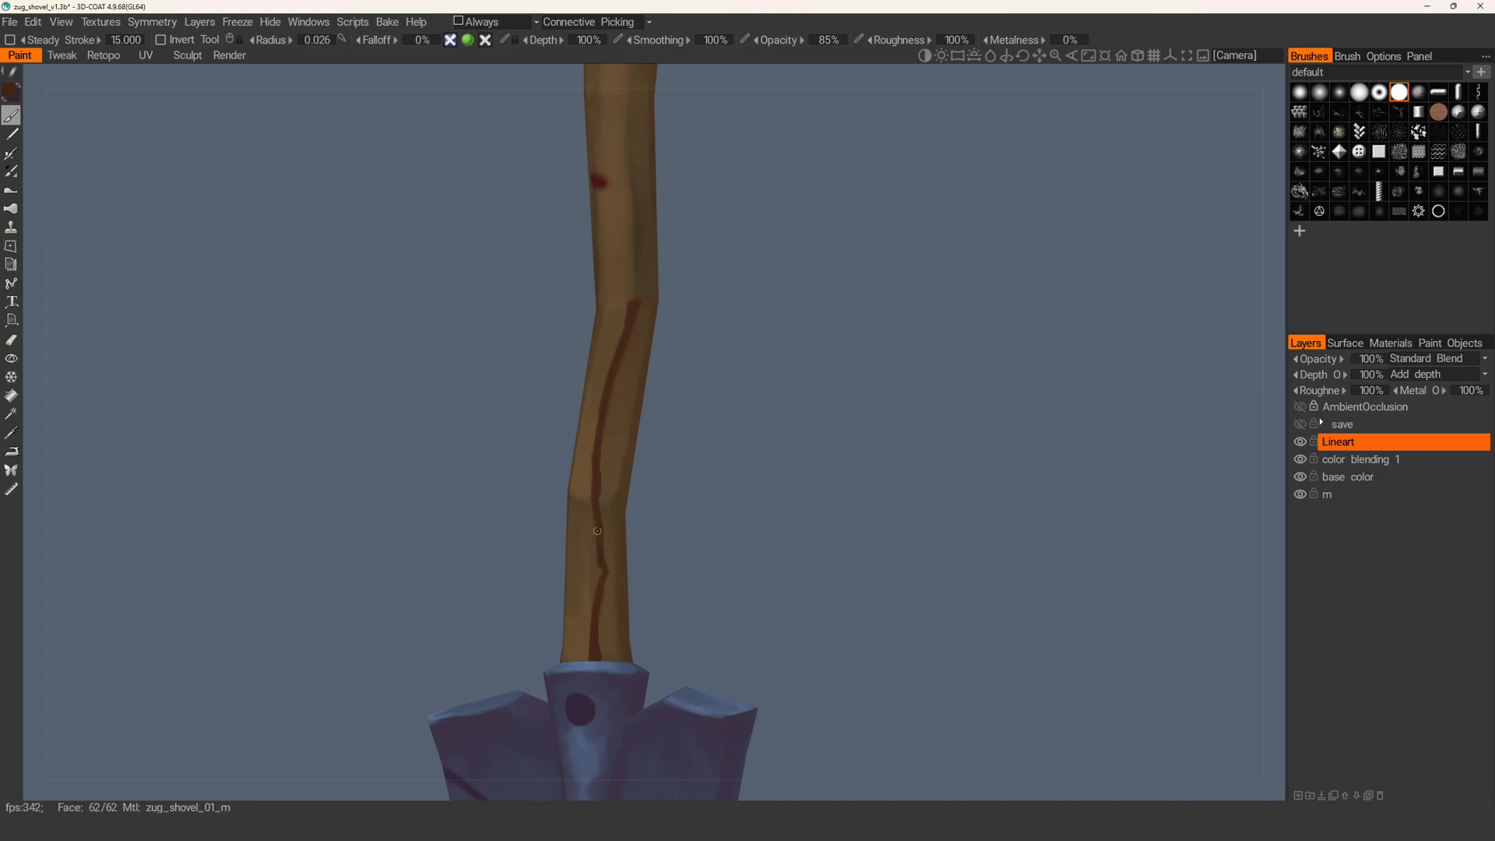
- Draw a second dark brown grain line down the lower handle beside the first crack
right_click_drag(595, 558, 578, 484, "alt")
left_click_drag(578, 485, 689, 472, "alt")
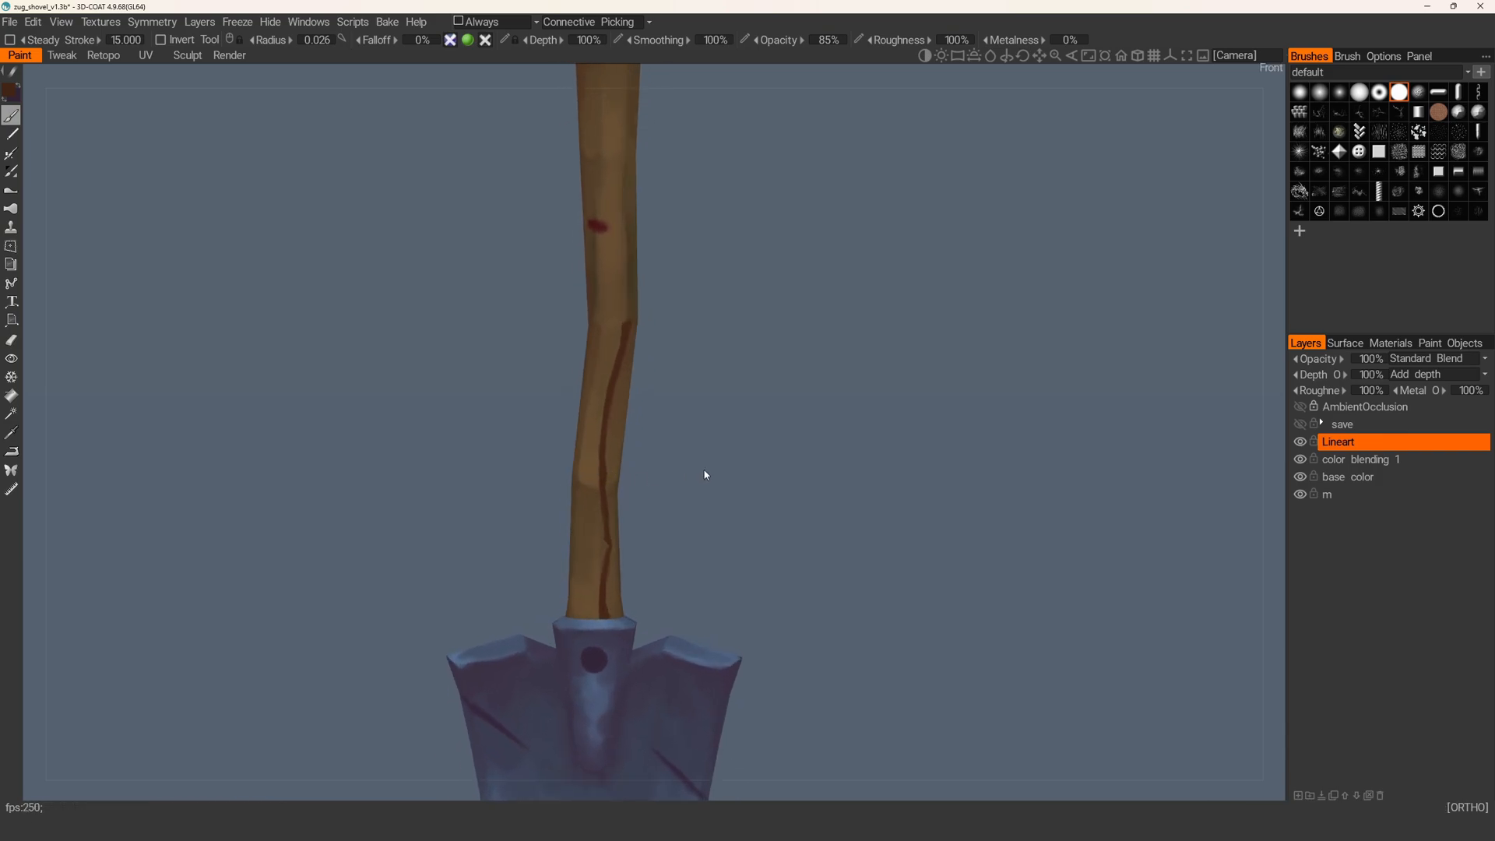
key("KP_2")
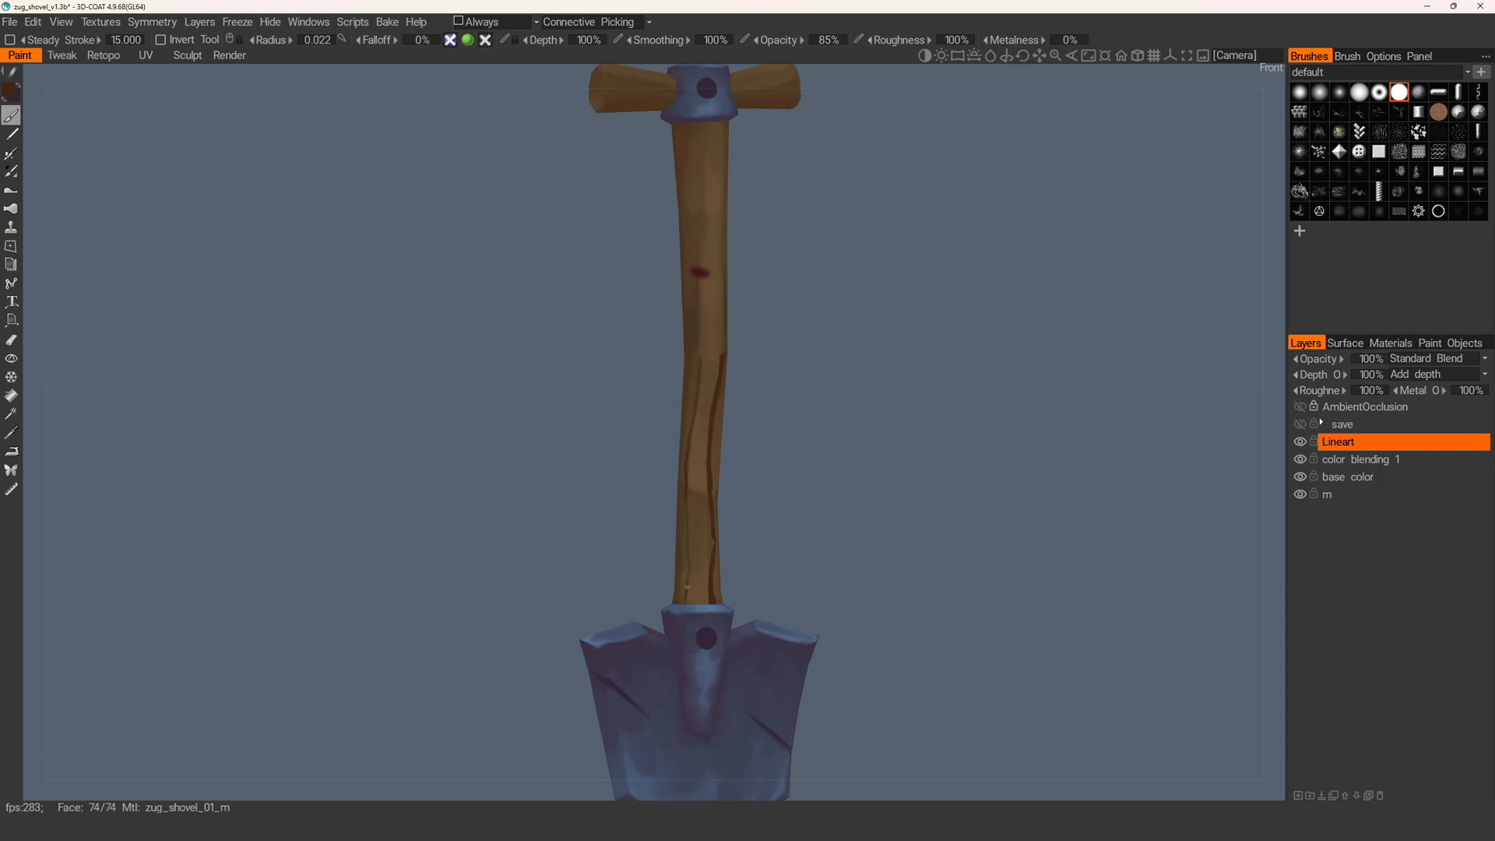
left_click_drag(710, 537, 690, 539, "alt")
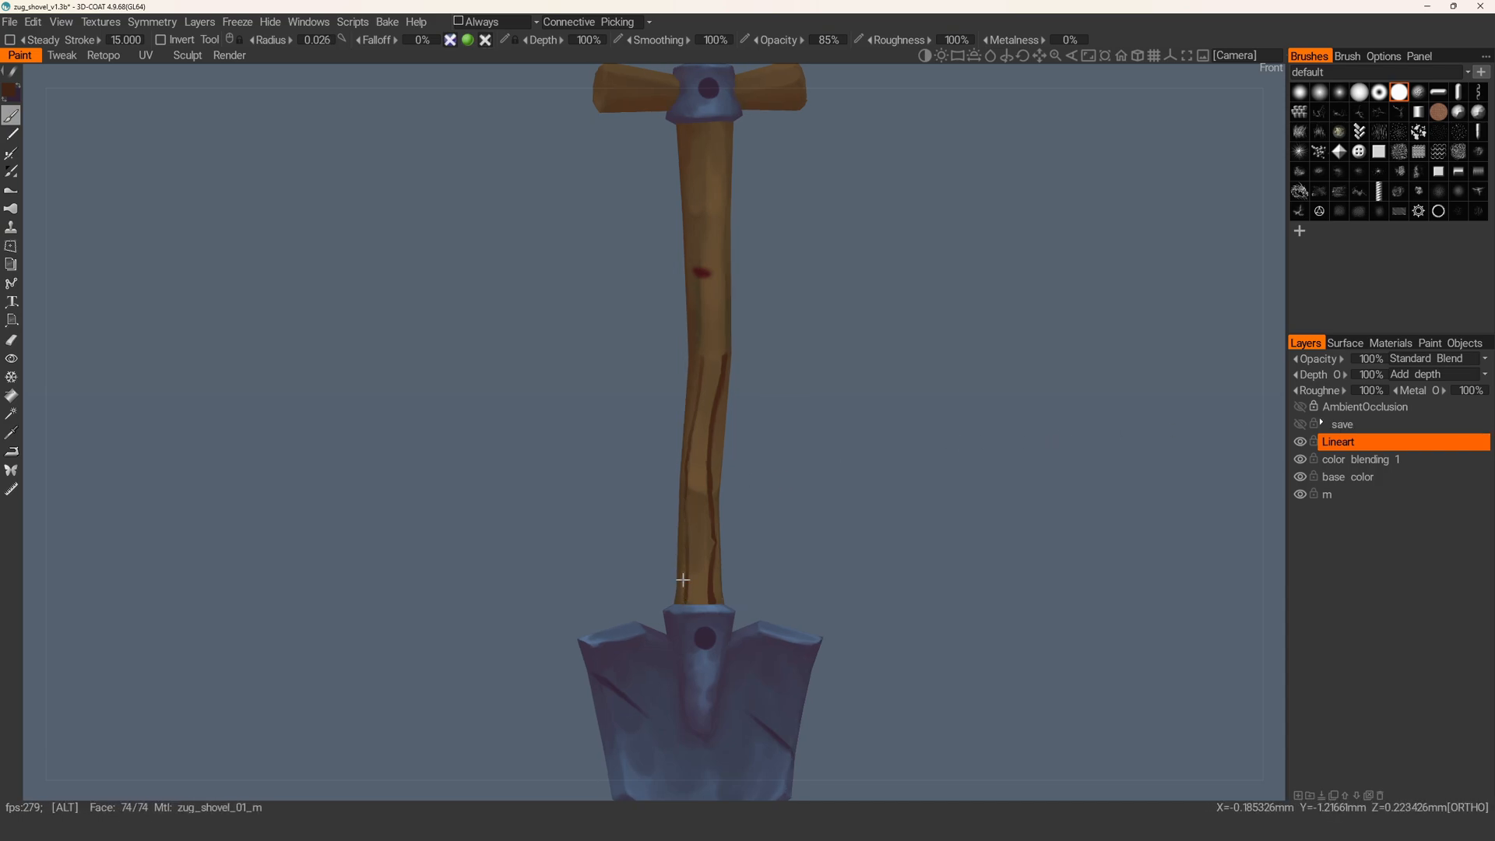
scroll(684, 584, "up", 3)
middle_click_drag(685, 405, 671, 577)
scroll(655, 530, "down", 3)
scroll(641, 444, "up", 2)
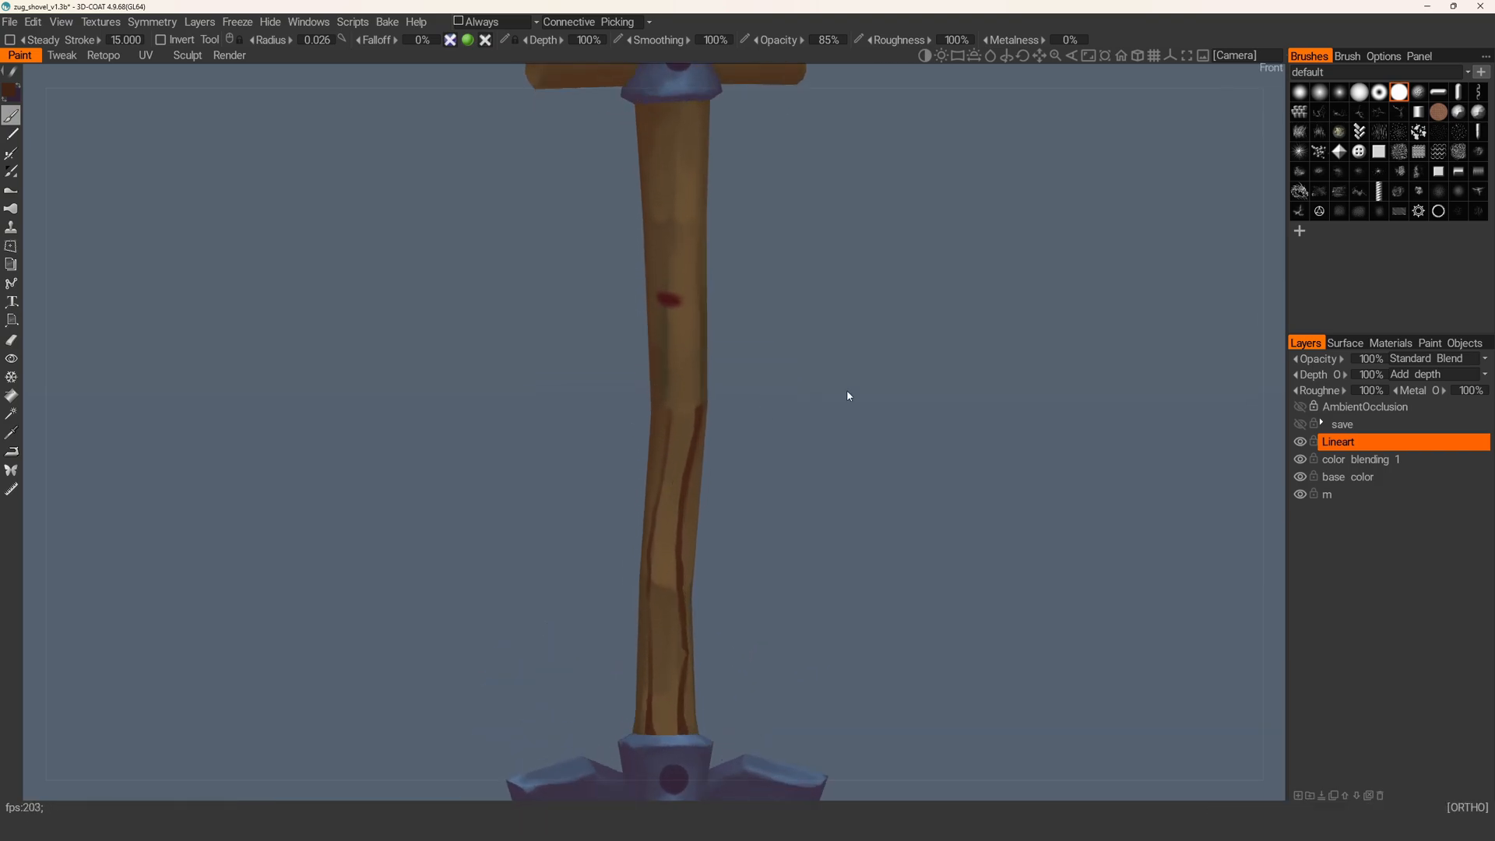
- Draw dark brown grain lines down the upper handle from the collar and unhide the red wrap
mouse_move(591, 312)
left_mouse_down()
mouse_move(601, 355)
mouse_move(599, 316)
left_mouse_up()
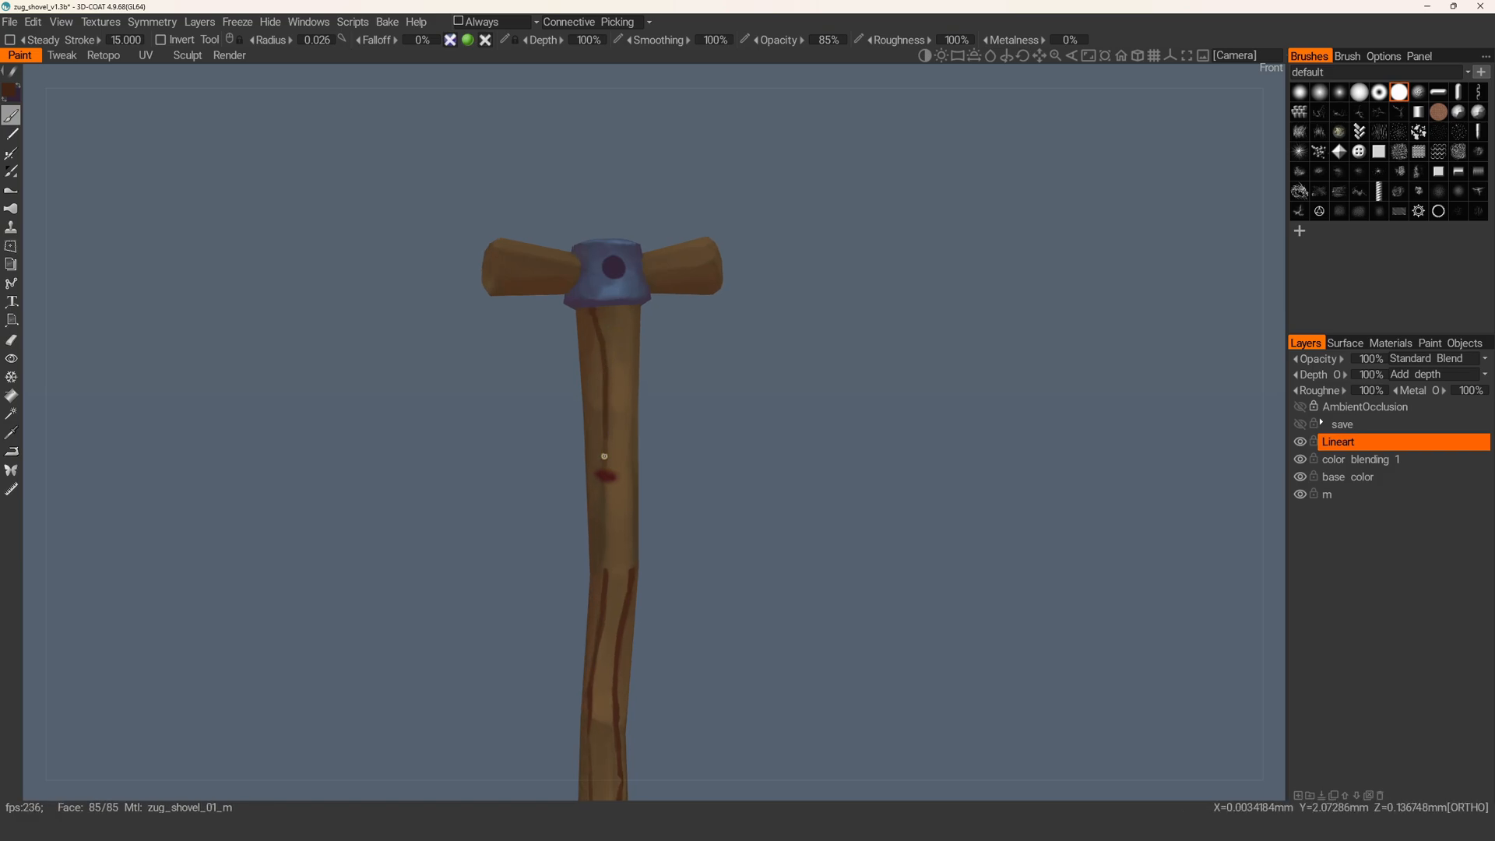
left_click_drag(607, 442, 635, 332, "alt")
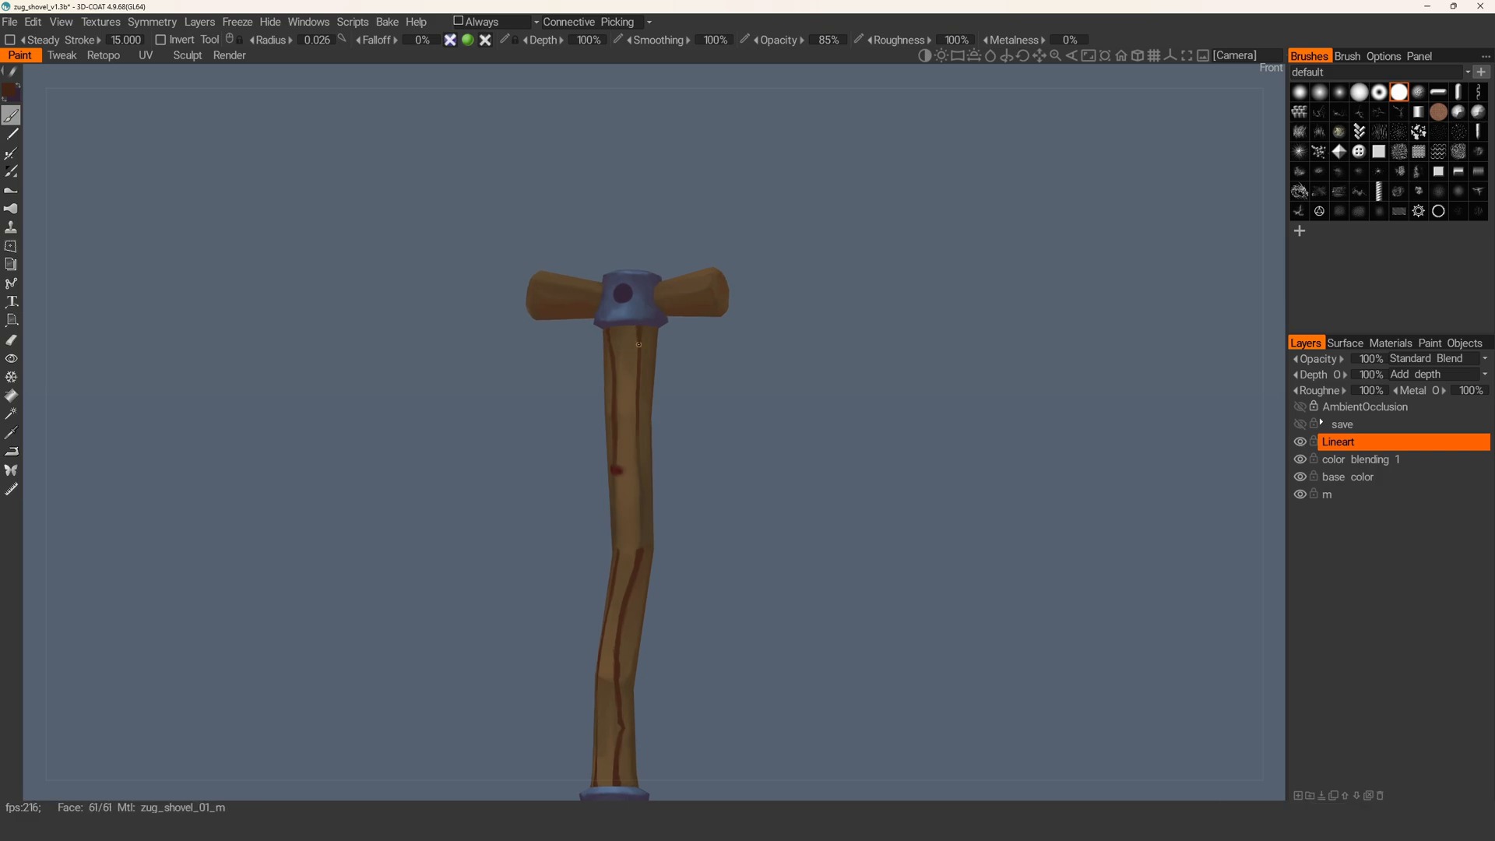
left_click_drag(638, 443, 637, 458, "alt")
key("ctrl+x")
- Draw a thin dark brown crack along the front of the right crossbar arm with a brush radius of about 0.019 to 0.023
right_click_drag(637, 457, 734, 497, "alt")
middle_click_drag(734, 498, 735, 482, "alt")
mouse_move(735, 481)
right_mouse_down("alt")
mouse_move(679, 433)
mouse_move(715, 470)
right_mouse_up("alt")
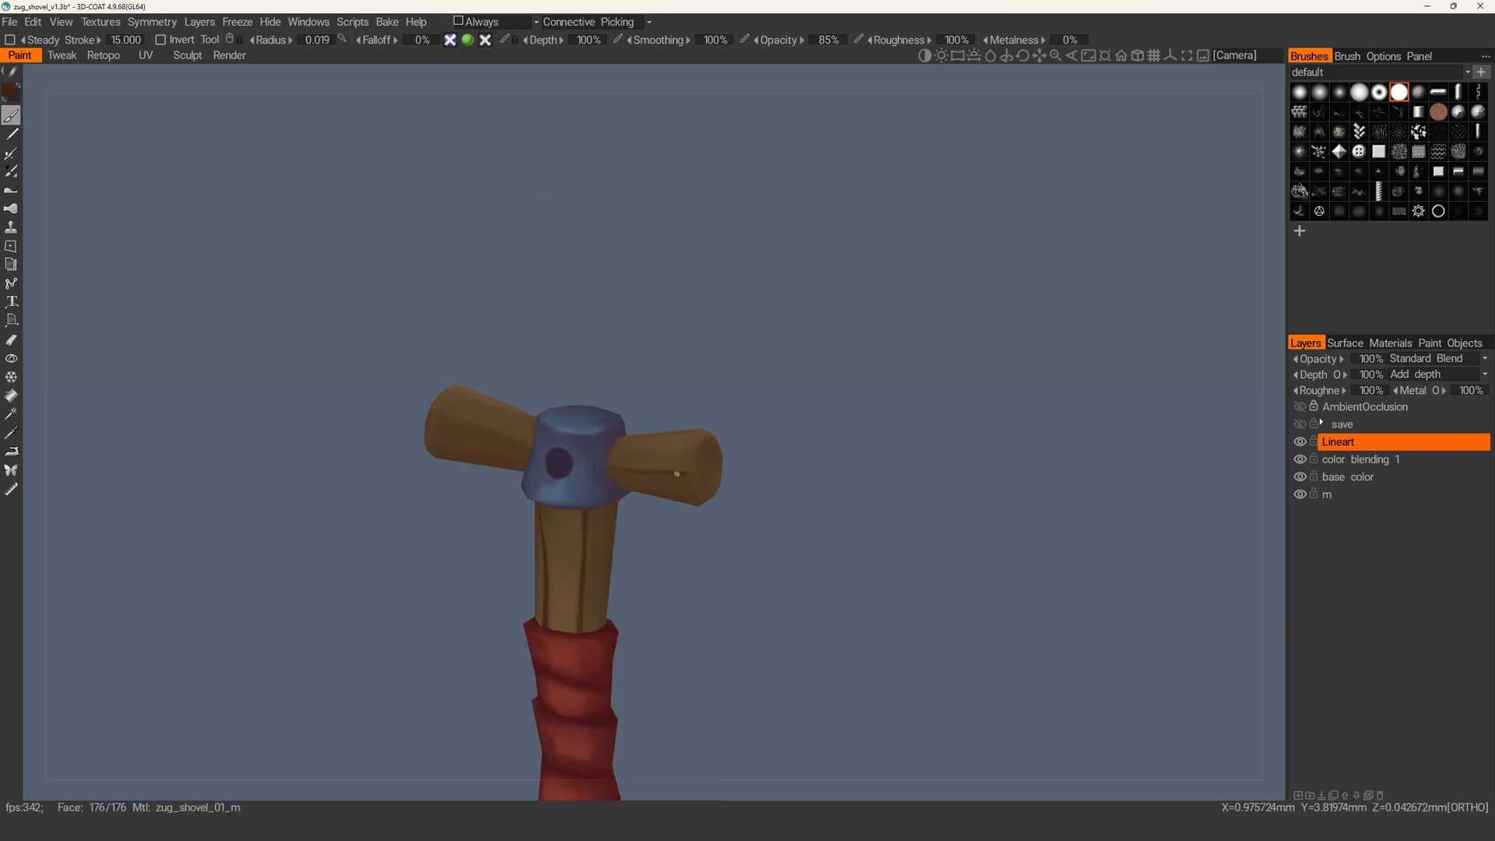
left_click_drag(695, 475, 691, 470, "alt")
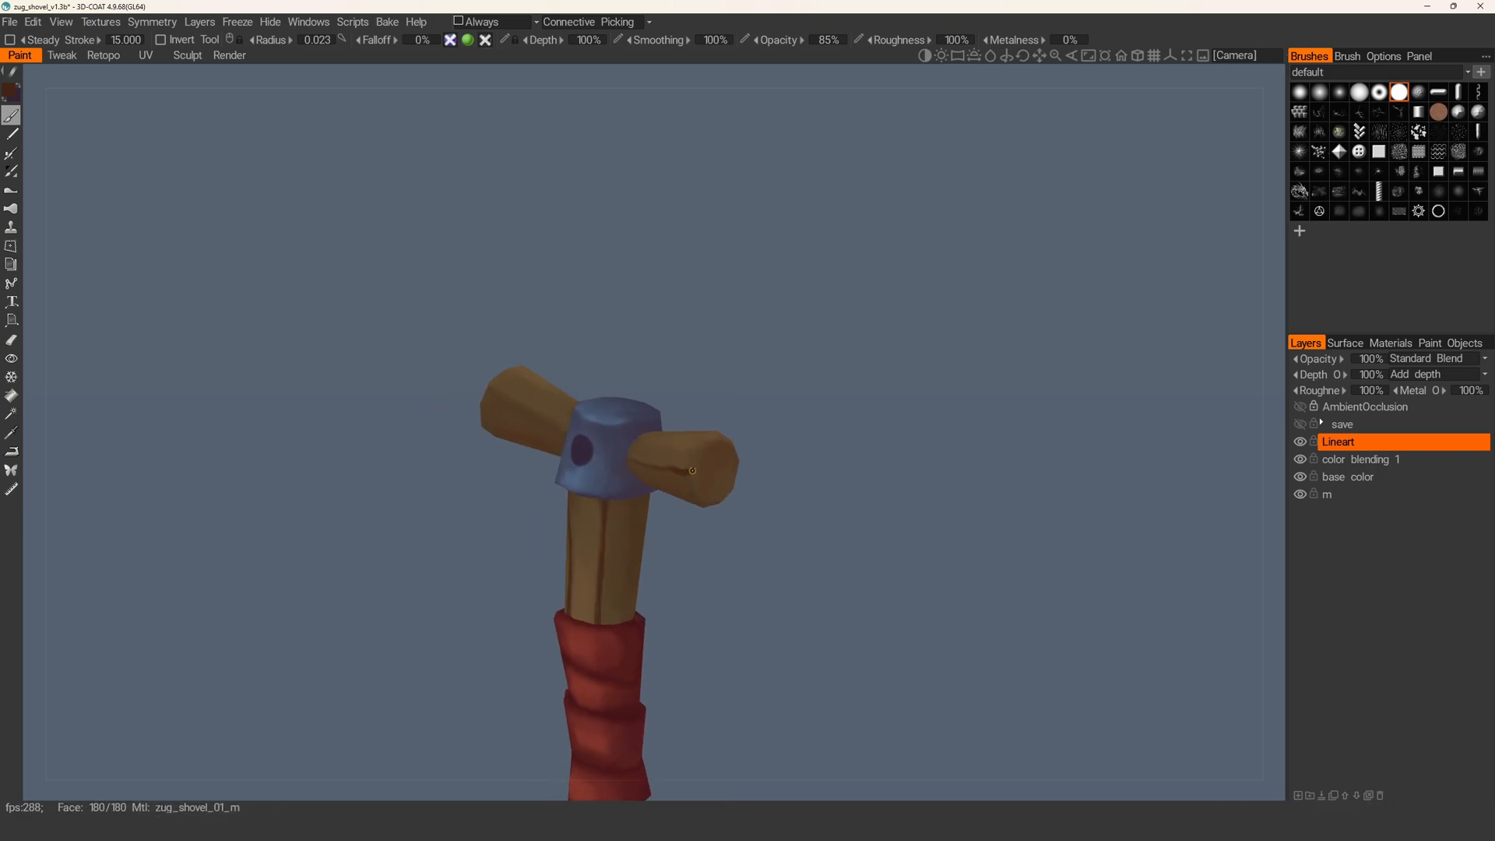
- Draw dark brown growth-ring and crack lines on the end face of the right crossbar arm
left_click_drag(810, 459, 713, 470, "alt")
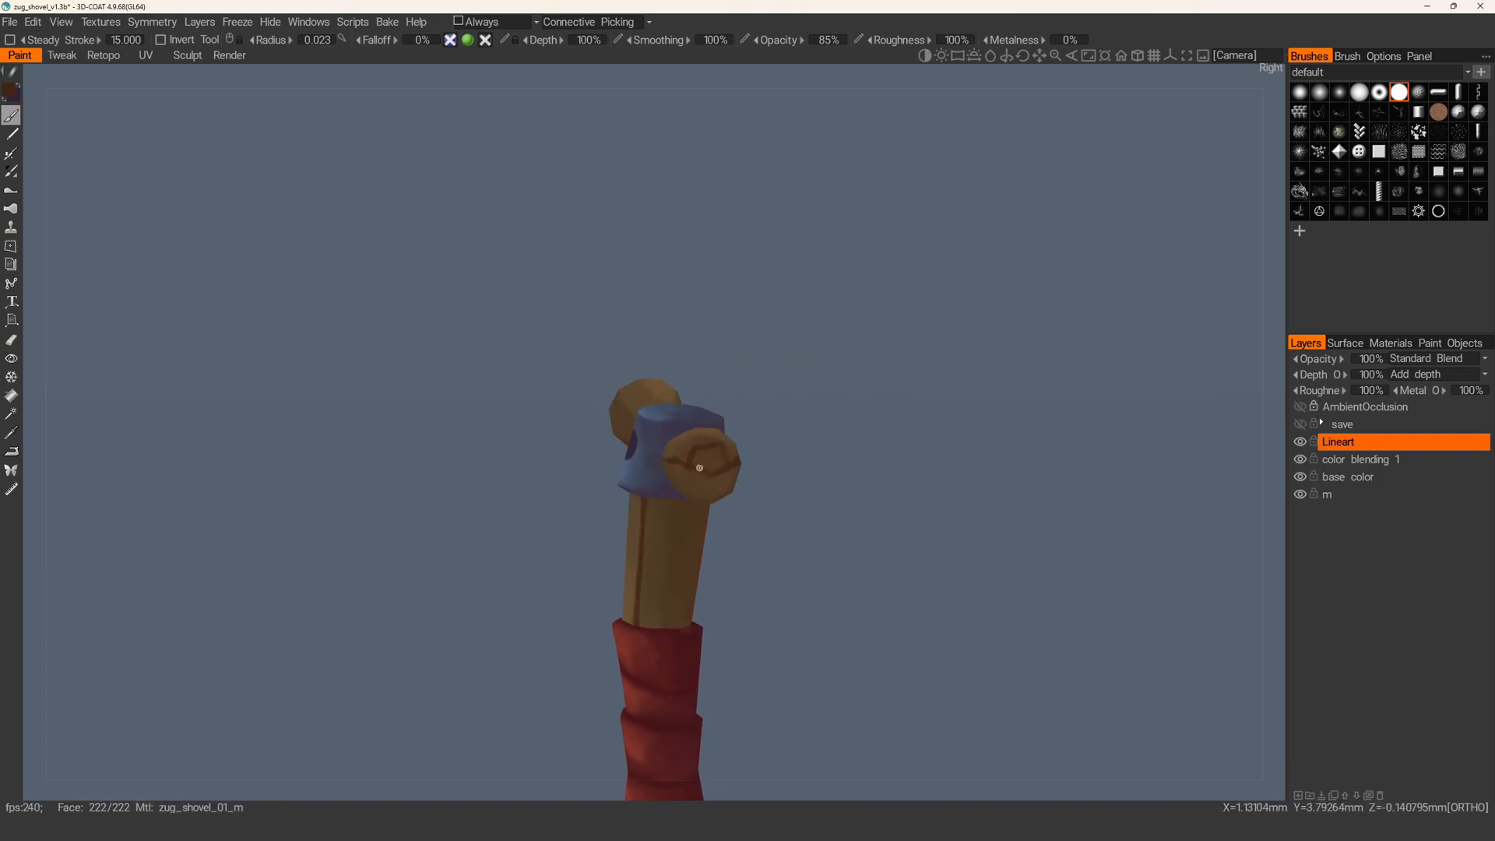
left_click_drag(716, 500, 706, 412, "alt")
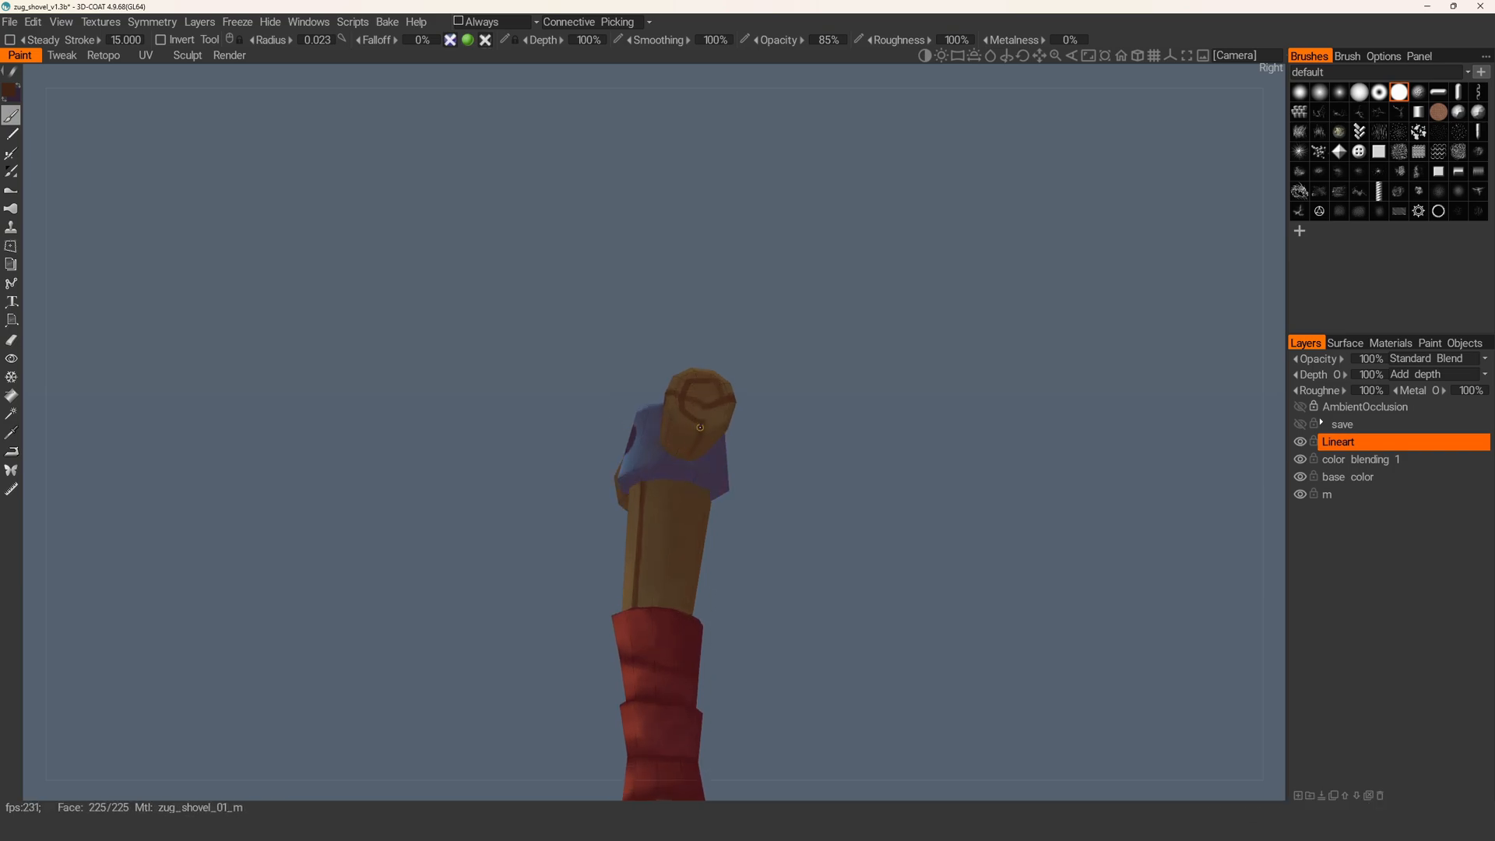
left_click_drag(701, 419, 709, 413, "alt")
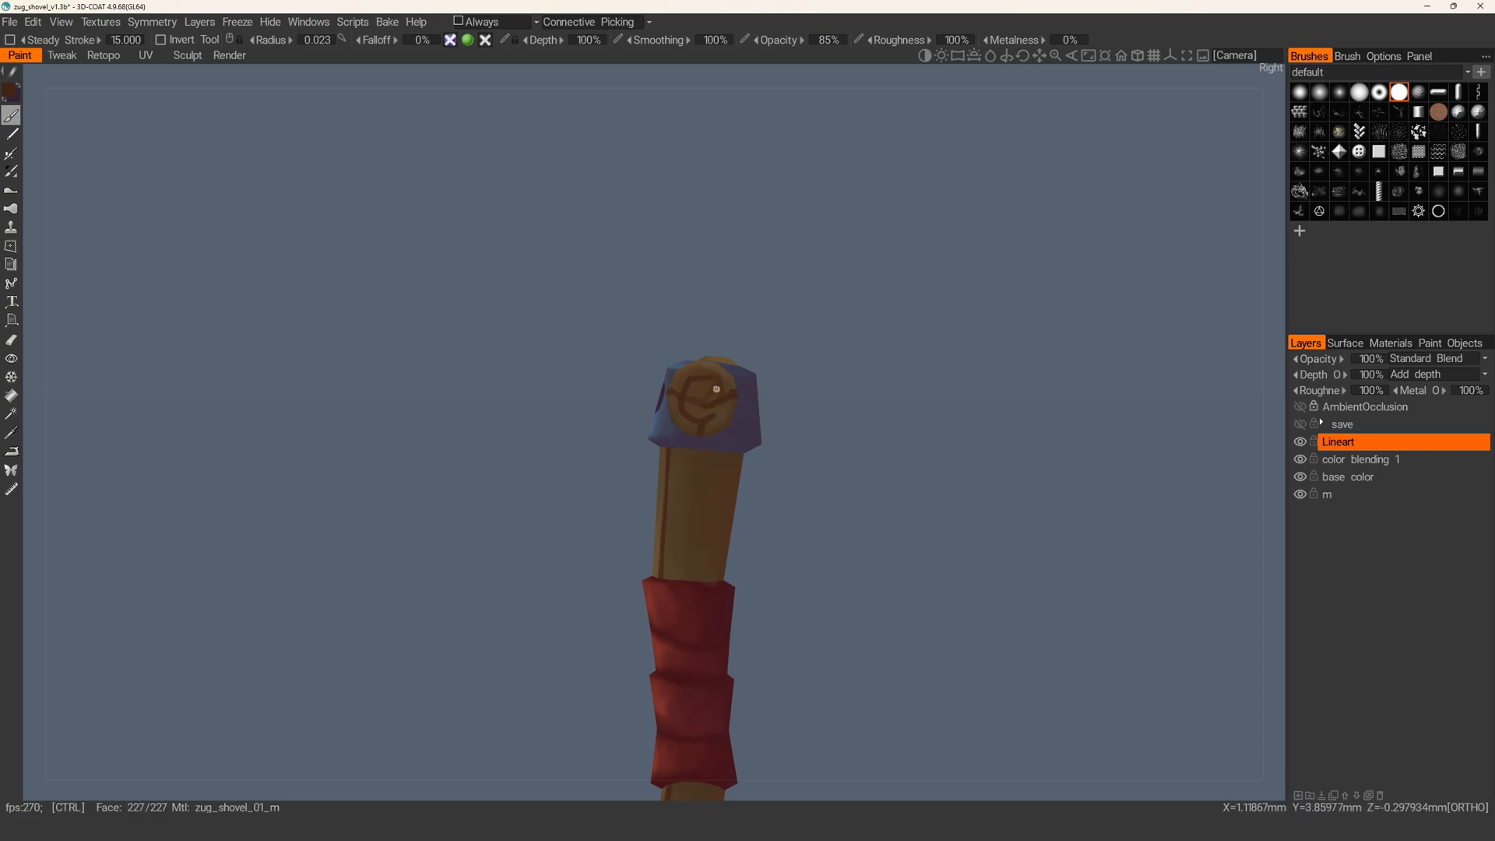
left_click_drag(1026, 465, 713, 488, "alt")
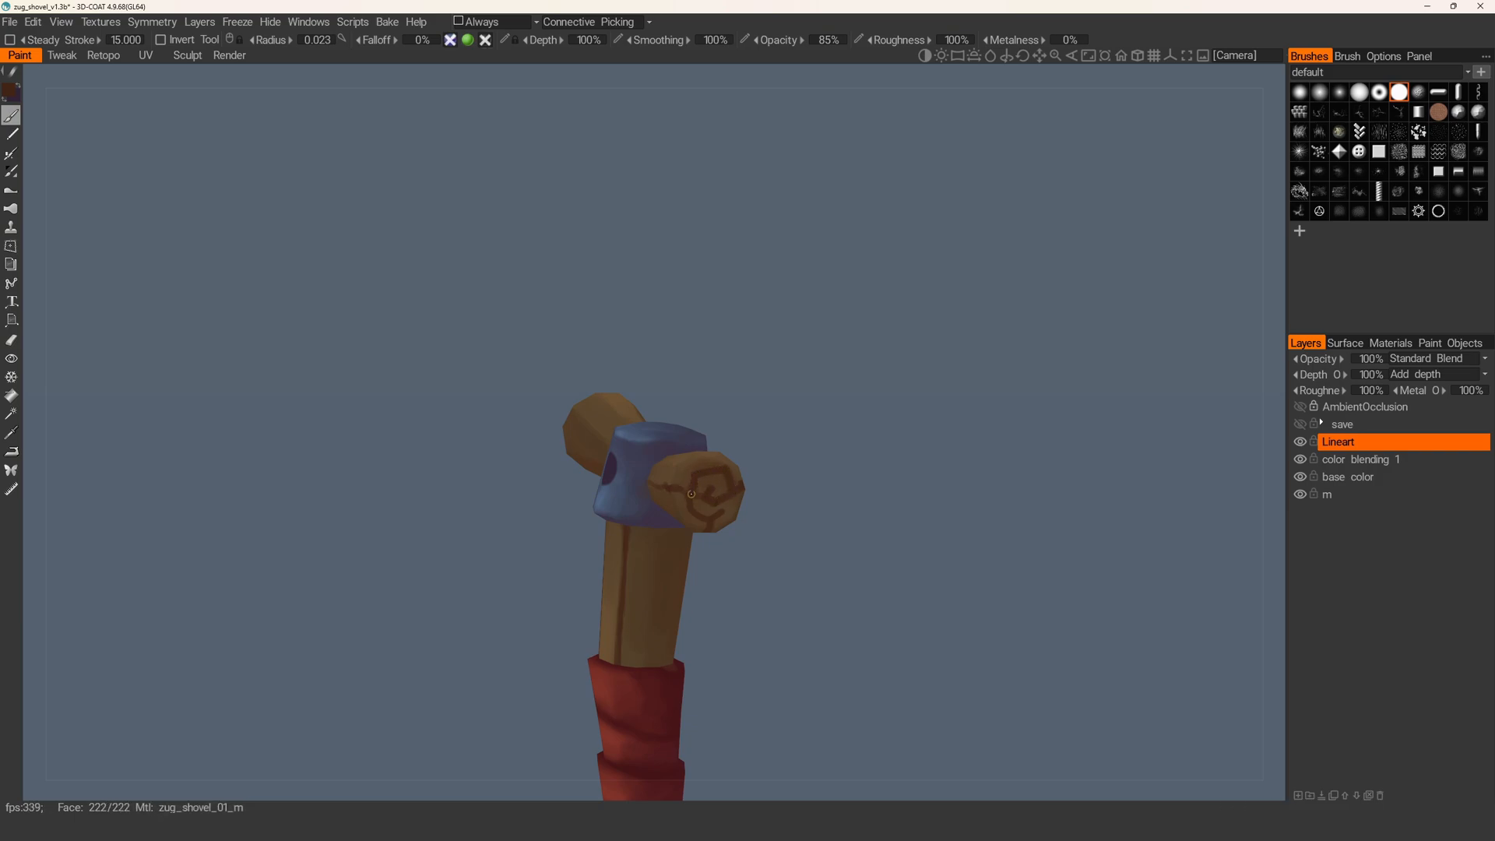
- Draw dark grain lines on top of the left crossbar arm and a curved growth ring on its end face
left_click_drag(725, 495, 701, 345, "alt")
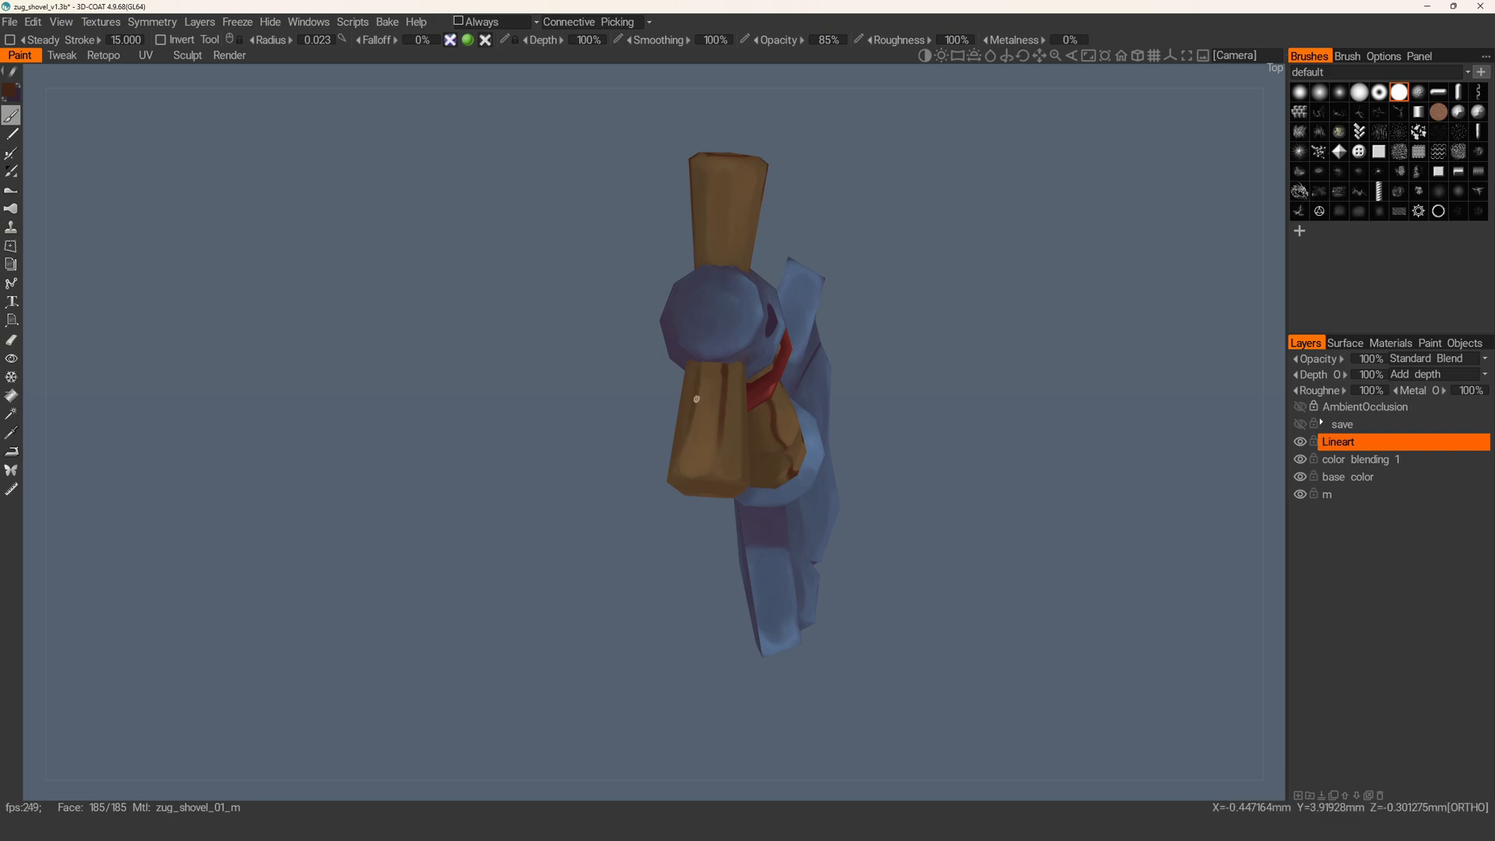
left_click_drag(680, 461, 682, 467, "alt")
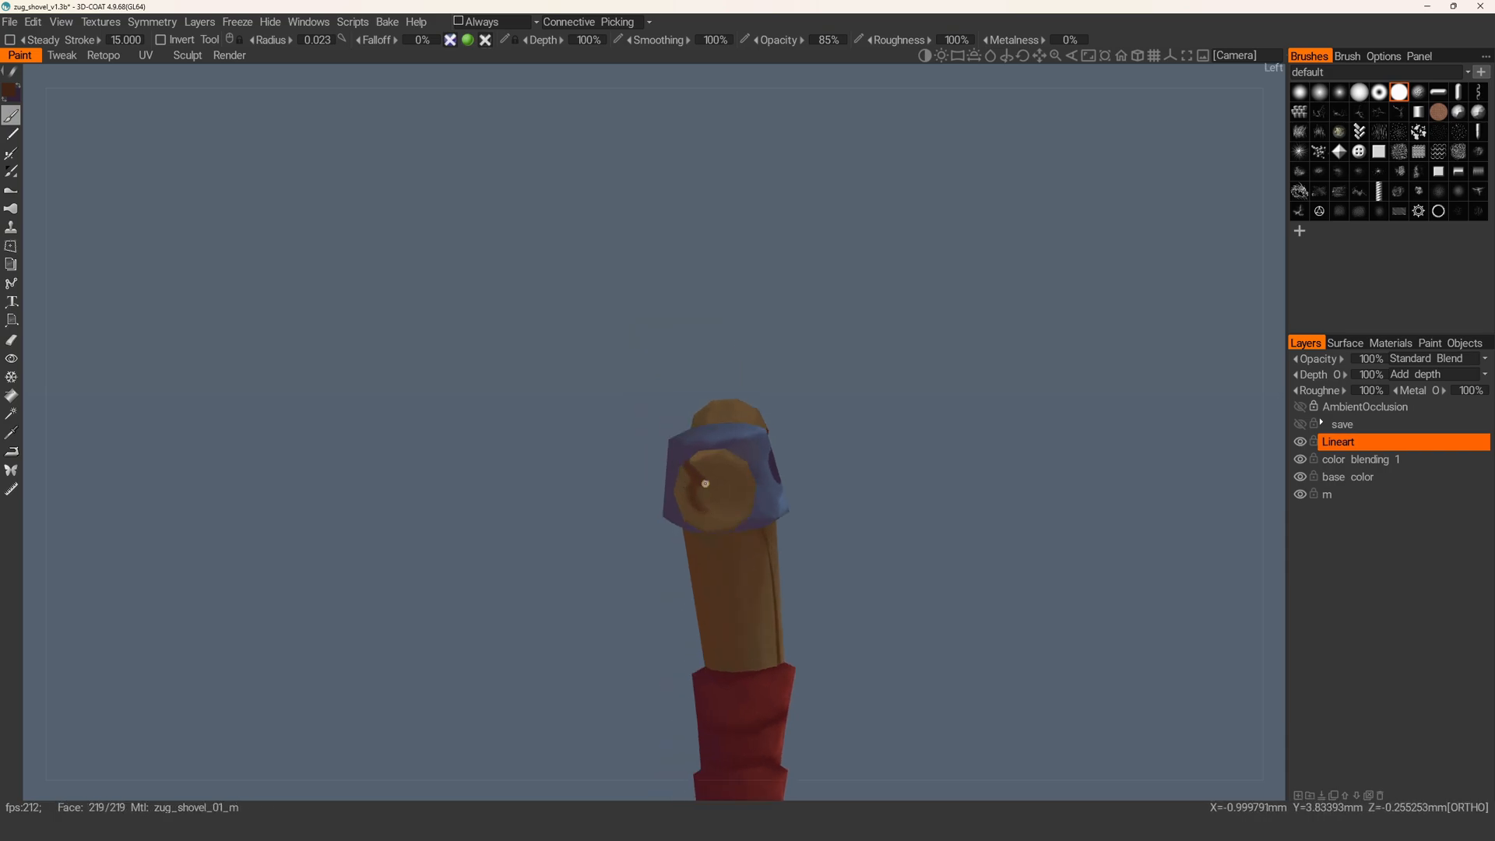
mouse_move(701, 476)
left_mouse_down()
mouse_move(694, 504)
mouse_move(720, 506)
left_mouse_up()
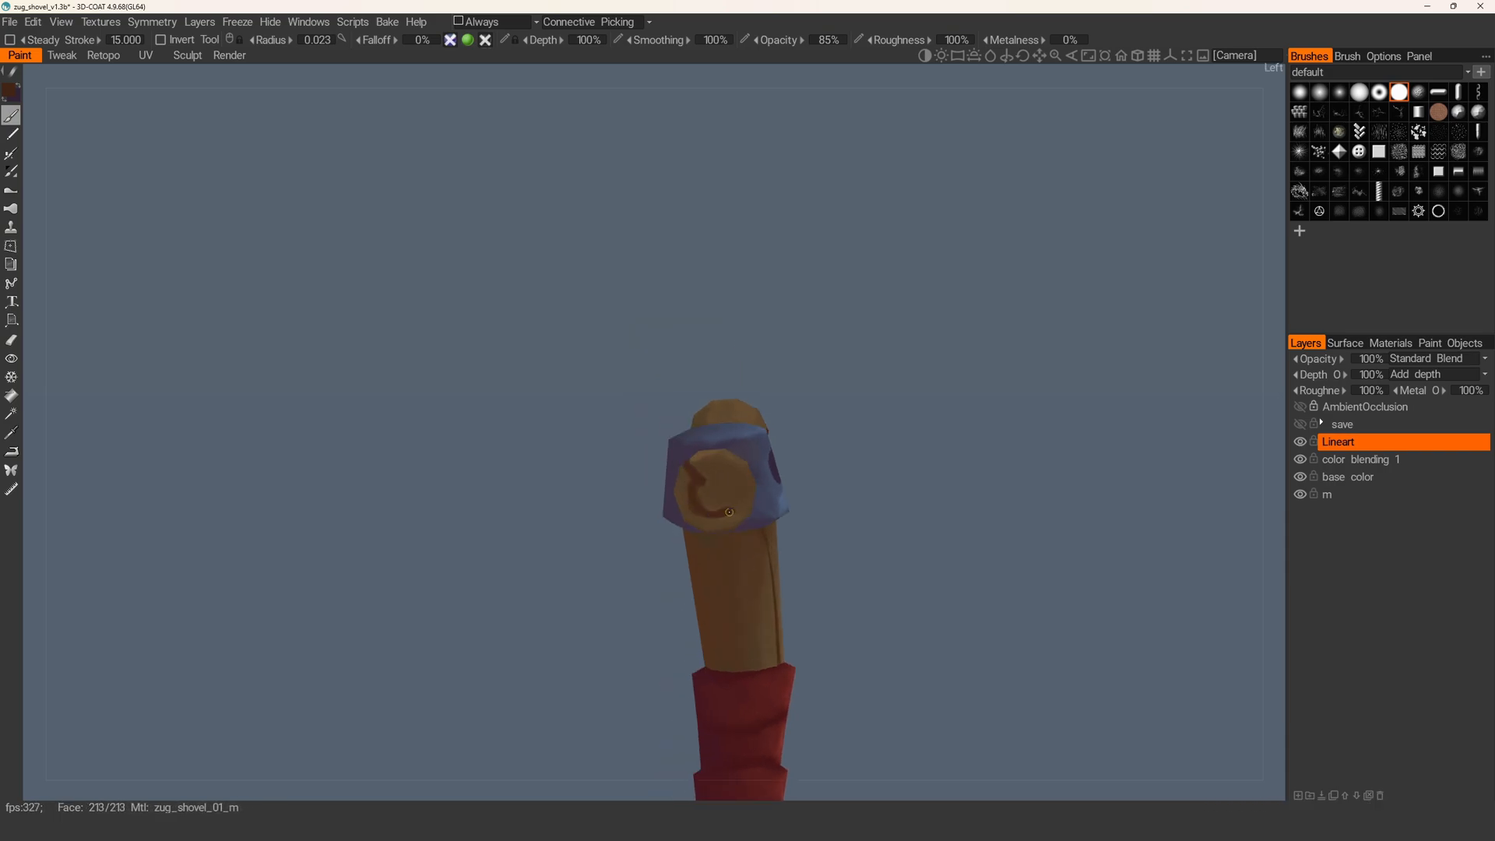
left_click_drag(730, 513, 683, 495, "alt")
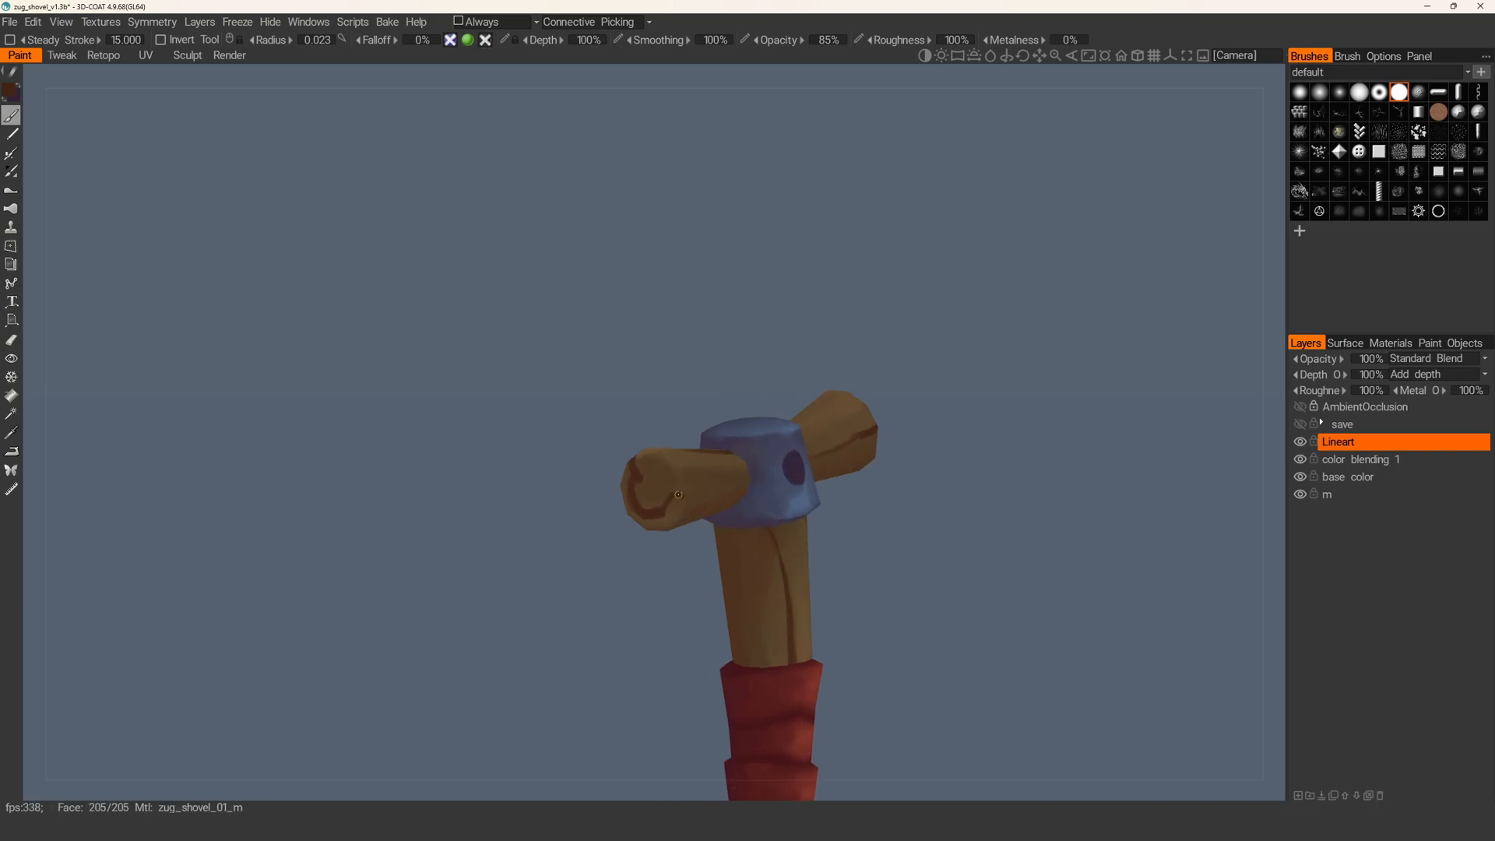
- Draw a grain crack along the left arm's front, undoing one stroke, and extend the spiral rings on its end face
mouse_move(699, 491)
left_mouse_down("alt")
mouse_move(674, 490)
mouse_move(727, 493)
left_mouse_up("alt")
key("ctrl+z")
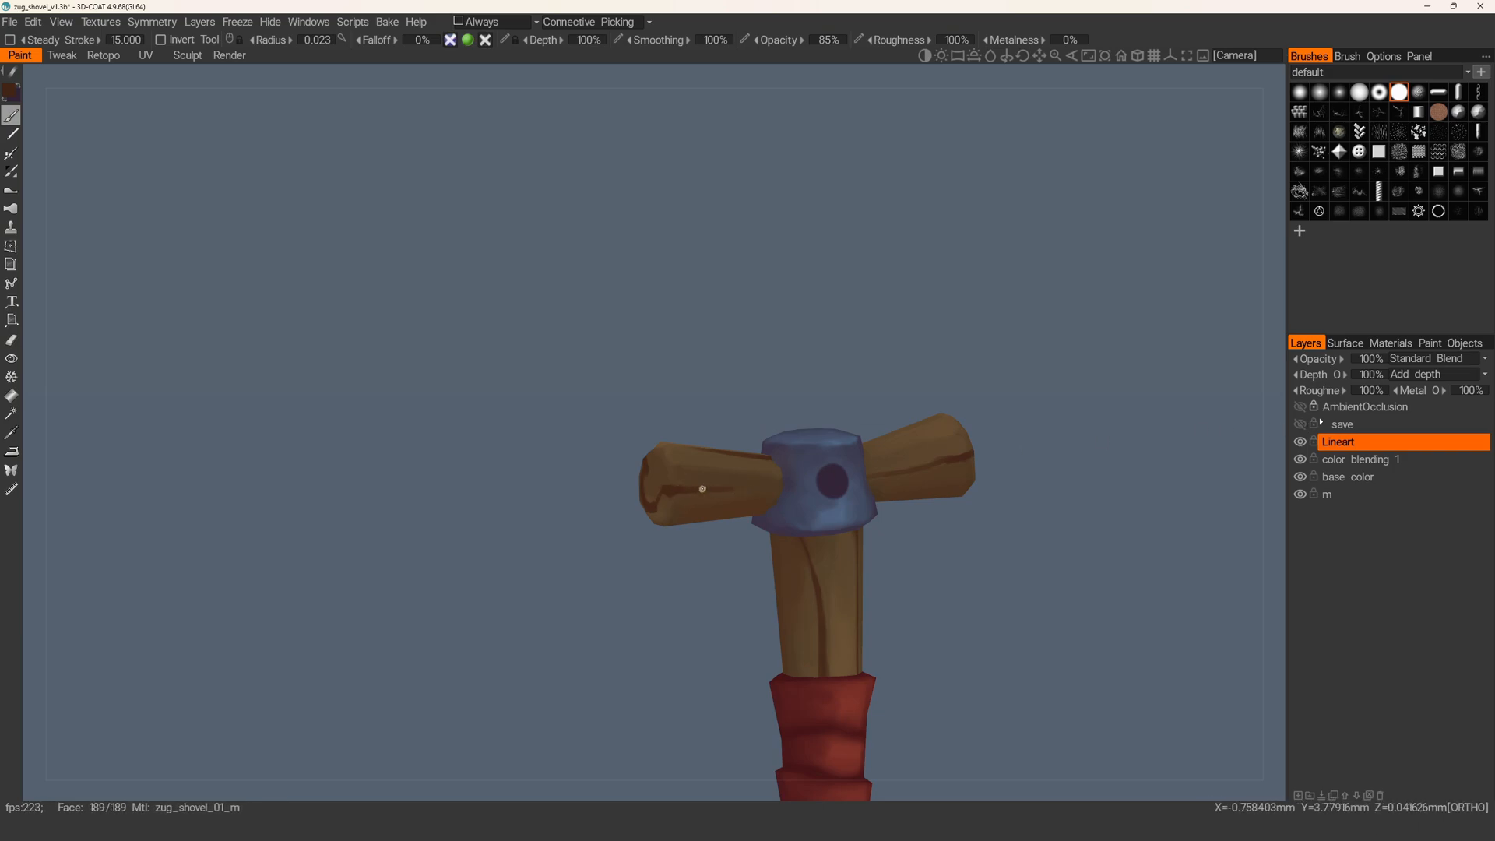
left_click_drag(757, 487, 640, 502, "alt")
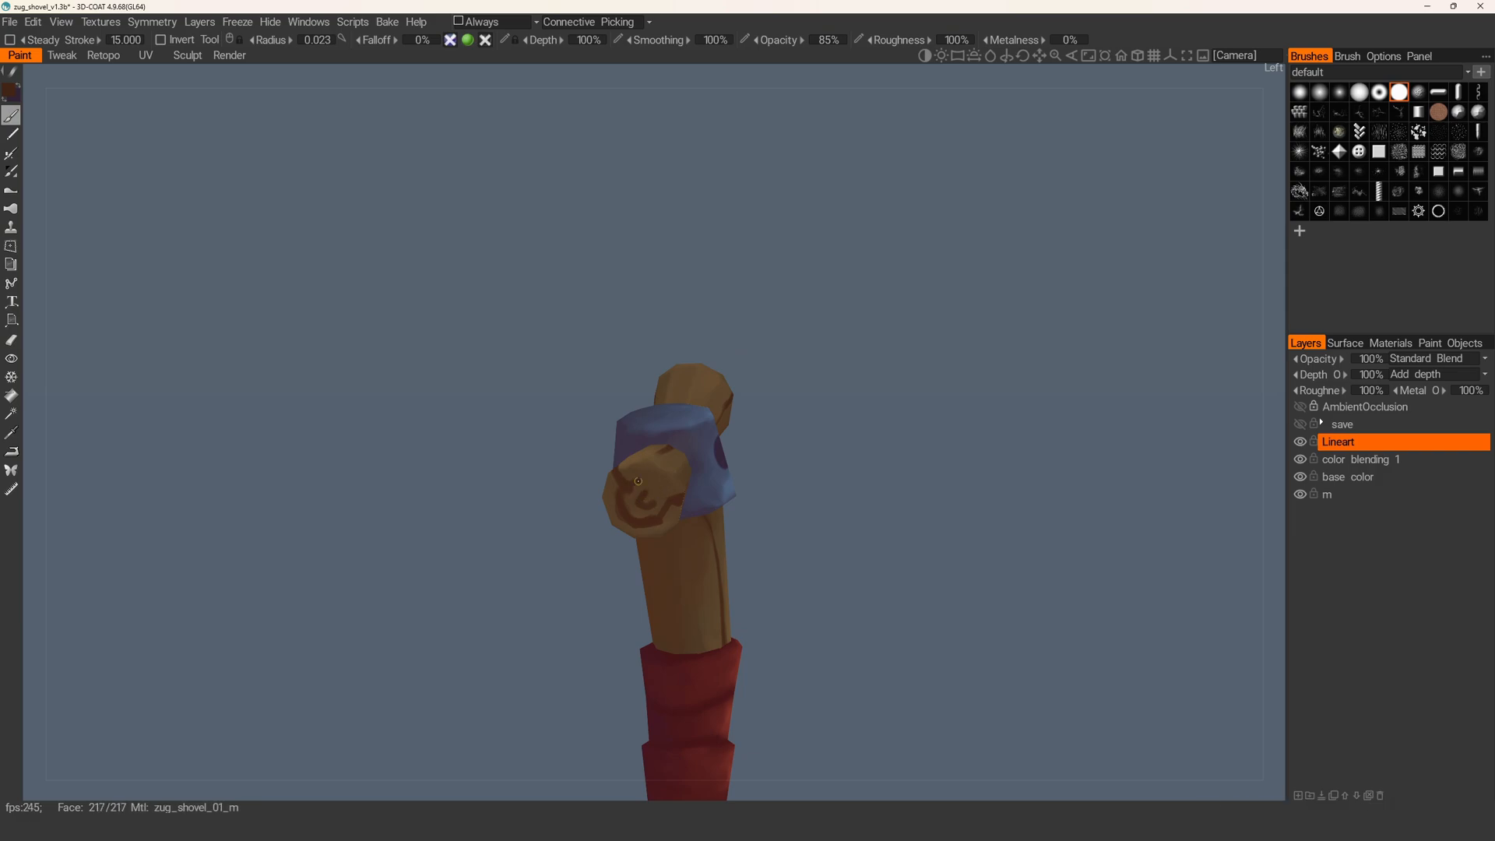
- Refine the growth-ring lines on the left crossbar arm's end face, tapering them with the eraser at a radius of about 0.024
left_click_drag(645, 472, 653, 476, "alt")
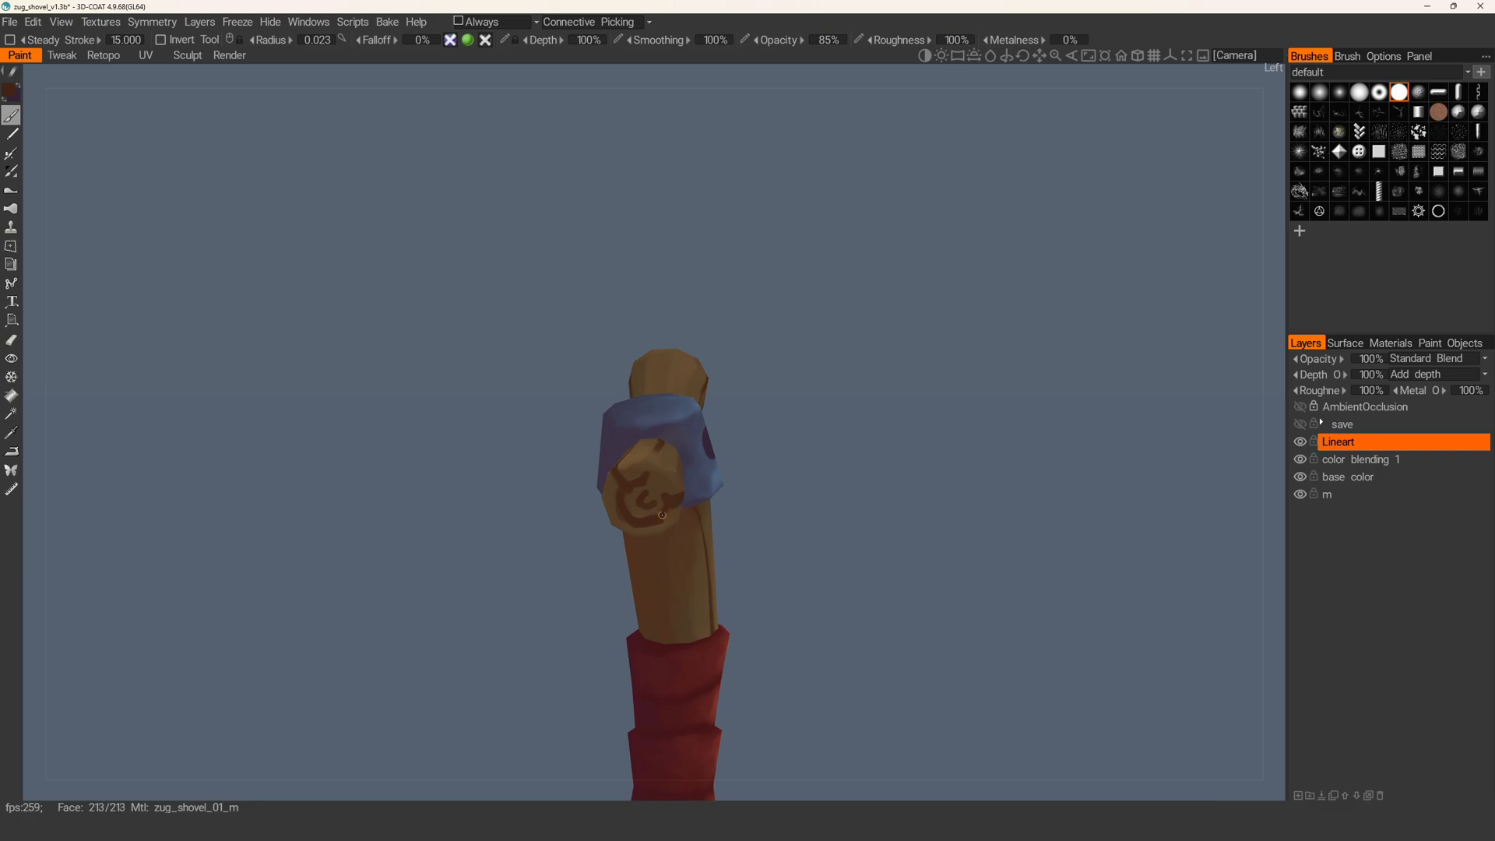
mouse_move(653, 516)
left_mouse_down("alt")
mouse_move(624, 434)
mouse_move(694, 444)
mouse_move(754, 476)
mouse_move(677, 349)
mouse_move(643, 503)
mouse_move(674, 483)
left_mouse_up("alt")
key("e")
right_click_drag(677, 482, 653, 507)
left_click_drag(653, 507, 676, 584, "alt")
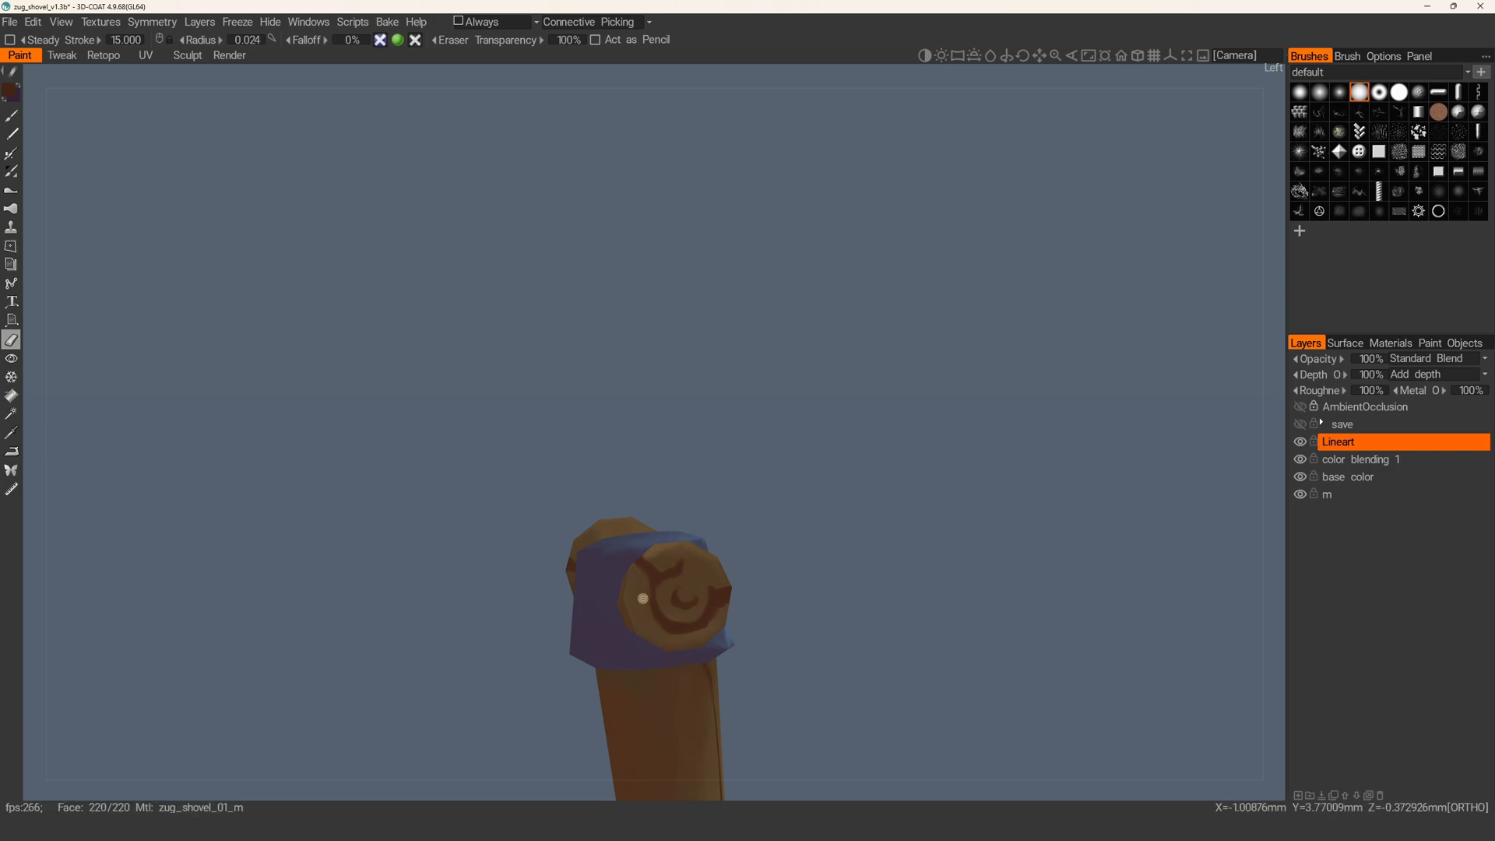
middle_click_drag(641, 604, 701, 631)
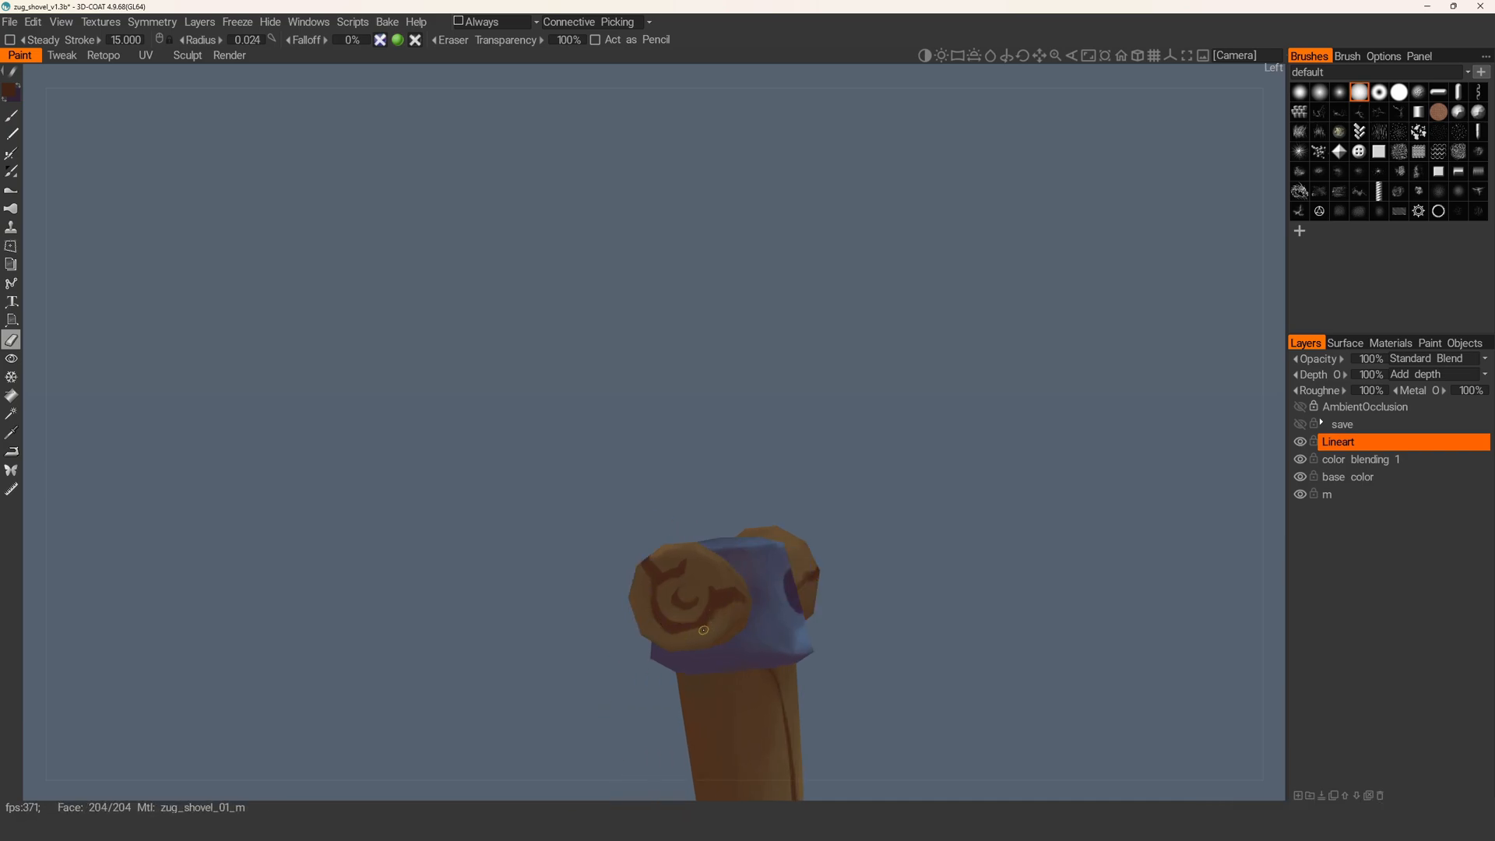
middle_click_drag(732, 613, 711, 573)
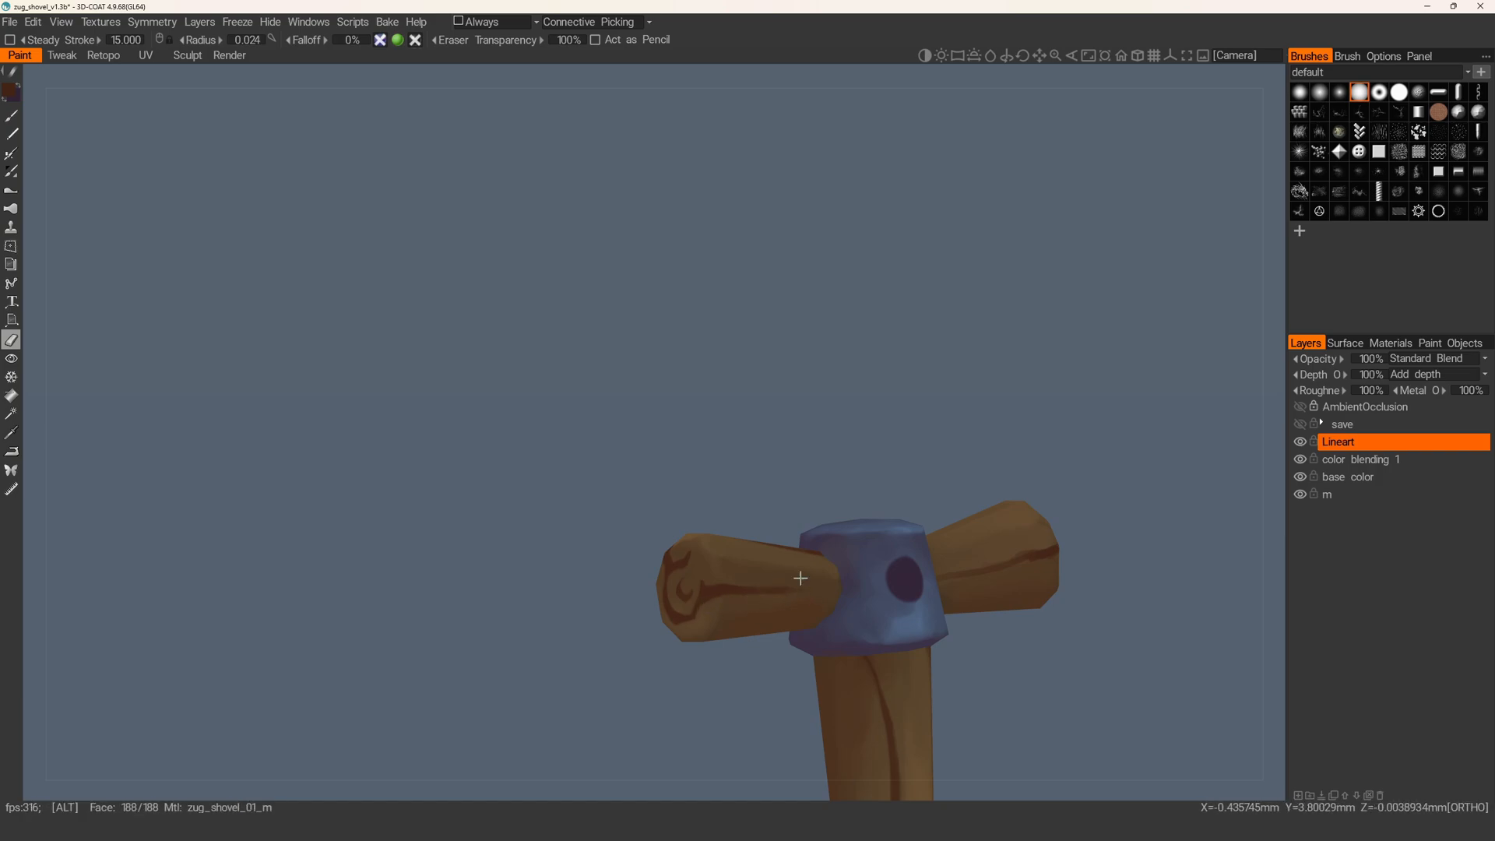
- Clean up the spiral growth rings and cracks on the right crossbar arm's end face with the eraser and brush
scroll(686, 453, "down", 4)
scroll(686, 453, "up", 4)
mouse_move(795, 481)
middle_mouse_down()
mouse_move(745, 472)
mouse_move(802, 484)
middle_mouse_up()
mouse_move(839, 481)
left_mouse_down("alt")
mouse_move(819, 503)
mouse_move(832, 508)
left_mouse_up("alt")
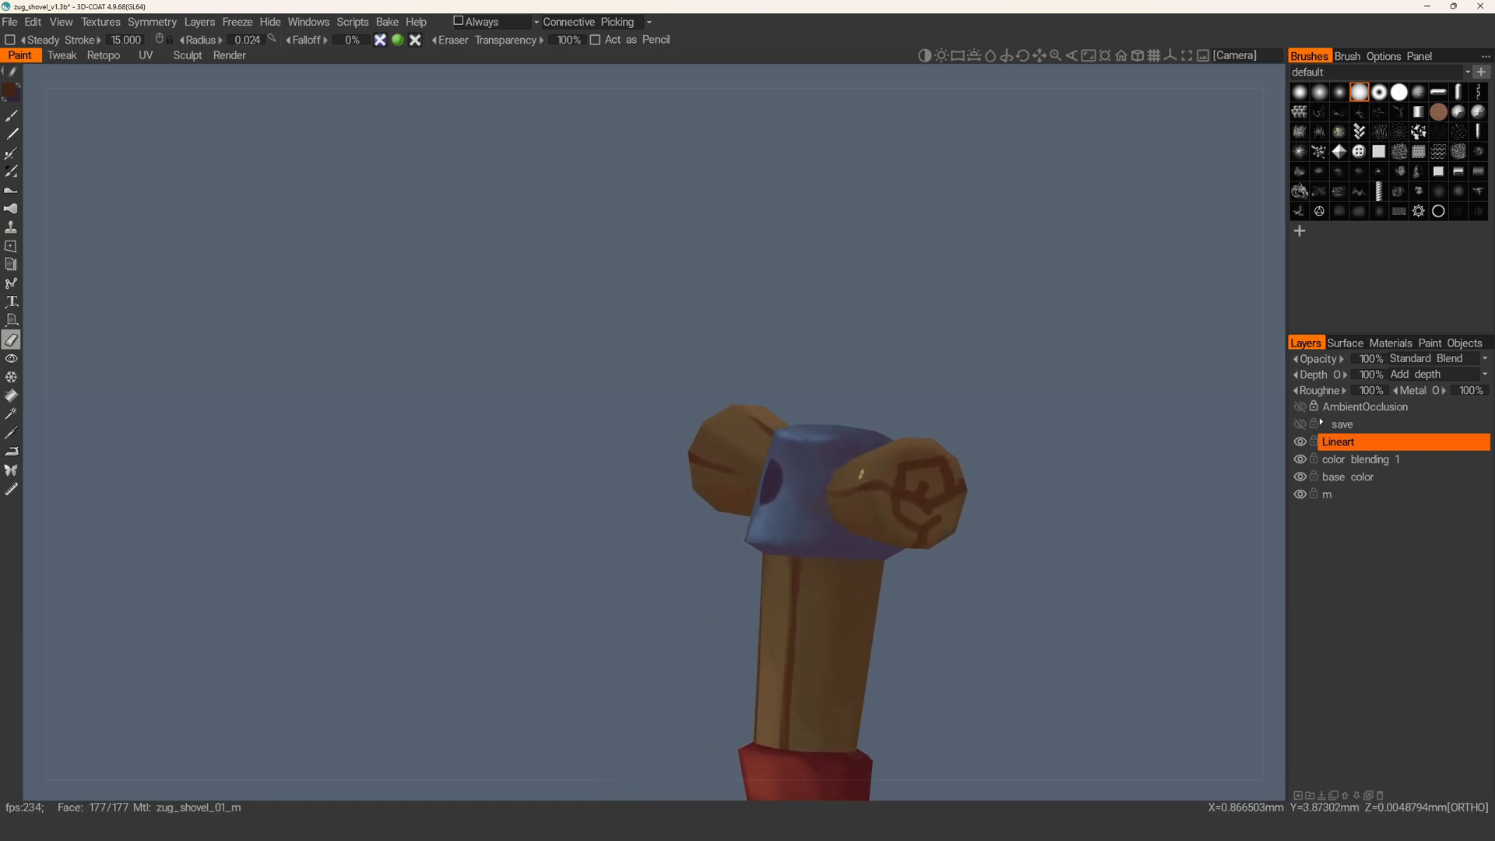
left_click_drag(902, 475, 909, 481, "alt+shift")
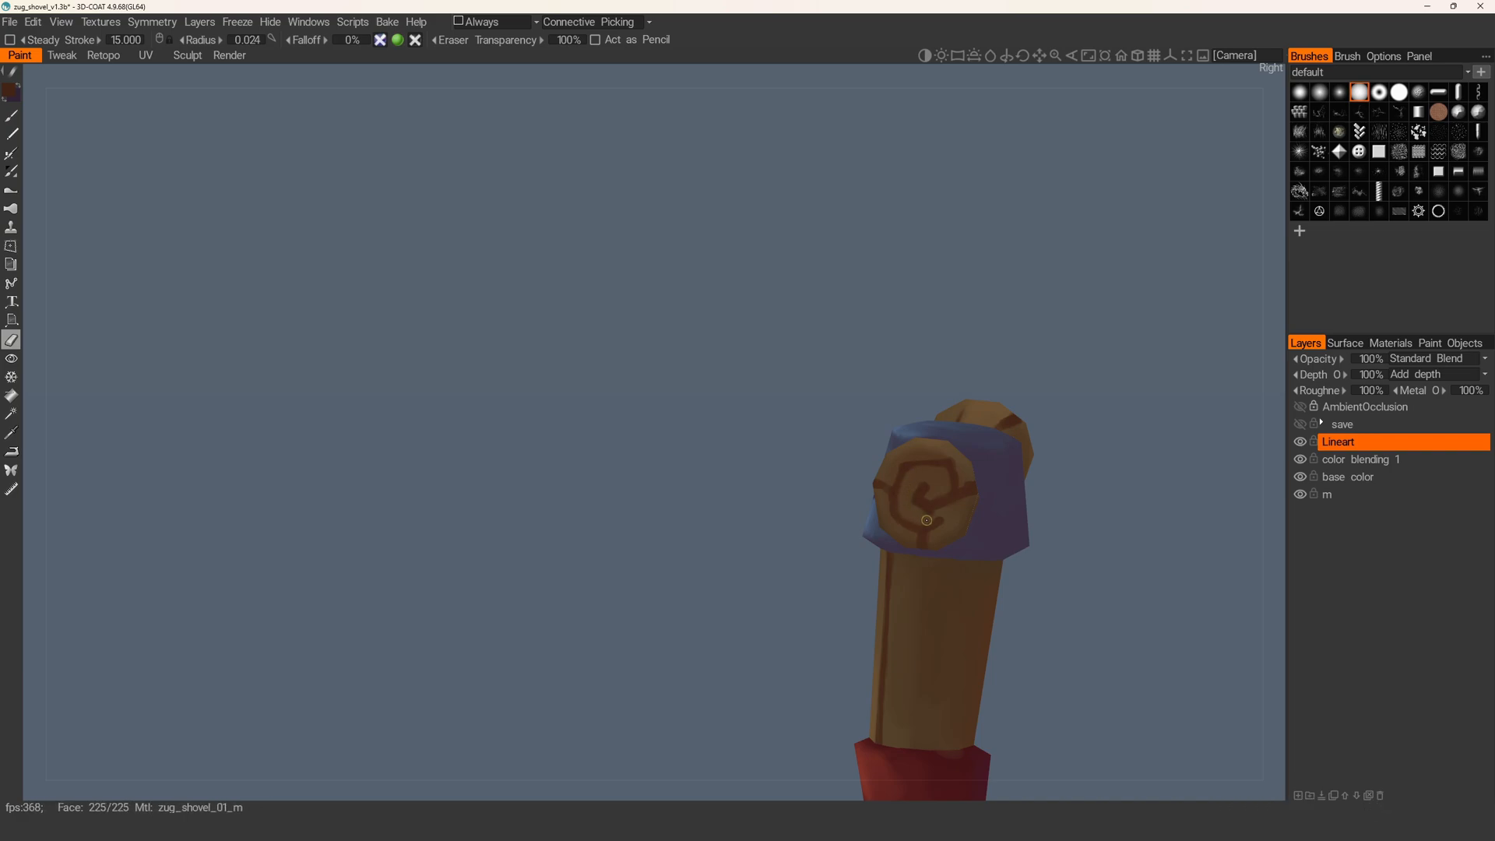
middle_click_drag(943, 491, 791, 547, "alt")
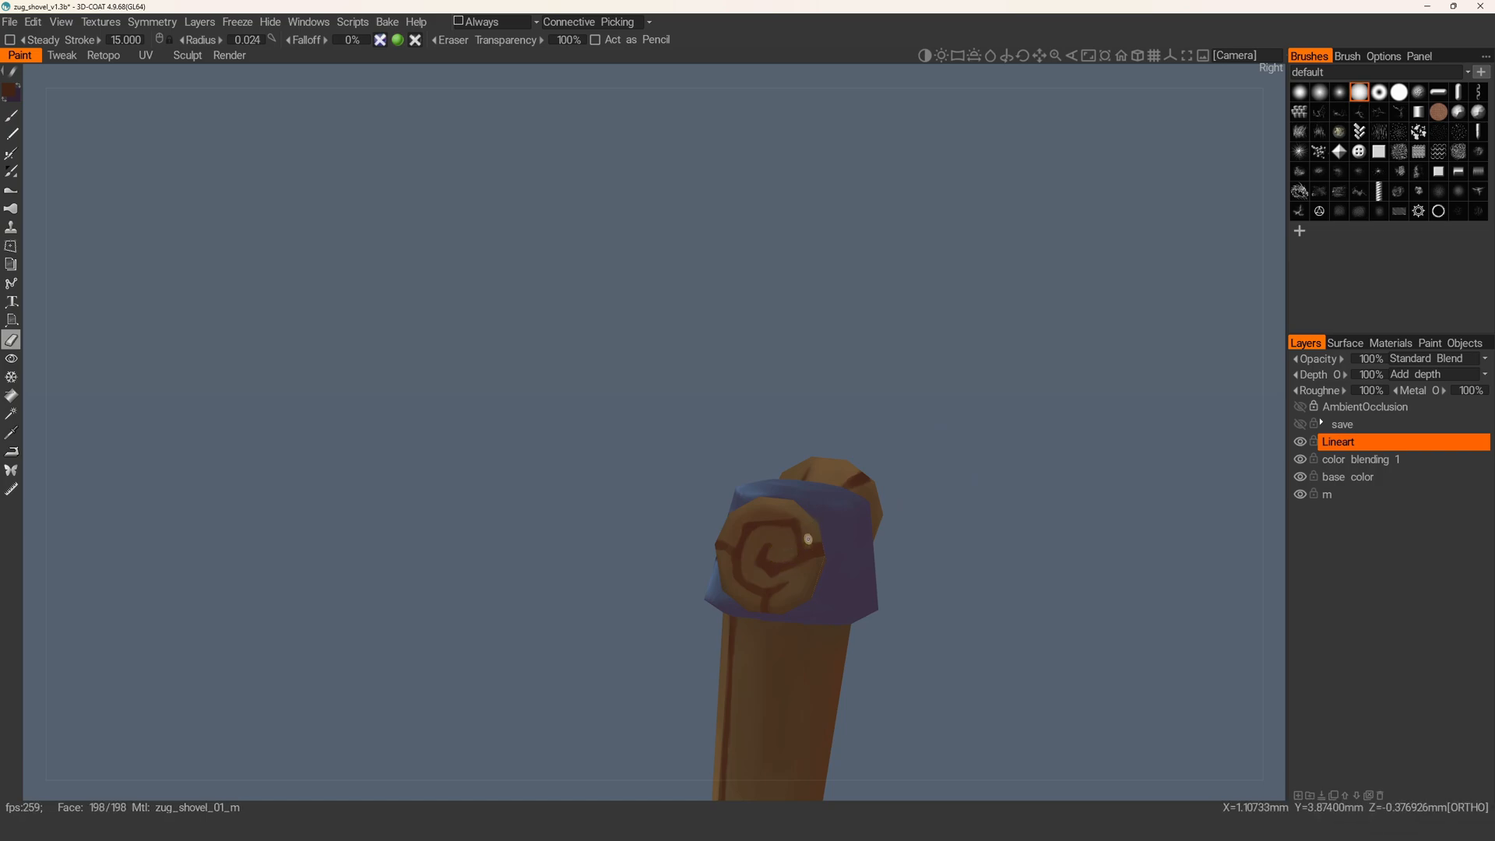
left_click_drag(831, 529, 709, 580, "alt")
key("c")
key("b")
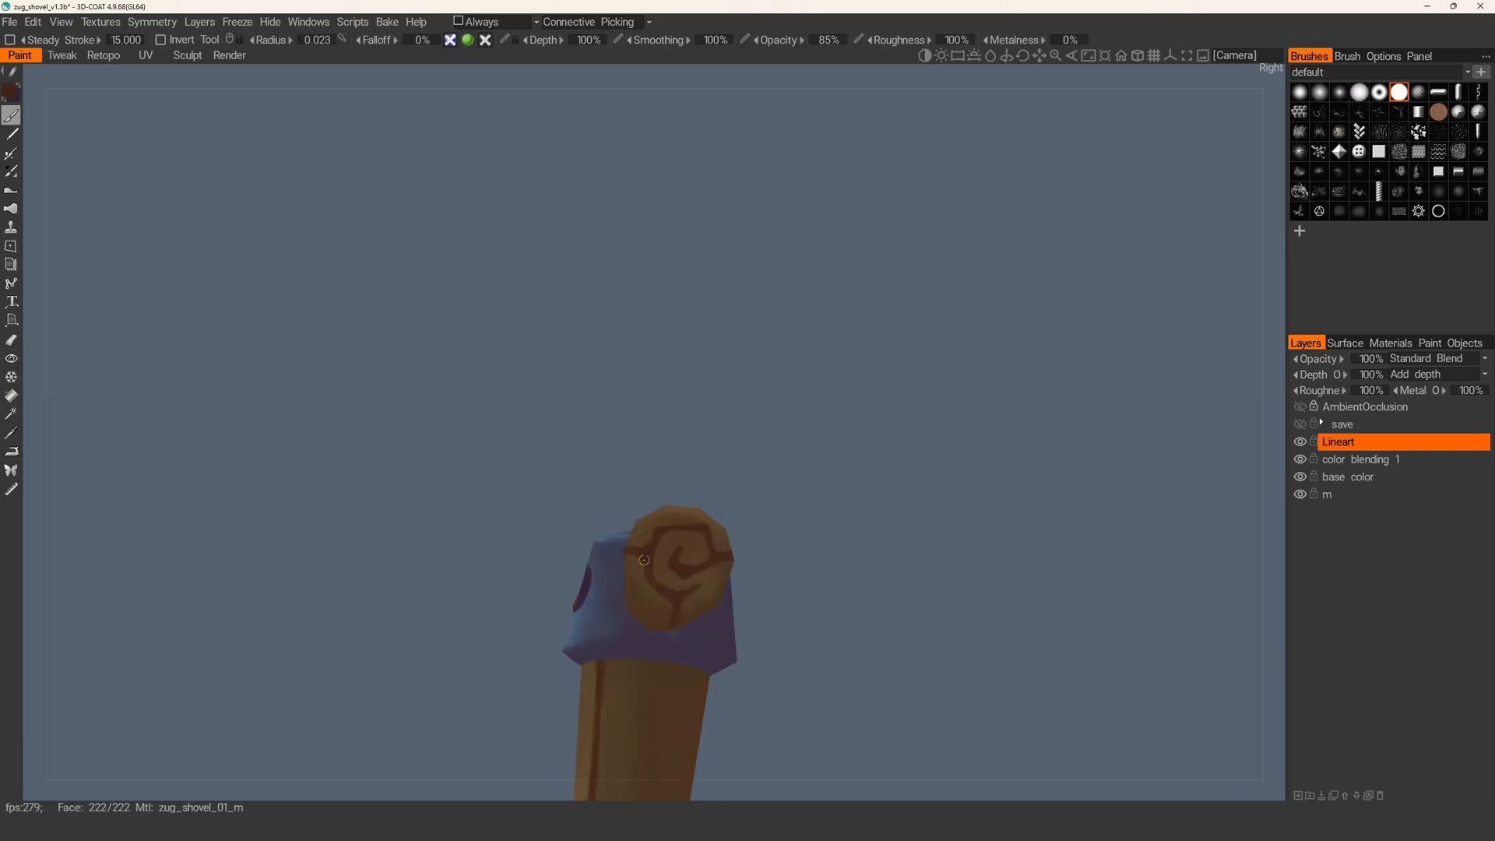
key("e")
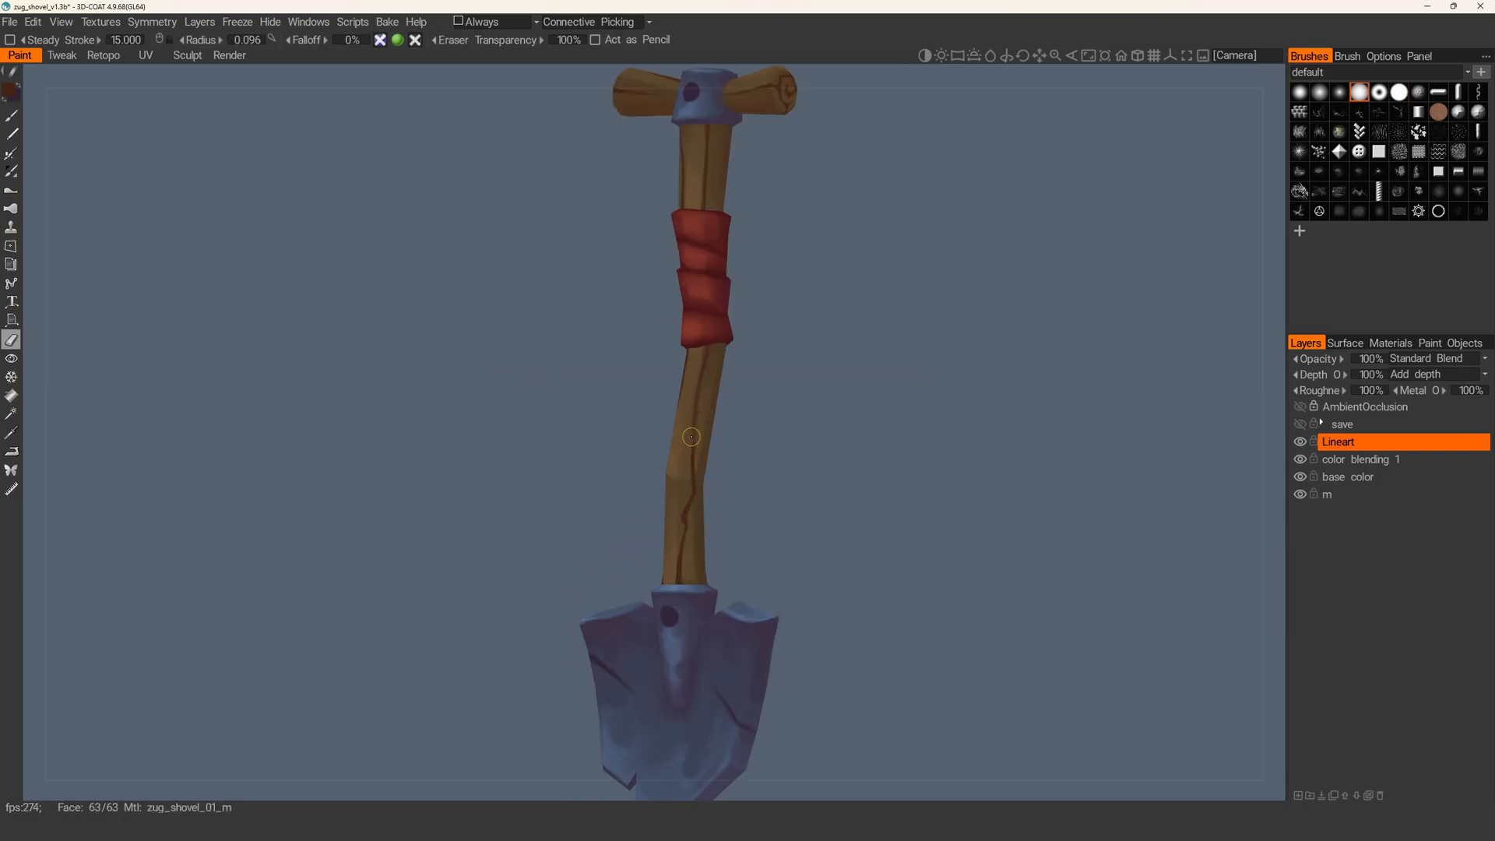
- Examine the line art on the whole shovel from several angles, from the crossbar to the blade
left_click_drag(667, 560, 725, 560, "alt")
middle_click_drag(661, 531, 713, 739, "alt")
left_click_drag(588, 337, 704, 313, "alt")
left_click_drag(919, 327, 818, 342, "alt")
right_click_drag(818, 343, 695, 539, "alt")
middle_click_drag(695, 539, 659, 447, "alt")
right_click_drag(660, 446, 723, 526, "alt")
middle_click_drag(687, 333, 634, 494, "alt")
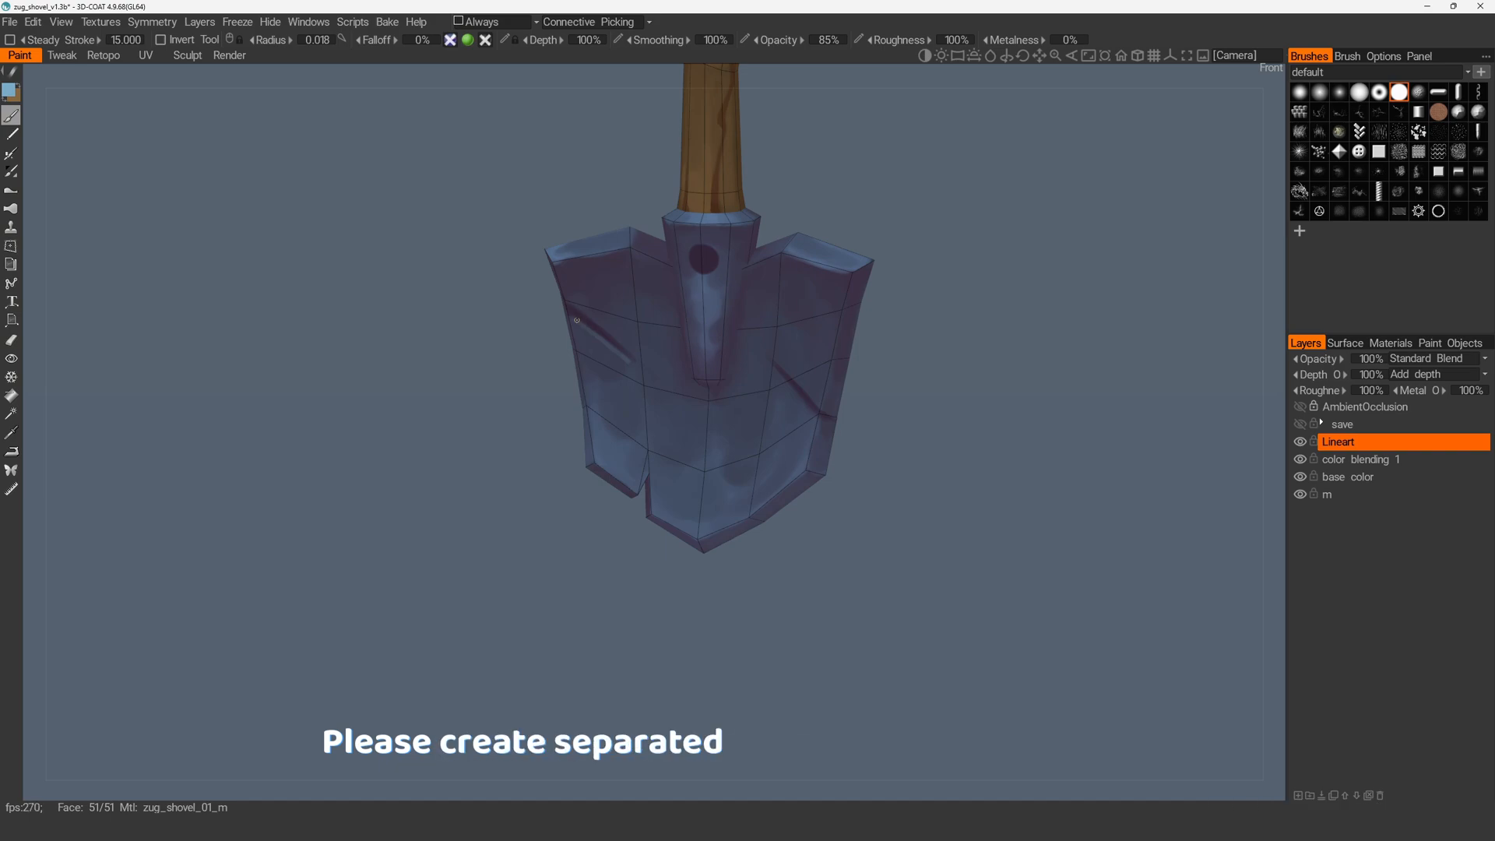
- Paint thin light blue highlights along the blade's left edge below the cut, its lower-left corner and the notch with a 0.018 brush radius
mouse_move(574, 322)
left_mouse_down()
mouse_move(591, 417)
mouse_move(587, 391)
left_mouse_up()
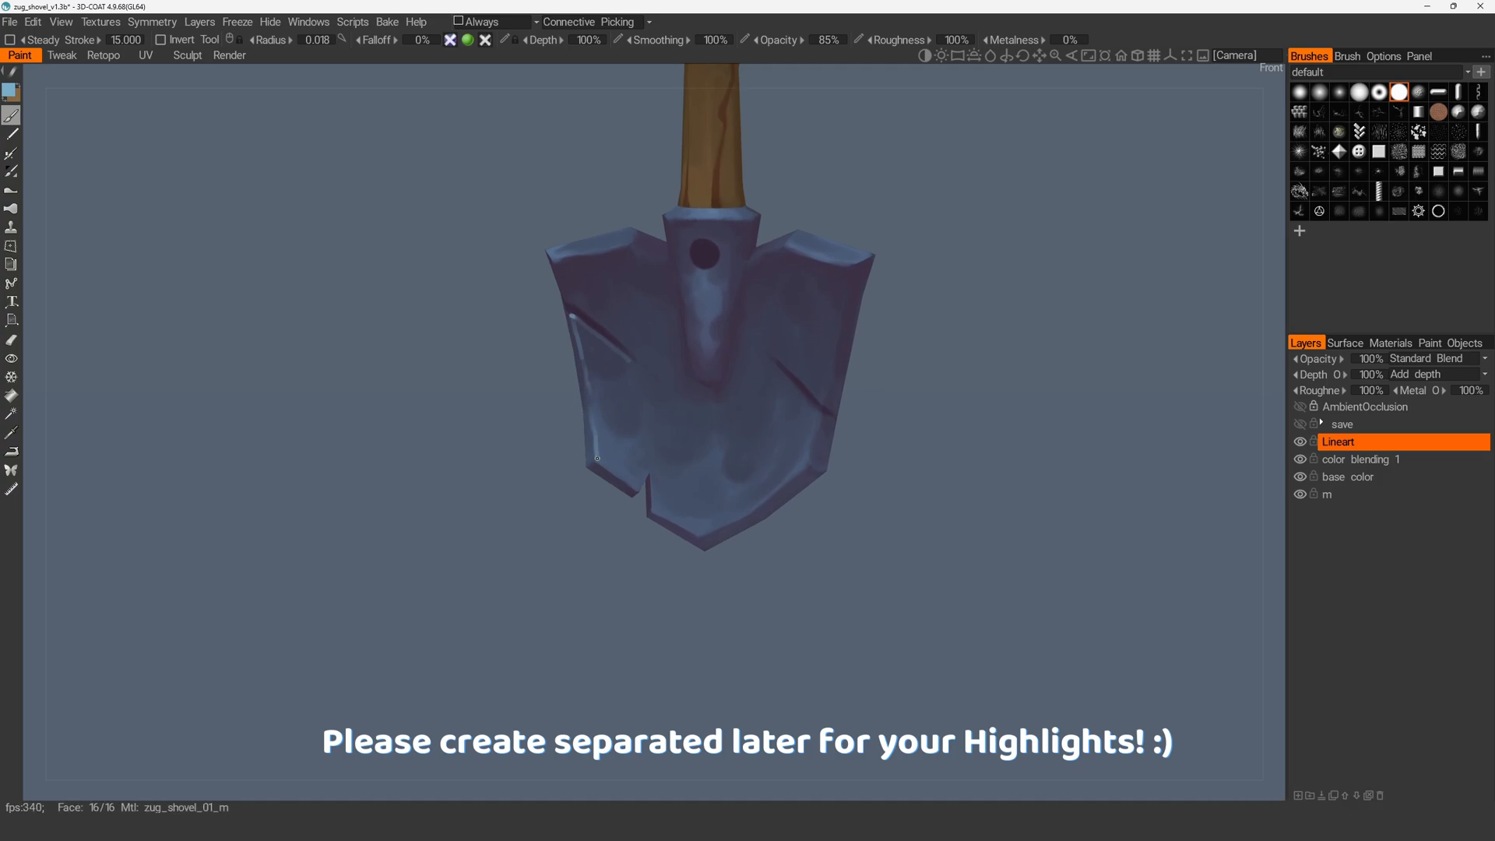
left_click_drag(597, 459, 585, 458, "alt")
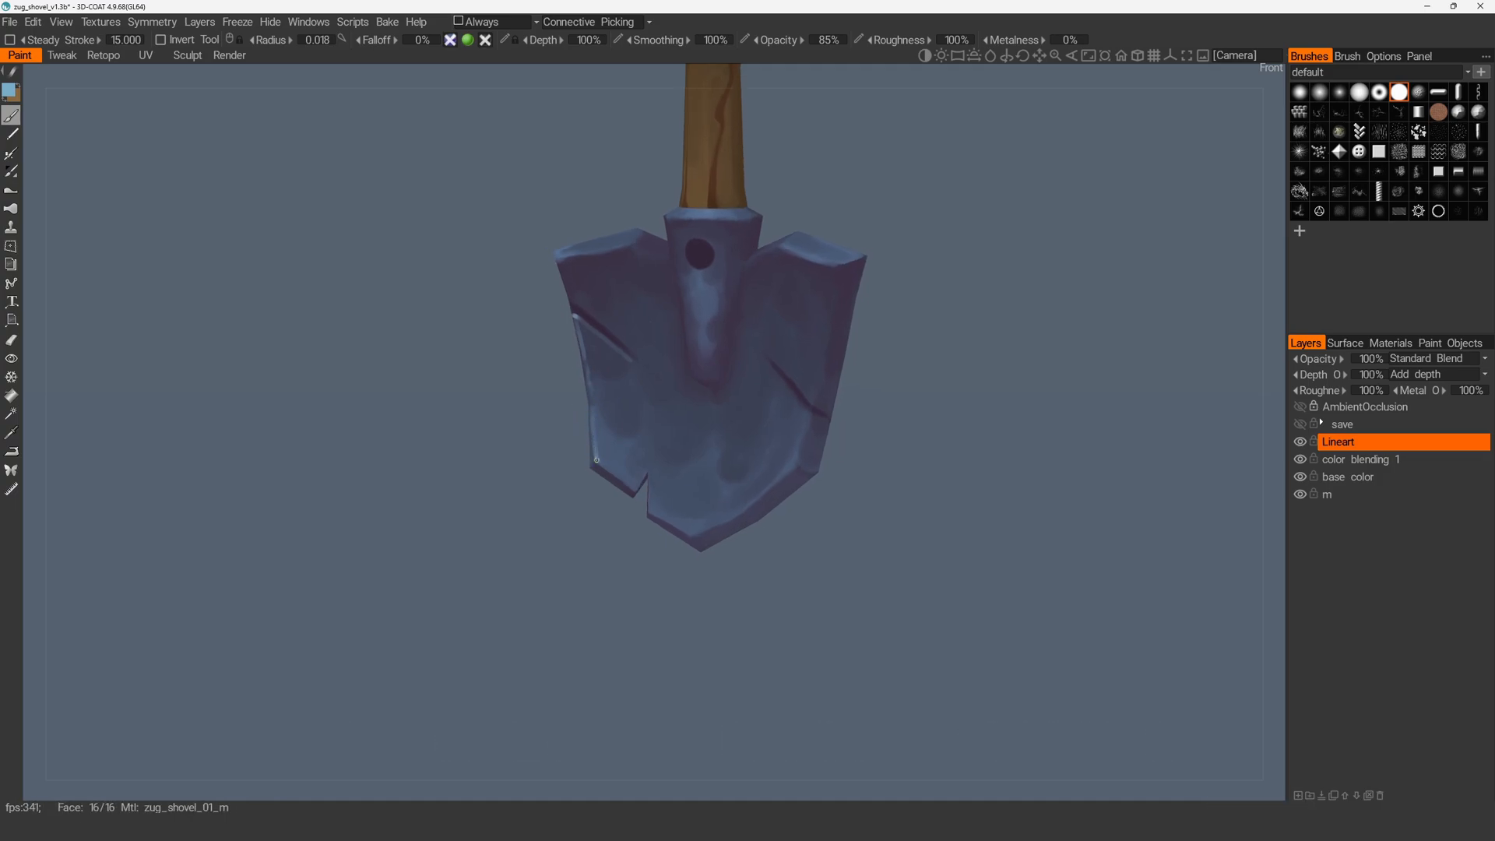
left_click_drag(597, 460, 735, 494, "alt")
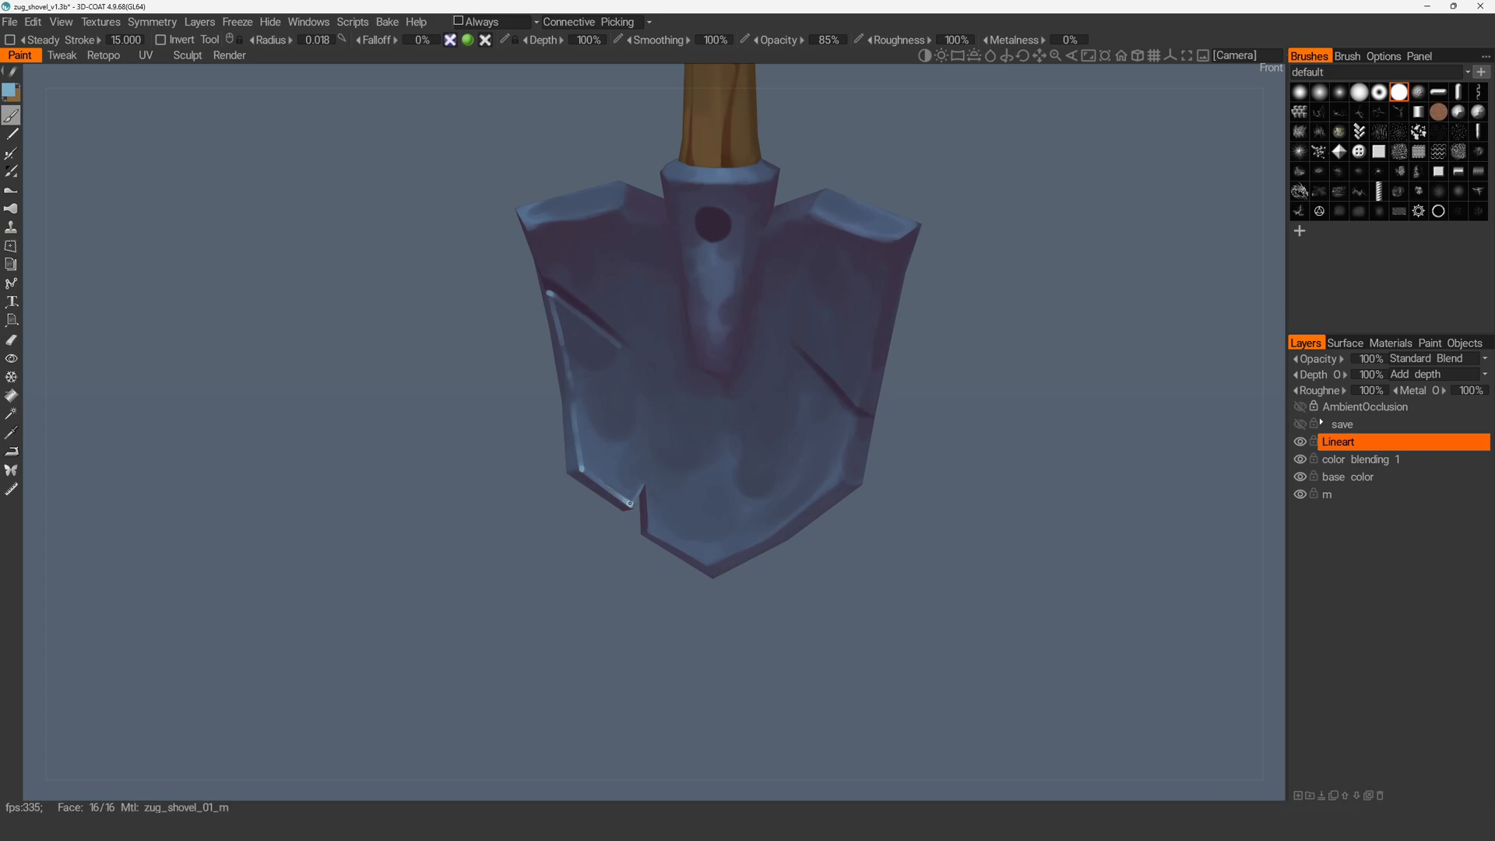
left_click_drag(665, 536, 651, 471, "alt")
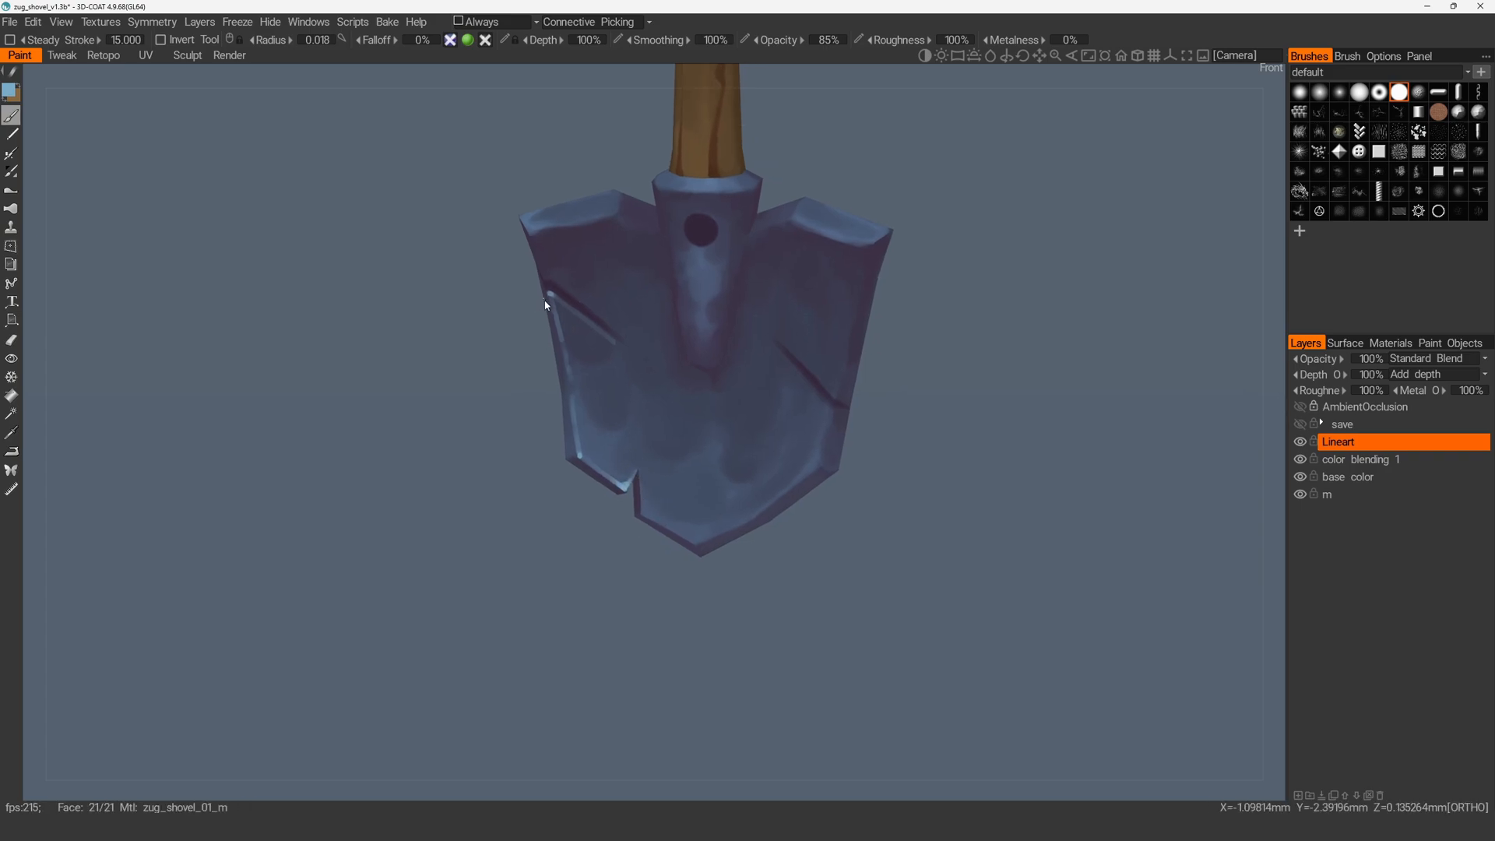
middle_click_drag(641, 496, 569, 404, "alt")
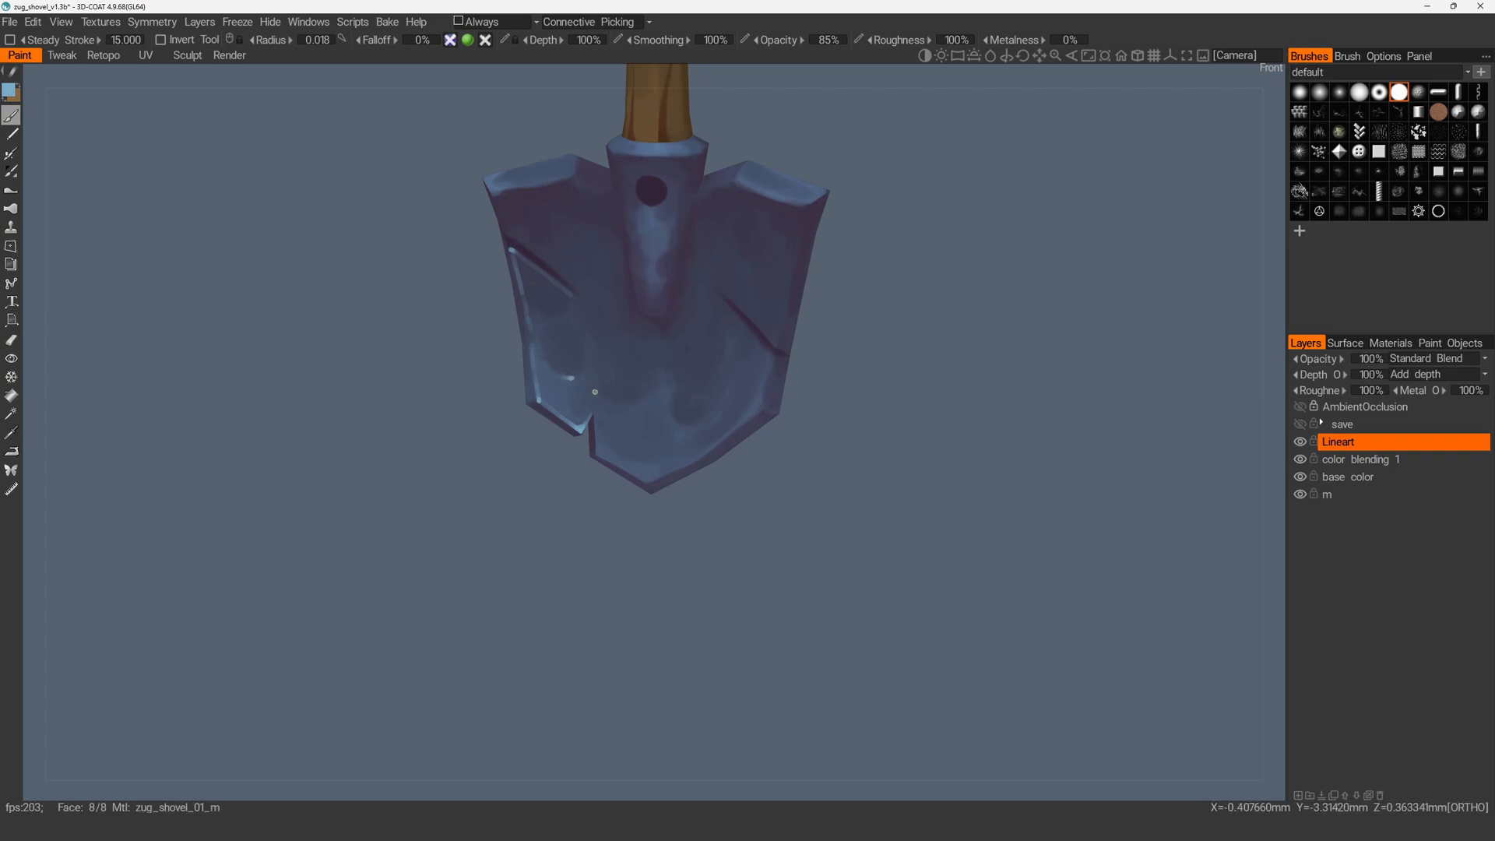
mouse_move(598, 454)
left_mouse_down("alt")
mouse_move(583, 449)
mouse_move(605, 449)
mouse_move(596, 417)
left_mouse_up("alt")
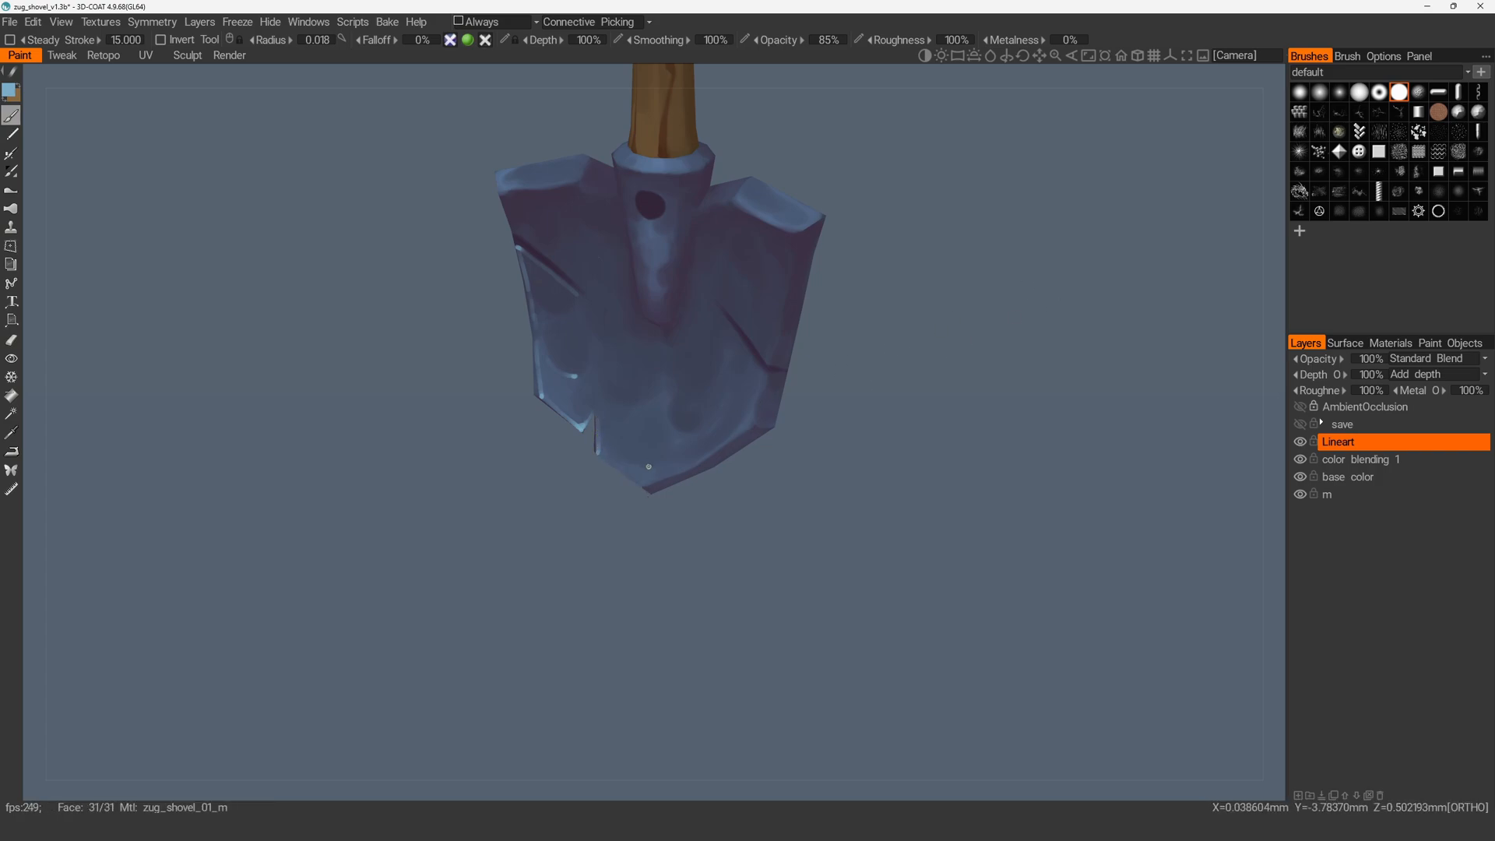
- Continue the light blue edge highlight around the blade's tip and up the lower-right edge to the right cut with a 0.019 brush radius
left_click_drag(625, 473, 724, 480)
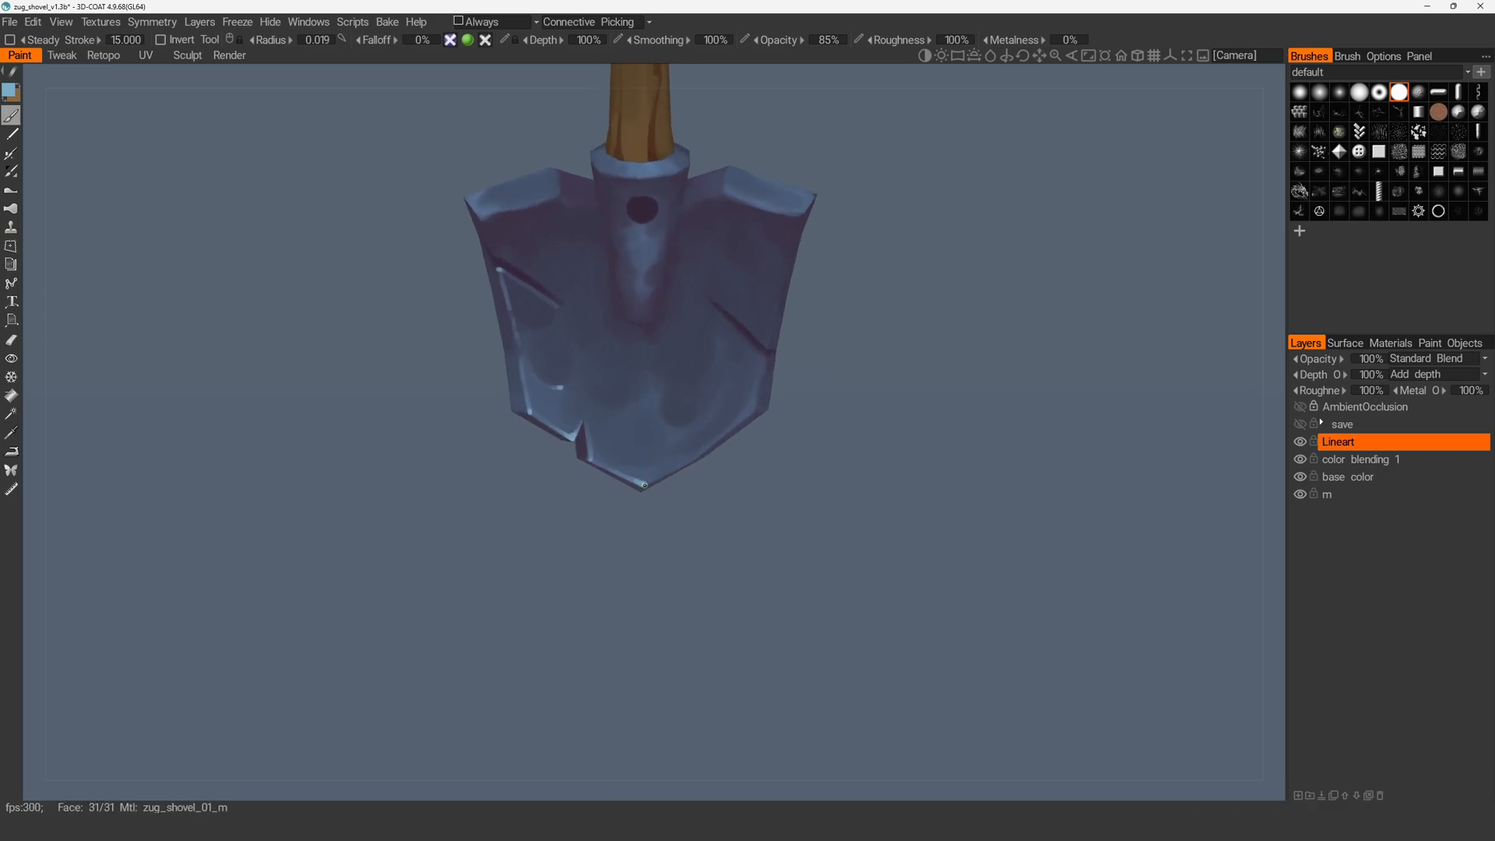
left_click_drag(667, 473, 687, 484, "alt")
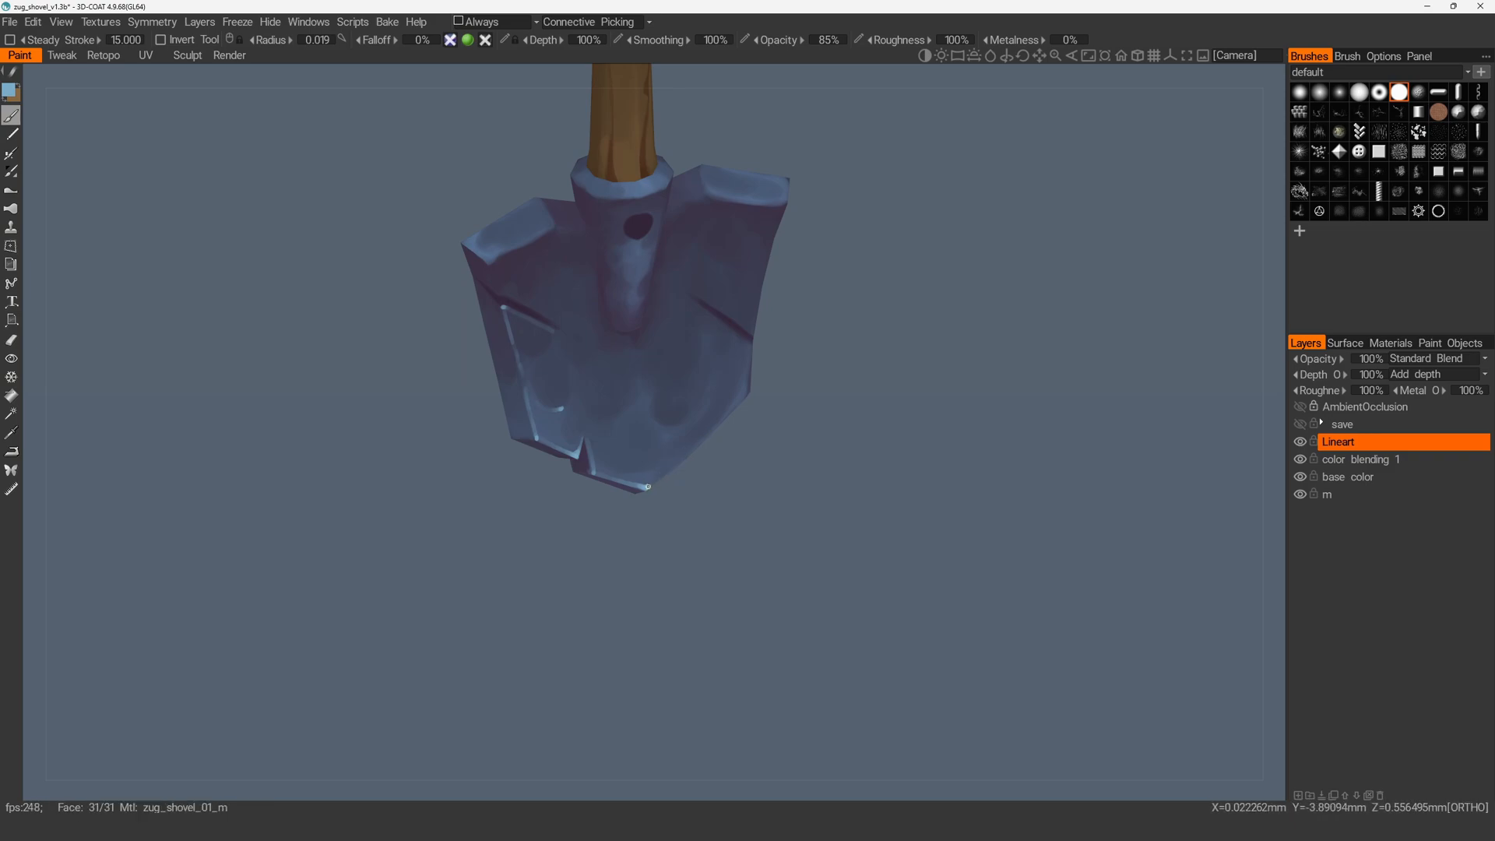
mouse_move(753, 391)
left_mouse_down("alt")
mouse_move(698, 432)
mouse_move(750, 434)
mouse_move(650, 448)
mouse_move(626, 384)
left_mouse_up("alt")
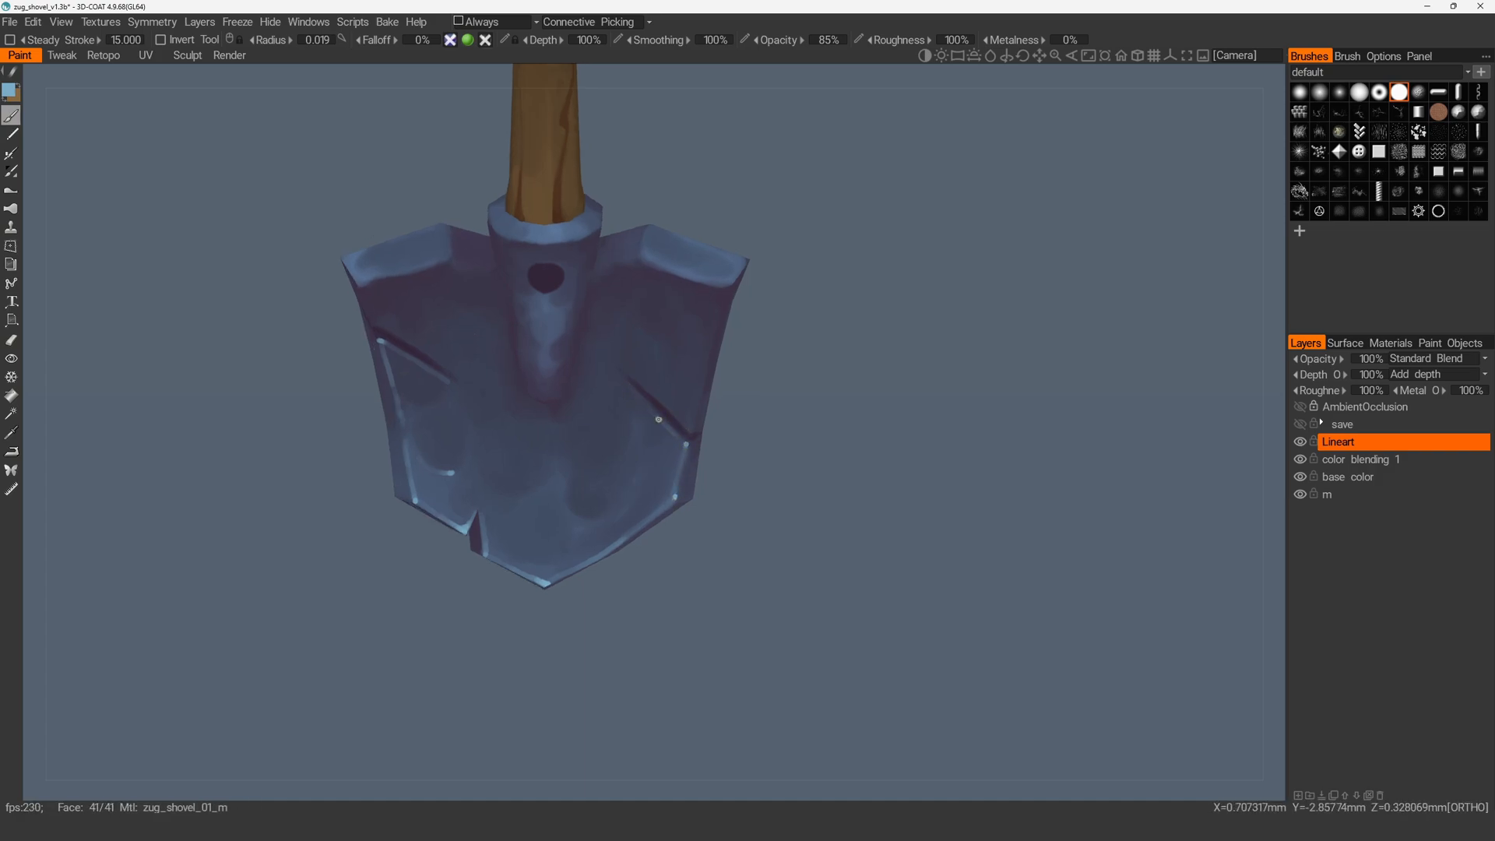
mouse_move(682, 494)
left_mouse_down("alt")
mouse_move(634, 460)
mouse_move(676, 499)
mouse_move(778, 516)
mouse_move(701, 547)
left_mouse_up("alt")
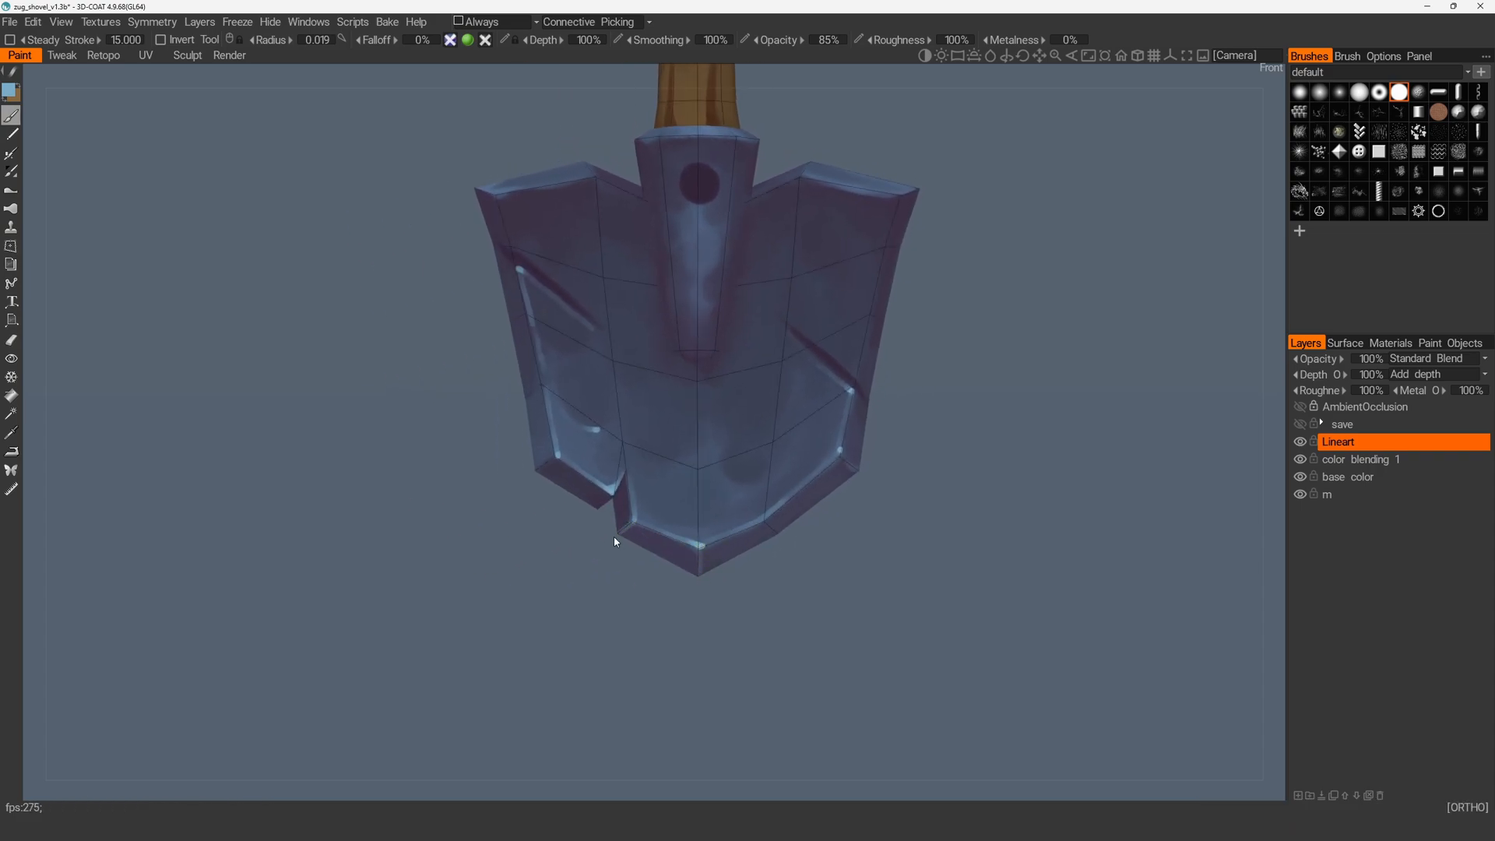
mouse_move(620, 533)
left_mouse_down("alt")
mouse_move(591, 544)
mouse_move(601, 497)
left_mouse_up("alt")
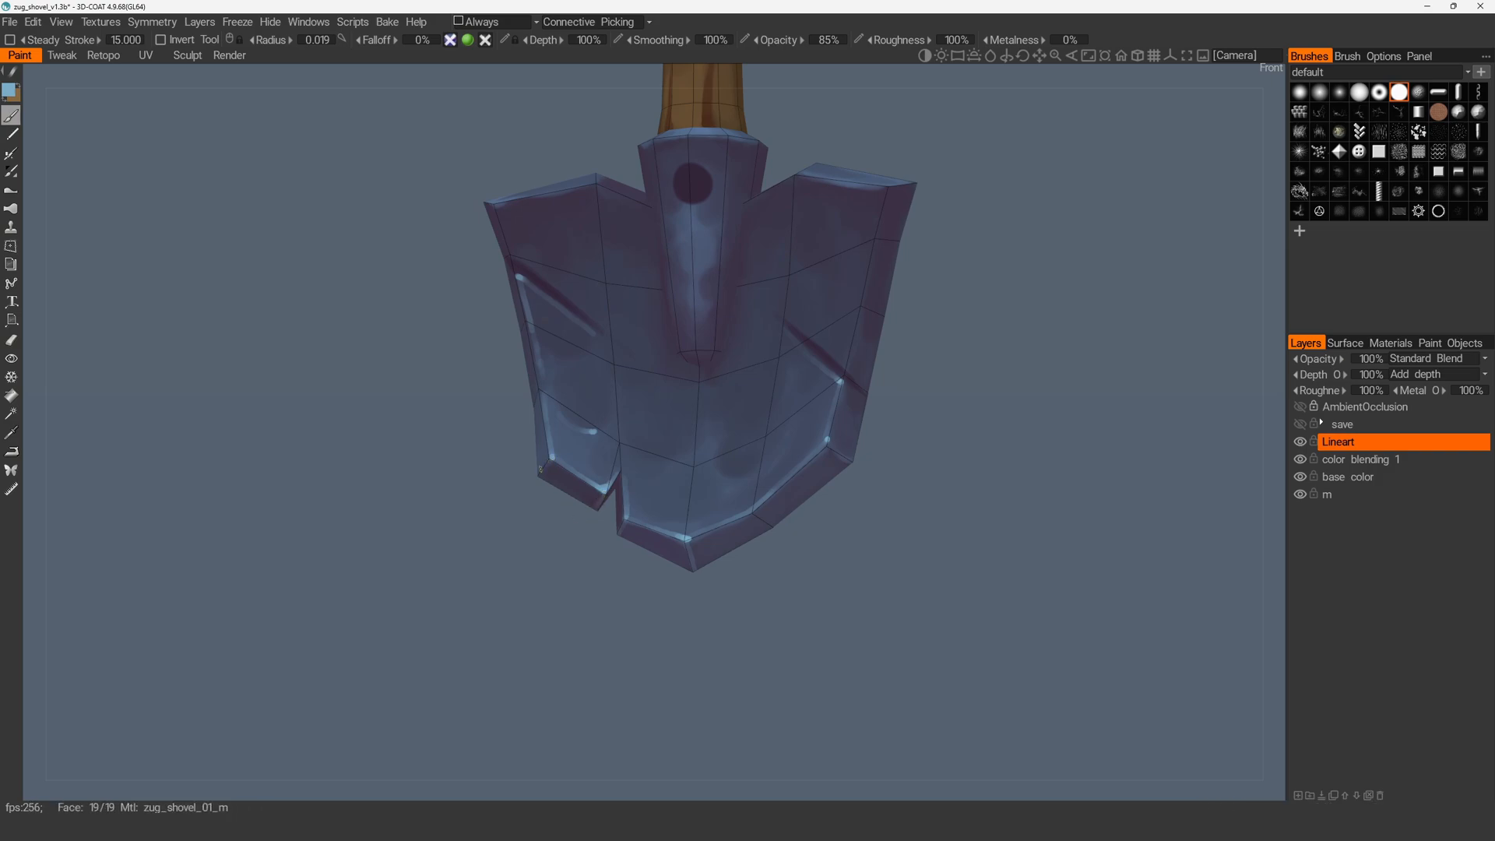
- Sample darker blues from the blade and blend the highlights along its left edge and the left cut
mouse_move(524, 495)
left_mouse_down("alt")
mouse_move(534, 517)
mouse_move(557, 462)
mouse_move(594, 511)
mouse_move(574, 460)
mouse_move(523, 426)
mouse_move(545, 397)
mouse_move(526, 399)
left_mouse_up("alt")
key("w")
scroll(634, 464, "down", 3)
key("KP_2")
scroll(507, 444, "up", 5)
key("x")
key("x")
key("v")
mouse_move(457, 374)
left_mouse_down("alt")
mouse_move(448, 354)
mouse_move(465, 399)
left_mouse_up("alt")
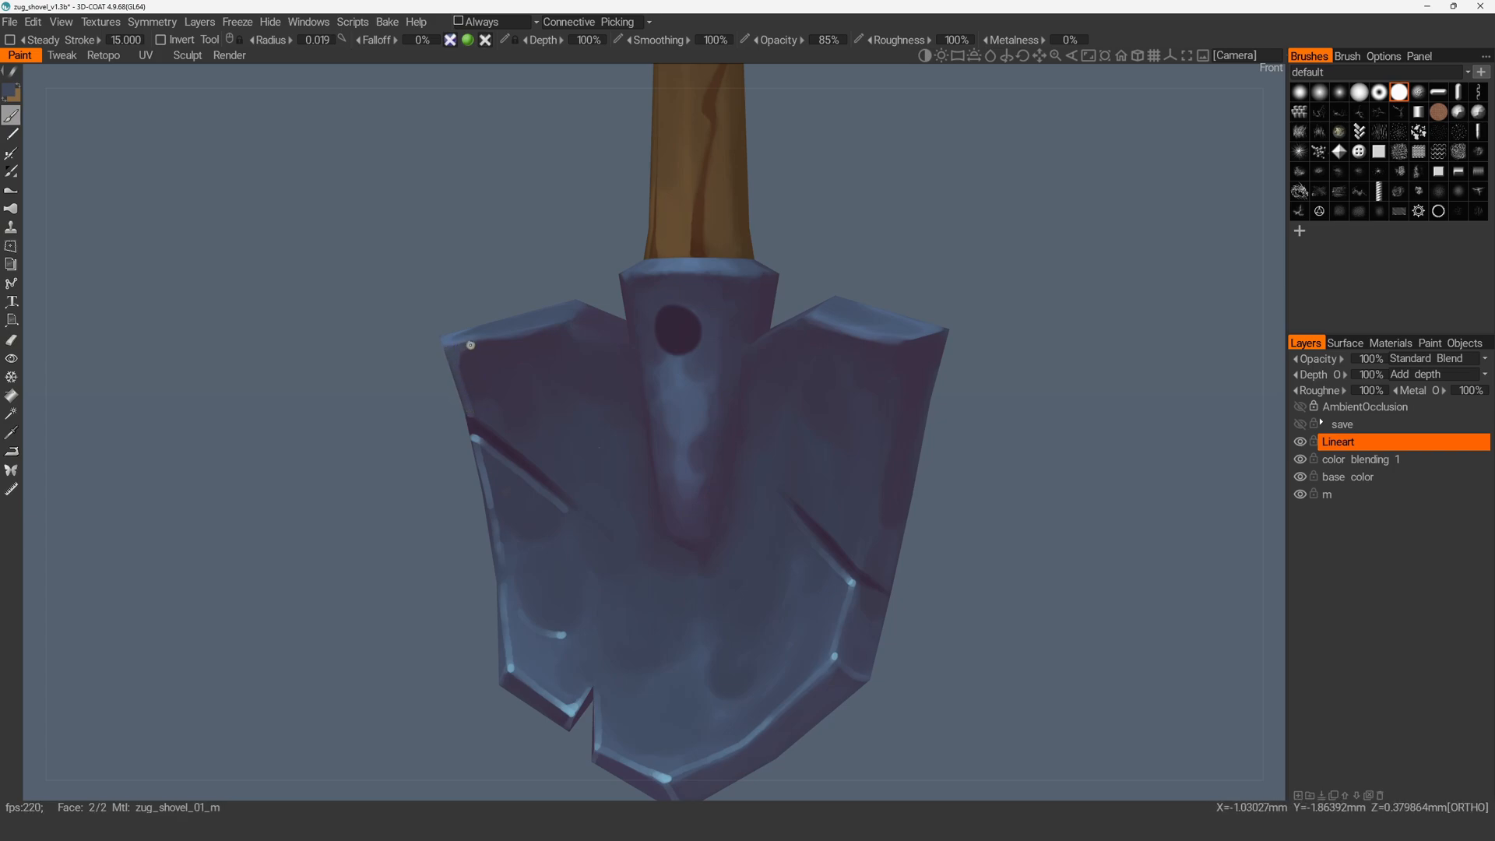
left_click_drag(483, 520, 592, 627, "alt")
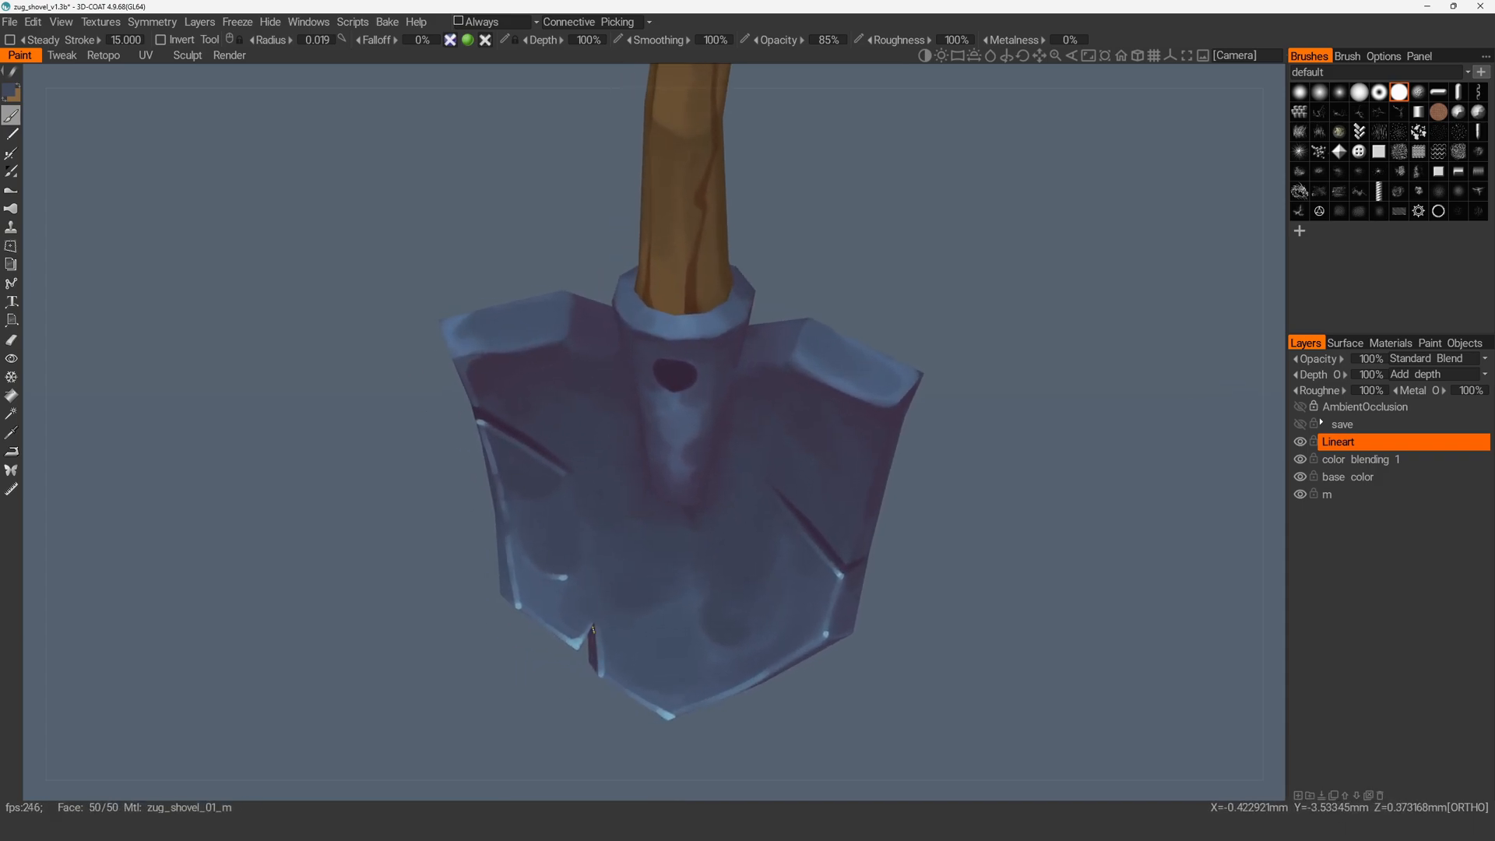
- Blend the highlights on both sides of the blade's notch with sampled blue tones
key("v")
middle_click_drag(575, 640, 575, 501, "alt")
right_click_drag(575, 502, 538, 561, "alt")
mouse_move(537, 560)
left_mouse_down("alt")
mouse_move(525, 537)
mouse_move(563, 517)
left_mouse_up("alt")
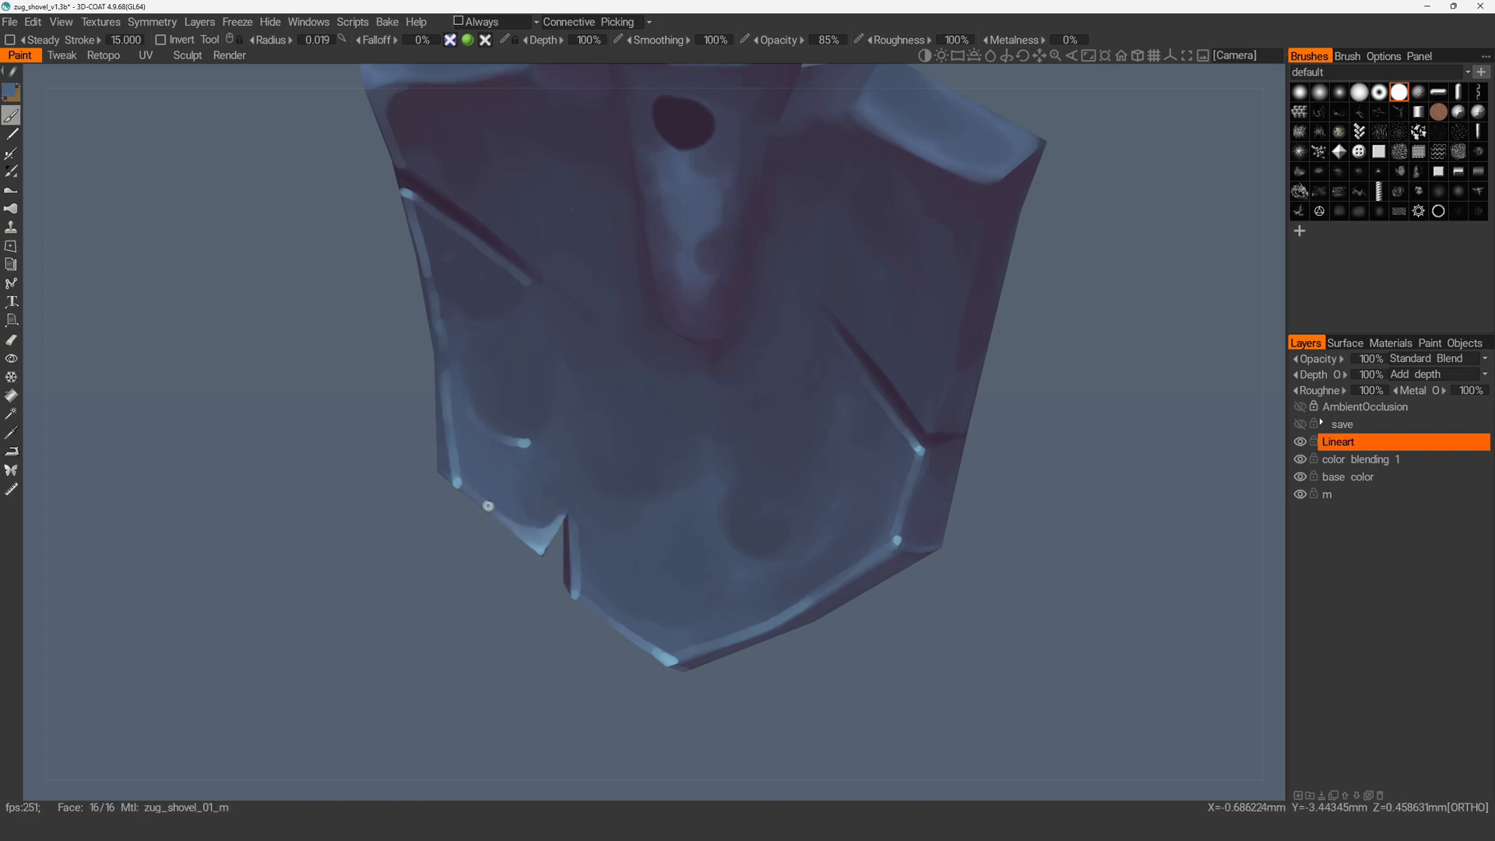
scroll(503, 555, "down", 2)
middle_click_drag(608, 561, 554, 497, "alt")
key("v")
mouse_move(543, 522)
left_mouse_down()
mouse_move(532, 497)
mouse_move(543, 522)
left_mouse_up()
key("v")
key("v")
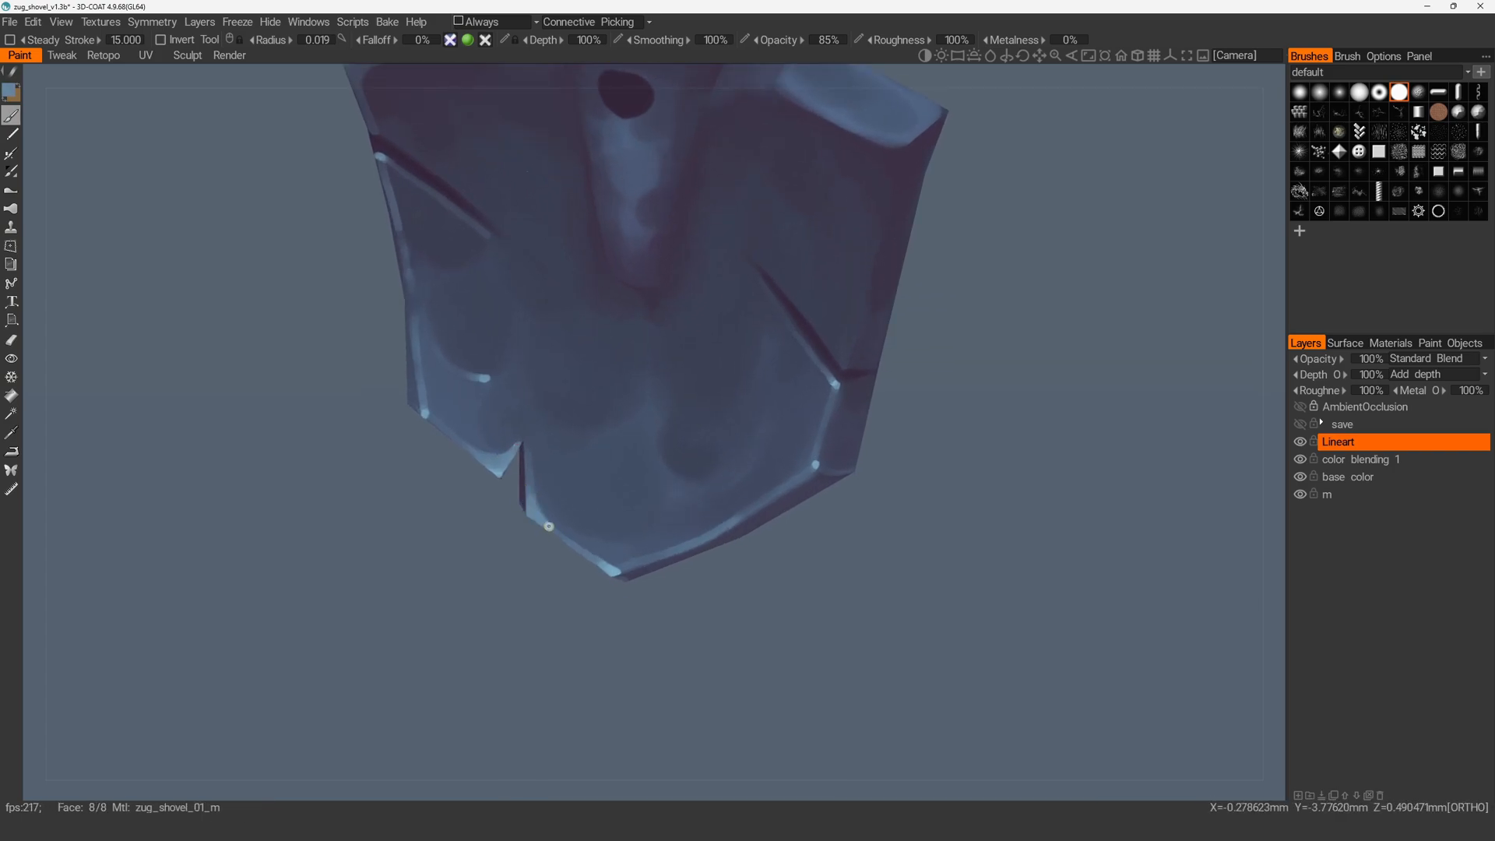
- Soften and widen the highlight at the blade's tip with sampled blue
middle_click_drag(553, 544, 601, 457)
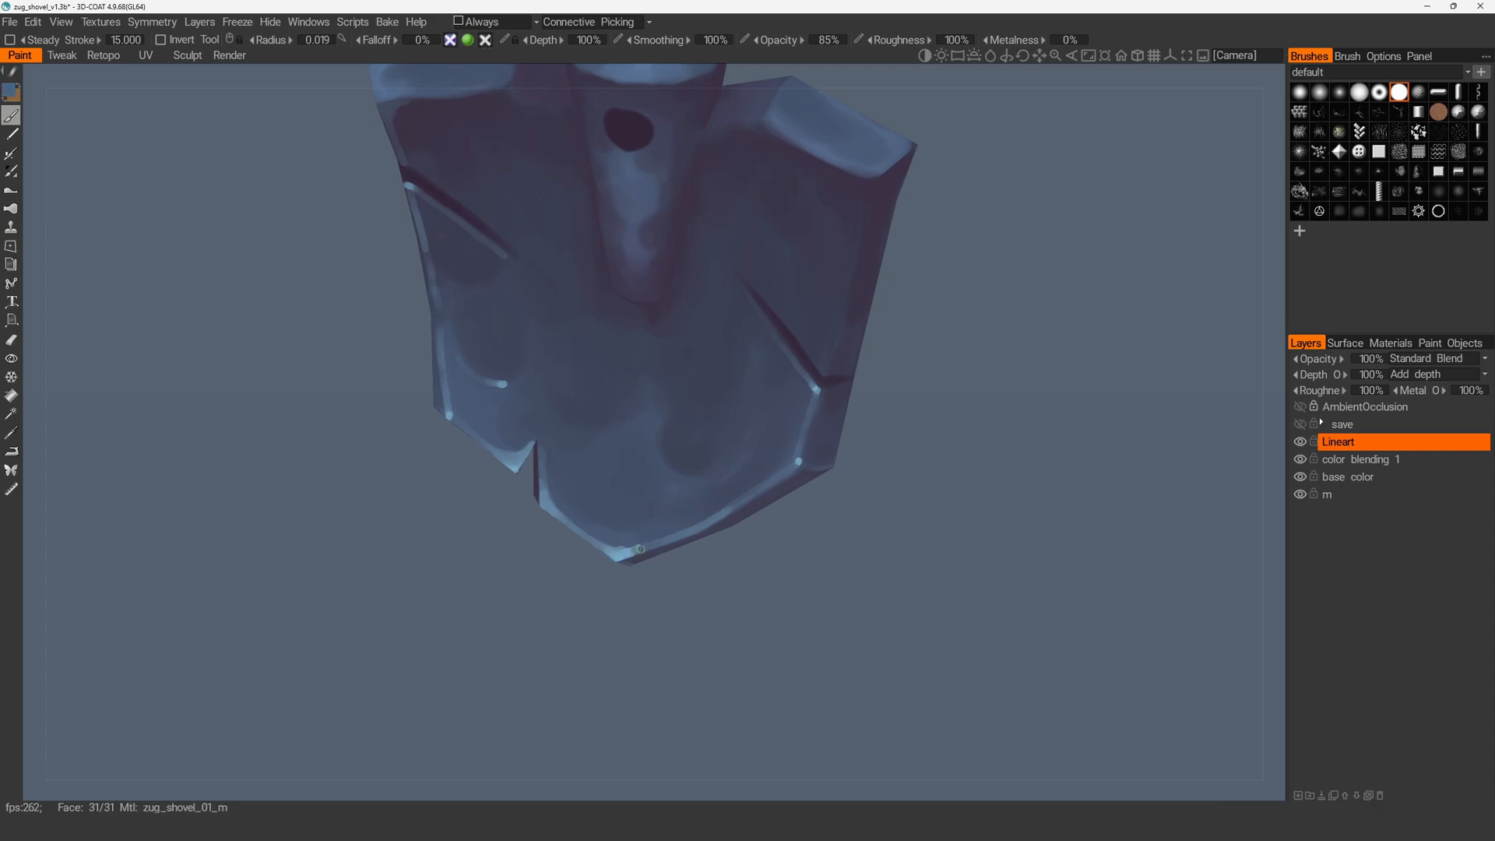
middle_click_drag(638, 550, 576, 514, "alt")
right_click_drag(576, 514, 675, 577, "alt")
key("v")
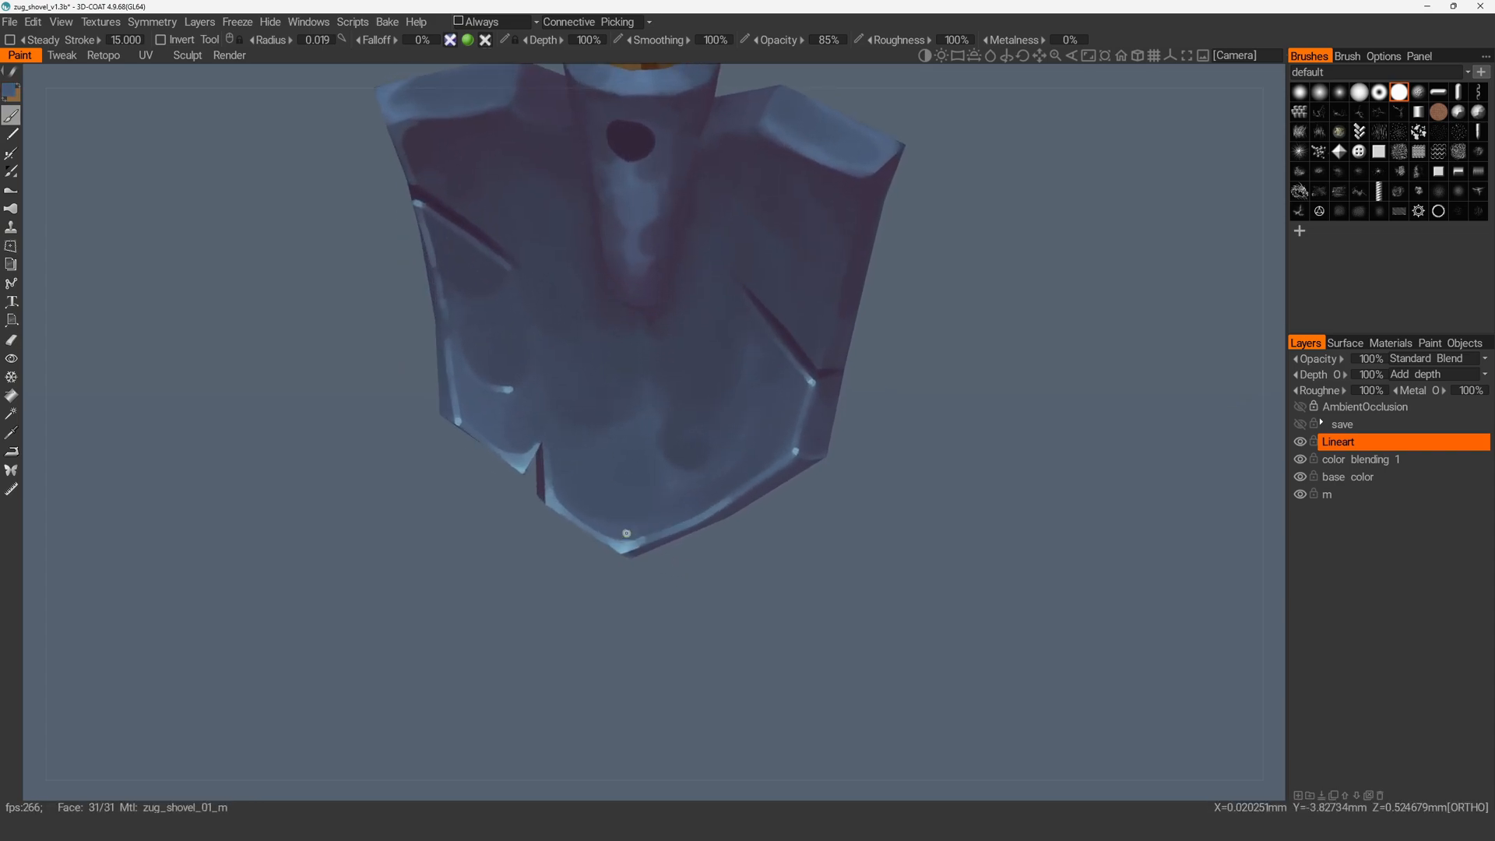
left_click_drag(611, 541, 586, 713, "alt")
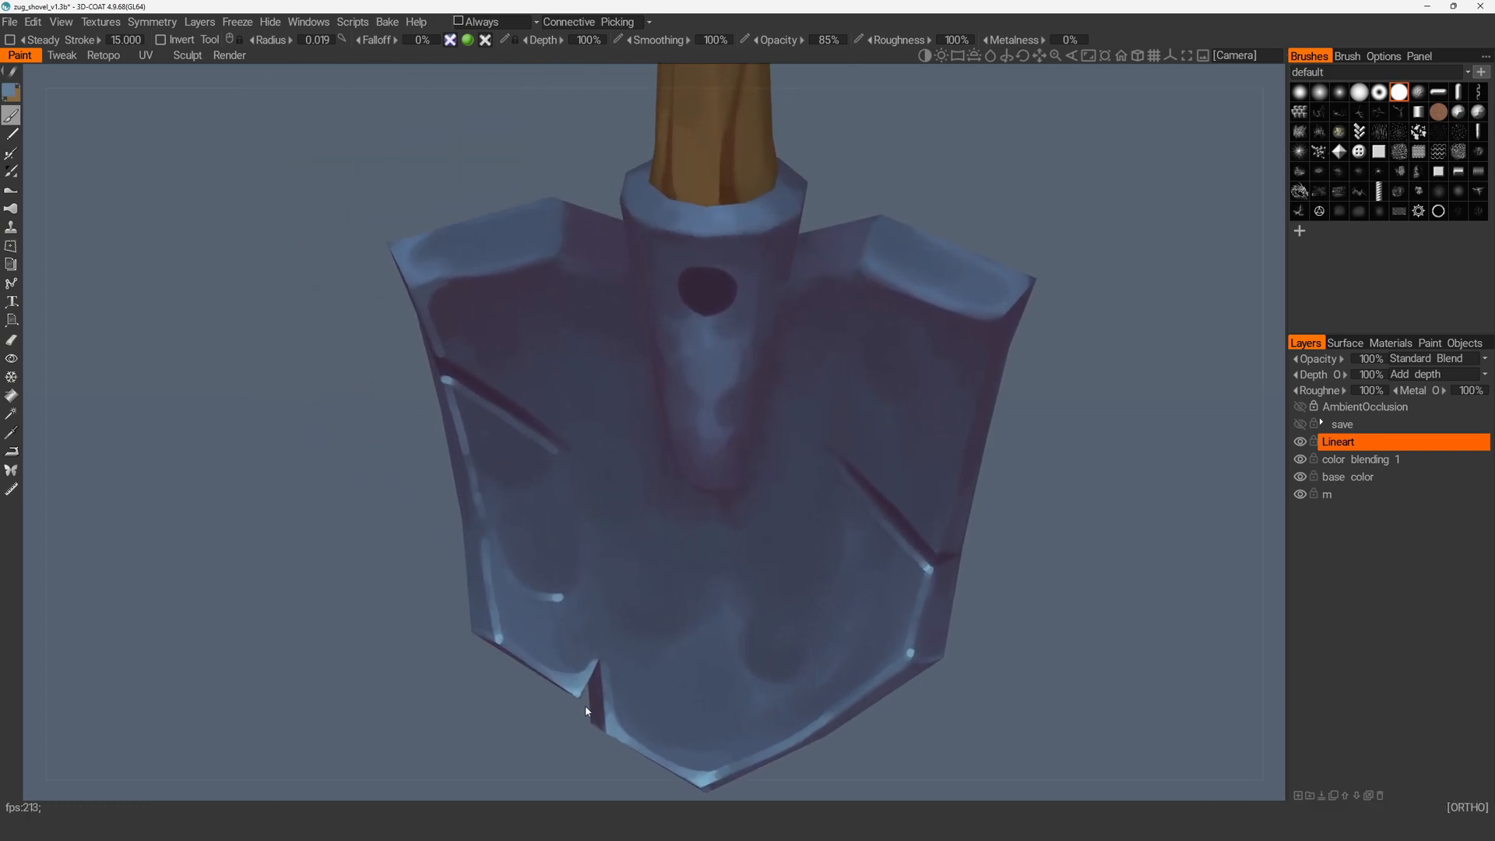
- Paint a small light blue highlight under the lower rim of the dark rivet on the blade's socket
left_click_drag(927, 569, 774, 587, "alt")
right_click_drag(774, 587, 664, 413, "alt")
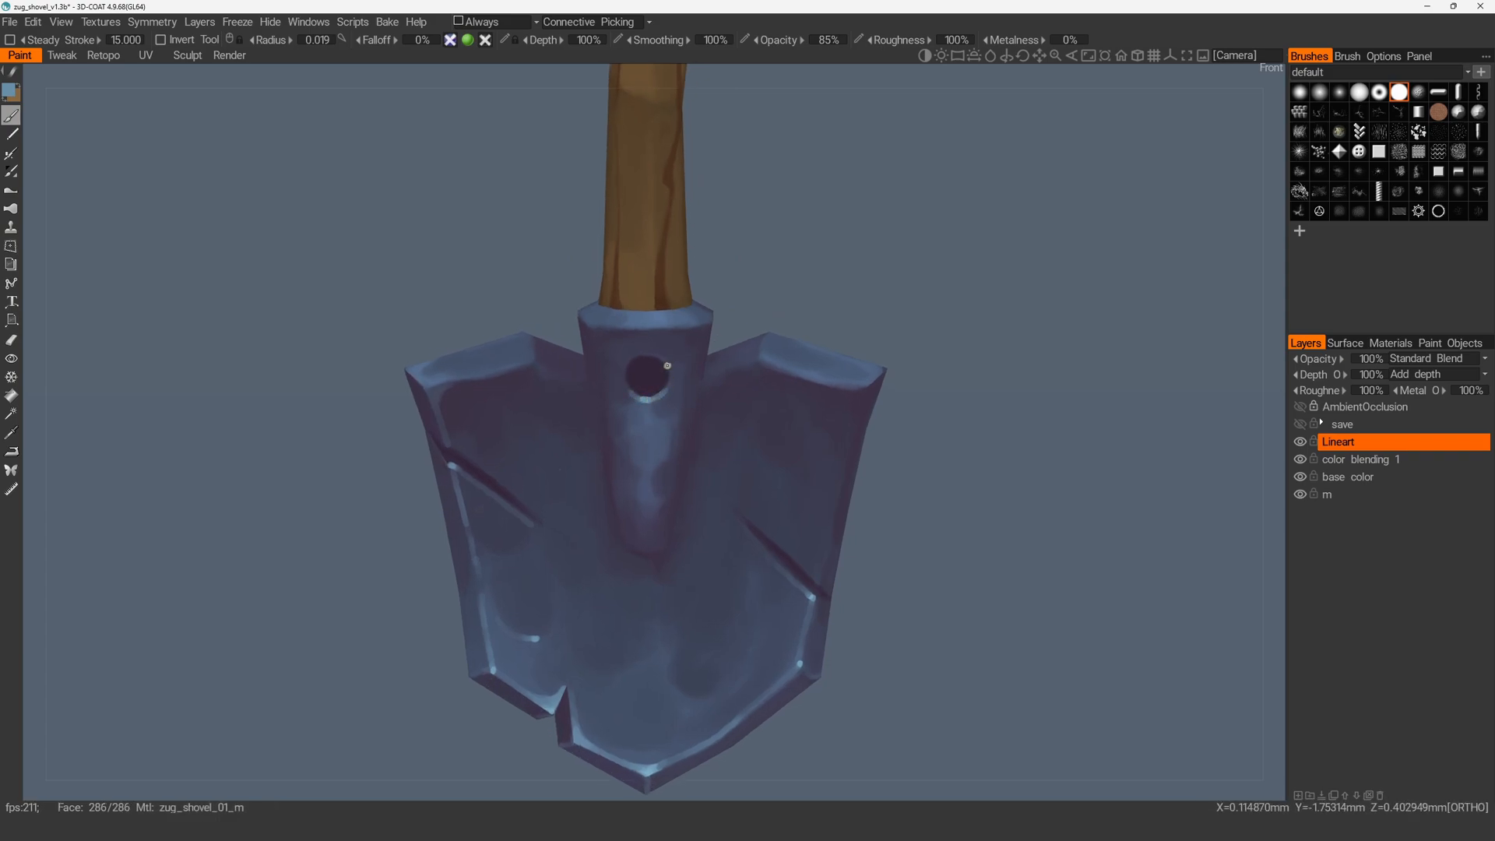
right_click_drag(662, 383, 615, 377, "alt")
middle_click_drag(615, 377, 552, 356, "alt")
right_click_drag(552, 357, 688, 503, "alt")
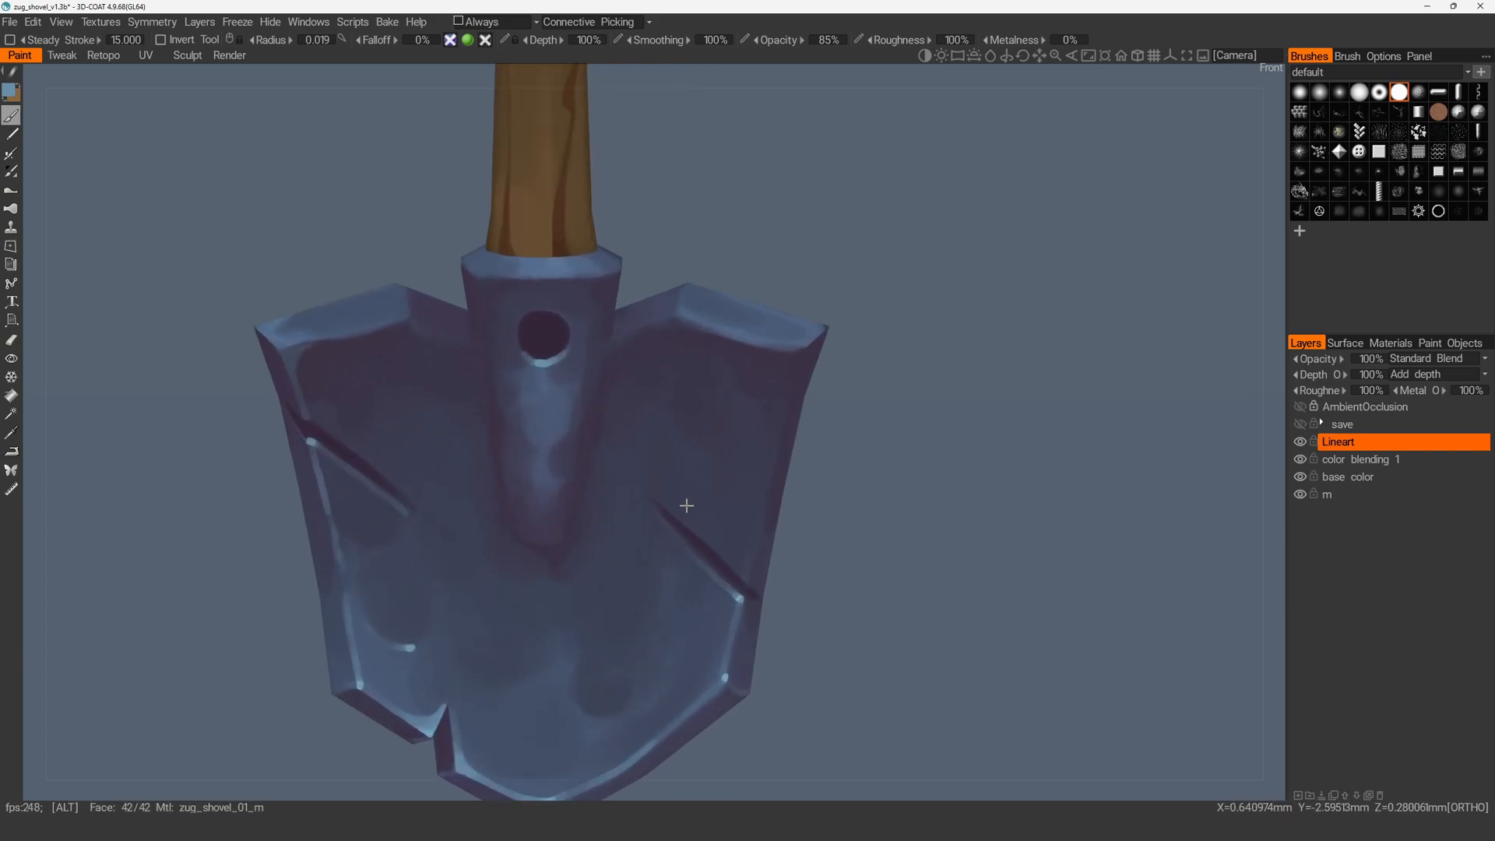
- Pick a light blue and highlight the edges and corners of the blade's left shoulder bevel with a brush radius of 0.016
middle_click_drag(719, 405, 1004, 495, "alt")
left_click_drag(611, 448, 688, 459, "alt")
left_click(9, 91)
left_click(598, 480)
left_click(598, 567)
mouse_move(830, 438)
left_mouse_down("alt")
mouse_move(654, 433)
mouse_move(550, 408)
mouse_move(571, 434)
mouse_move(687, 374)
left_mouse_up("alt")
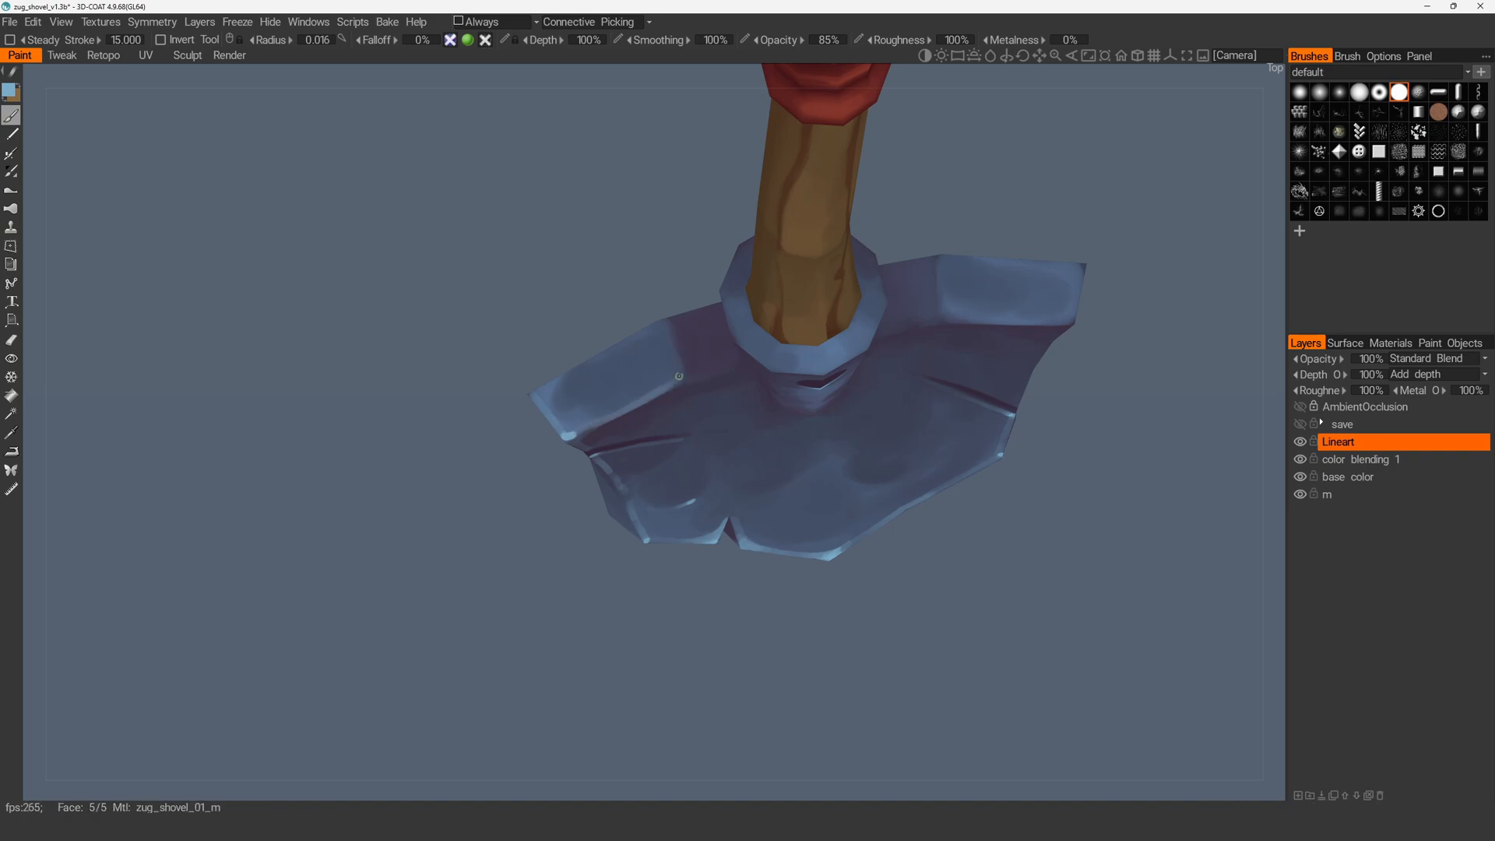
left_click_drag(665, 319, 681, 370)
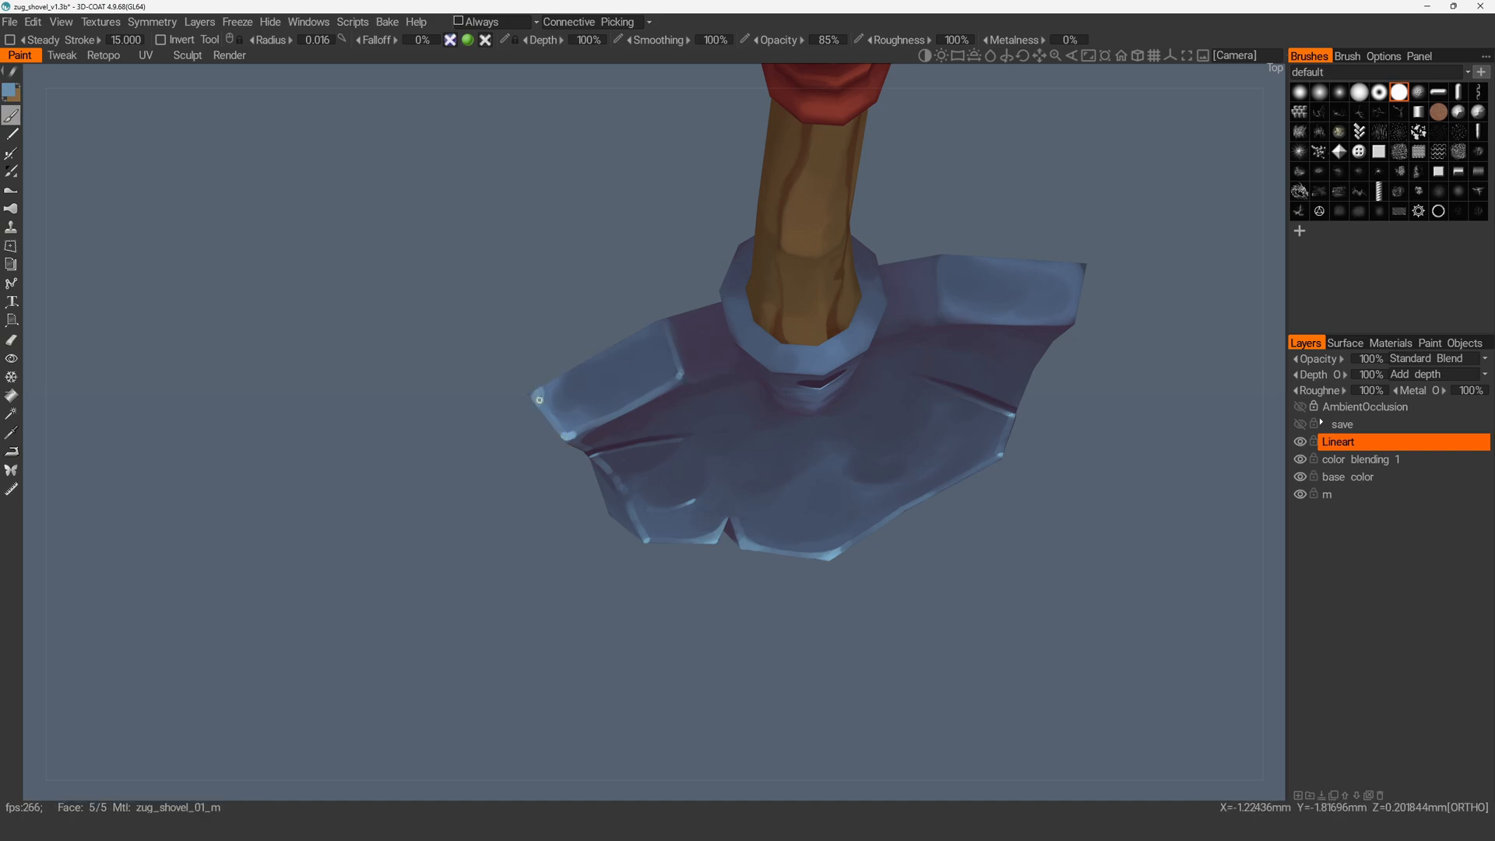
right_click_drag(575, 371, 543, 389)
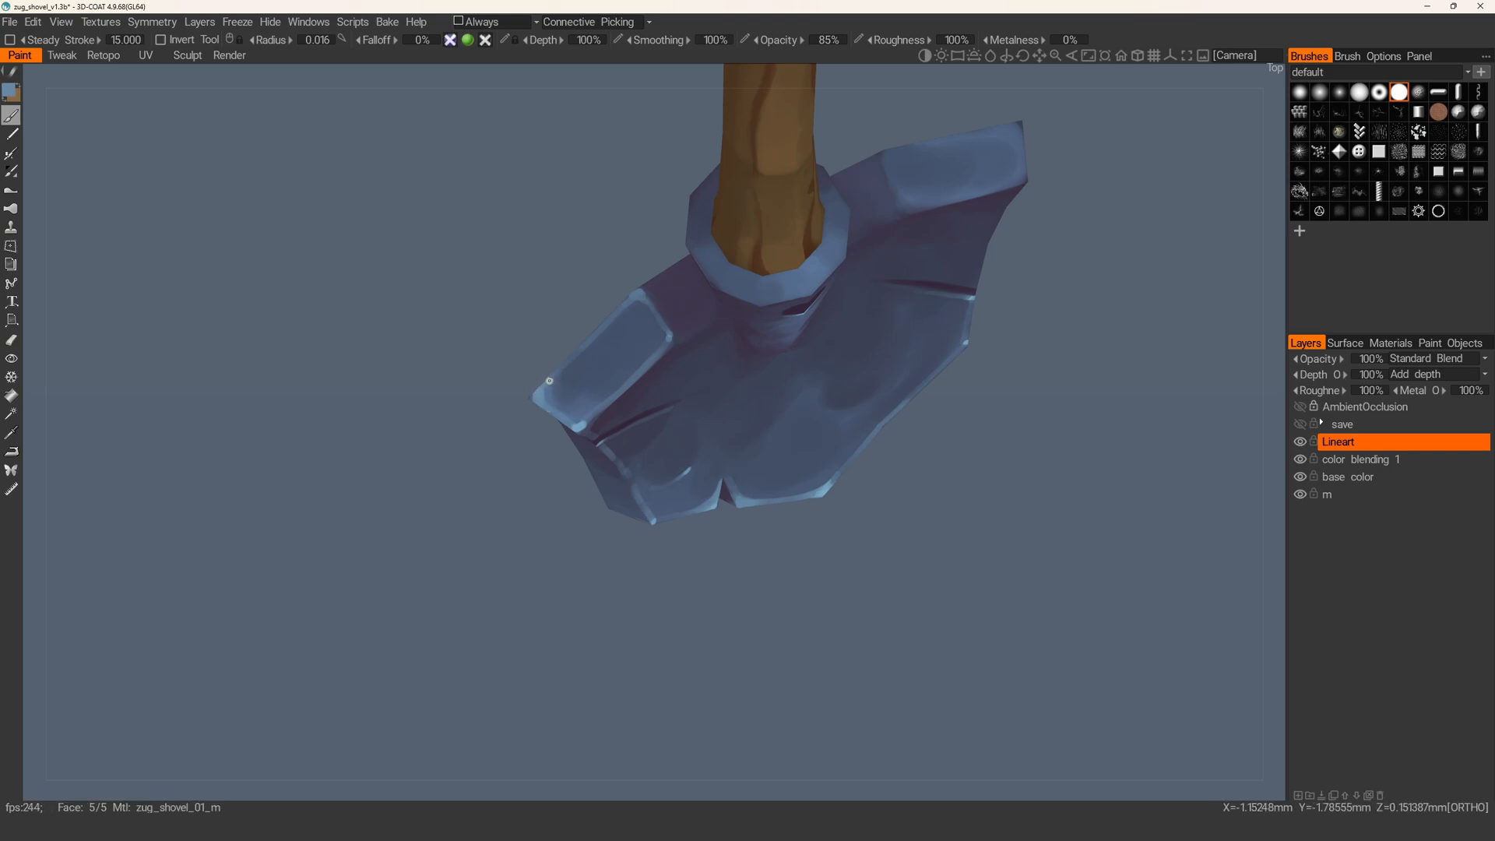
mouse_move(582, 415)
left_mouse_down("alt")
mouse_move(477, 344)
mouse_move(485, 404)
mouse_move(623, 462)
mouse_move(594, 412)
mouse_move(615, 436)
mouse_move(678, 450)
mouse_move(543, 404)
mouse_move(554, 413)
mouse_move(531, 473)
mouse_move(484, 468)
left_mouse_up("alt")
middle_click_drag(484, 467, 604, 448, "alt")
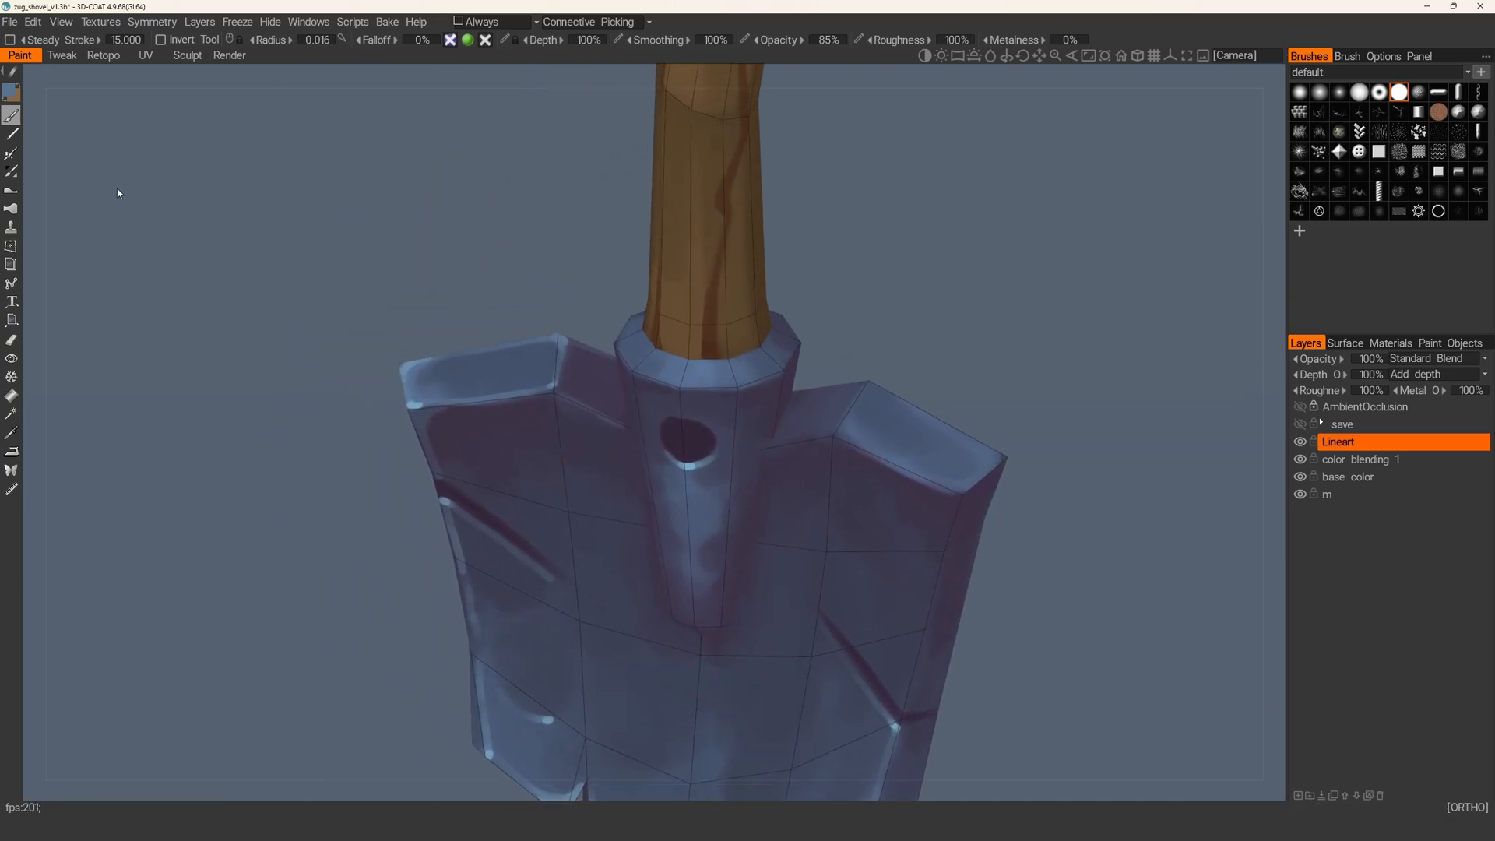
- Pick a light blue and highlight the front edge of the socket's upper rim with a brush radius of about 0.020
left_click(12, 94)
left_click(594, 477)
left_click(599, 570)
left_click_drag(689, 342, 691, 379, "alt")
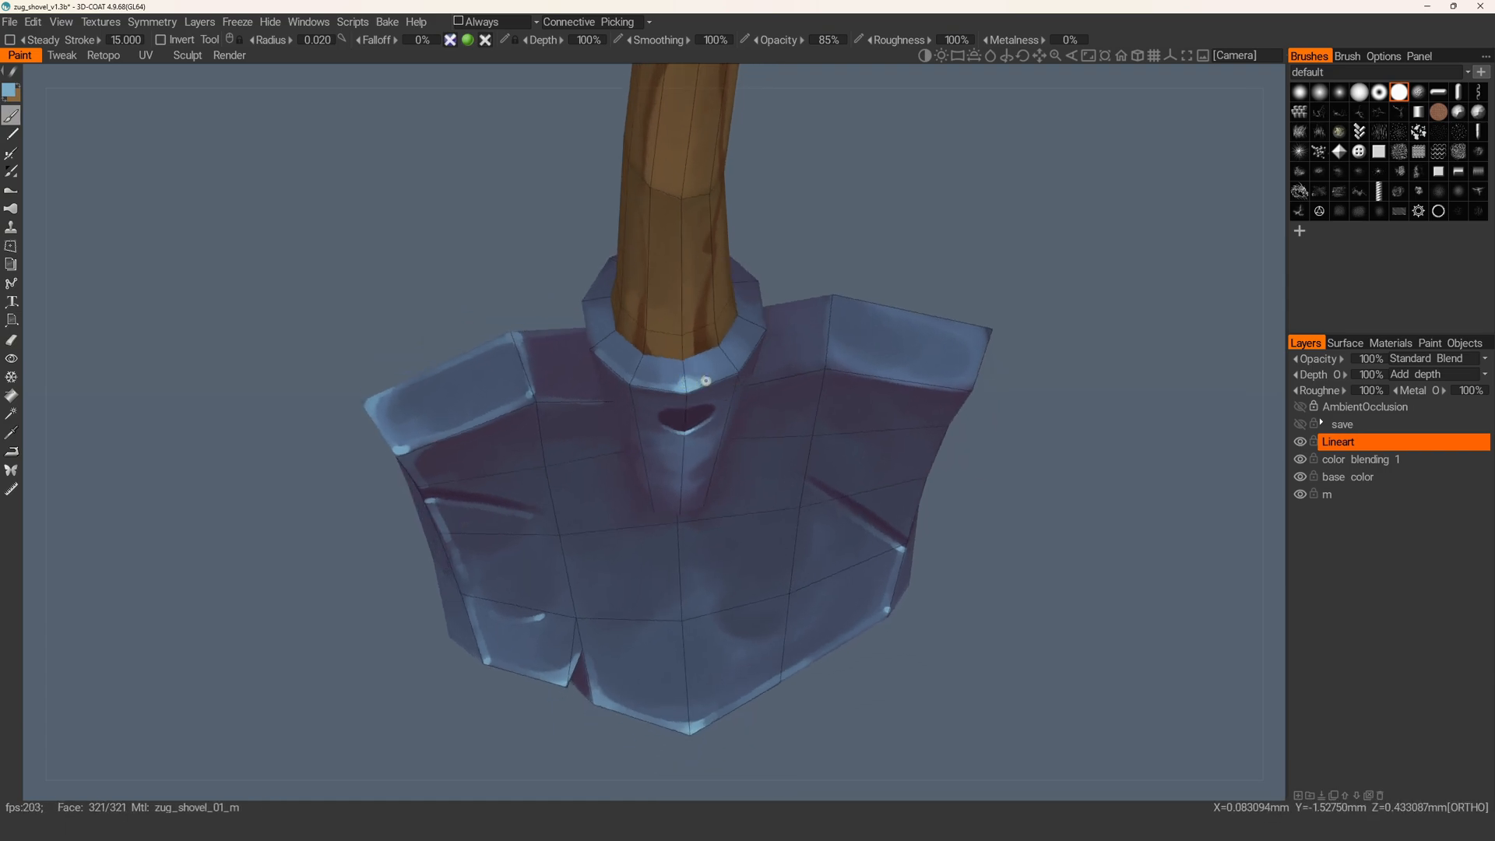
mouse_move(758, 310)
left_mouse_down("alt")
mouse_move(607, 427)
mouse_move(670, 424)
left_mouse_up("alt")
right_click_drag(671, 423, 672, 418)
mouse_move(674, 418)
left_mouse_down()
mouse_move(715, 423)
mouse_move(662, 414)
left_mouse_up()
- Extend the rim's edge highlight around the sides of the socket with sampled blue at a brush radius of 0.015
key("v")
left_click_drag(765, 420, 702, 428, "alt")
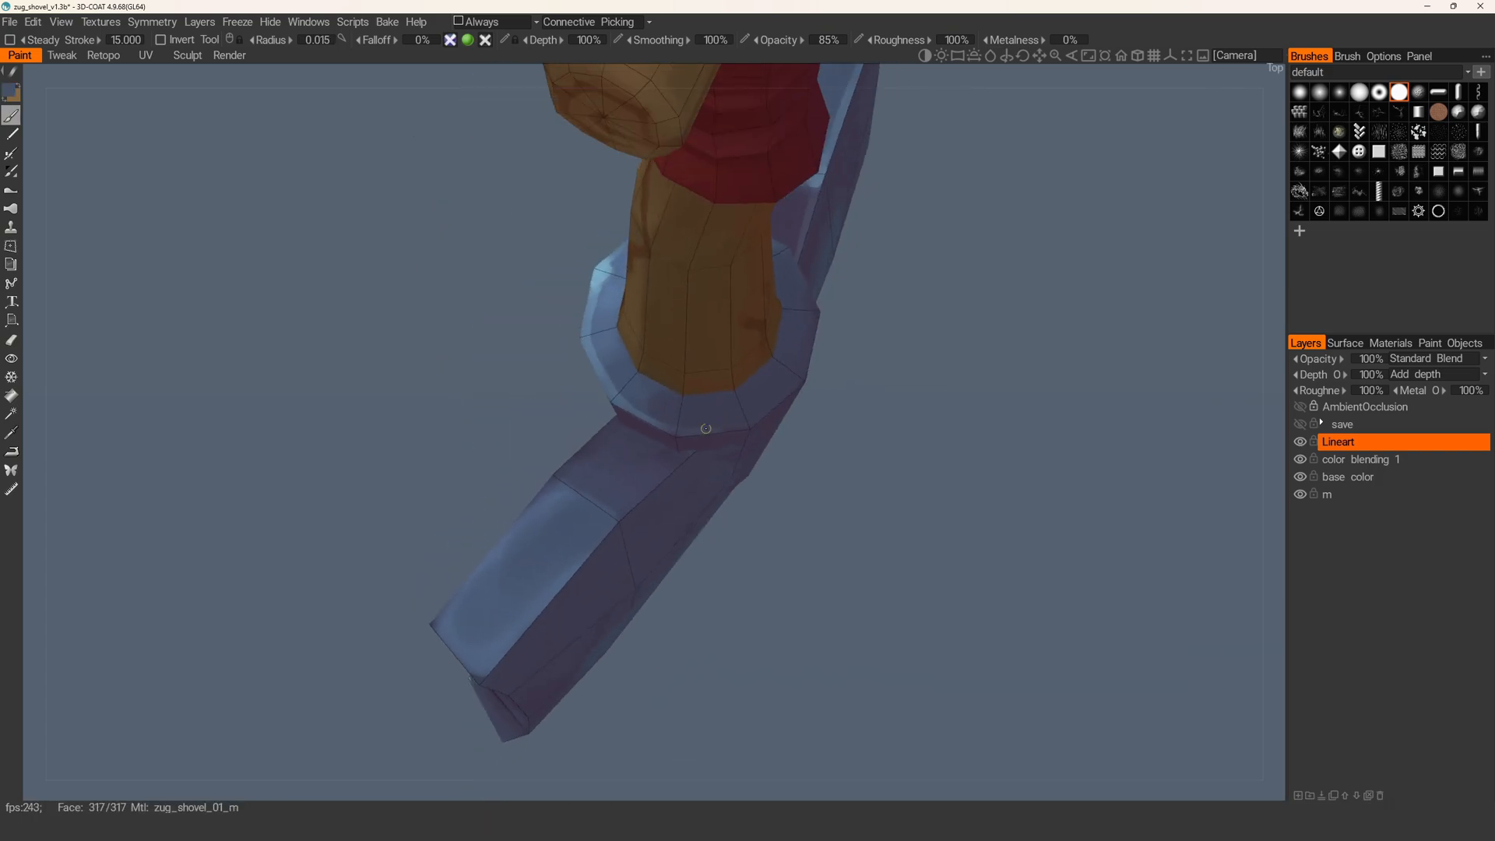
mouse_move(791, 377)
left_mouse_down("alt")
mouse_move(749, 366)
mouse_move(813, 366)
left_mouse_up("alt")
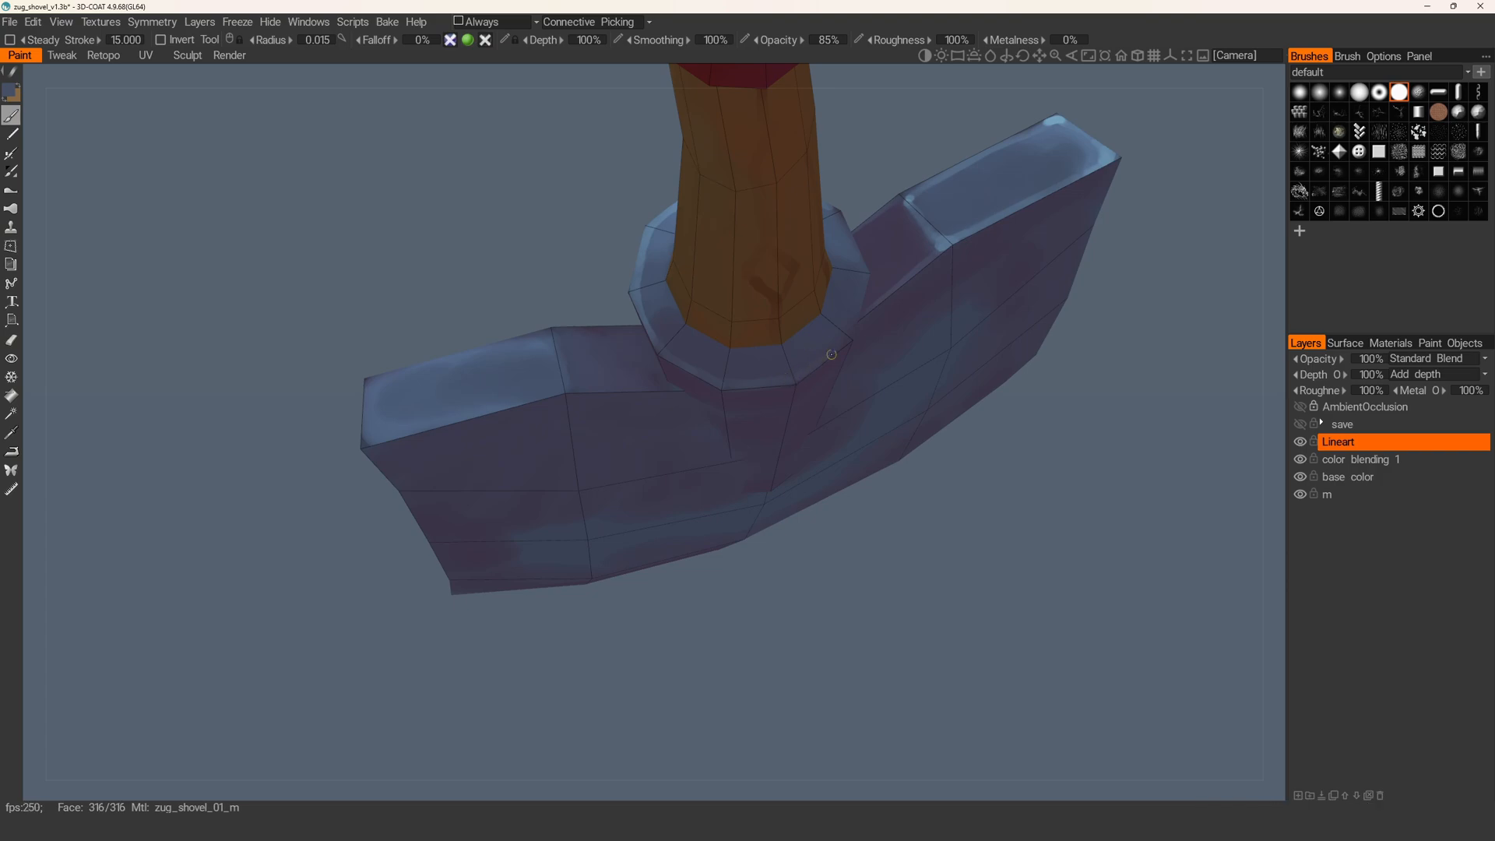
left_click_drag(806, 284, 910, 239, "alt")
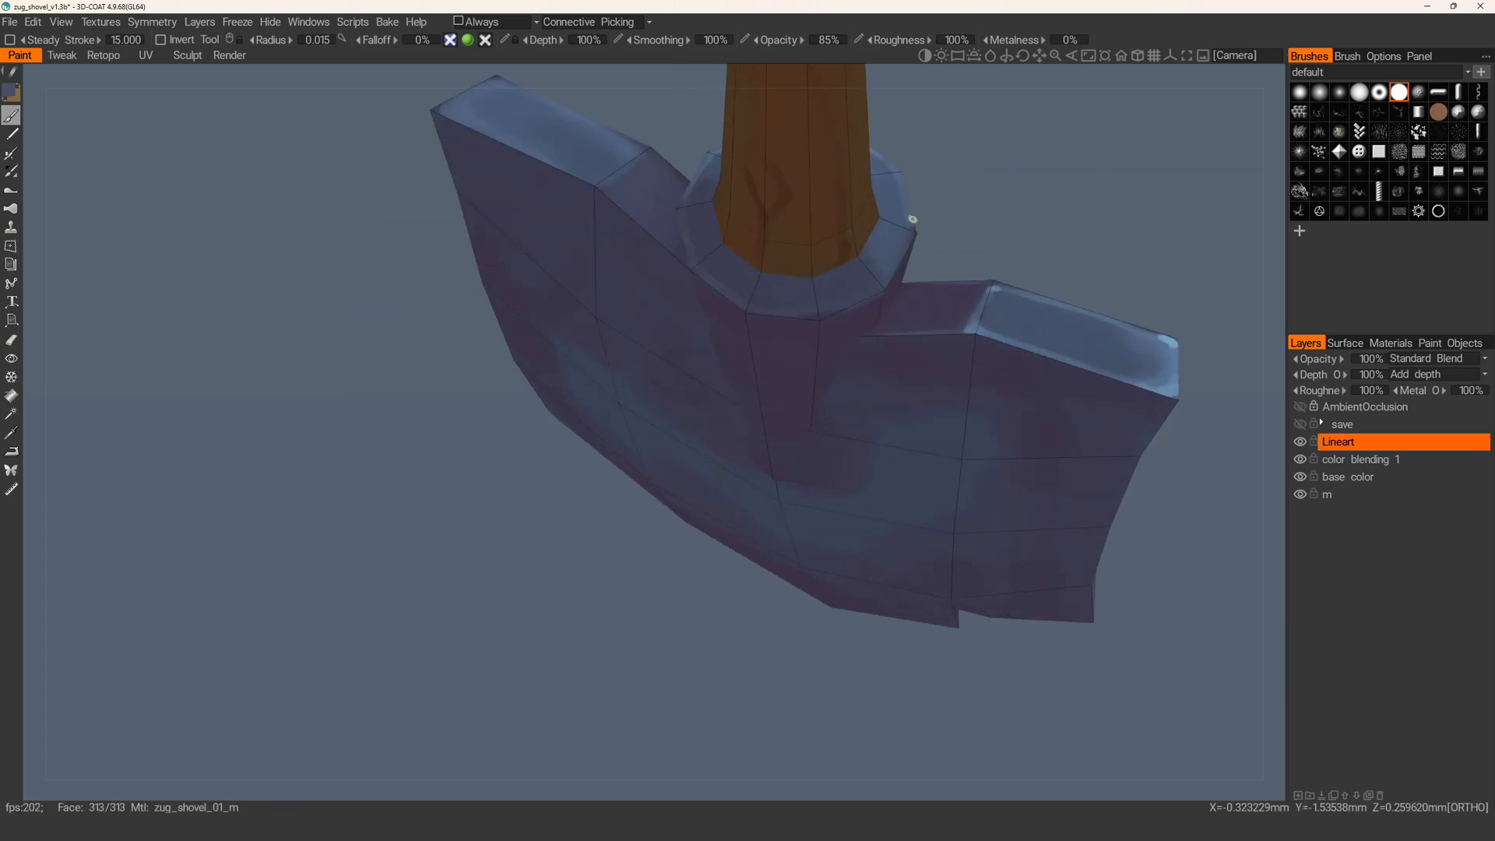
left_click_drag(841, 303, 779, 400, "alt")
- Blend the highlight on the front of the socket's rim with sampled blues at a brush radius of 0.023
key("bracketright")
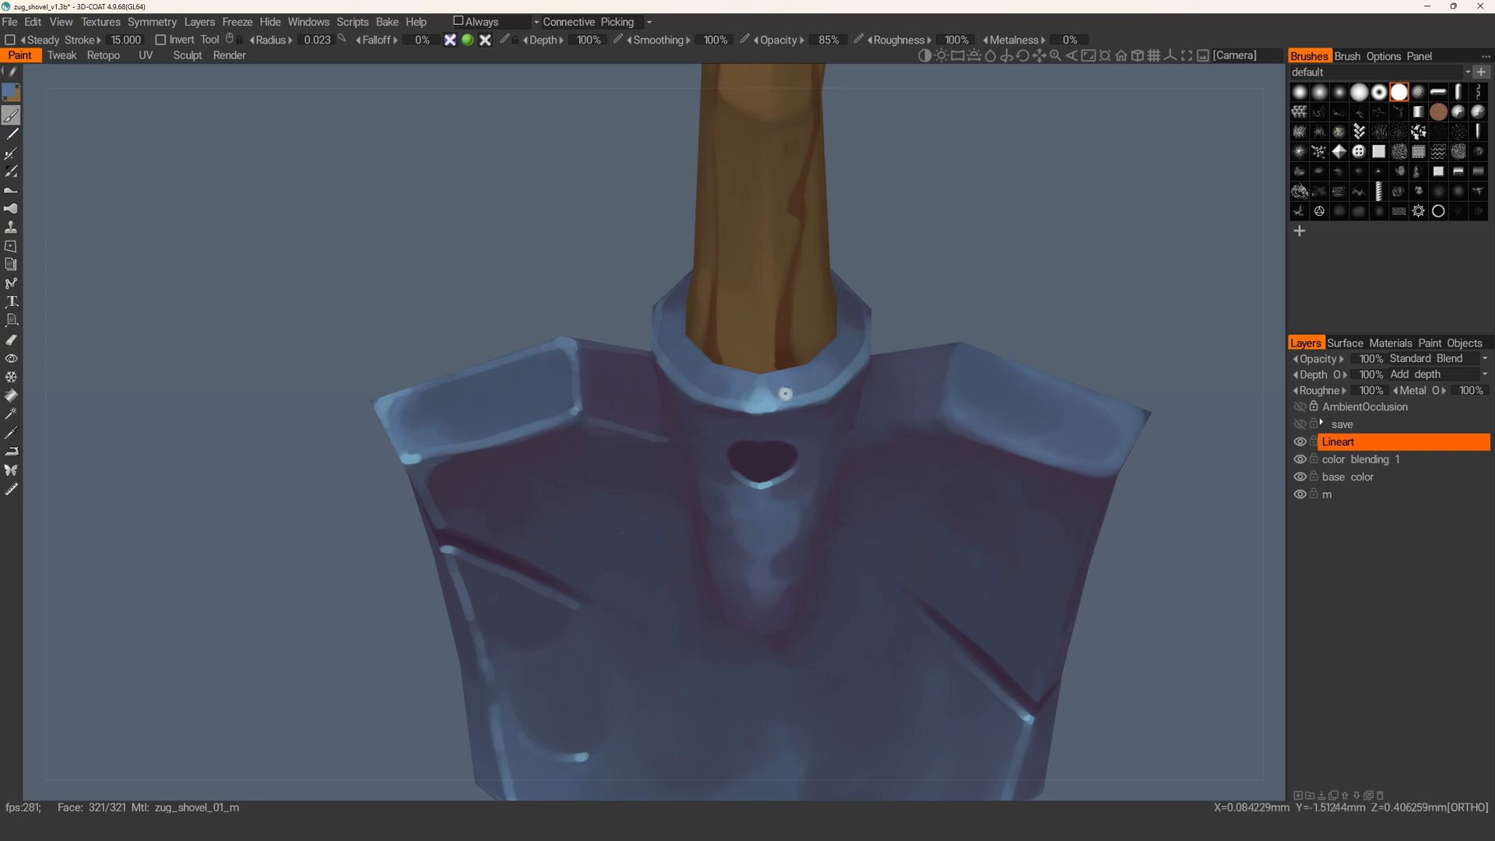
right_click_drag(781, 394, 854, 566, "alt")
key("v")
key("v")
key("v")
key("v")
right_click_drag(734, 391, 612, 379, "alt")
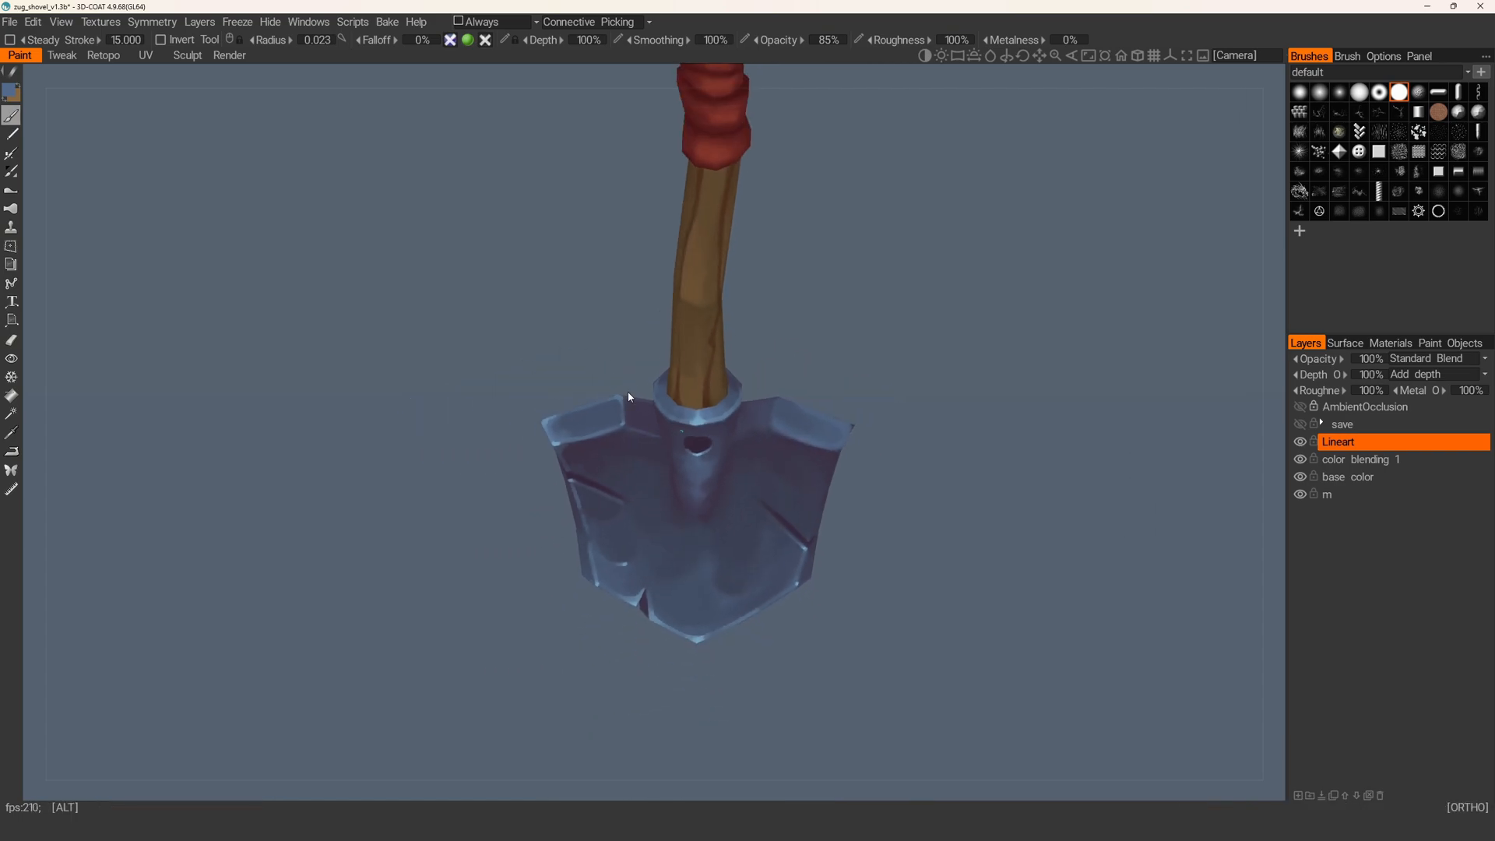
left_click_drag(612, 379, 680, 348, "alt")
right_click_drag(680, 347, 747, 467, "alt")
middle_click_drag(748, 468, 700, 374, "alt")
mouse_move(701, 374)
left_mouse_down("alt")
mouse_move(715, 432)
mouse_move(701, 404)
left_mouse_up("alt")
- Paint short curved light blue highlights down the socket below the rivet with a brush radius of 0.015
key("v")
right_click_drag(710, 394, 701, 378)
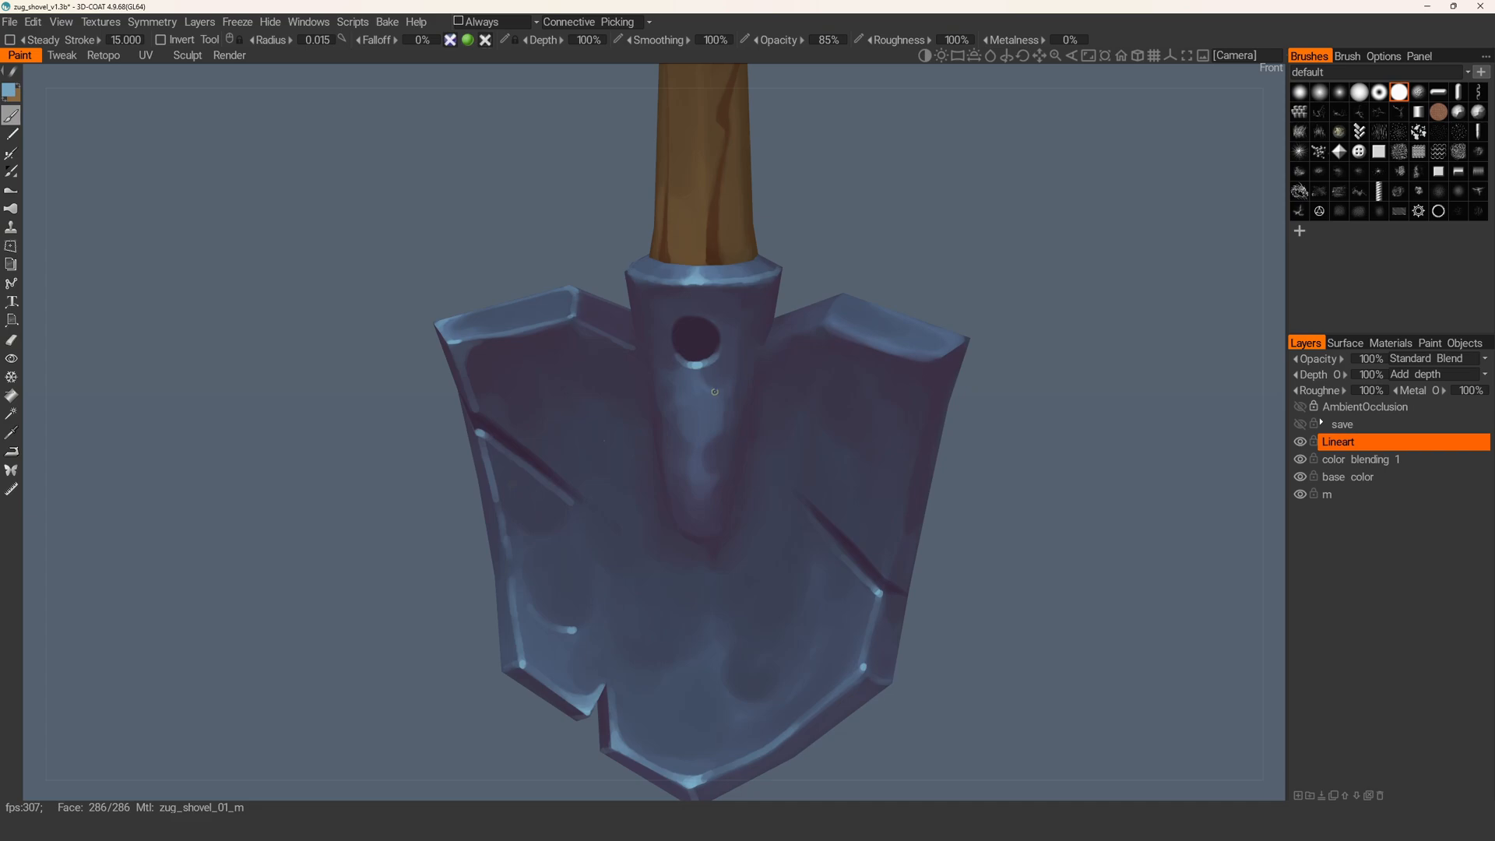
left_click_drag(718, 392, 712, 477)
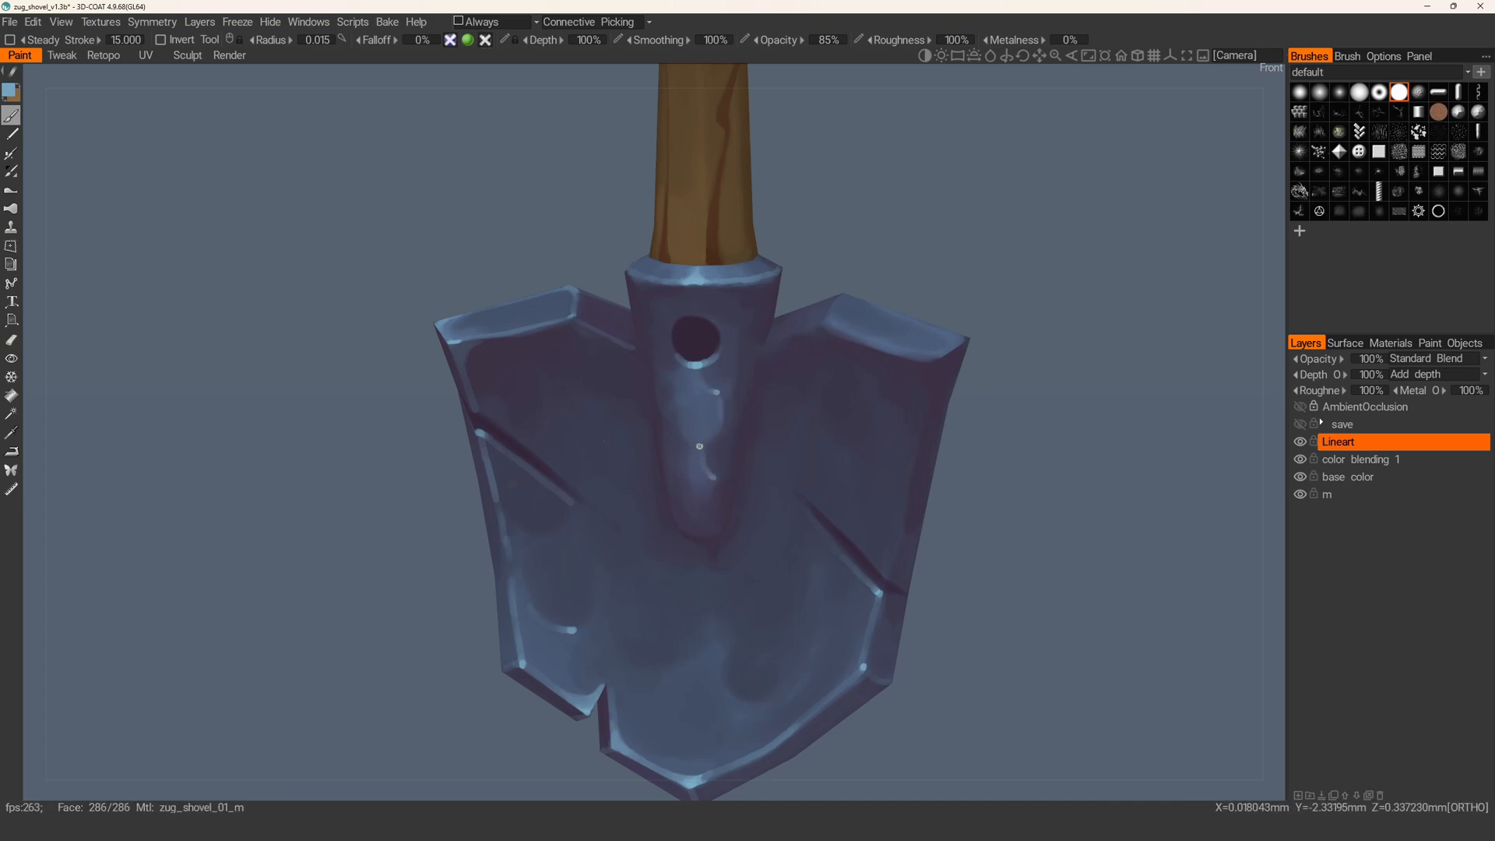
- Paint a short light blue highlight at the lower edge of the dent near the blade's tip with a brush radius of 0.025
right_click_drag(699, 445, 720, 515, "alt")
right_click_drag(719, 575, 760, 510, "alt")
key("e")
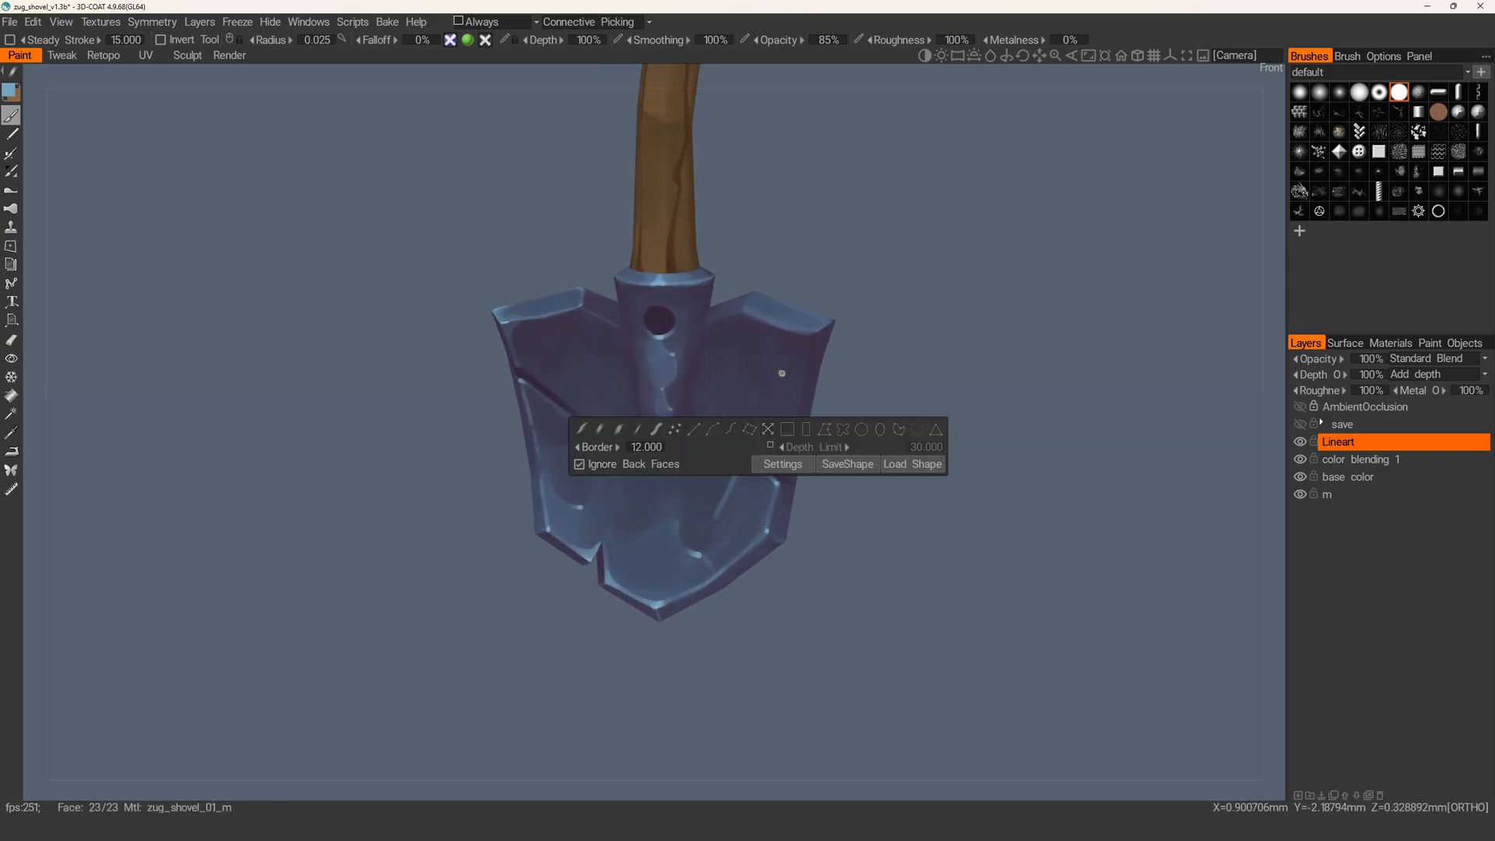
mouse_move(731, 520)
left_mouse_down()
mouse_move(737, 498)
mouse_move(718, 524)
left_mouse_up()
left_click_drag(748, 470, 715, 514)
key("b")
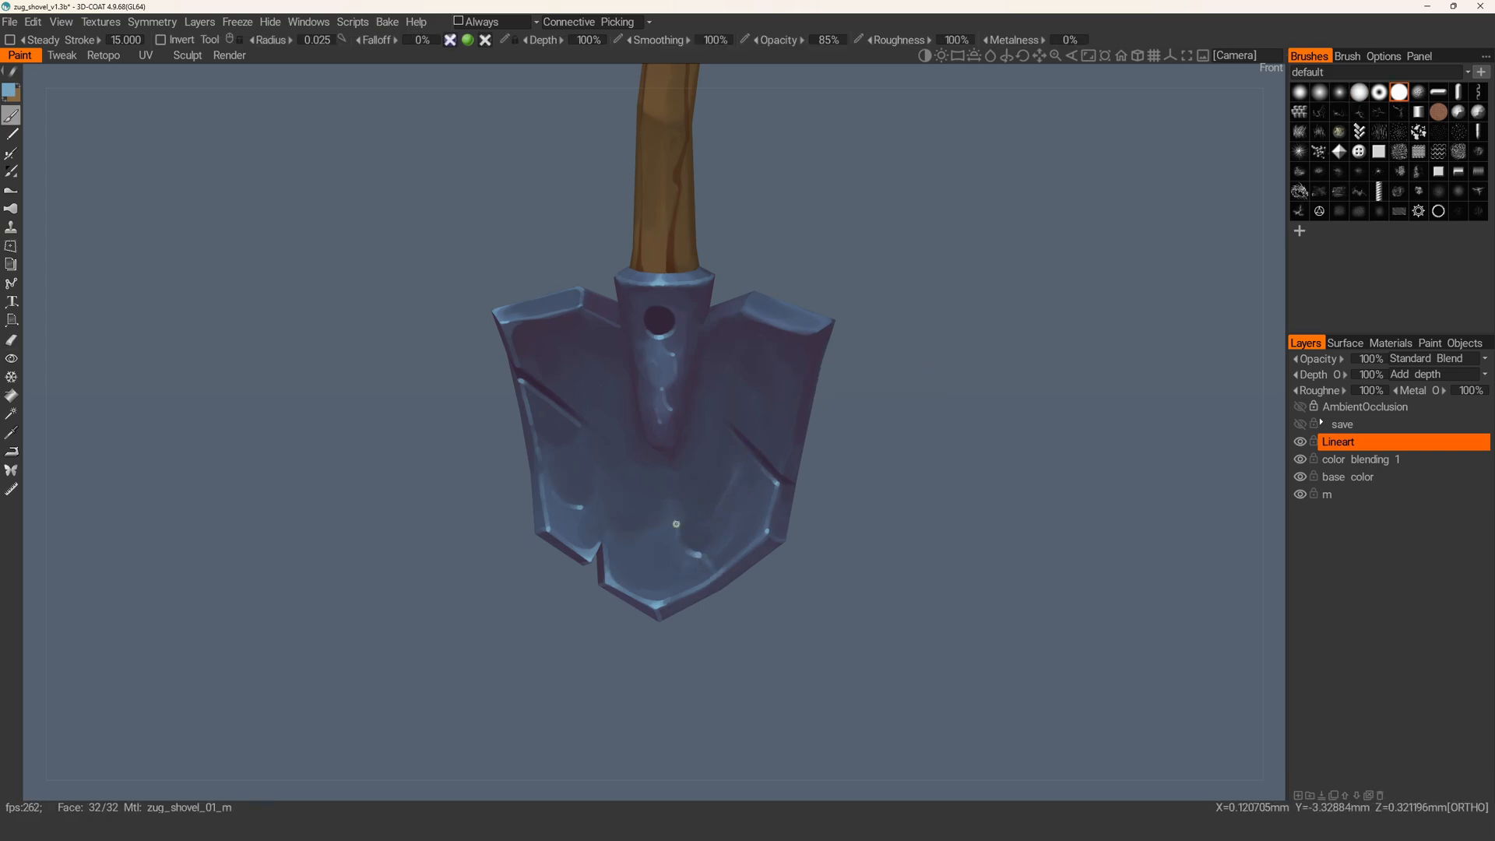
- Add a second short light blue highlight above the dent in the lower middle of the blade
mouse_move(675, 522)
left_mouse_down("alt")
mouse_move(634, 525)
mouse_move(654, 457)
mouse_move(722, 425)
mouse_move(755, 501)
mouse_move(755, 482)
mouse_move(747, 527)
mouse_move(756, 476)
left_mouse_up("alt")
key("ctrl+z")
left_click_drag(748, 535, 763, 405)
key("ctrl+z")
key("v")
right_click_drag(763, 405, 662, 520, "alt")
left_click_drag(662, 520, 677, 541, "alt")
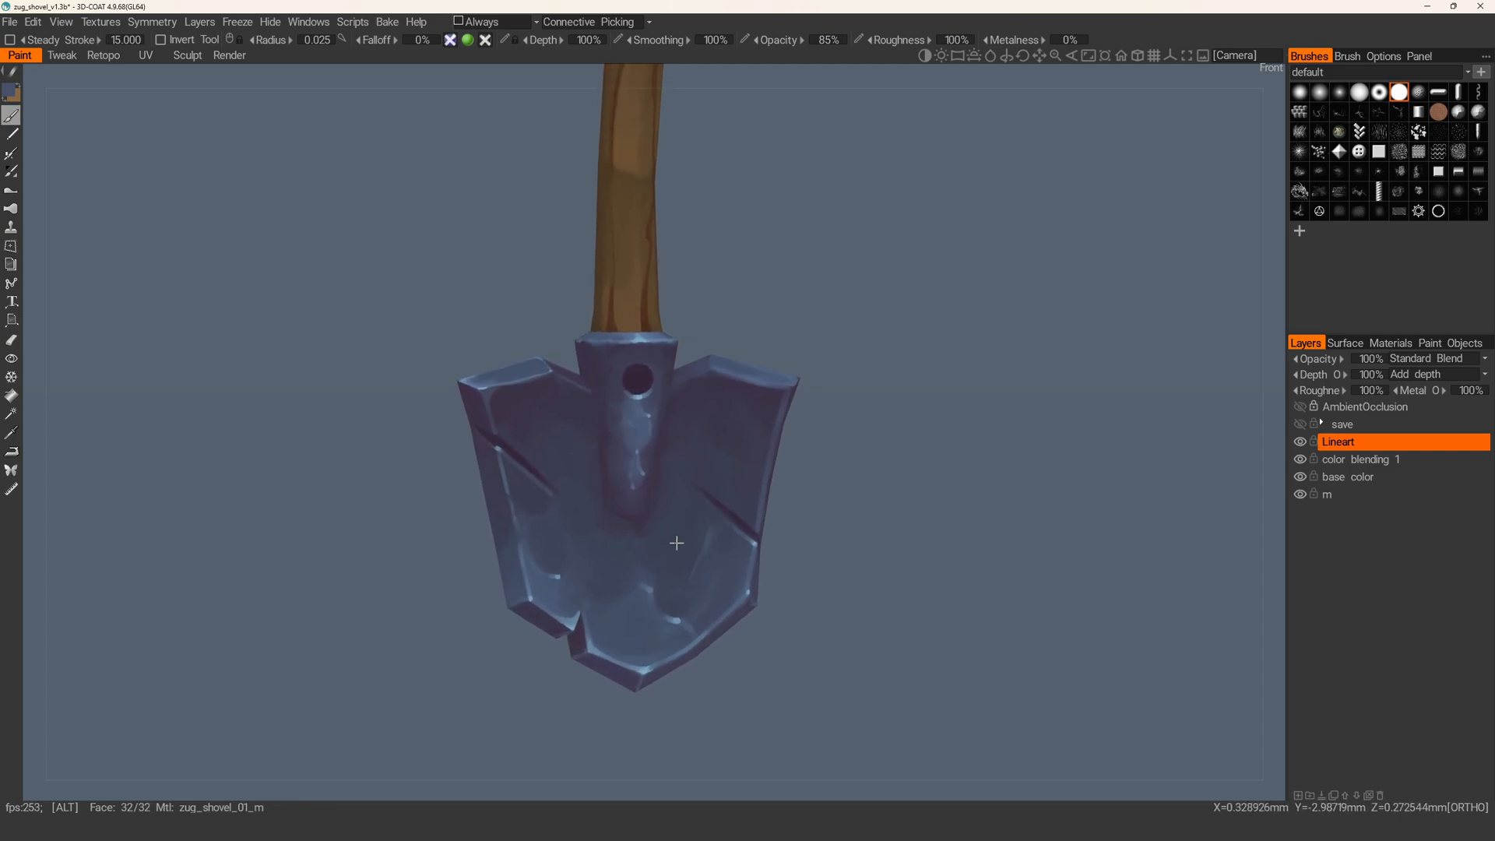
- Highlight the inner edge of the blade's right bevel down to the crack with a brush radius of 0.018 and blend it
middle_click_drag(678, 540, 728, 523, "alt")
left_click_drag(633, 469, 743, 497, "alt")
right_click_drag(743, 498, 731, 526, "alt")
key("bracketleft")
key("bracketleft")
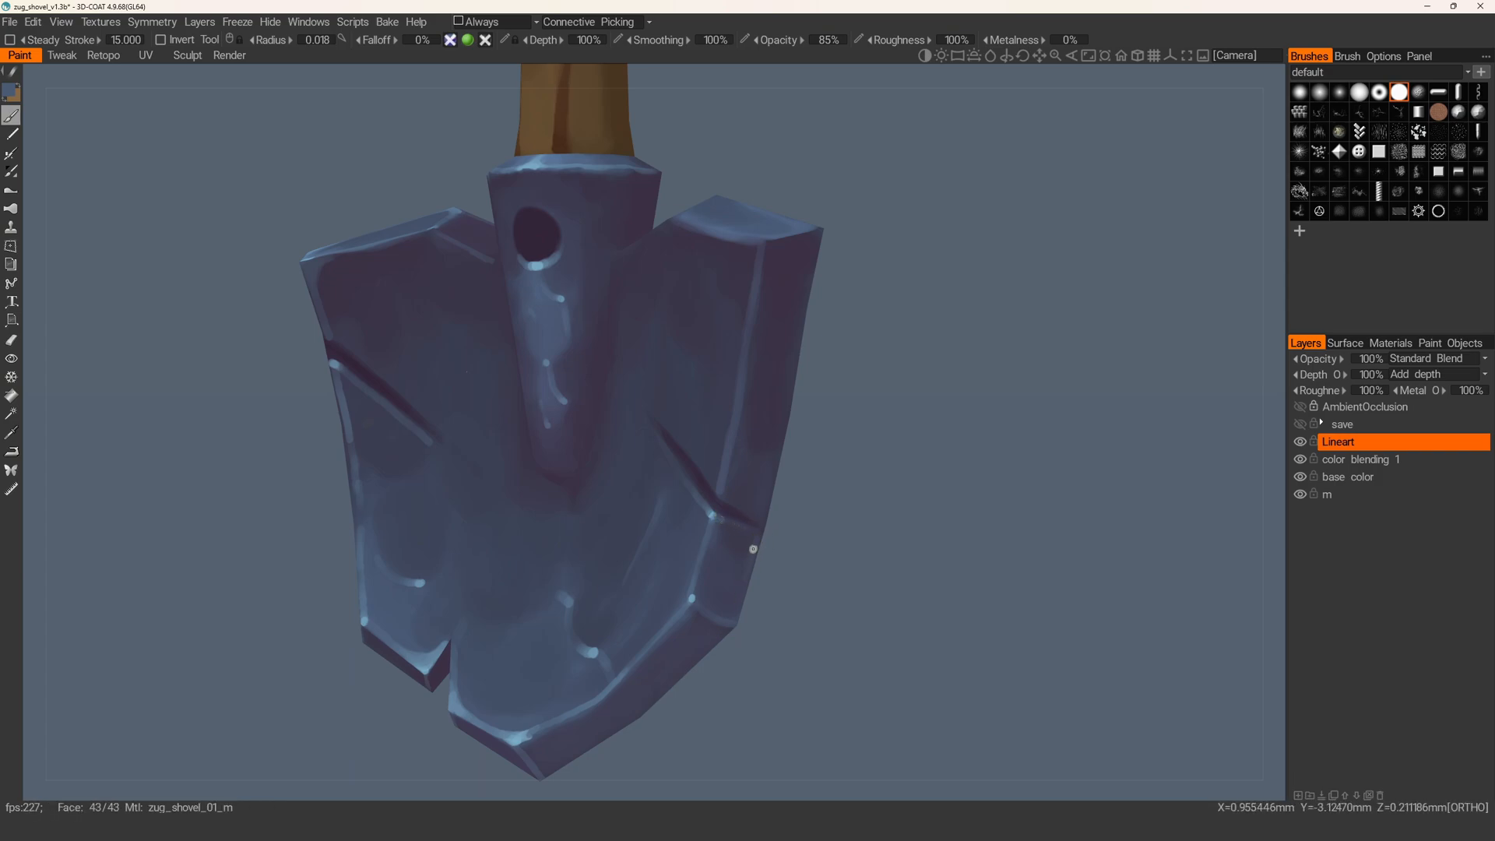
left_click_drag(760, 494, 730, 514, "alt")
right_click_drag(707, 491, 760, 497, "alt")
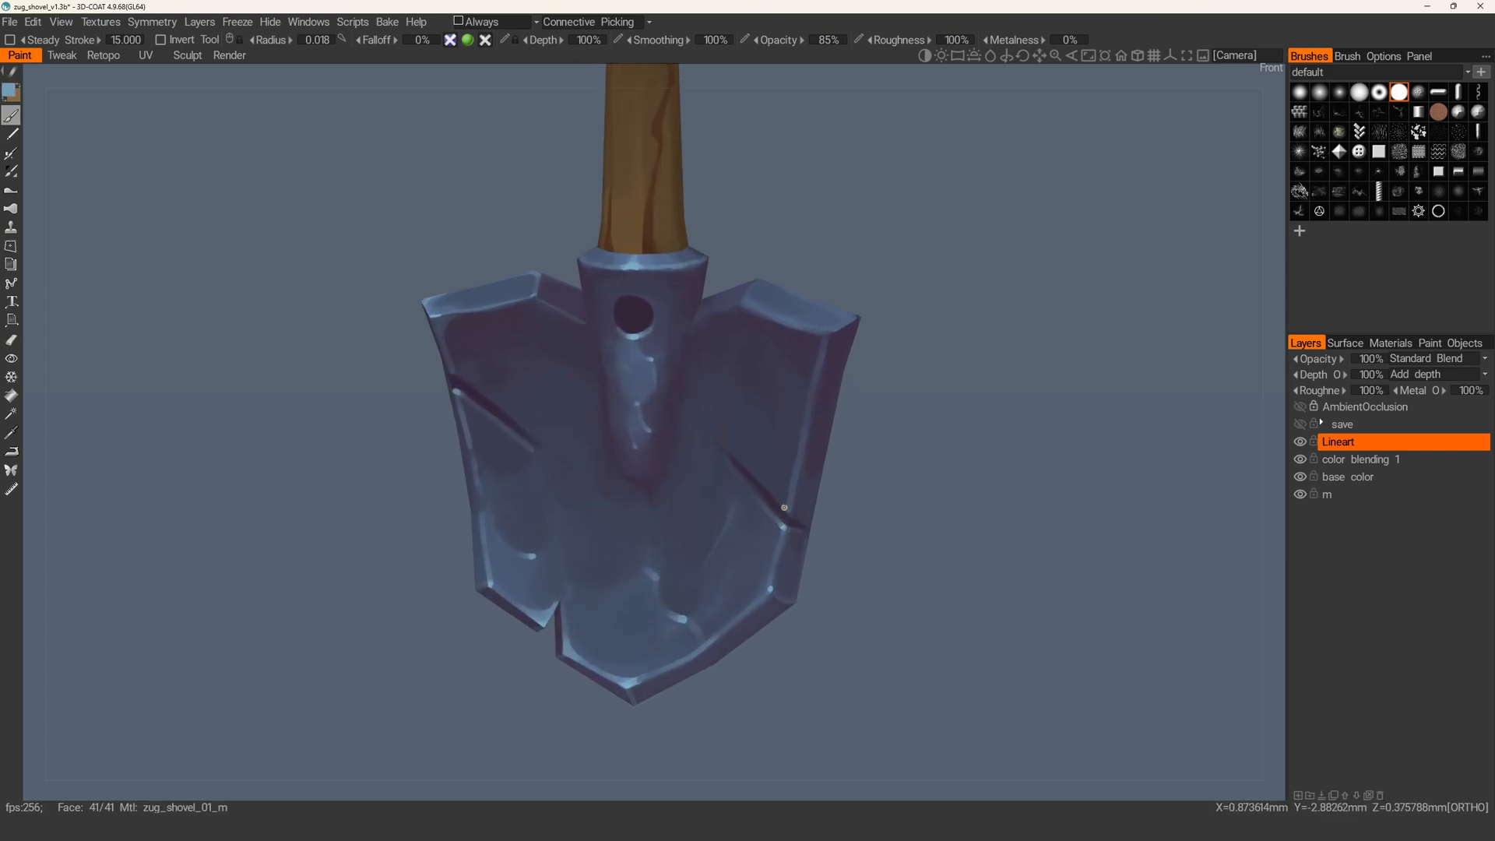
left_click_drag(824, 546, 700, 538, "alt")
key("v")
key("v")
right_click_drag(701, 537, 617, 461, "alt")
middle_click_drag(617, 461, 685, 522, "alt")
mouse_move(685, 522)
left_mouse_down("alt")
mouse_move(701, 561)
mouse_move(685, 549)
left_mouse_up("alt")
- Pick a light blue and highlight the lower rim of the dark rivet and the front of the crossbar's metal collar
mouse_move(685, 549)
right_mouse_down("alt")
mouse_move(662, 486)
mouse_move(690, 616)
right_mouse_up("alt")
left_click(7, 91)
left_click(602, 486)
left_click(604, 570)
right_click_drag(635, 499, 632, 358, "alt")
middle_click_drag(632, 359, 565, 584, "alt")
middle_click_drag(676, 372, 658, 441, "alt")
right_click_drag(657, 441, 615, 452, "alt")
mouse_move(602, 443)
left_mouse_down()
mouse_move(629, 449)
mouse_move(650, 431)
left_mouse_up()
right_click_drag(644, 440, 625, 453, "alt")
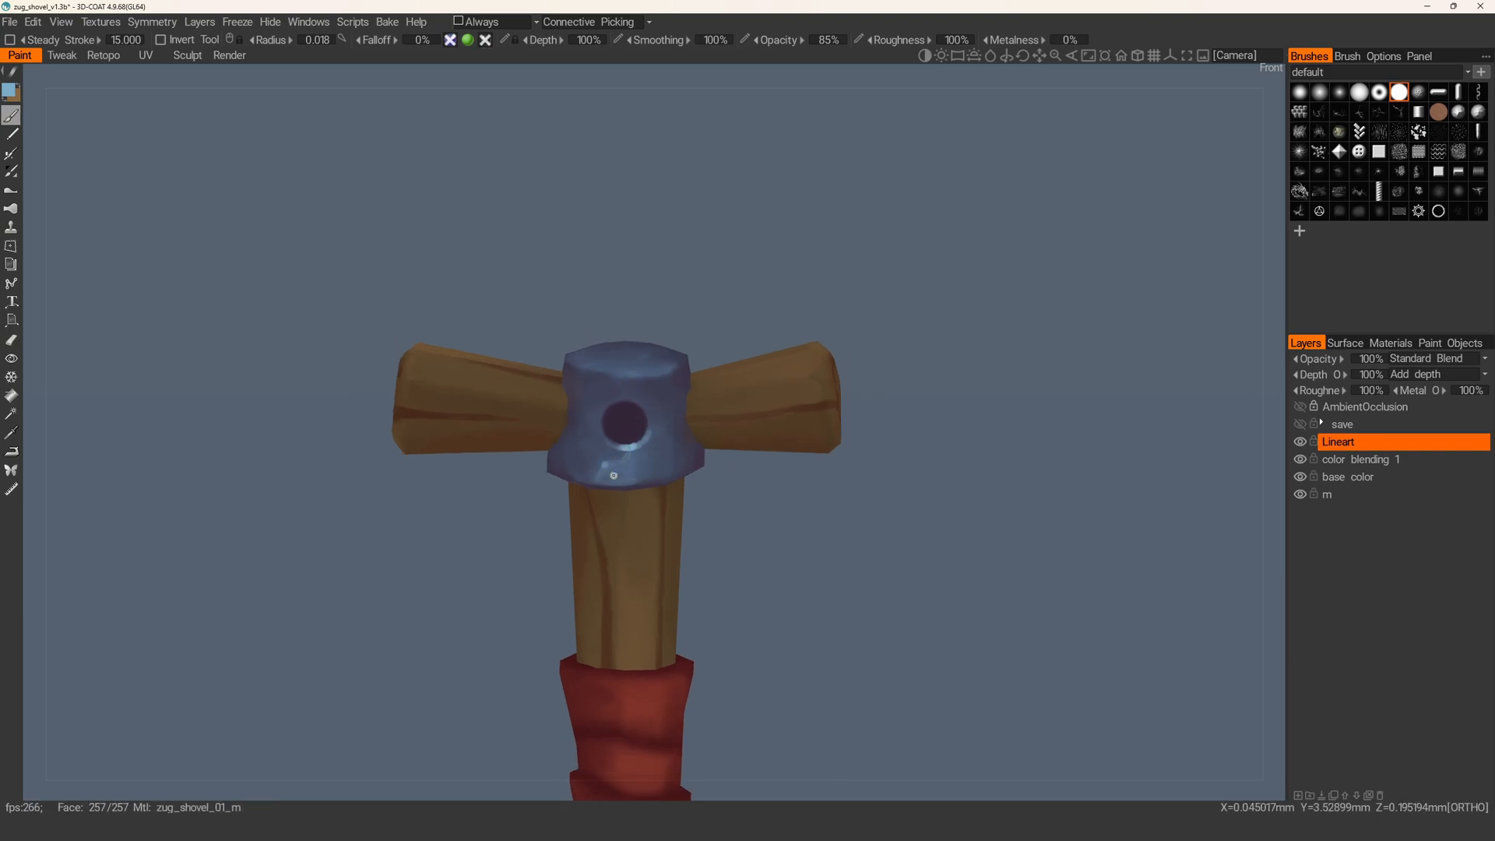
- Paint light blue highlights along the lower edge of the crossbar's collar and the front edge of its cap
mouse_move(621, 483)
left_mouse_down()
mouse_move(637, 482)
mouse_move(635, 456)
mouse_move(729, 465)
left_mouse_up()
key("ctrl+z")
key("ctrl+z")
right_click_drag(578, 490, 545, 429, "alt")
left_click_drag(545, 428, 577, 534, "alt")
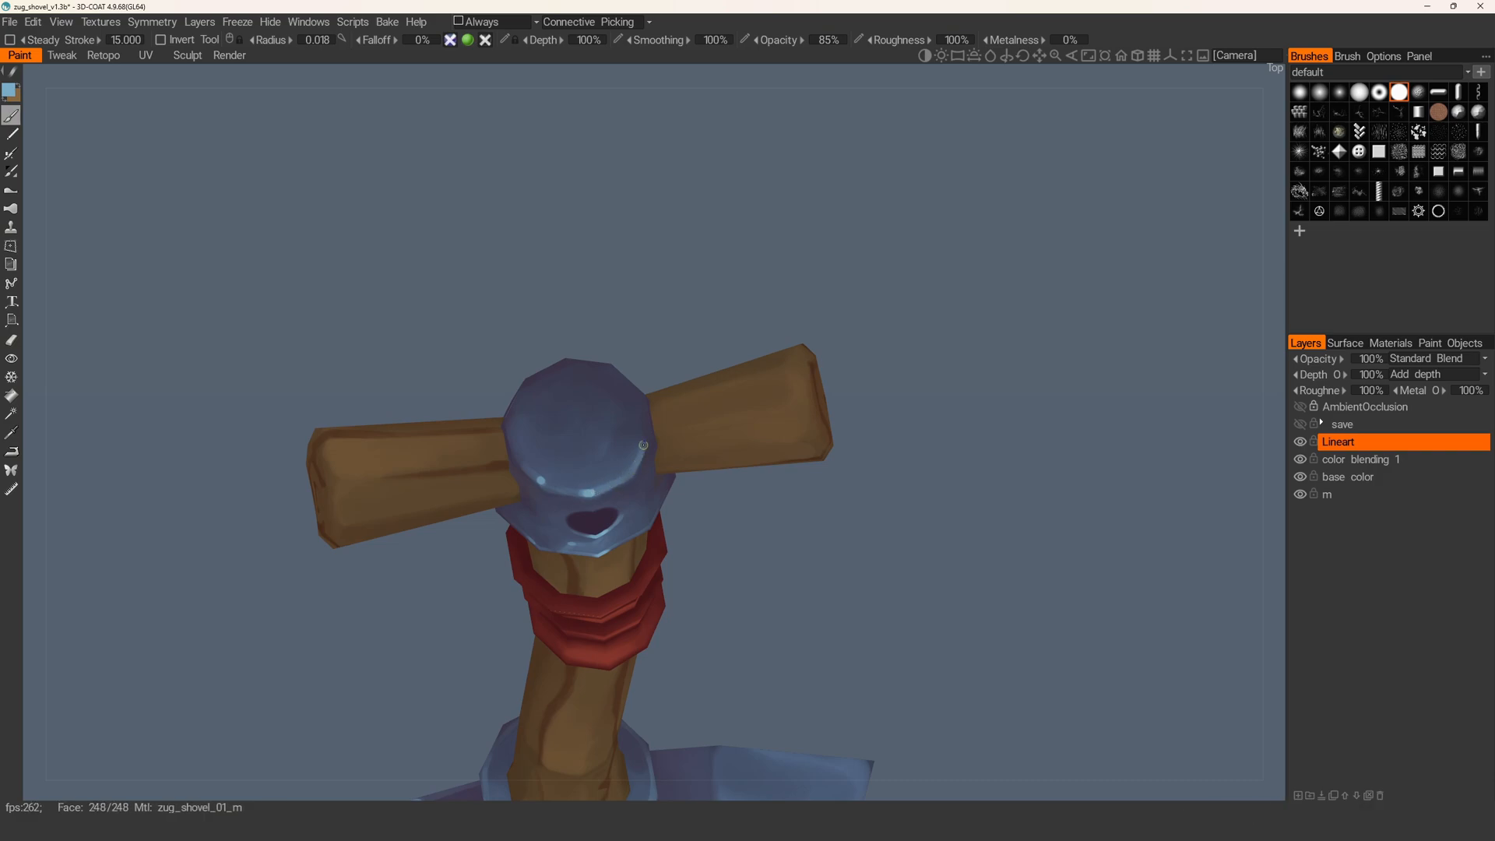
- Extend the highlight around the rim of the collar's round cap with sampled blue and save the project
left_click_drag(643, 446, 595, 374, "alt")
key("v")
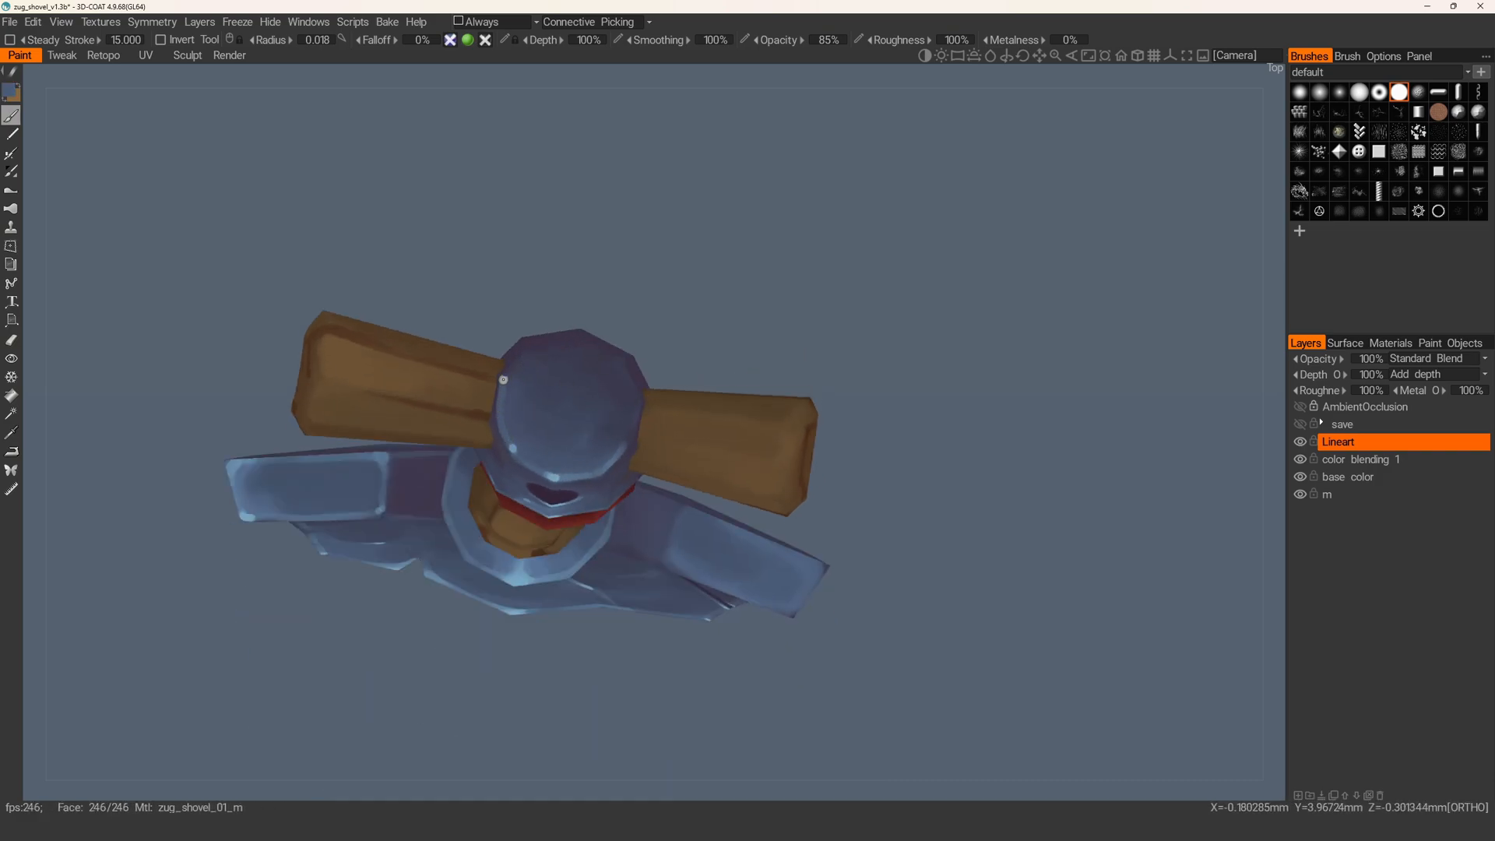
key("w")
left_click_drag(534, 442, 645, 326, "alt")
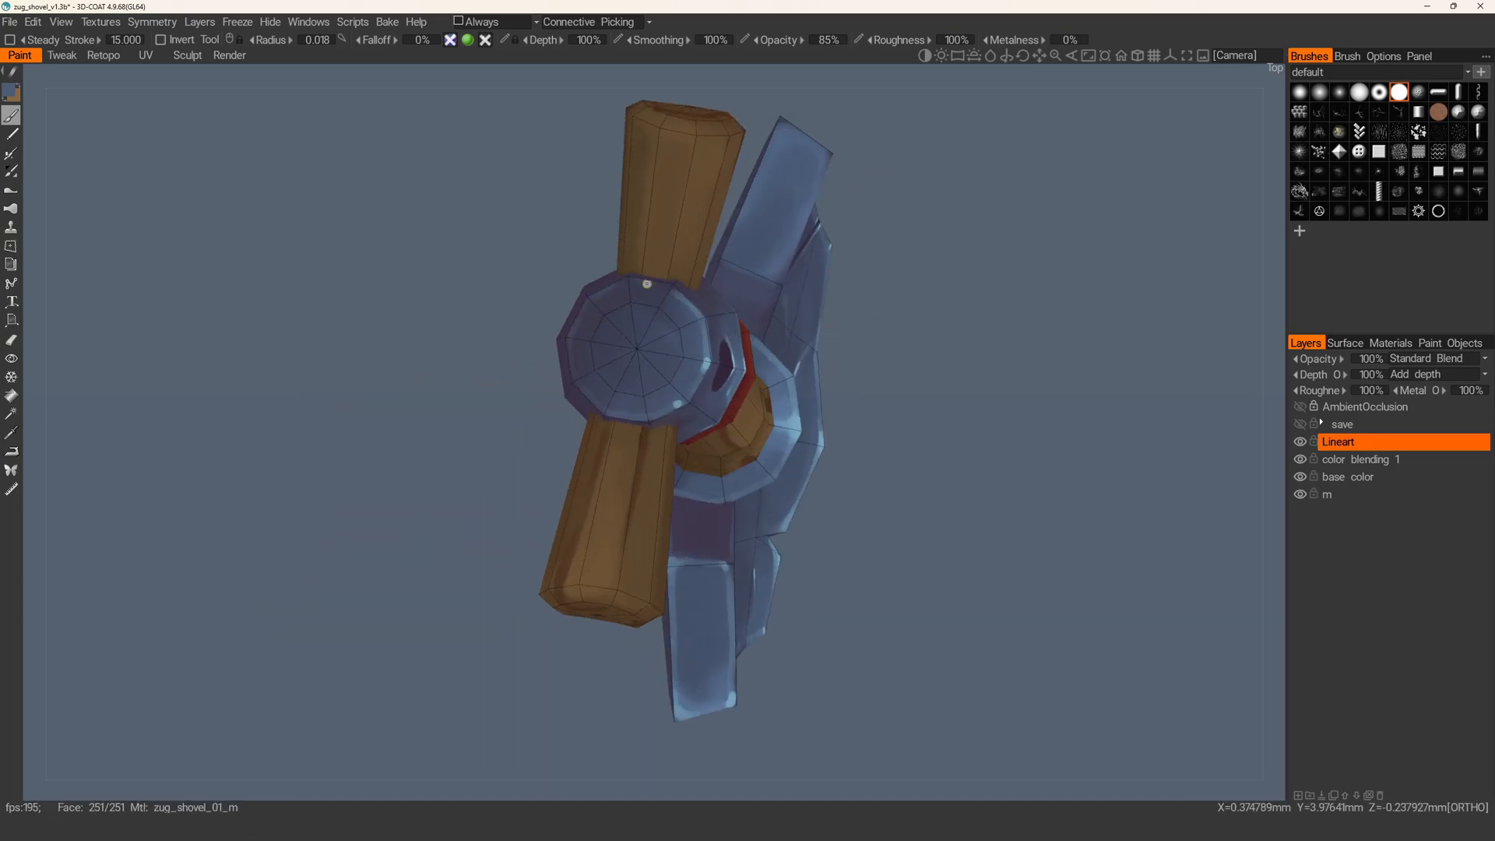
left_click_drag(656, 285, 599, 334, "alt")
right_click_drag(599, 334, 640, 354, "alt")
left_click_drag(640, 355, 742, 415, "alt")
key("ctrl+s")
- Switch to a light brown and highlight the upper side of the wooden handle's bend with a brush radius of 0.023
right_click_drag(790, 445, 758, 554, "alt")
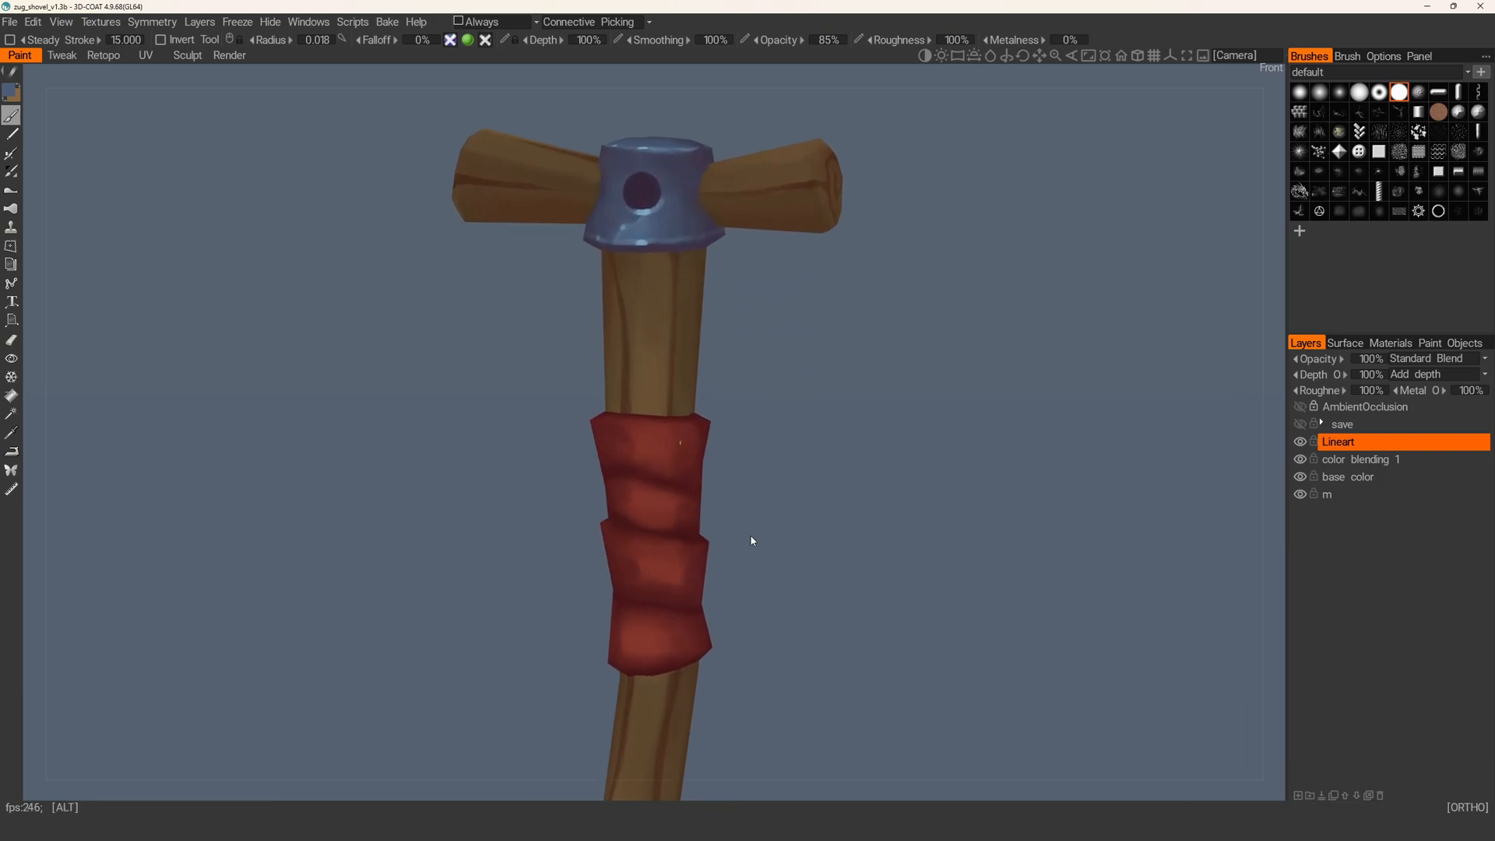
middle_click_drag(708, 351, 681, 491, "alt")
key("x")
mouse_move(680, 490)
right_mouse_down("alt")
mouse_move(624, 444)
mouse_move(620, 469)
right_mouse_up("alt")
left_click_drag(620, 470, 626, 520)
middle_click_drag(643, 489, 688, 363, "alt")
key("ctrl+z")
mouse_move(679, 431)
middle_mouse_down("alt")
mouse_move(664, 434)
mouse_move(654, 214)
middle_mouse_up("alt")
middle_click_drag(666, 614, 642, 426, "alt")
left_click_drag(642, 425, 635, 429, "alt")
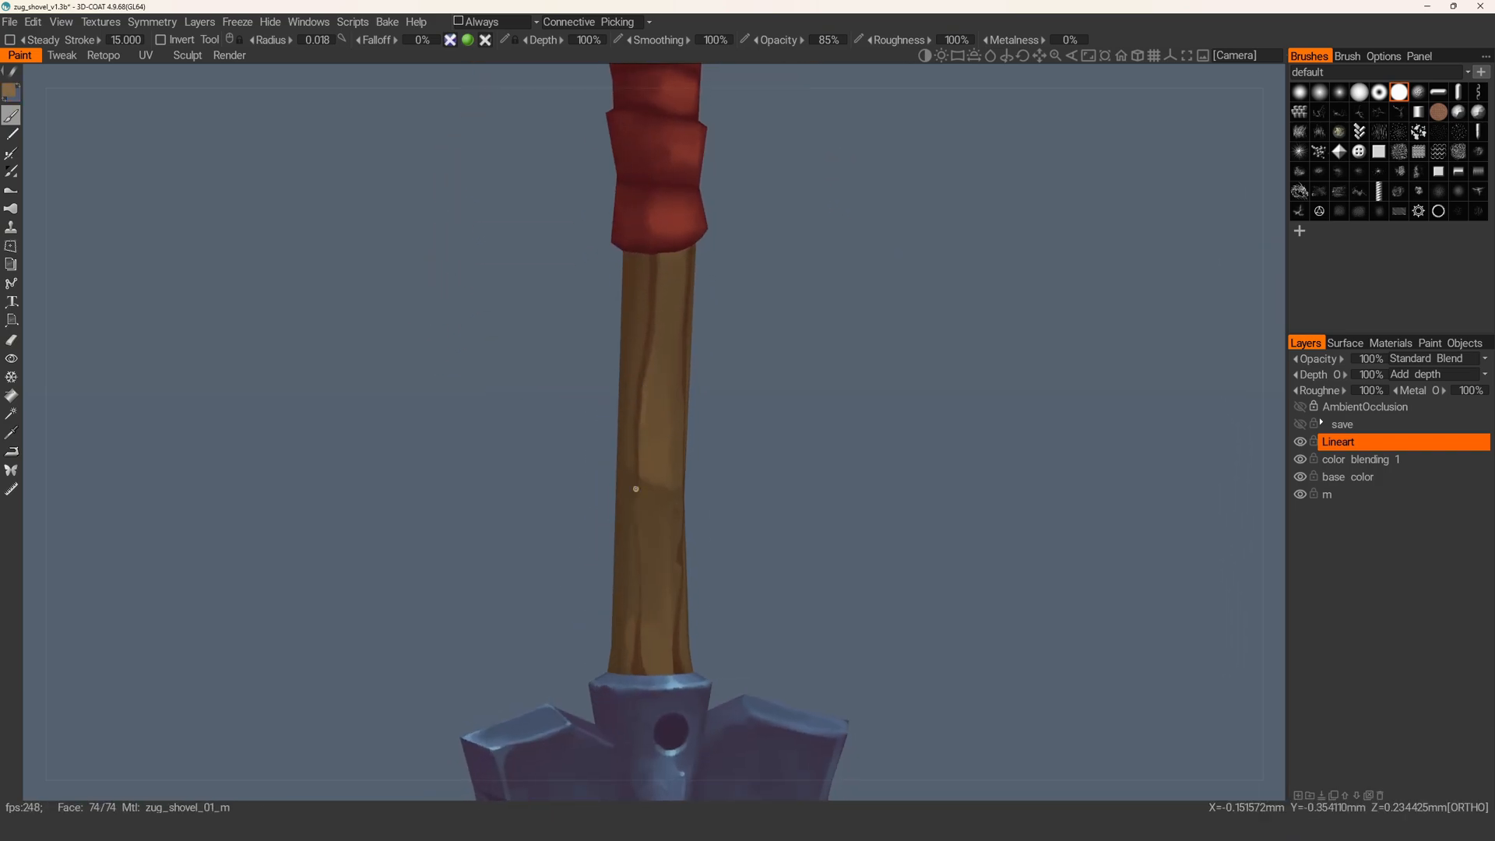
key("]")
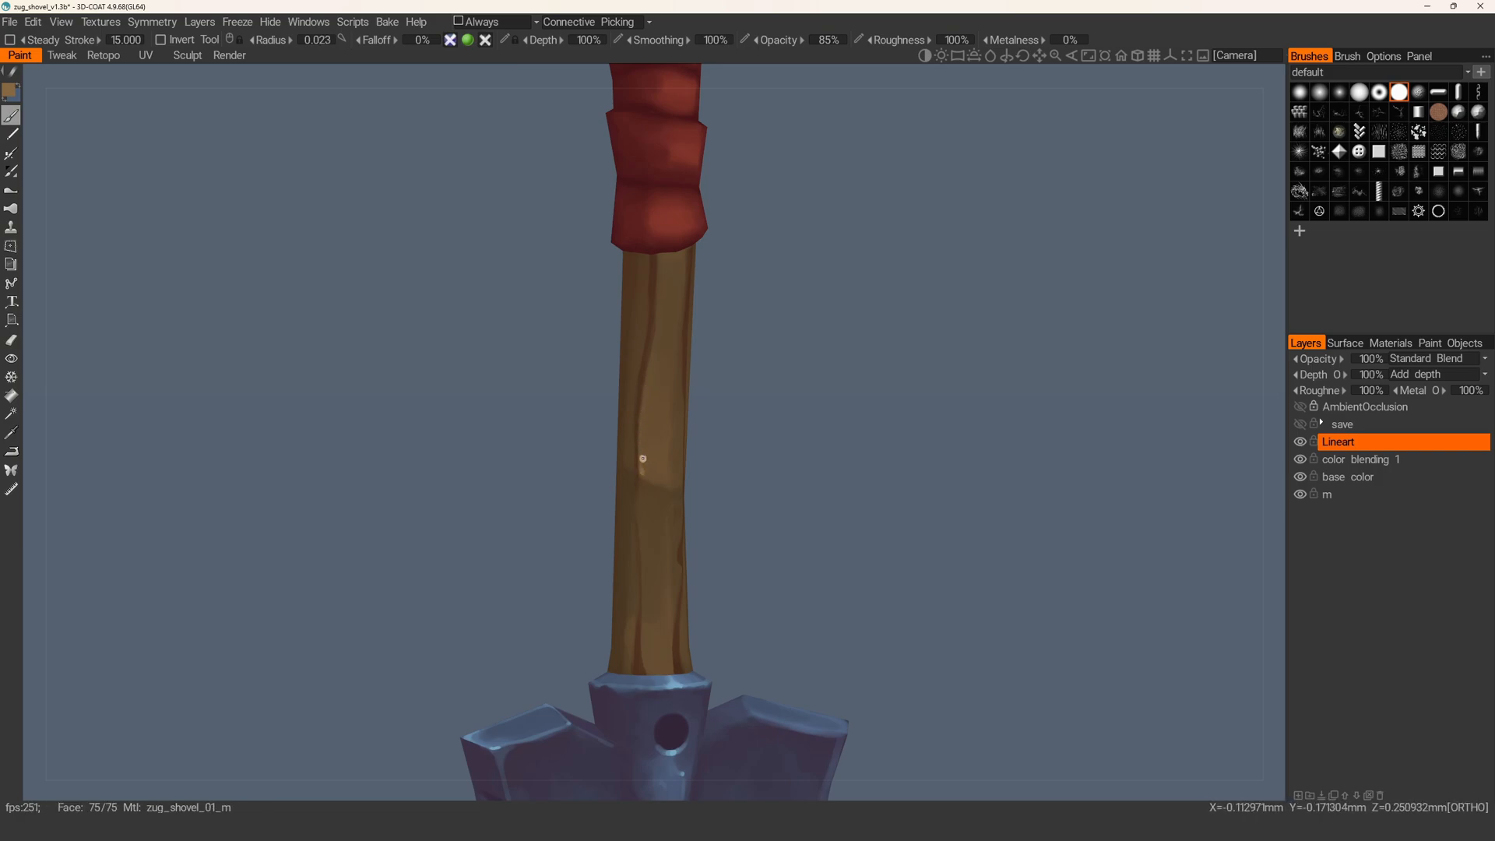
left_click_drag(666, 464, 669, 430, "alt")
key("[")
- Highlight the side facet of the handle's bend and the wood-grain line beside it with a brush radius of 0.017
mouse_move(685, 304)
left_mouse_down("alt")
mouse_move(670, 479)
mouse_move(655, 423)
left_mouse_up("alt")
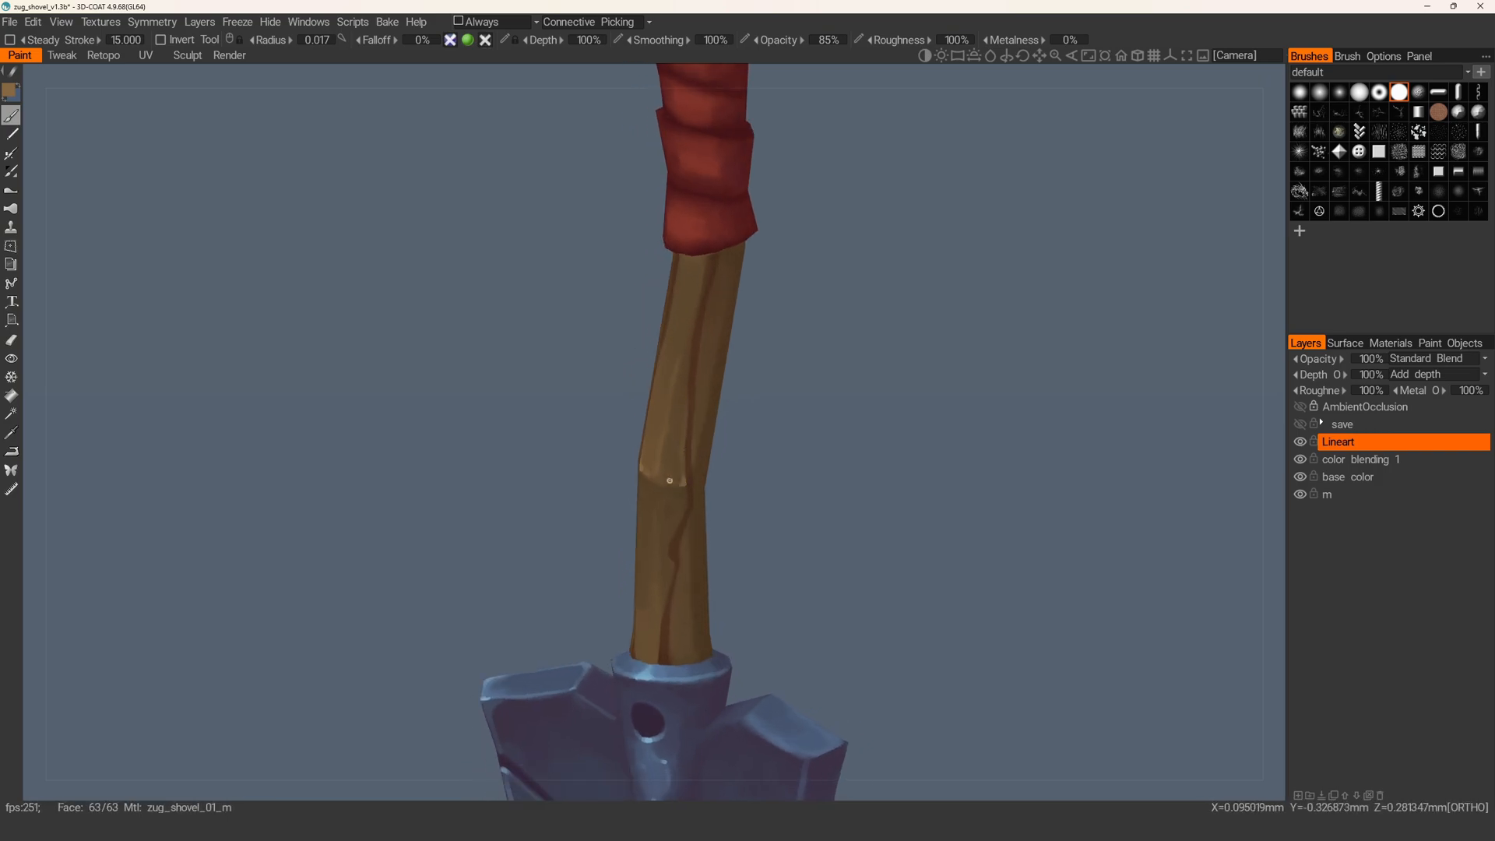
left_click_drag(657, 481, 700, 384, "alt")
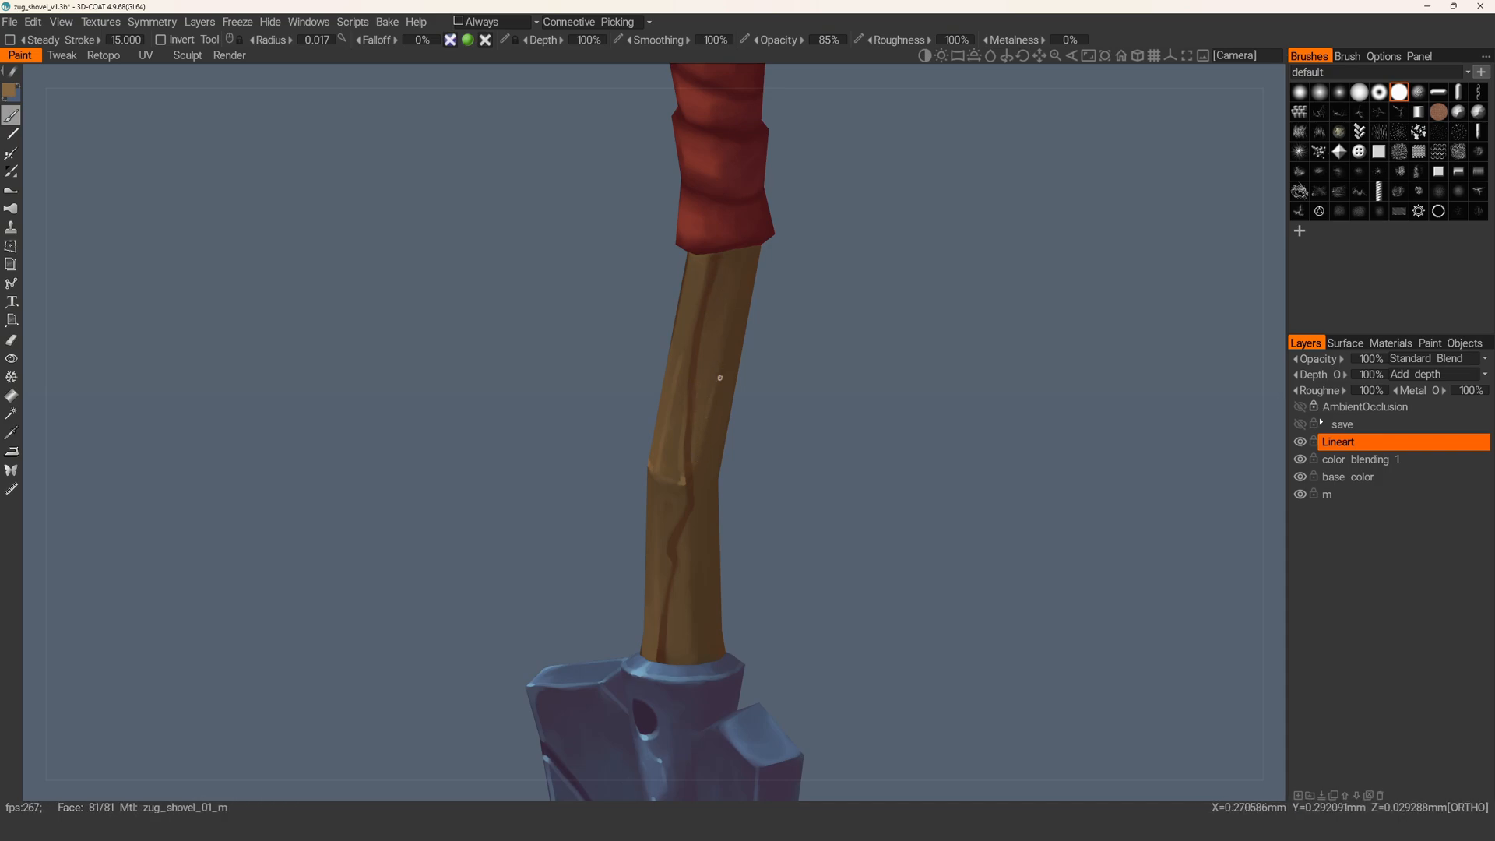
left_click_drag(717, 277, 636, 395, "alt")
left_click_drag(641, 527, 674, 433, "alt")
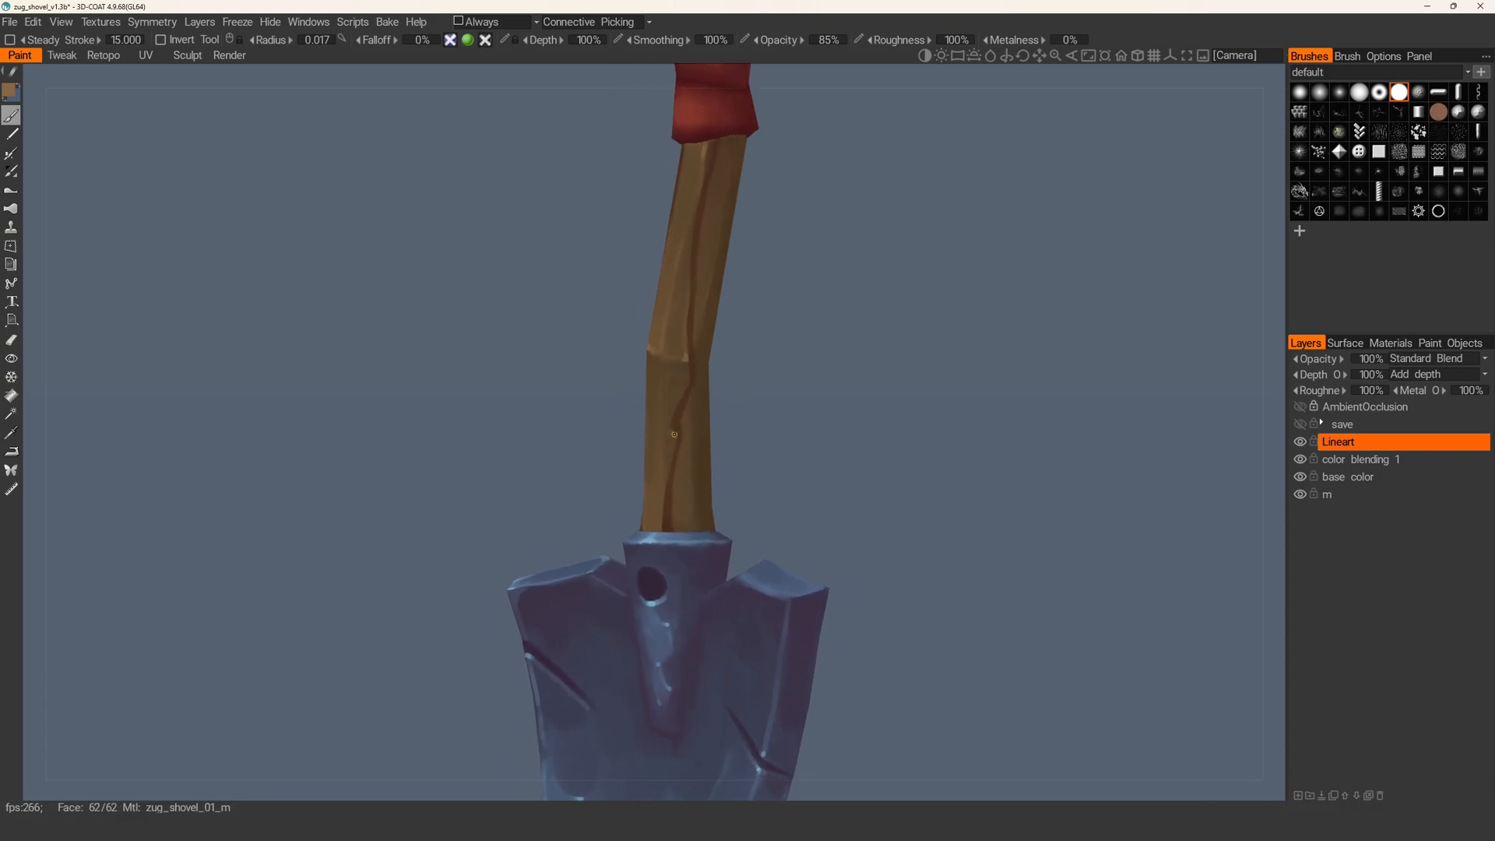
left_click_drag(675, 504, 726, 374, "alt")
- Paint a light brown highlight along the wood grain on the upper handle between the collar and the red wrap
right_click_drag(726, 373, 620, 284, "alt")
right_click_drag(699, 450, 637, 413, "alt")
left_click_drag(642, 379, 648, 459)
key("ctrl+z")
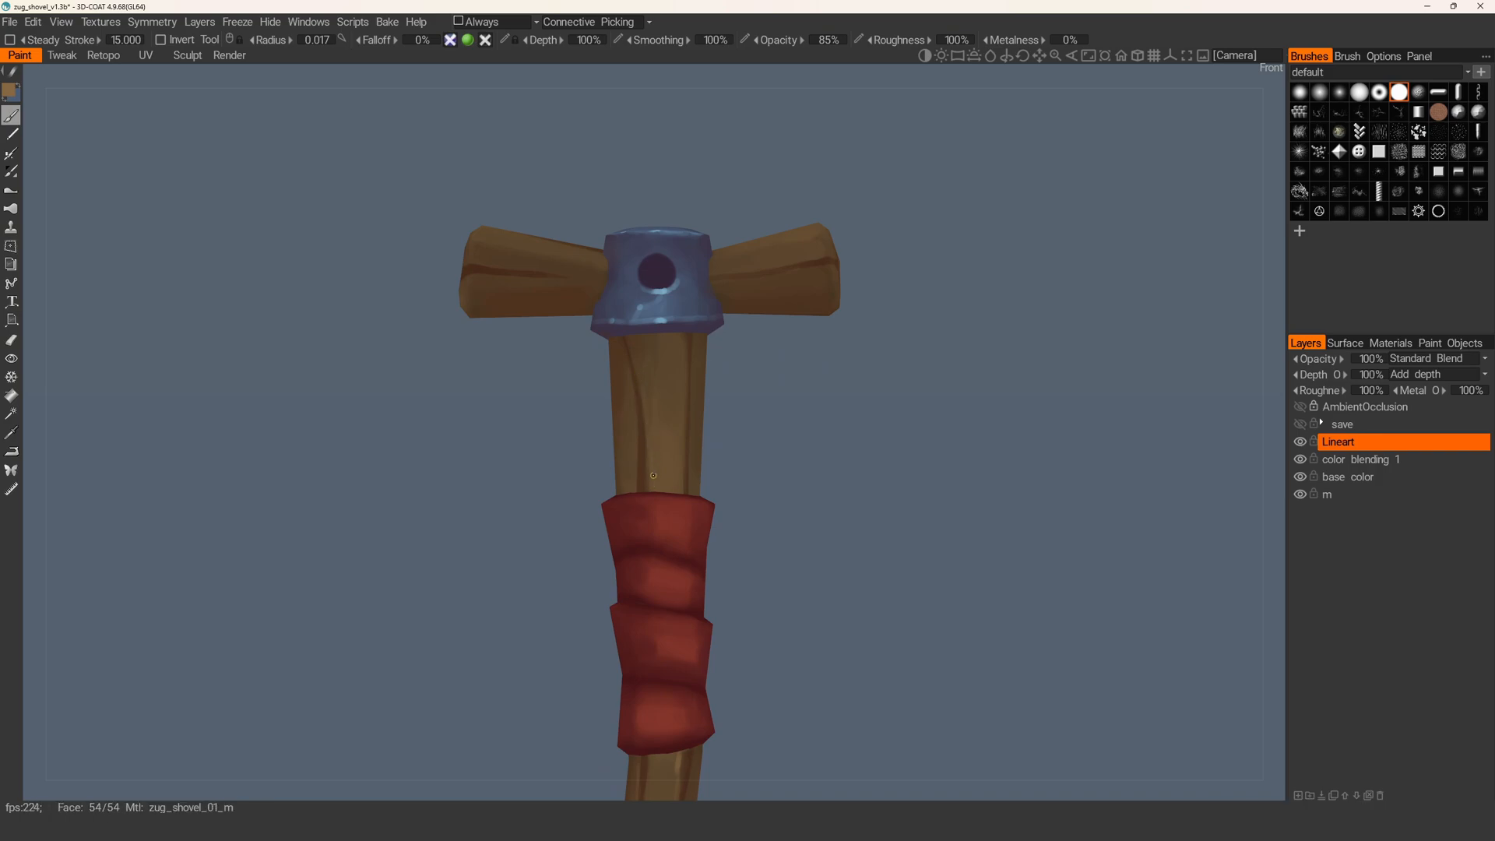
right_click_drag(654, 456, 682, 438)
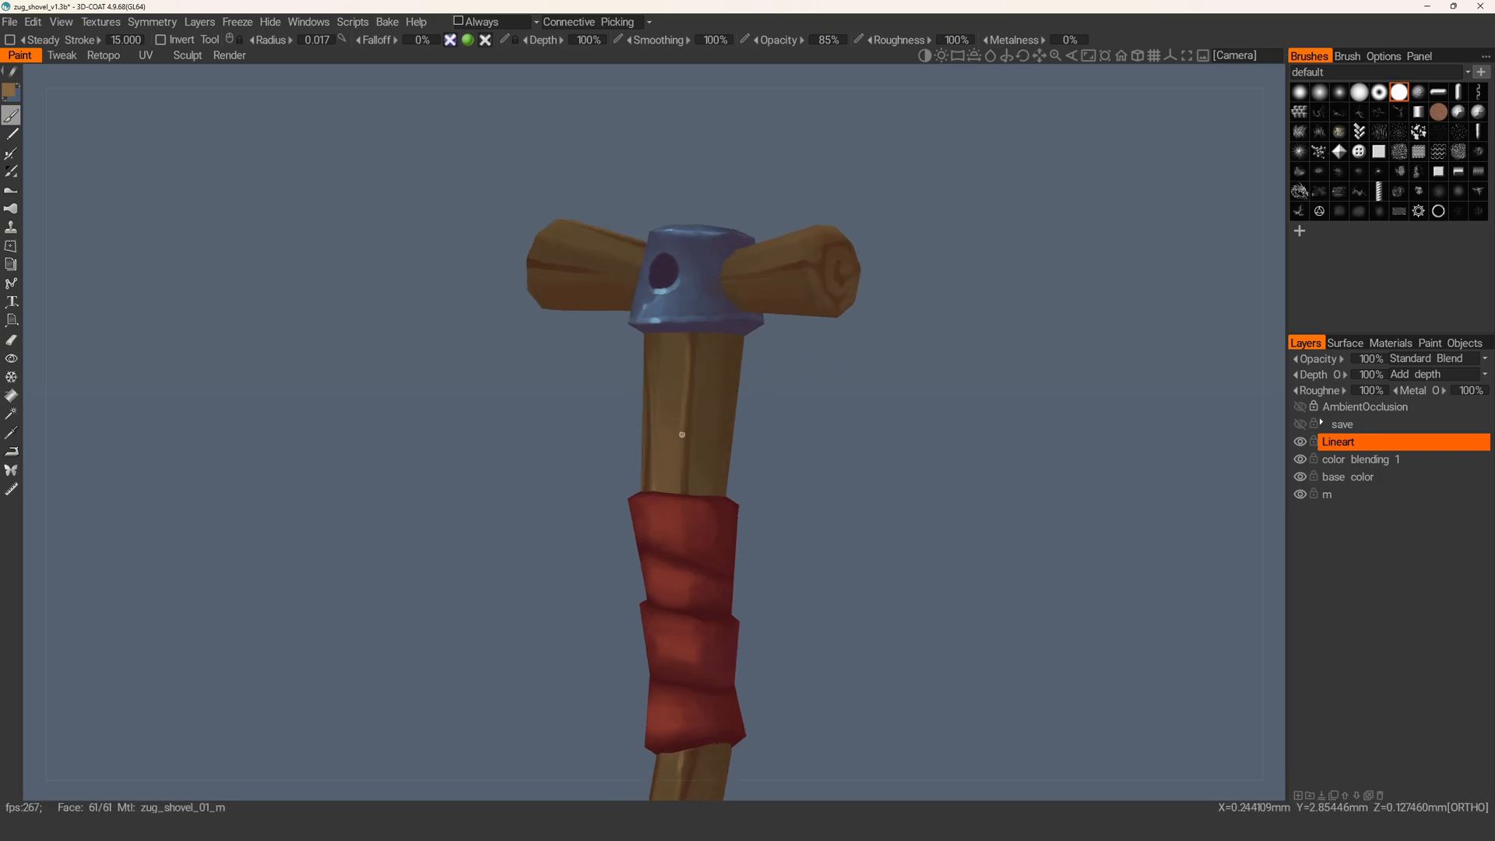
left_click_drag(682, 449, 687, 510, "alt")
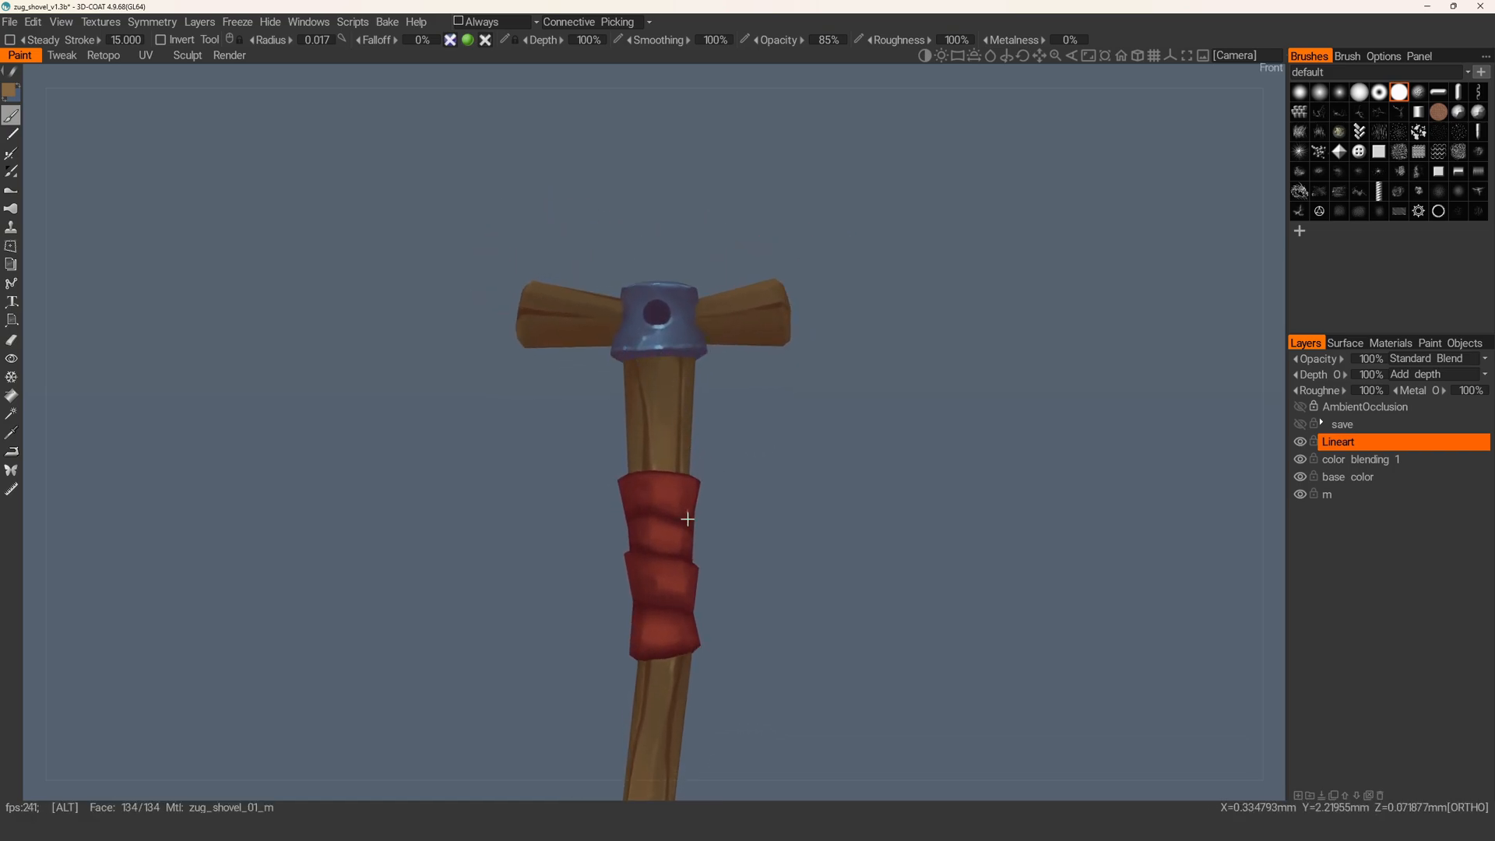
- Blend the wood highlight between the red wrap and the handle's bend with sampled browns at a brush radius of 0.040
middle_click_drag(687, 510, 730, 243, "alt")
mouse_move(701, 444)
right_mouse_down("alt")
mouse_move(698, 464)
mouse_move(629, 367)
mouse_move(664, 551)
right_mouse_up("alt")
key("v")
left_click_drag(649, 554, 657, 533)
key("bracketright")
key("bracketright")
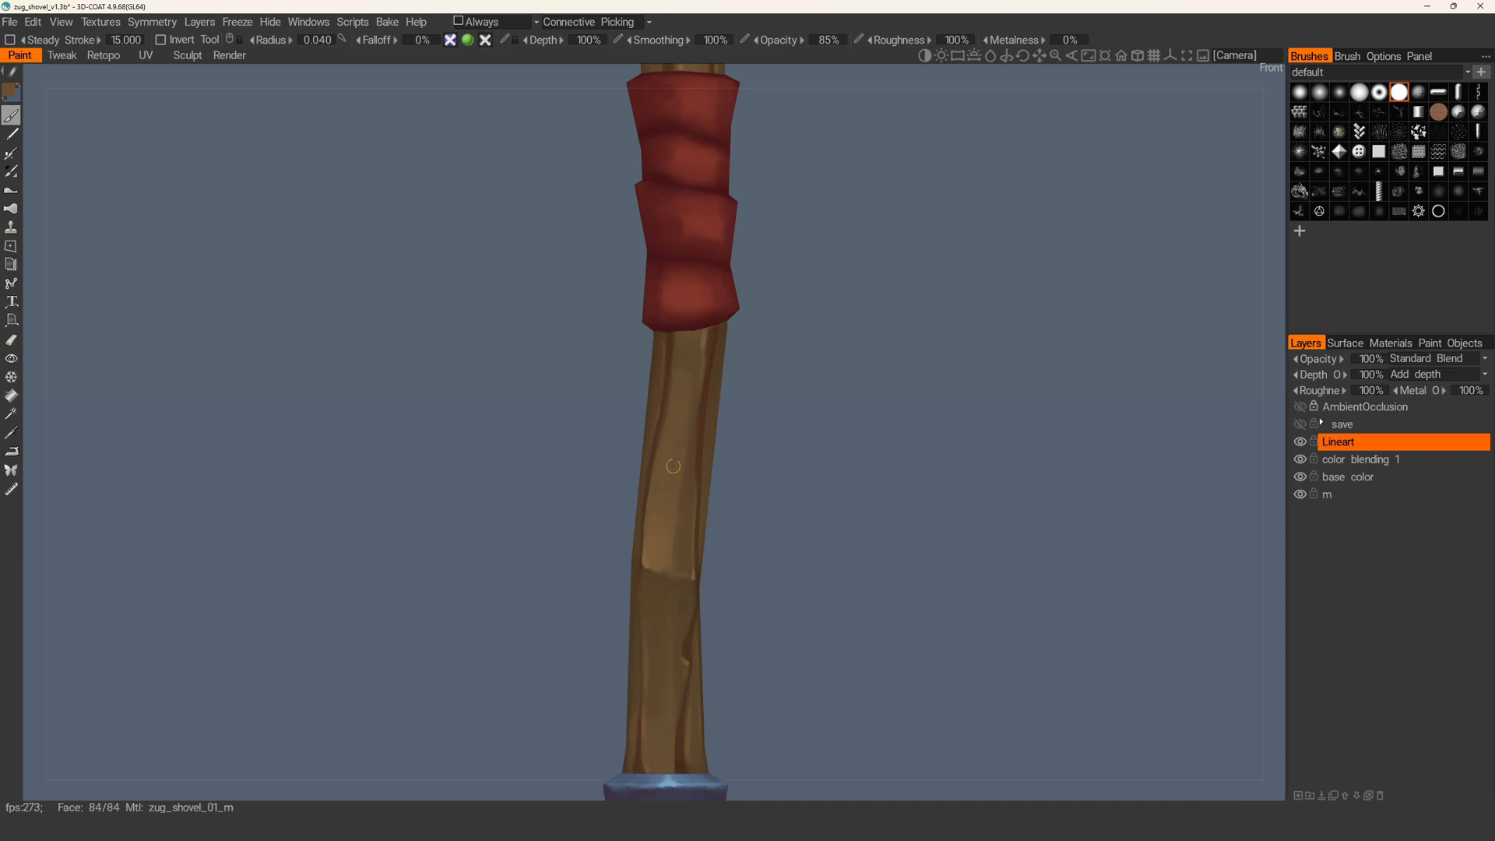
left_click_drag(670, 535, 661, 545, "alt")
key("v")
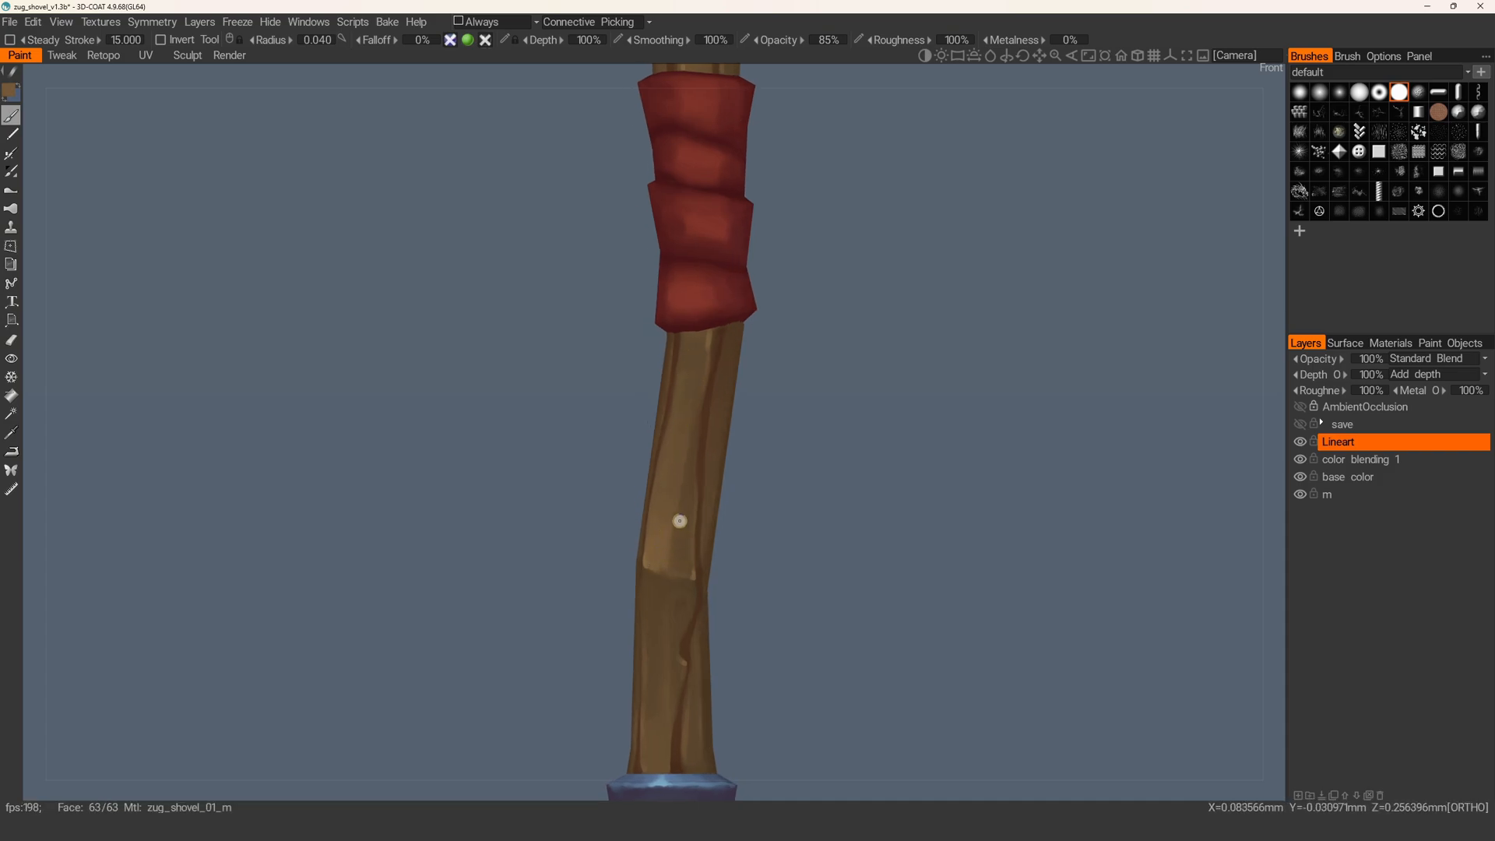
key("v")
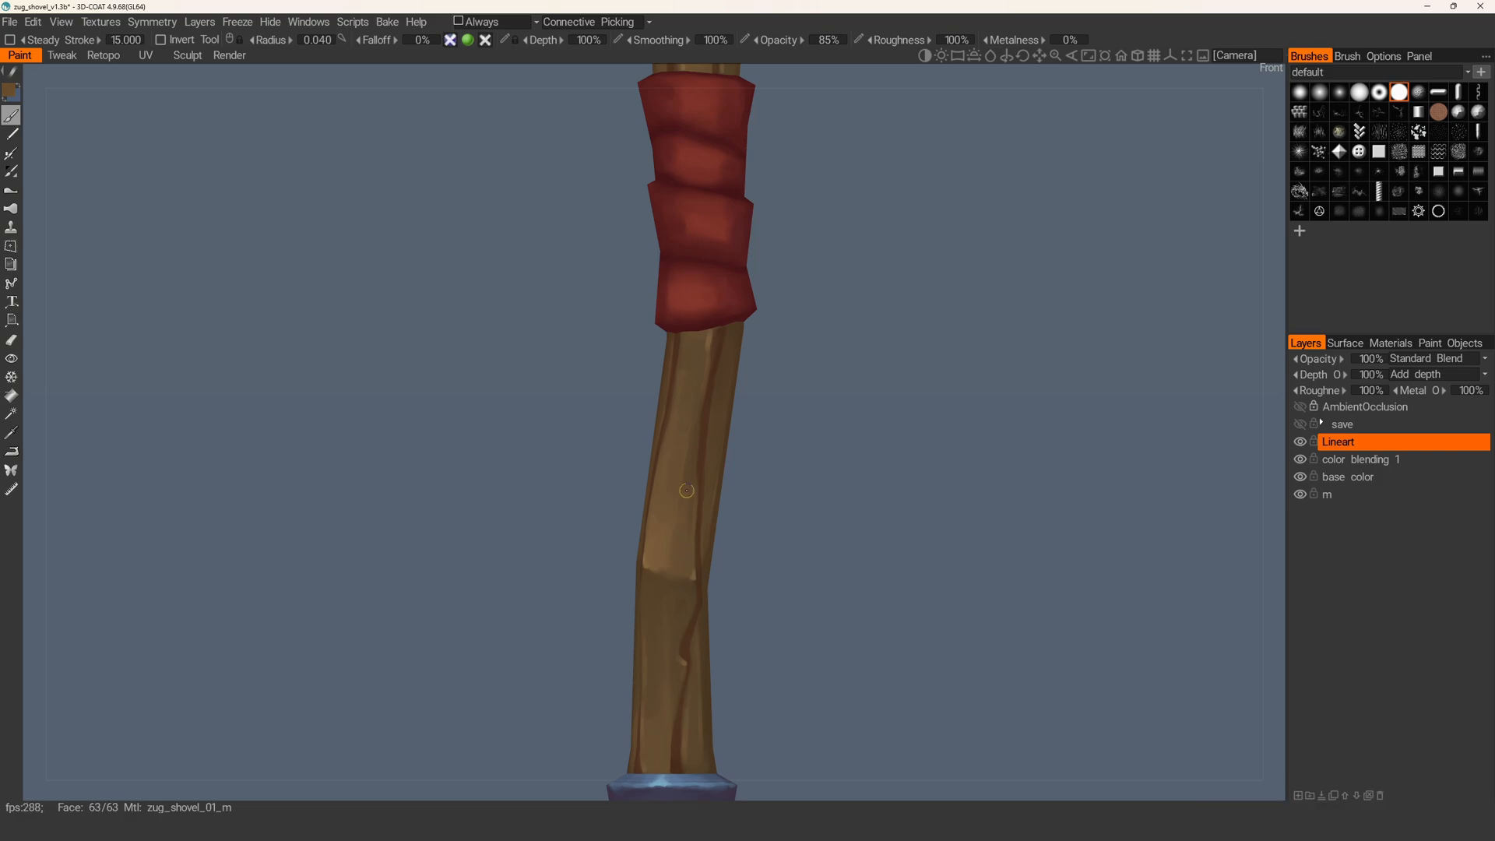
- Soften the brown tones on the handle's side facet above the bend with sampled browns
left_click_drag(686, 502, 691, 498, "alt")
right_click_drag(698, 630, 681, 401, "alt")
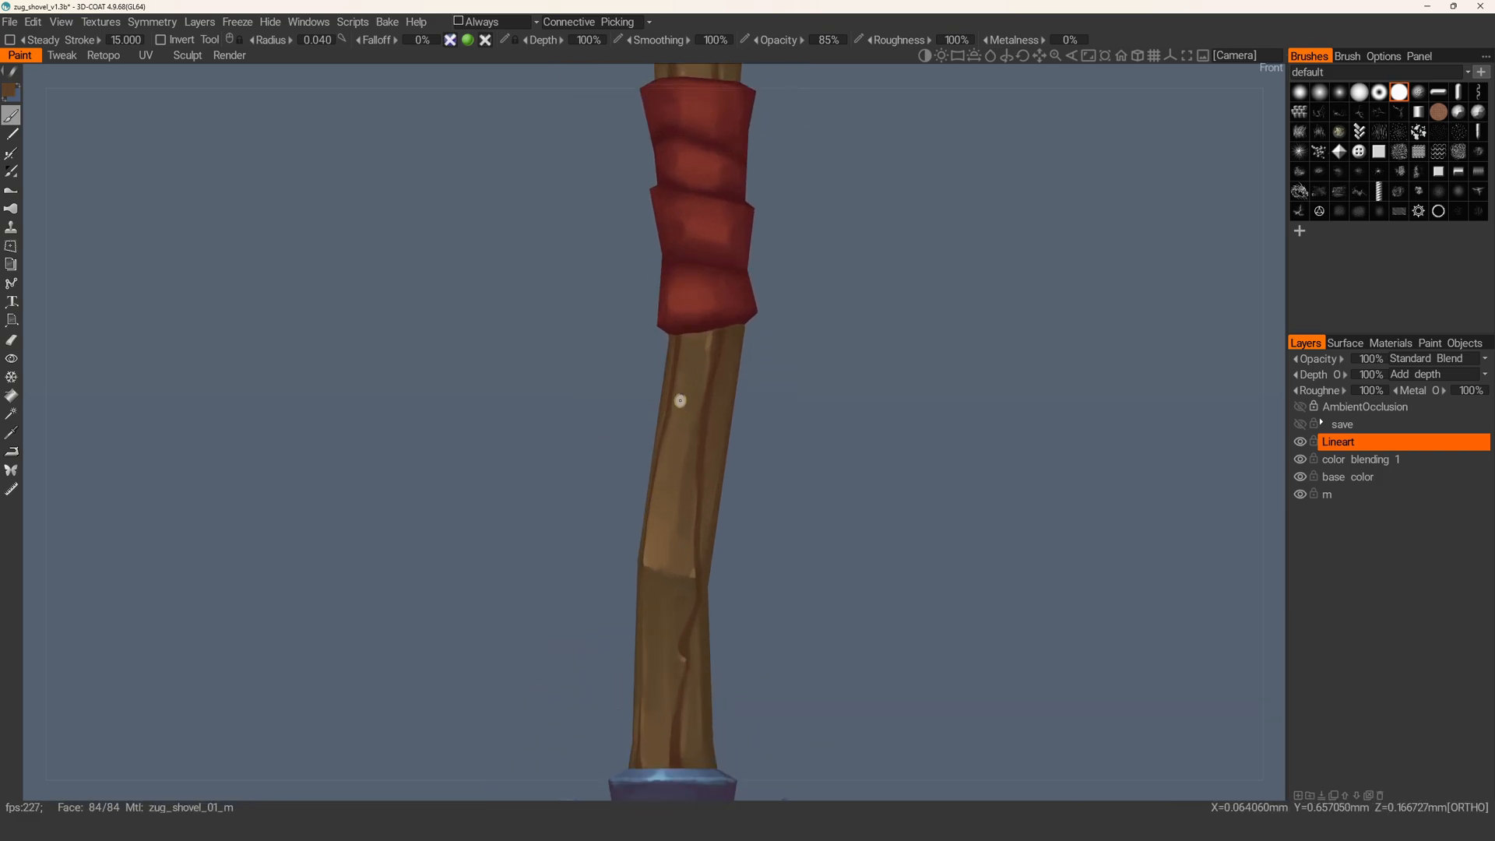
left_click_drag(671, 541, 694, 544, "alt")
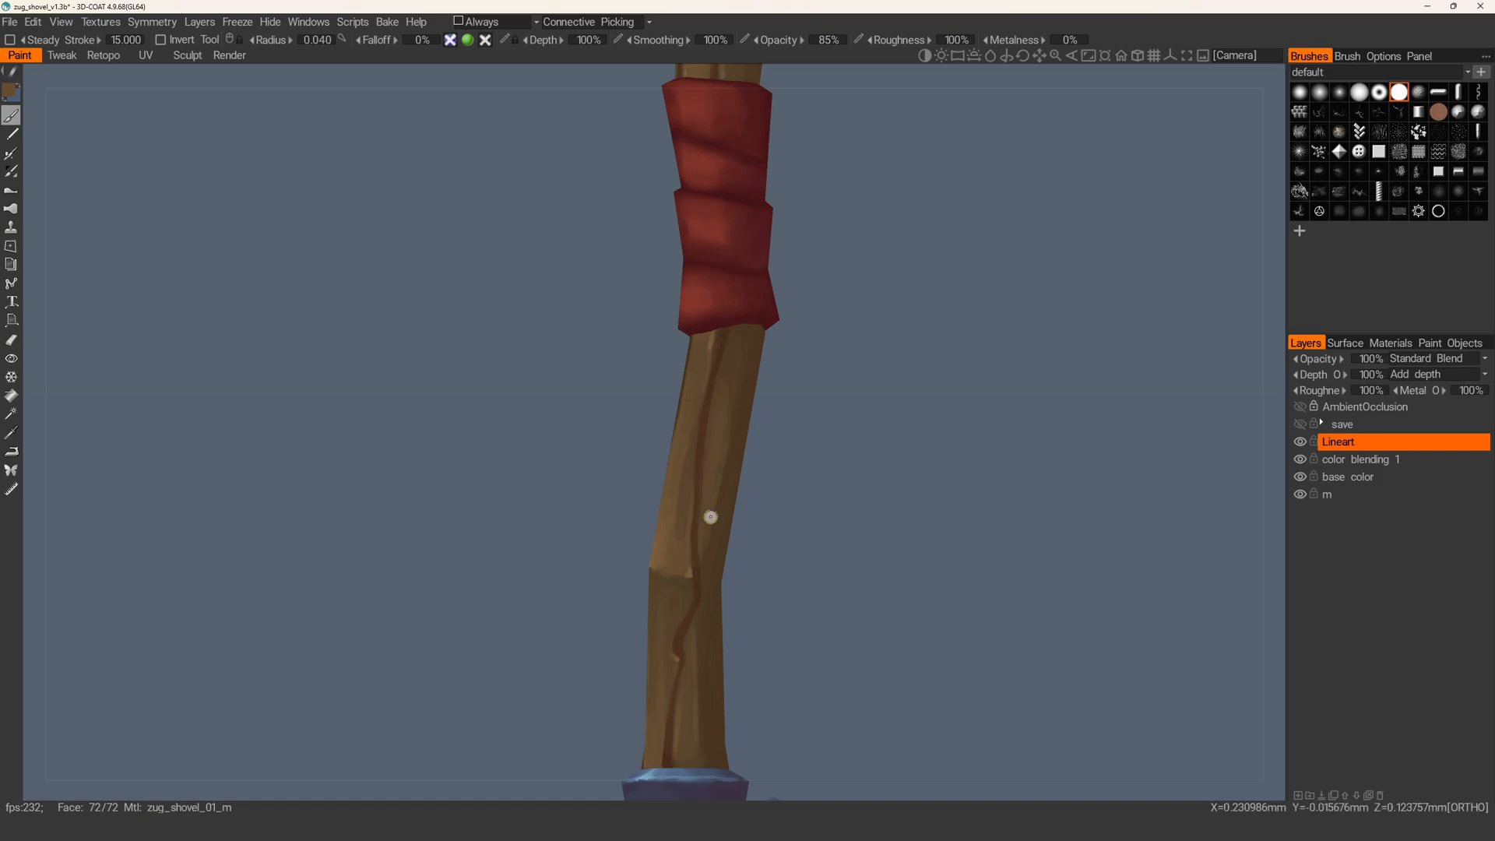
middle_click_drag(697, 568, 732, 467, "alt")
left_click_drag(731, 466, 677, 466, "alt")
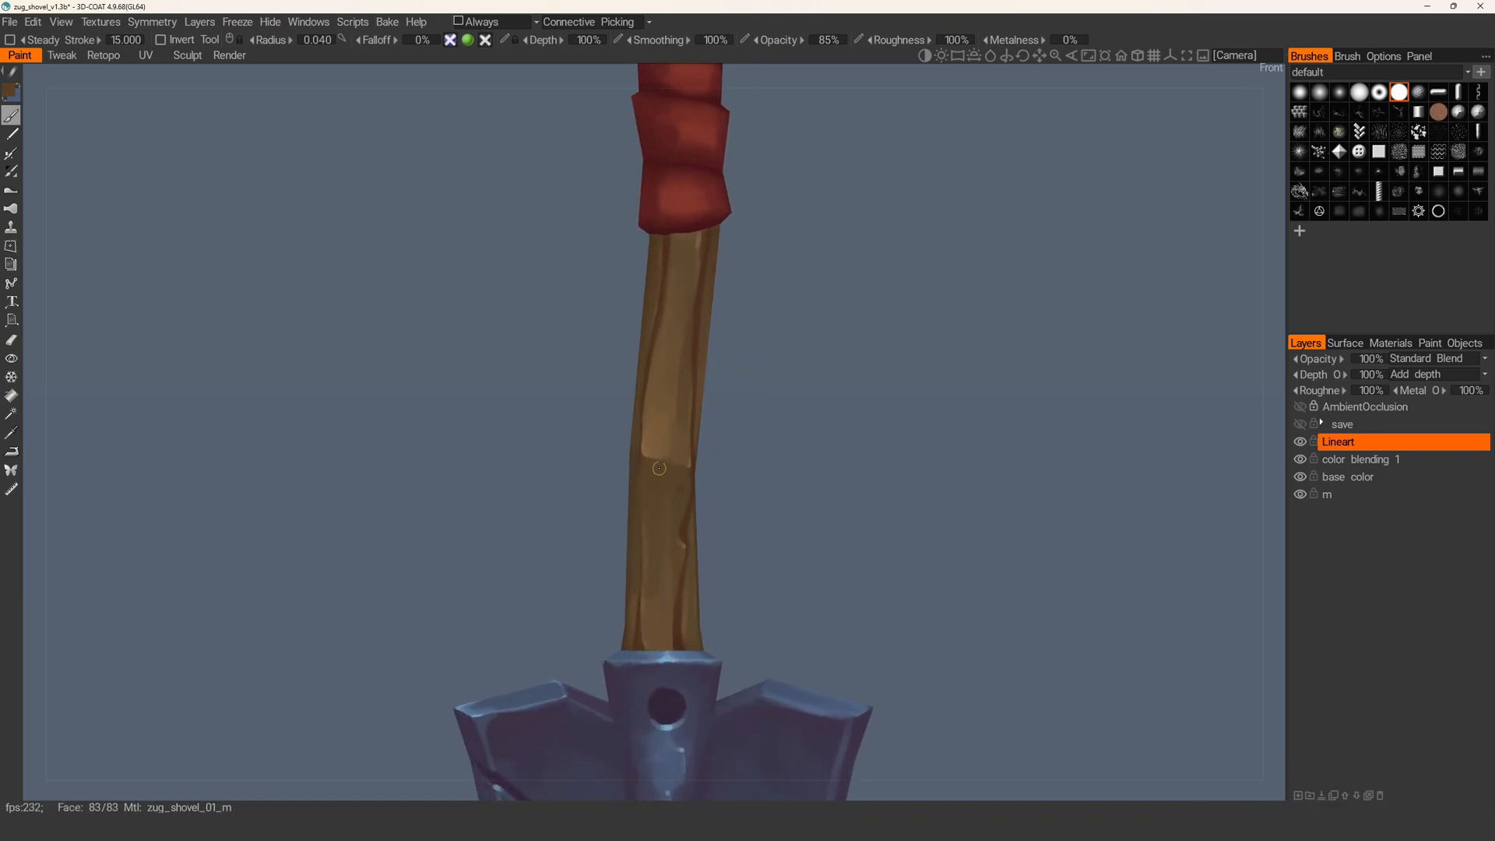
- Blend the wood tones on the handle between the bend and the metal socket with sampled browns
key("v")
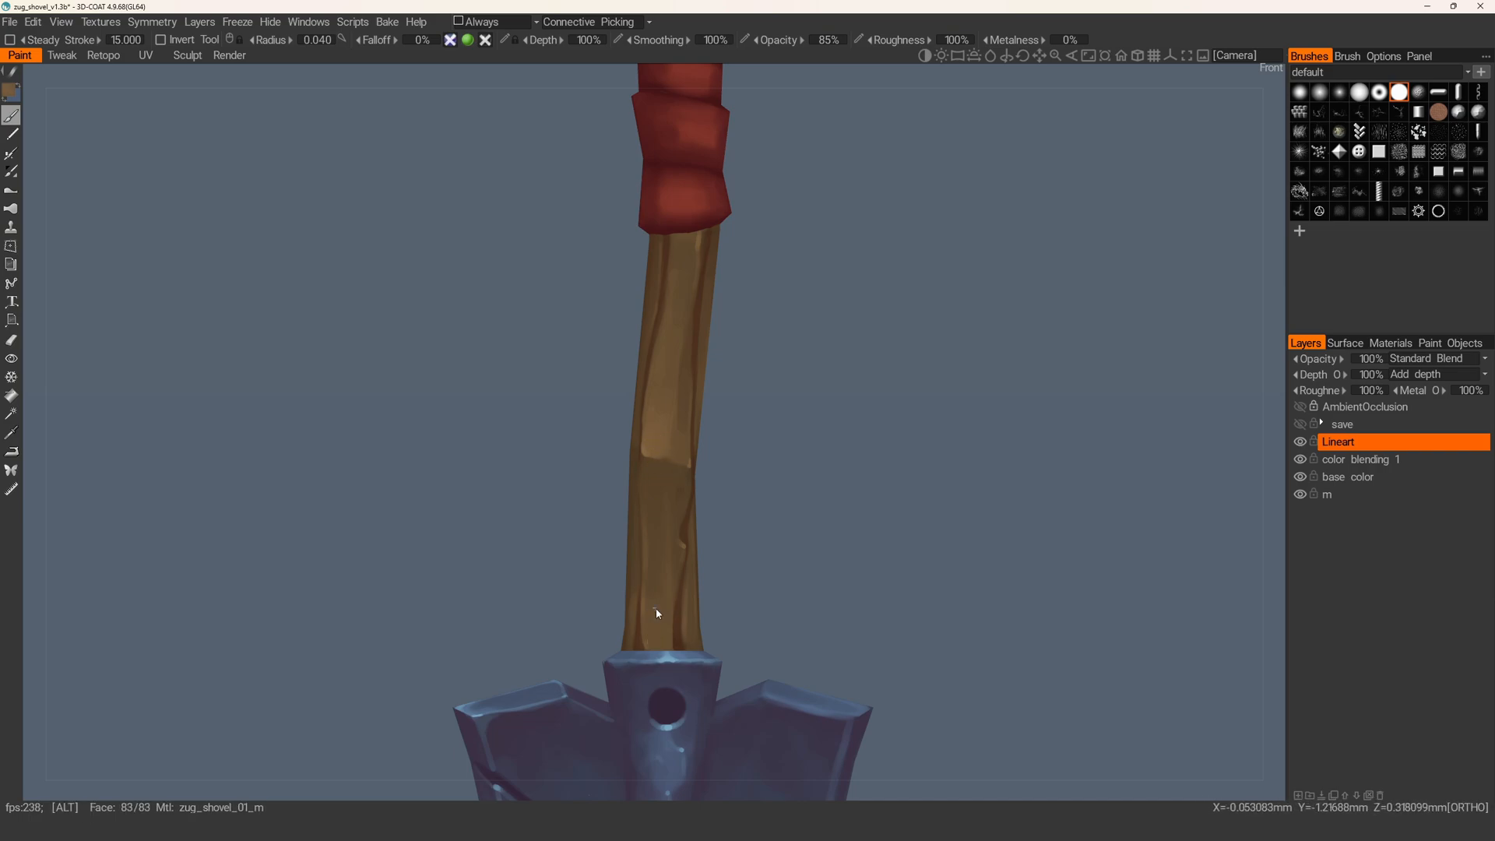
left_click_drag(655, 610, 648, 629, "alt")
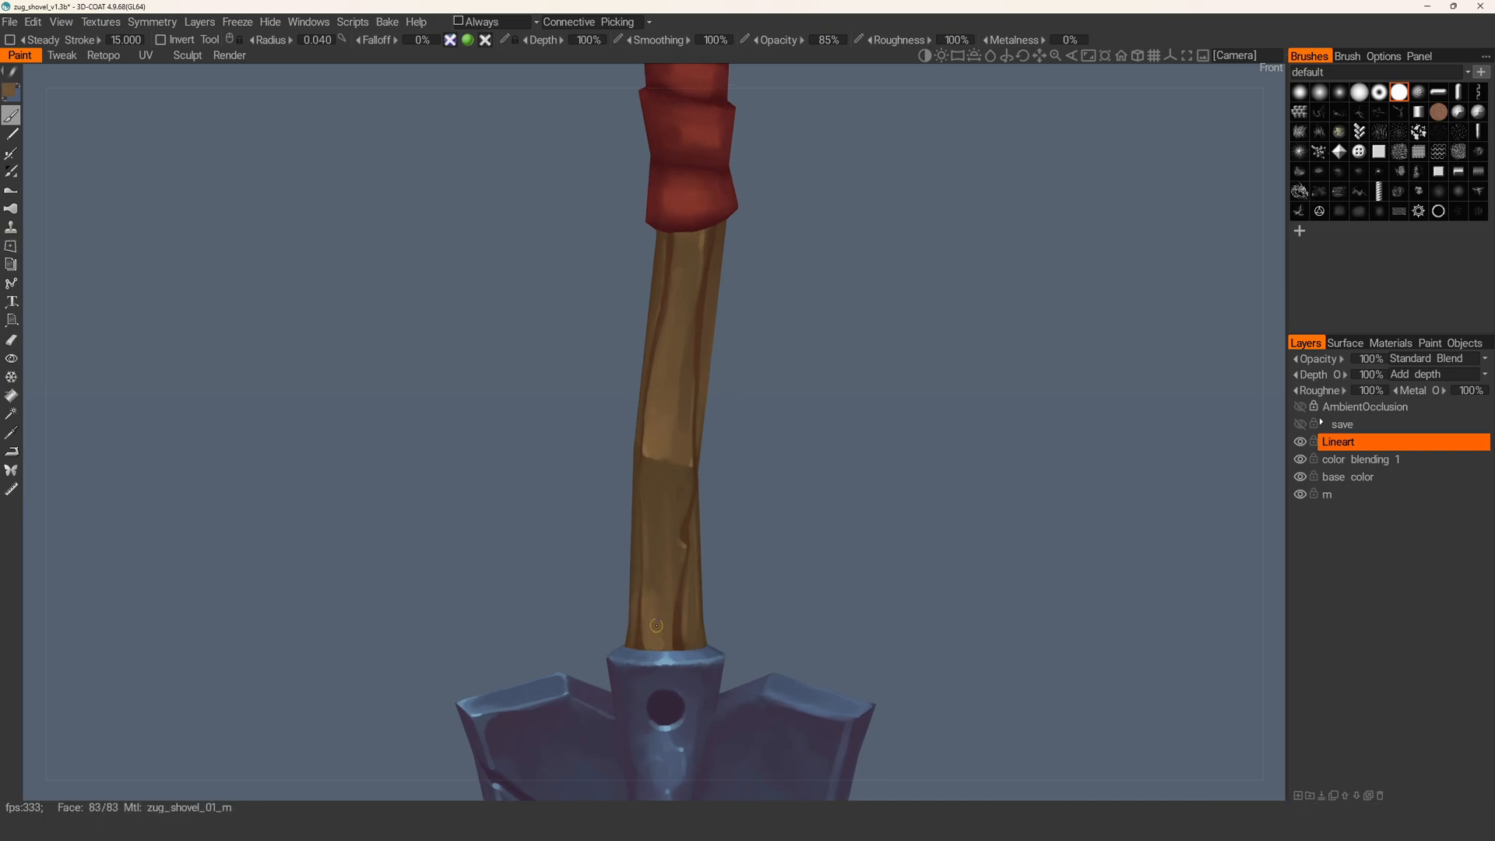
key("v")
left_click_drag(656, 664, 653, 500, "alt")
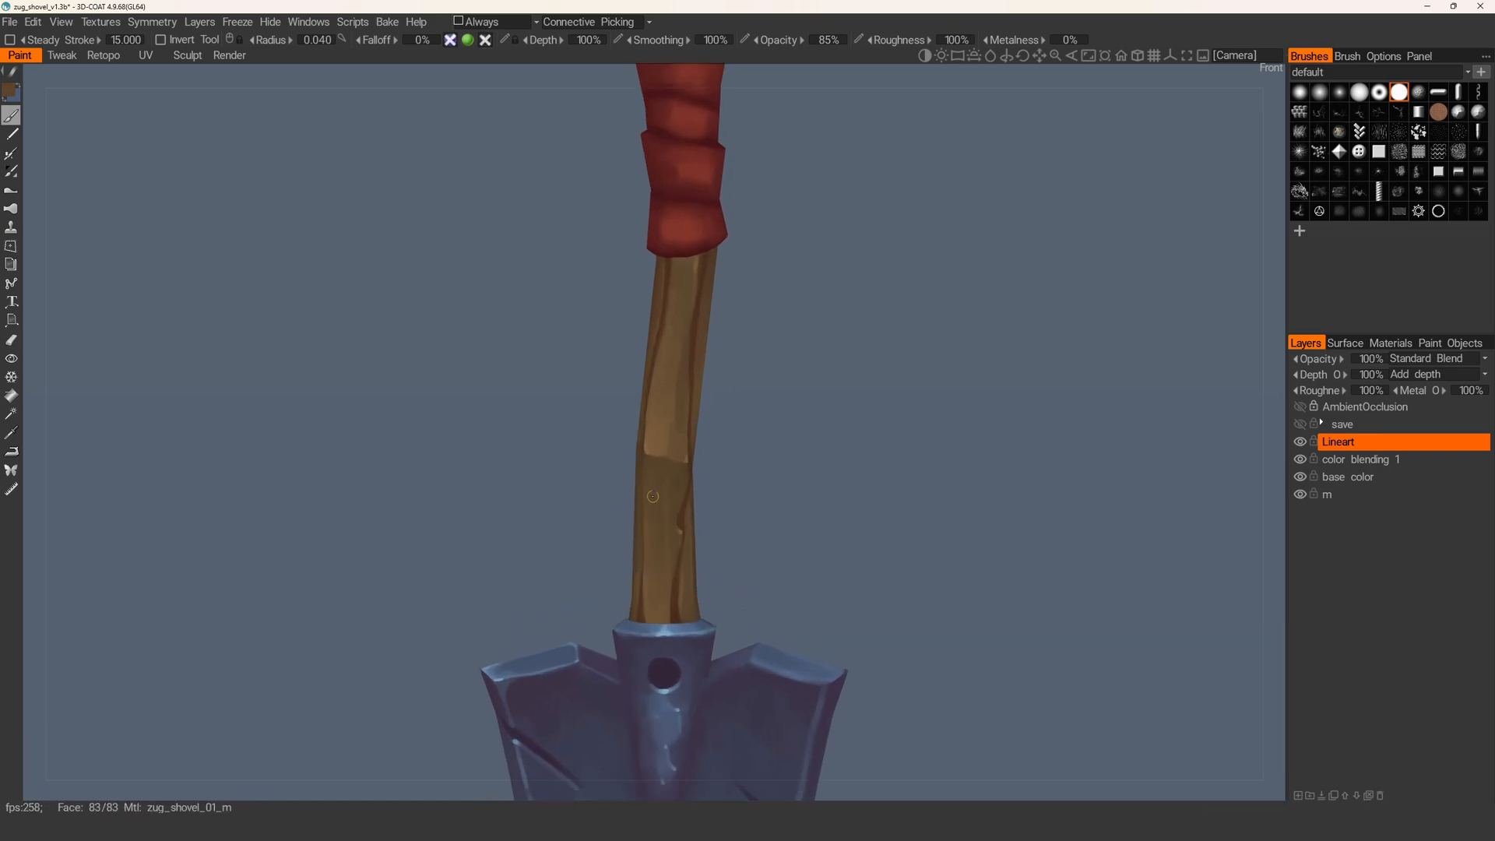
- Sample a brown from the handle after checking its blended wood tones from several angles, and save the project
mouse_move(675, 664)
left_mouse_down("alt")
mouse_move(610, 554)
mouse_move(656, 549)
mouse_move(671, 501)
mouse_move(628, 577)
mouse_move(651, 605)
left_mouse_up("alt")
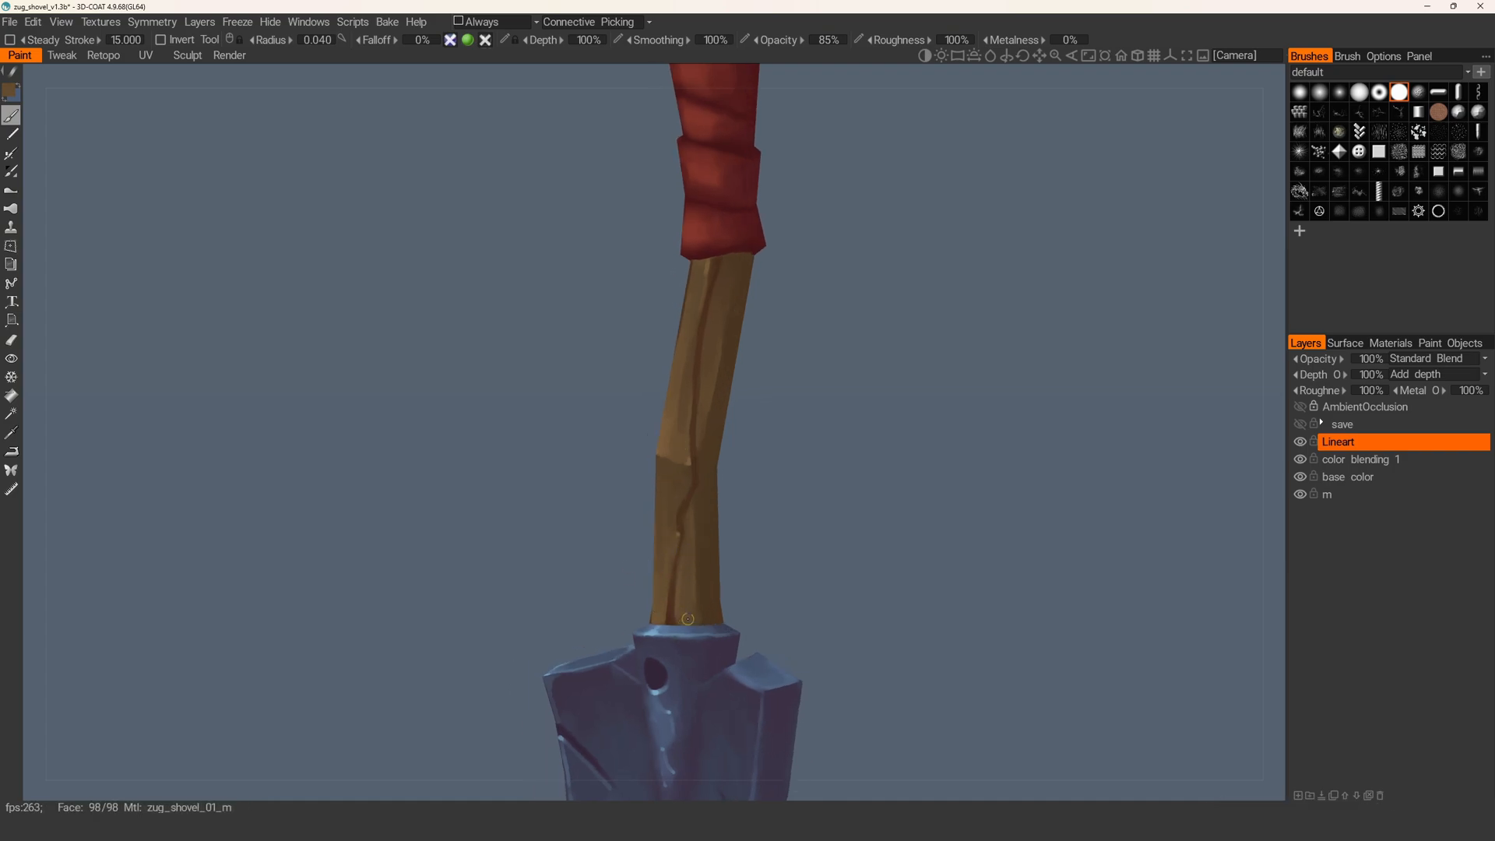
right_click_drag(684, 676, 691, 417, "alt")
middle_click_drag(691, 417, 668, 517, "alt")
left_click_drag(667, 518, 615, 525, "alt")
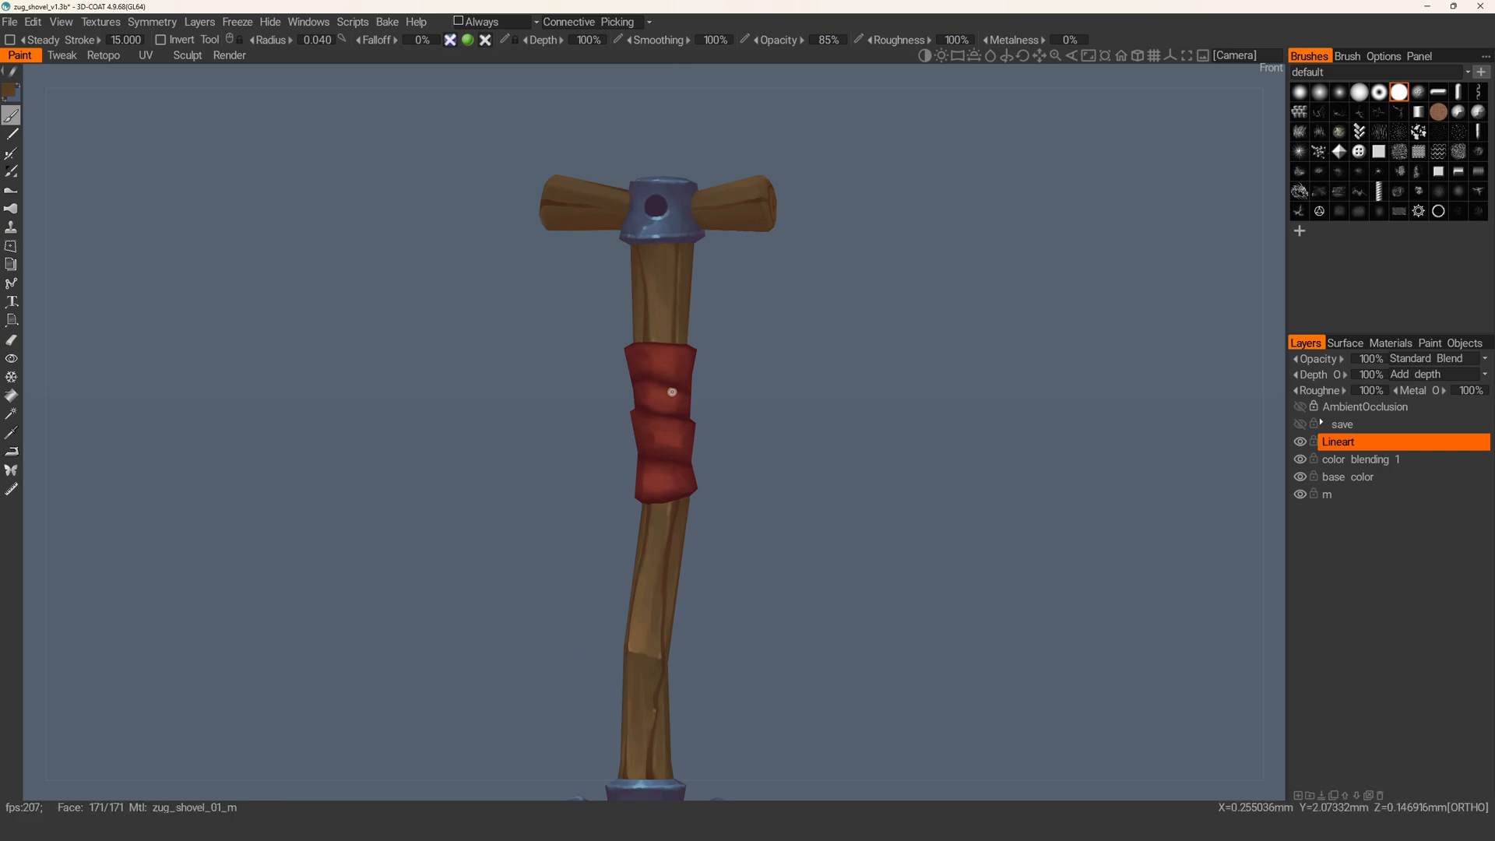
right_click_drag(657, 418, 628, 354, "alt")
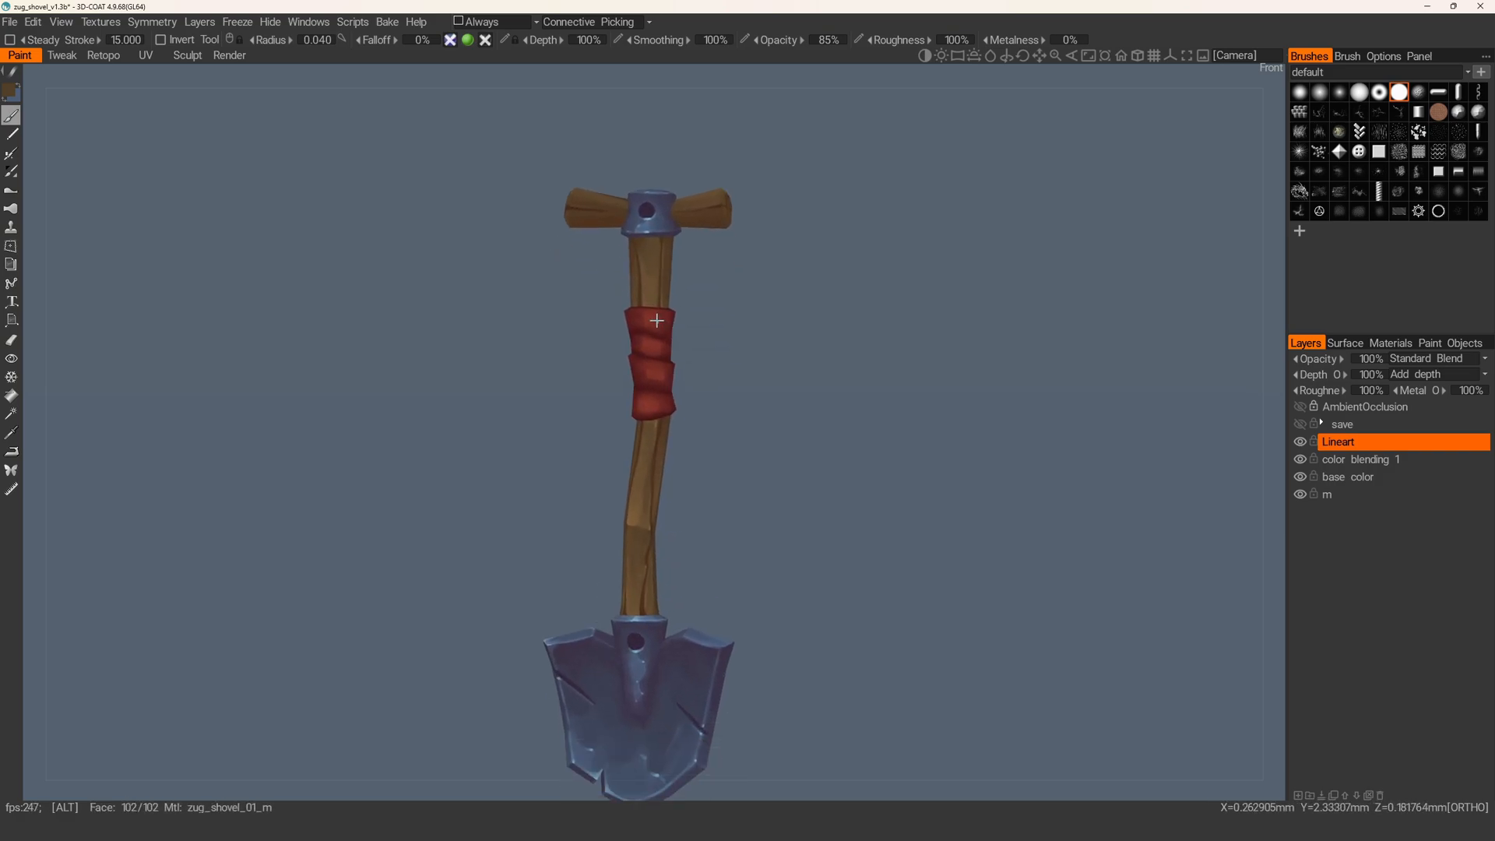
left_click_drag(627, 354, 651, 358, "alt")
right_click_drag(651, 359, 666, 395, "alt")
key("v")
left_click_drag(623, 226, 658, 223, "alt")
key("ctrl+s")
- Paint light brown highlights along the outer rim and edges of the left crossbar grip at a brush radius of 0.020
right_click_drag(657, 223, 702, 358, "alt")
mouse_move(702, 358)
left_mouse_down("alt")
mouse_move(748, 494)
mouse_move(624, 428)
mouse_move(657, 376)
mouse_move(661, 403)
mouse_move(684, 394)
mouse_move(689, 367)
left_mouse_up("alt")
scroll(654, 373, "up", 2)
scroll(651, 366, "down", 5)
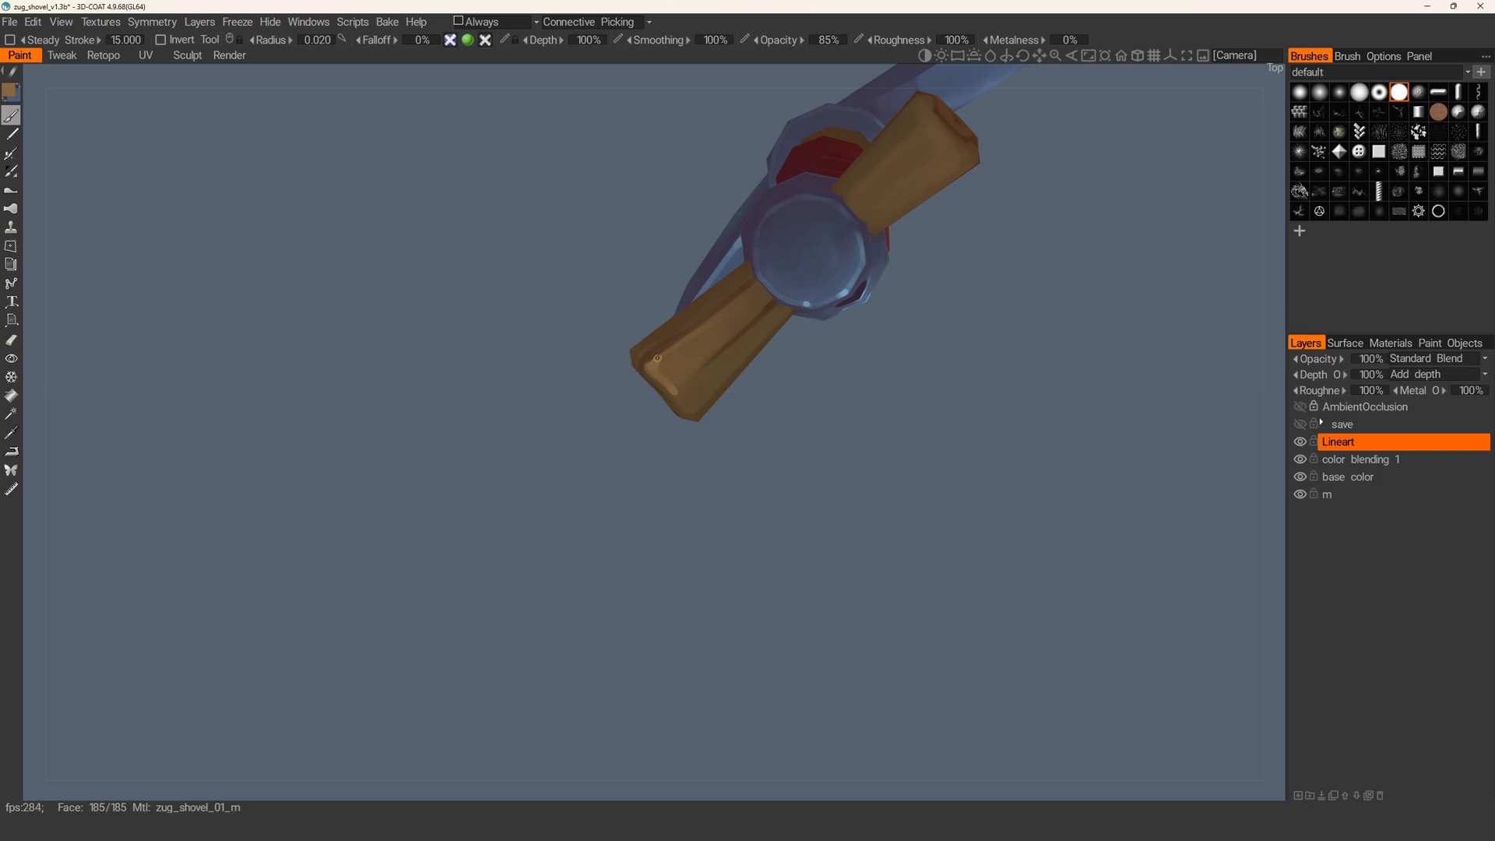
left_click_drag(659, 361, 700, 389, "alt")
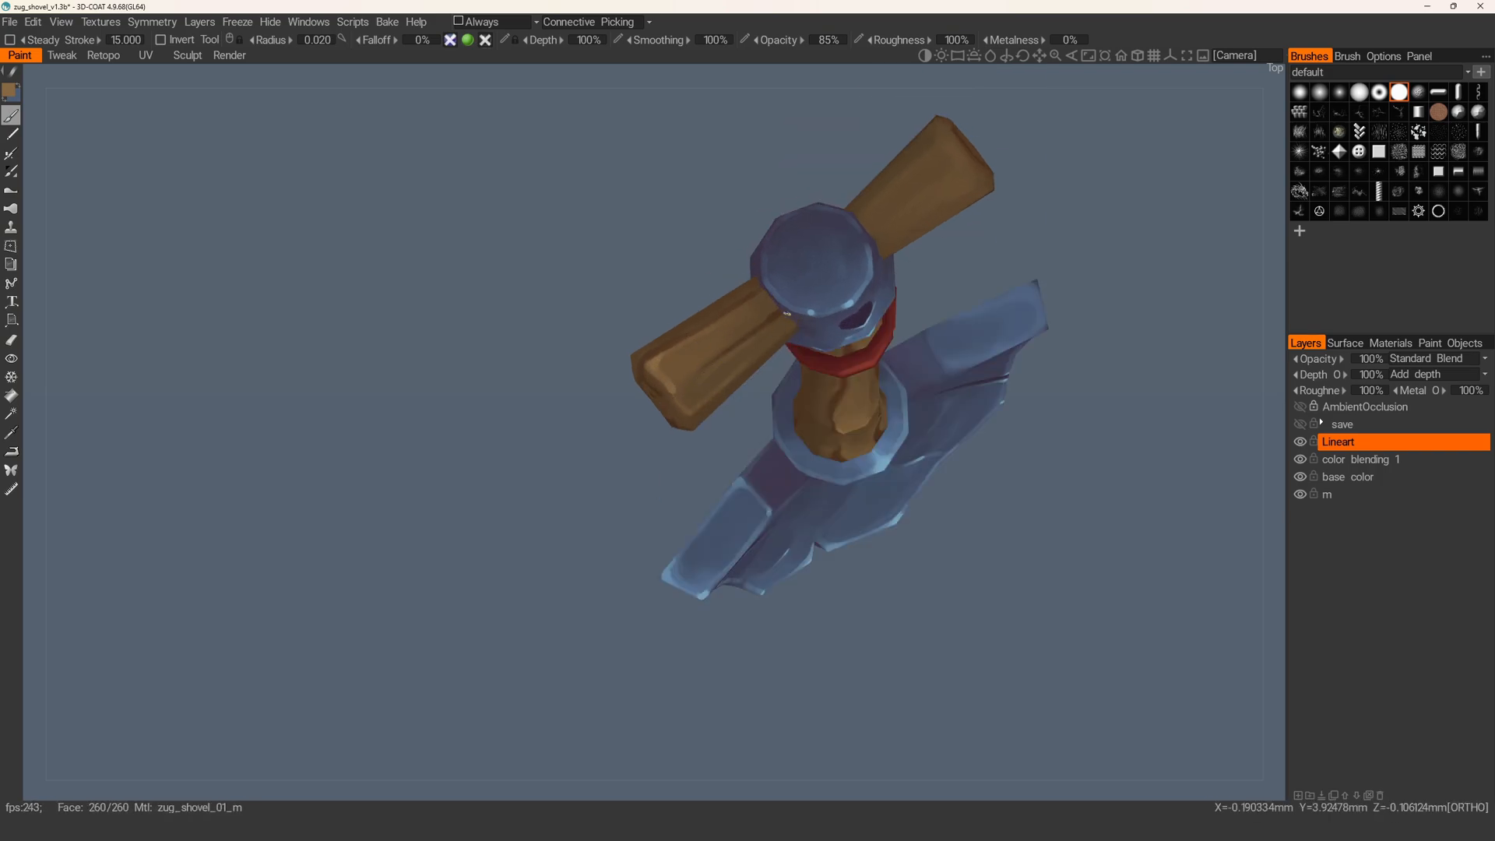
mouse_move(746, 363)
left_mouse_down("alt")
mouse_move(744, 280)
mouse_move(677, 367)
mouse_move(691, 415)
mouse_move(749, 406)
left_mouse_up("alt")
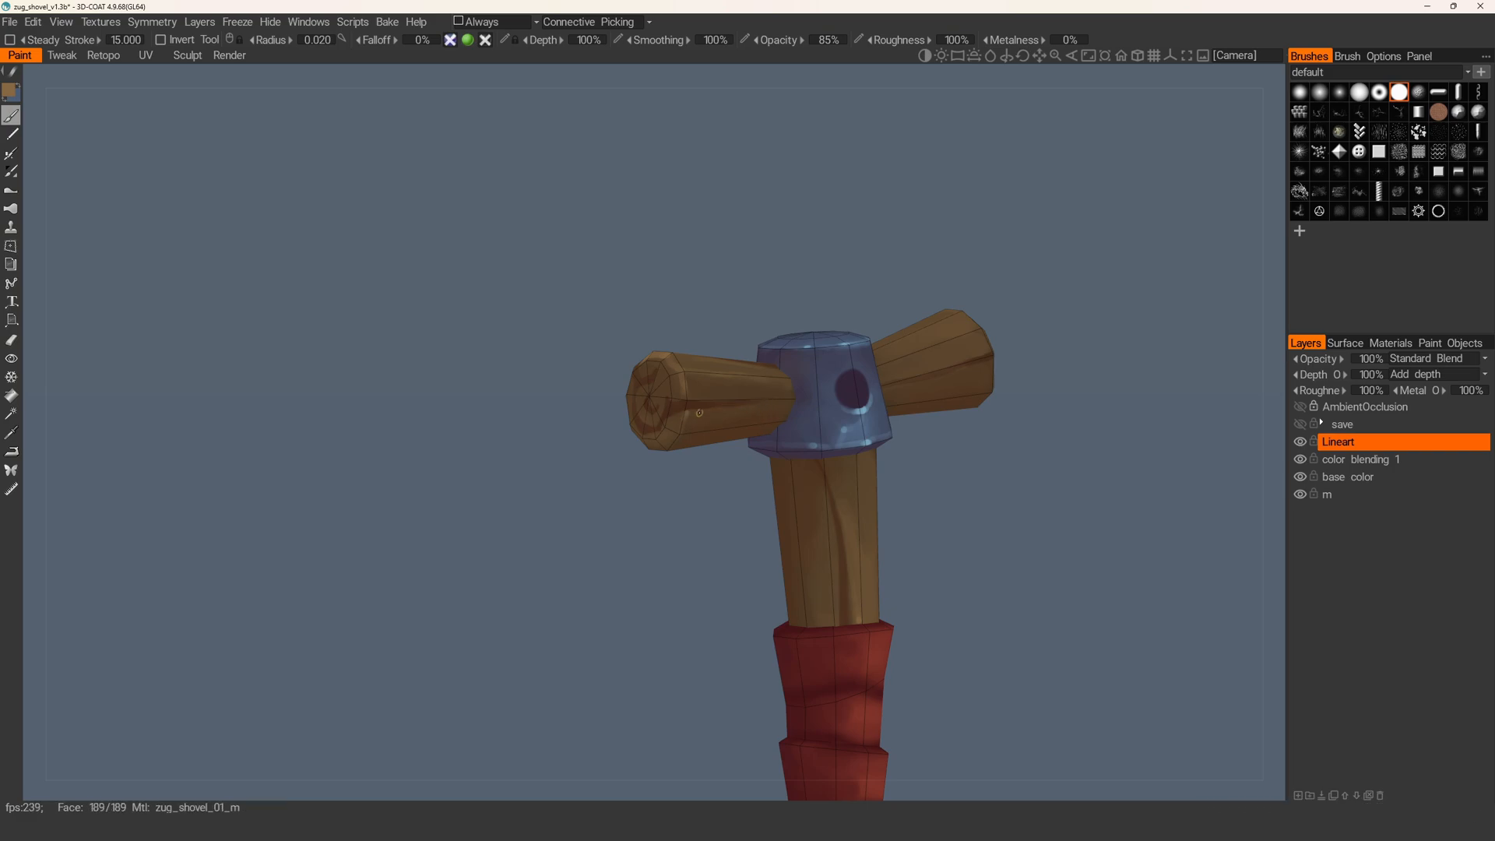
key("w")
mouse_move(771, 405)
right_mouse_down("alt")
mouse_move(611, 390)
mouse_move(771, 421)
right_mouse_up("alt")
- Highlight the carved rings on the left grip's end face and its rear rim, varying the brush radius between 0.014 and 0.022
left_click_drag(771, 421, 621, 421, "alt")
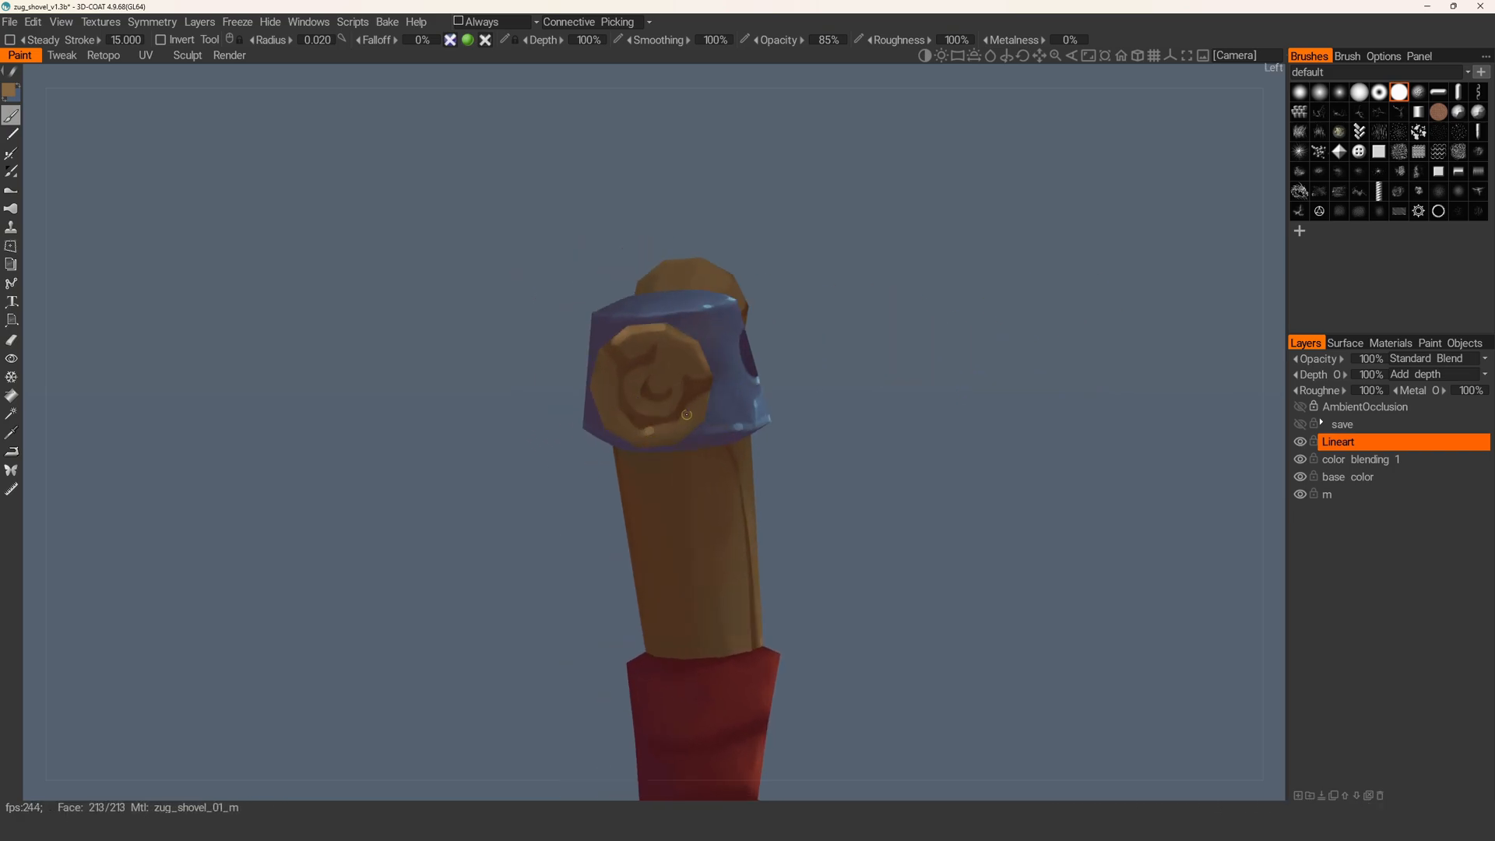
key("[")
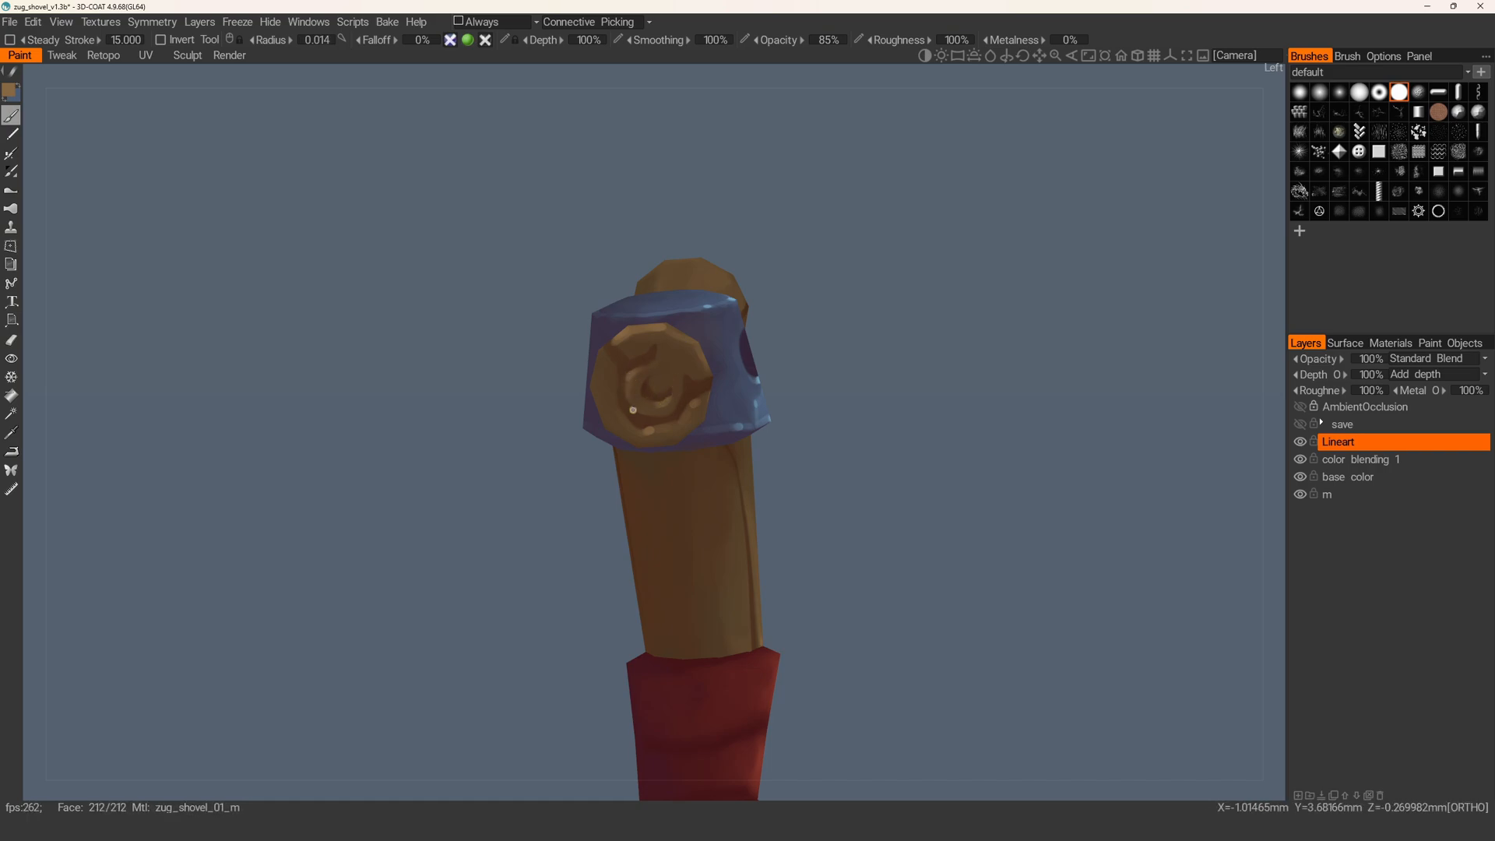
left_click_drag(590, 396, 781, 390, "alt")
key("]")
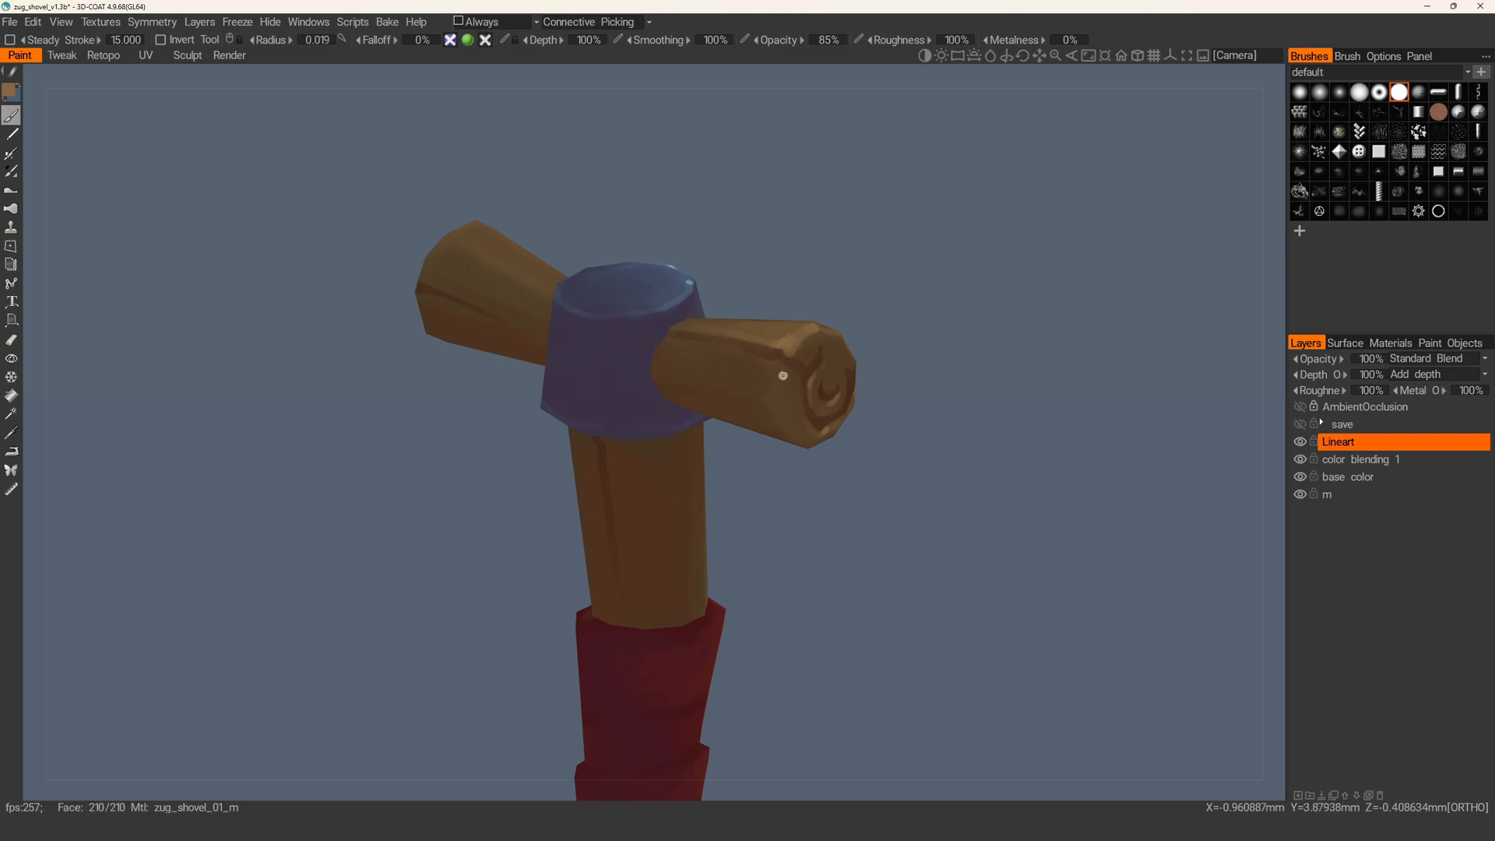
key("]")
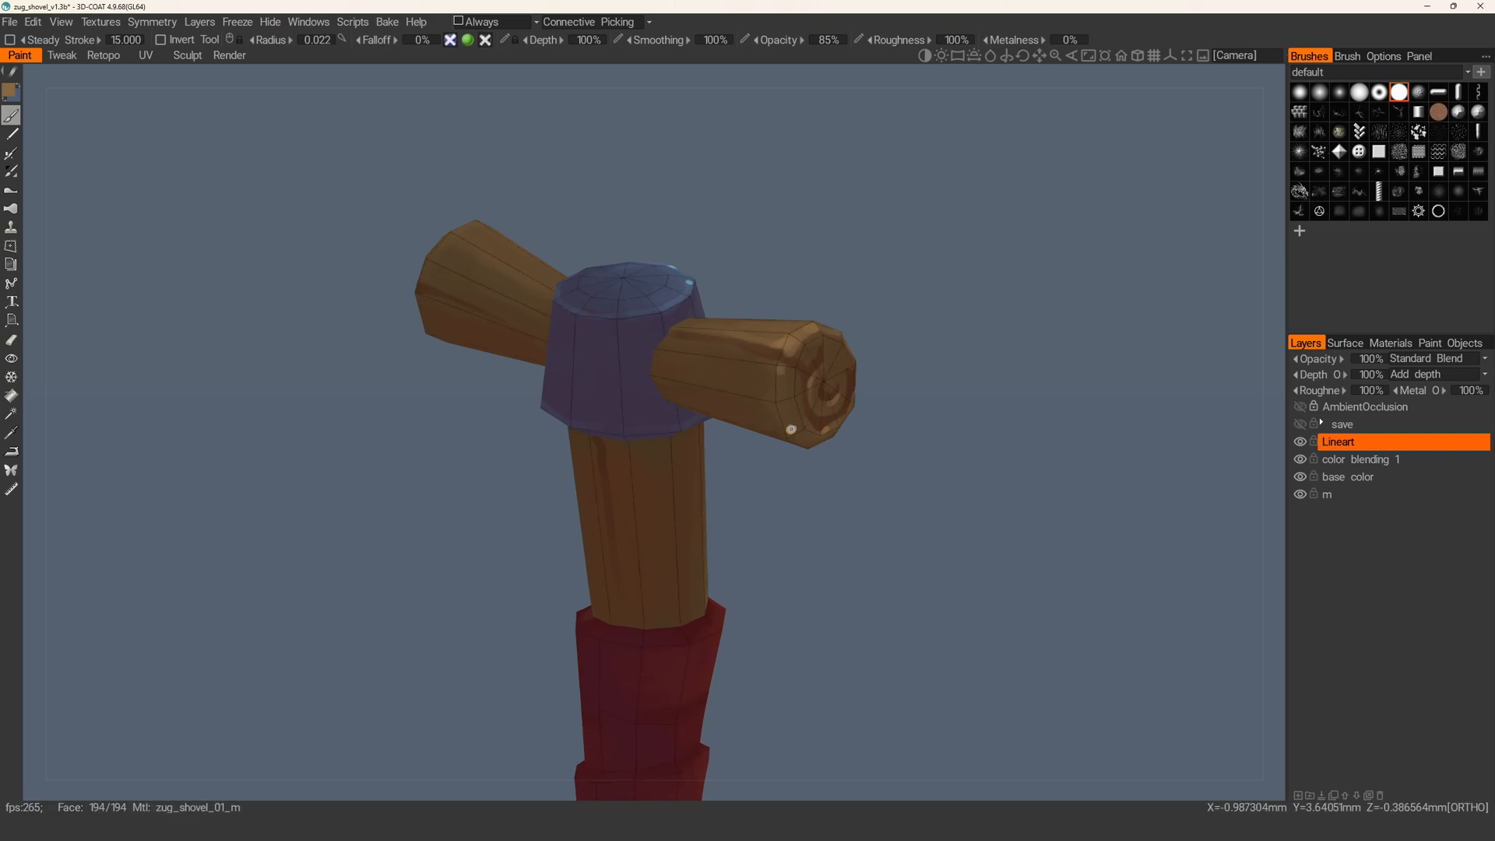
left_click_drag(785, 393, 661, 413, "alt")
right_click_drag(661, 413, 801, 367, "alt")
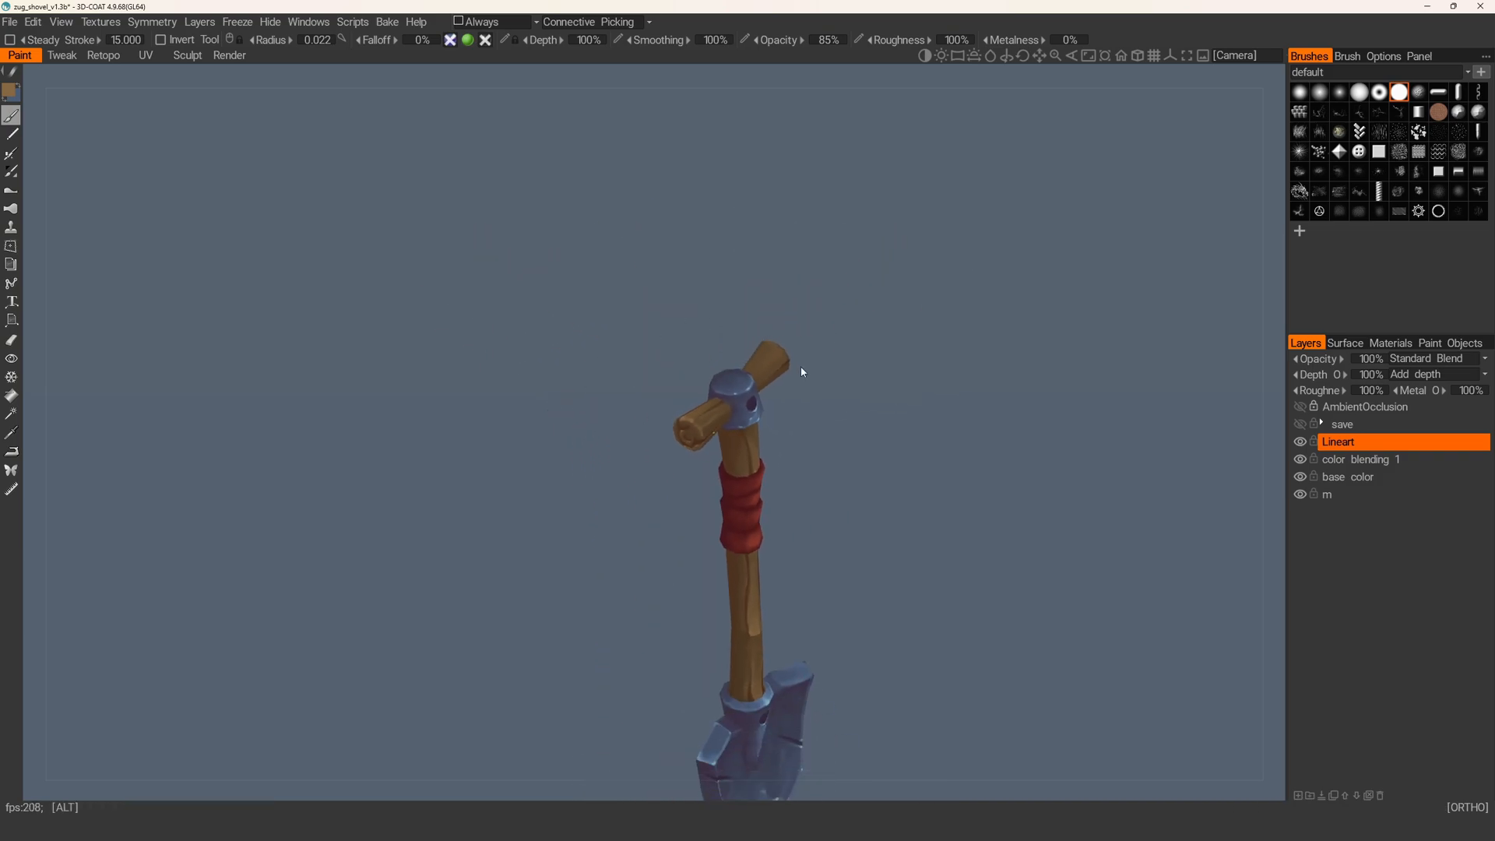
- Paint light brown highlights along the front and upper rim edges of the right crossbar grip, finishing at a brush radius of 0.018
left_click_drag(801, 366, 572, 402, "alt")
right_click_drag(572, 402, 732, 420, "alt")
left_click_drag(732, 420, 796, 434, "alt")
right_click_drag(796, 433, 838, 448, "alt")
left_click_drag(837, 448, 760, 432, "alt")
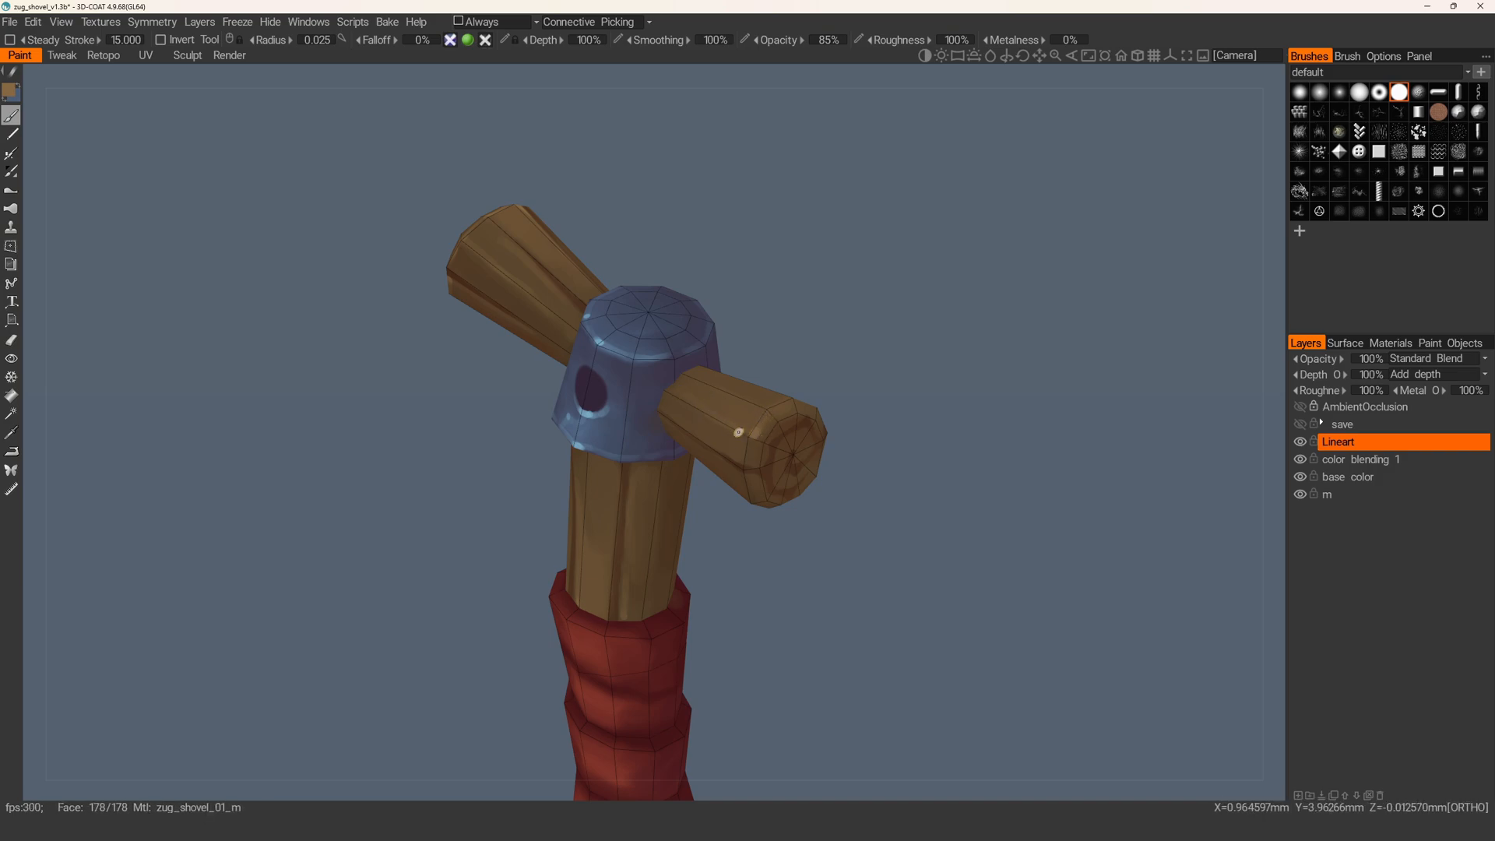
left_click_drag(755, 417, 706, 458, "alt")
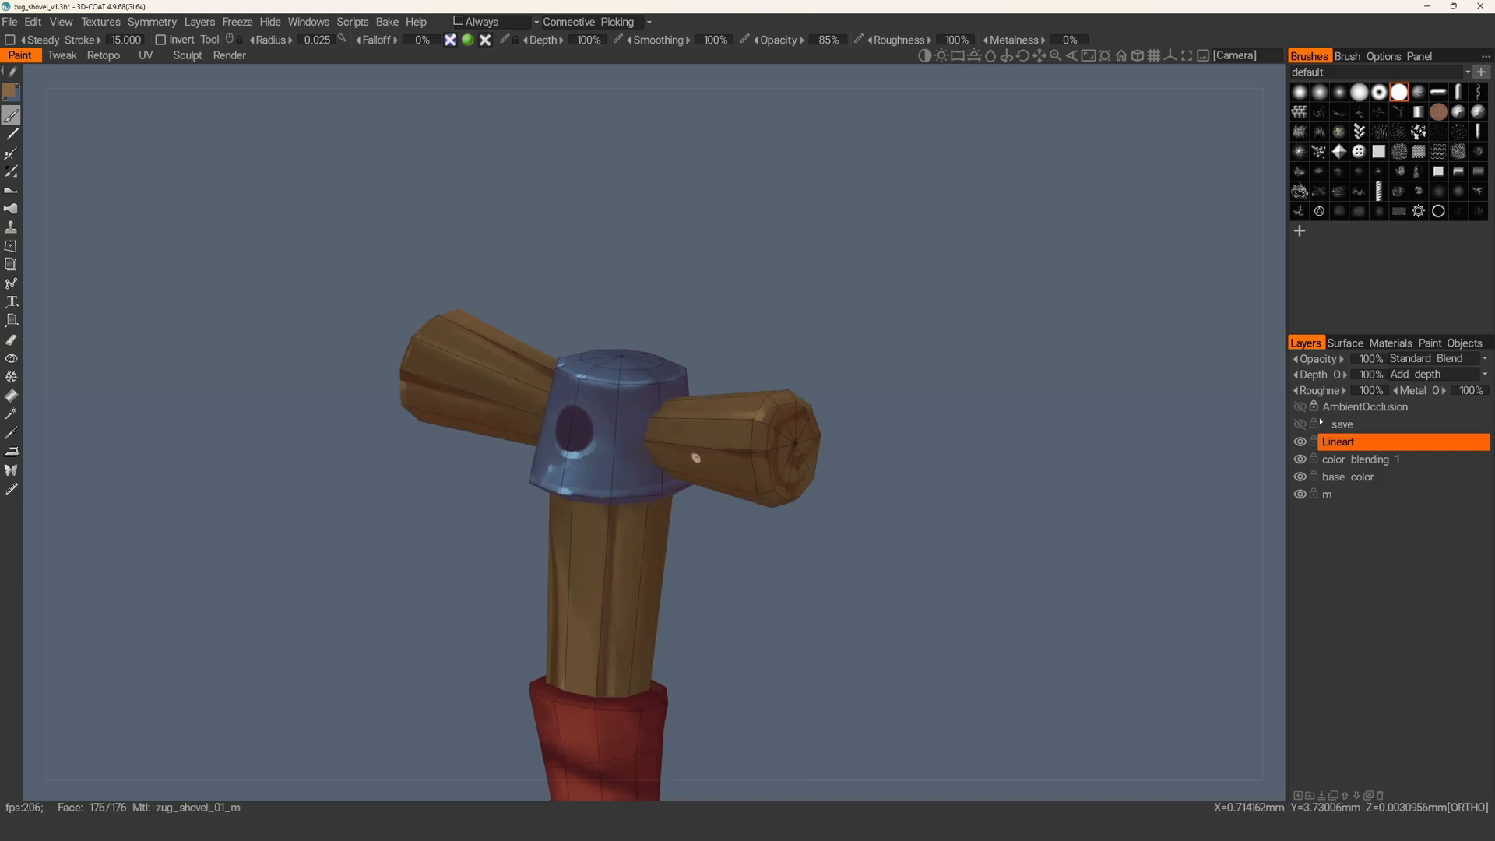
right_click_drag(717, 465, 685, 457)
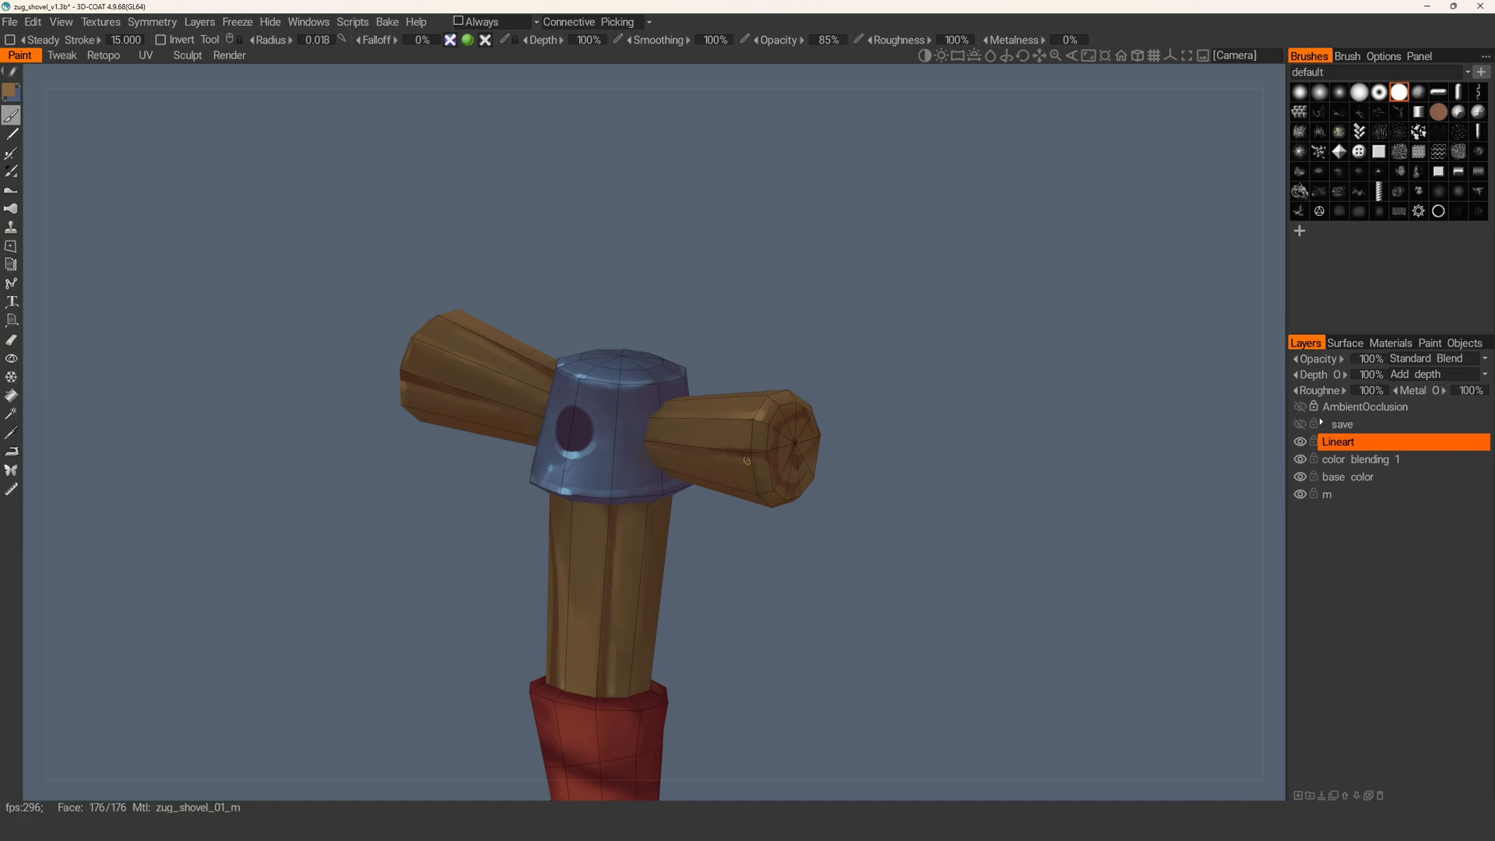
mouse_move(760, 480)
left_mouse_down("alt")
mouse_move(725, 471)
mouse_move(770, 405)
left_mouse_up("alt")
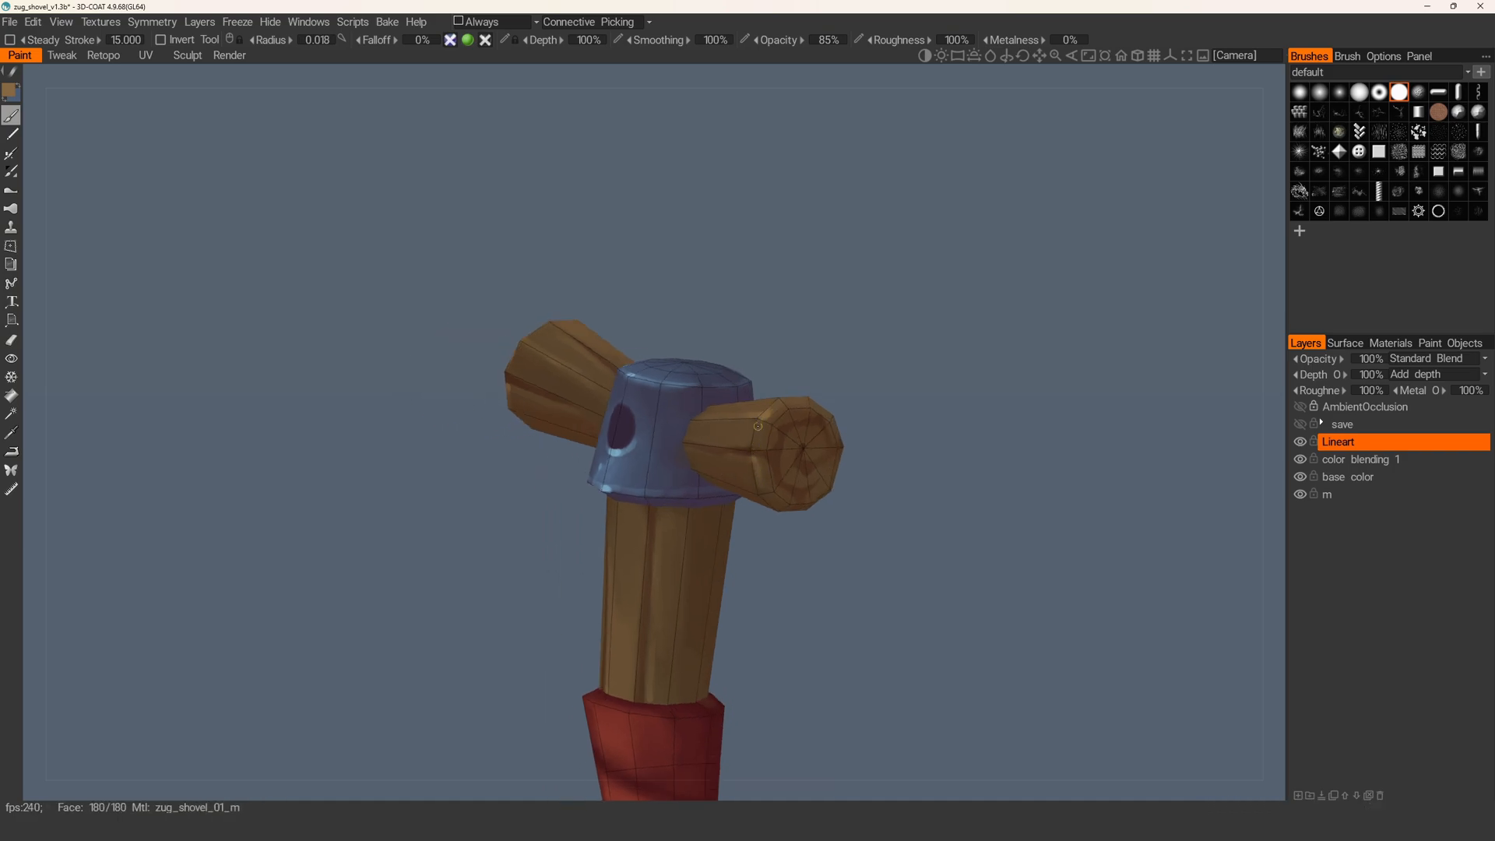
mouse_move(793, 479)
left_mouse_down("alt")
mouse_move(795, 507)
mouse_move(784, 407)
mouse_move(814, 402)
left_mouse_up("alt")
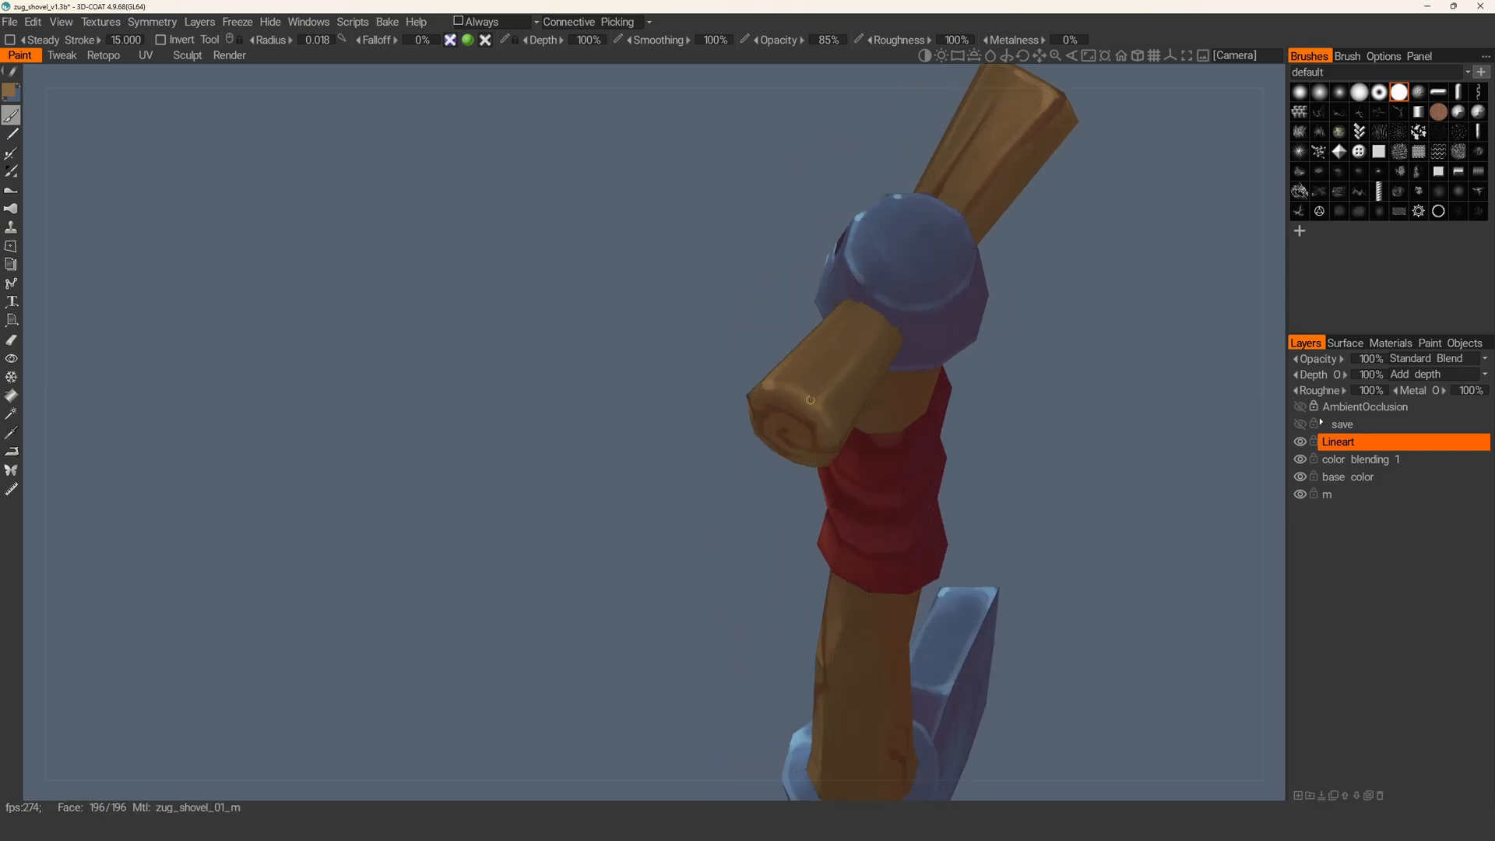
- Highlight the spiral on the right grip's end face and its rear edges at a brush radius of 0.018
left_click_drag(826, 409, 819, 425, "alt")
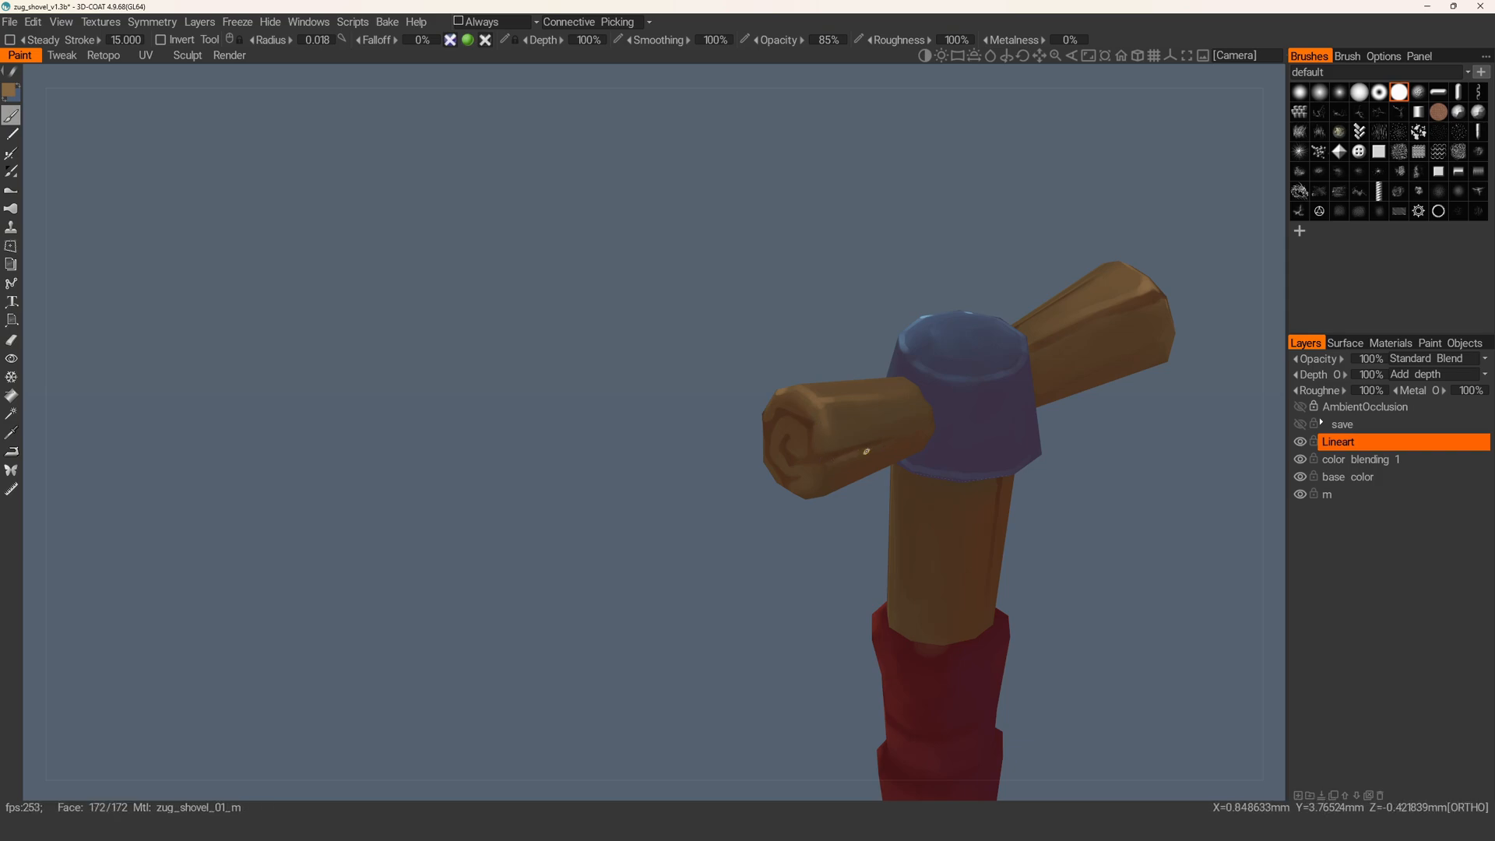
left_click_drag(827, 464, 806, 468, "alt")
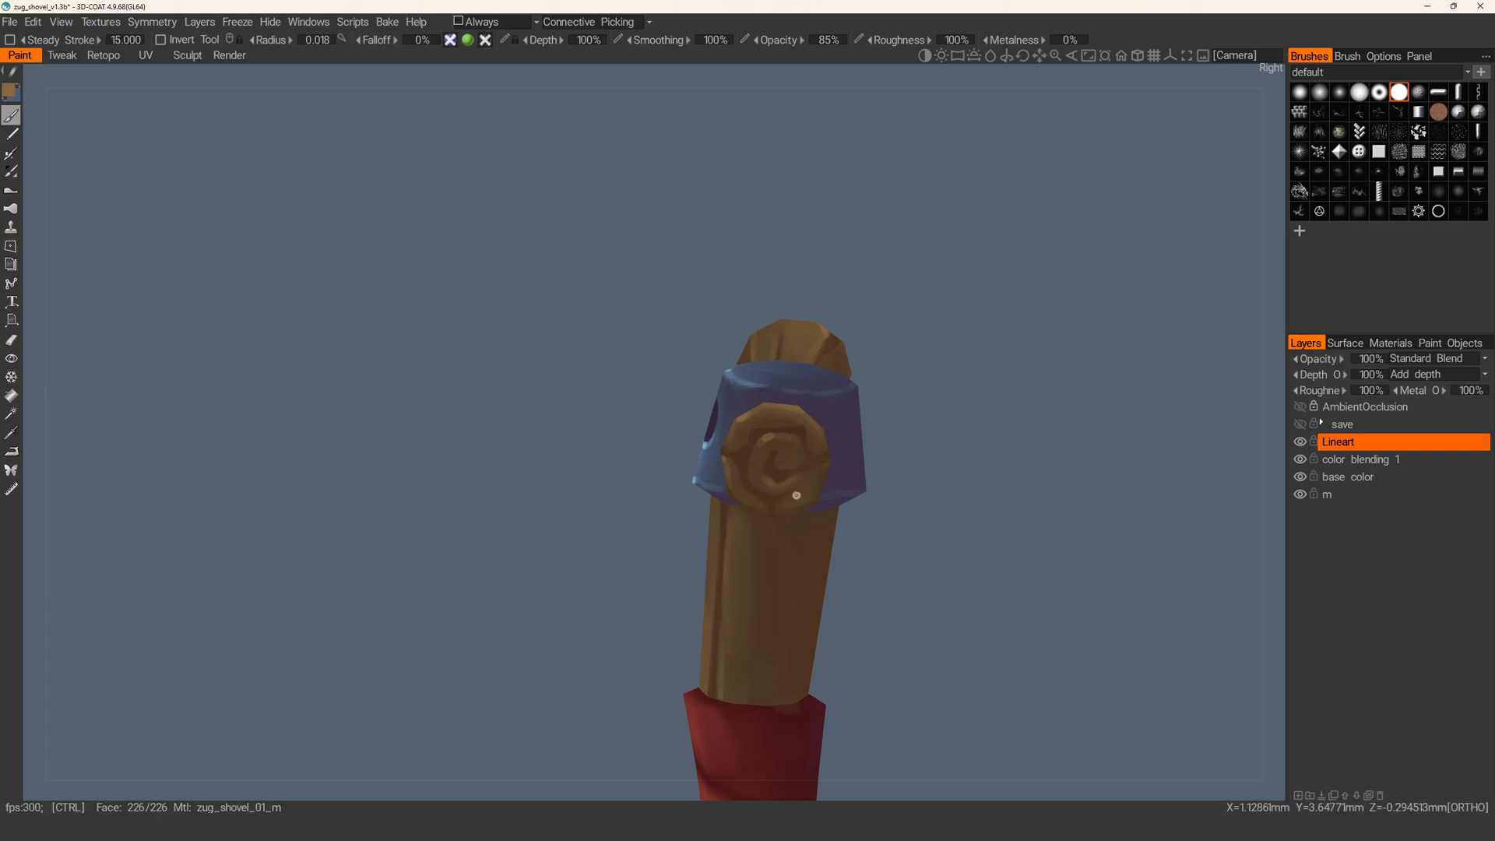
mouse_move(805, 458)
left_mouse_down("alt")
mouse_move(773, 439)
mouse_move(821, 447)
mouse_move(752, 431)
left_mouse_up("alt")
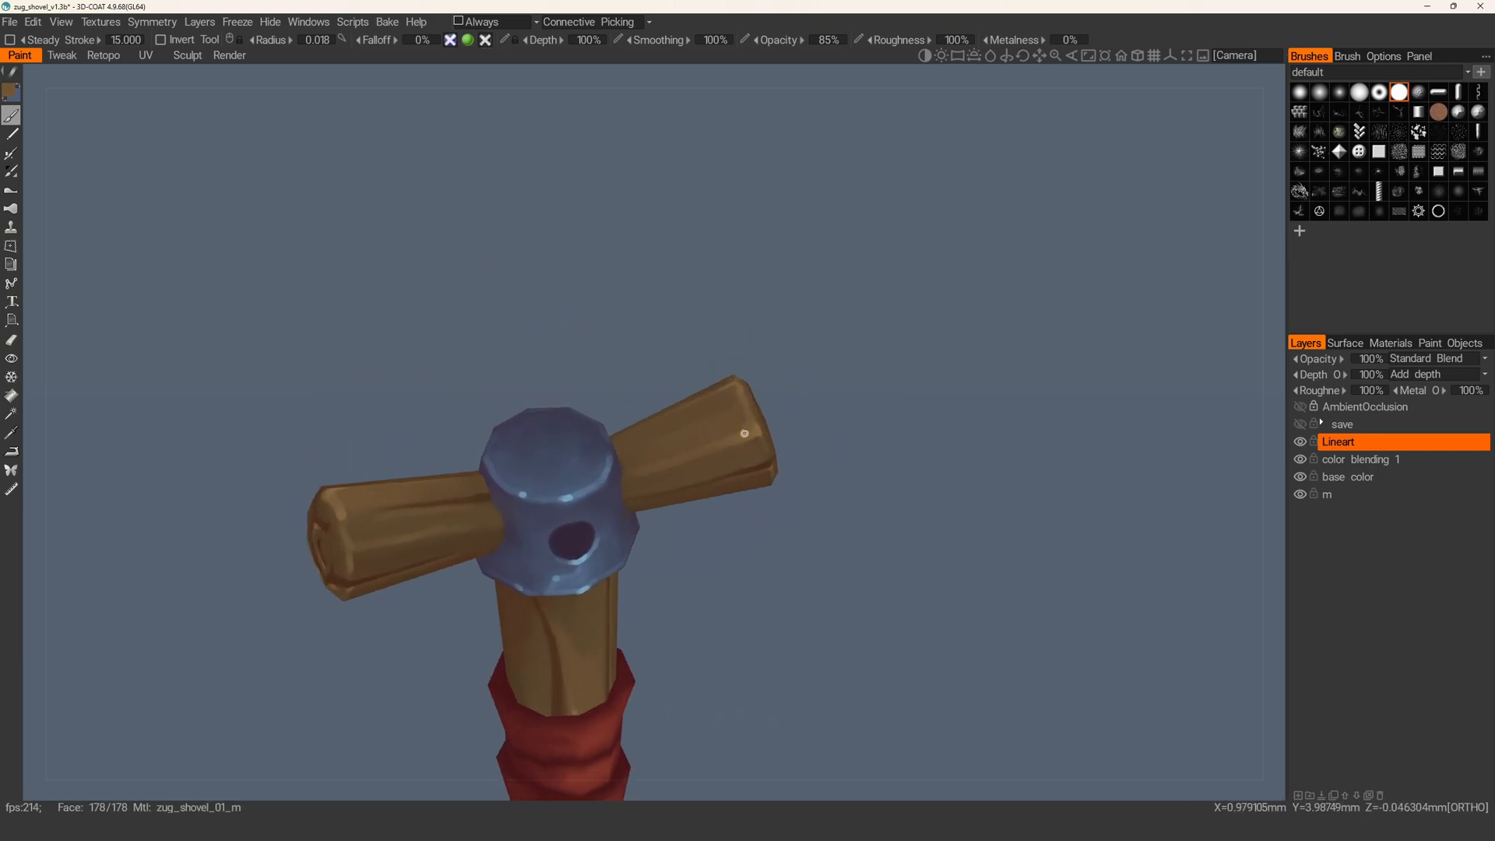
- Blend the highlights into the wood on the front and top facets of the right grip with sampled browns
left_click_drag(752, 429, 705, 418, "alt")
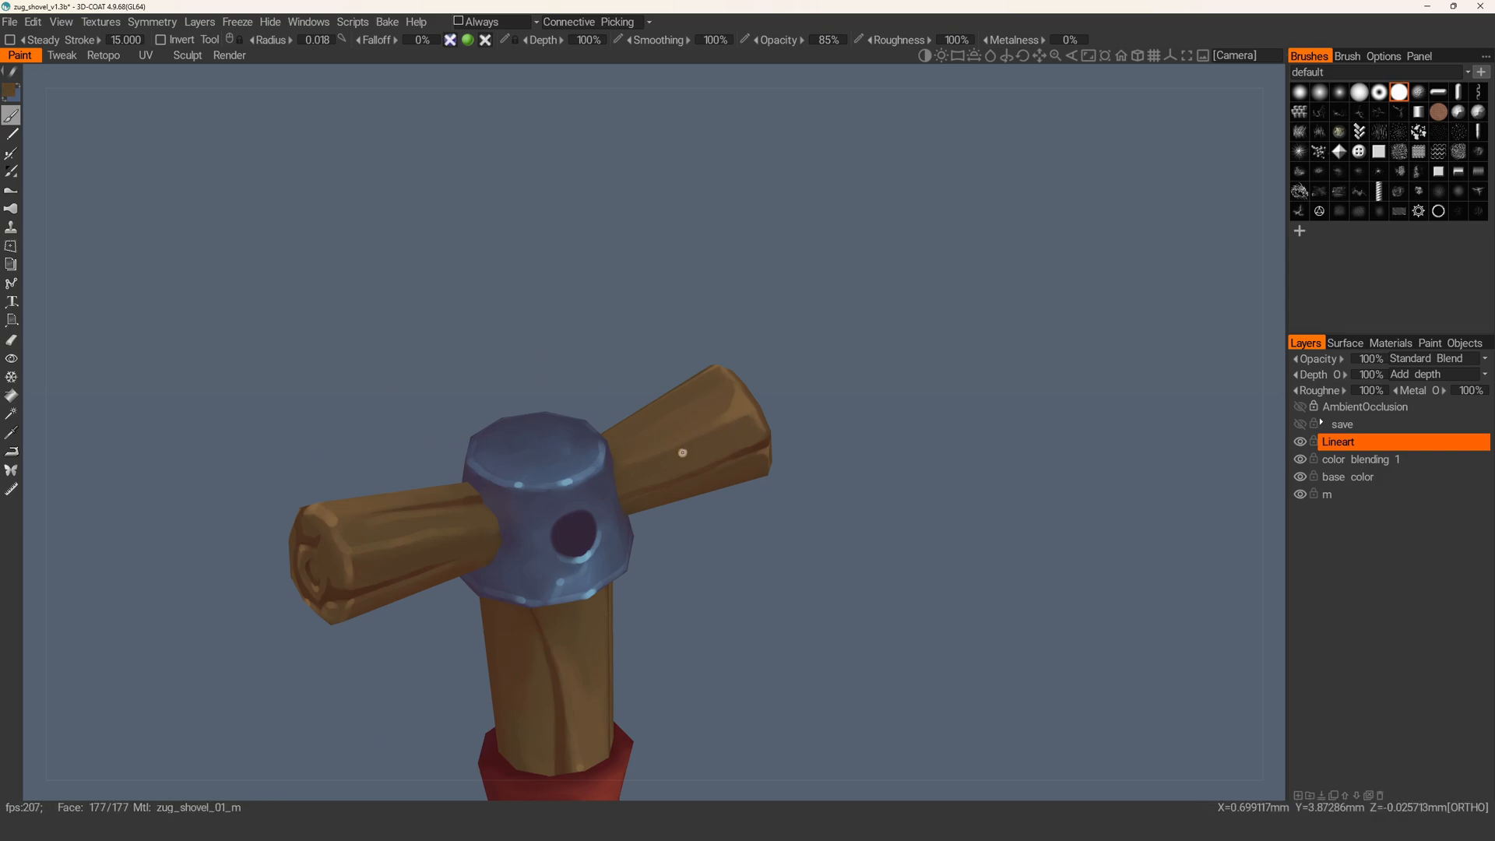
right_click_drag(736, 430, 650, 338, "alt")
left_click_drag(650, 338, 645, 397, "alt")
right_click_drag(644, 397, 685, 504, "alt")
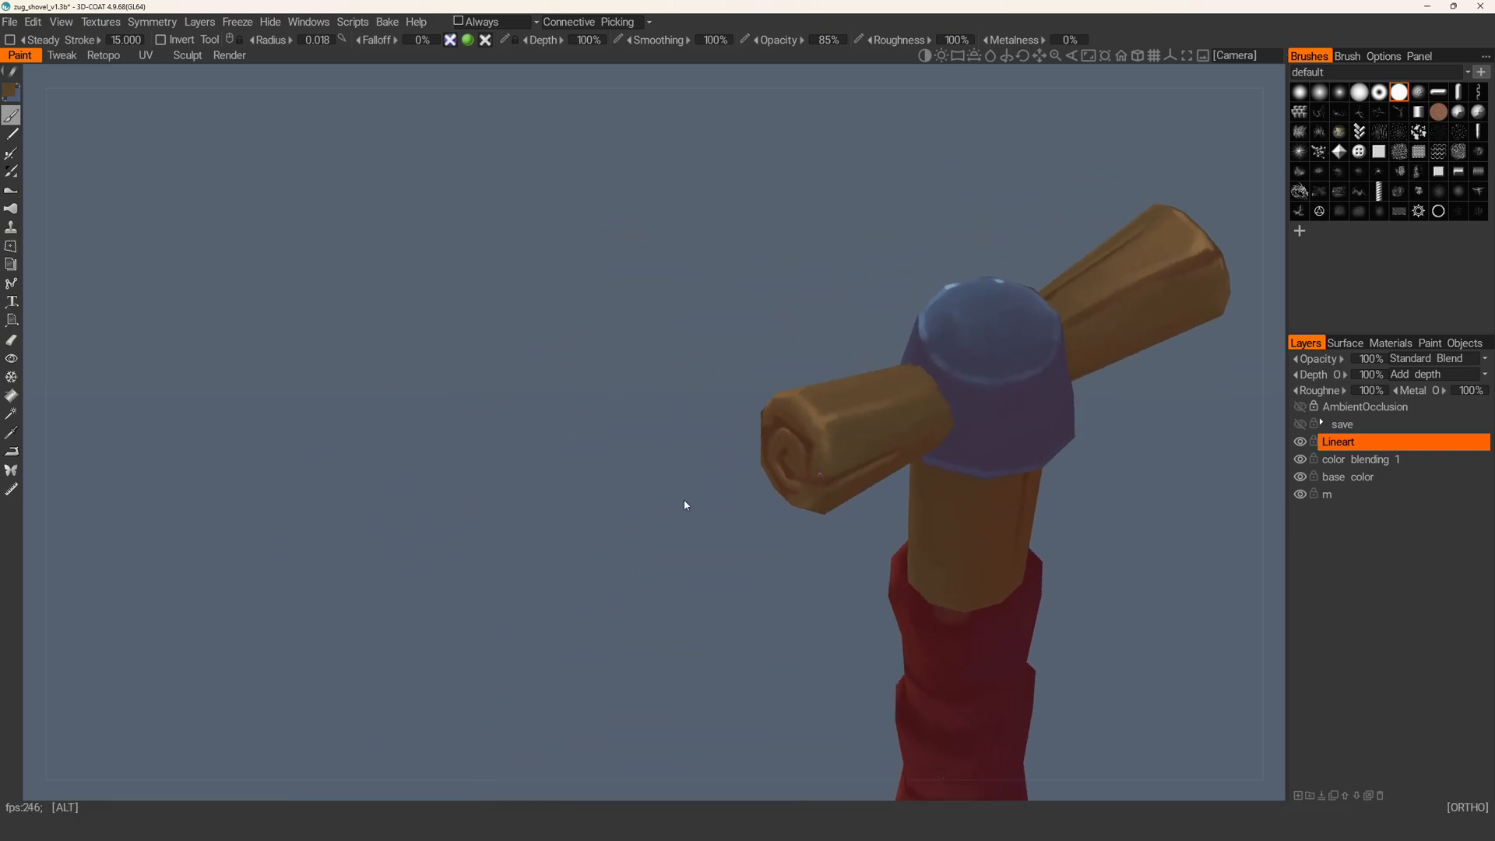
left_click_drag(685, 505, 701, 482, "alt")
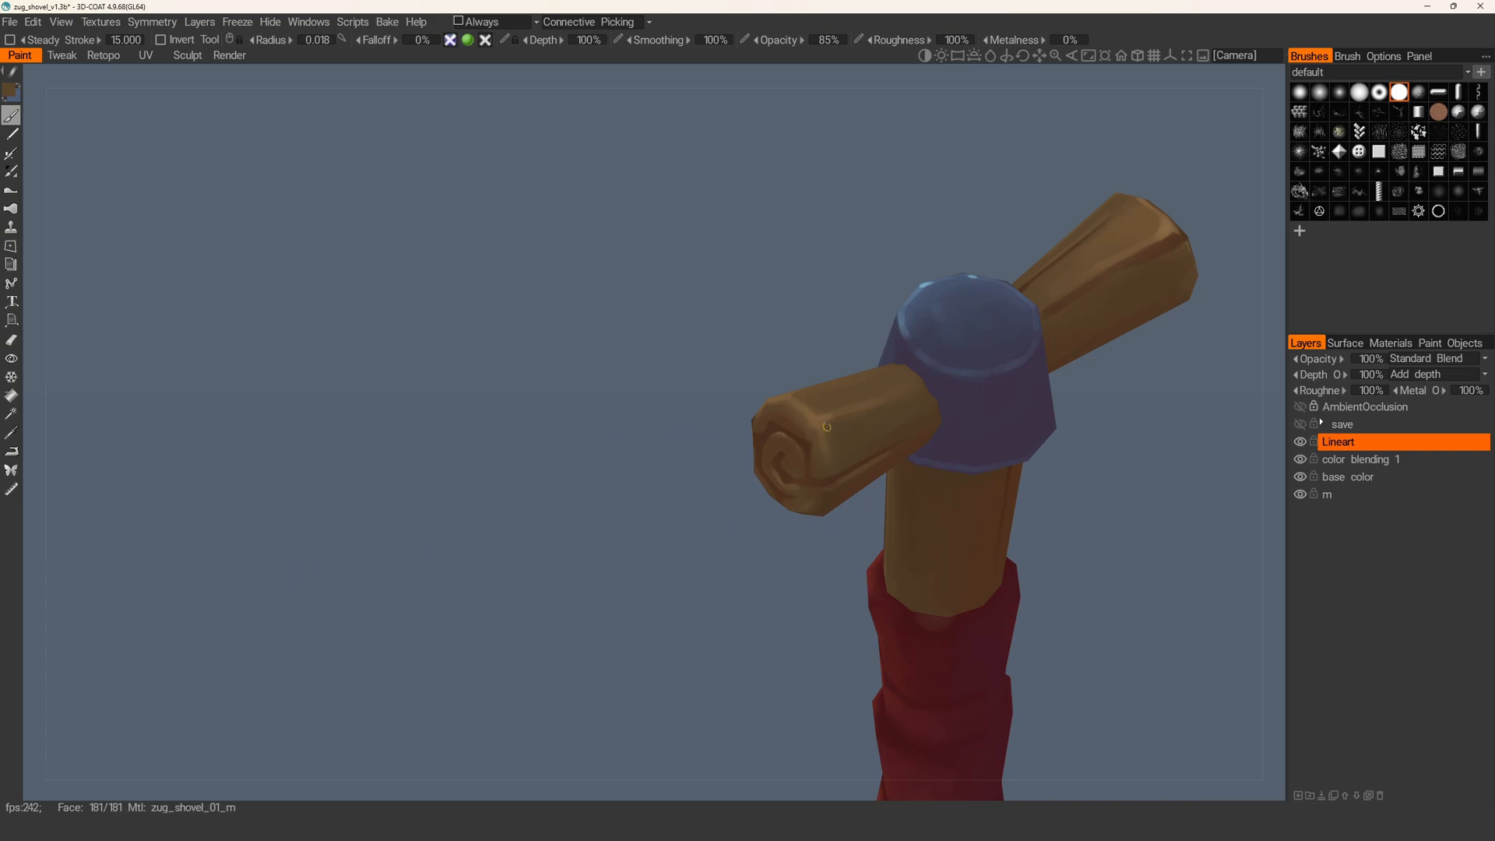
- Soften the wood grain and rim tones on the rear side of the right grip with a sampled darker brown
right_click_drag(801, 417, 727, 362, "alt")
left_click_drag(727, 363, 694, 369, "alt")
right_click_drag(695, 374, 820, 478, "alt")
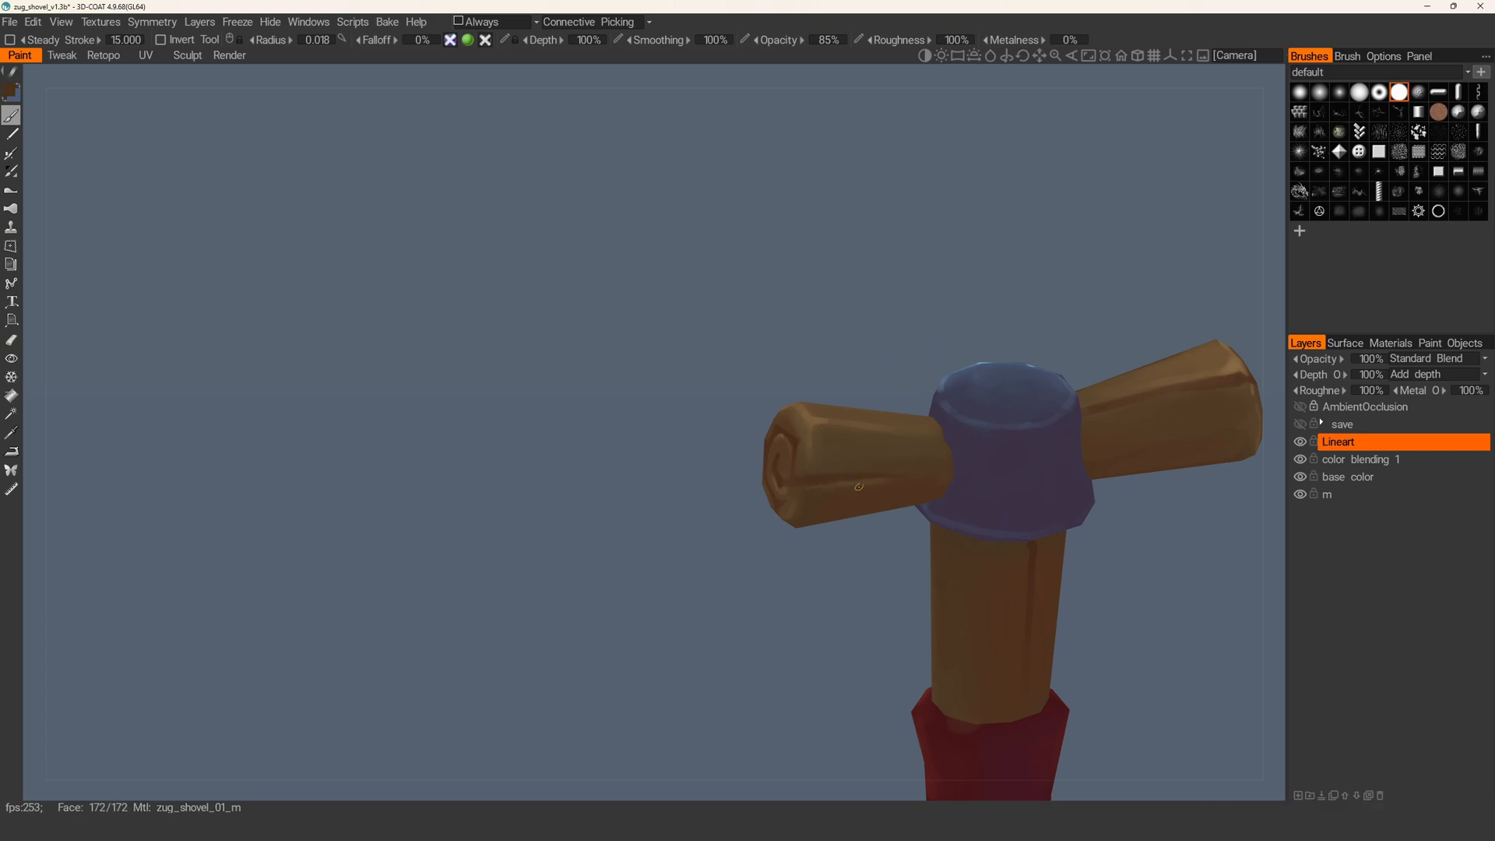
left_click_drag(880, 483, 821, 484, "alt")
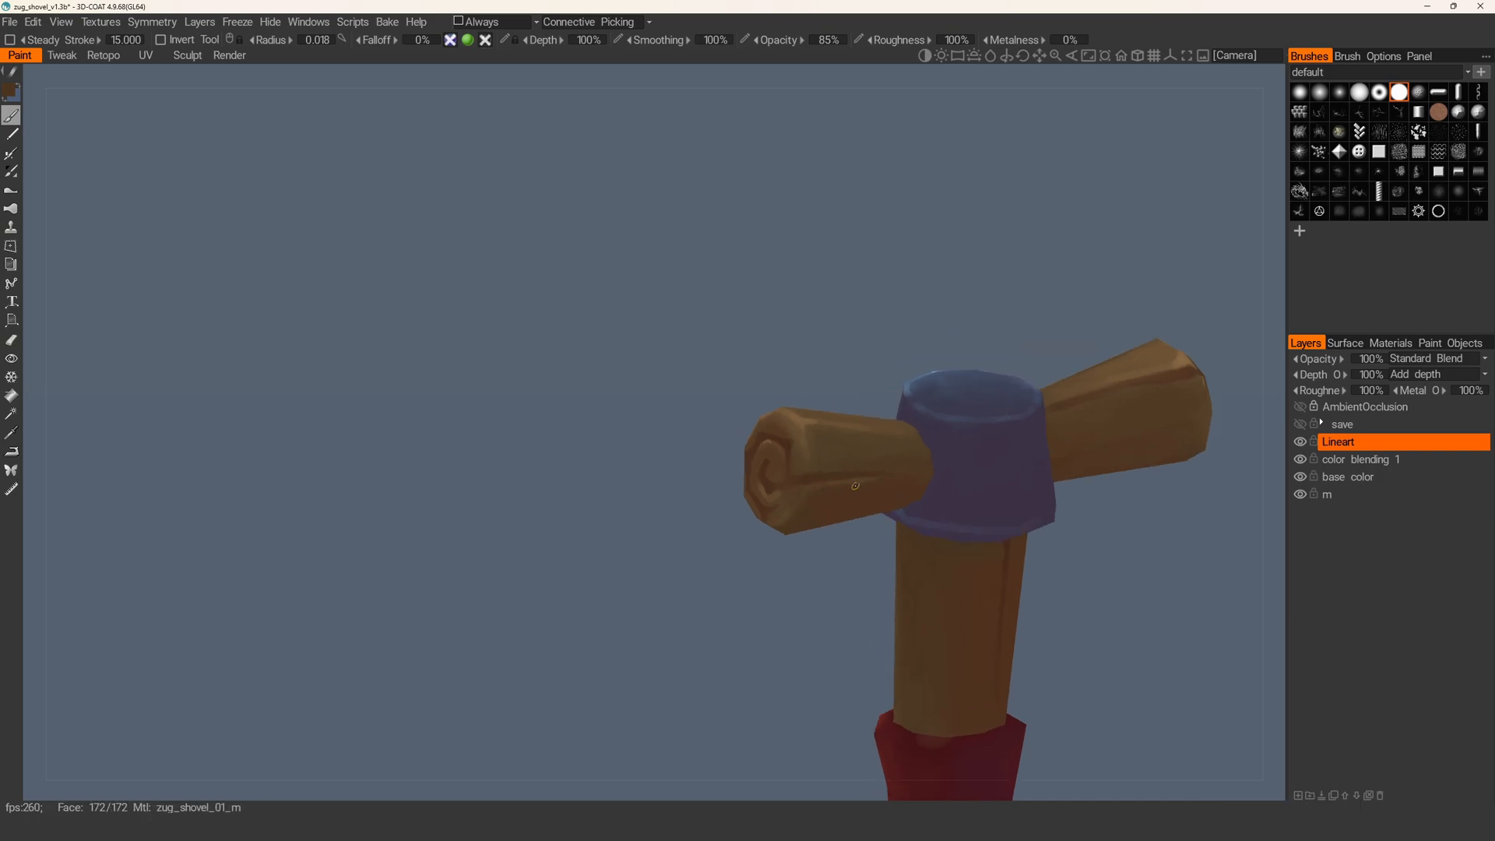
scroll(881, 480, "down", 3)
- Sample an orange-red from the wrap and create a layer named "hl" above Lineart
left_click_drag(881, 480, 717, 460, "alt")
mouse_move(678, 622)
middle_mouse_down("alt")
mouse_move(707, 452)
mouse_move(710, 570)
middle_mouse_up("alt")
right_click_drag(710, 570, 759, 654, "alt")
key("v")
key("ctrl+shift+n")
double_click(1342, 442)
type("hl")
key("Return")
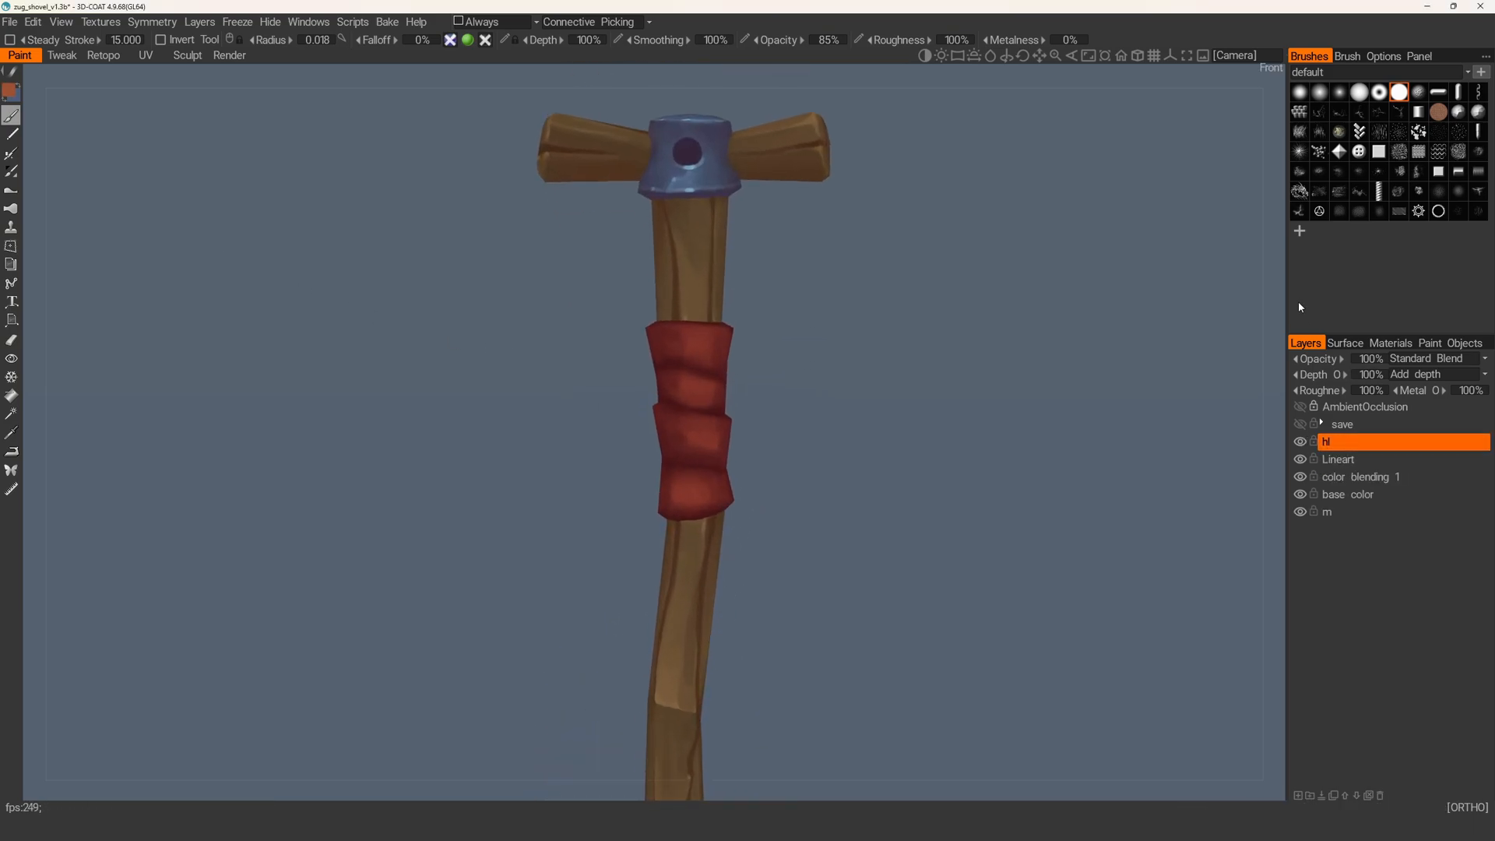
- Try to paint an orange-red highlight on the red wrap with the first soft round brush at a radius of 0.046
left_click(1299, 92)
scroll(732, 465, "down", 2)
scroll(732, 465, "up", 3)
left_click_drag(732, 465, 694, 517, "alt")
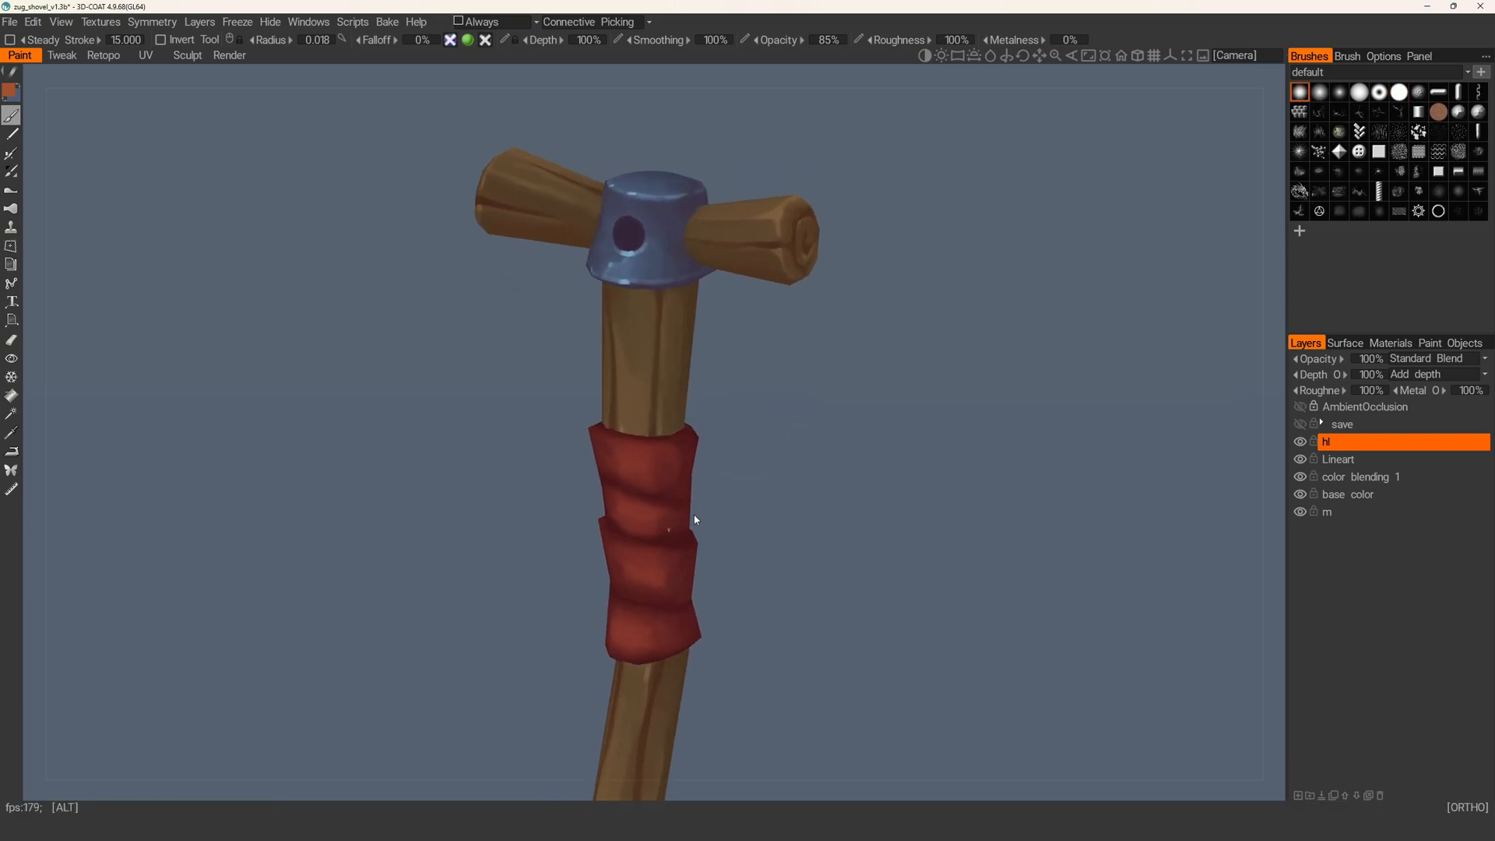
middle_click_drag(694, 517, 676, 533, "alt")
key("w")
key("bracketright")
key("bracketright")
key("bracketright")
key("bracketright")
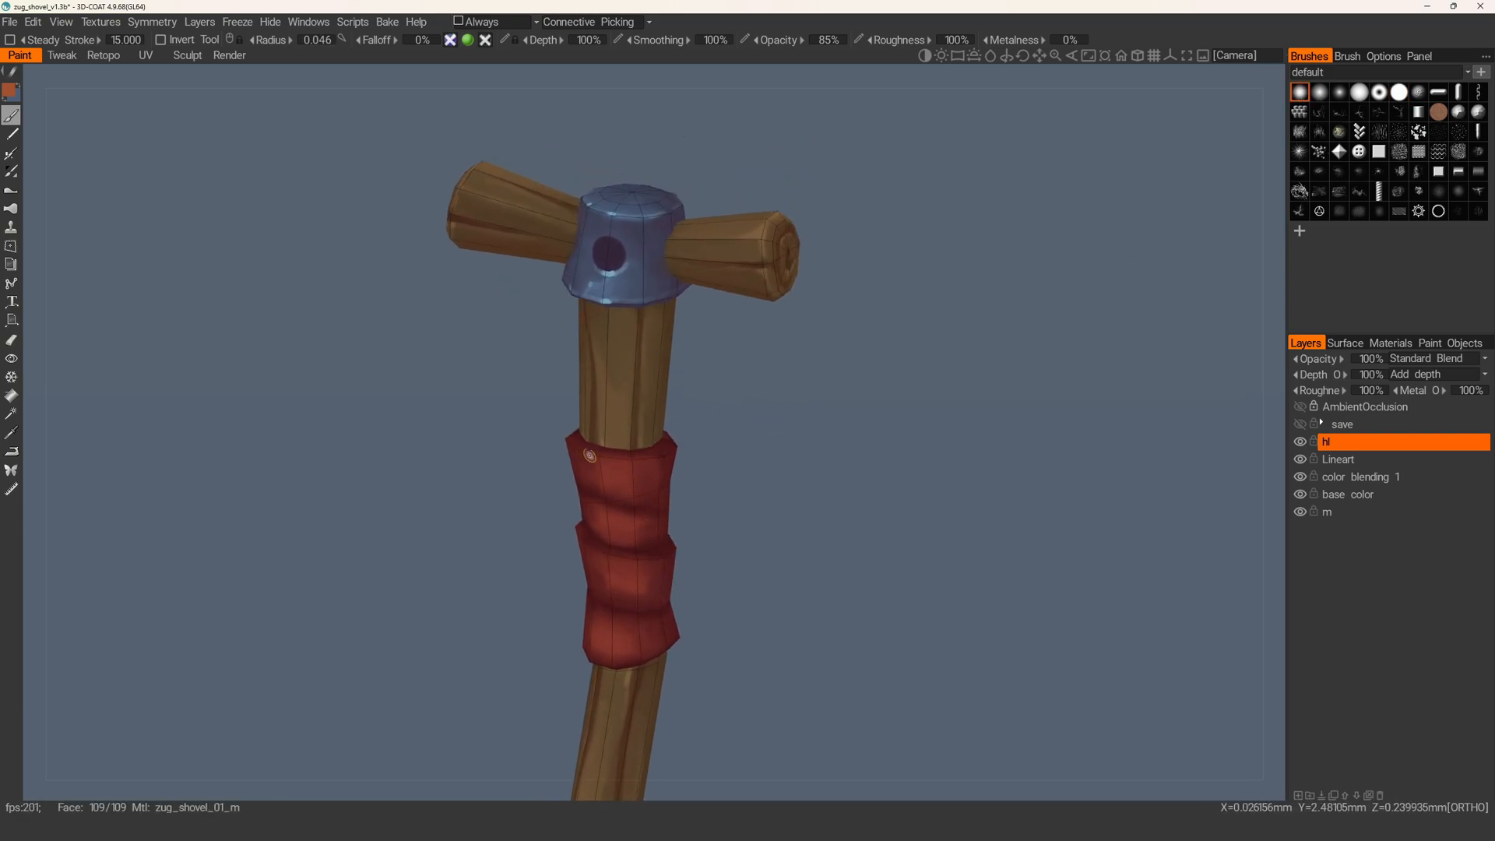
left_click_drag(640, 489, 665, 533, "alt")
middle_click_drag(665, 533, 695, 449, "alt")
scroll(658, 433, "up", 1)
left_click_drag(627, 437, 668, 441)
key("ctrl+z")
key("ctrl+z")
- Paint an orange-red highlight on the second fold of the red wrap with the second soft round brush preset
left_click(1319, 92)
key("w")
scroll(666, 441, "down", 2)
scroll(666, 441, "up", 1)
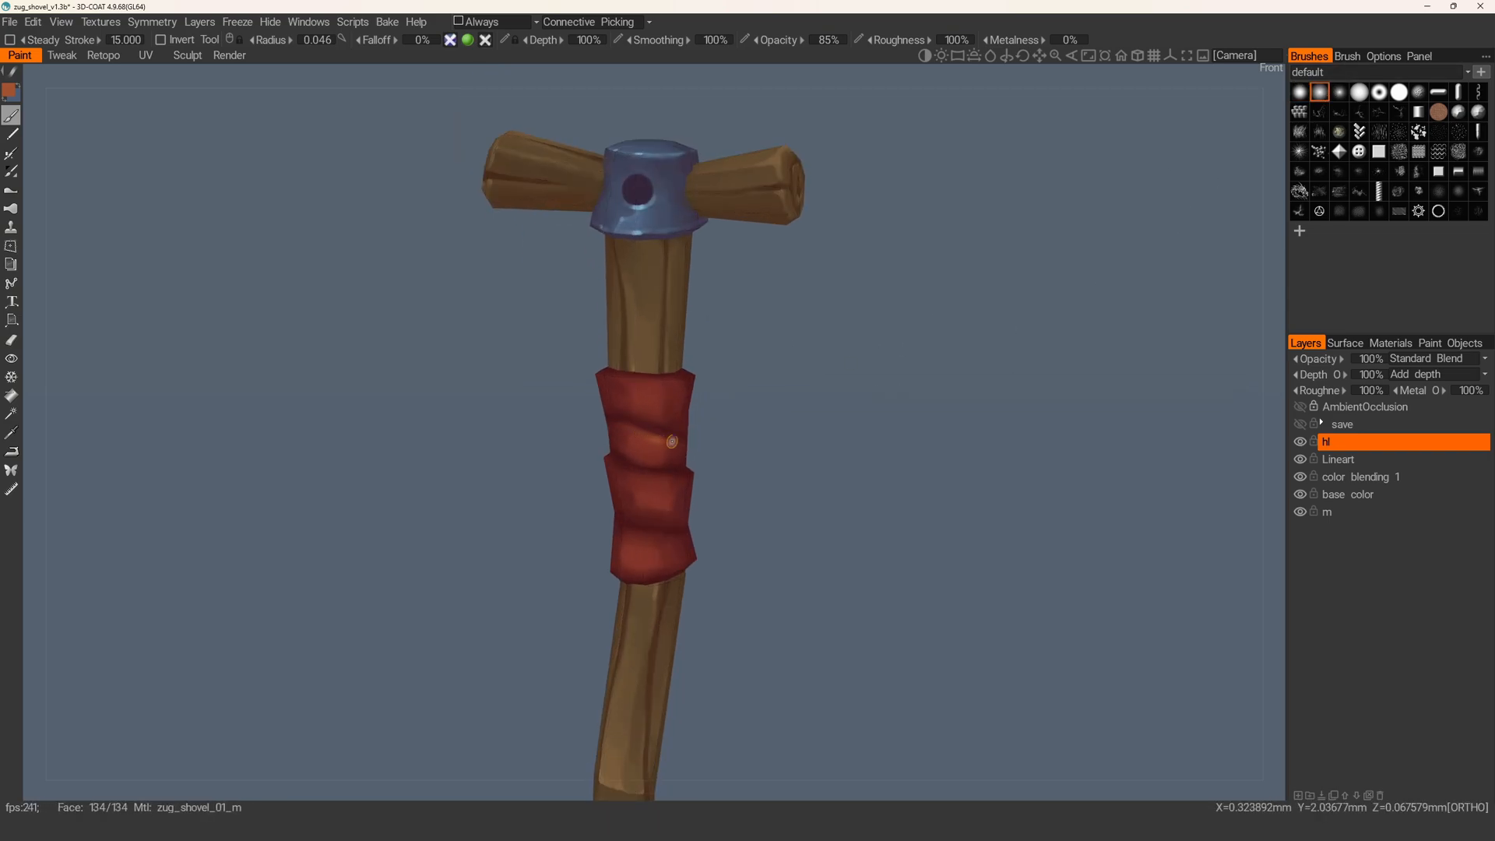
key("bracketright")
key("bracketright")
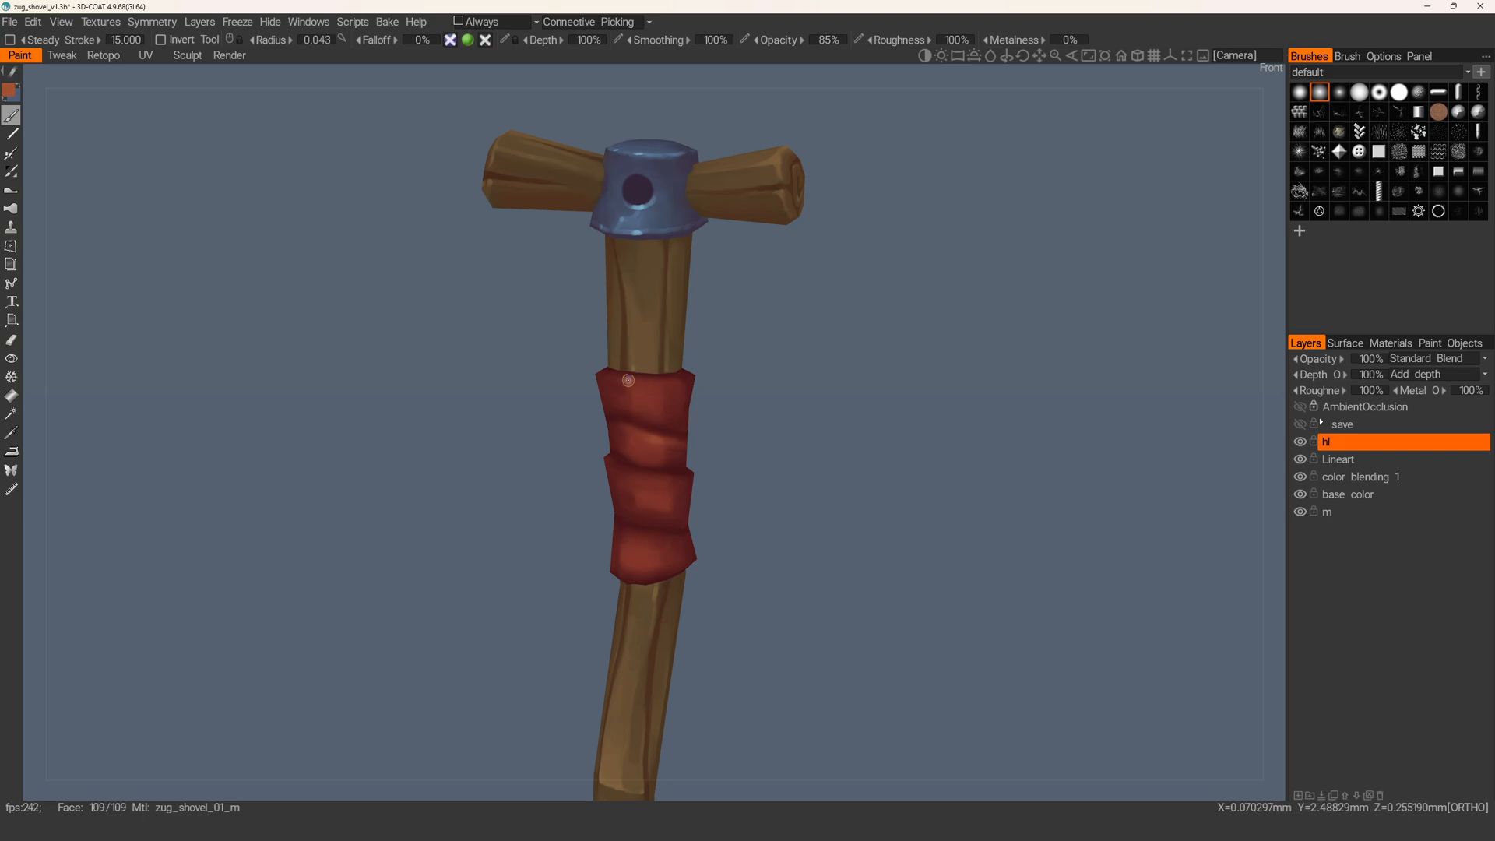
- Add orange-red highlights to the wrap's top and lower folds, adjusting the brush radius to 0.053
key("bracketleft")
key("bracketright")
key("bracketright")
key("bracketright")
mouse_move(645, 472)
right_mouse_down("alt")
mouse_move(639, 441)
mouse_move(648, 467)
right_mouse_up("alt")
key("bracketleft")
key("bracketleft")
key("bracketleft")
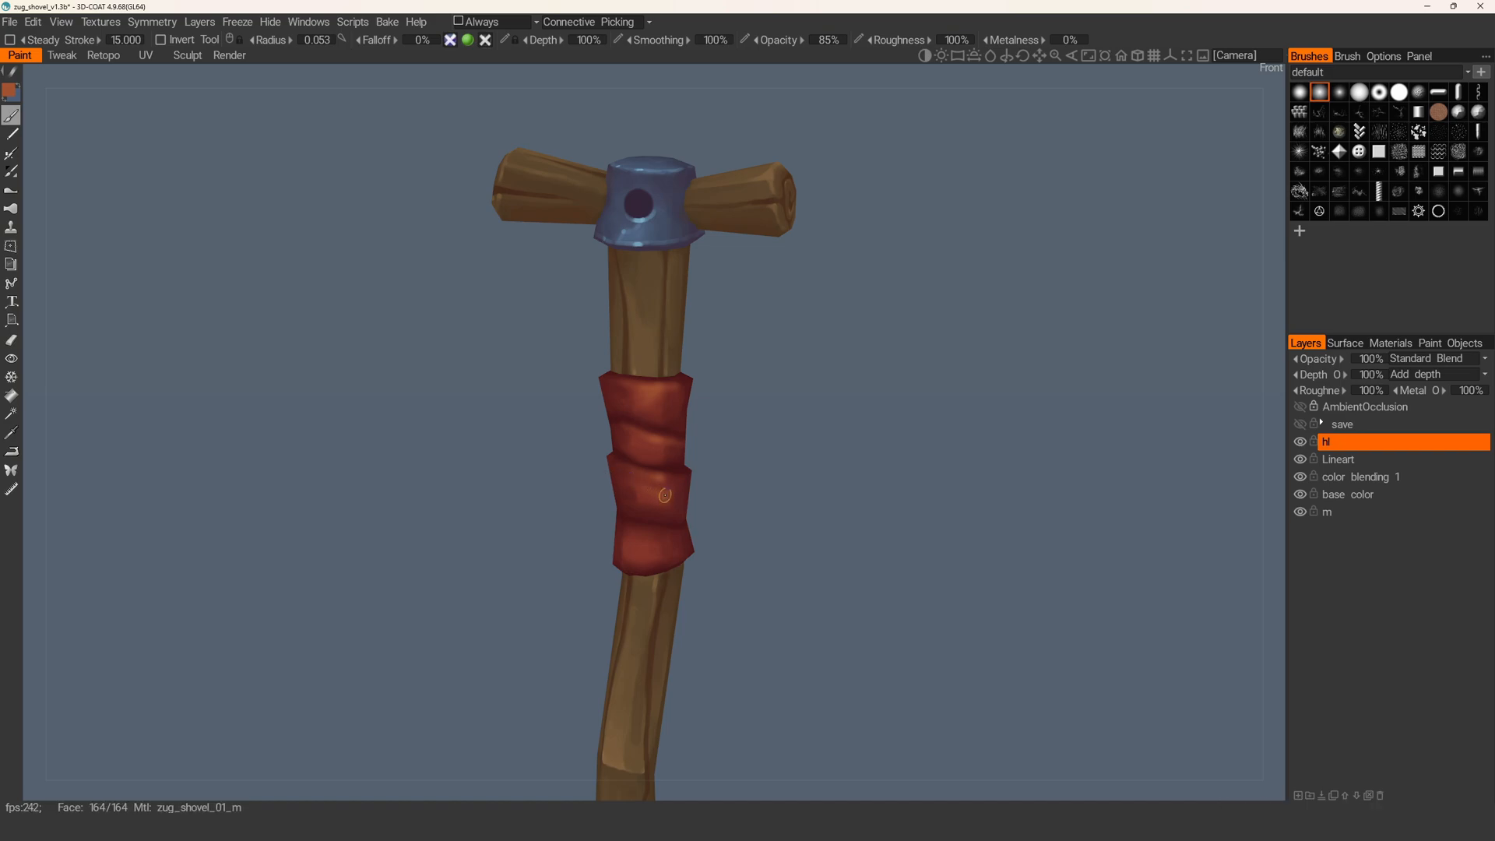
mouse_move(675, 515)
right_mouse_down("alt")
mouse_move(623, 377)
mouse_move(664, 503)
right_mouse_up("alt")
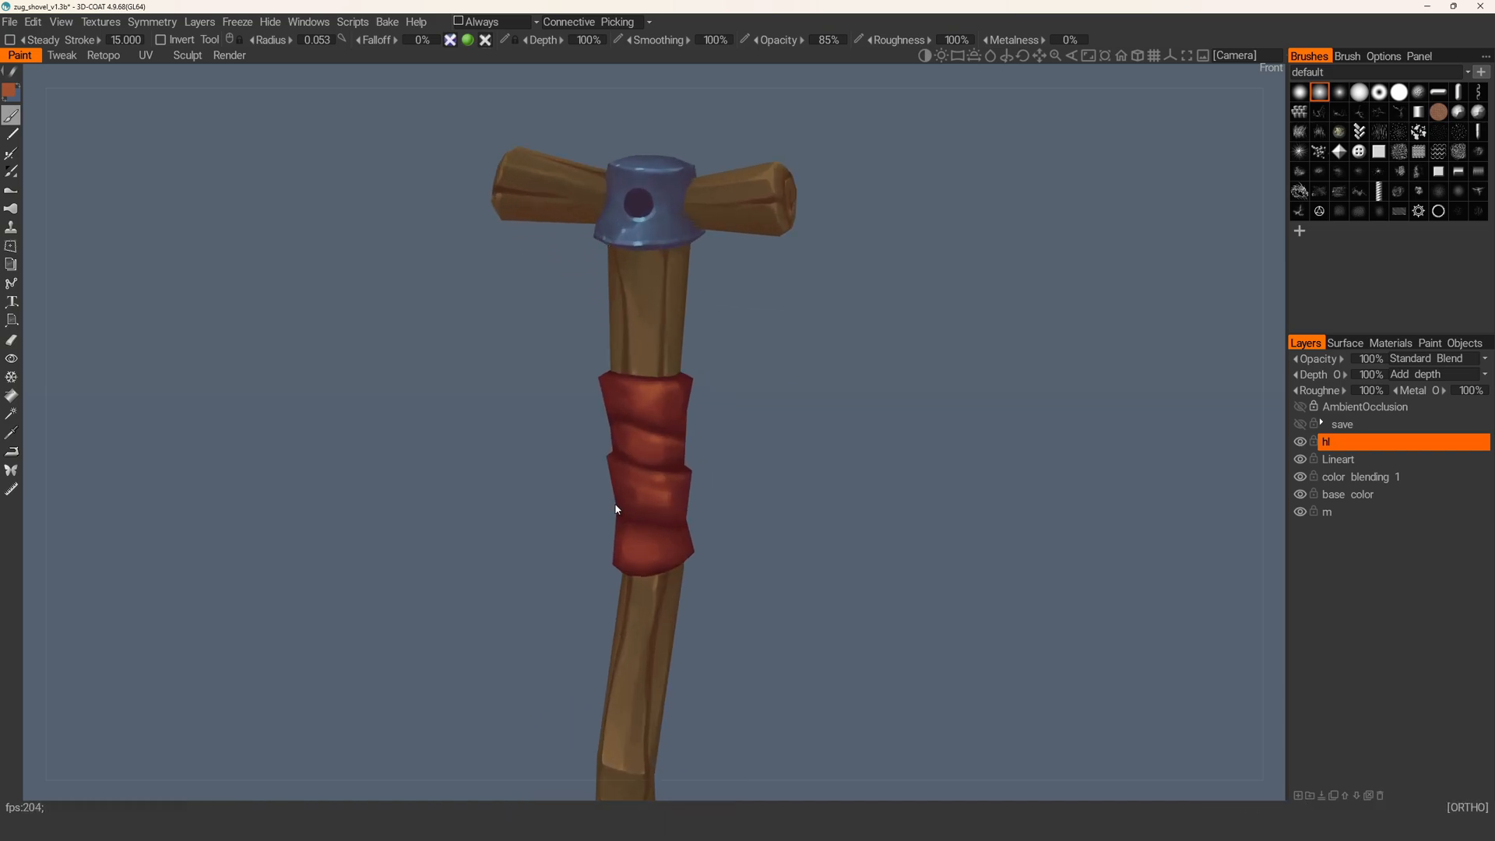
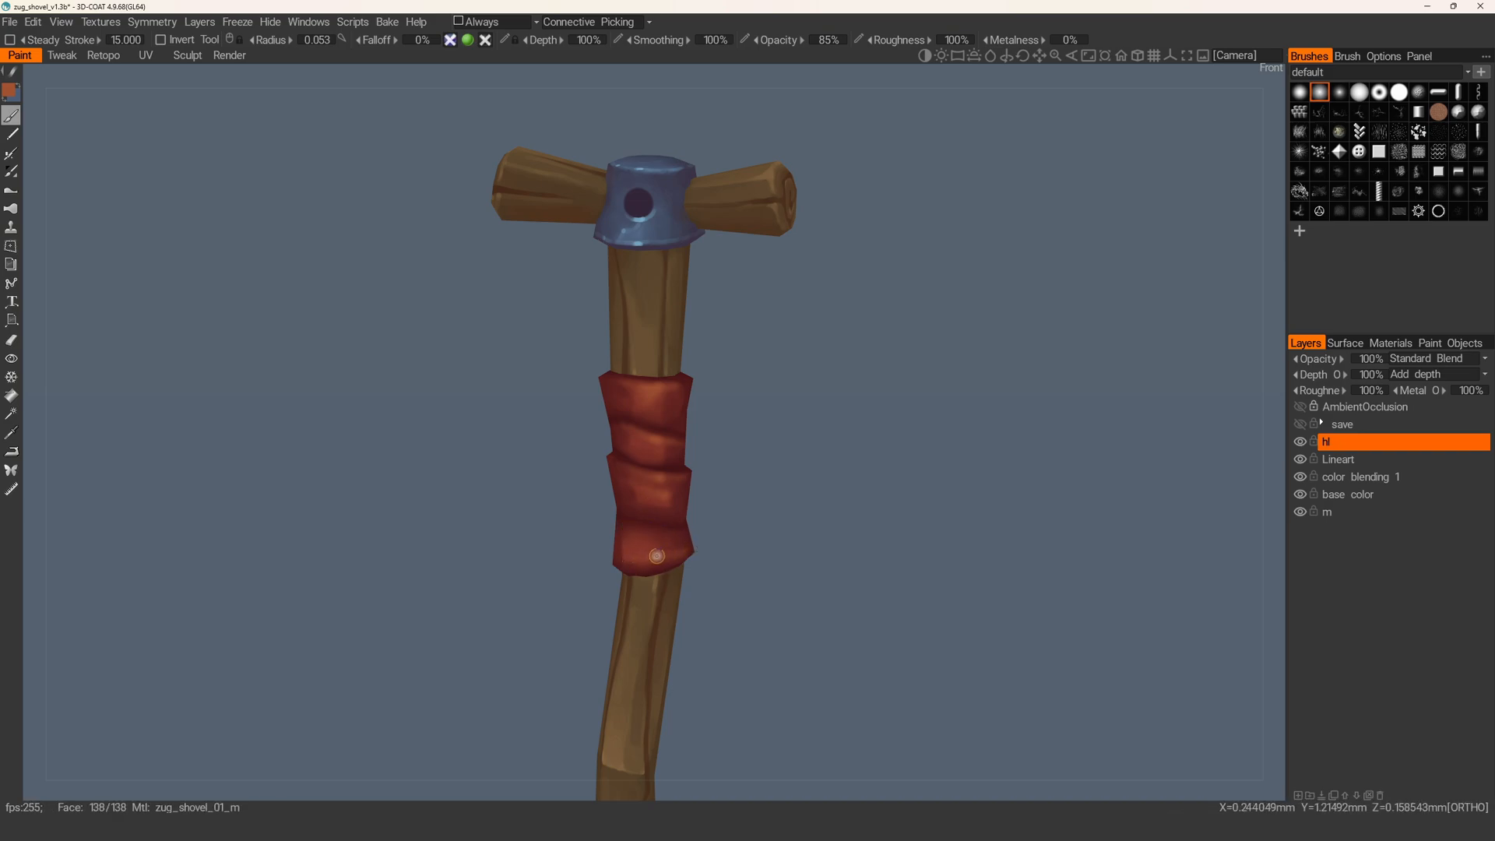
- Blend the orange-red highlights into the wrap's folds with sampled reds at a brush radius of 0.053
left_click_drag(621, 564, 661, 551, "alt")
key("v")
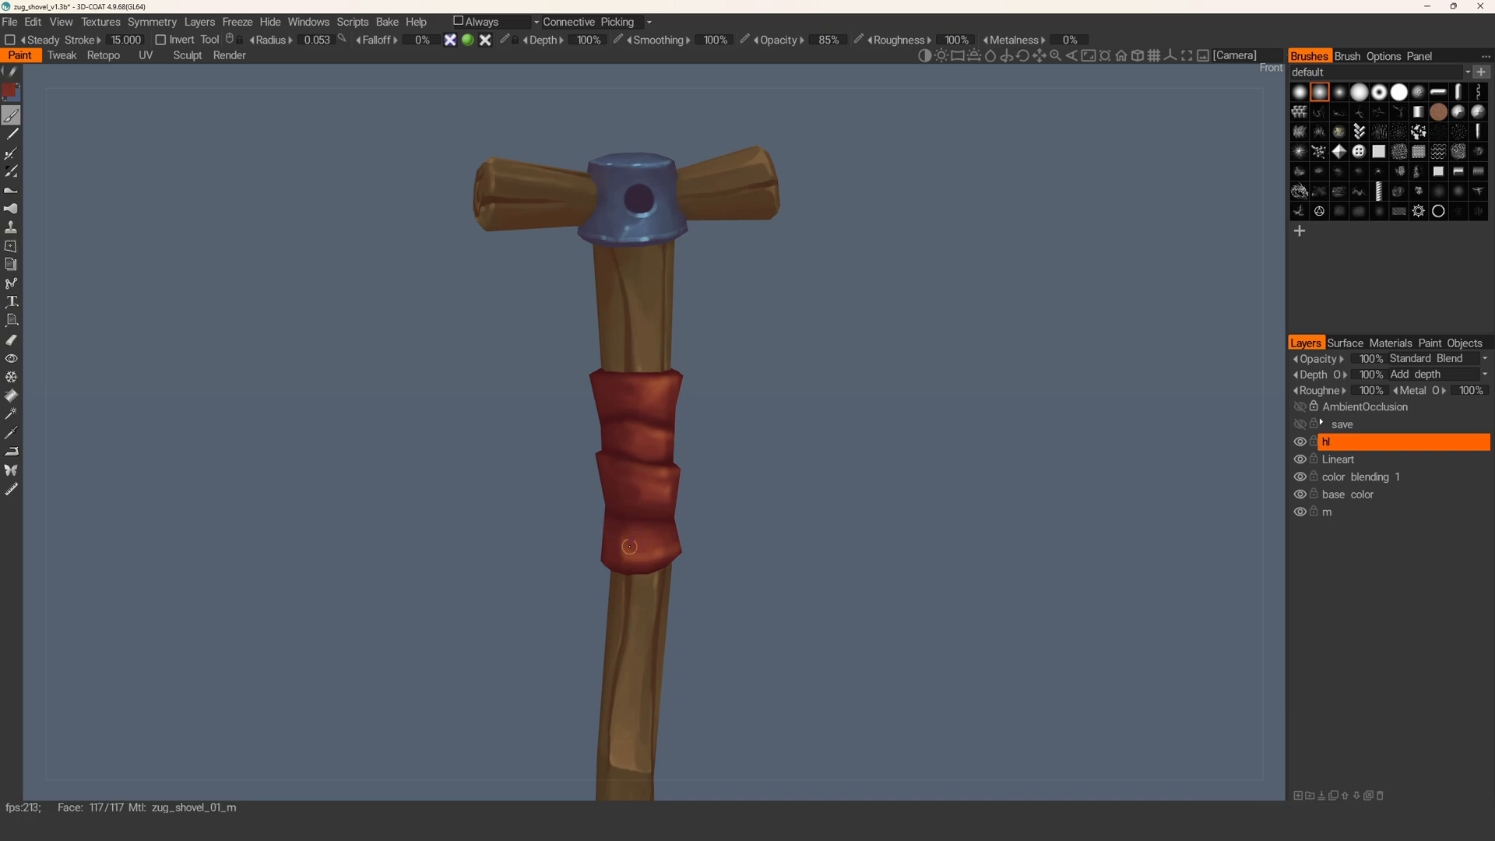
mouse_move(650, 540)
right_mouse_down("alt")
mouse_move(577, 451)
mouse_move(671, 493)
right_mouse_up("alt")
key("v")
key("v")
left_click_drag(652, 490, 653, 485, "alt")
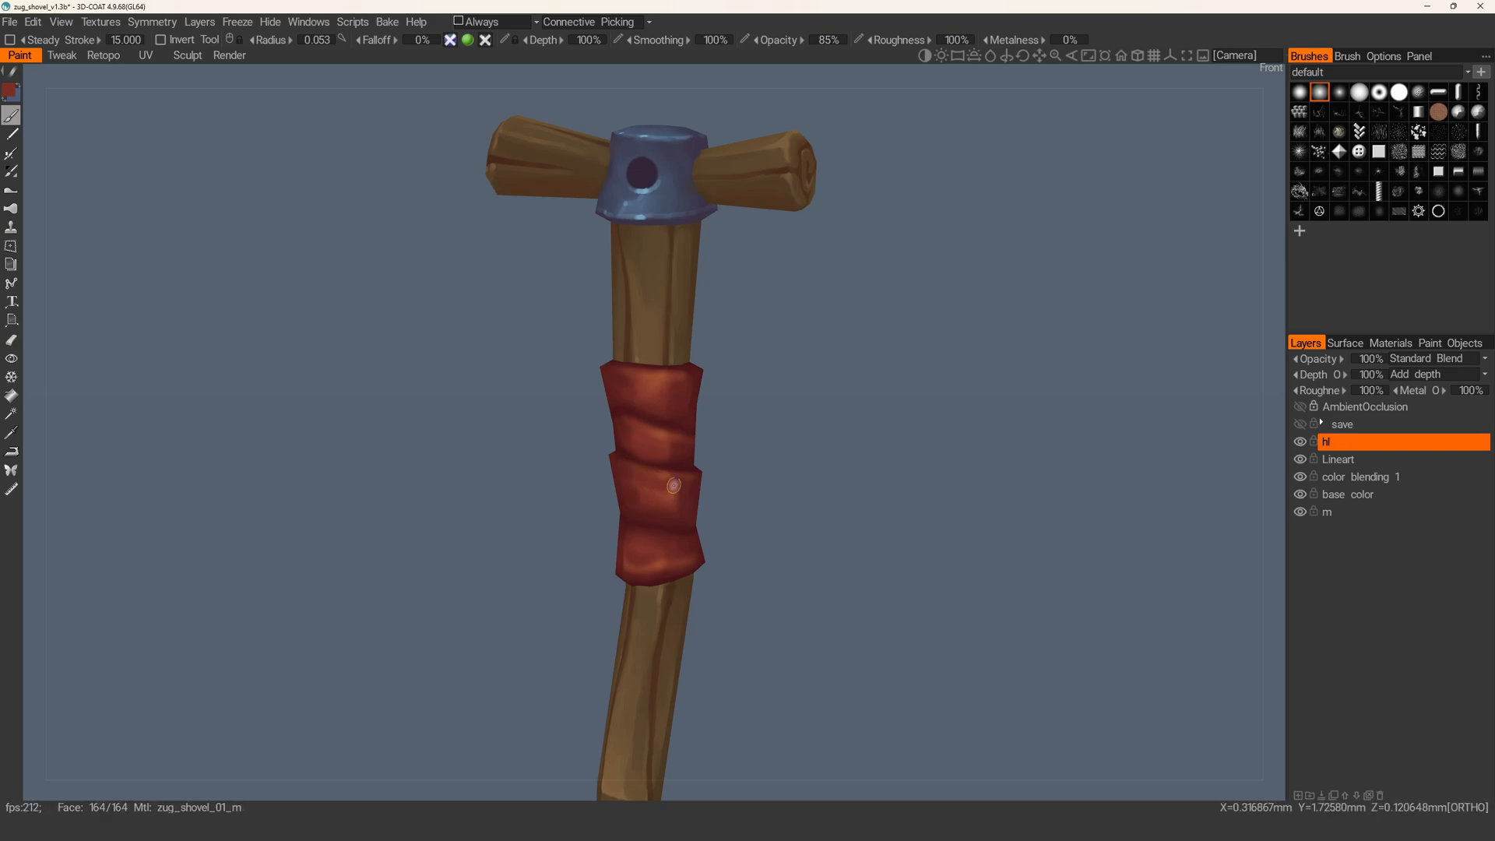
left_click_drag(683, 483, 666, 447, "alt")
left_click_drag(668, 503, 656, 506)
mouse_move(656, 507)
right_mouse_down("alt")
mouse_move(565, 437)
mouse_move(634, 433)
right_mouse_up("alt")
key("v")
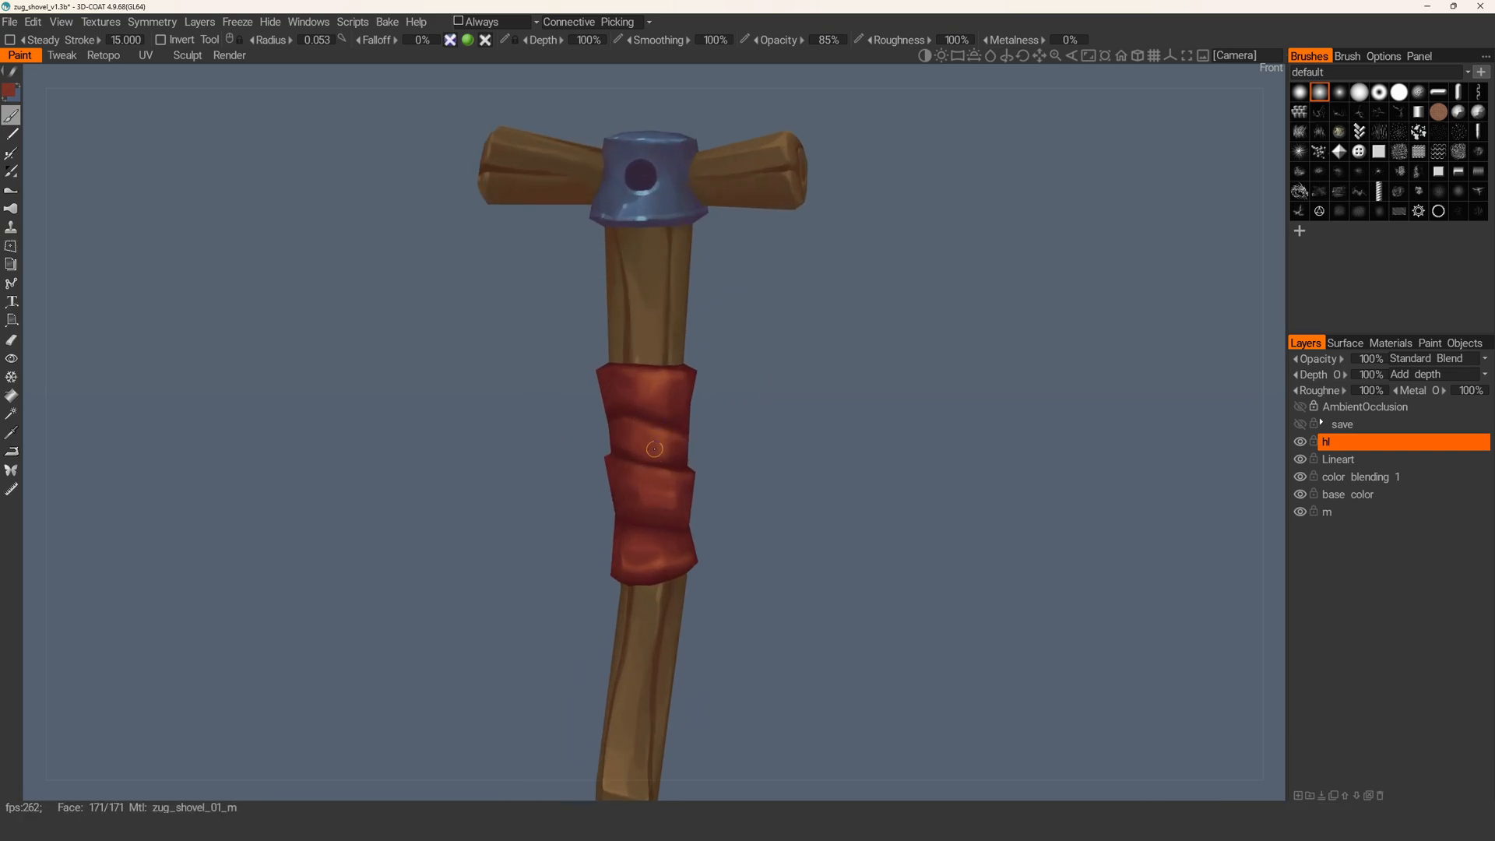
- Add a new layer above the hl layer and name it ao
right_click_drag(659, 409, 644, 471, "alt")
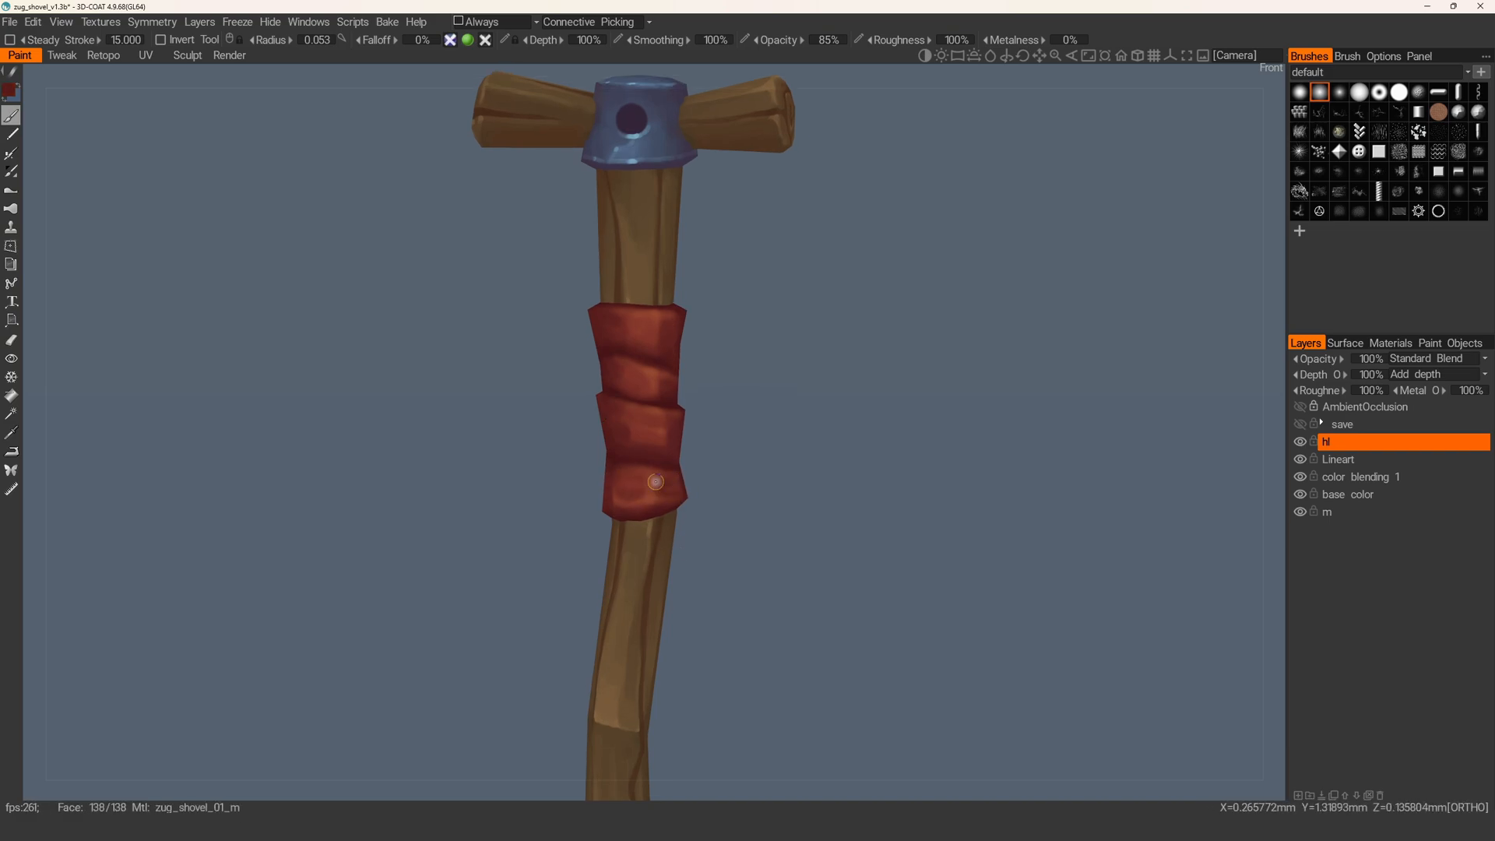
right_click_drag(665, 484, 574, 409, "alt")
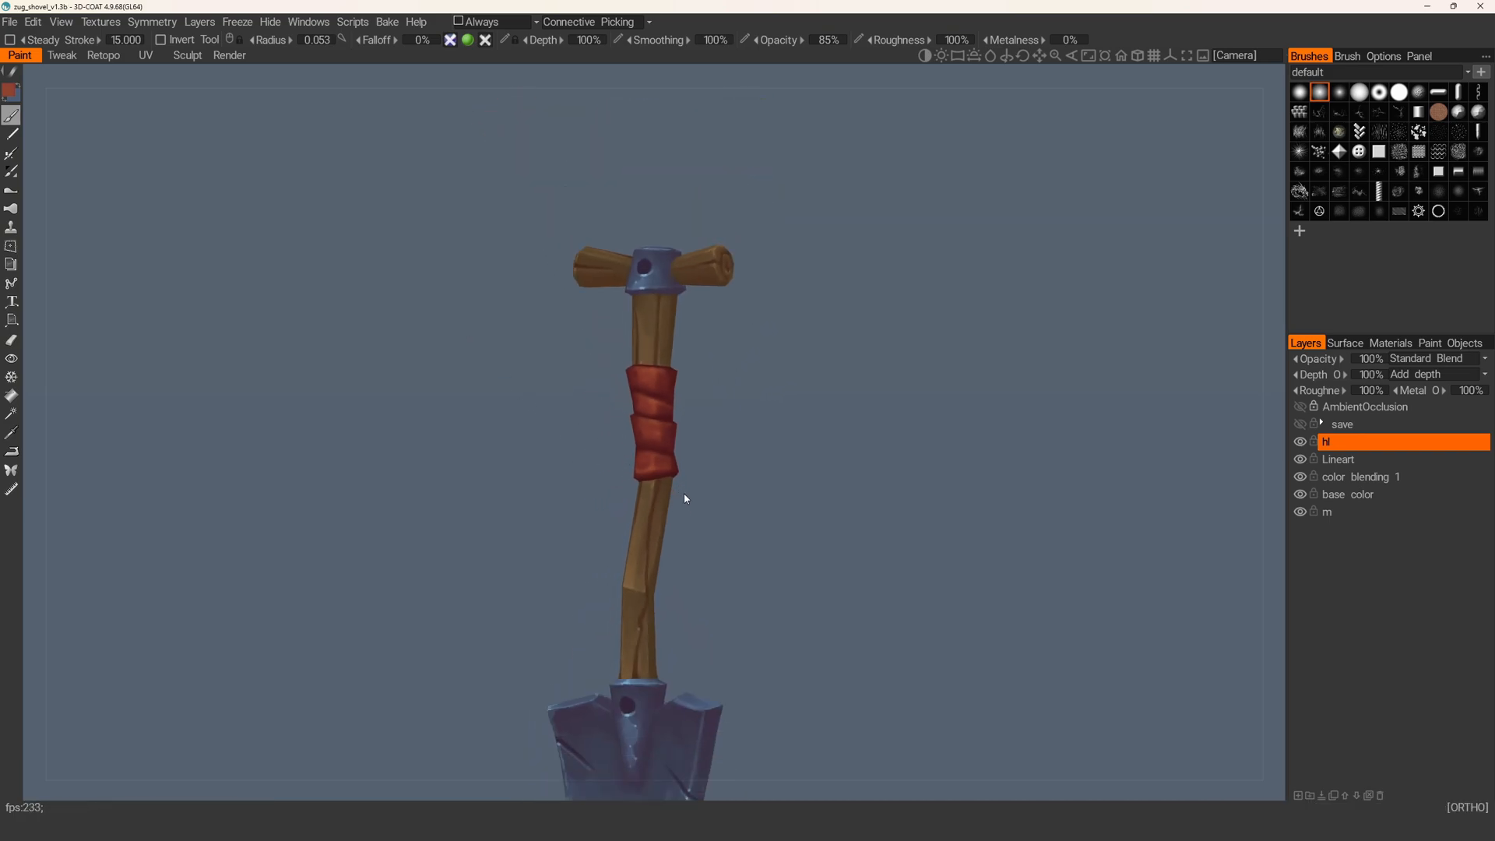
left_click_drag(704, 559, 748, 481, "alt")
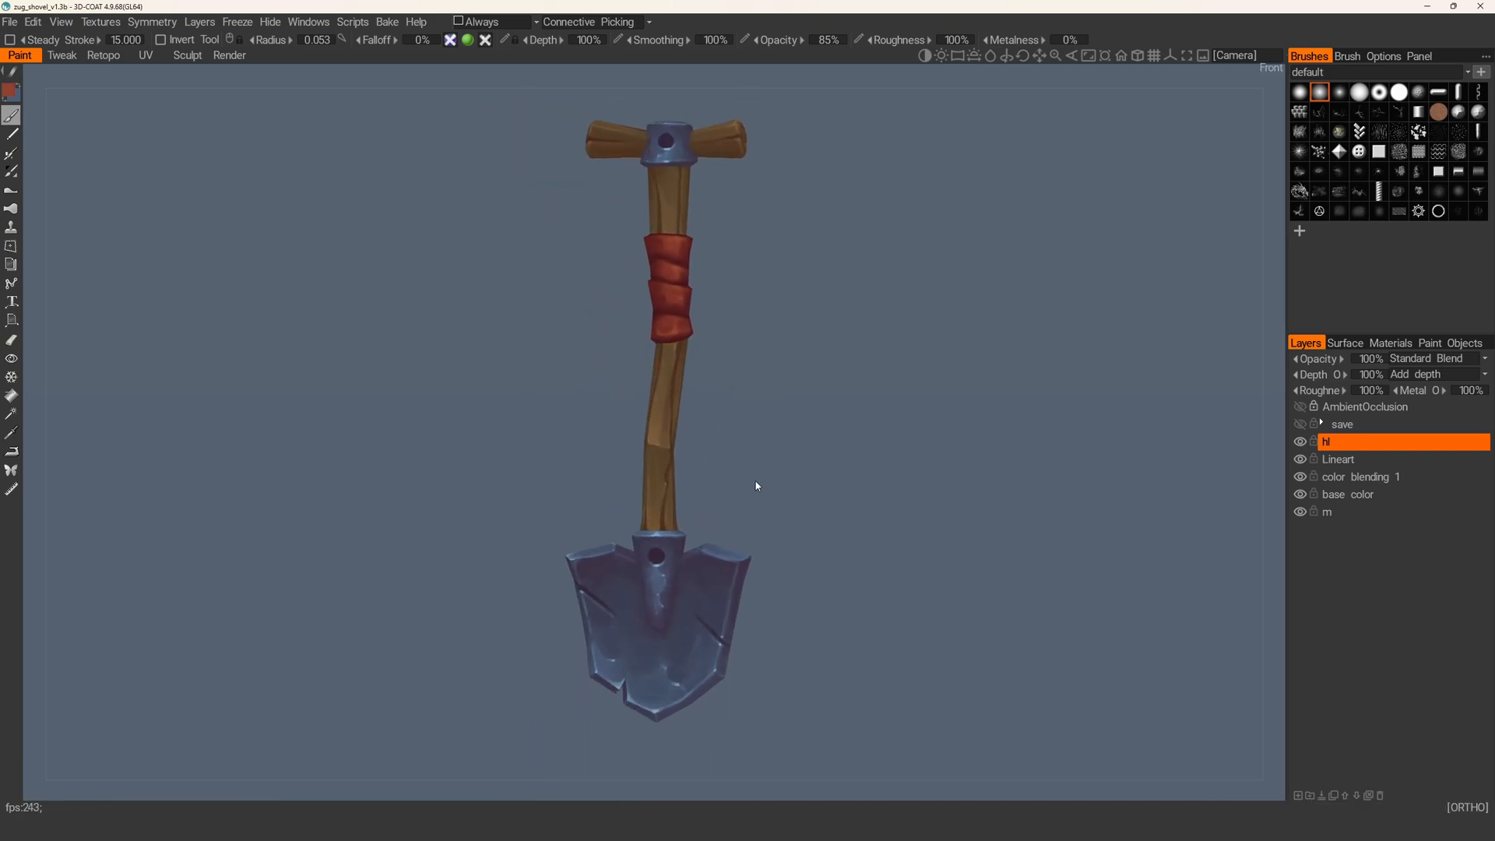
key("ctrl+shift+n")
double_click(1347, 441)
key("Return")
left_click_drag(830, 394, 834, 377, "alt")
- Paint a rivet with light blue edge highlights in the blade socket's hole on the hl layer, using the hard round brush at radius 0.015
left_click(1328, 458)
right_click_drag(257, 140, 320, 203, "alt")
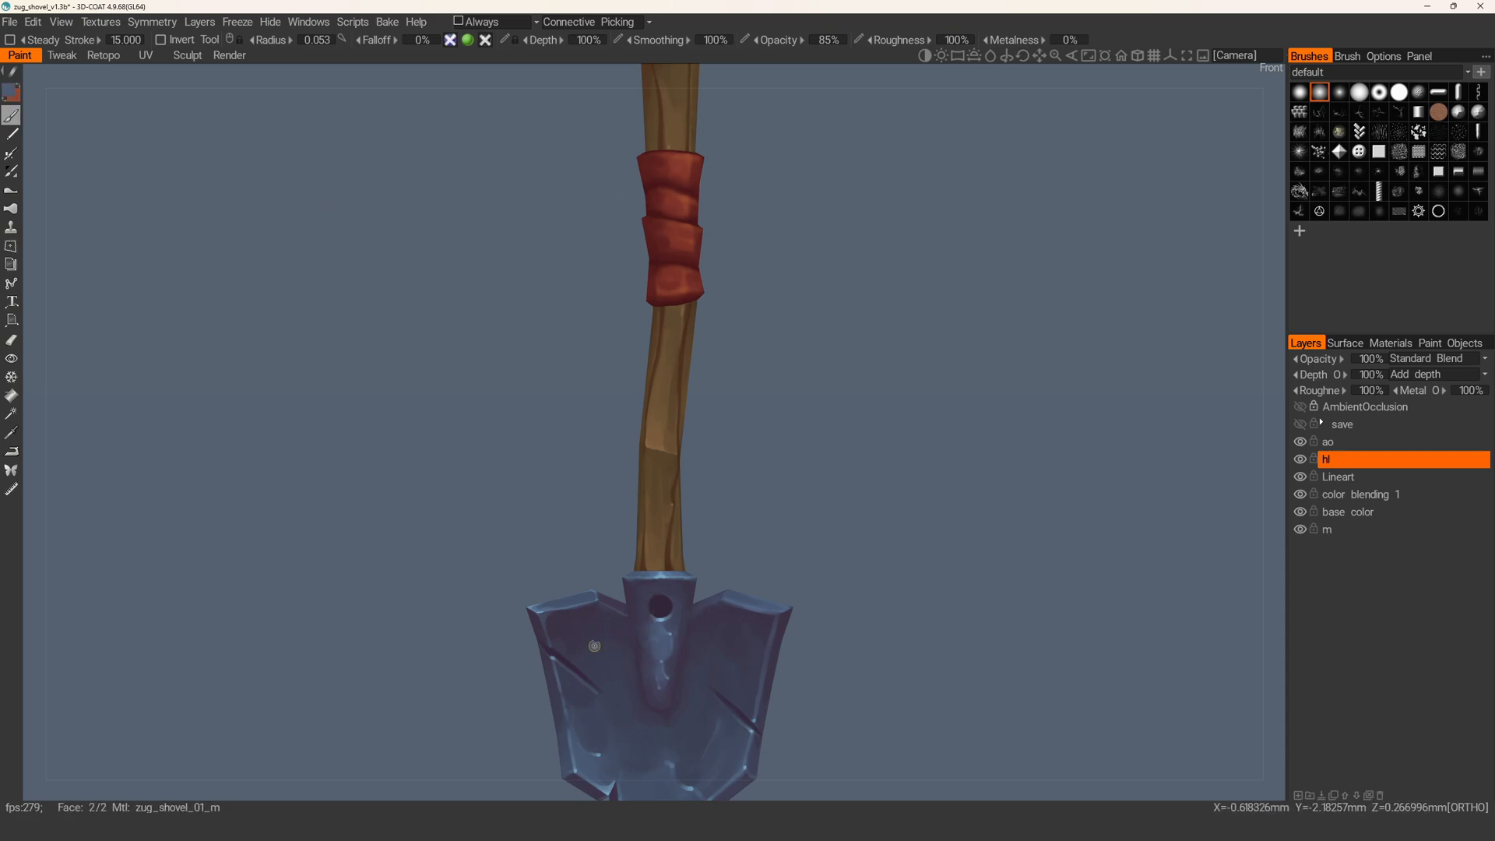
middle_click_drag(598, 646, 586, 514, "alt")
right_click_drag(585, 513, 599, 574, "alt")
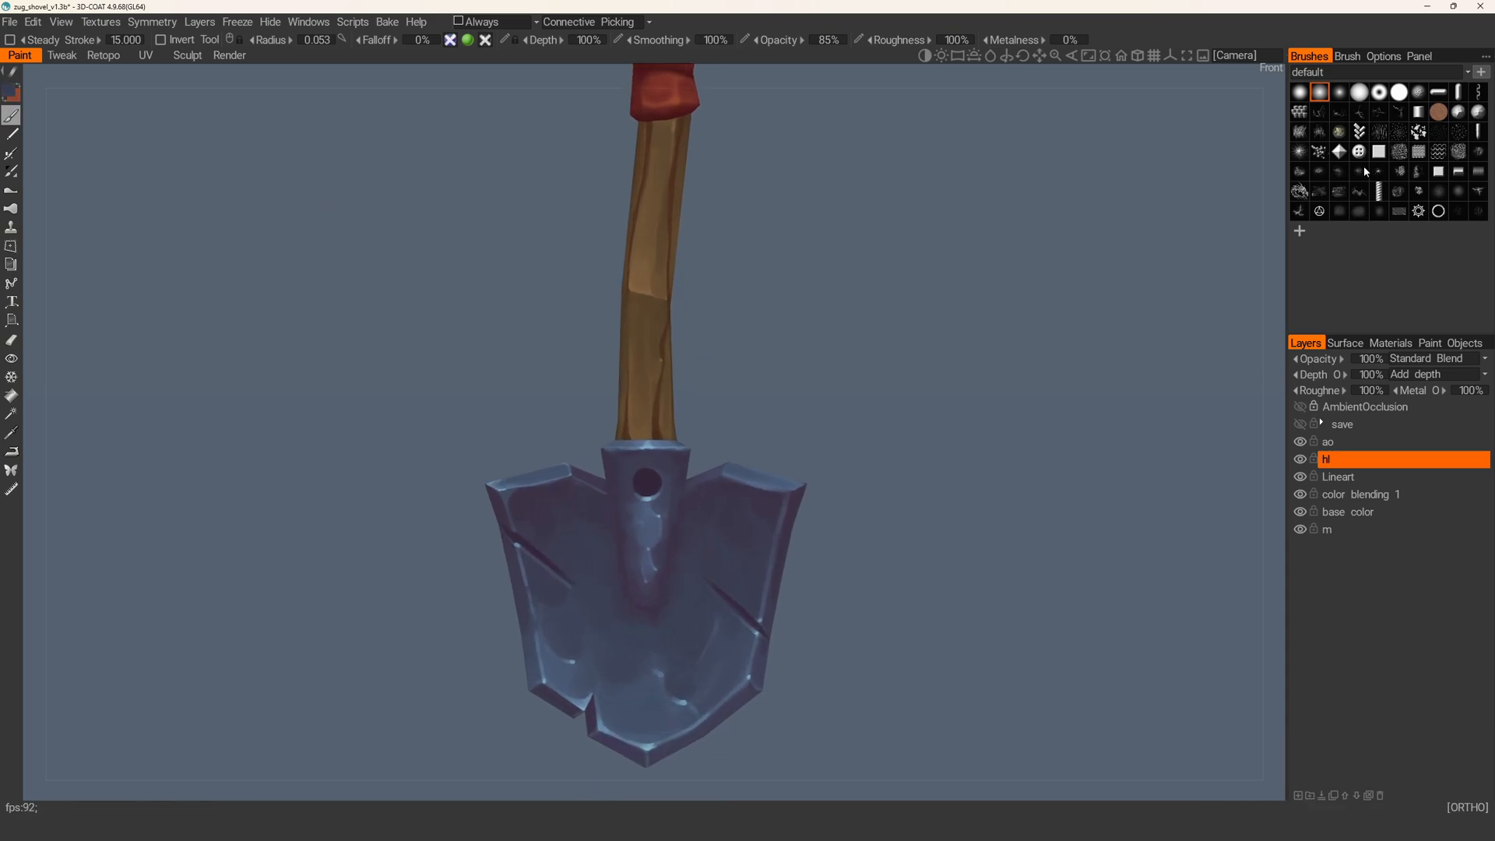
mouse_move(685, 366)
right_mouse_down("alt")
mouse_move(721, 537)
mouse_move(716, 379)
right_mouse_up("alt")
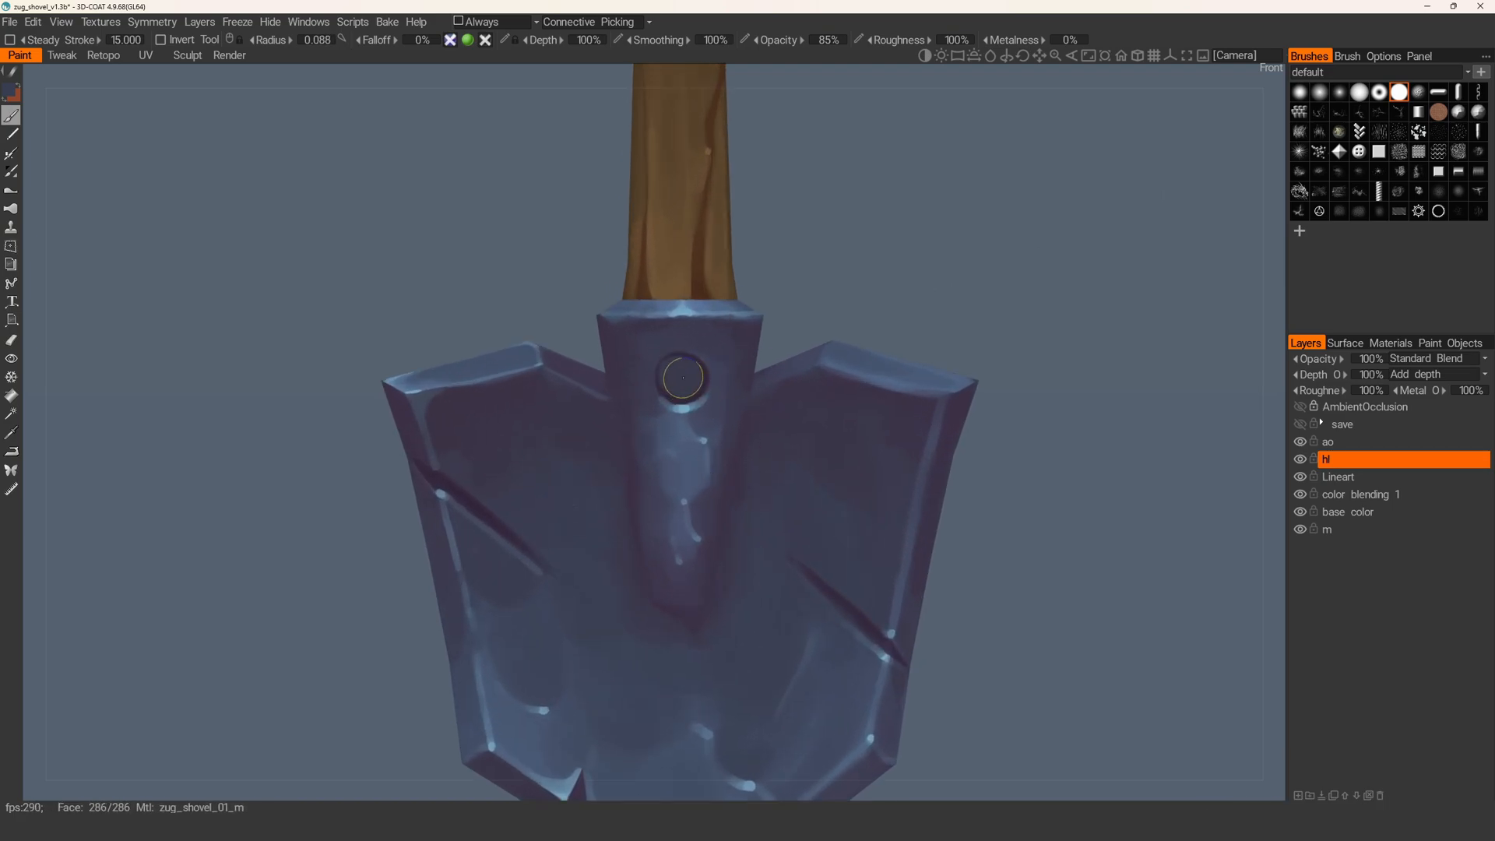
right_click_drag(689, 372, 670, 368)
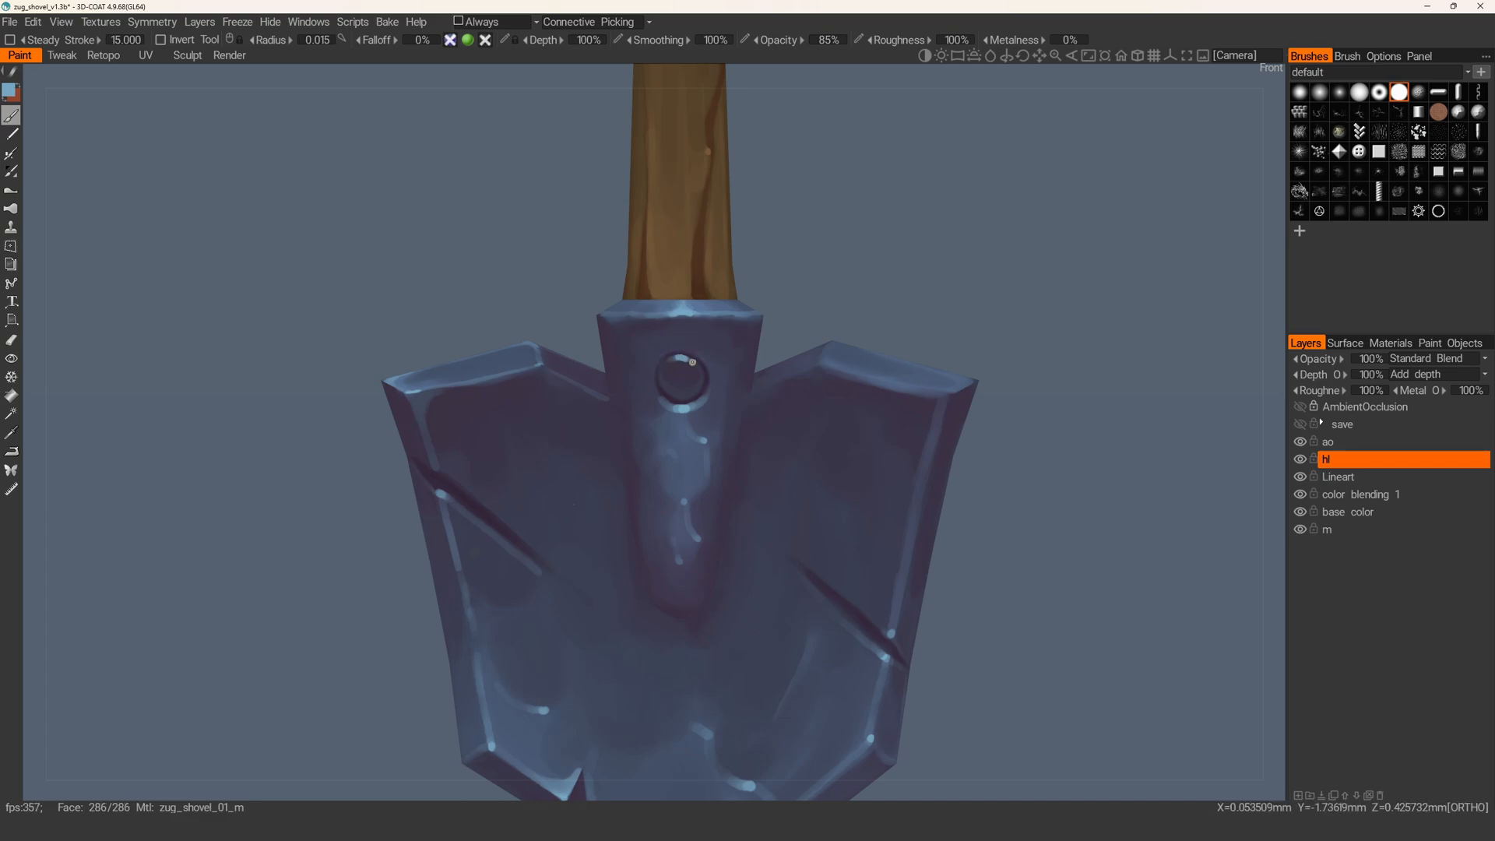
- Paint a matching rivet in the metal collar's hole at the top of the handle with a brush radius of 0.012, and save the file
right_click_drag(687, 395, 577, 343, "alt")
key("v")
middle_click_drag(623, 335, 615, 453, "alt")
middle_click_drag(686, 316, 661, 708, "alt")
mouse_move(671, 93)
middle_mouse_down("alt")
mouse_move(676, 328)
mouse_move(641, 782)
middle_mouse_up("alt")
mouse_move(645, 398)
right_mouse_down()
mouse_move(680, 398)
mouse_move(646, 398)
right_mouse_up()
mouse_move(585, 379)
left_mouse_down("alt")
mouse_move(520, 512)
mouse_move(644, 420)
left_mouse_up("alt")
right_click_drag(644, 420, 625, 412)
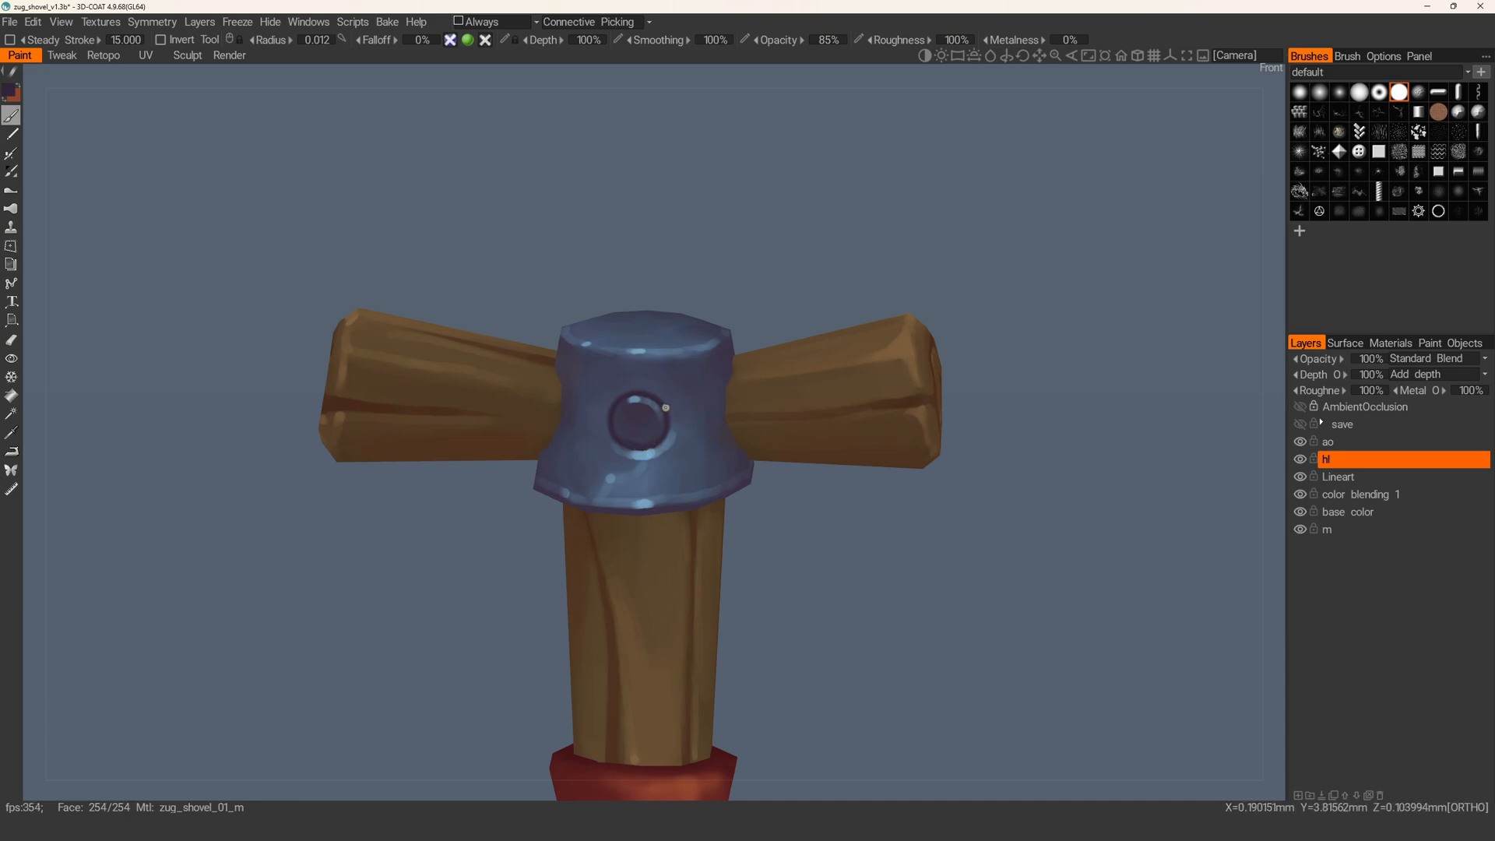
right_click_drag(666, 408, 628, 405, "alt")
middle_click_drag(628, 405, 643, 321, "alt")
right_click_drag(643, 321, 617, 318, "alt")
key("ctrl+s")
- Refine the blade socket's and collar's rivets with the hard round brush at a radius of 0.029, and save the file
middle_click_drag(690, 618, 731, 545, "alt")
right_click_drag(731, 545, 636, 407, "alt")
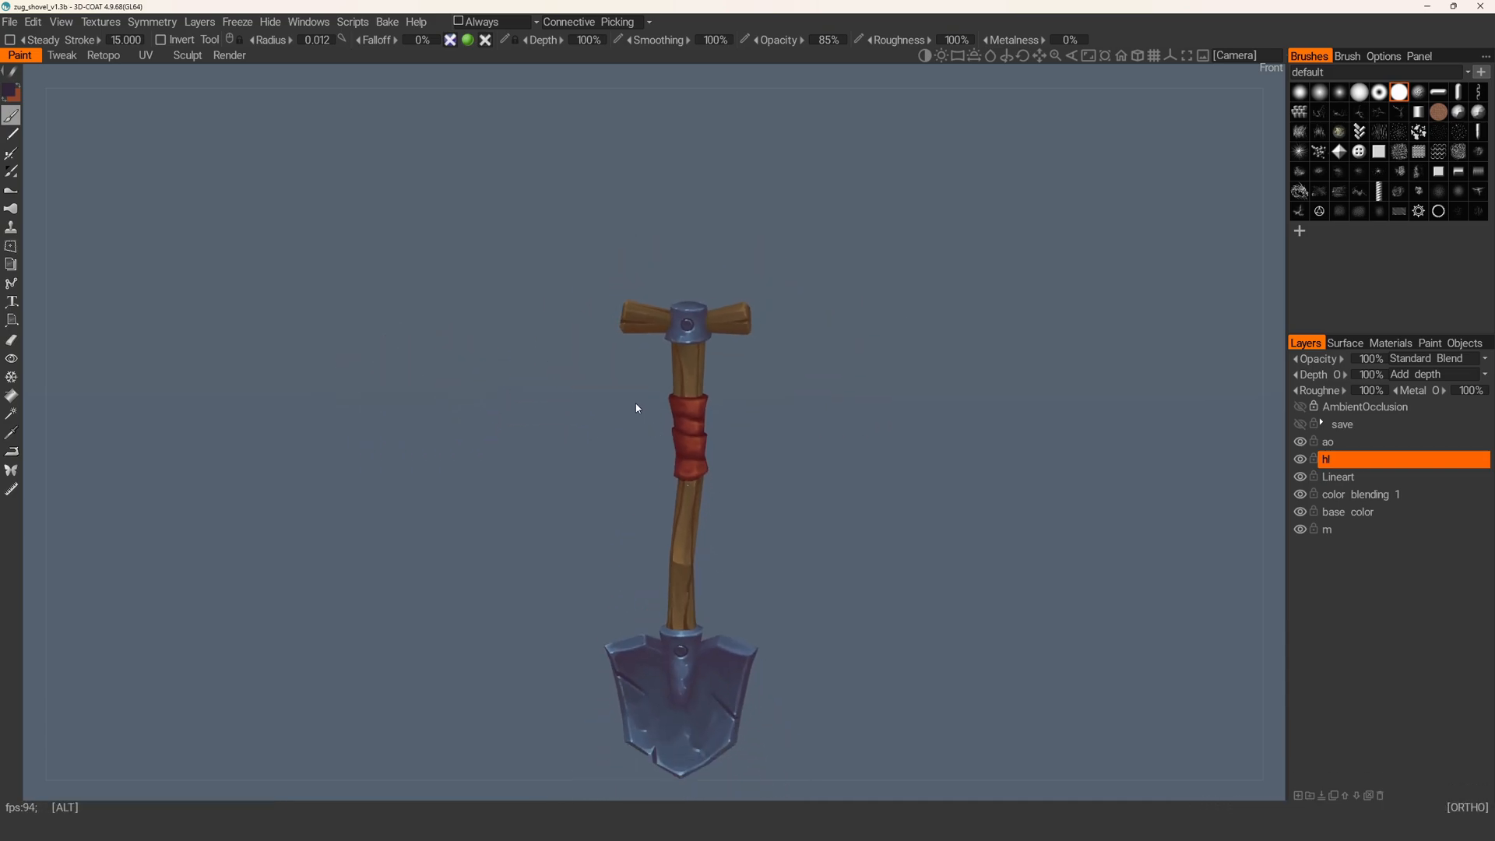
middle_click_drag(636, 406, 637, 340, "alt")
mouse_move(663, 425)
left_mouse_down("alt")
mouse_move(618, 446)
mouse_move(656, 423)
left_mouse_up("alt")
right_click_drag(656, 421, 684, 649, "alt")
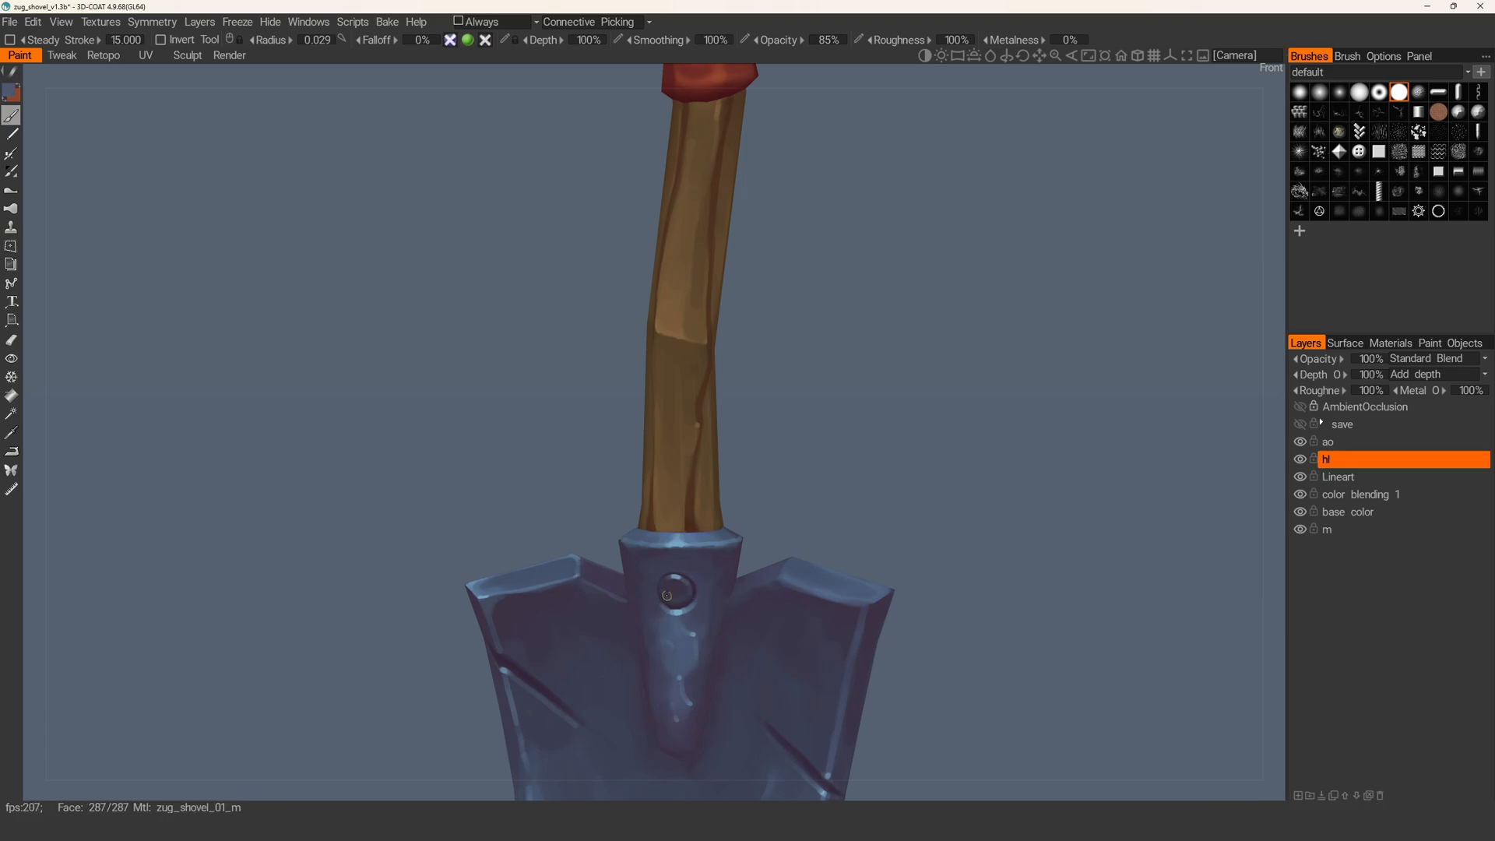
middle_click_drag(678, 595, 680, 588, "alt")
middle_click_drag(679, 186, 684, 563, "alt")
middle_click_drag(704, 344, 682, 779, "alt")
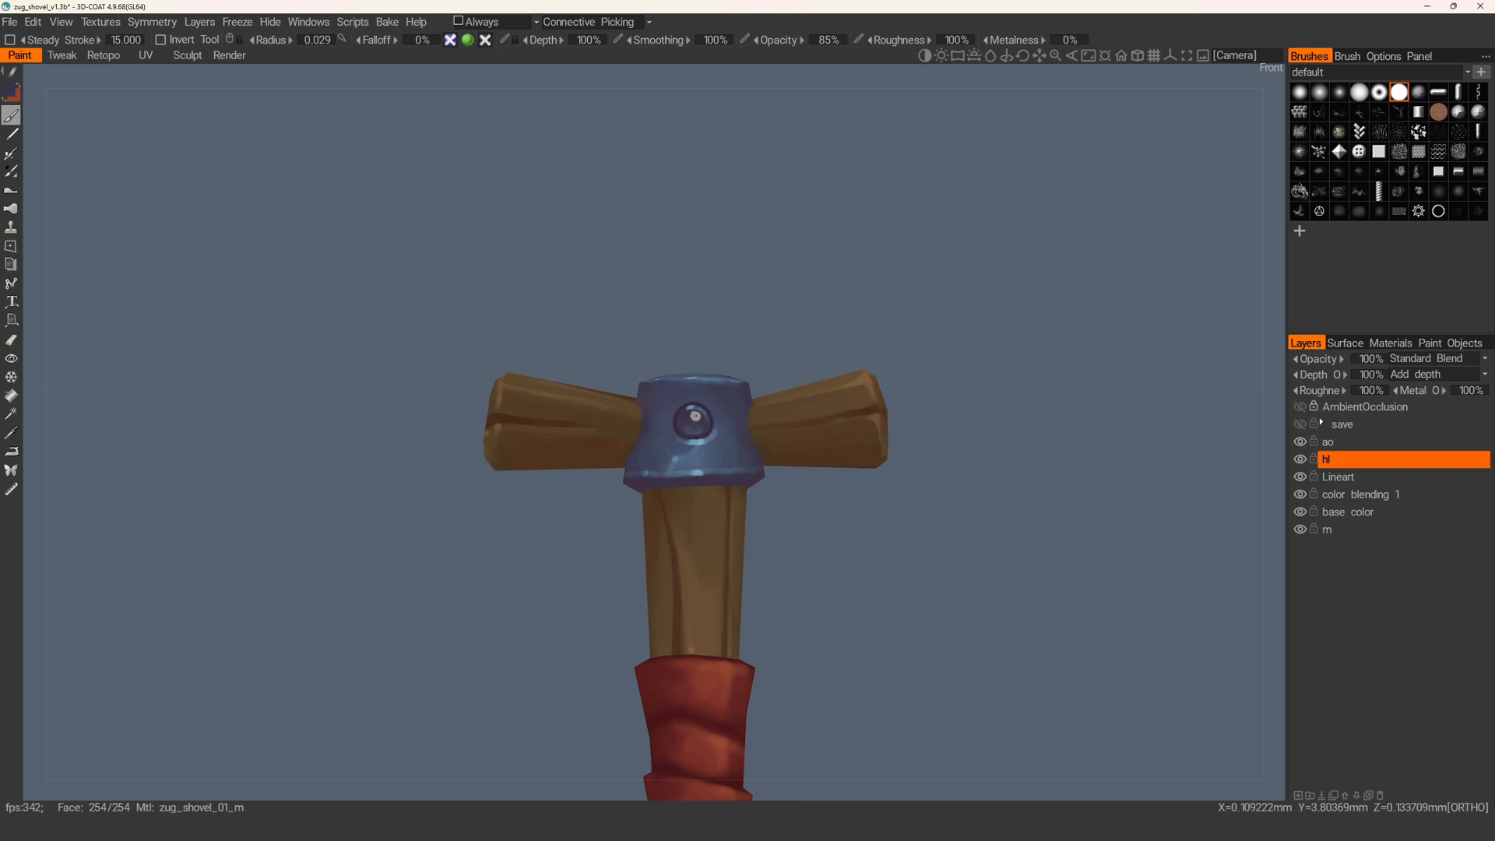
key("ctrl+s")
- Paint dark purple shading around the blade socket's tip on the ao layer, using the second soft round brush at radius 0.113
right_click_drag(629, 480, 587, 507, "alt")
middle_click_drag(587, 507, 570, 316, "alt")
right_click_drag(623, 443, 611, 407, "alt")
middle_click_drag(641, 618, 652, 529, "alt")
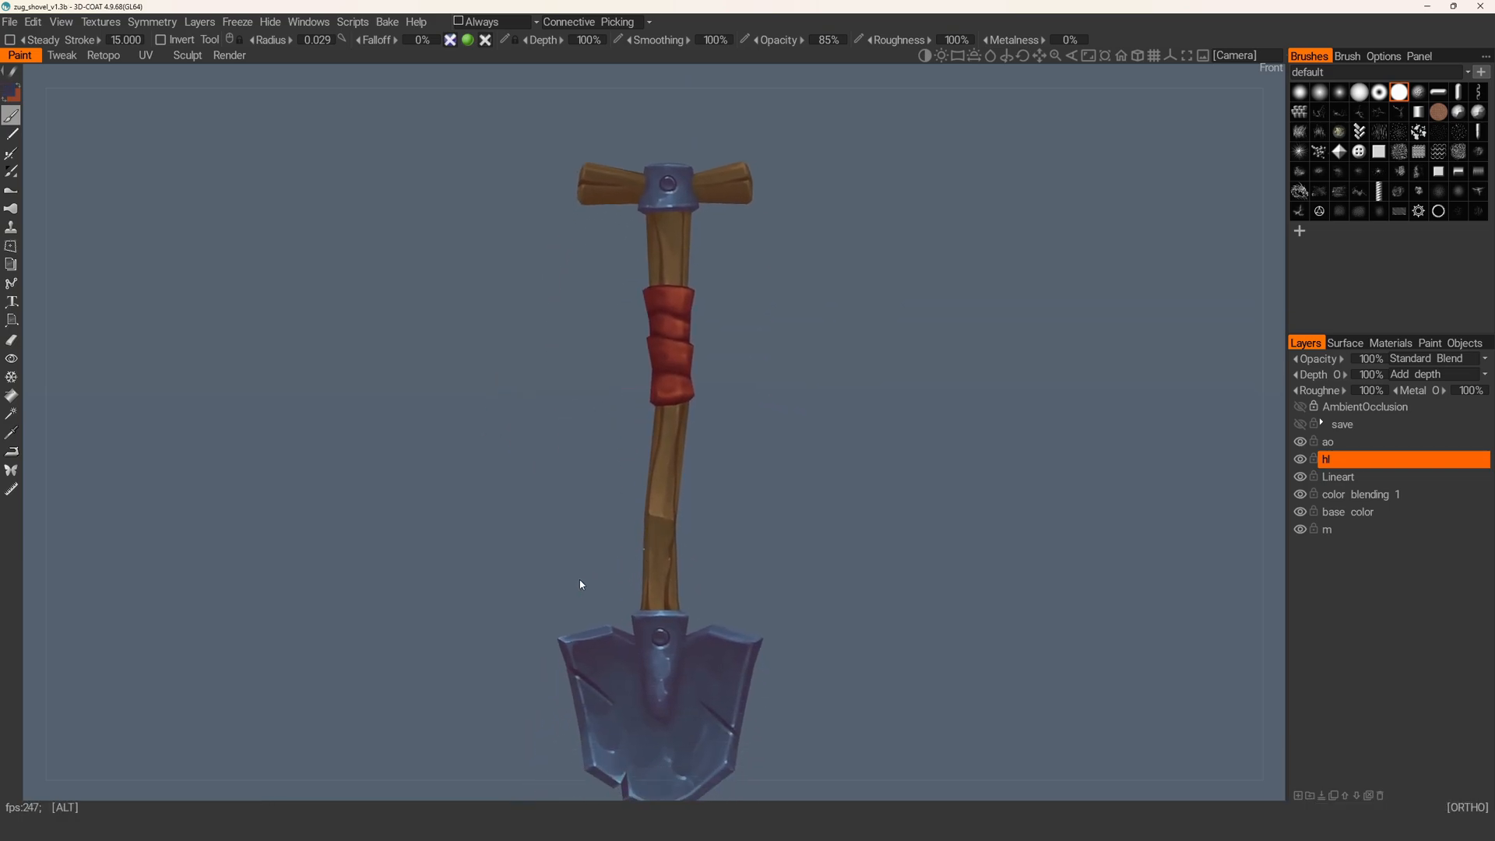
middle_click_drag(587, 575, 628, 472, "alt")
mouse_move(628, 472)
right_mouse_down("alt")
mouse_move(561, 400)
mouse_move(694, 441)
right_mouse_up("alt")
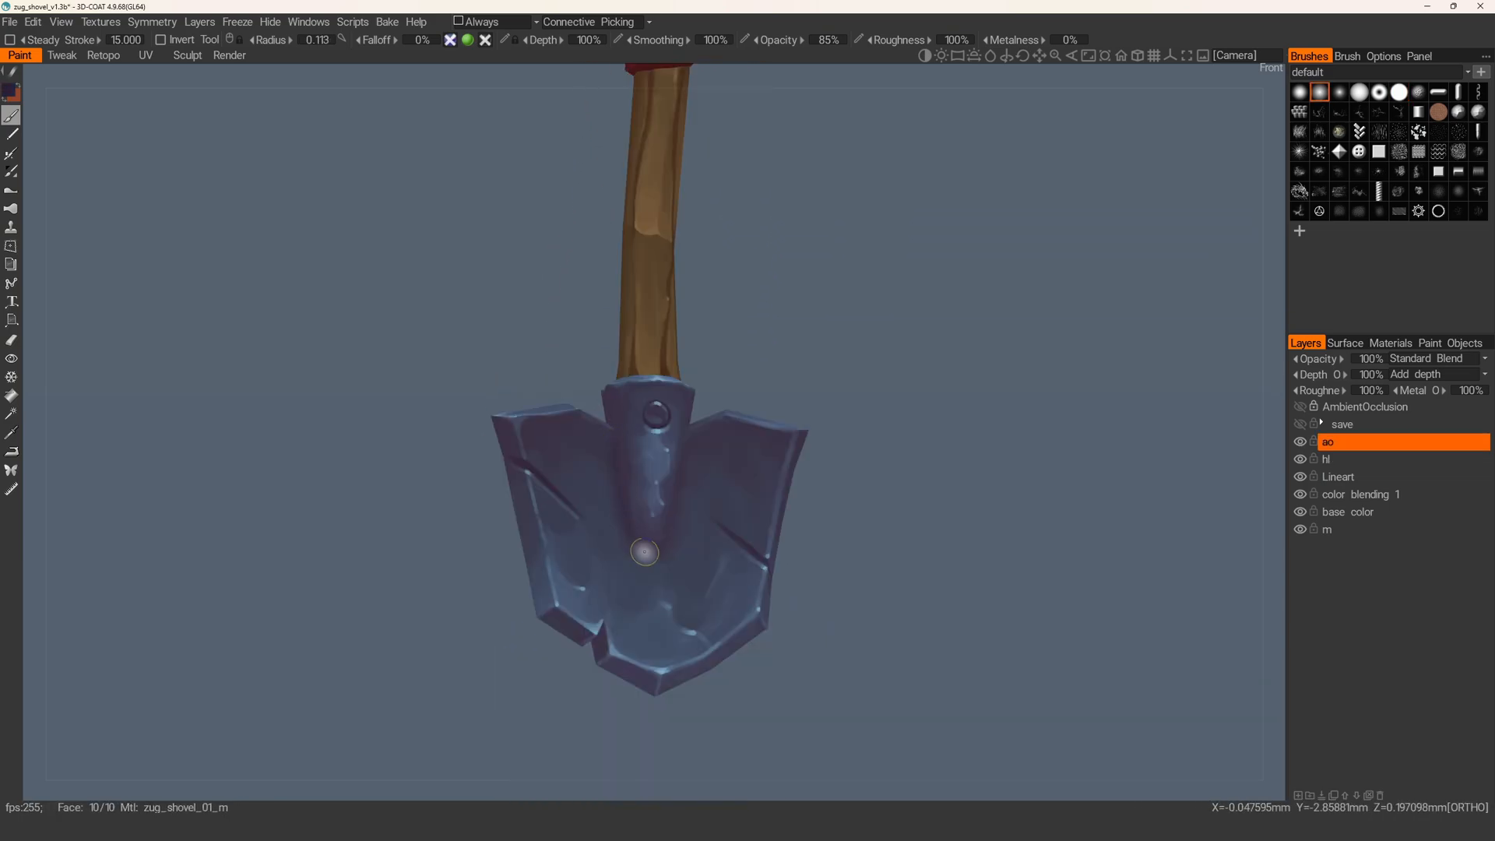
left_click_drag(658, 537, 634, 539, "alt")
mouse_move(690, 460)
left_mouse_down()
mouse_move(693, 434)
mouse_move(671, 549)
left_mouse_up()
mouse_move(662, 555)
left_mouse_down("alt")
mouse_move(664, 534)
mouse_move(646, 529)
left_mouse_up("alt")
- Extend the dark purple shading along both sides of the blade socket with a brush radius of 0.175
right_click_drag(646, 529, 657, 544)
left_click_drag(659, 542, 634, 550)
left_click_drag(678, 489, 668, 539)
mouse_move(679, 462)
left_mouse_down("alt")
mouse_move(624, 540)
mouse_move(574, 573)
mouse_move(650, 513)
left_mouse_up("alt")
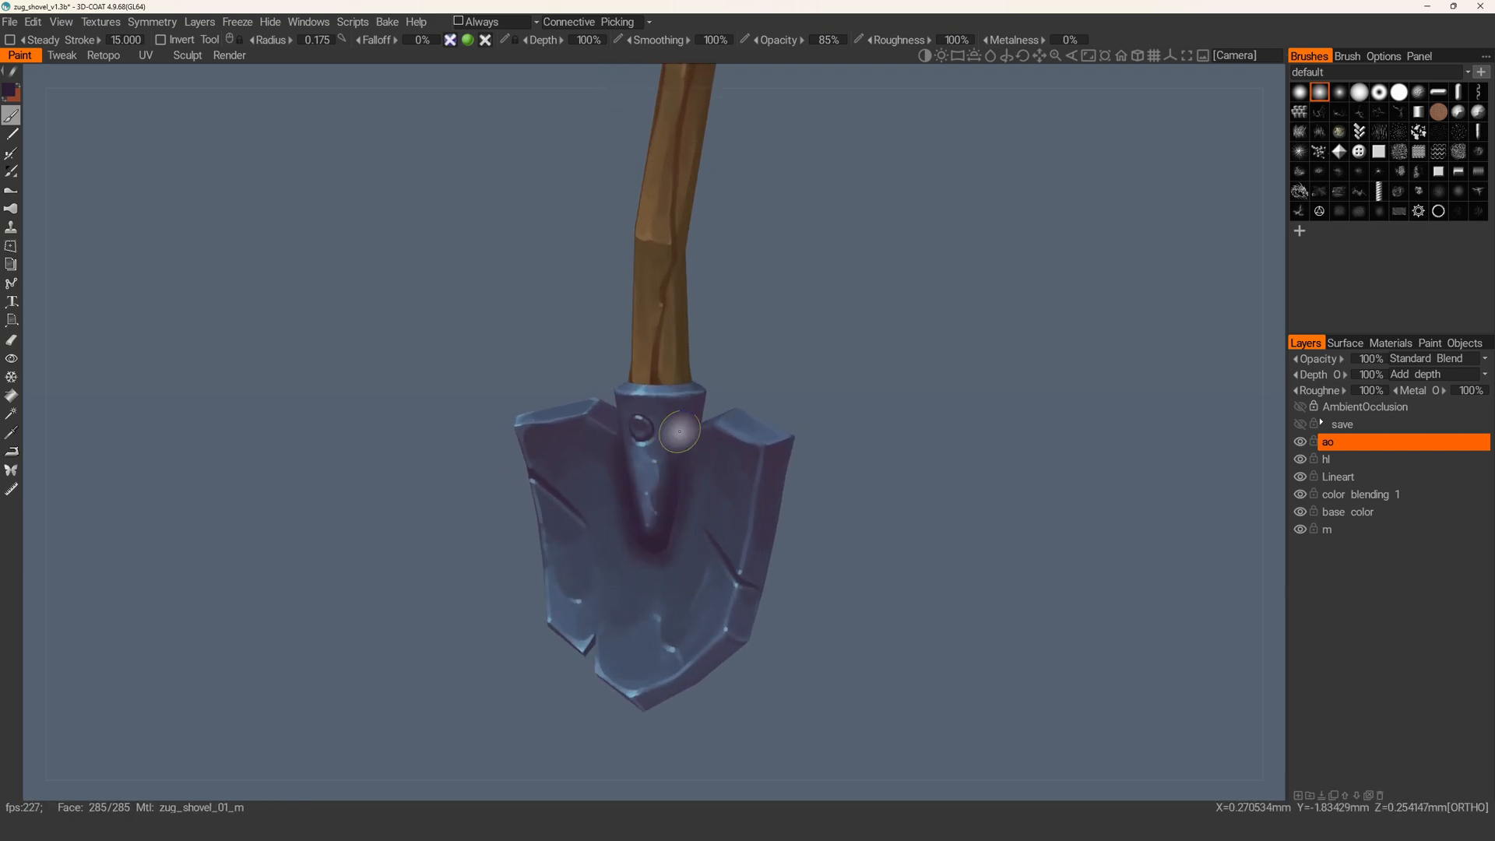
mouse_move(681, 436)
left_mouse_down("alt")
mouse_move(703, 390)
mouse_move(659, 400)
mouse_move(693, 404)
mouse_move(711, 437)
left_mouse_up("alt")
left_click_drag(615, 429, 561, 393, "alt")
mouse_move(561, 394)
right_mouse_down("alt")
mouse_move(517, 360)
mouse_move(651, 473)
right_mouse_up("alt")
- Erase the excess purple shading around the blade socket's tip with the Eraser and the second soft round brush preset
key("e")
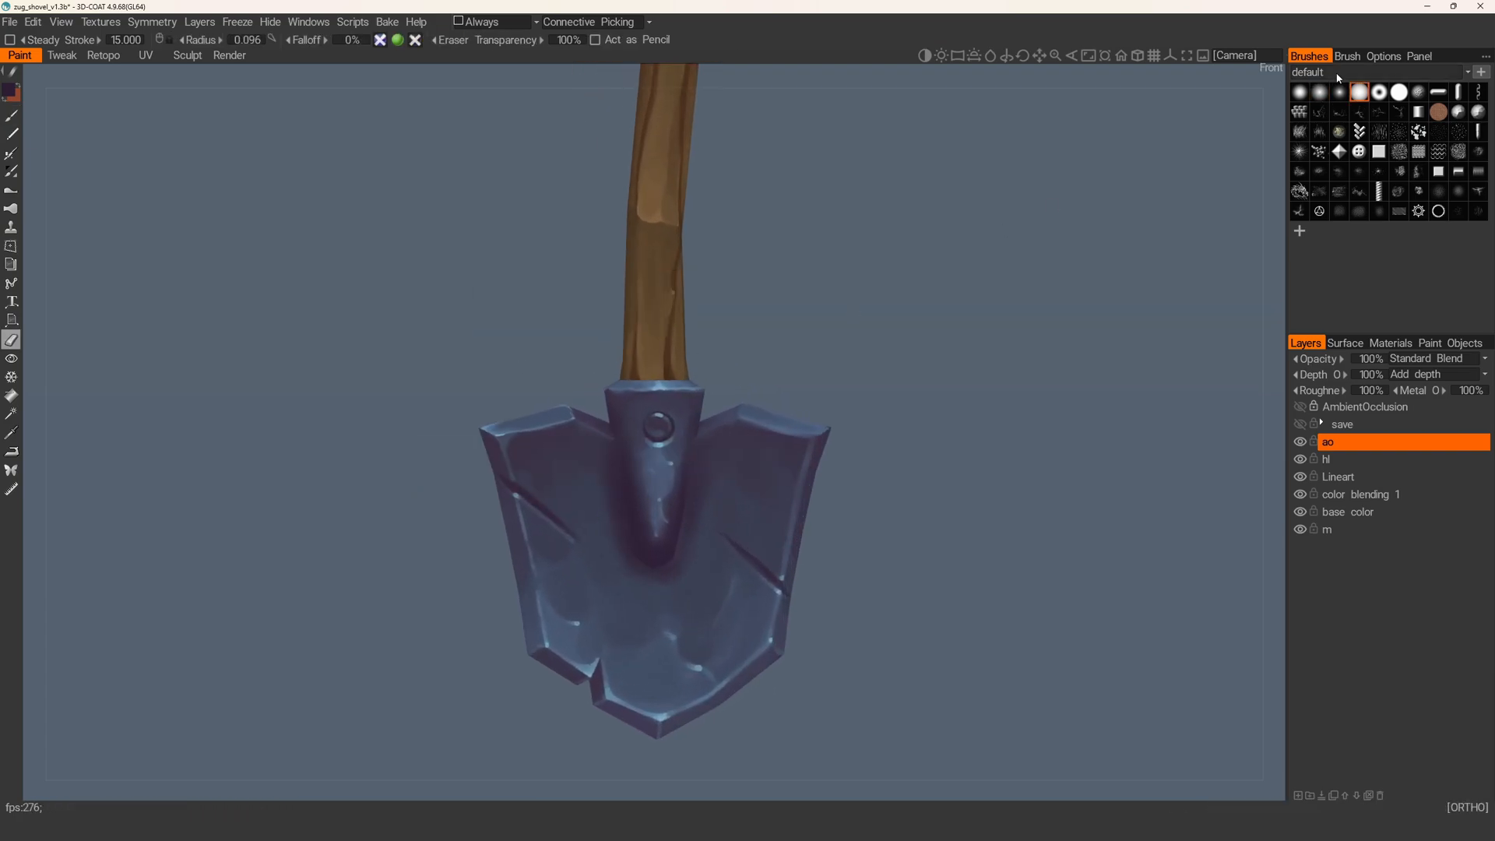
left_click(1319, 92)
scroll(958, 315, "down", 2)
right_click_drag(605, 478, 623, 512)
left_click_drag(675, 538, 678, 514)
key("1")
- Paint dark brown shading on the wooden handle where it meets the blade socket, using a brush radius of 0.169
middle_click_drag(660, 460, 690, 545, "alt")
right_click_drag(690, 545, 740, 494, "alt")
key("v")
mouse_move(681, 490)
right_mouse_down()
mouse_move(701, 490)
mouse_move(670, 476)
right_mouse_up()
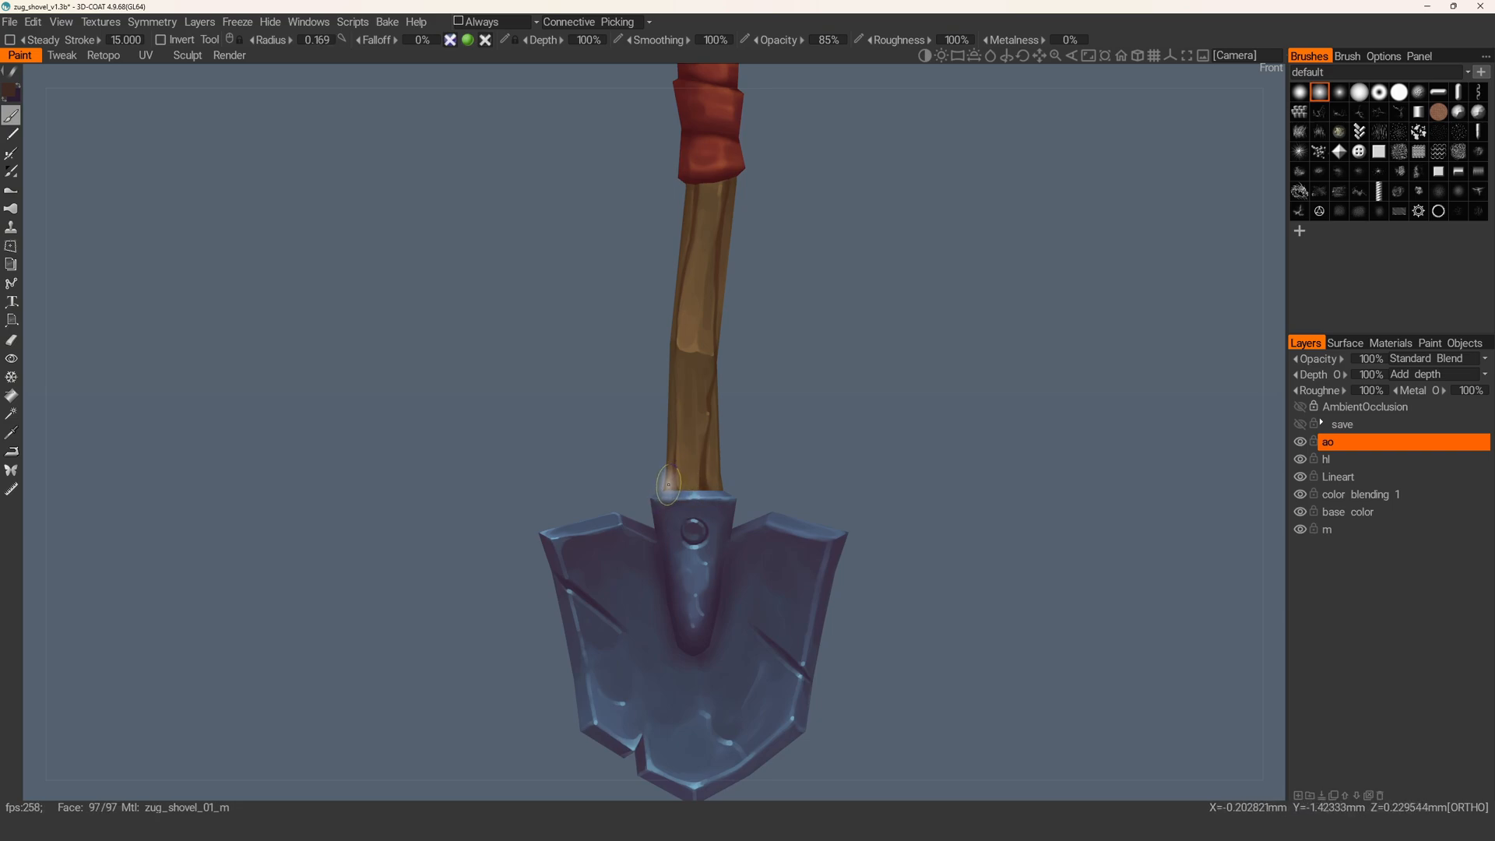
mouse_move(674, 485)
left_mouse_down("alt")
mouse_move(826, 479)
mouse_move(717, 387)
mouse_move(831, 371)
mouse_move(678, 387)
mouse_move(698, 391)
mouse_move(708, 494)
left_mouse_up("alt")
middle_click_drag(708, 494, 708, 735, "alt")
- Shade the wooden parts around the upper joints in dark brown with a brush radius of 0.180
left_click_drag(624, 310, 736, 311)
mouse_move(584, 323)
left_mouse_down()
mouse_move(559, 315)
mouse_move(757, 304)
left_mouse_up()
mouse_move(543, 312)
left_mouse_down()
mouse_move(509, 312)
mouse_move(543, 320)
left_mouse_up()
middle_click_drag(457, 304, 704, 501, "alt")
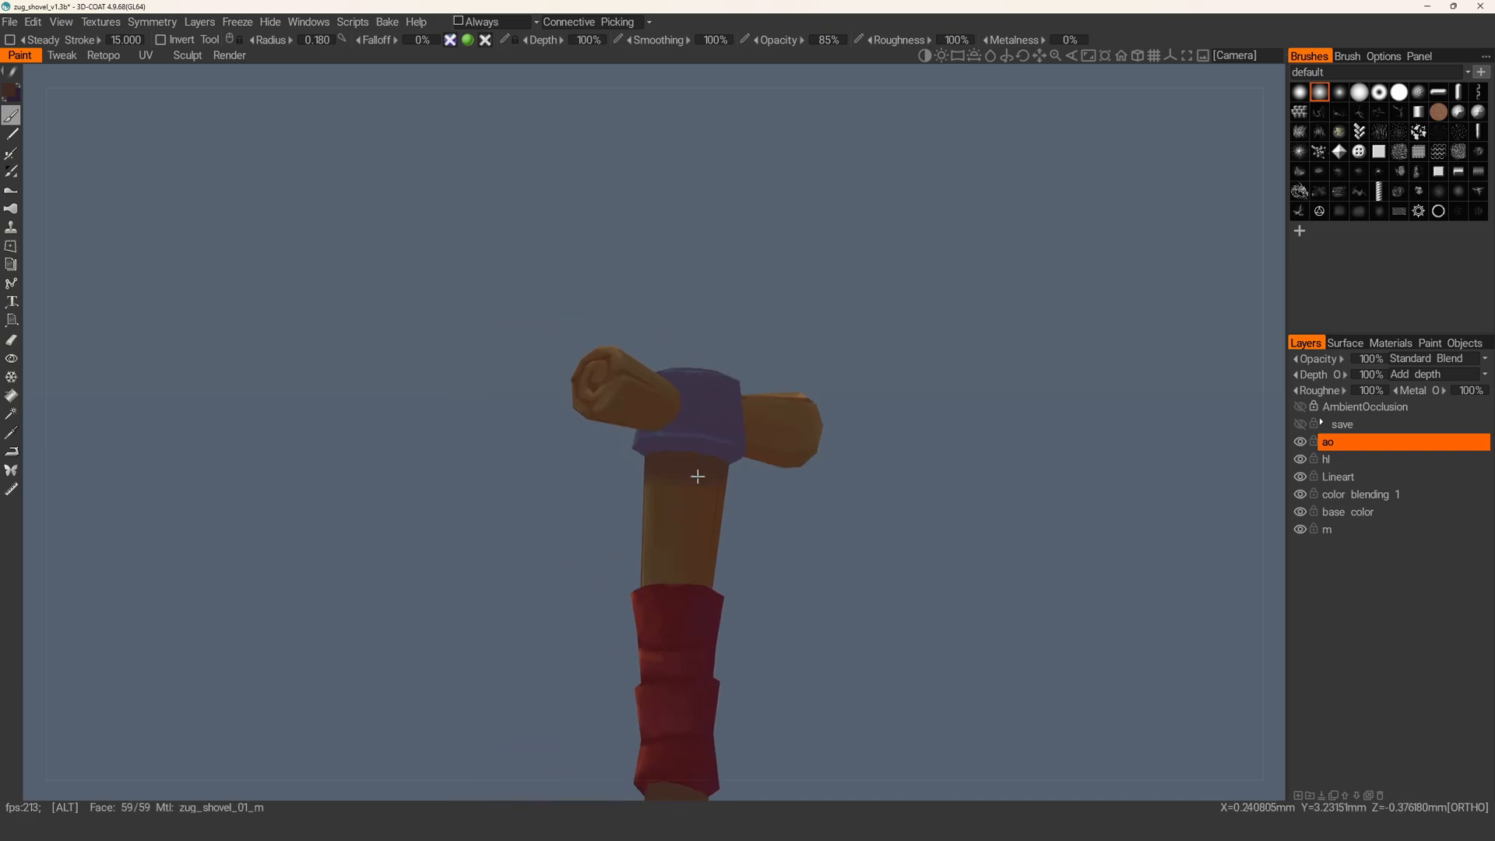
left_click_drag(704, 501, 647, 495, "alt")
mouse_move(690, 387)
left_mouse_down()
mouse_move(669, 407)
mouse_move(708, 488)
mouse_move(678, 389)
mouse_move(898, 355)
mouse_move(687, 335)
mouse_move(685, 389)
mouse_move(586, 373)
mouse_move(648, 396)
mouse_move(581, 370)
mouse_move(580, 339)
mouse_move(587, 371)
mouse_move(574, 344)
mouse_move(484, 371)
mouse_move(662, 280)
left_mouse_up()
- Erase the excess shading around the handle's crossbar and collar with the Eraser at a radius of 0.211
key("e")
key("e")
mouse_move(620, 344)
left_mouse_down()
mouse_move(610, 324)
mouse_move(610, 361)
mouse_move(626, 315)
mouse_move(811, 331)
left_mouse_up()
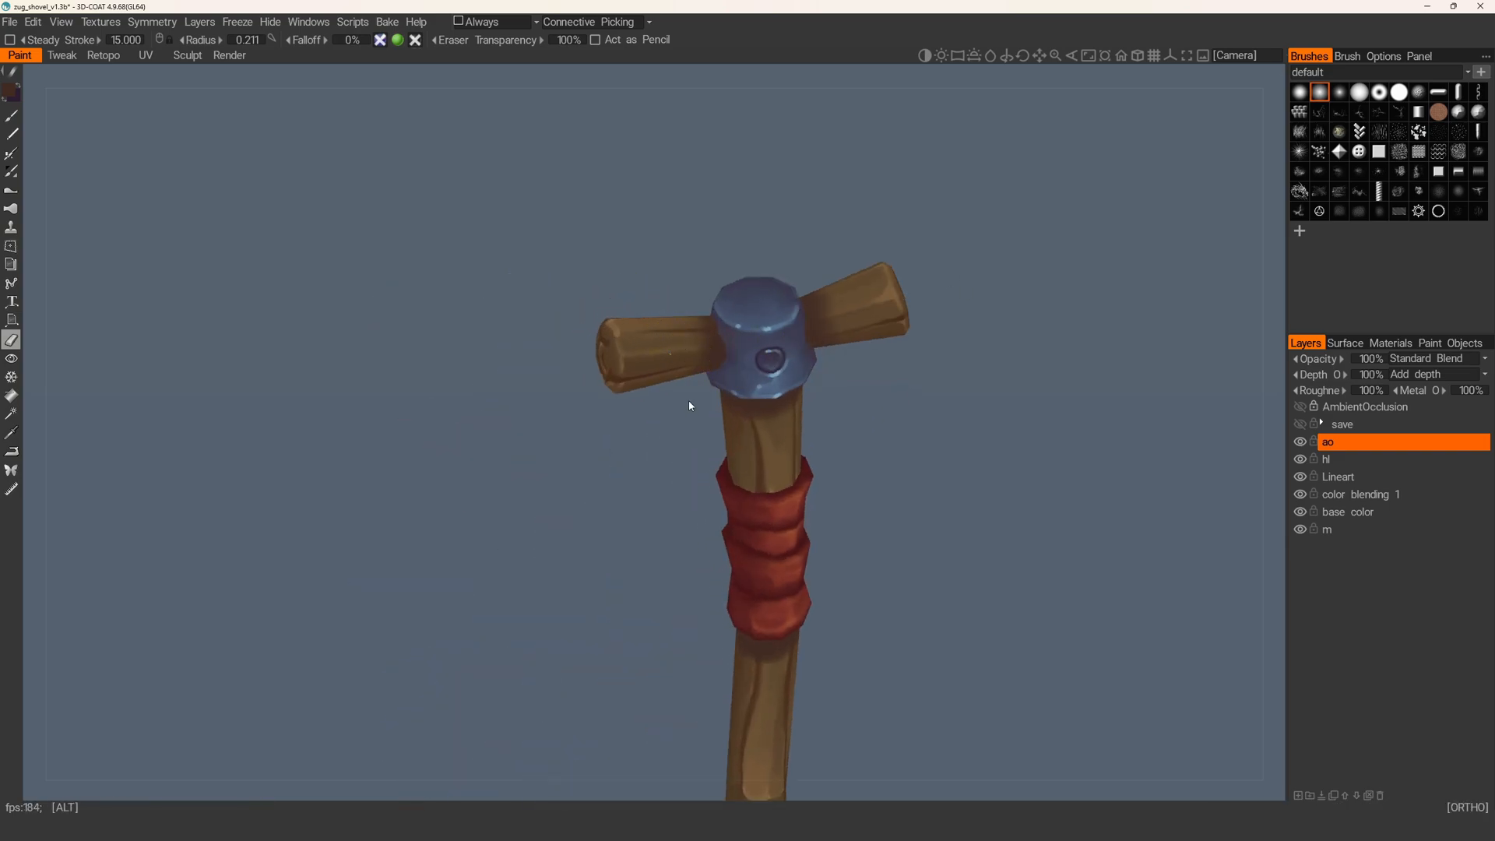
left_click_drag(690, 408, 682, 349, "alt")
mouse_move(689, 442)
left_mouse_down("alt")
mouse_move(857, 325)
mouse_move(863, 391)
mouse_move(778, 537)
mouse_move(805, 335)
left_mouse_up("alt")
left_click_drag(917, 373, 913, 432, "alt")
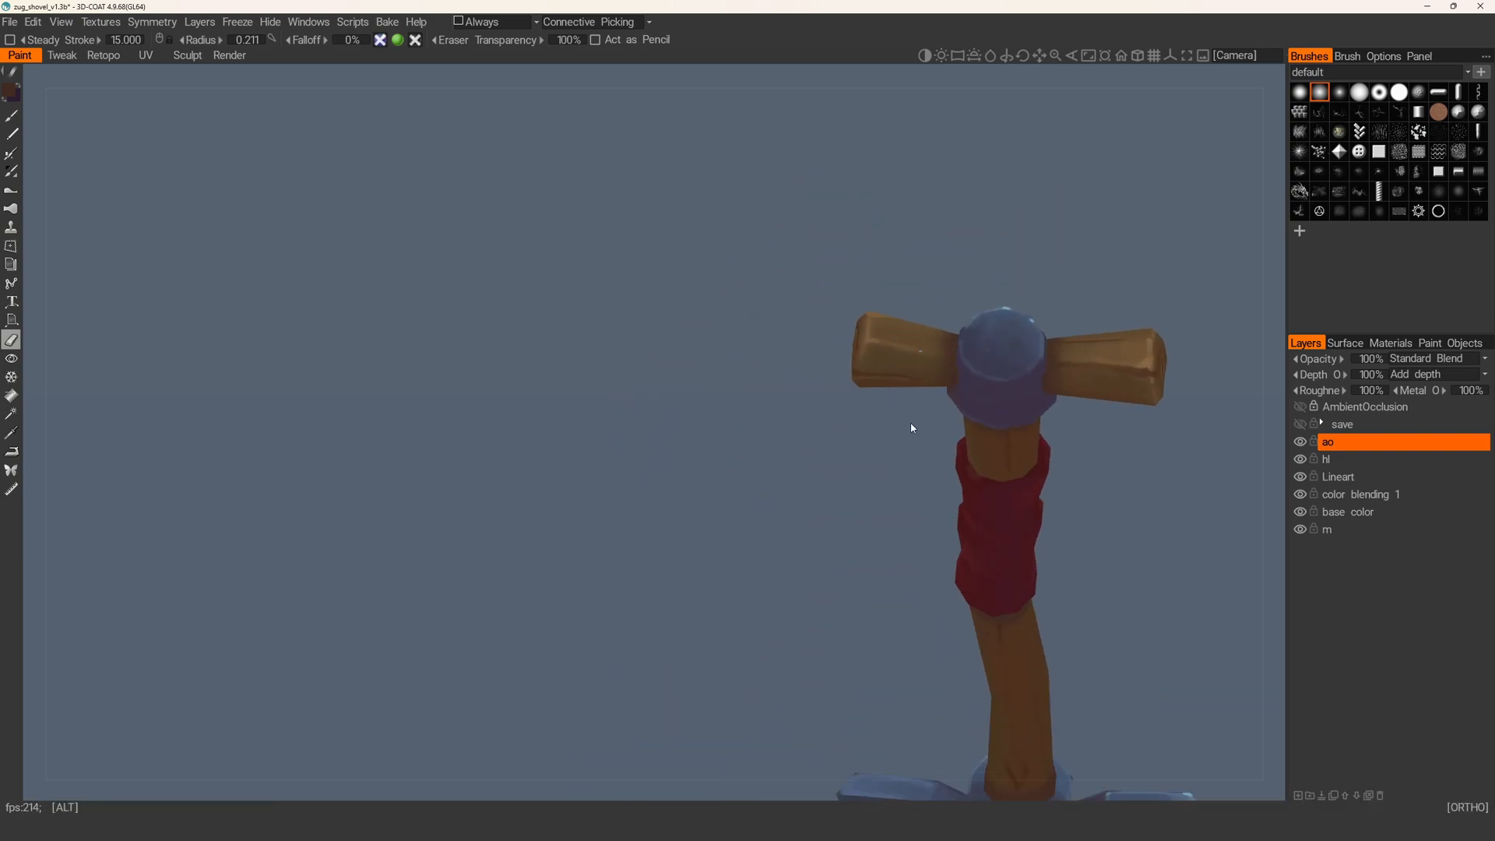
mouse_move(937, 336)
left_mouse_down("alt")
mouse_move(1231, 334)
mouse_move(889, 393)
mouse_move(876, 366)
left_mouse_up("alt")
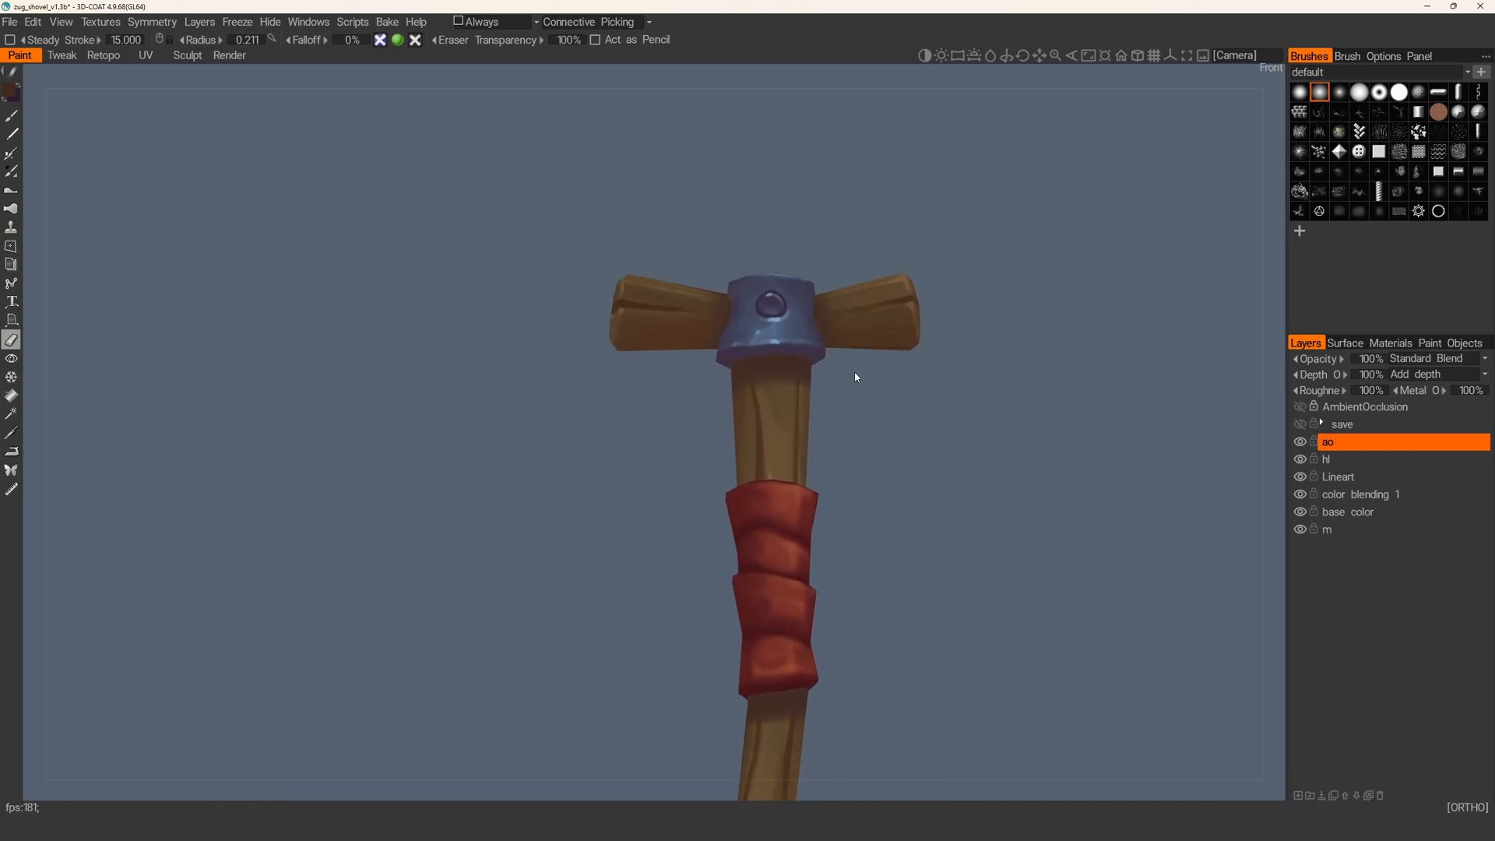
mouse_move(767, 415)
left_mouse_down("alt")
mouse_move(741, 394)
mouse_move(787, 403)
mouse_move(728, 409)
mouse_move(771, 374)
mouse_move(783, 337)
mouse_move(839, 420)
left_mouse_up("alt")
middle_click_drag(811, 509, 690, 110, "alt")
- Erase the excess shading on the wood below the red wrap with the Eraser at a radius of 0.180
mouse_move(747, 380)
left_mouse_down("alt")
mouse_move(711, 371)
mouse_move(731, 357)
mouse_move(678, 361)
mouse_move(694, 351)
left_mouse_up("alt")
right_click_drag(694, 350, 675, 351)
mouse_move(692, 348)
left_mouse_down("alt")
mouse_move(654, 361)
mouse_move(706, 340)
mouse_move(738, 348)
left_mouse_up("alt")
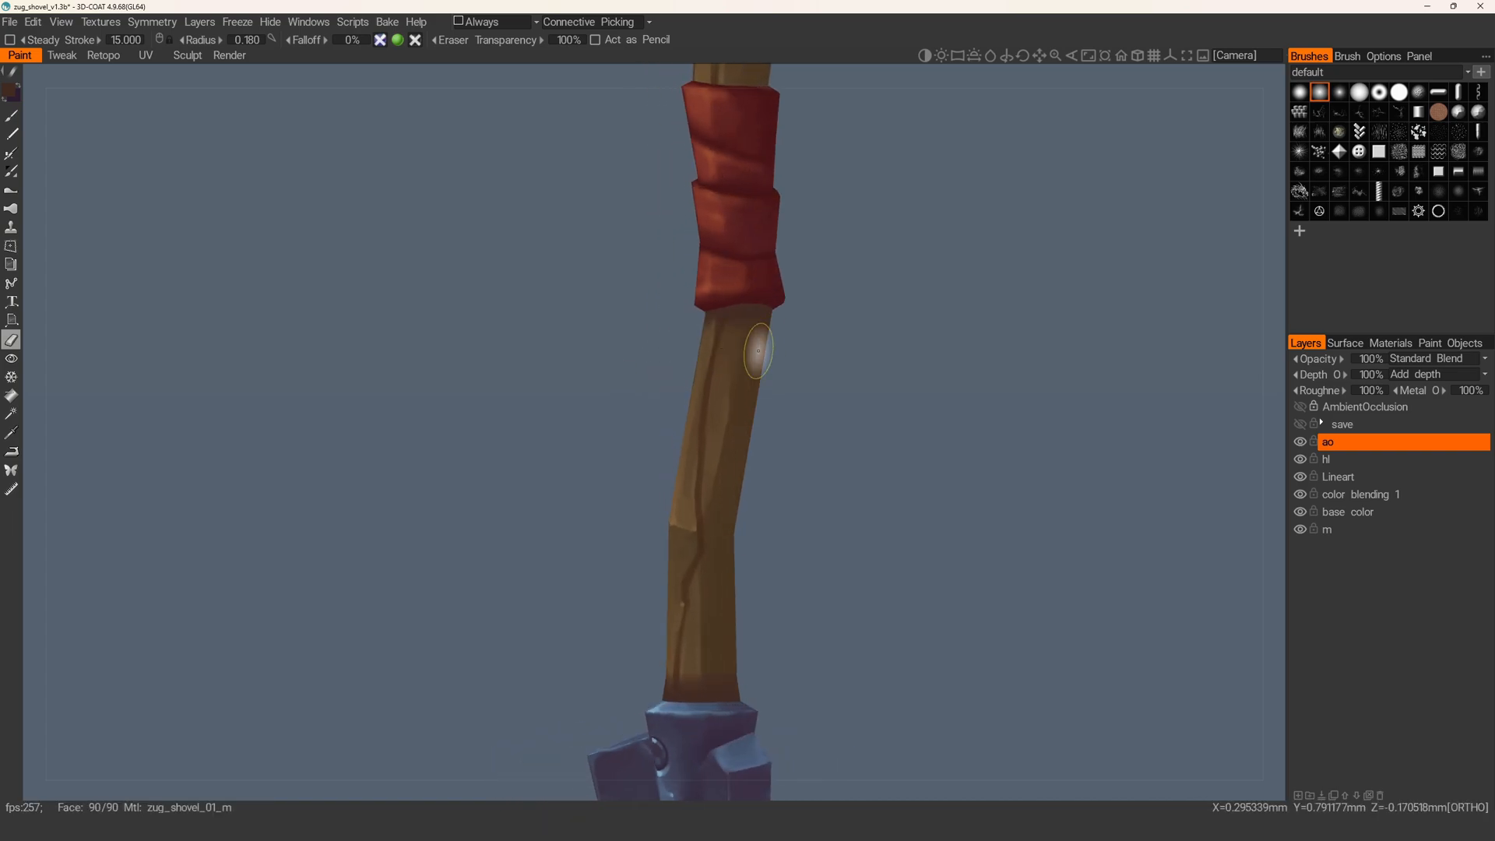
left_click_drag(623, 368, 722, 359, "alt")
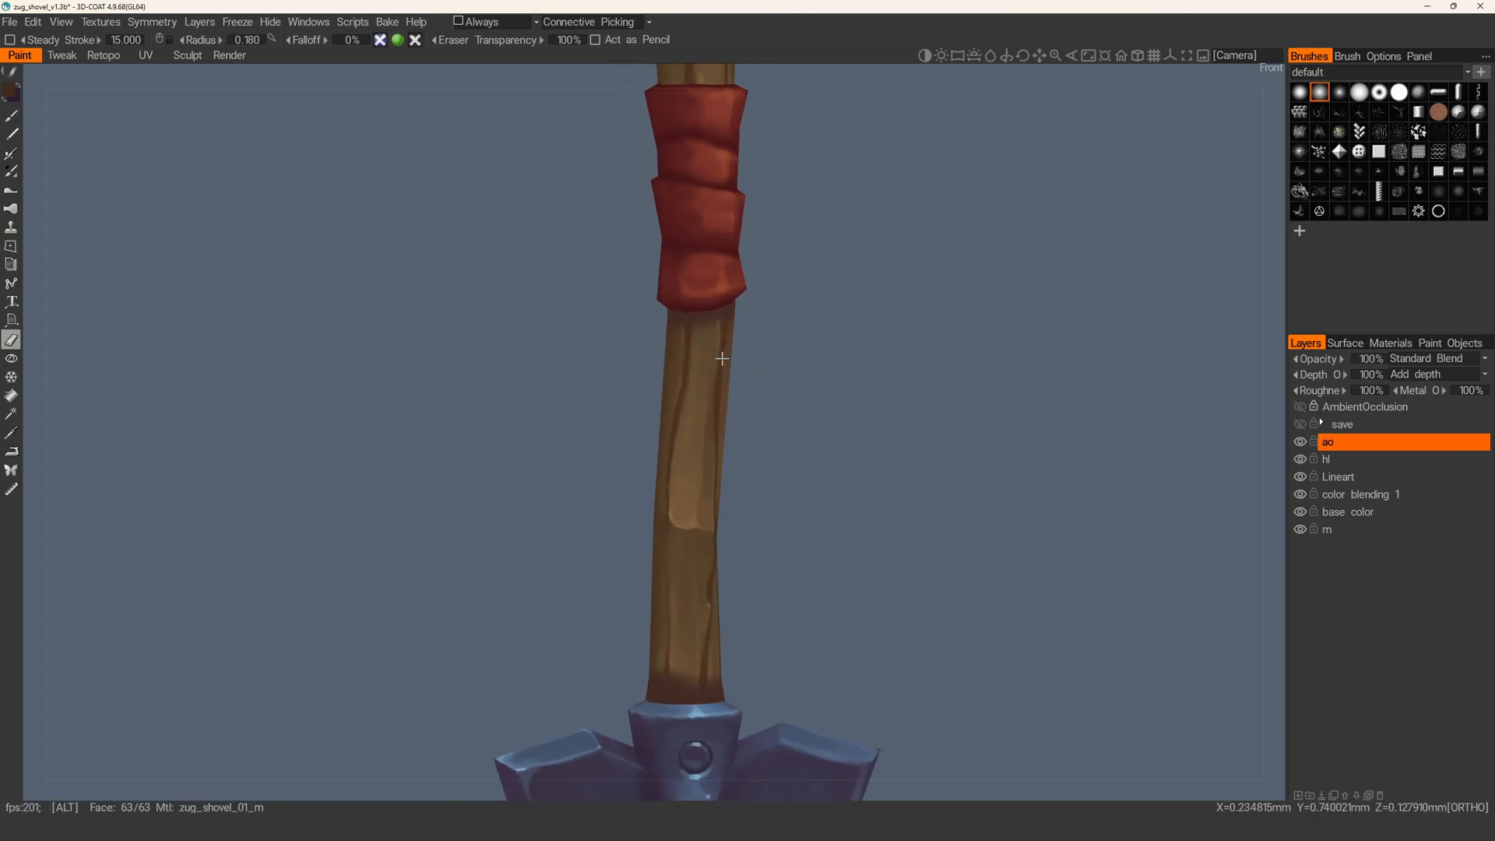
- Paint orange-brown rust patches along the blade's edges on a new layer named color details, using the fourth round brush at radius 0.050
middle_click_drag(689, 537, 697, 367, "alt")
left_click_drag(720, 510, 618, 487, "alt")
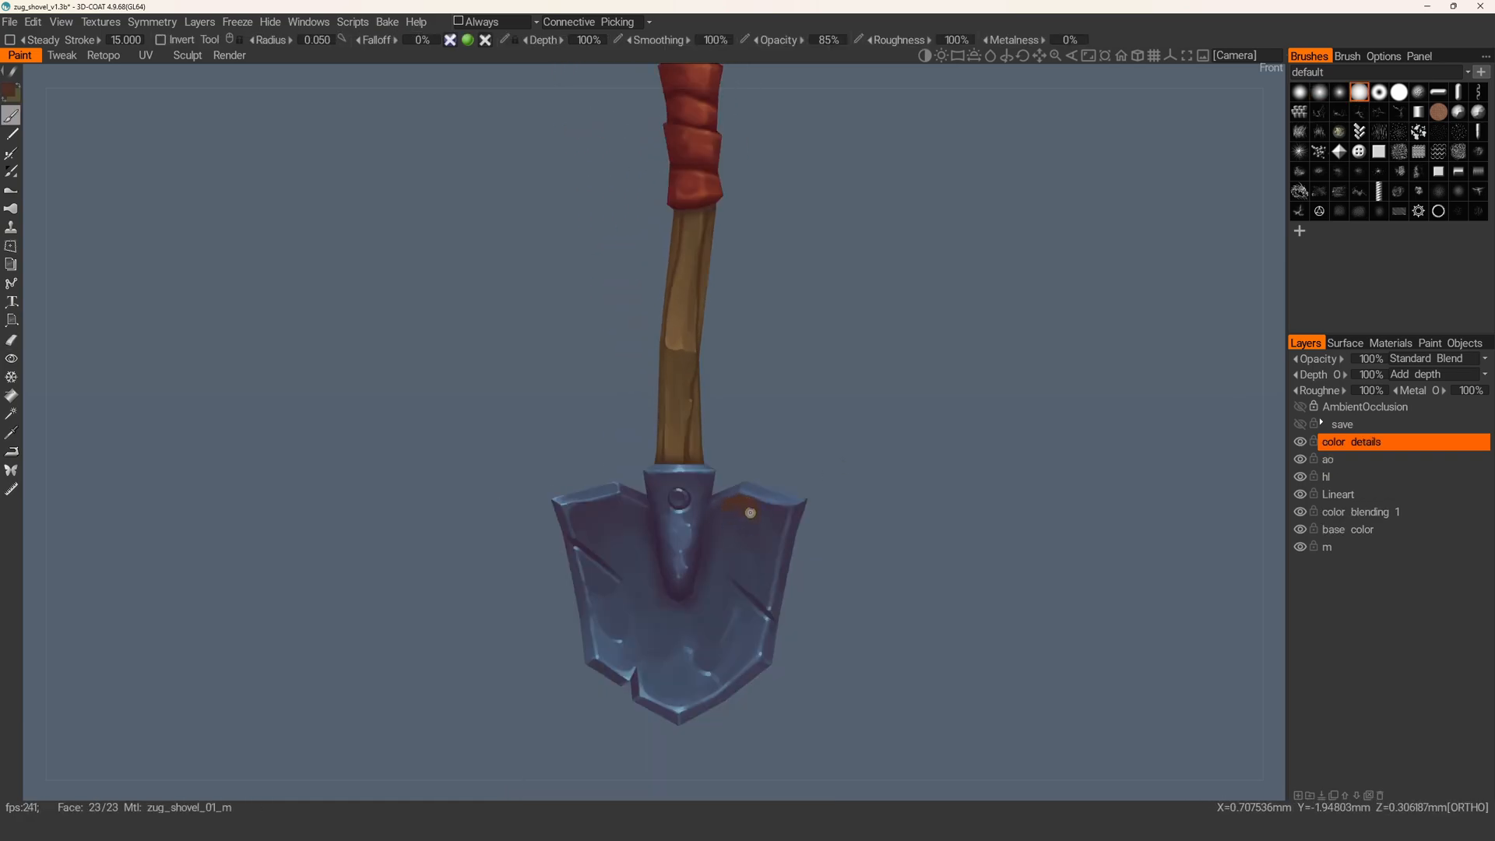
mouse_move(760, 444)
left_mouse_down("alt")
mouse_move(756, 480)
mouse_move(780, 481)
mouse_move(740, 605)
left_mouse_up("alt")
middle_click_drag(740, 606, 744, 562, "alt")
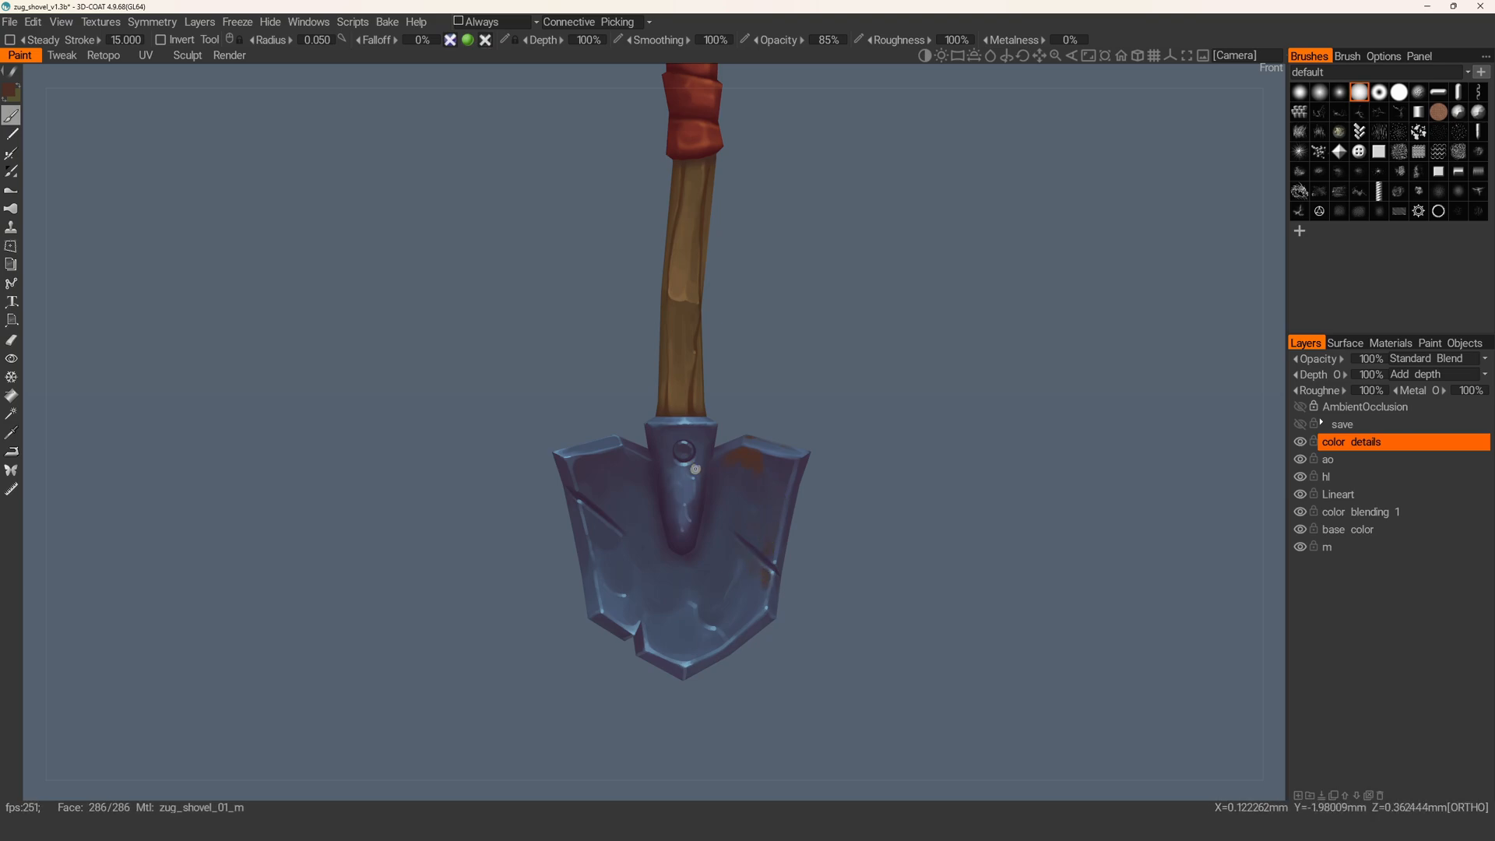
middle_click_drag(703, 566, 742, 387, "alt")
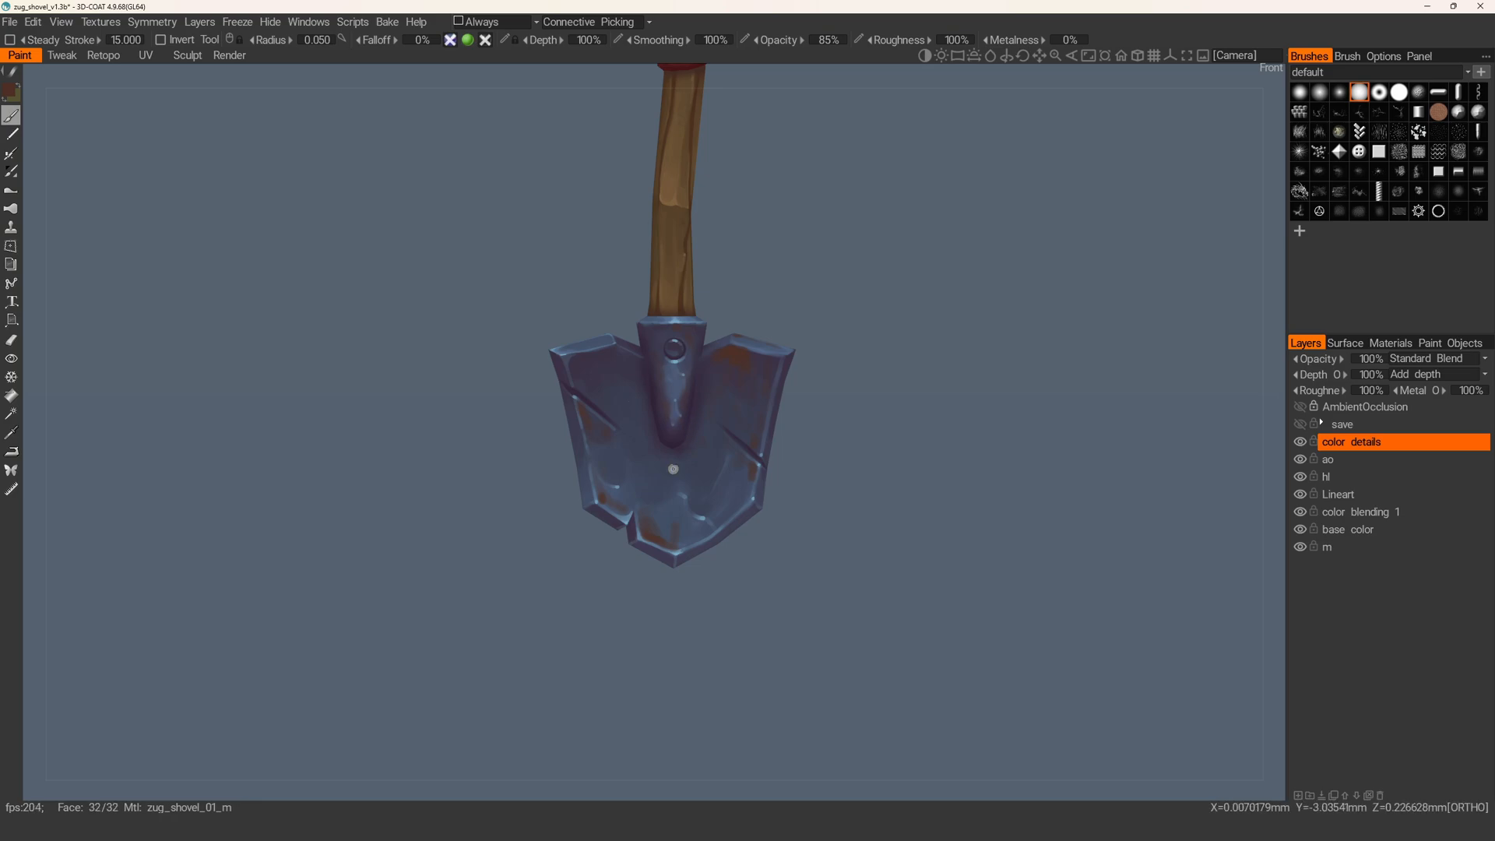
- Add more orange-brown rust patches to the middle and edges of the blade with a brush radius of 0.050
left_click(1301, 426)
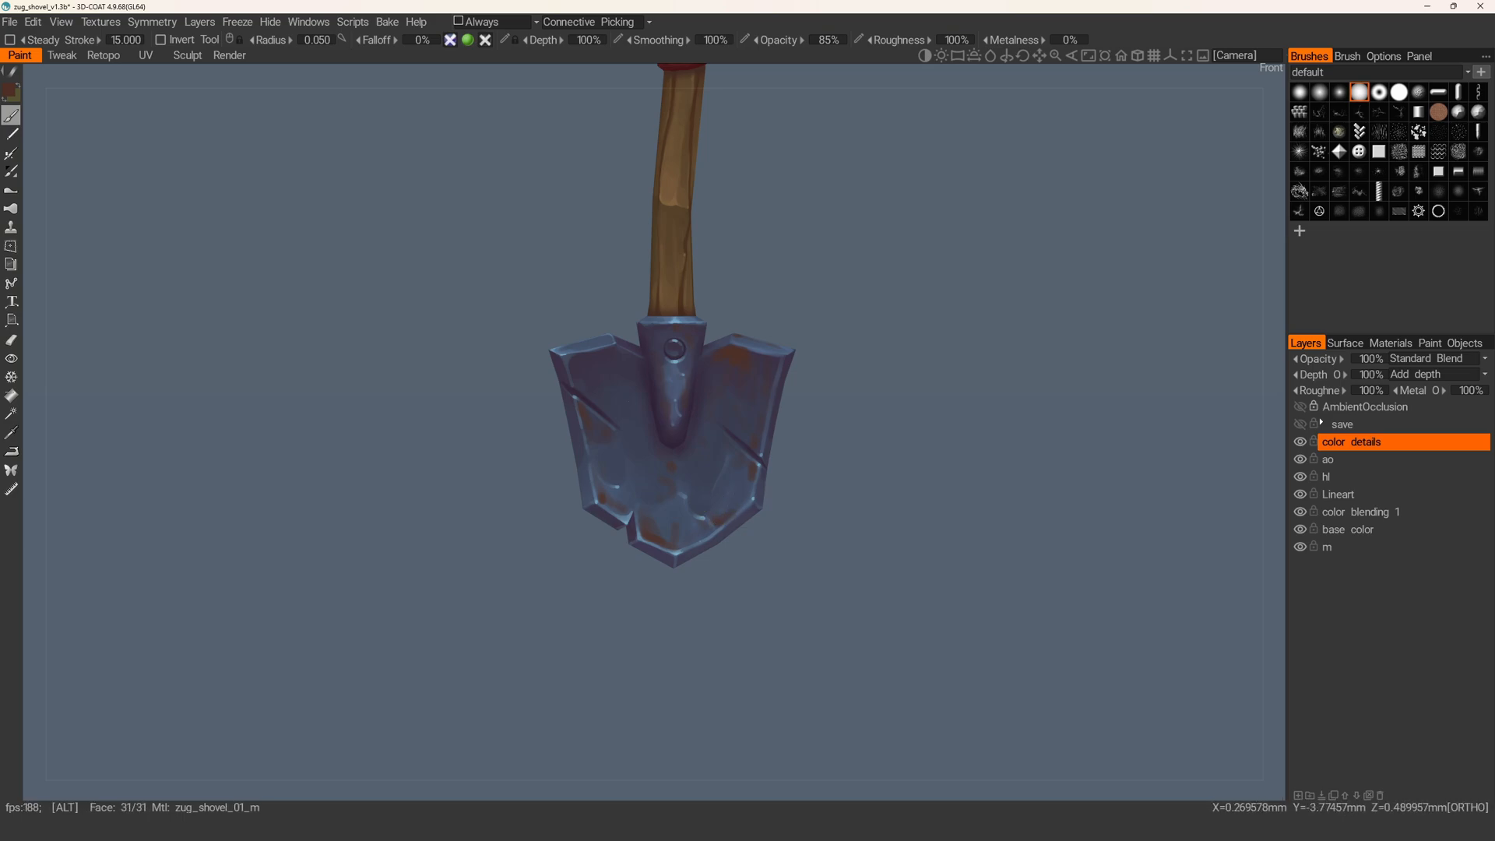
left_click_drag(715, 526, 667, 554, "alt")
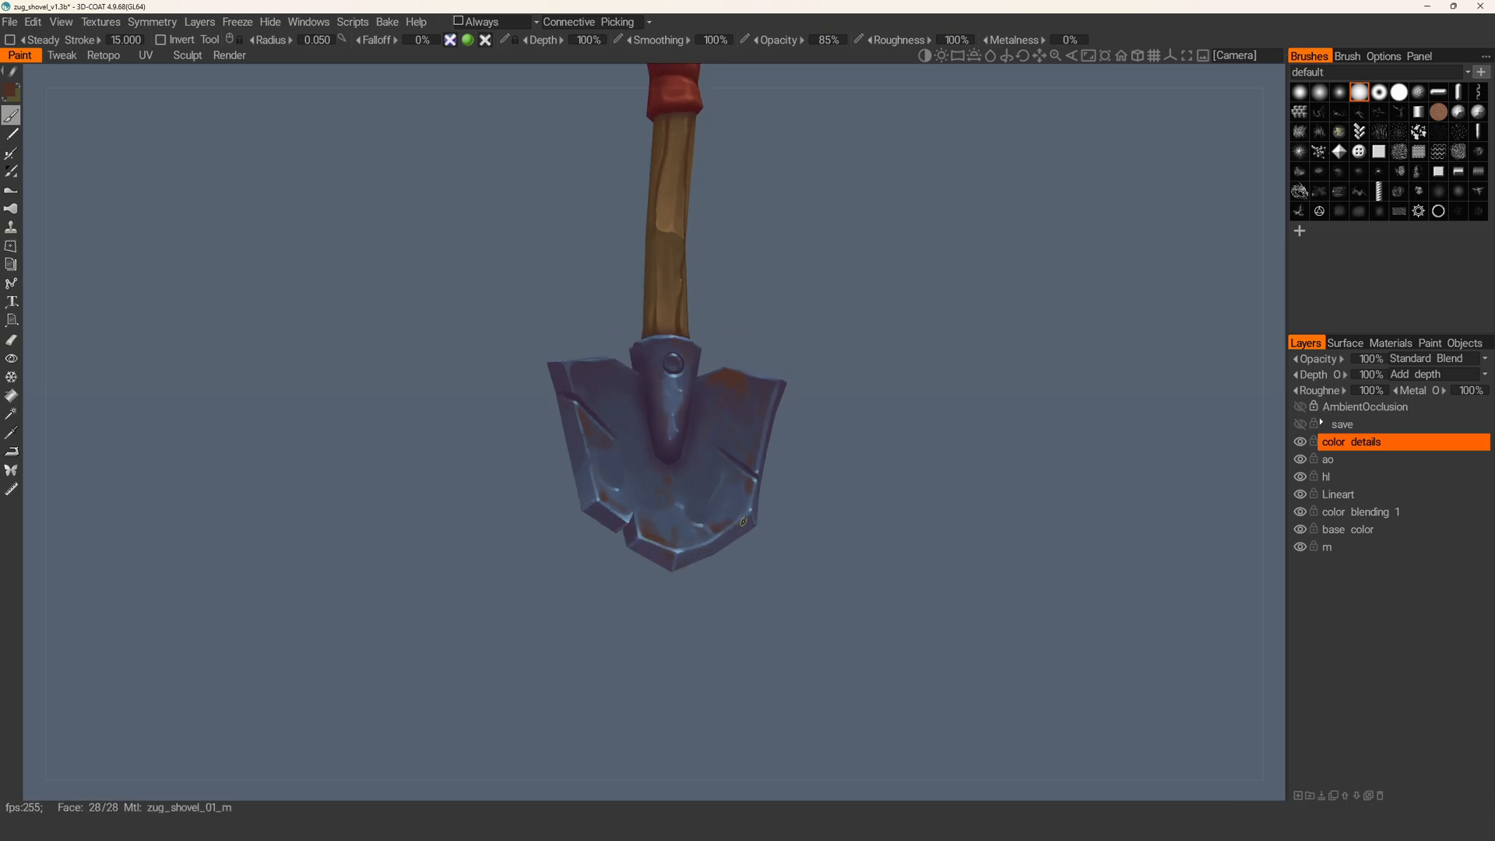
left_click_drag(743, 521, 601, 512, "alt")
left_click_drag(559, 371, 576, 402, "alt")
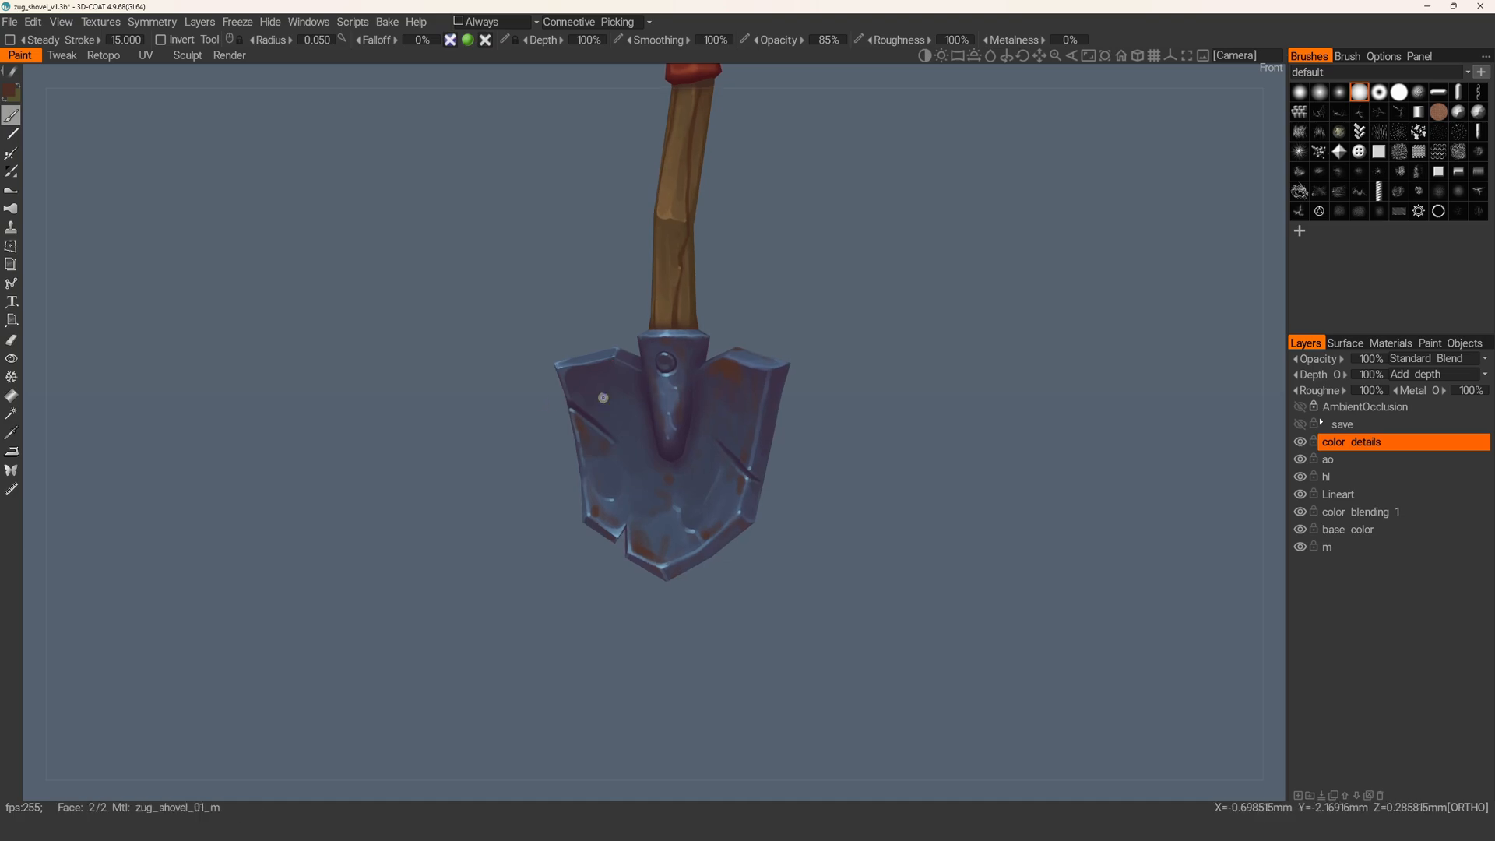
left_click_drag(770, 394, 745, 454, "alt")
middle_click_drag(745, 454, 701, 794, "alt")
left_click_drag(685, 280, 660, 257, "alt")
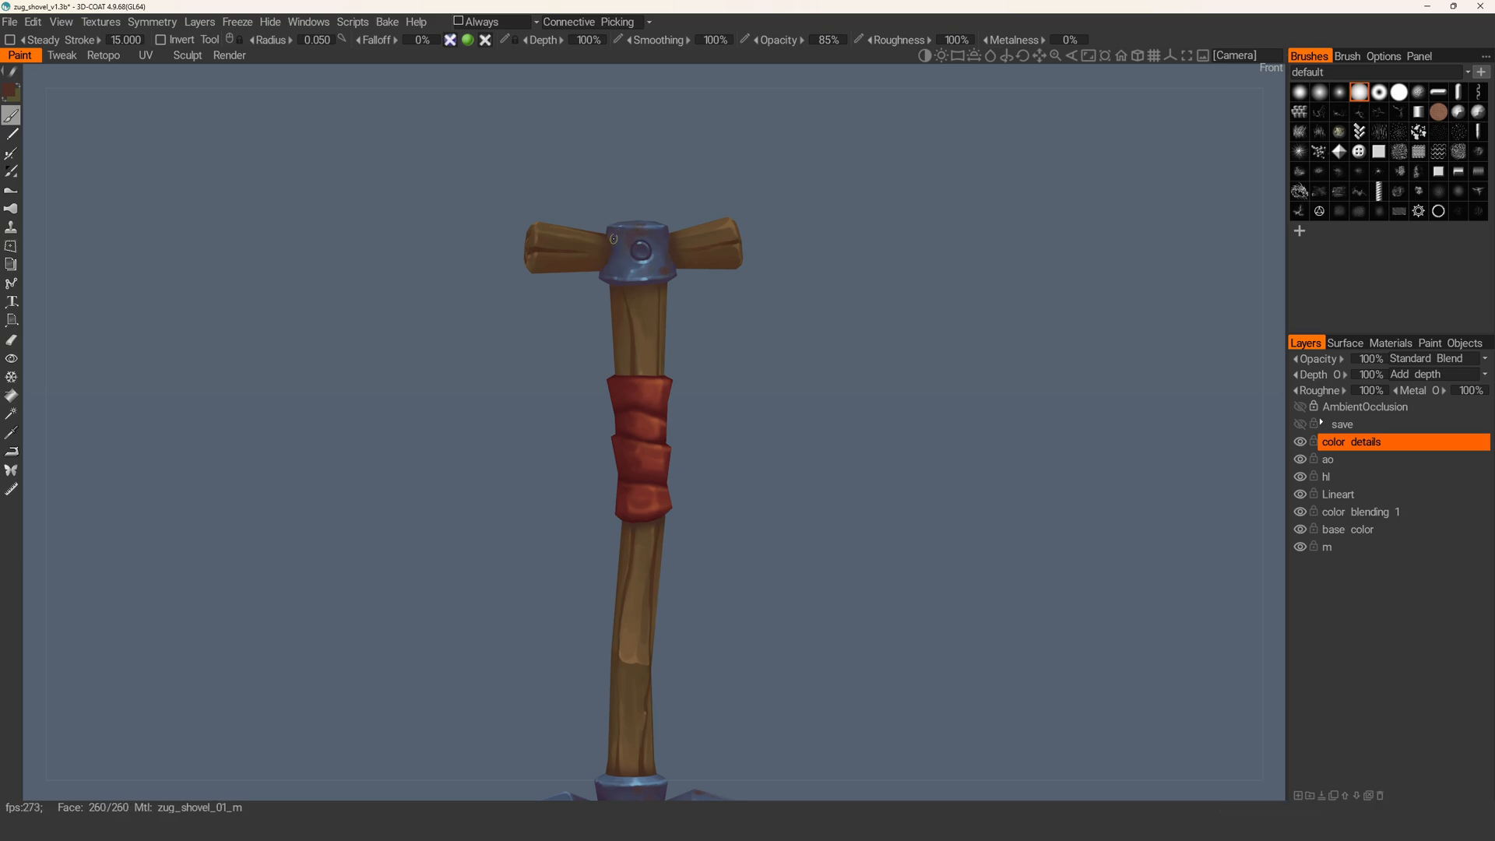
middle_click_drag(657, 533, 676, 366, "alt")
right_click_drag(676, 366, 608, 447, "alt")
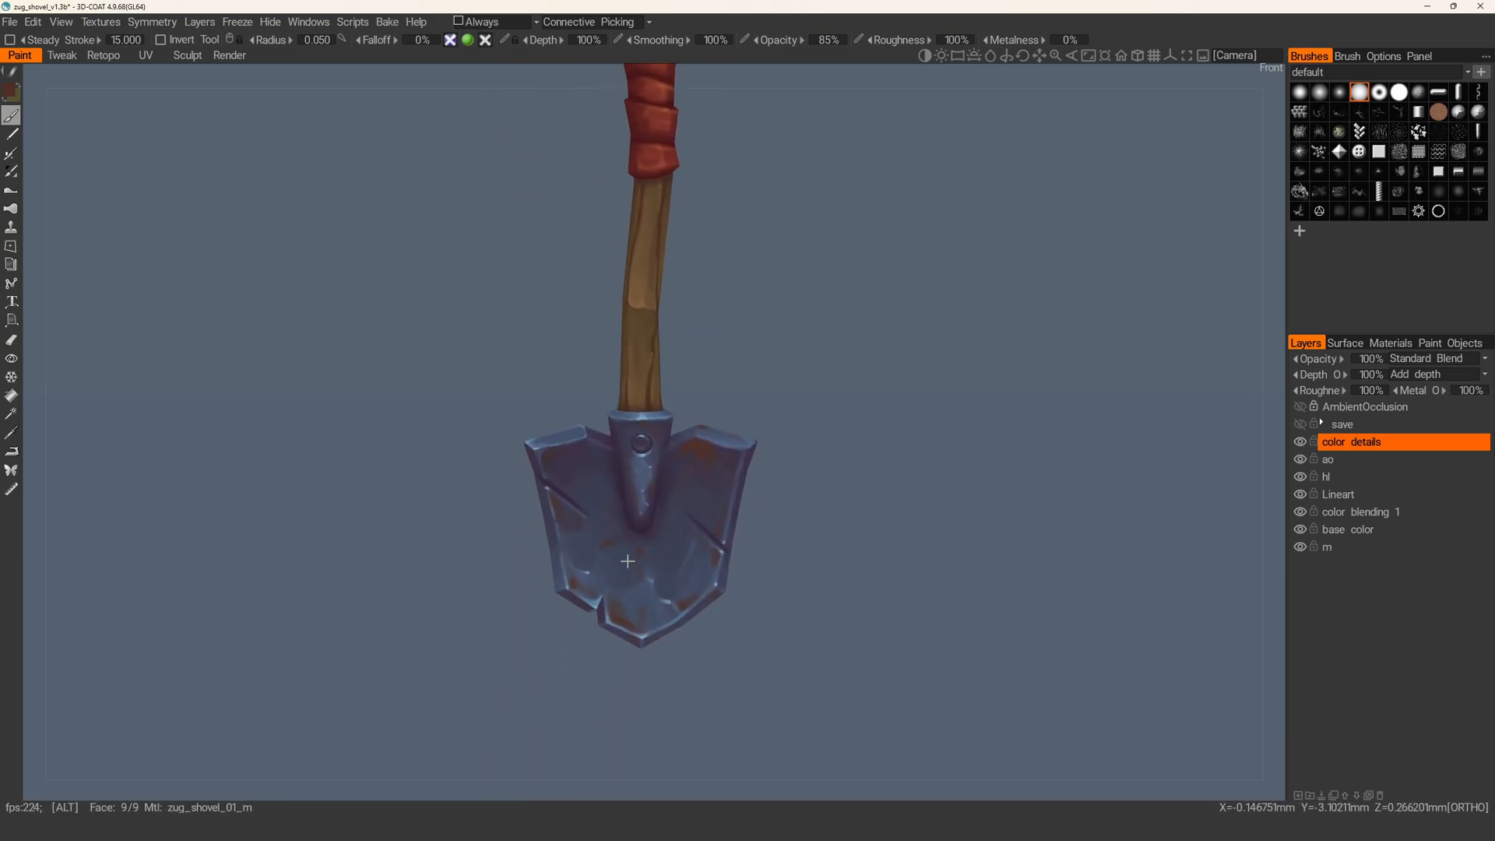
- Fade the rust patches on the blade with the Eraser and the fourth round brush preset at a radius of 0.073
middle_click_drag(622, 558, 608, 517, "alt")
right_click_drag(608, 517, 545, 438, "alt")
key("e")
left_click(1359, 92)
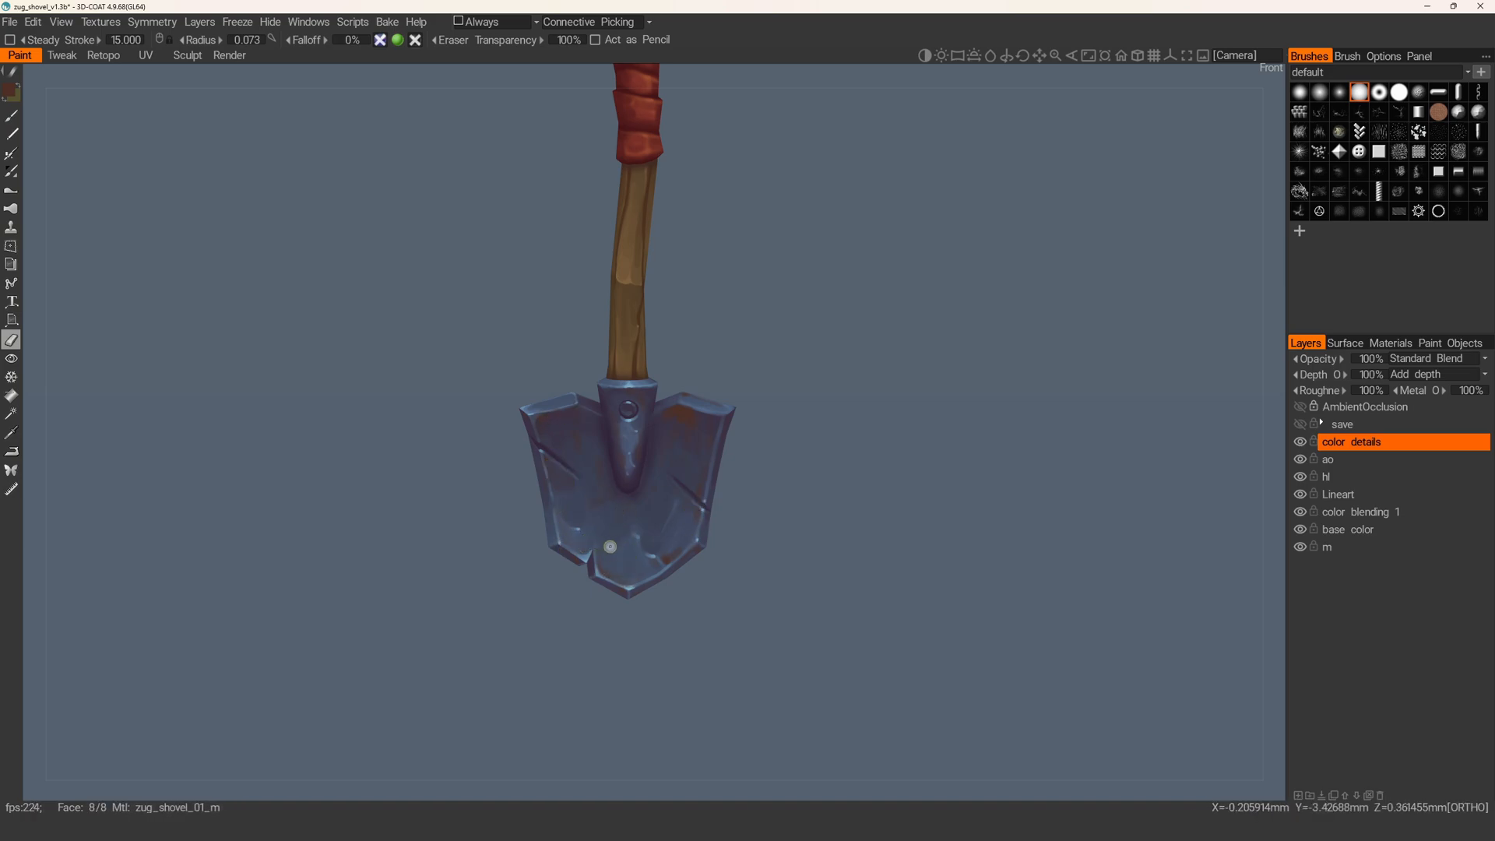
scroll(638, 507, "down", 3)
scroll(683, 518, "up", 2)
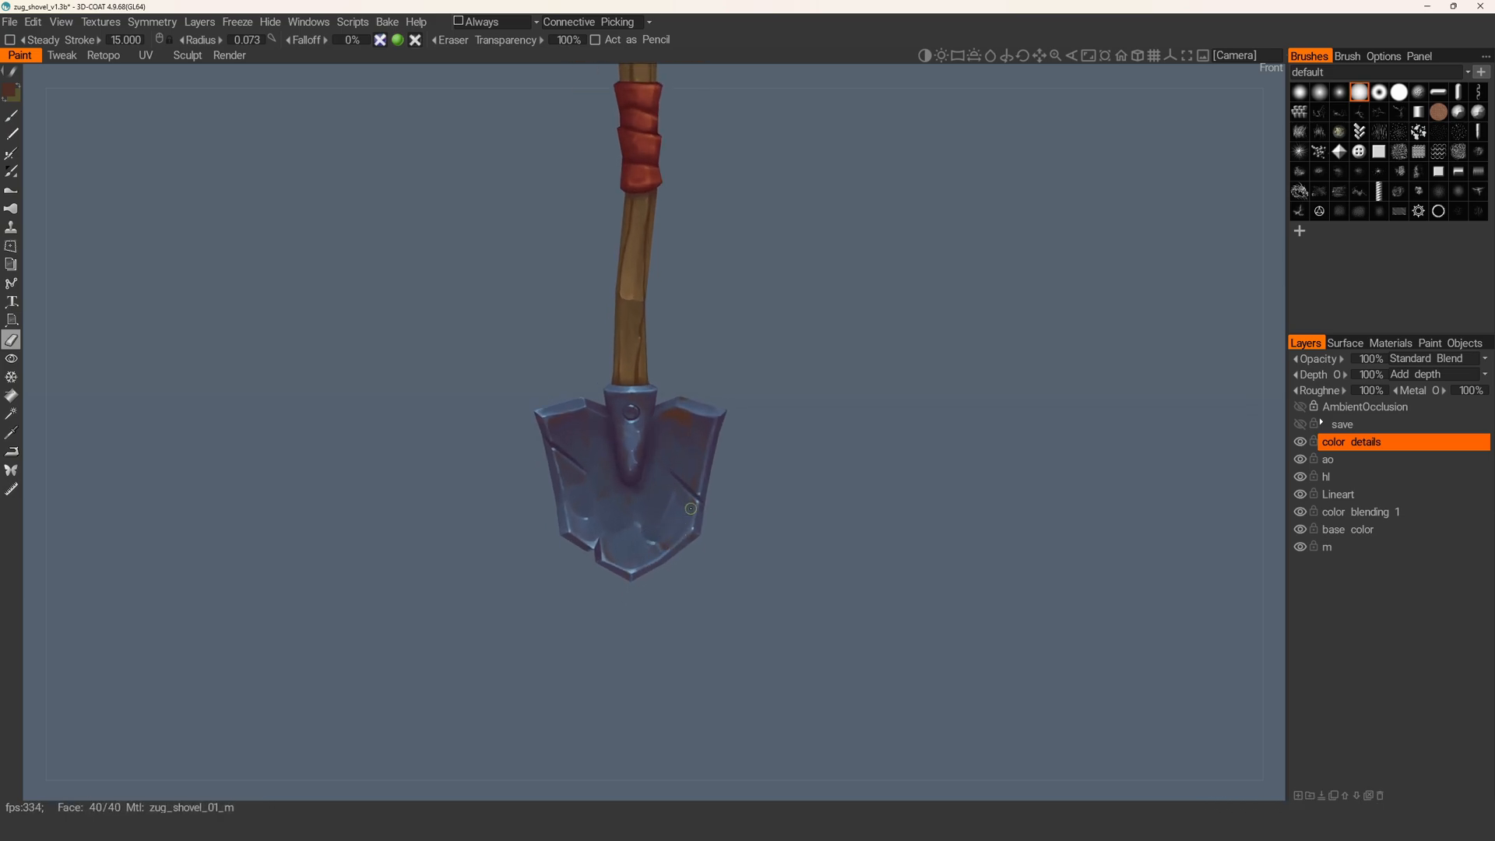
scroll(632, 353, "down", 4)
scroll(633, 353, "up", 3)
middle_click_drag(584, 282, 600, 507, "alt")
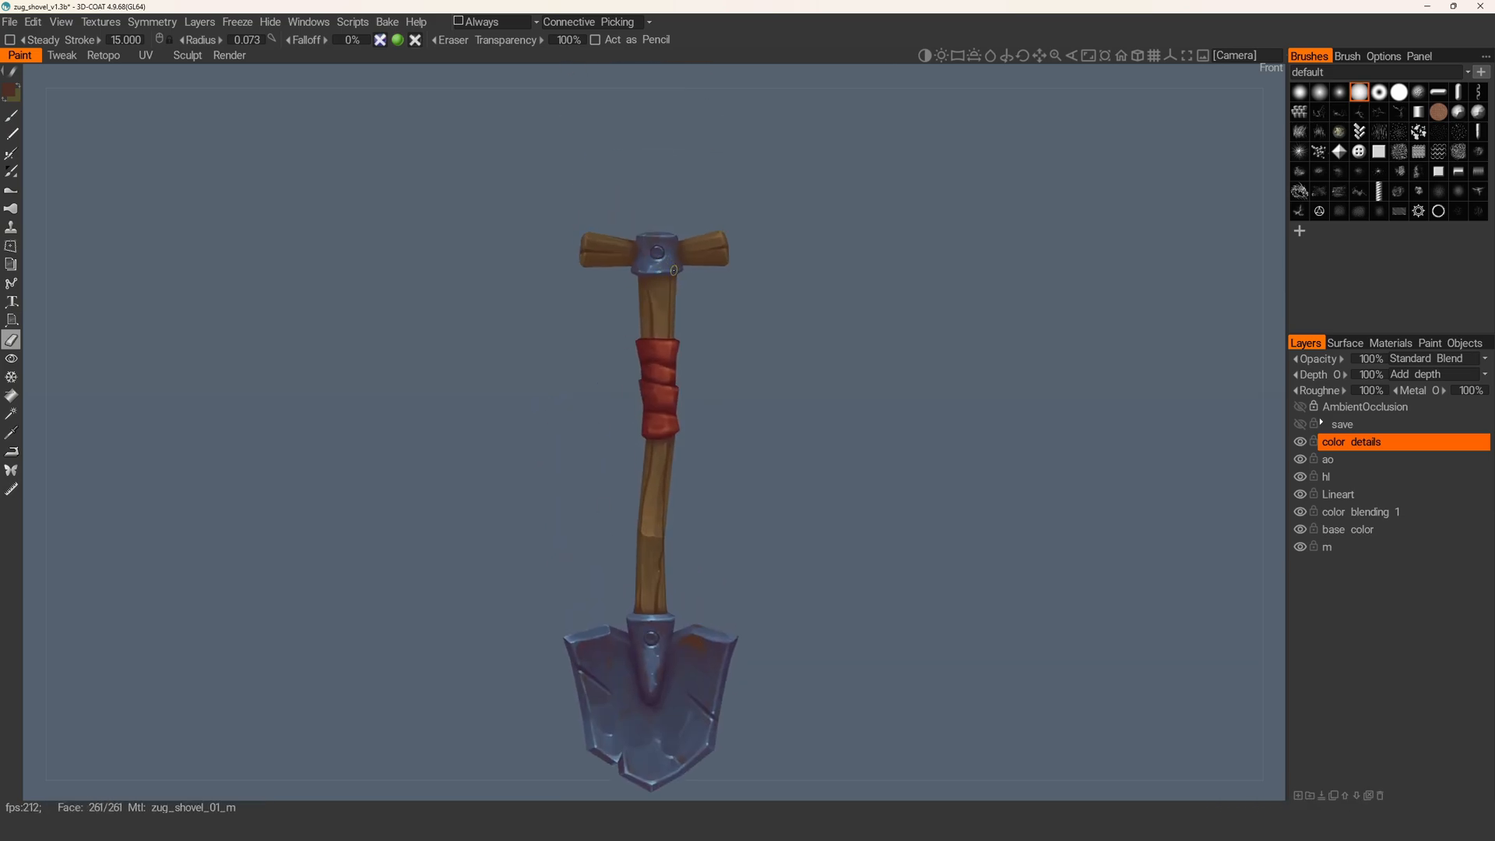
left_click_drag(647, 264, 661, 227, "alt")
left_click_drag(657, 409, 592, 436, "alt")
- Paint subtle olive-brown color variation on the wooden handle below the red wrap with a brush radius of 0.042
key("c")
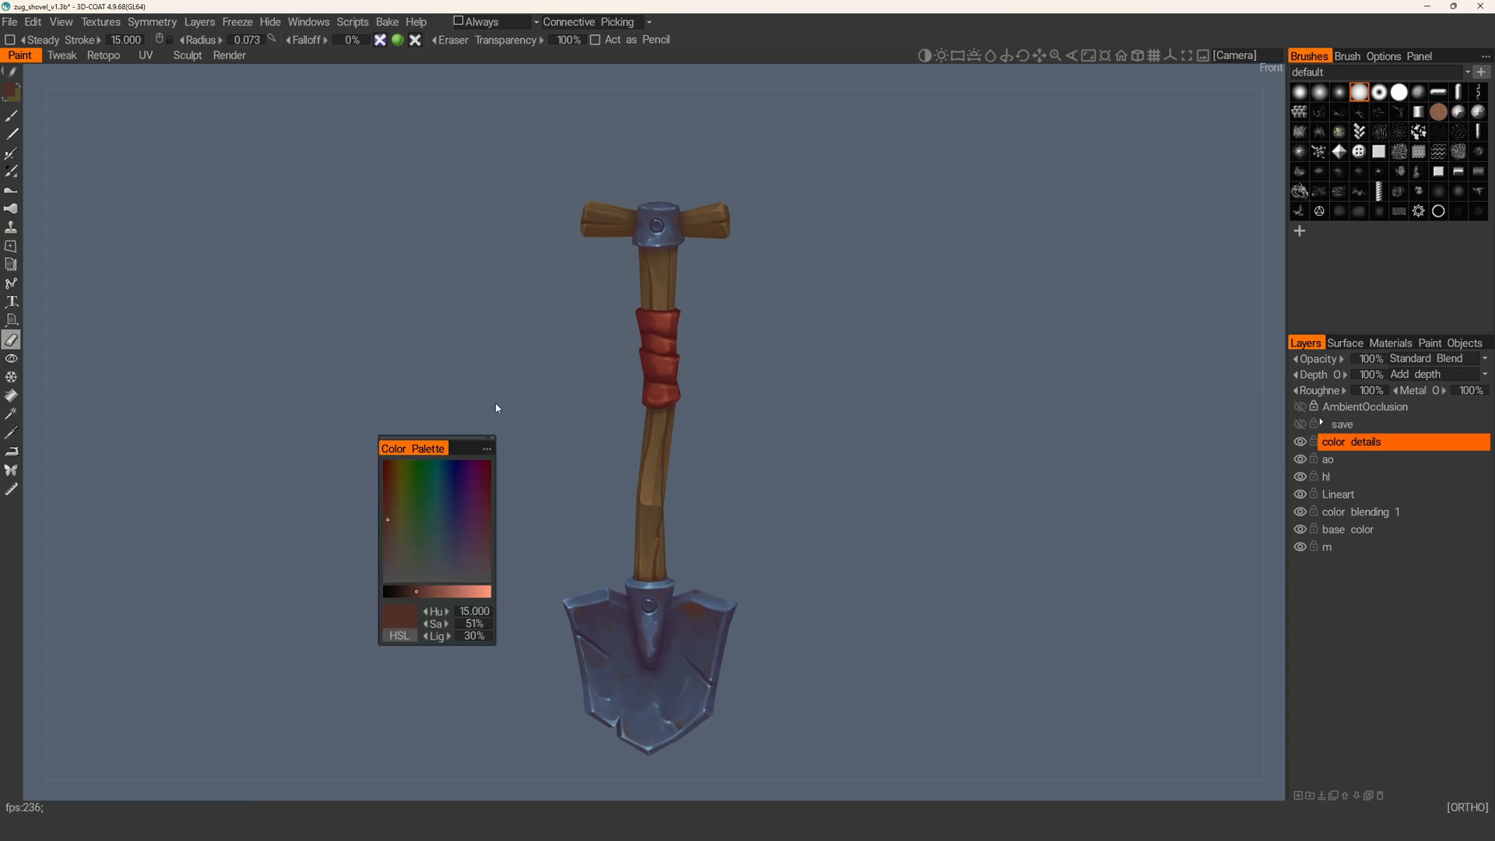
key("1")
key("v")
scroll(643, 490, "up", 3)
left_click_drag(629, 487, 654, 489, "alt")
left_click_drag(912, 519, 923, 515)
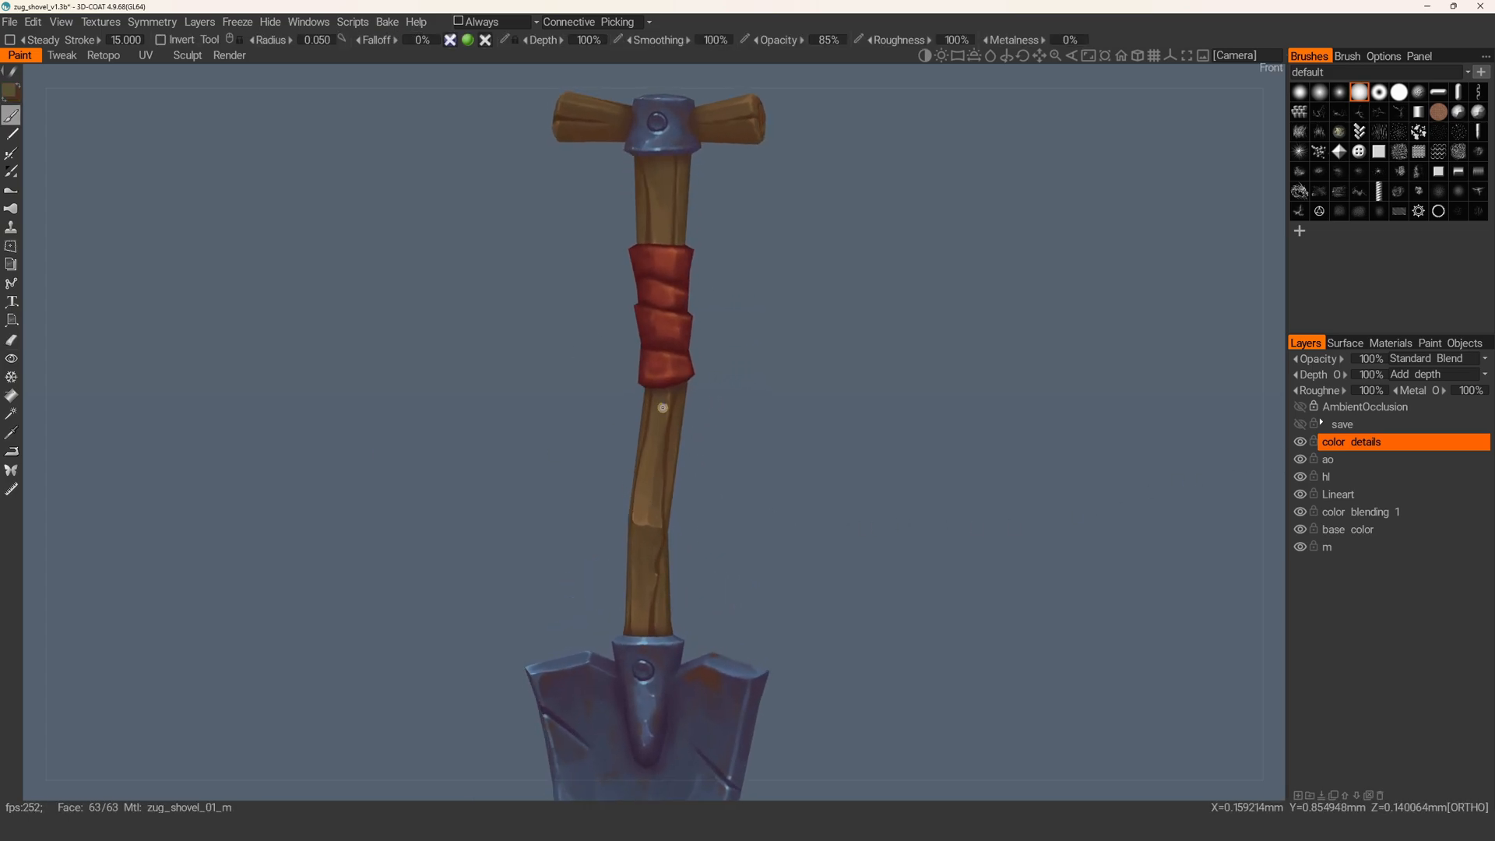
left_click_drag(640, 475, 659, 486, "alt")
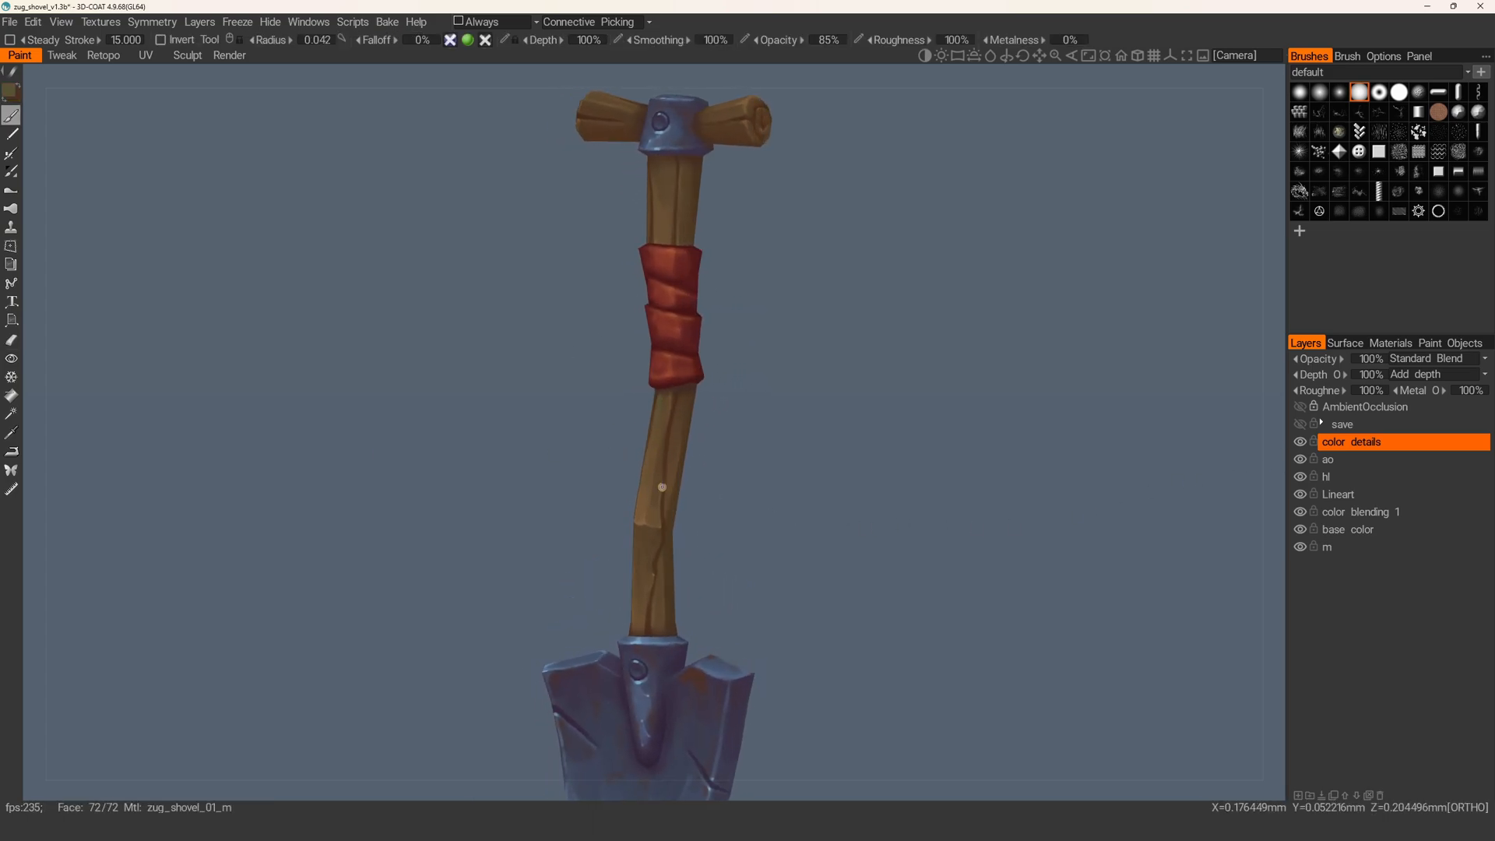
left_click_drag(674, 414, 652, 506, "alt")
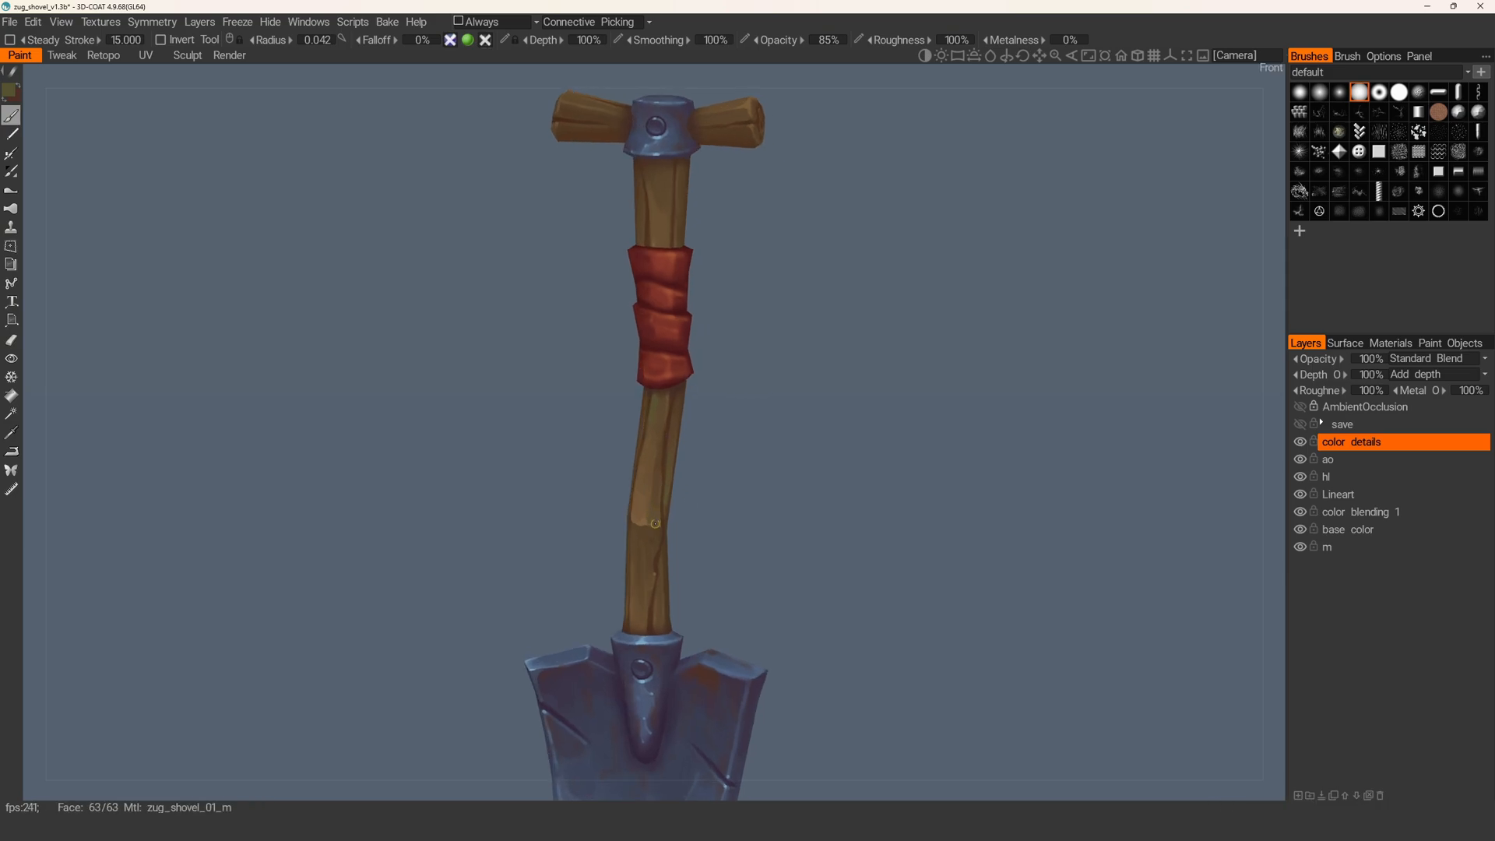
- Extend the olive-brown color variation to the wood above the red wrap and to the crossbar grip at radius 0.042
middle_click_drag(655, 431, 656, 381, "alt")
middle_click_drag(643, 152, 612, 389, "alt")
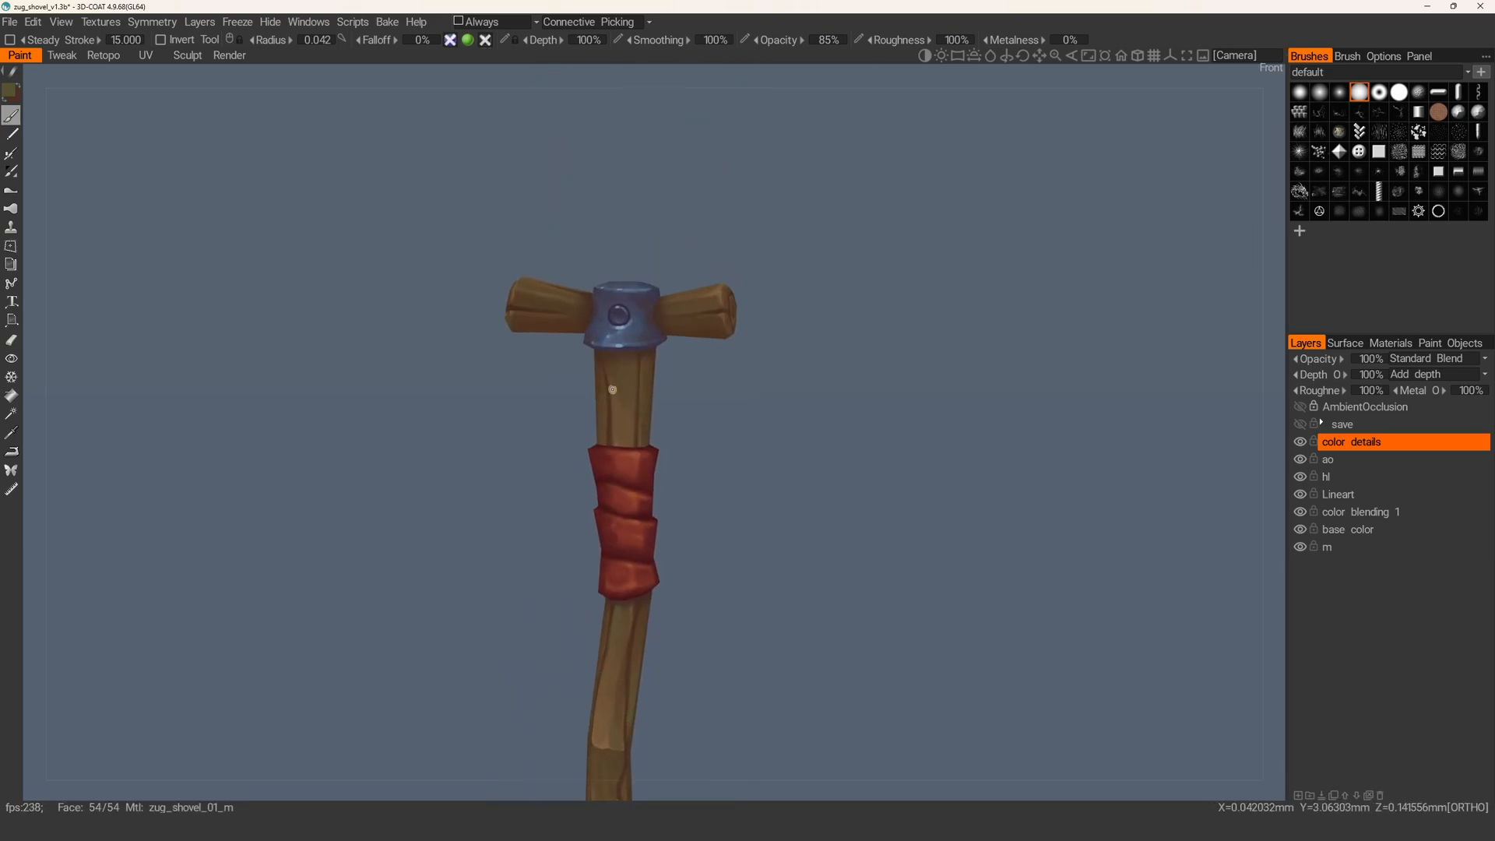
left_click_drag(621, 441, 656, 290, "alt")
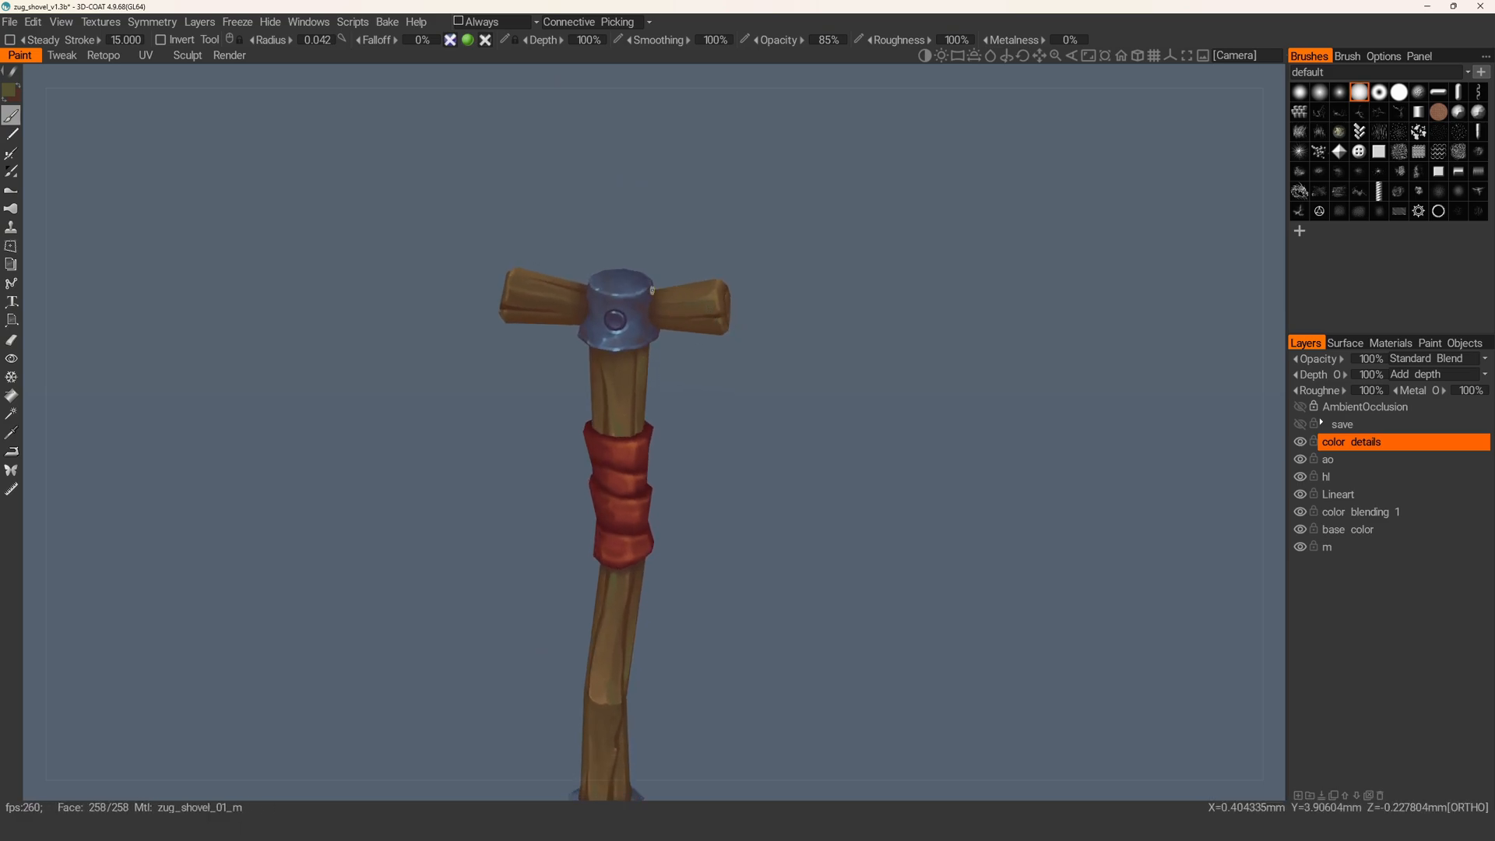
left_click_drag(540, 304, 559, 327, "alt+shift")
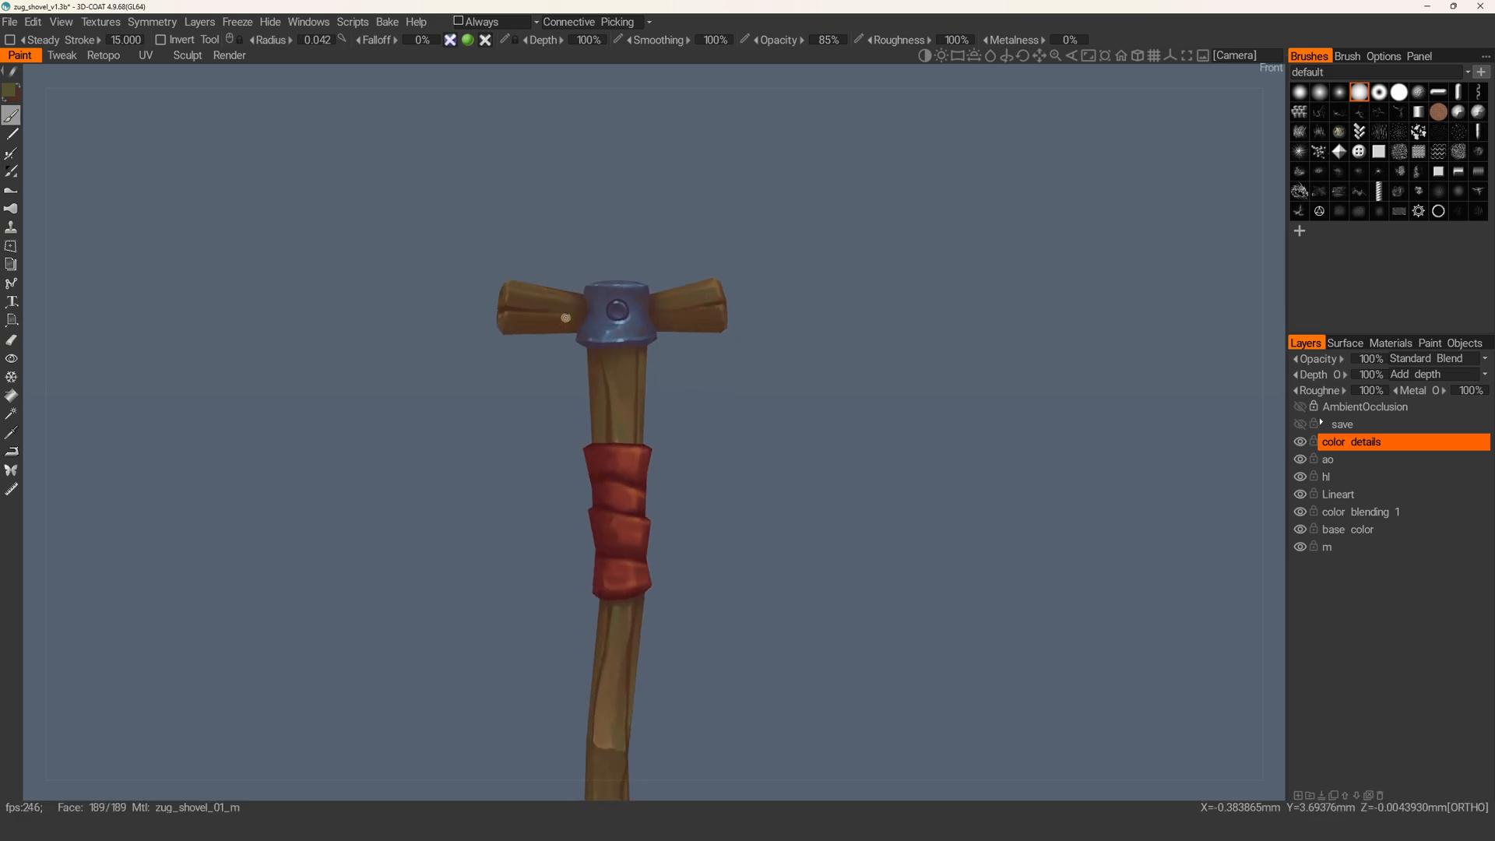
left_click_drag(574, 274, 505, 323, "alt")
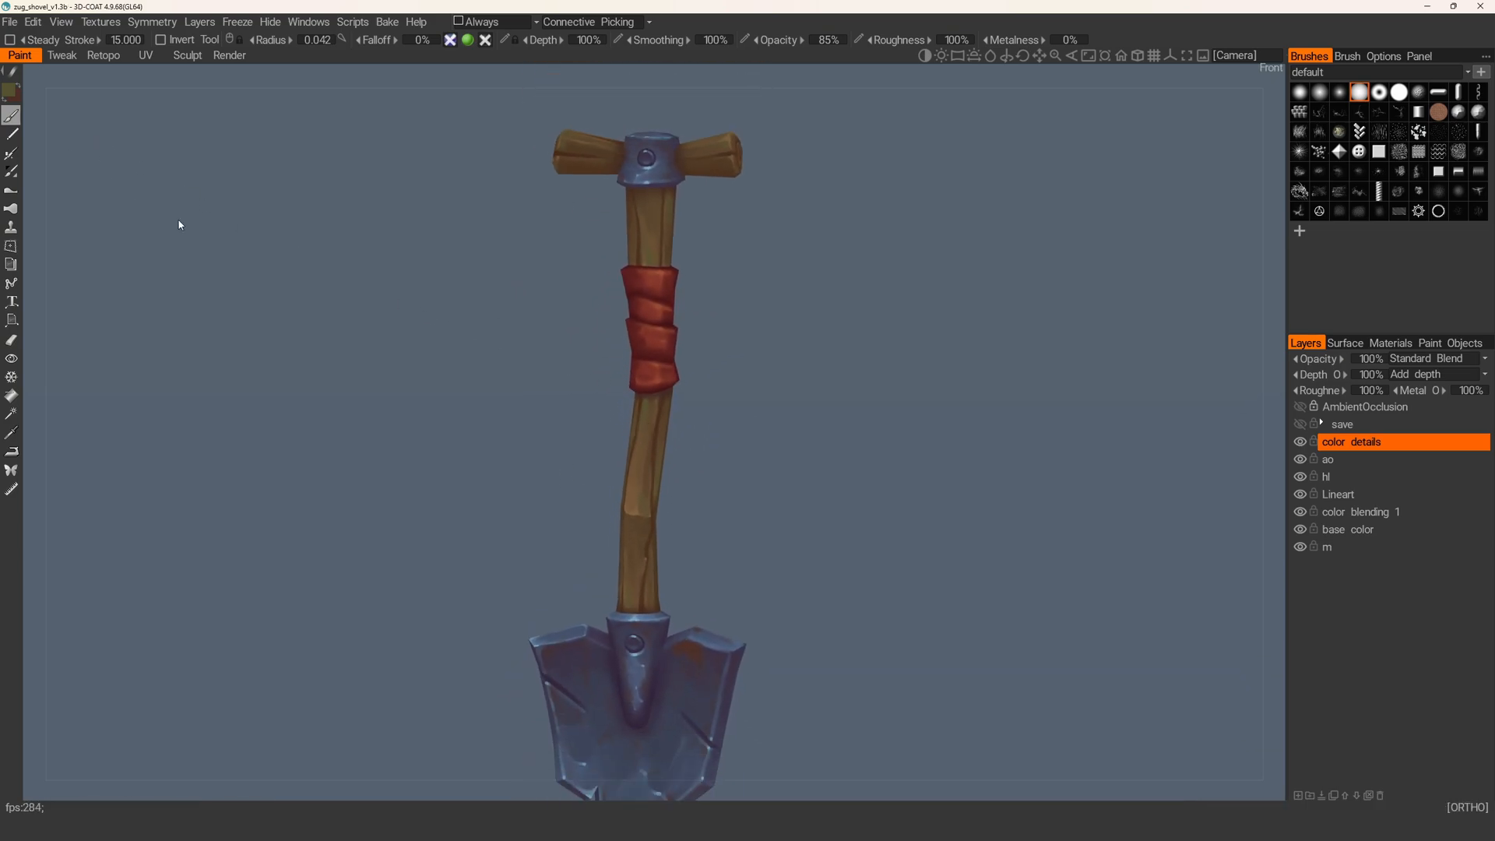
- Tint the wood on the shovel's back with dark red-brown, using the first soft round brush at radius 0.139
left_click(12, 92)
left_click(752, 418)
left_click(603, 569)
mouse_move(608, 573)
left_mouse_down("alt")
mouse_move(554, 367)
mouse_move(636, 438)
mouse_move(617, 464)
left_mouse_up("alt")
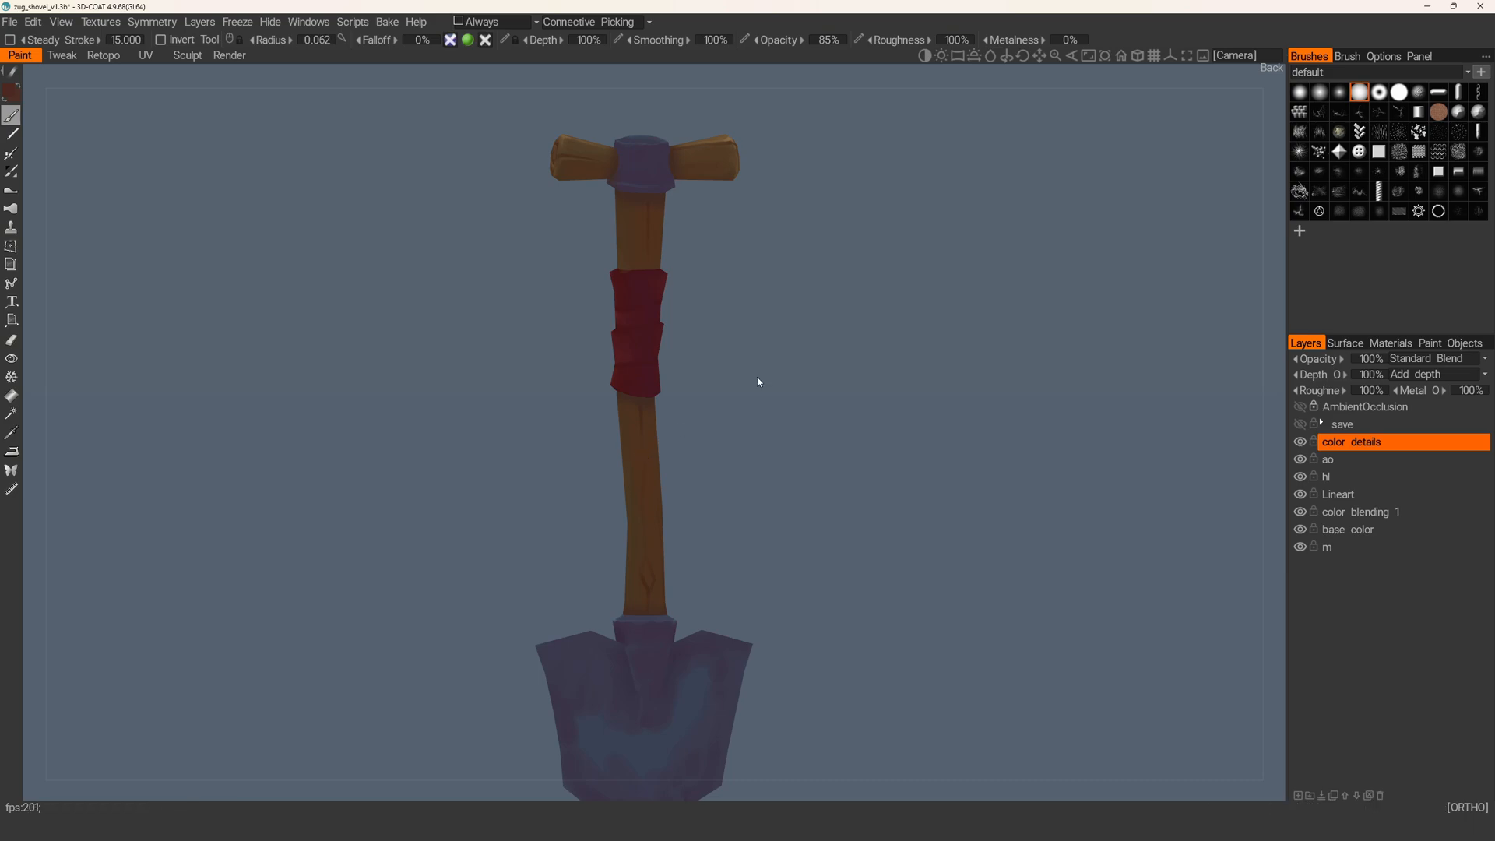
right_click_drag(632, 417, 647, 417)
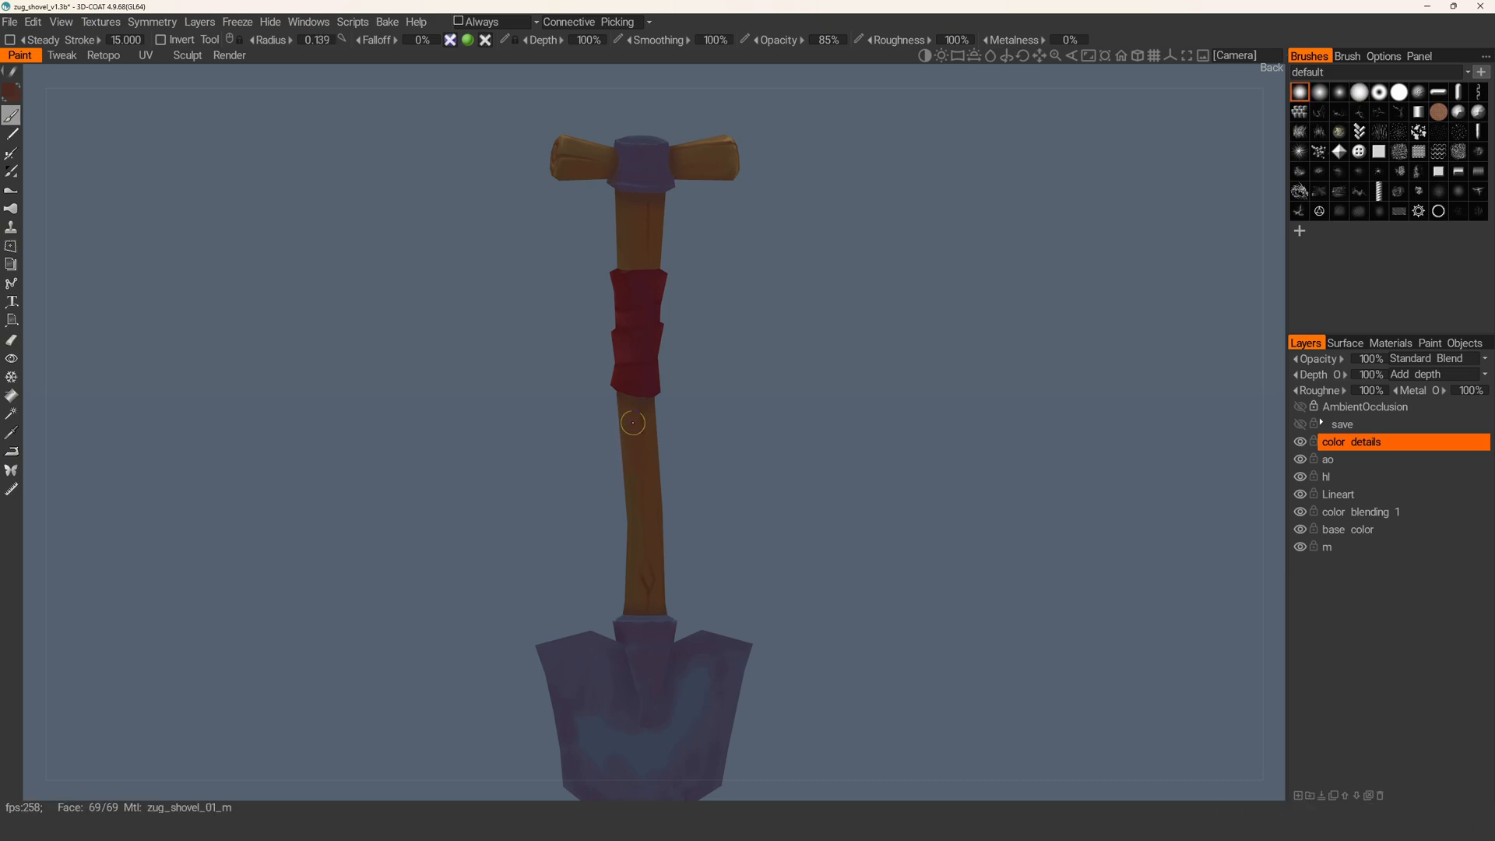
mouse_move(630, 216)
left_mouse_down("alt")
mouse_move(618, 184)
mouse_move(584, 184)
left_mouse_up("alt")
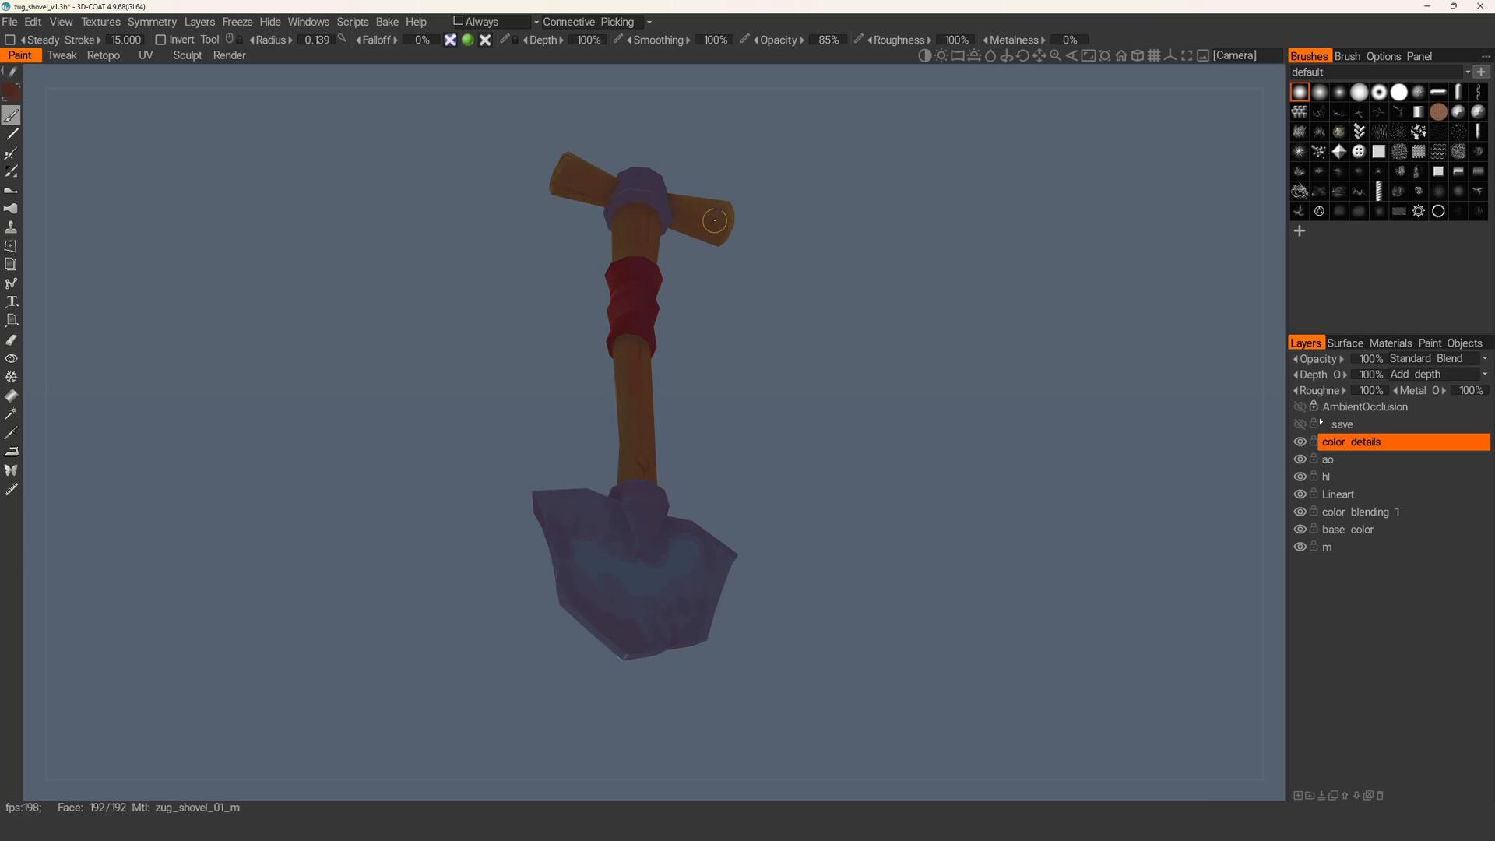
left_click_drag(698, 225, 693, 421, "alt")
mouse_move(691, 491)
left_mouse_down("alt")
mouse_move(704, 517)
mouse_move(704, 391)
mouse_move(736, 332)
mouse_move(758, 427)
mouse_move(705, 445)
left_mouse_up("alt")
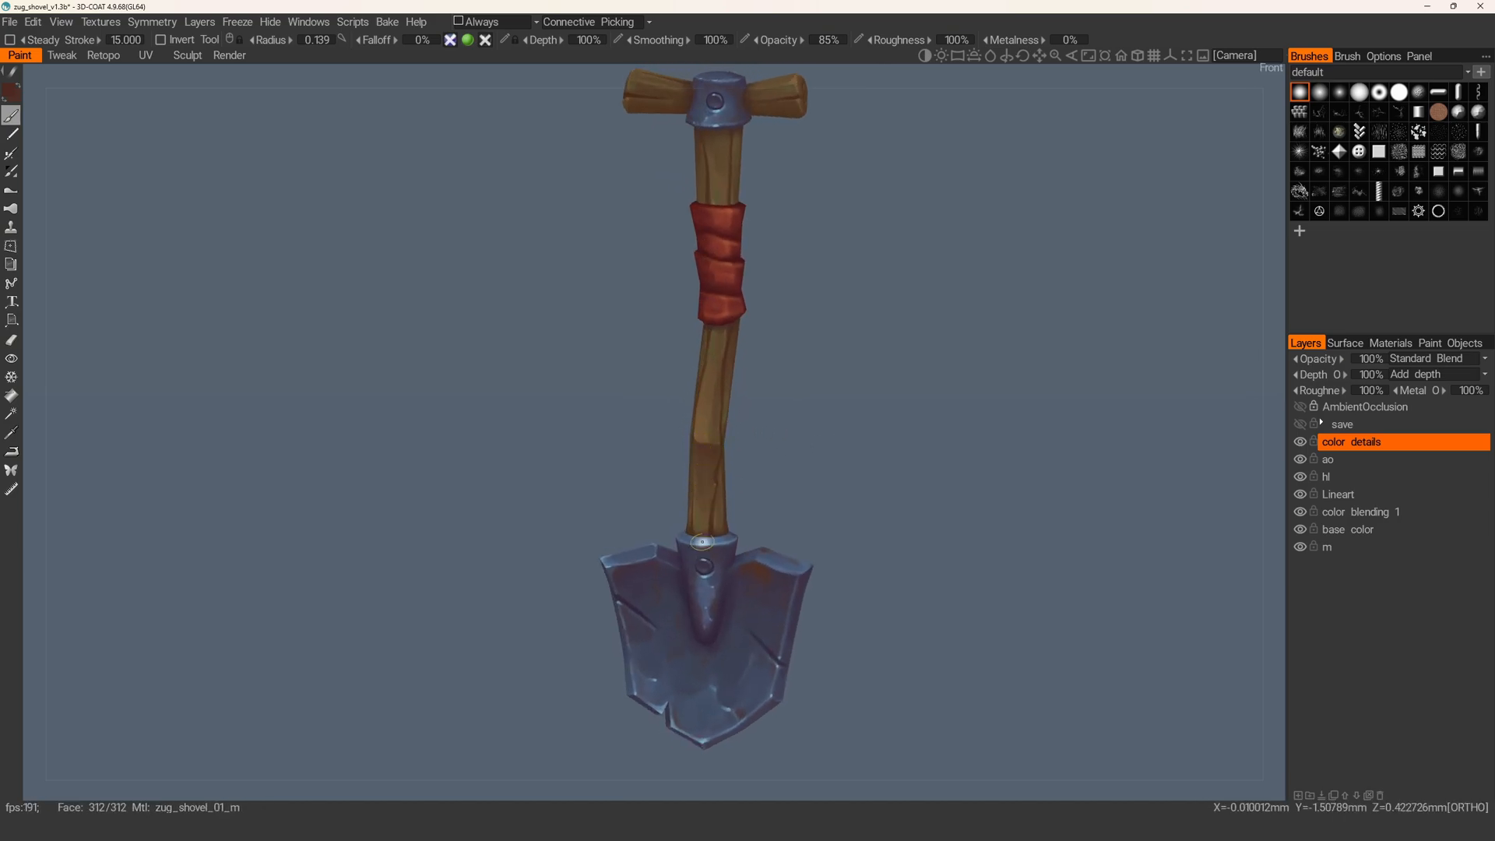
- Examine the painted color details on the handle and blade from the front and the side
right_click_drag(720, 644, 707, 494, "alt")
right_click_drag(705, 340, 705, 352, "alt")
middle_click_drag(705, 352, 672, 450, "alt")
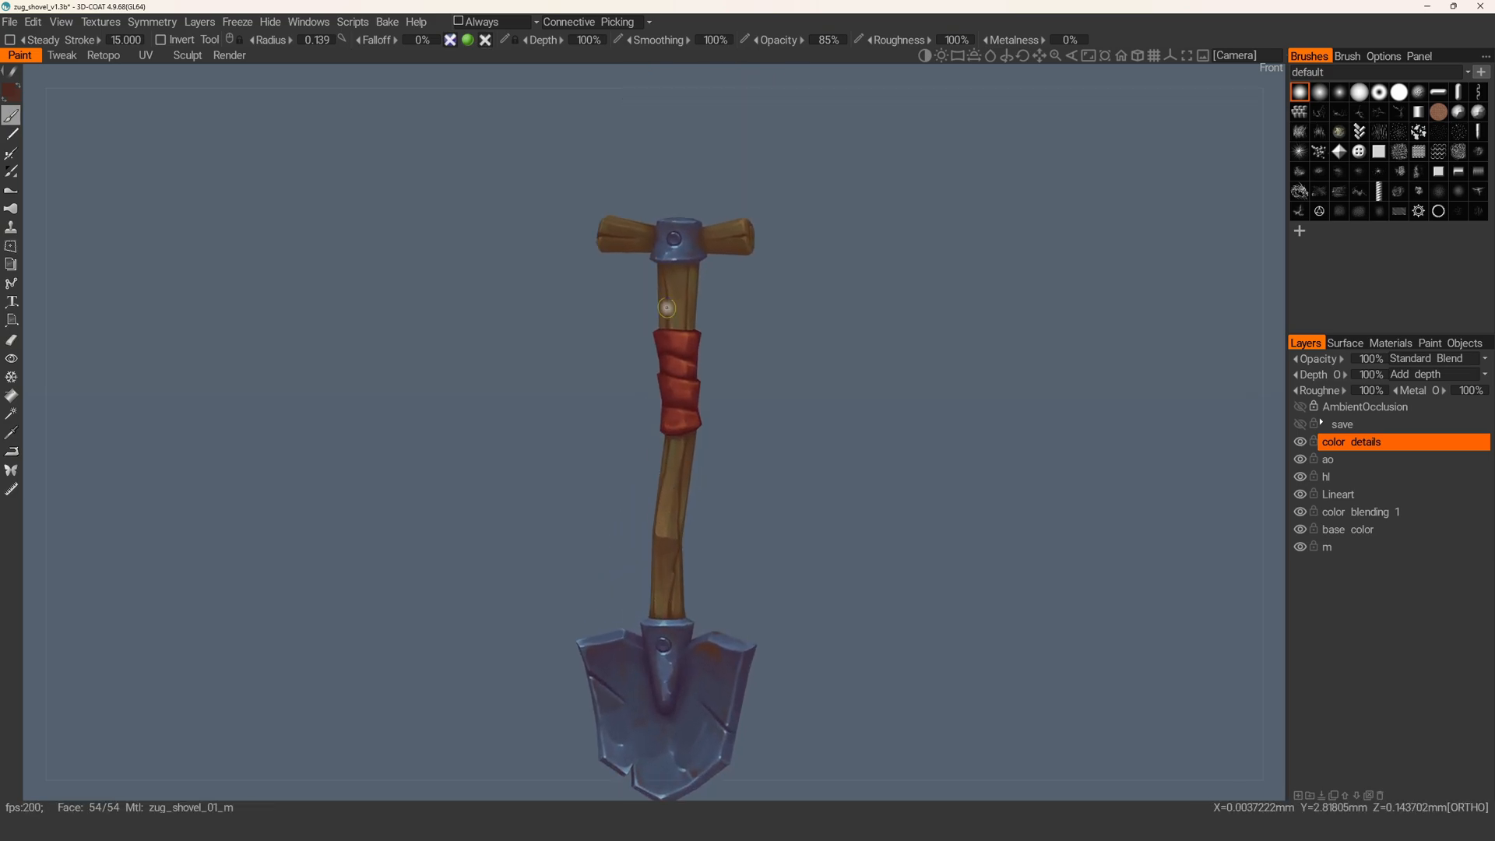
left_click_drag(676, 473, 745, 374, "alt")
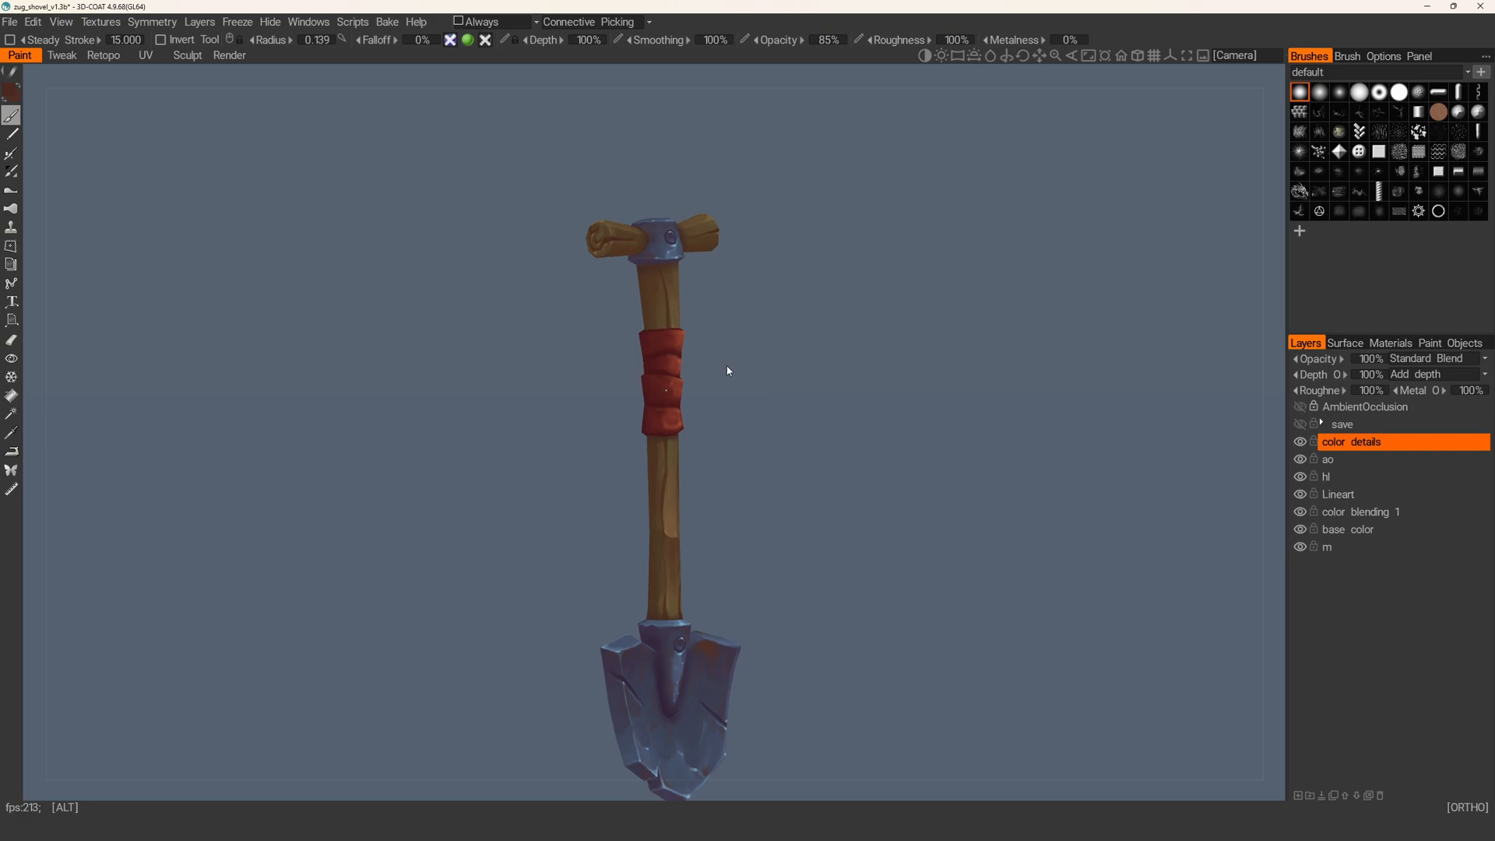
left_click_drag(658, 340, 620, 427, "alt")
middle_click_drag(620, 427, 615, 390, "alt")
right_click_drag(660, 508, 662, 521, "alt")
middle_click_drag(662, 521, 651, 499, "alt")
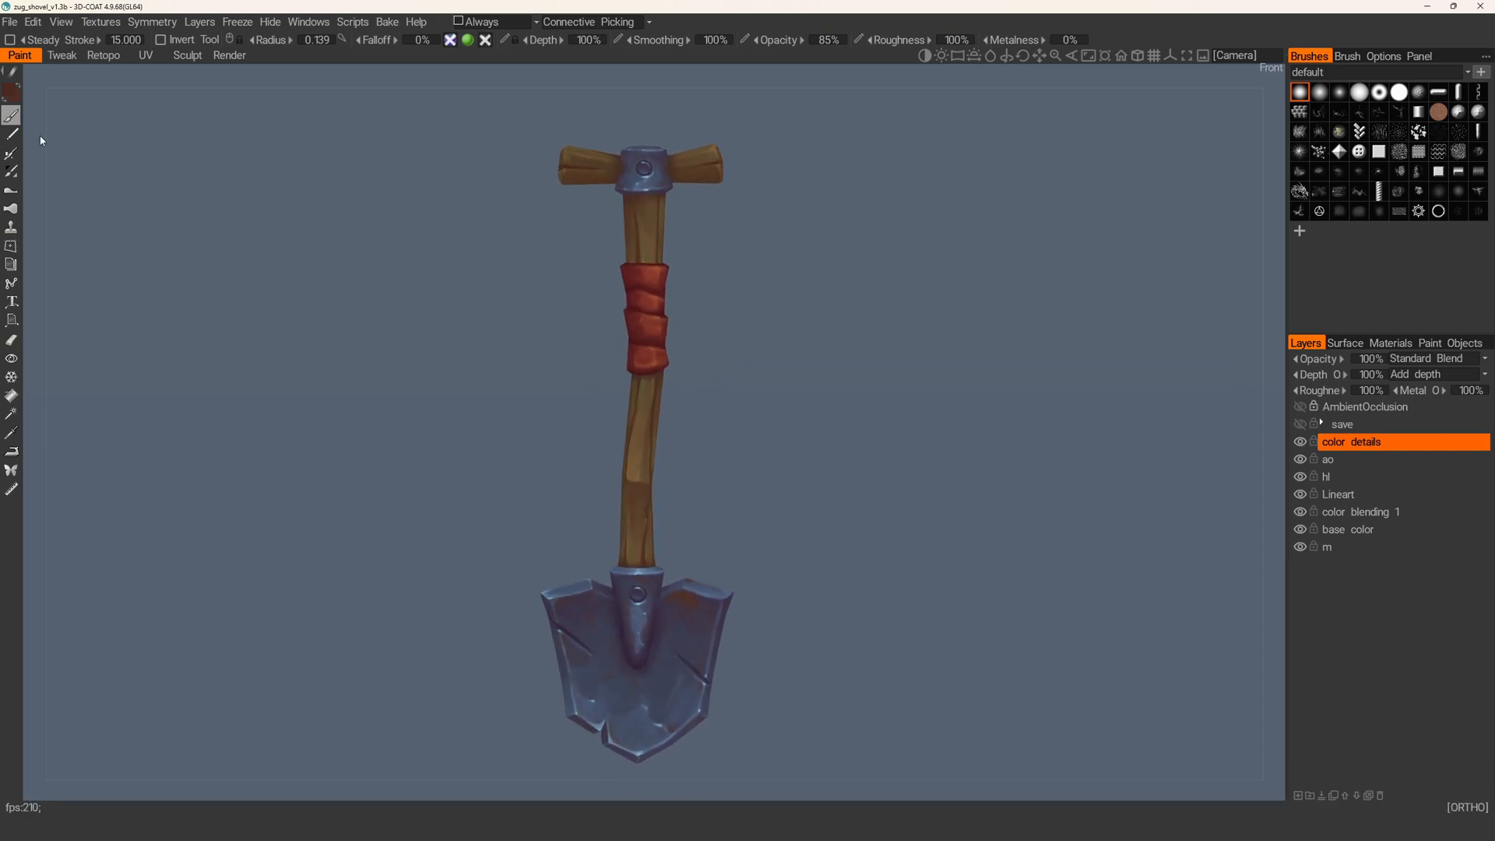
- Choose a light beige and a muted purple as the two paint colors for a gradient
left_click(12, 91)
left_click_drag(559, 511, 592, 491)
left_click(598, 568)
left_click(12, 97)
left_click(642, 483)
left_click(598, 568)
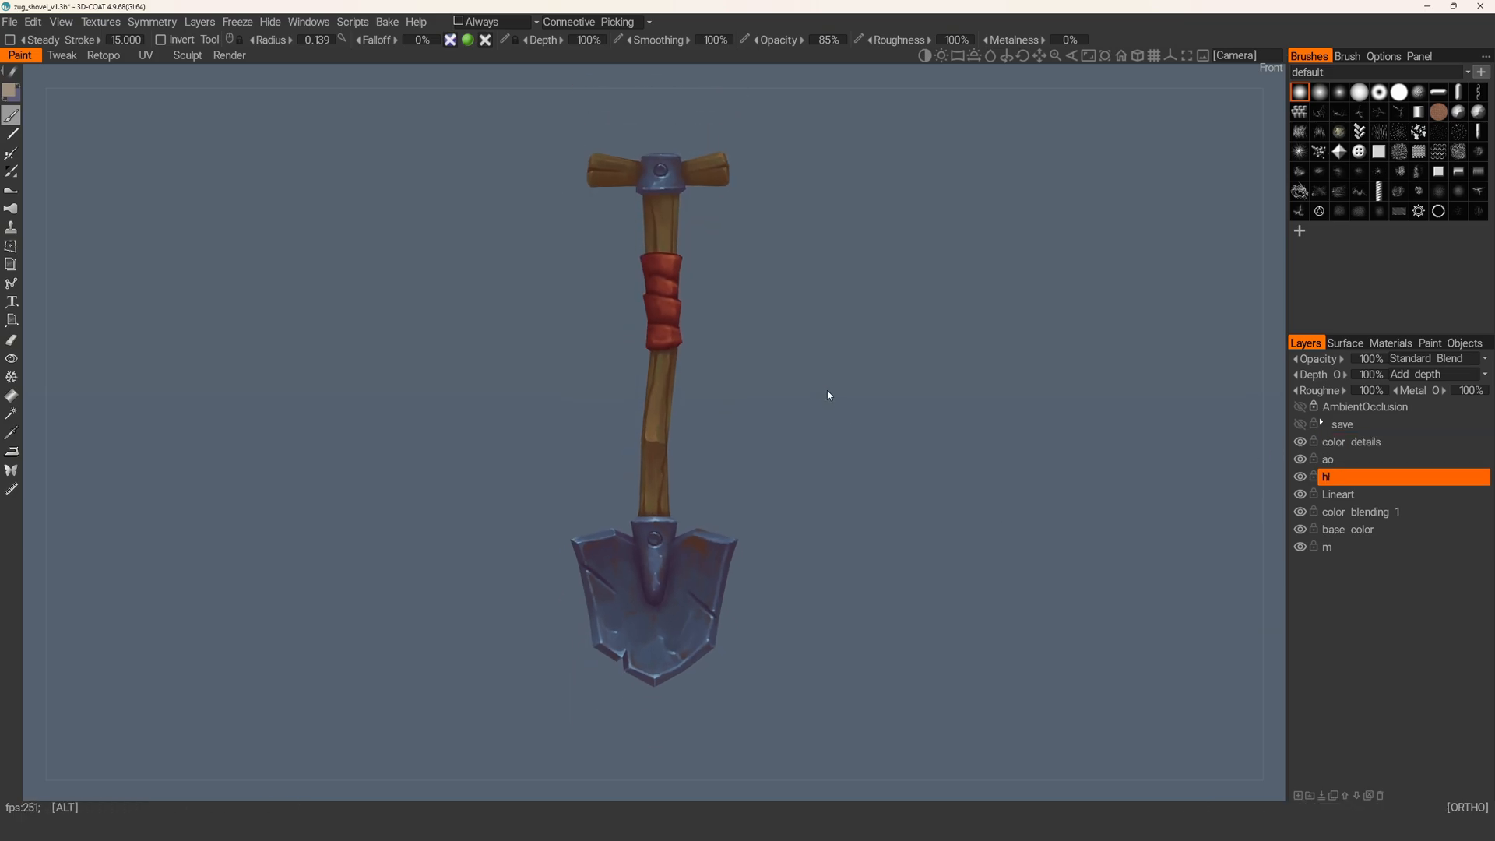
- Add a new layer above color details and name it gradient
left_click(1358, 444)
key("ctrl+shift+n")
double_click(1358, 444)
type("gradient")
key("Return")
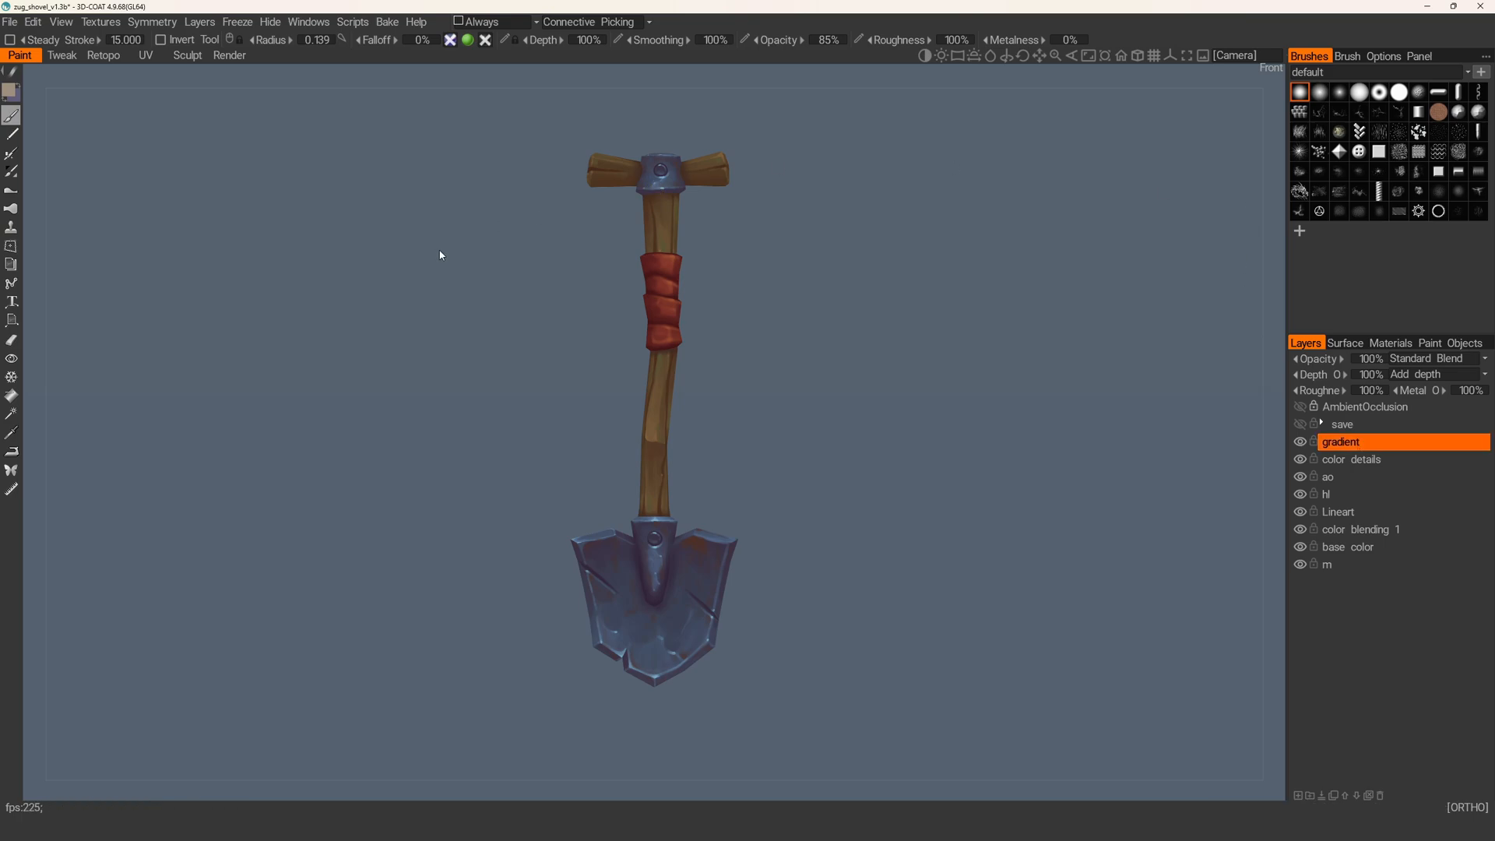
- Fill the gradient layer with a linear color gradient running from just below the blade to just above the crossbar
left_click(19, 396)
left_click(34, 167)
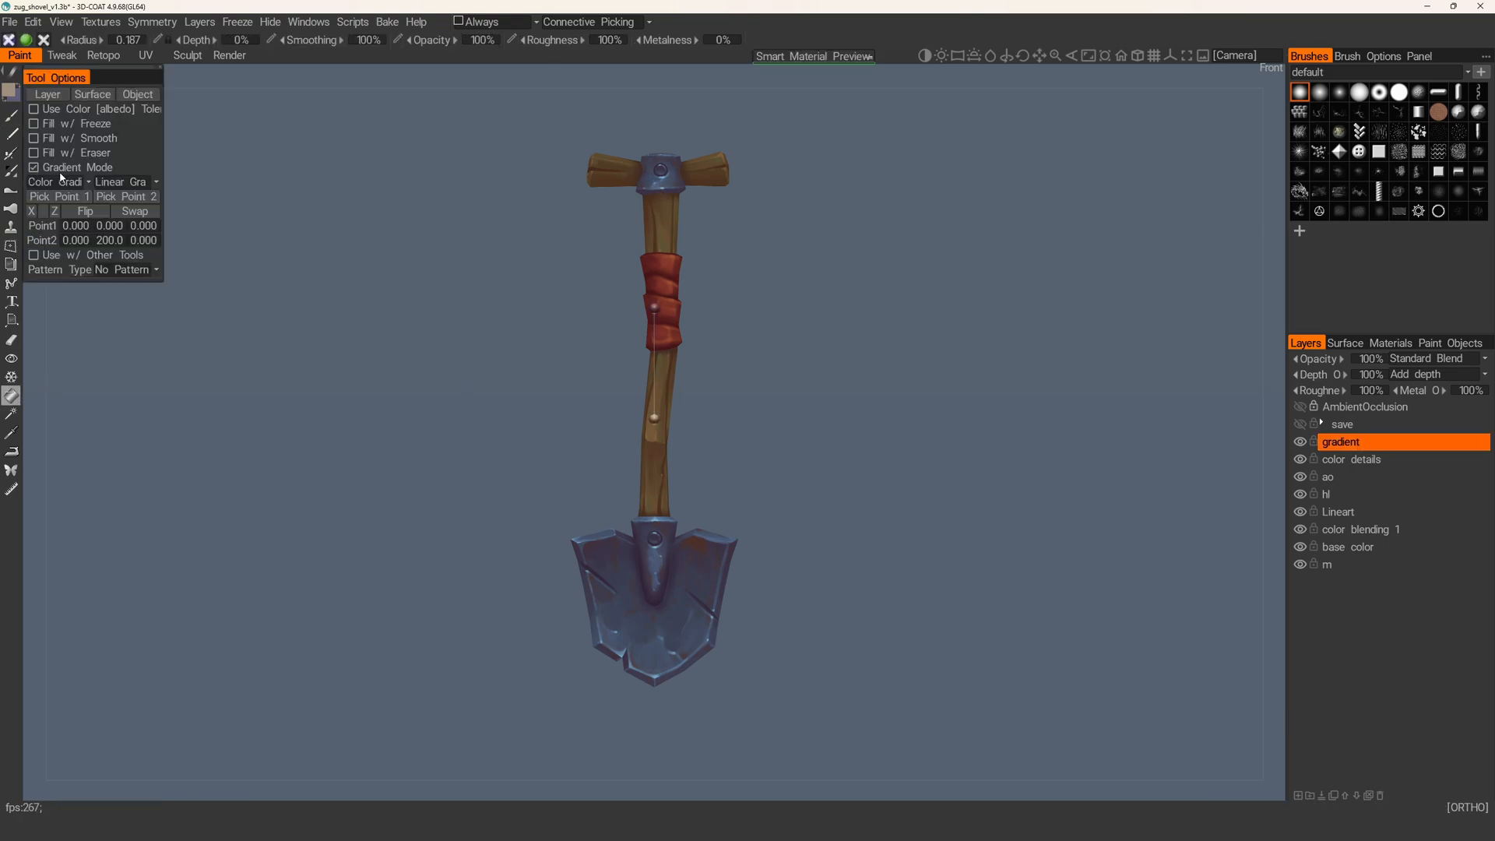
left_click_drag(656, 418, 657, 703)
left_click_drag(655, 308, 663, 115)
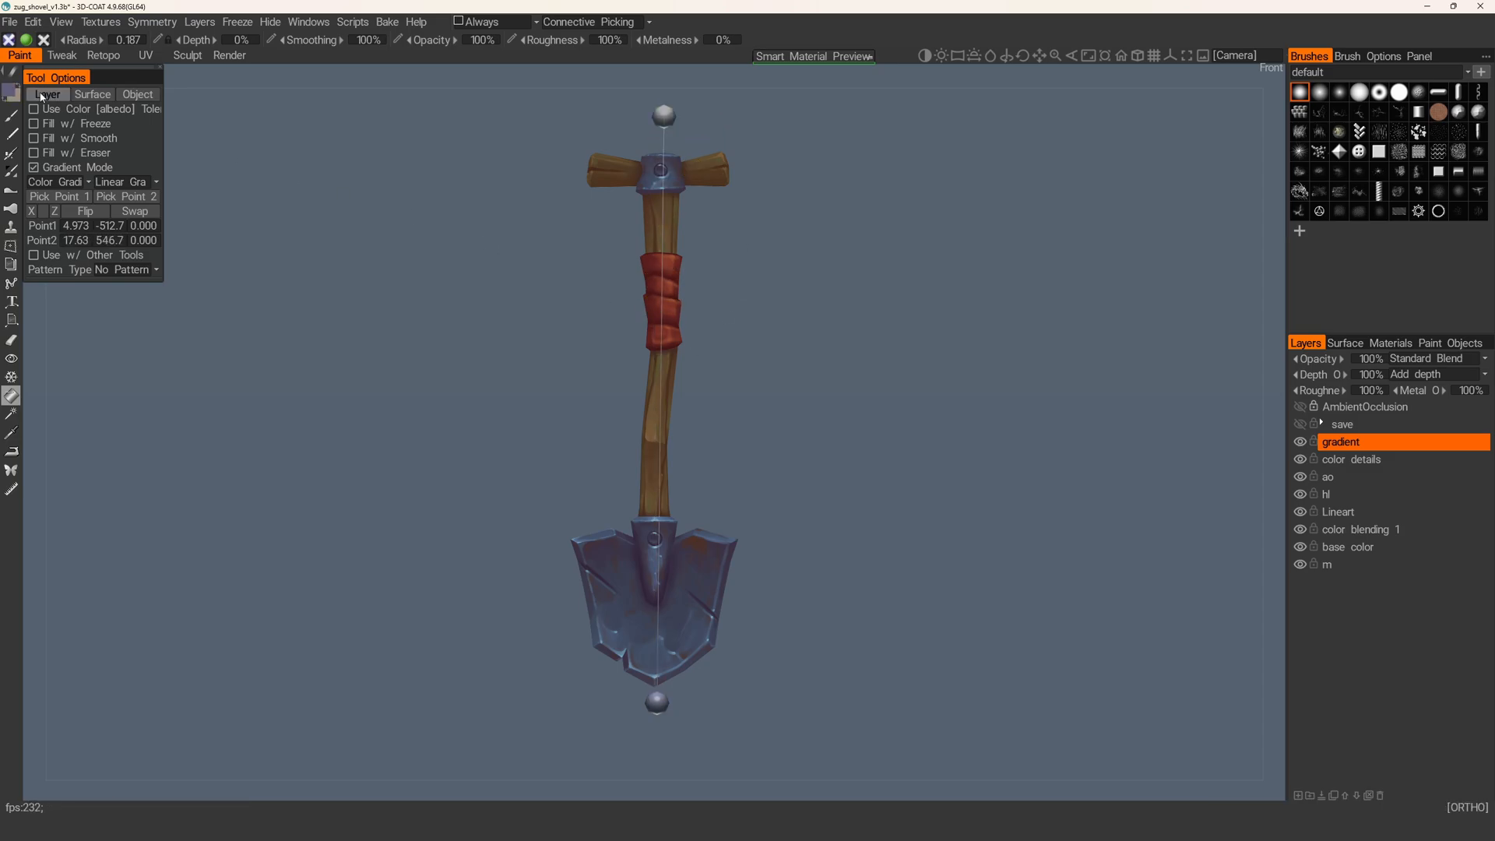
left_click(42, 98)
left_click(567, 449)
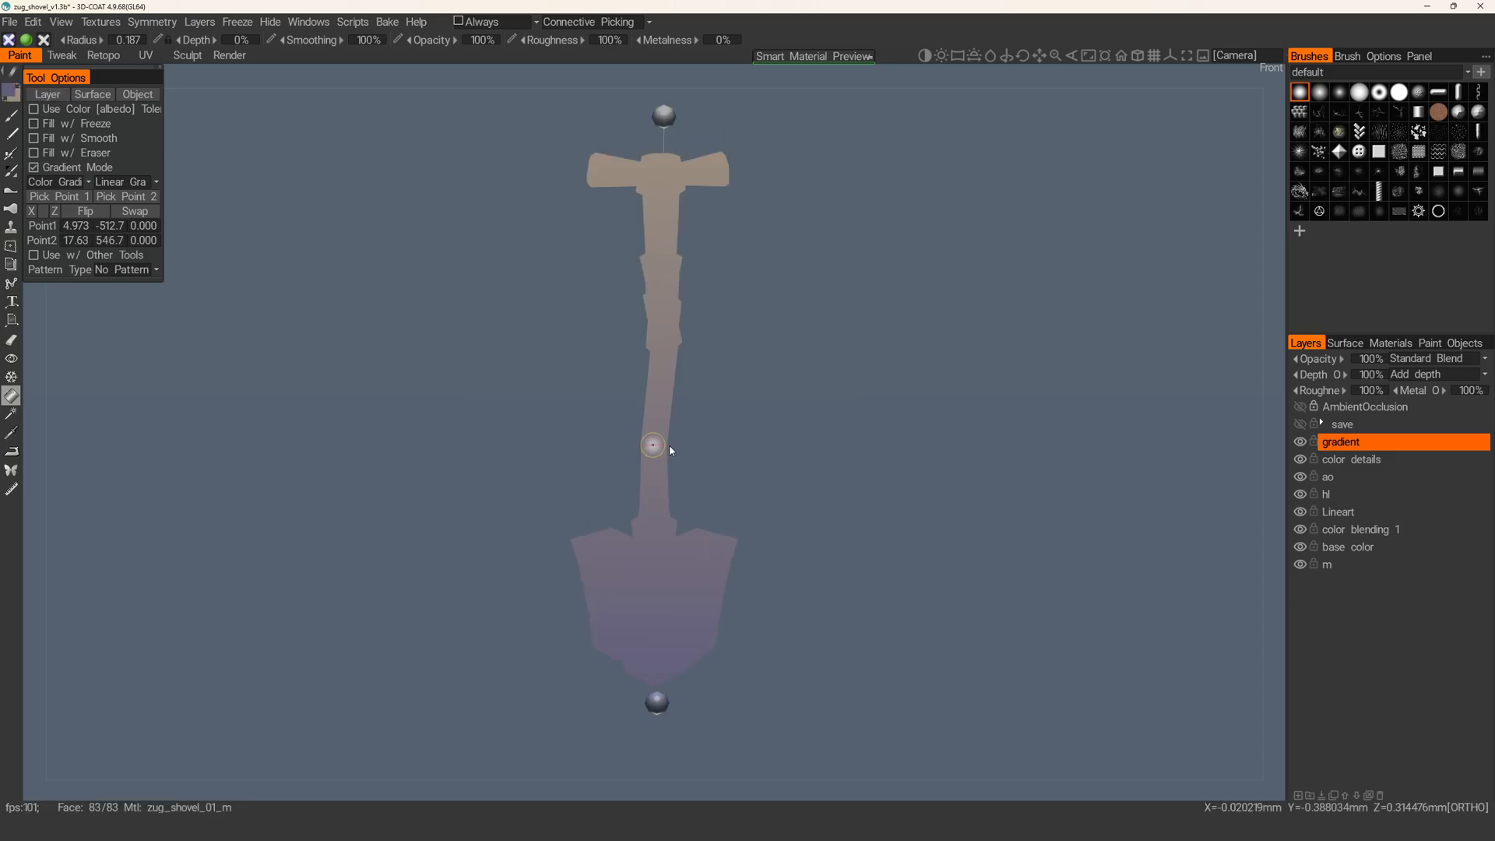
- Set the gradient layer to Overlay blending at 25% opacity and return to the brush tool
left_click(1435, 358)
left_click(1402, 509)
left_click(1371, 358)
type("25")
key("Return")
left_click(11, 116)
mouse_move(577, 331)
left_mouse_down("alt")
mouse_move(604, 401)
mouse_move(656, 377)
mouse_move(560, 363)
left_mouse_up("alt")
right_click_drag(560, 358, 599, 381, "alt")
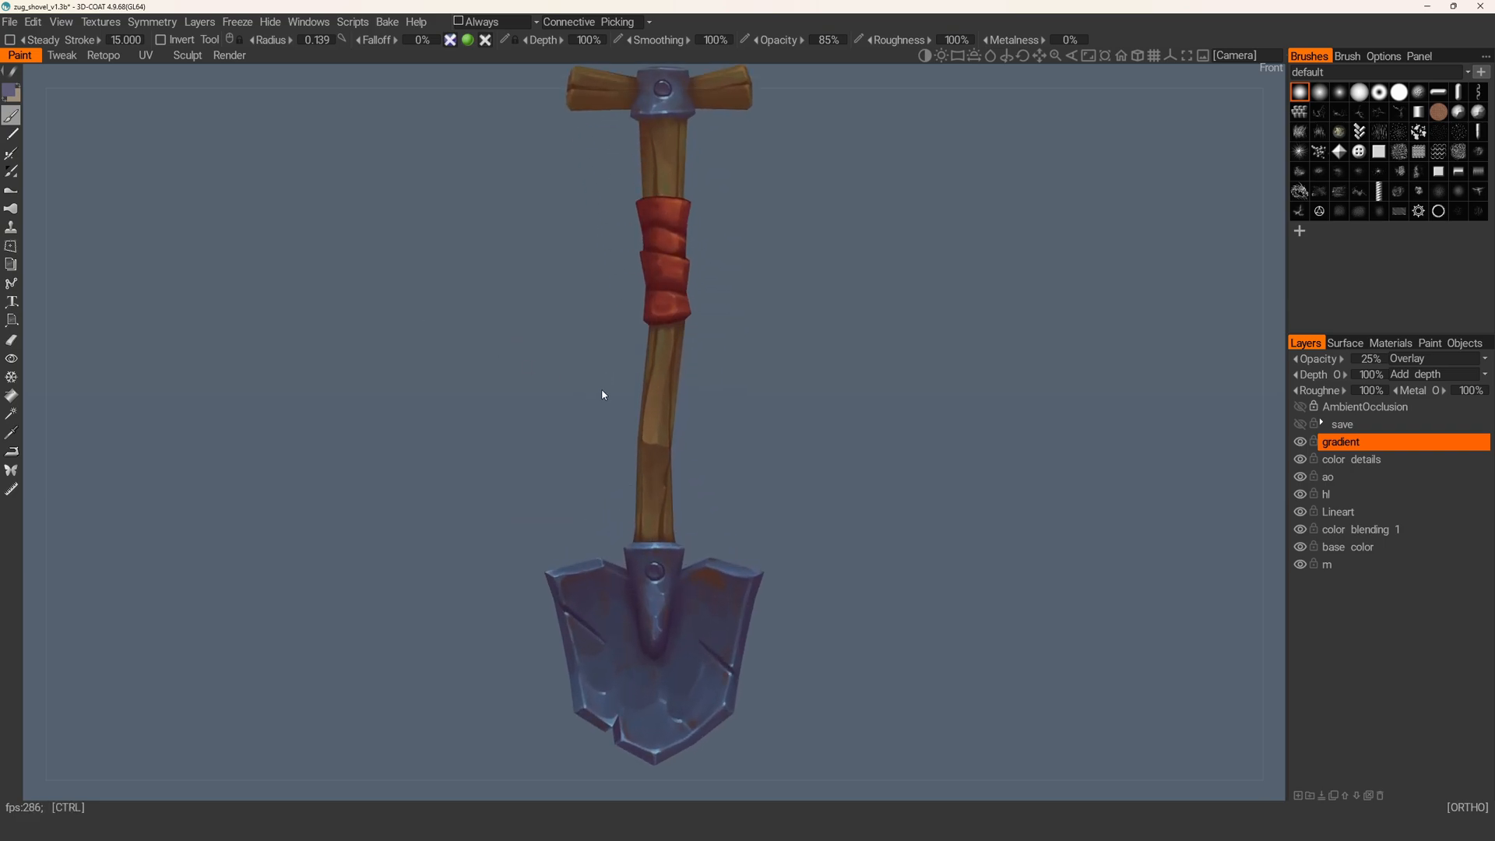
right_click_drag(664, 460, 592, 456, "alt")
mouse_move(592, 456)
left_mouse_down("alt")
mouse_move(353, 447)
mouse_move(464, 530)
mouse_move(553, 417)
mouse_move(995, 558)
mouse_move(904, 557)
mouse_move(637, 460)
mouse_move(591, 374)
mouse_move(521, 444)
mouse_move(911, 494)
mouse_move(380, 474)
mouse_move(401, 491)
mouse_move(732, 506)
left_mouse_up("alt")
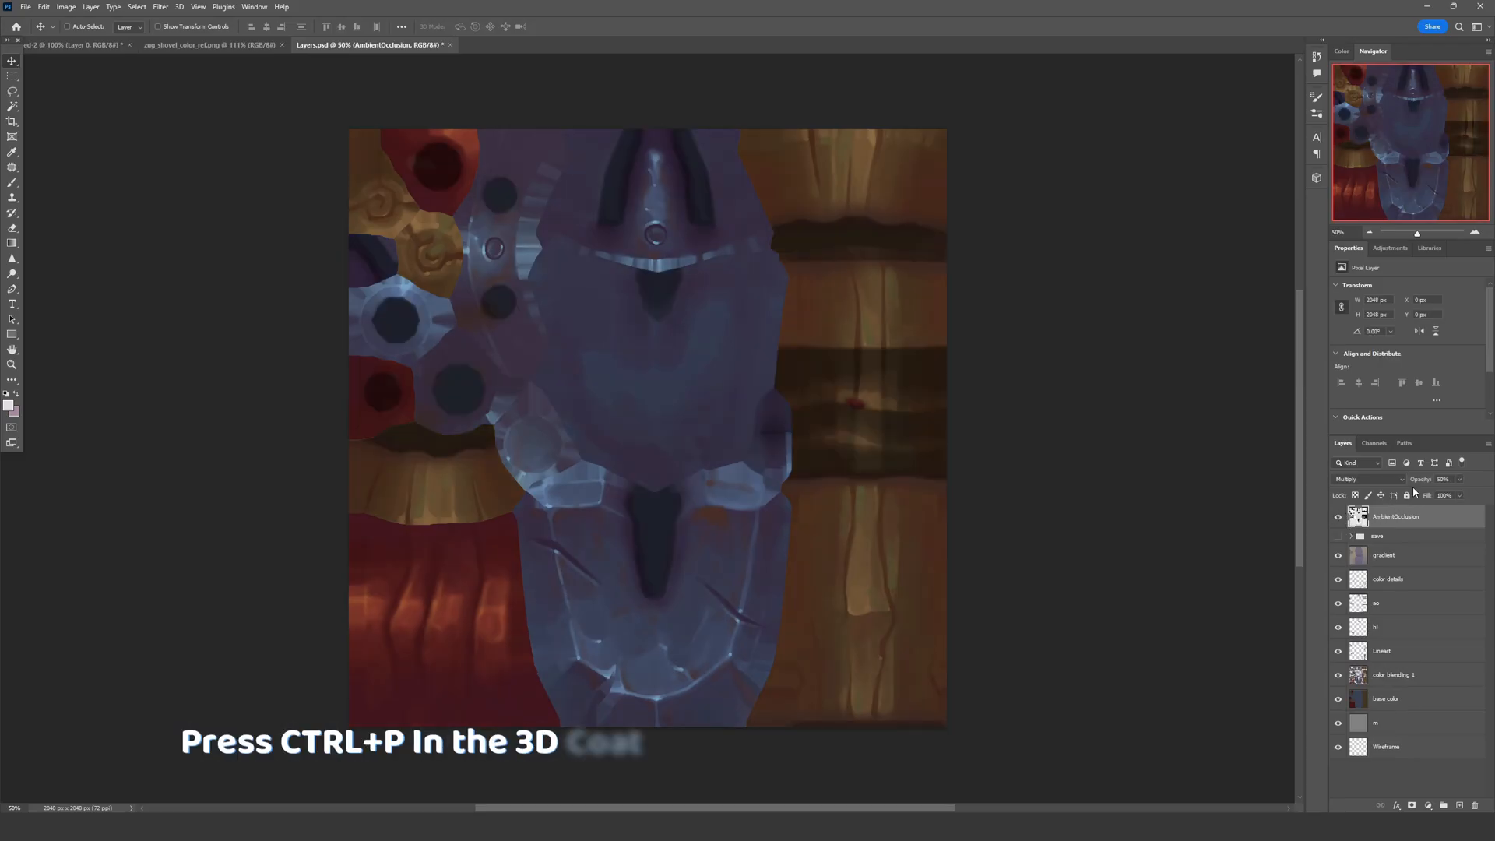
- In Photoshop, set the AmbientOcclusion layer to Normal at 100% opacity and shift its midtones toward red and magenta with Color Balance
left_click_drag(1421, 480, 1494, 493)
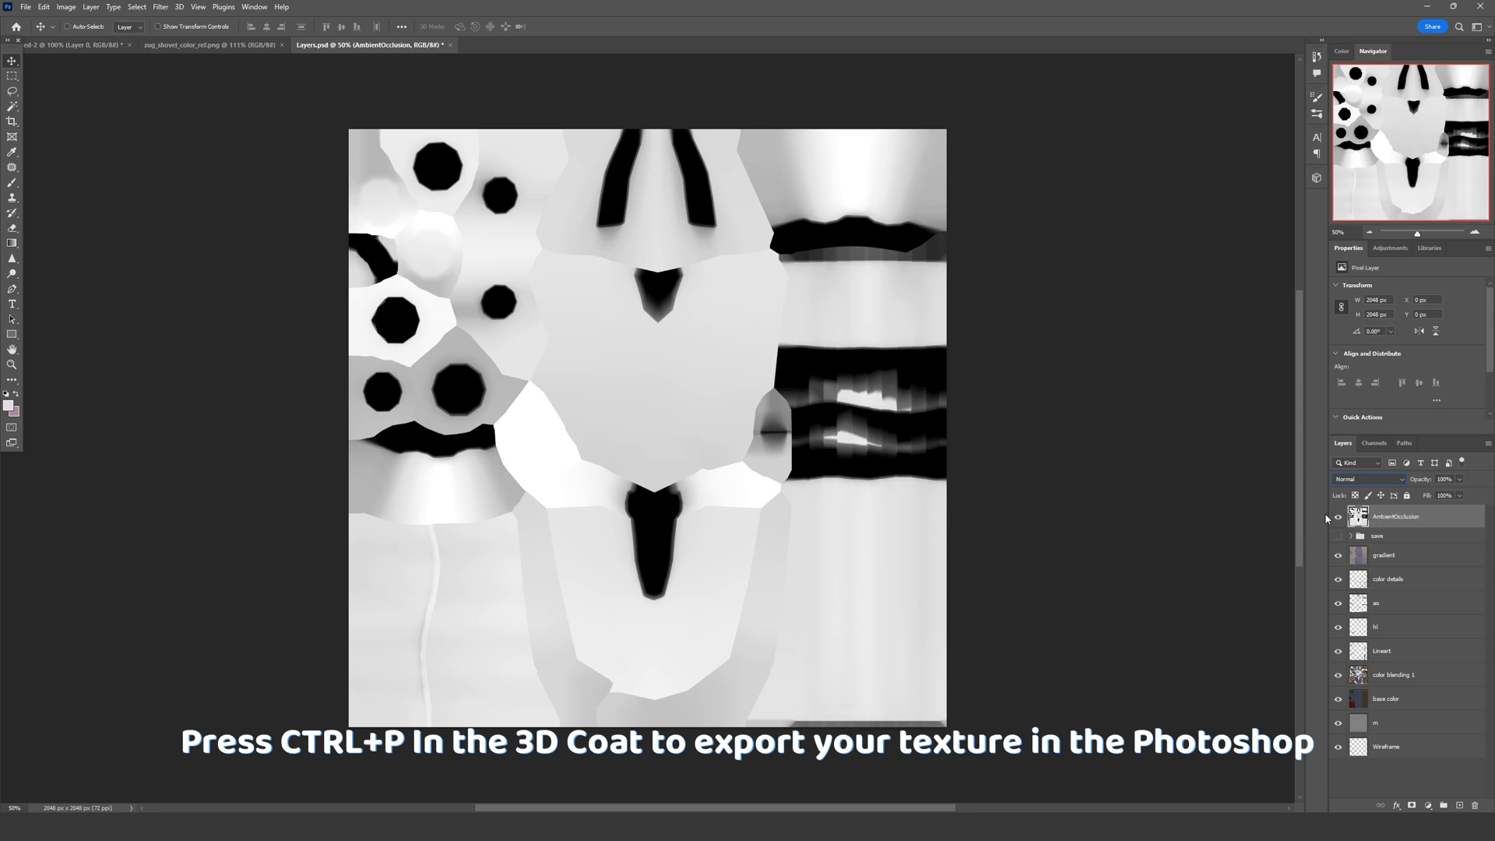
key("ctrl+b")
left_click_drag(1082, 569, 1063, 556)
left_click_drag(1077, 541, 1092, 543)
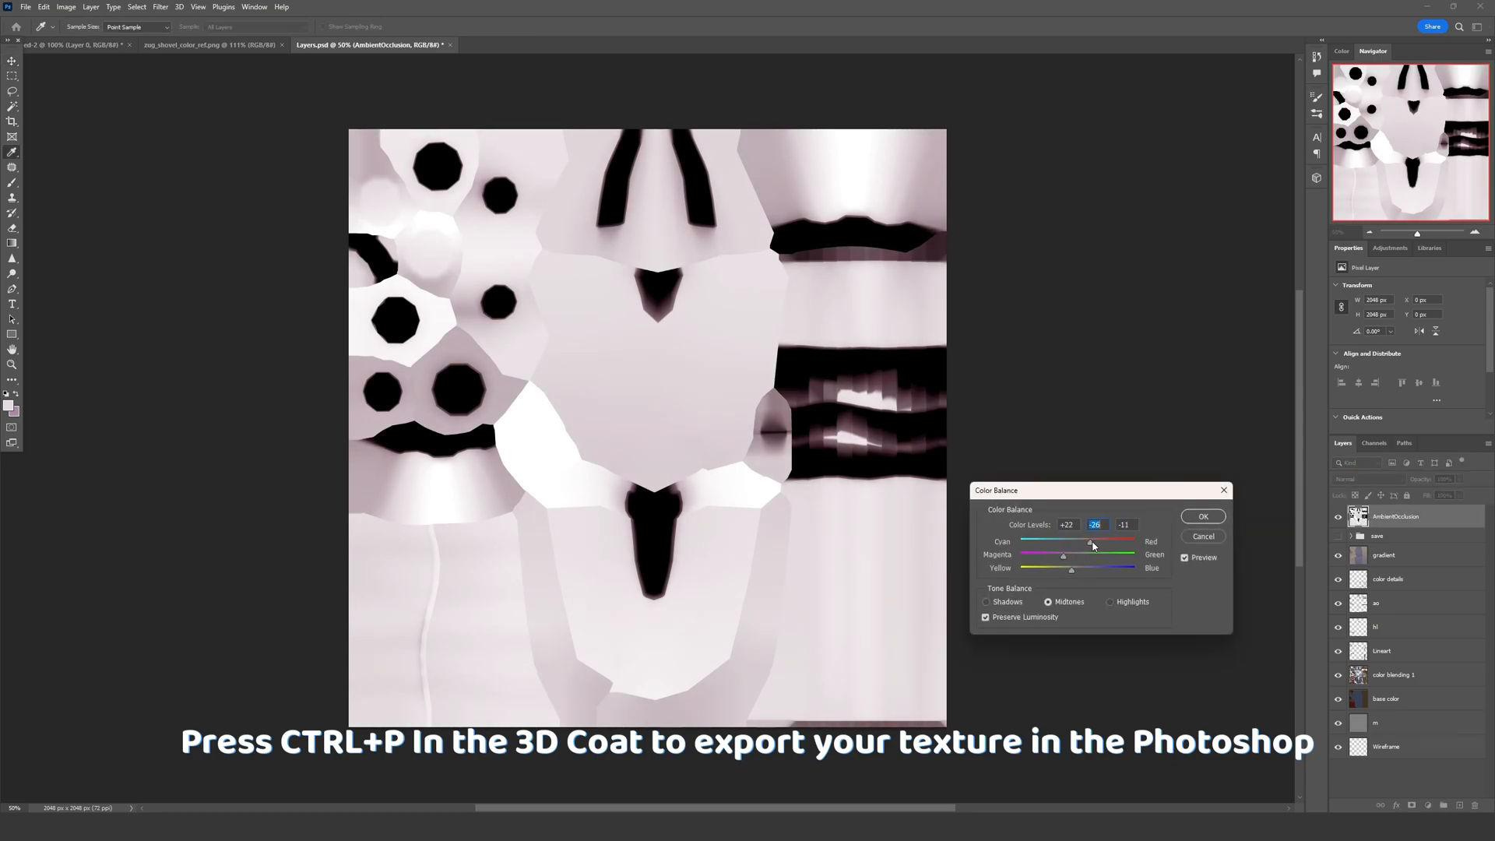
left_click(1203, 516)
key("v")
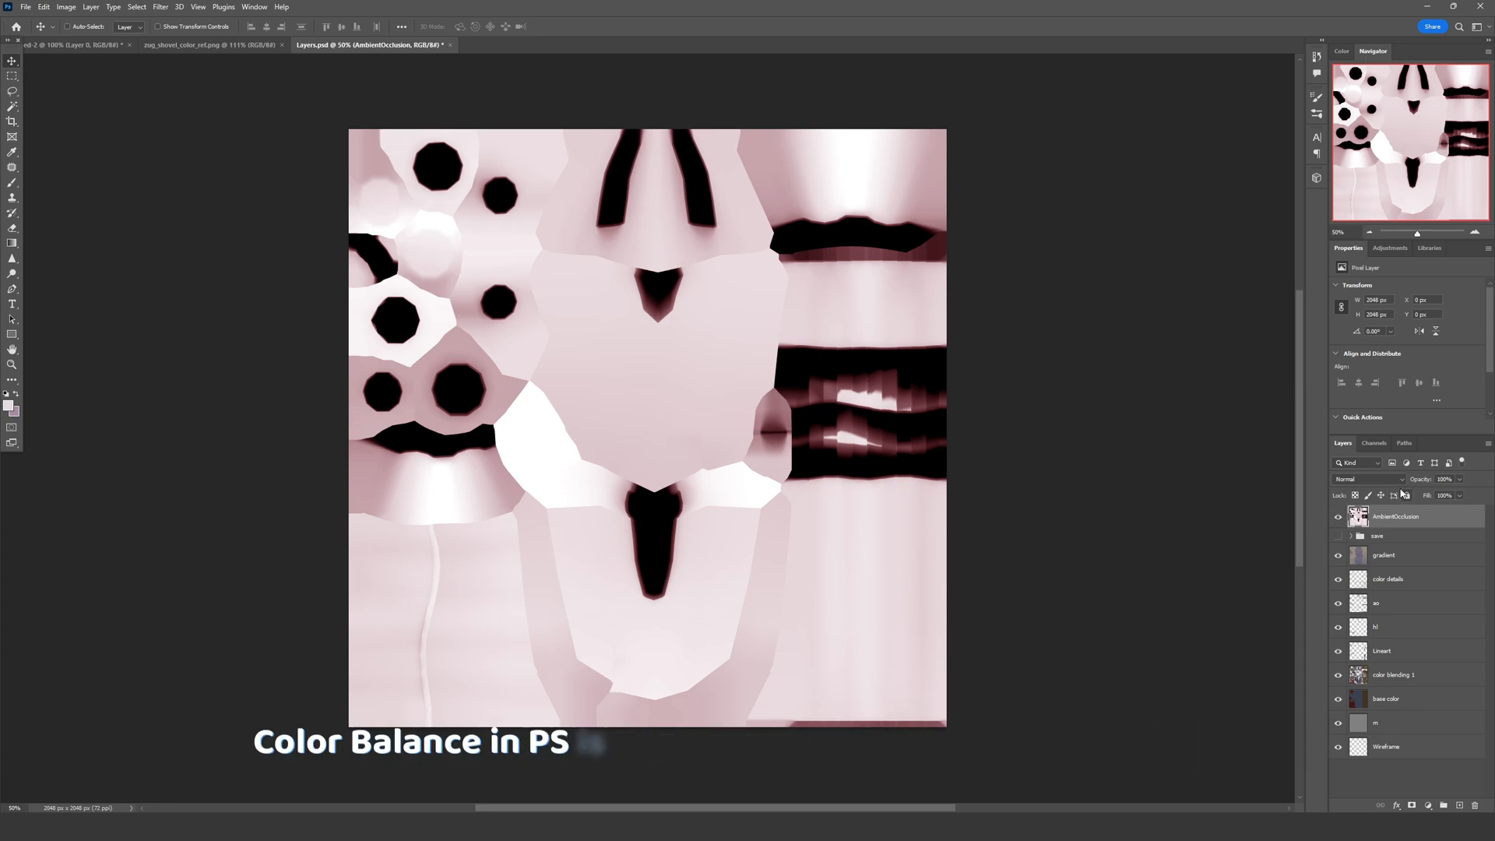
- Save the recolored texture file, switch back to 3D-Coat and make the texture layers visible again
key("ctrl+s")
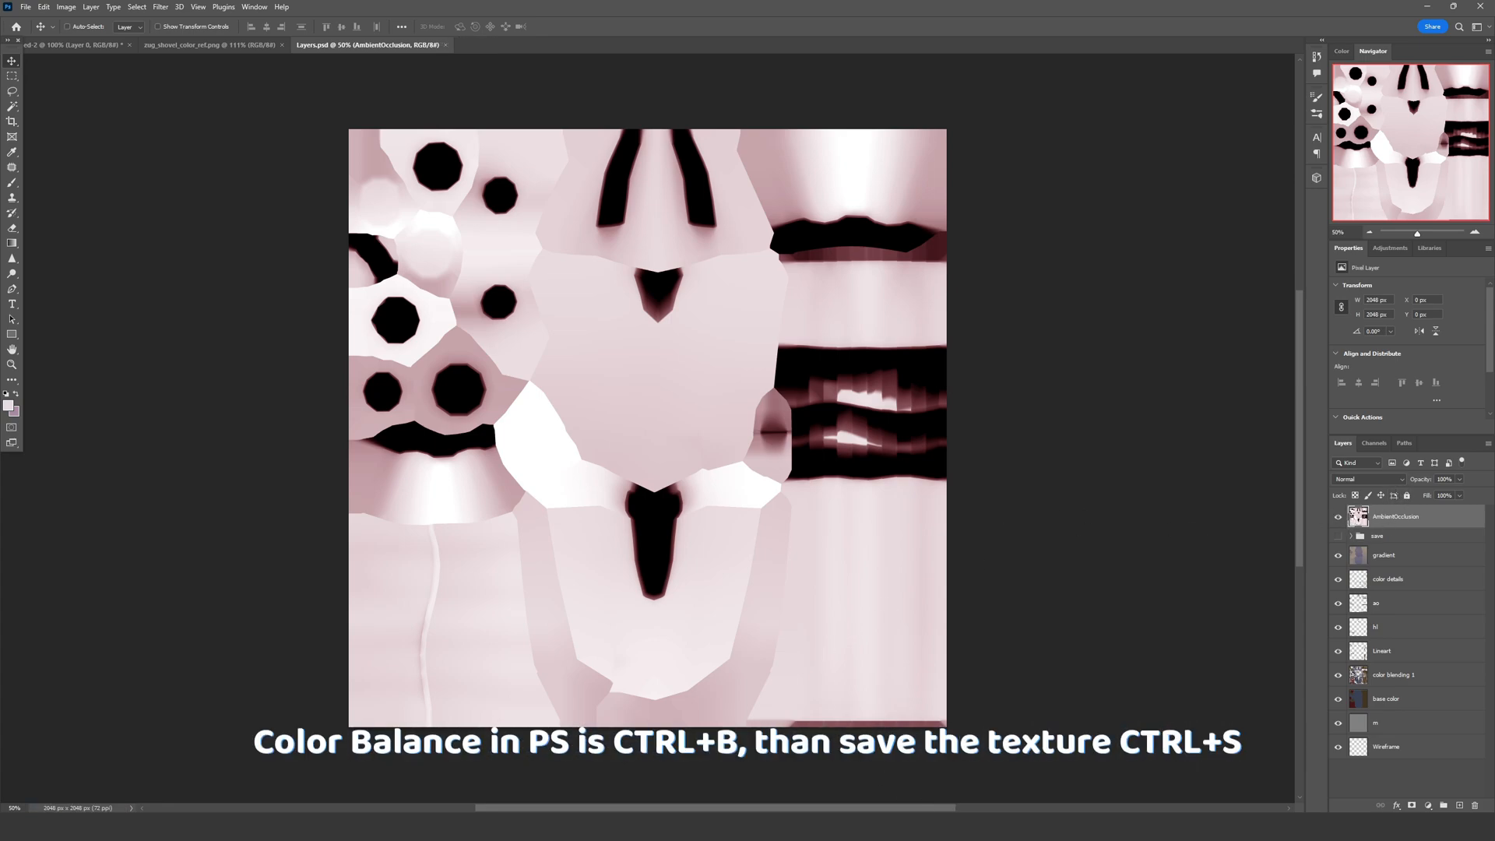
key("alt+Tab")
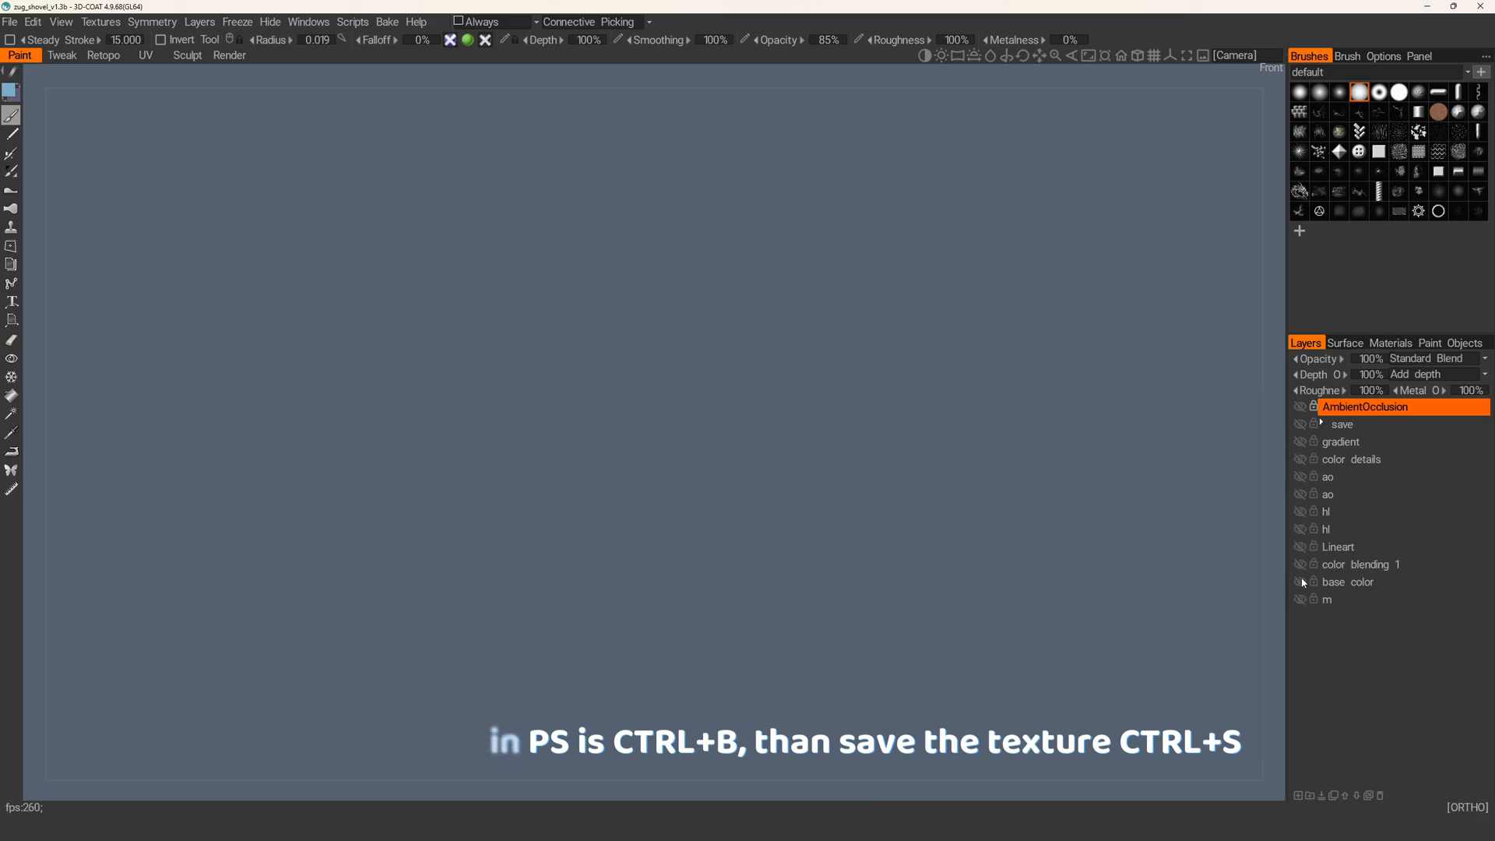
left_click_drag(1089, 584, 1422, 634, "alt")
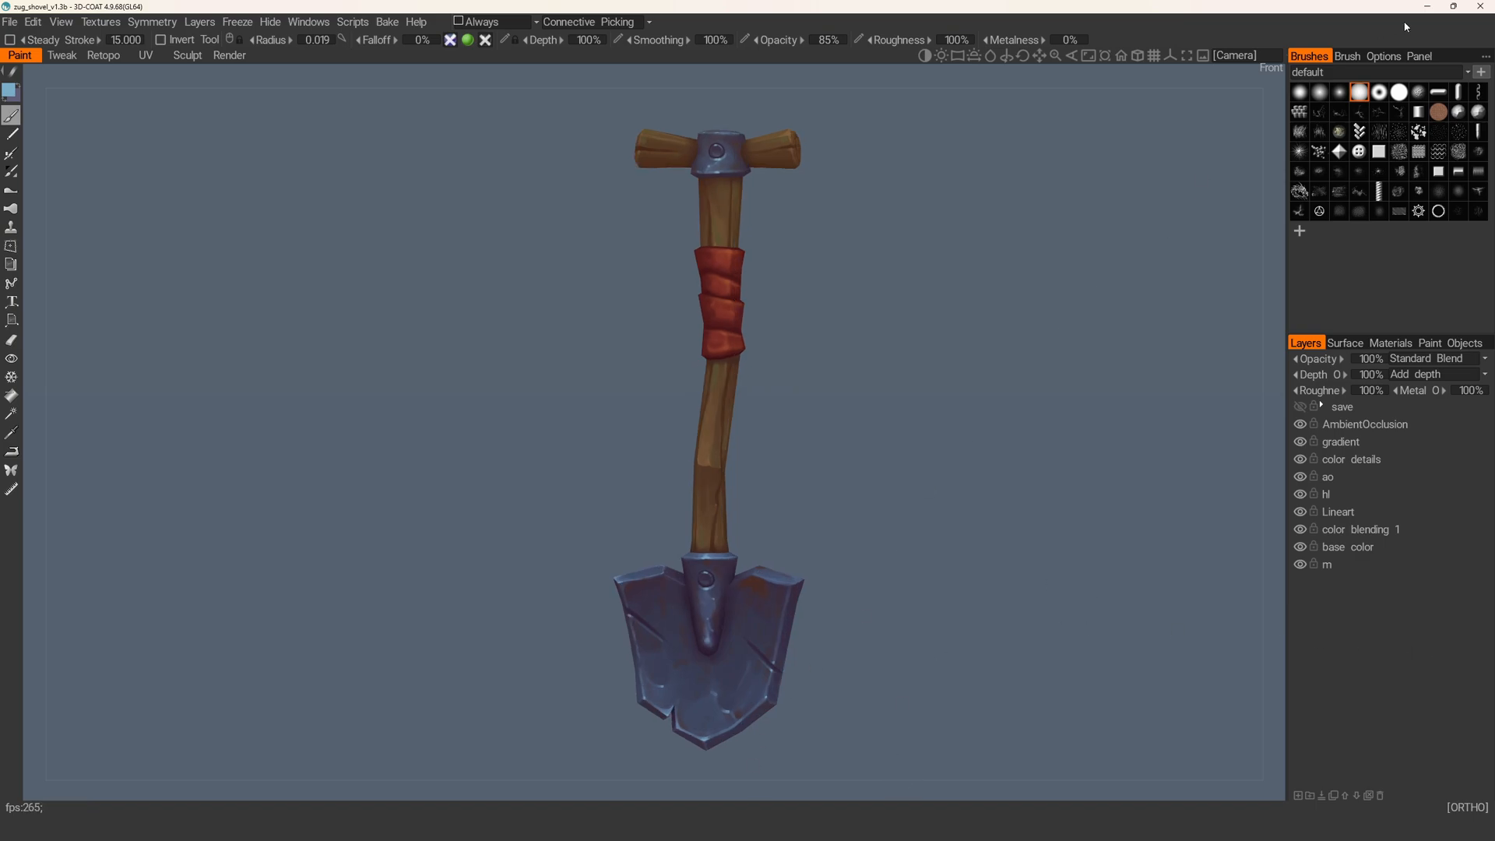
- Open the timeline in Marmoset Toolbag and preview the shovel's turntable animation, pausing it partway
left_click(200, 9)
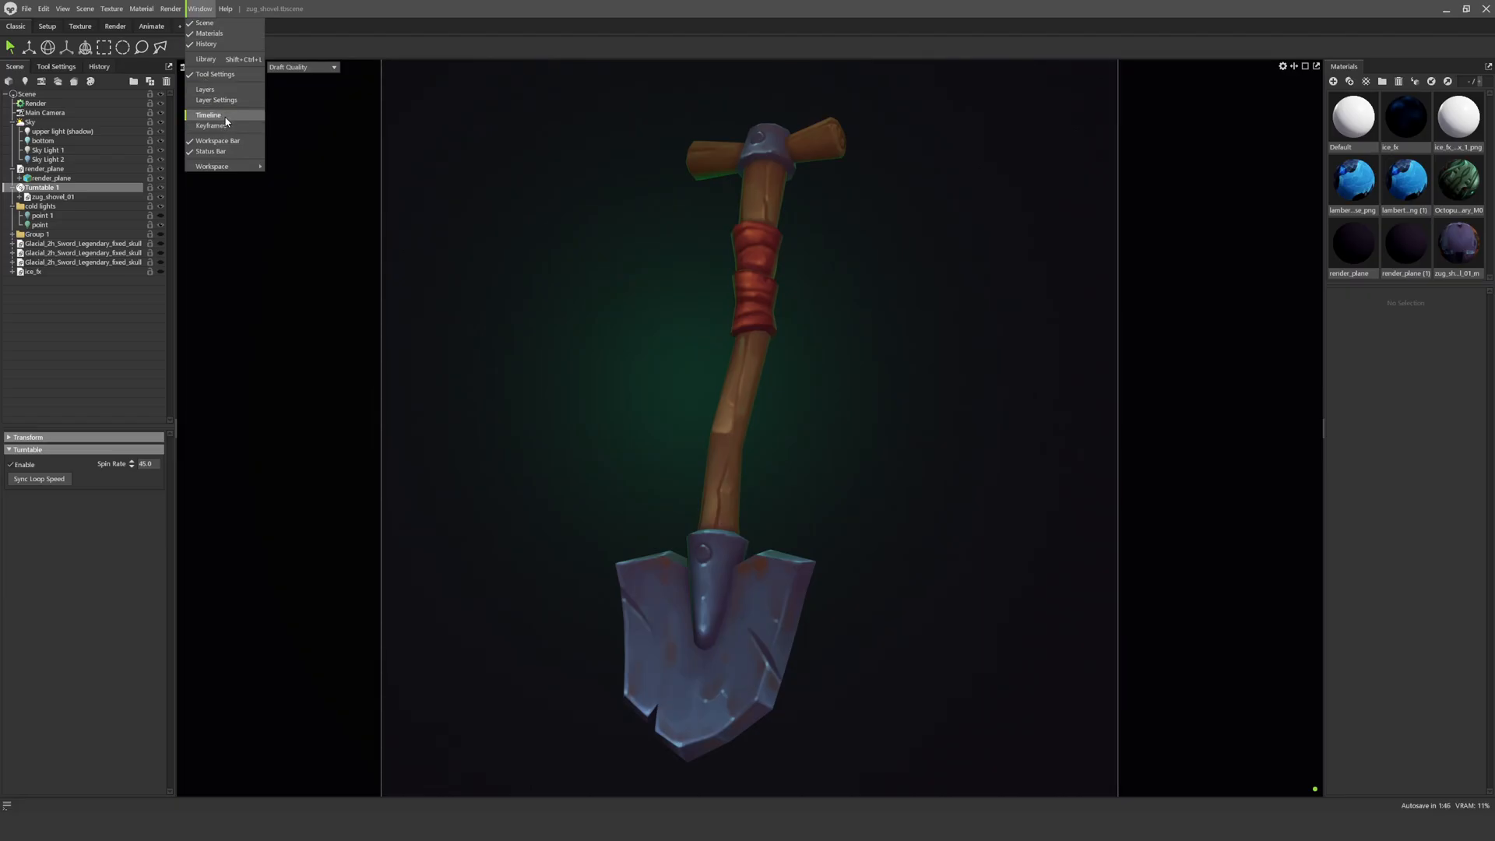
left_click(225, 116)
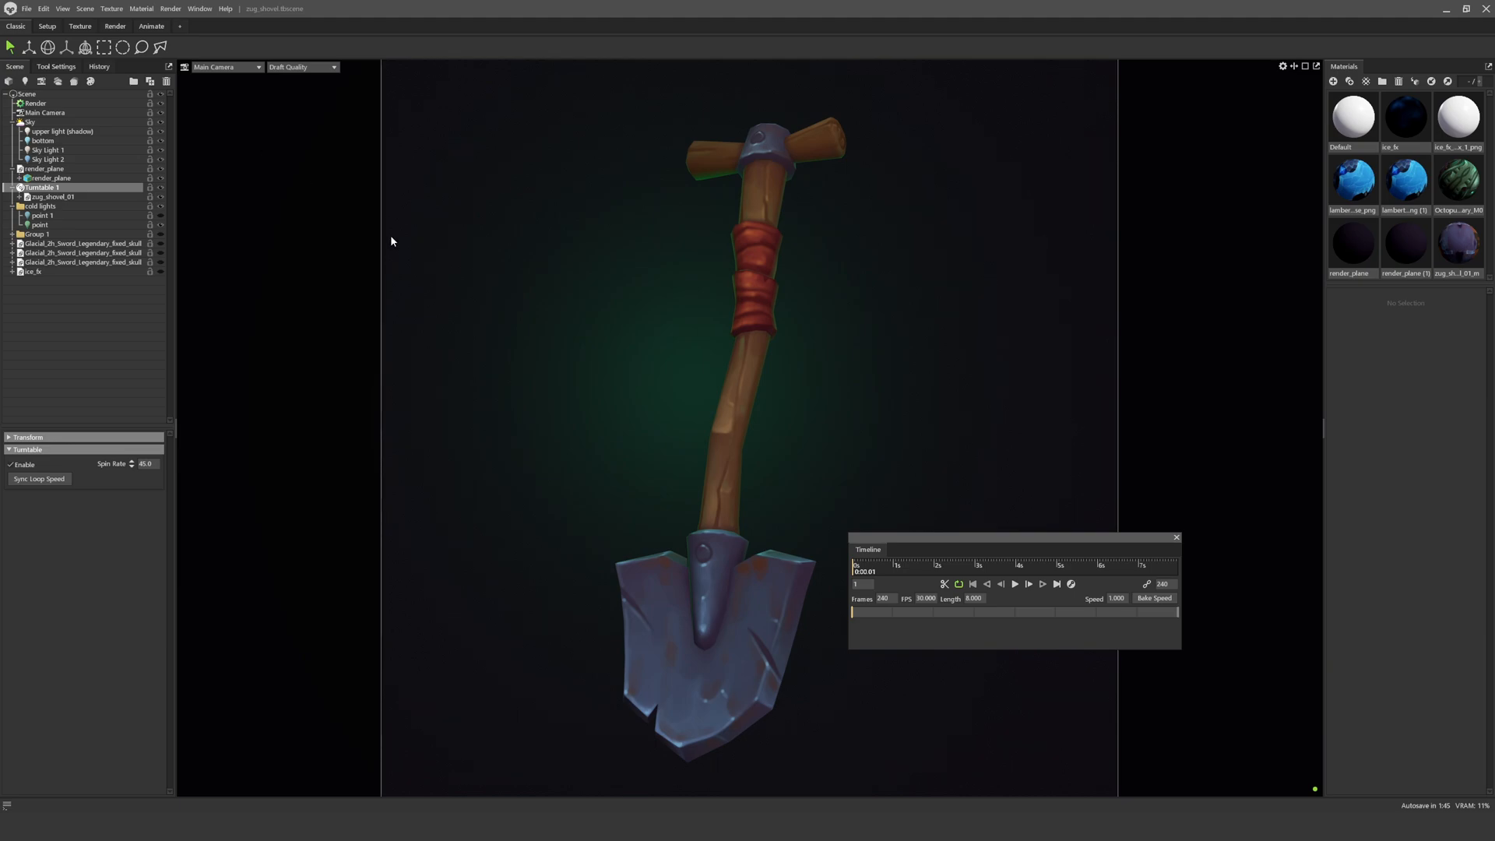
left_click(1015, 584)
left_click_drag(1025, 543, 1312, 679)
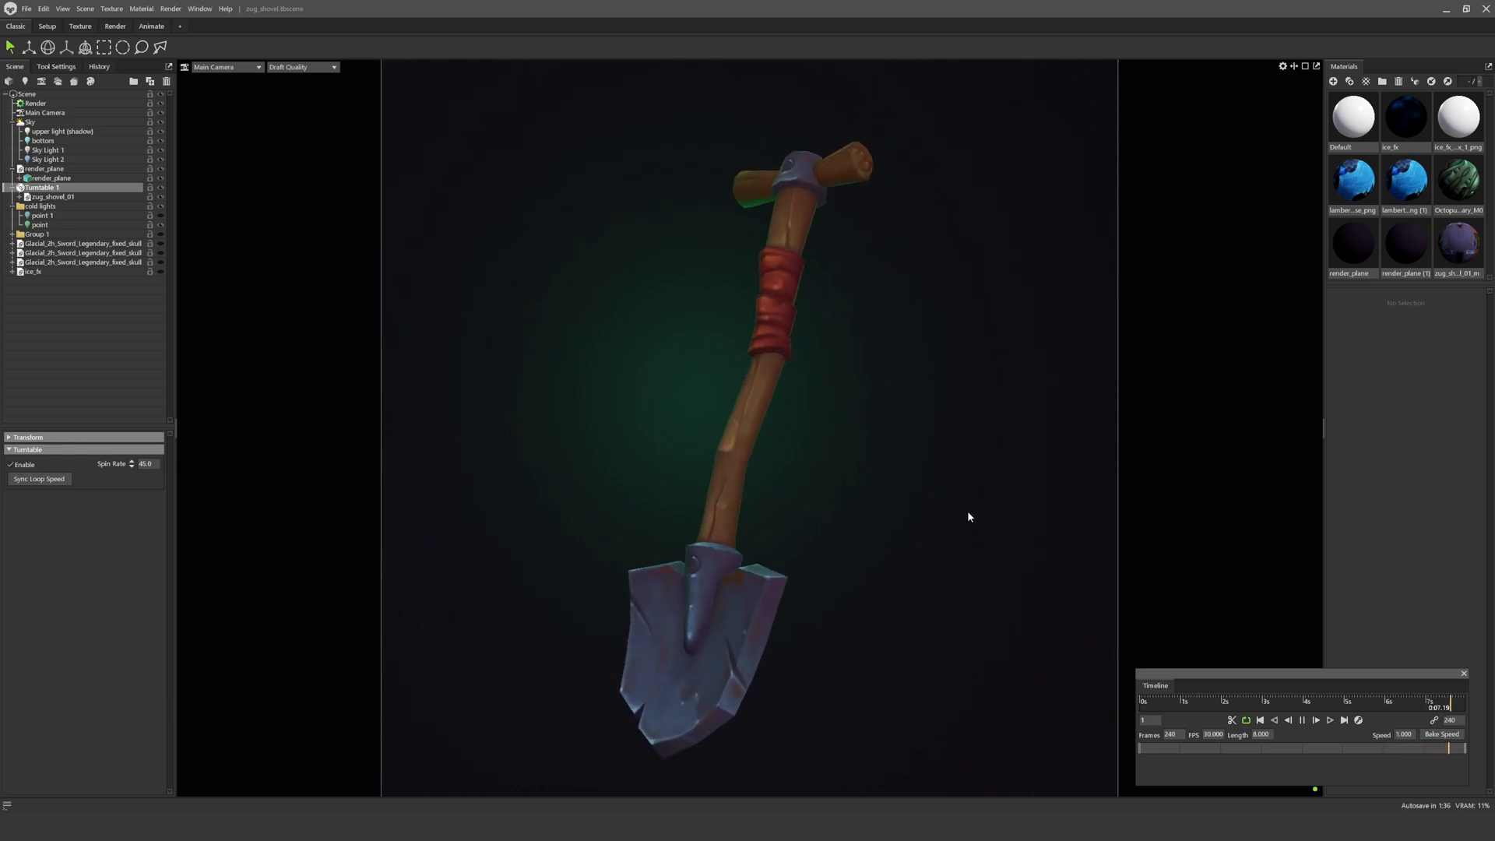
left_click(1304, 719)
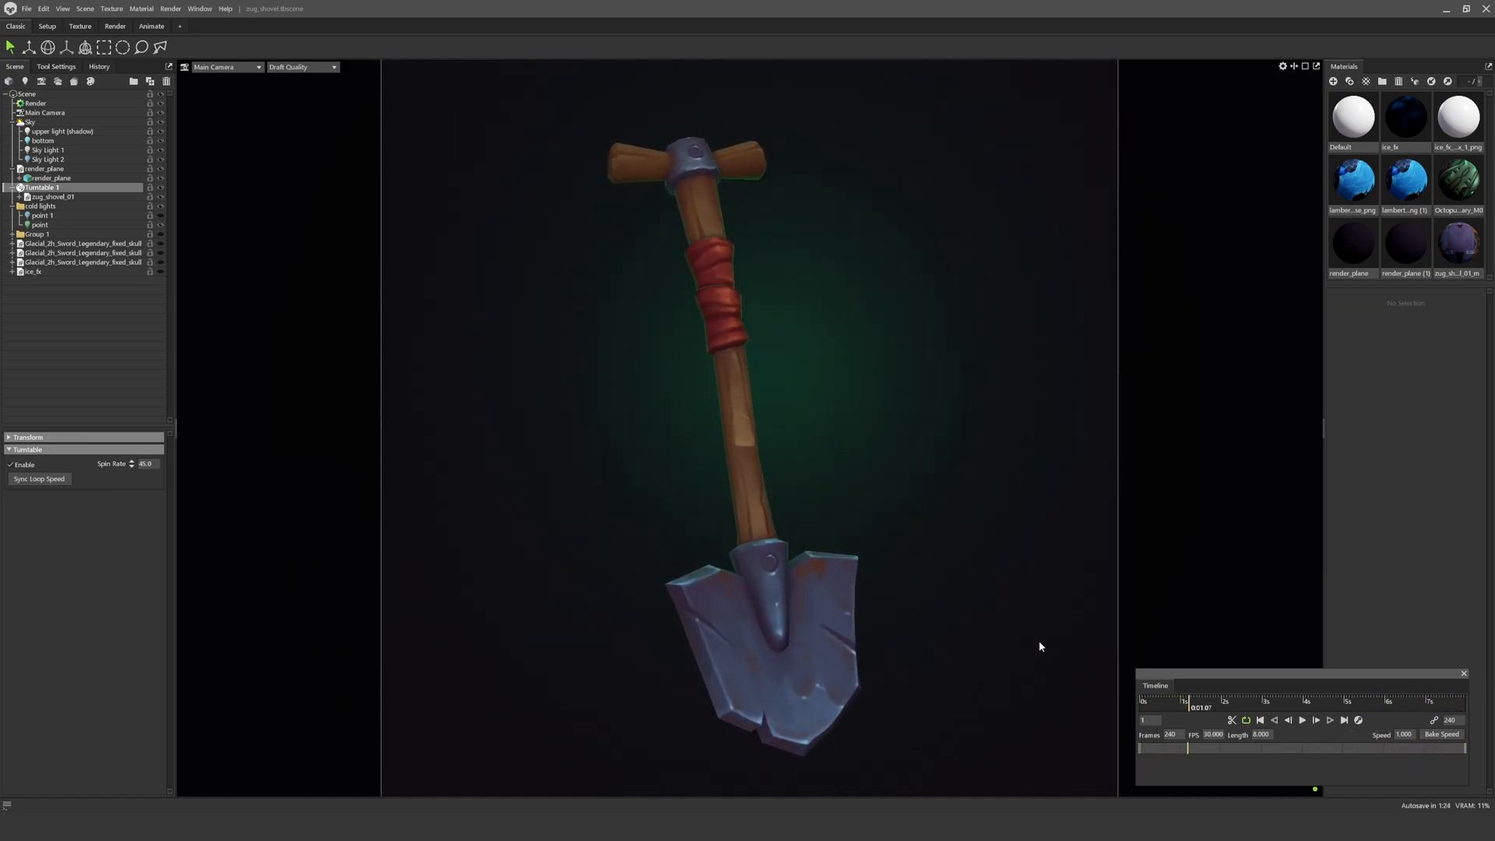